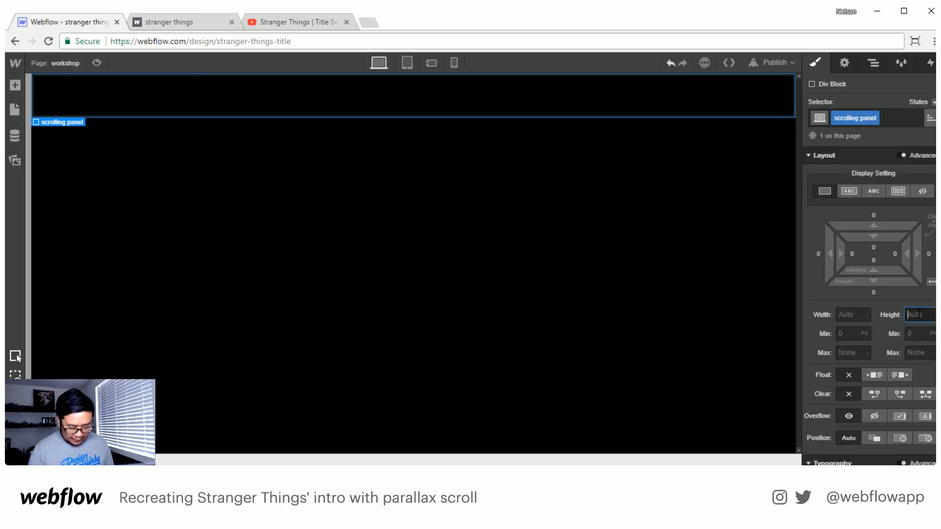
- Set the scrolling panel's height to 5000 px and check that the page scrolls along its length
{"action": "type", "text": "500"}
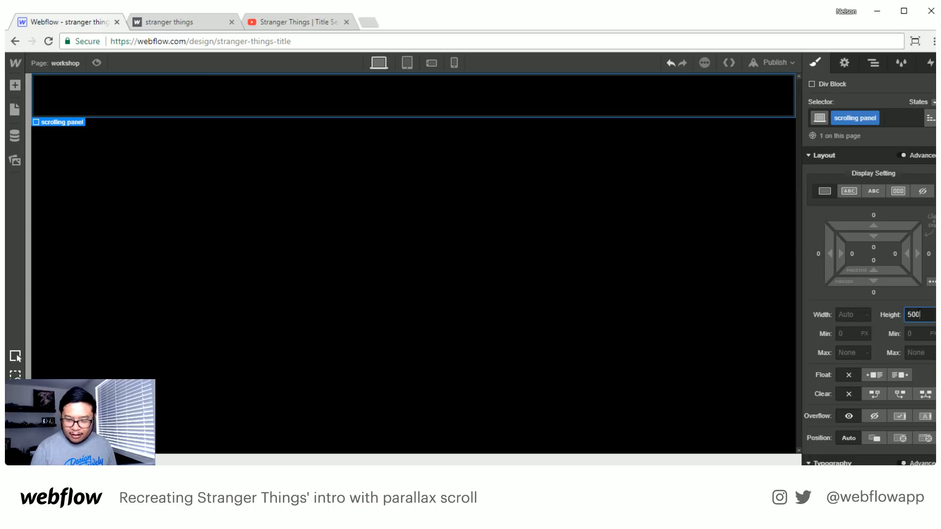
{"action": "key", "text": "BackSpace"}
{"action": "key", "text": "BackSpace"}
{"action": "key", "text": "BackSpace"}
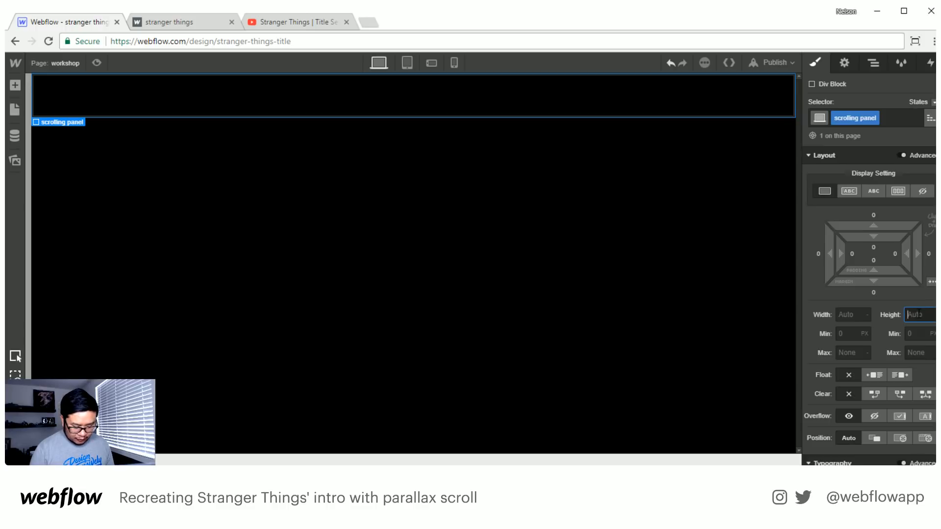
{"action": "type", "text": "5000"}
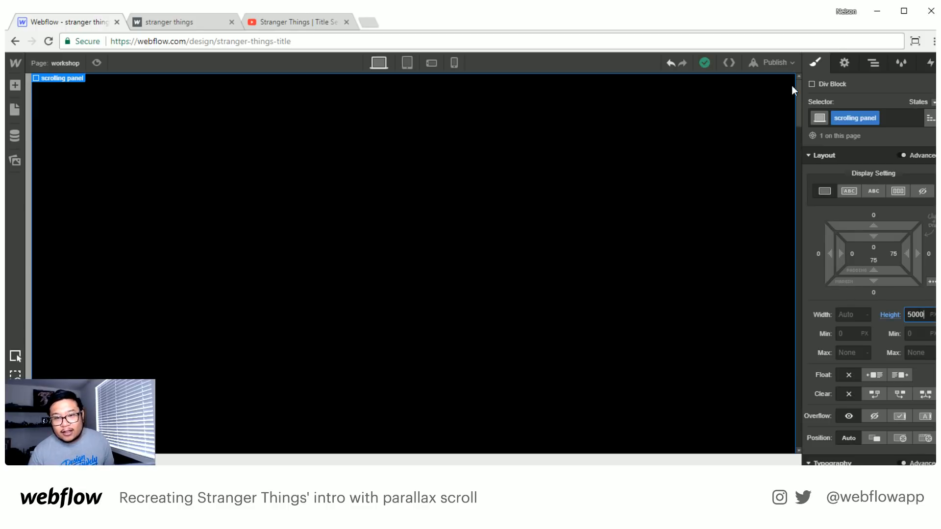
{"action": "left_click_drag", "start_coordinate": [797, 94], "coordinate": [797, 99]}
{"action": "left_click_drag", "start_coordinate": [794, 140], "coordinate": [797, 73]}
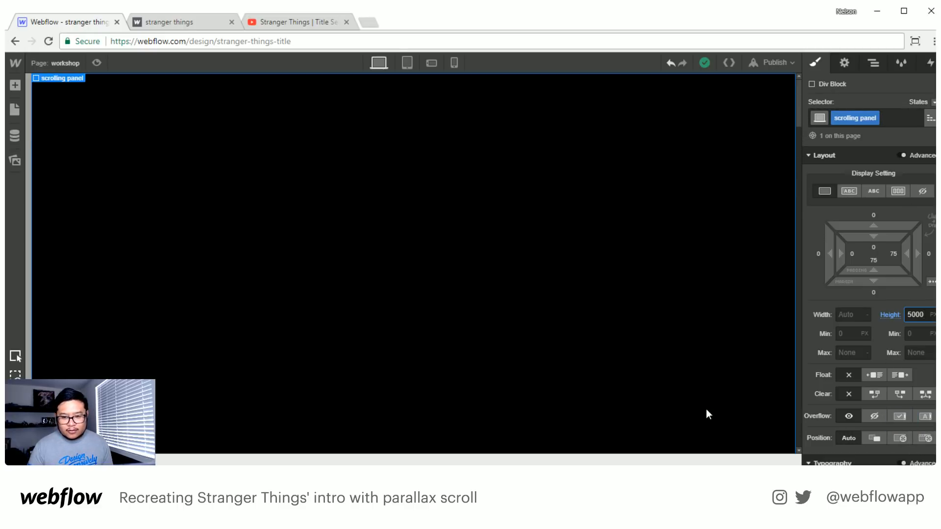
- Add a new div block directly under Body, above the scrolling panel
{"action": "left_click", "coordinate": [874, 63]}
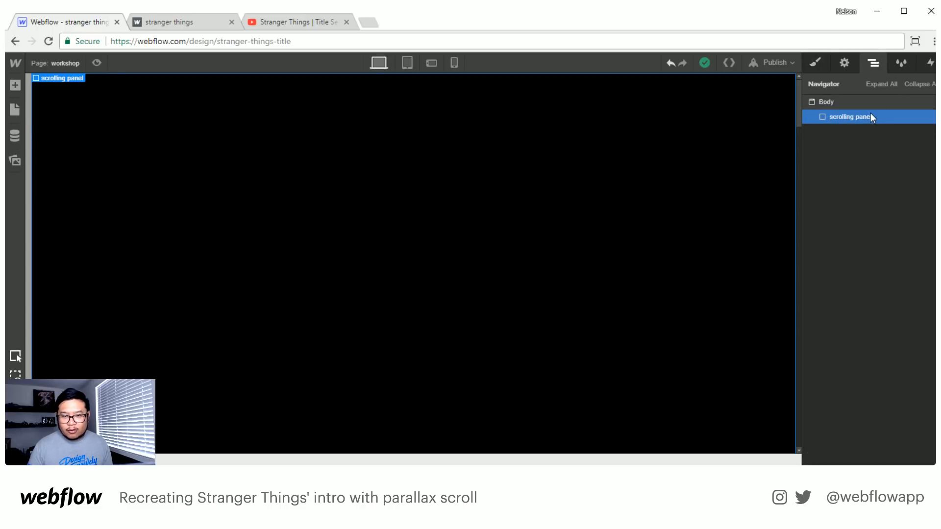
{"action": "key", "text": "a"}
{"action": "left_click_drag", "start_coordinate": [51, 242], "coordinate": [857, 117]}
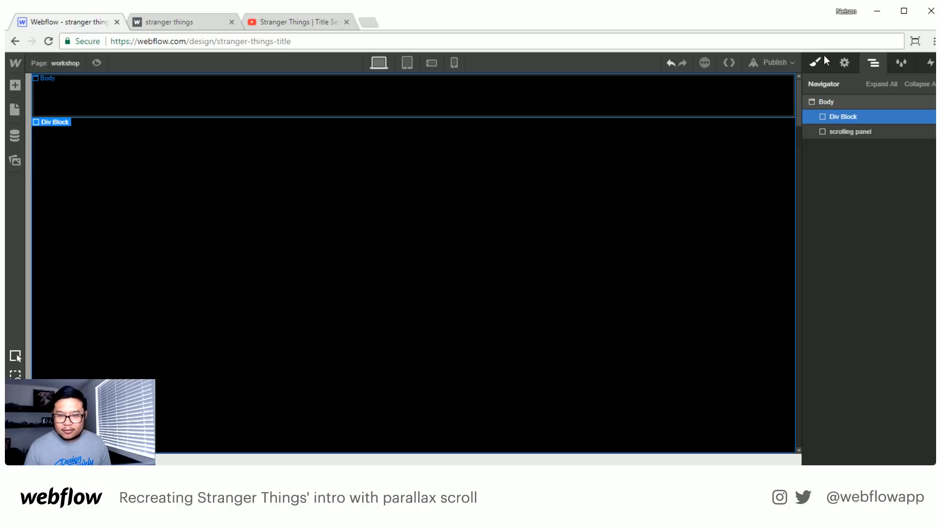
- Create the class "title wrapper" on the new div block
{"action": "left_click", "coordinate": [806, 70]}
{"action": "left_click", "coordinate": [848, 112]}
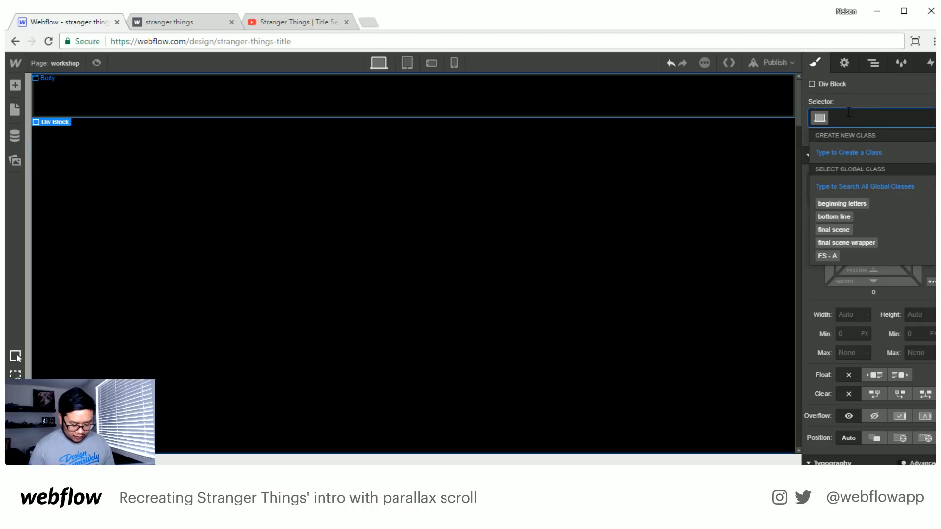
{"action": "type", "text": "titl"}
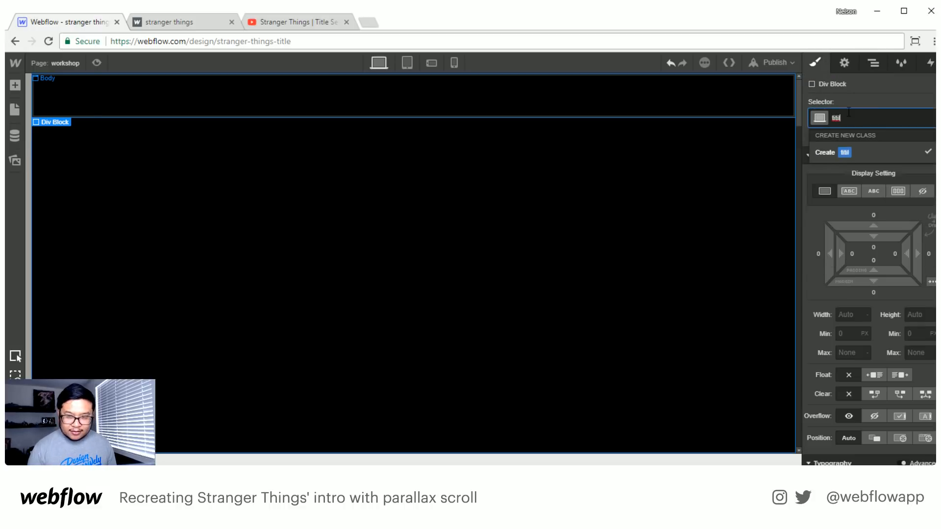
{"action": "type", "text": "e"}
{"action": "key", "text": "BackSpace"}
{"action": "key", "text": "BackSpace"}
{"action": "key", "text": "BackSpace"}
{"action": "key", "text": "BackSpace"}
{"action": "key", "text": "BackSpace"}
{"action": "key", "text": "BackSpace"}
{"action": "type", "text": "=title"}
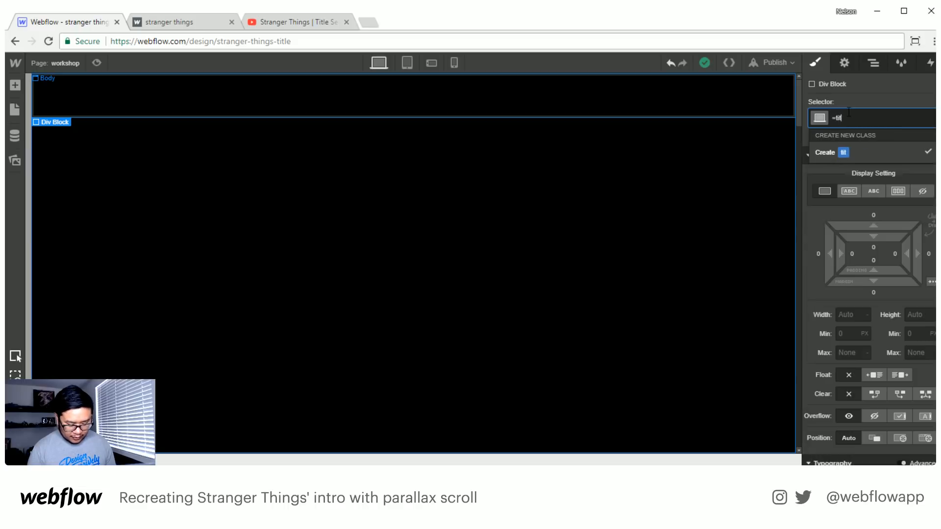
{"action": "key", "text": "BackSpace"}
{"action": "key", "text": "BackSpace"}
{"action": "key", "text": "BackSpace"}
{"action": "key", "text": "BackSpace"}
{"action": "key", "text": "BackSpace"}
{"action": "key", "text": "BackSpace"}
{"action": "type", "text": "ti"}
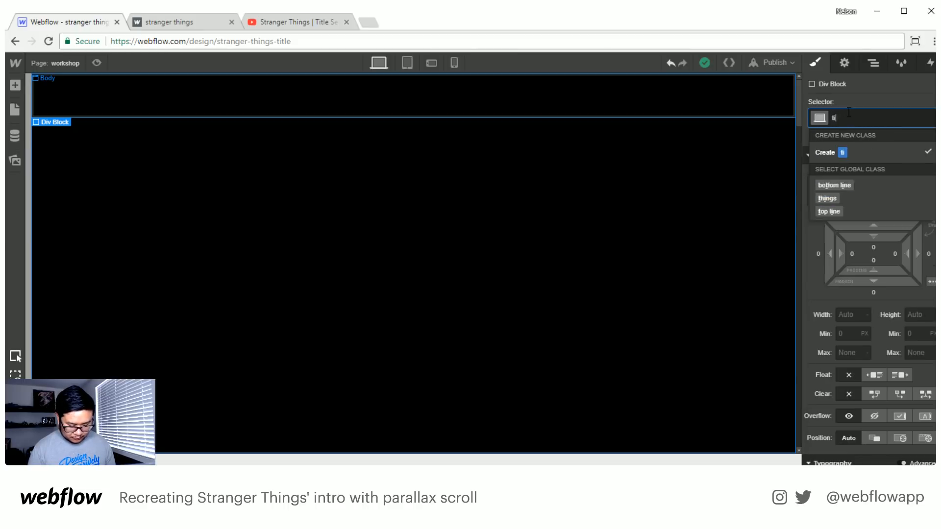
{"action": "type", "text": "tle wrapper"}
{"action": "key", "text": "Return"}
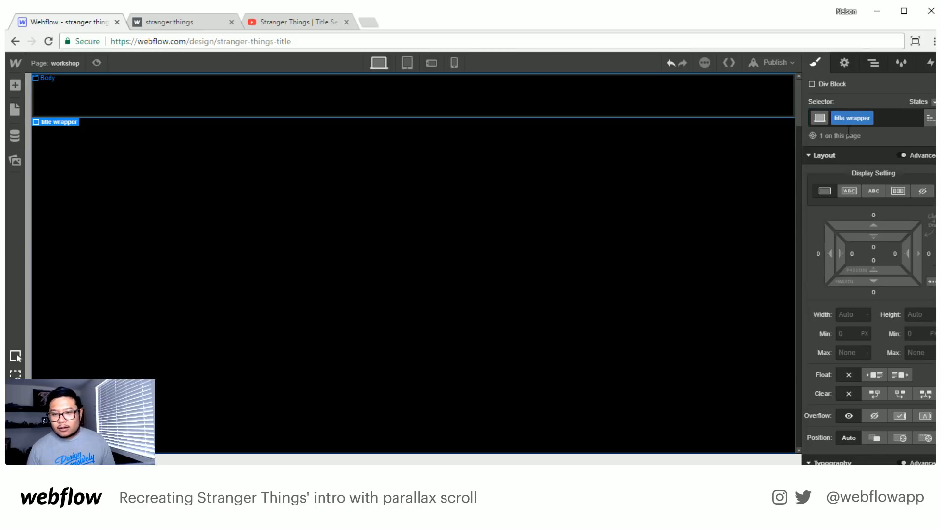
- Give the title wrapper a fixed position with the full-cover preset and a height of 100 VH
{"action": "left_click", "coordinate": [925, 438]}
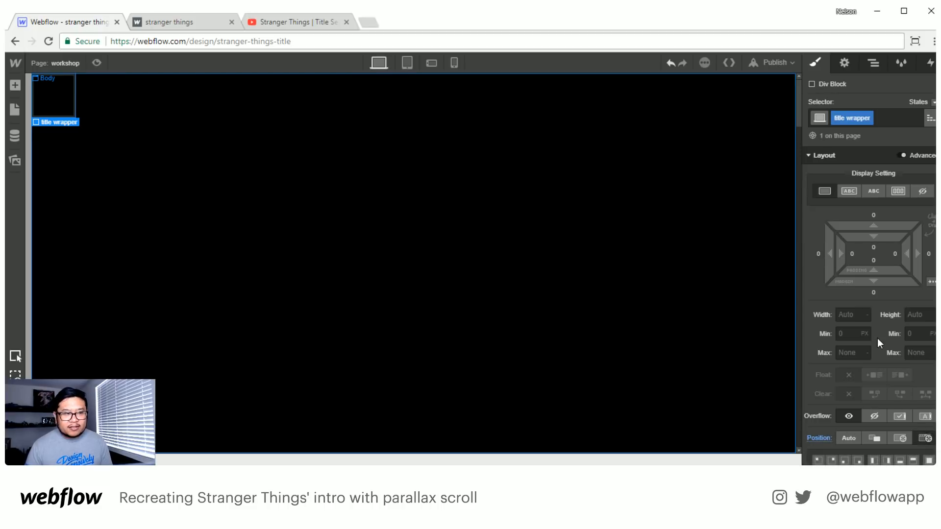
{"action": "scroll", "coordinate": [877, 338], "scroll_direction": "down", "scroll_amount": 1}
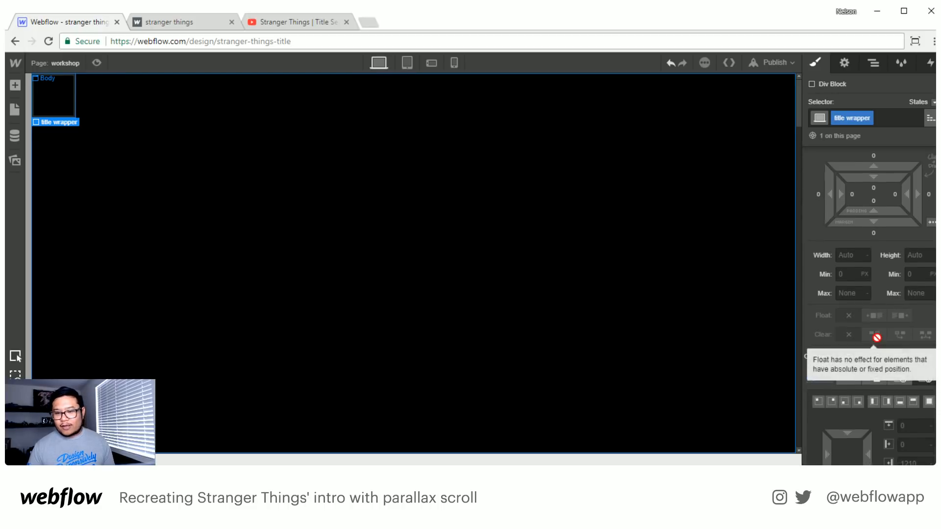
{"action": "left_click", "coordinate": [930, 402]}
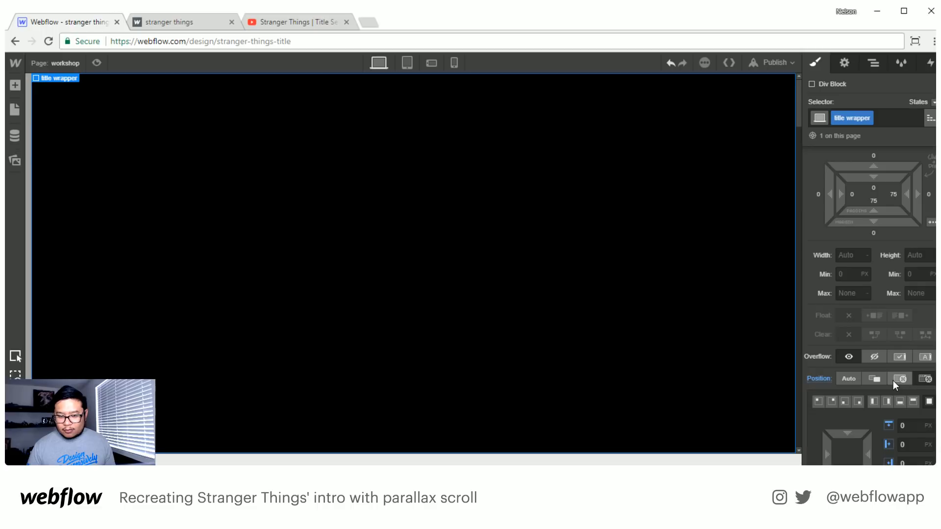
{"action": "left_click", "coordinate": [915, 254]}
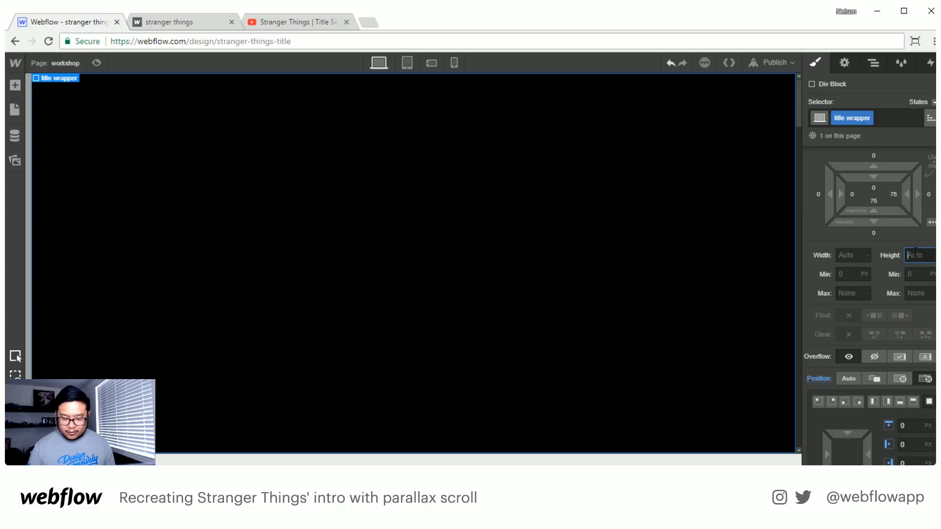
{"action": "type", "text": "100vh"}
{"action": "key", "text": "Return"}
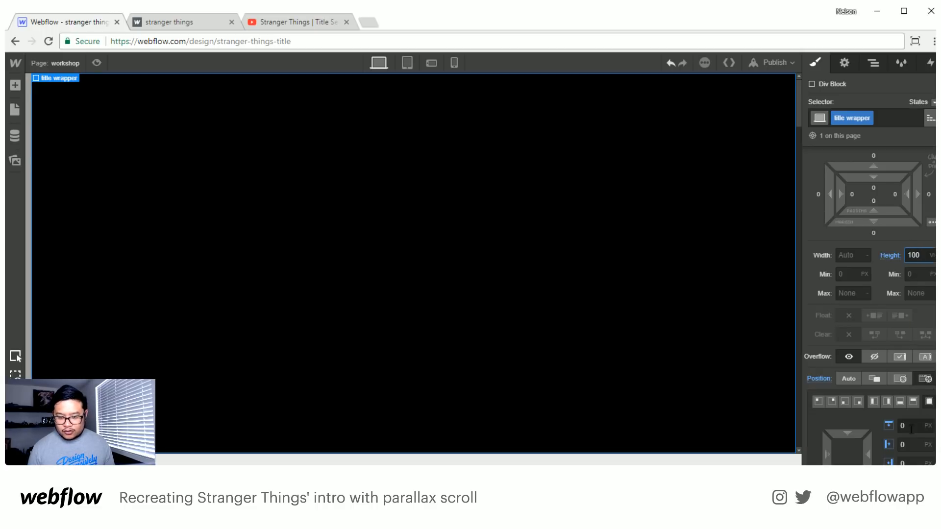
- Switch the title wrapper's fixed position to the top preset and check it by scrolling the page
{"action": "scroll", "coordinate": [907, 427], "scroll_direction": "down", "scroll_amount": 2}
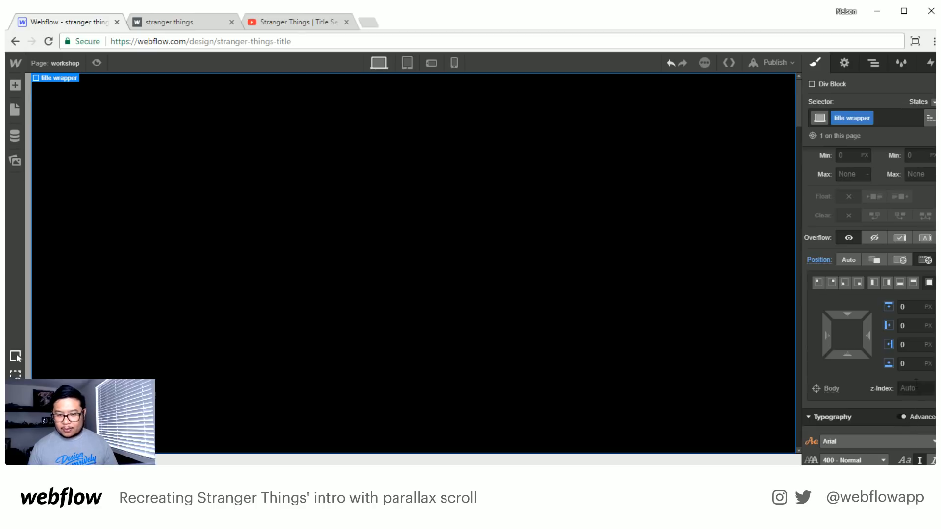
{"action": "left_click", "coordinate": [912, 283]}
{"action": "scroll", "coordinate": [715, 336], "scroll_direction": "down", "scroll_amount": 5}
{"action": "scroll", "coordinate": [715, 334], "scroll_direction": "up", "scroll_amount": 5}
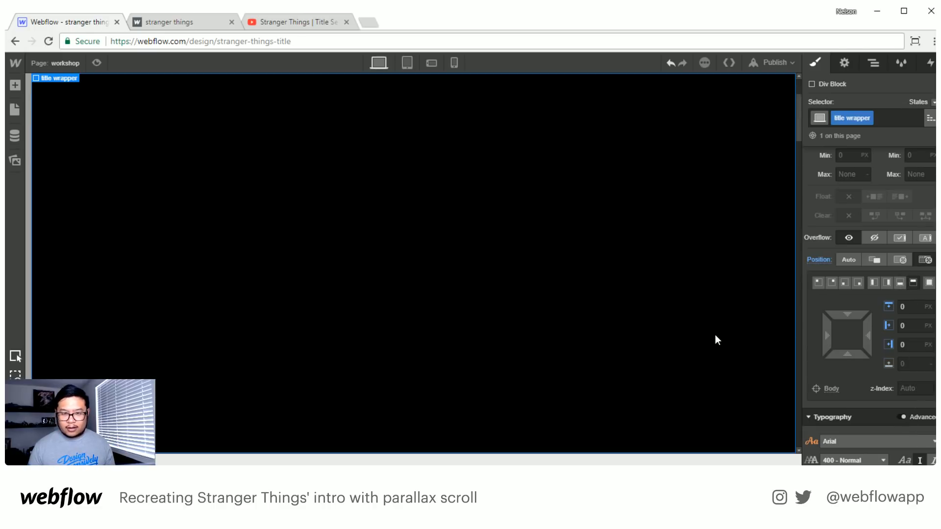
- Make the title wrapper a horizontal flex layout with centred justification and alignment, and add a div block inside it
{"action": "scroll", "coordinate": [890, 296], "scroll_direction": "up", "scroll_amount": 4}
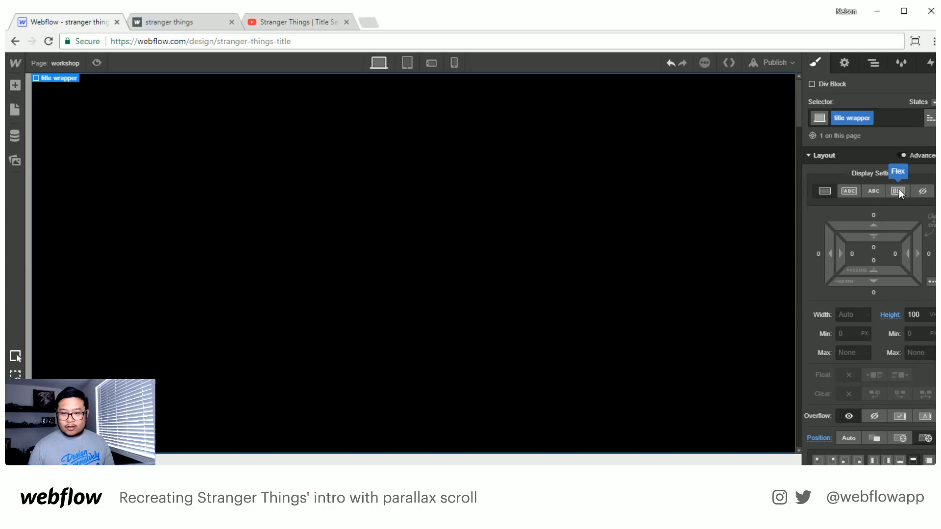
{"action": "left_click", "coordinate": [899, 190]}
{"action": "left_click", "coordinate": [851, 242]}
{"action": "left_click", "coordinate": [847, 265]}
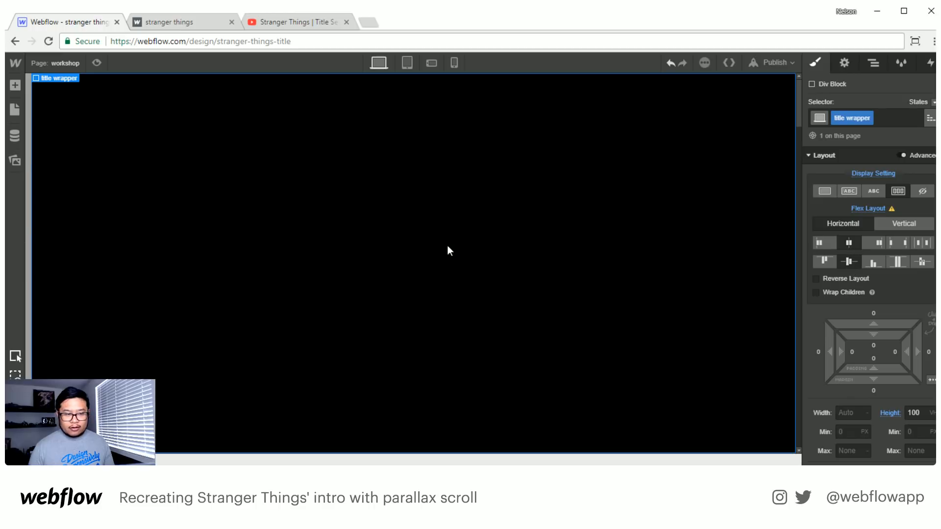
{"action": "key", "text": "a"}
{"action": "left_click_drag", "start_coordinate": [53, 242], "coordinate": [485, 330]}
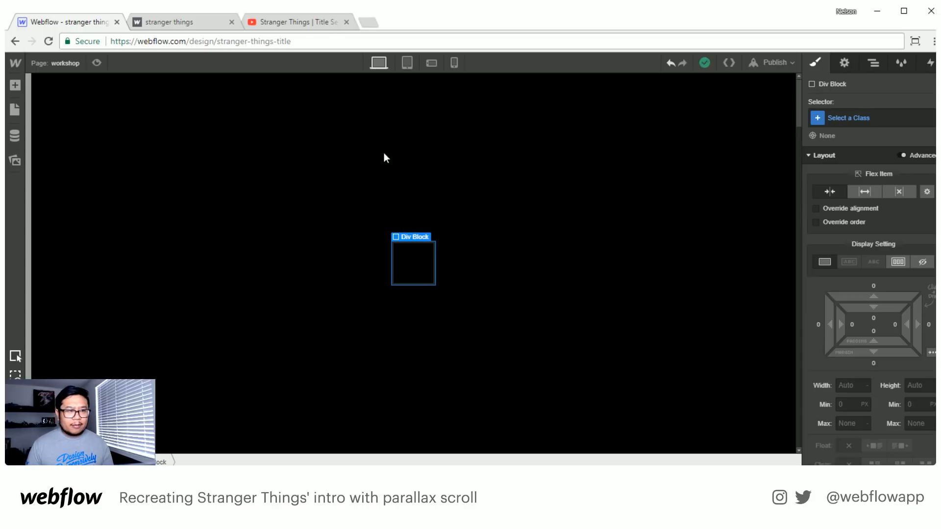
- Examine the finished title logo in the YouTube title sequence video, then return to the Webflow project
{"action": "left_click", "coordinate": [319, 22]}
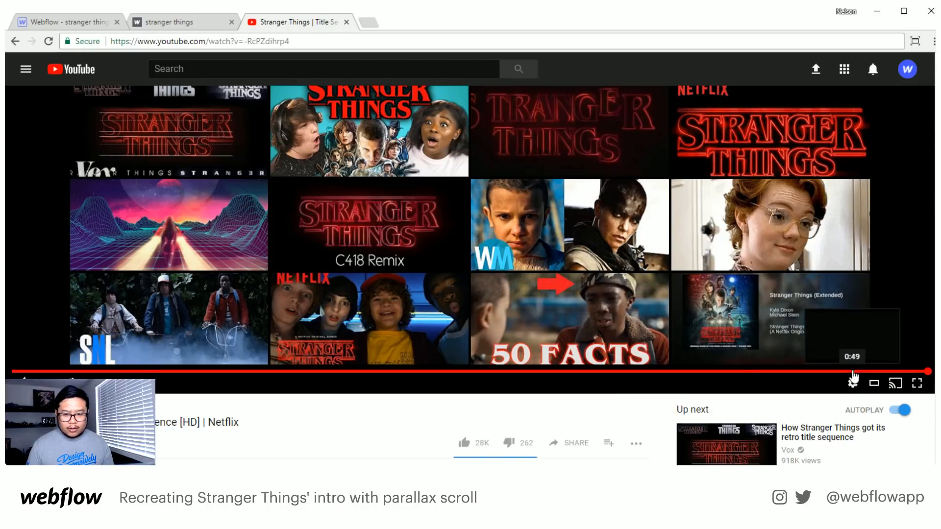
{"action": "left_click_drag", "start_coordinate": [853, 373], "coordinate": [750, 375]}
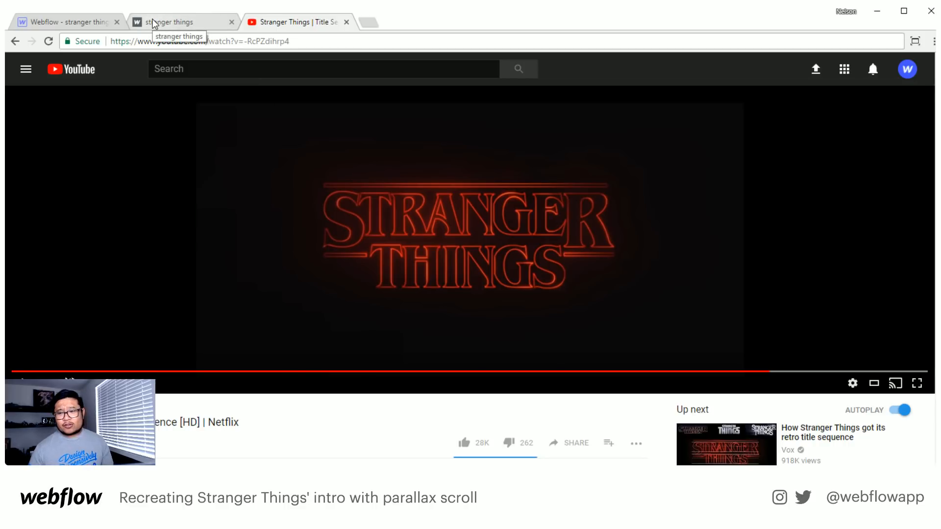
{"action": "left_click", "coordinate": [68, 23]}
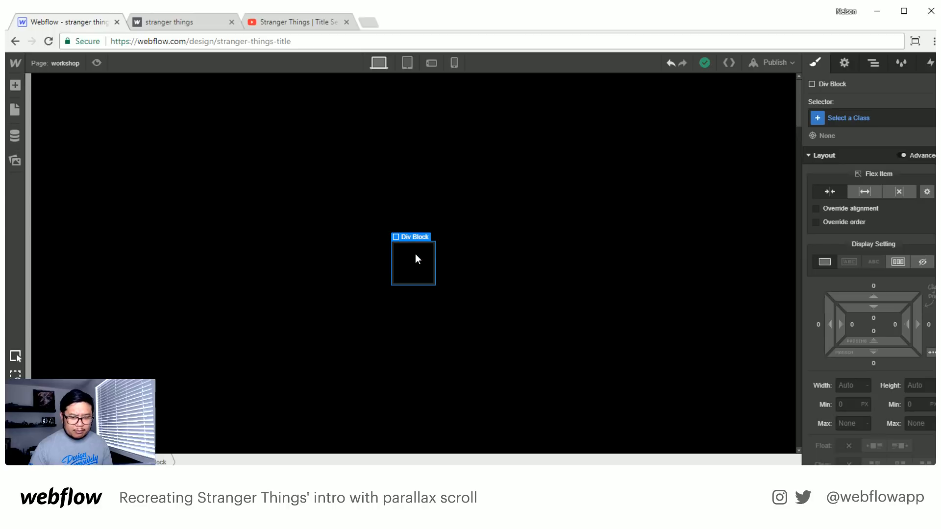
- Add another div block, nest it inside the title wrapper's div block, and duplicate the nested block
{"action": "key", "text": "a"}
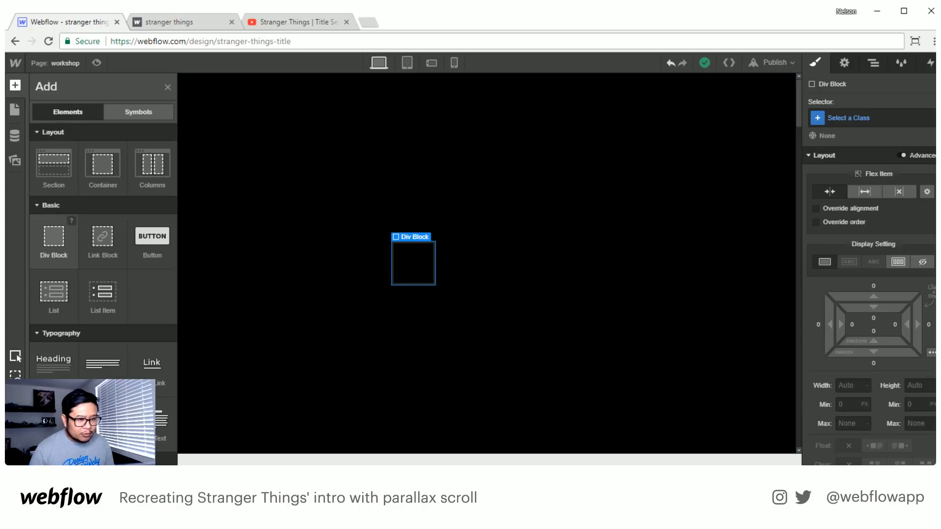
{"action": "left_click", "coordinate": [54, 240]}
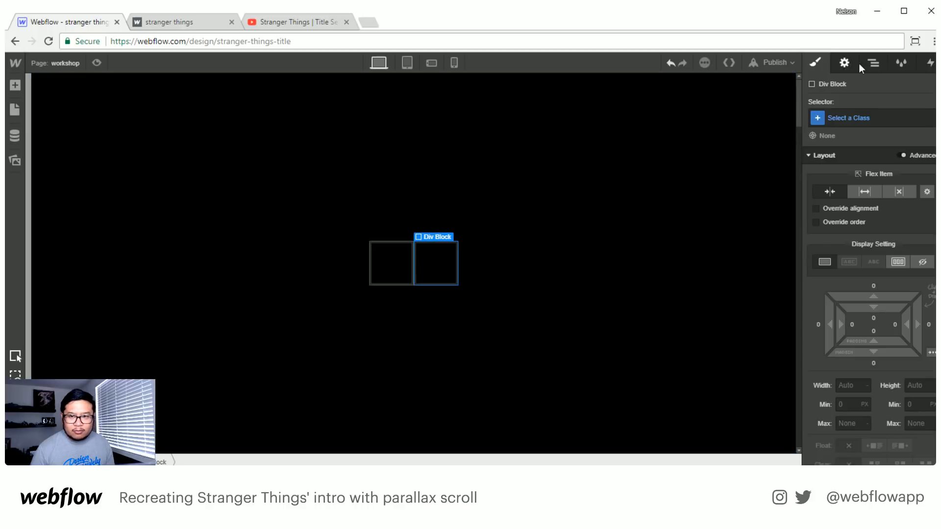
{"action": "left_click", "coordinate": [873, 62]}
{"action": "left_click_drag", "start_coordinate": [858, 142], "coordinate": [867, 149]}
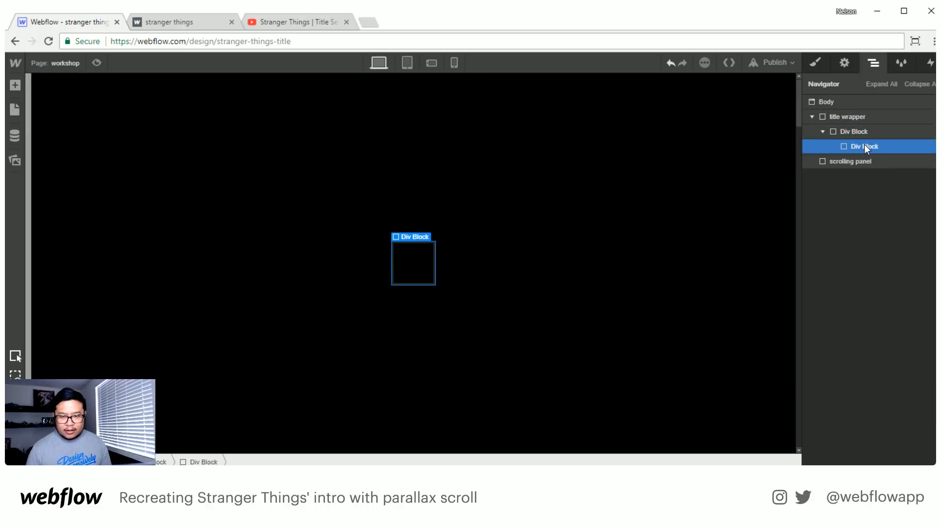
{"action": "key", "text": "ctrl+d"}
{"action": "left_click", "coordinate": [865, 161]}
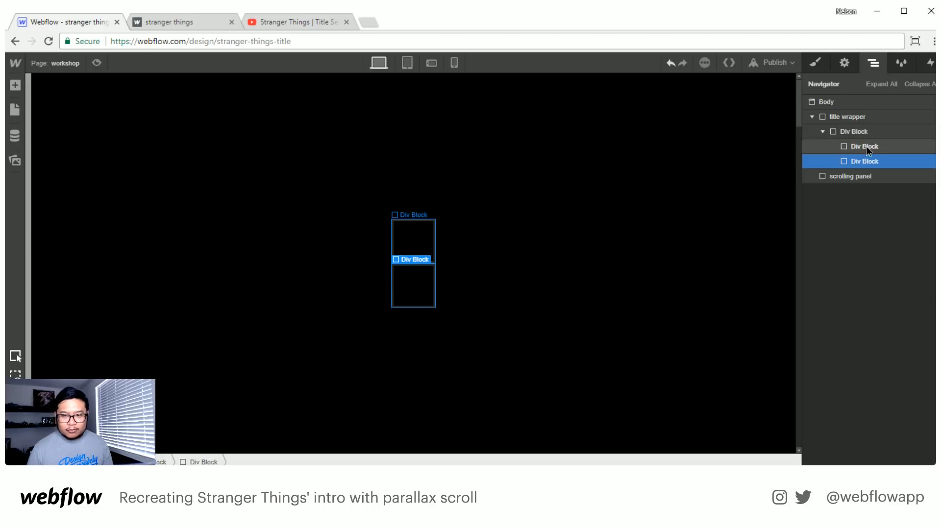
- Add a div block and nest it inside the first of the two inner div blocks
{"action": "left_click", "coordinate": [865, 147]}
{"action": "key", "text": "a"}
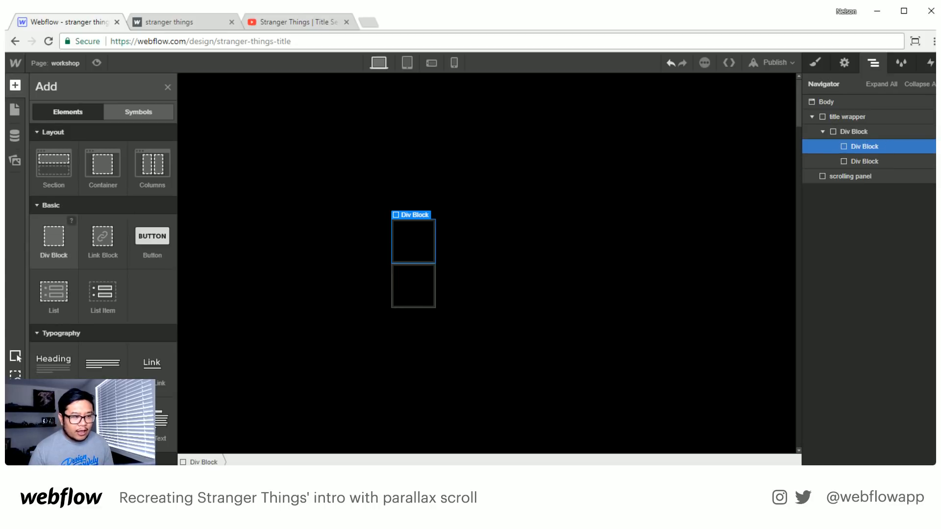
{"action": "left_click", "coordinate": [57, 248]}
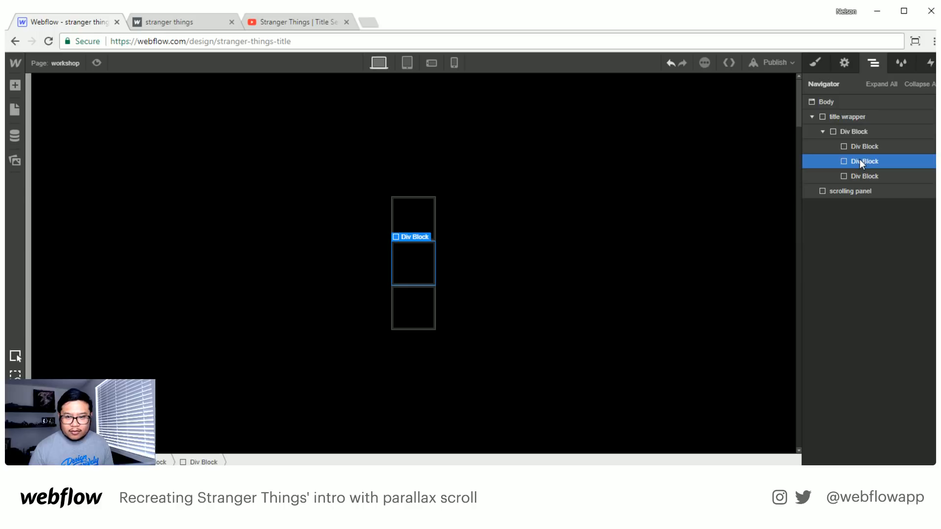
{"action": "mouse_move", "coordinate": [864, 160]}
{"action": "left_mouse_down"}
{"action": "mouse_move", "coordinate": [875, 160]}
{"action": "mouse_move", "coordinate": [862, 154]}
{"action": "left_mouse_up"}
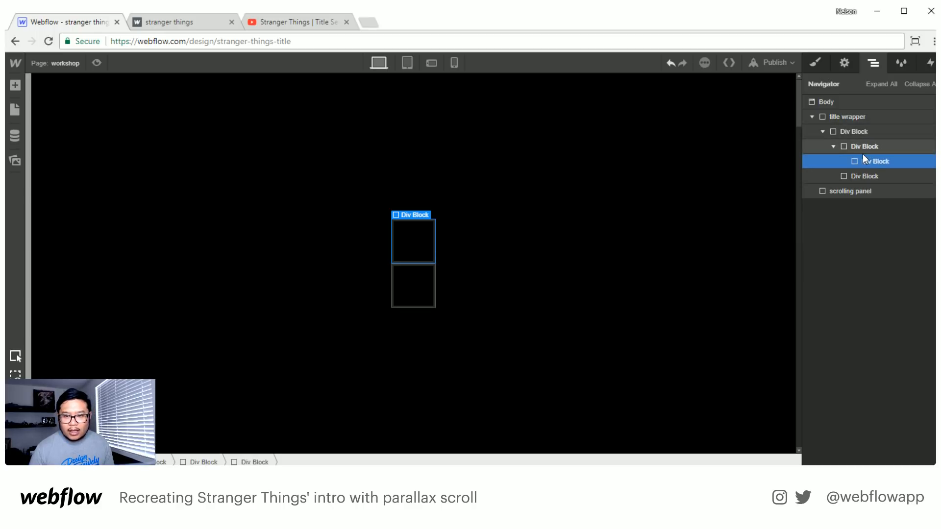
- Create the class "line top" on the innermost div block
{"action": "left_click", "coordinate": [815, 62]}
{"action": "left_click", "coordinate": [855, 113]}
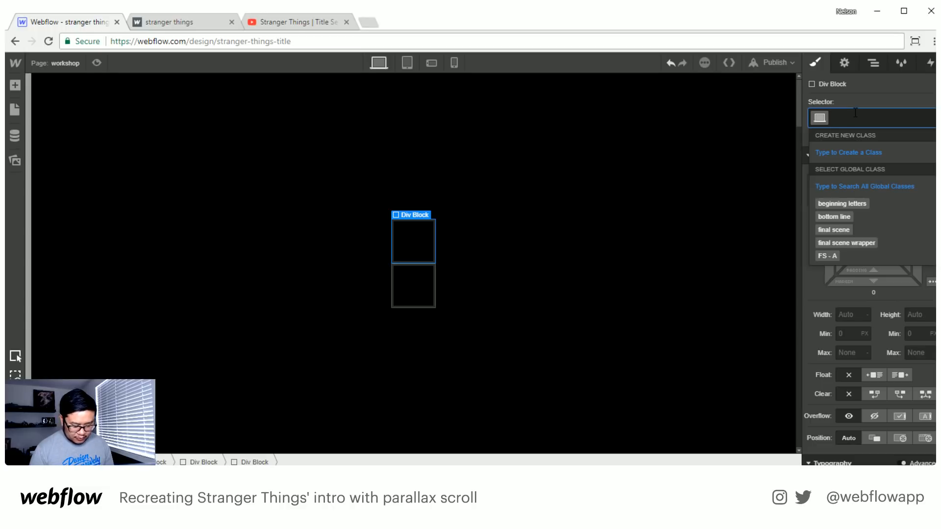
{"action": "type", "text": "line top"}
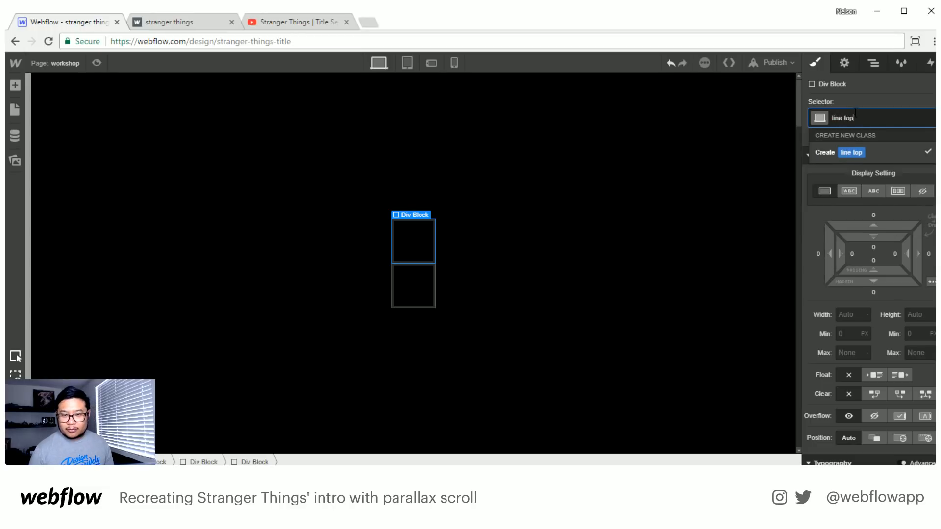
{"action": "key", "text": "Return"}
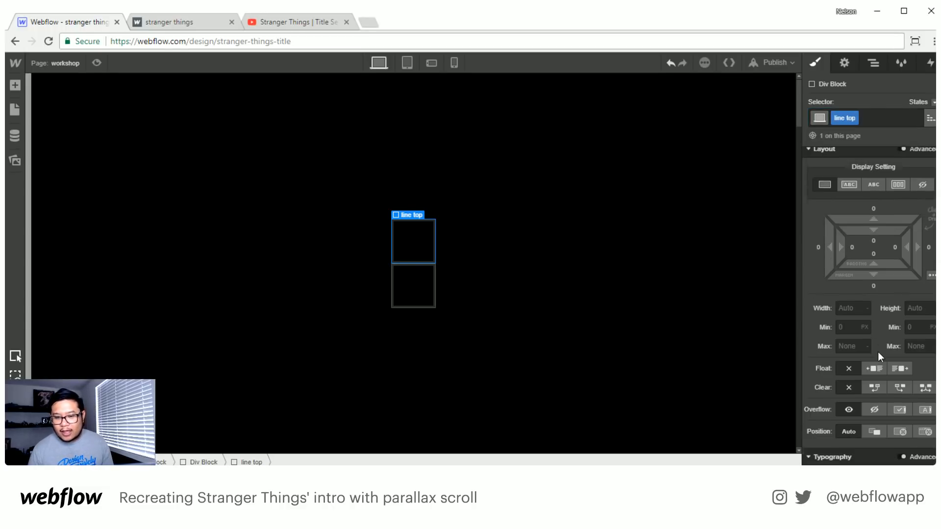
{"action": "scroll", "coordinate": [877, 352], "scroll_direction": "down", "scroll_amount": 5}
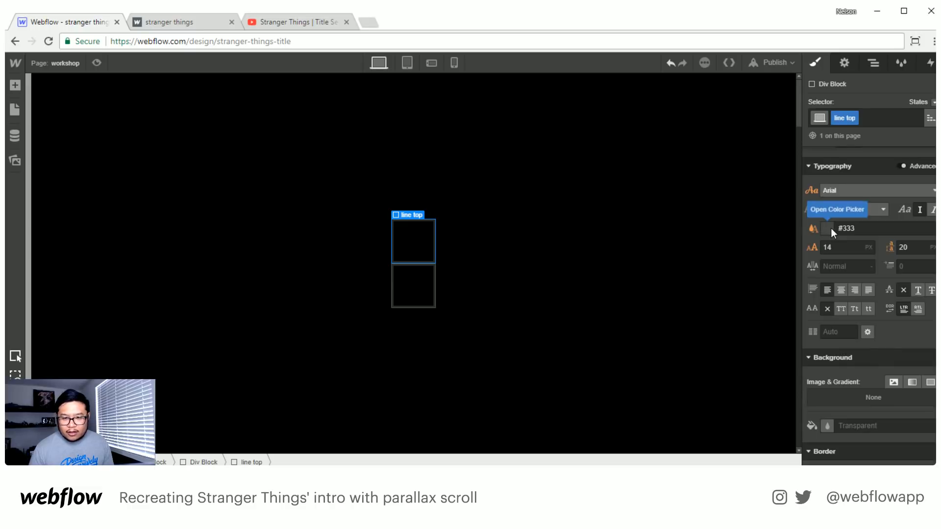
- Give the line top block a solid 3 px border in Stranger Red and 3 px of top and bottom padding
{"action": "scroll", "coordinate": [852, 379], "scroll_direction": "down", "scroll_amount": 3}
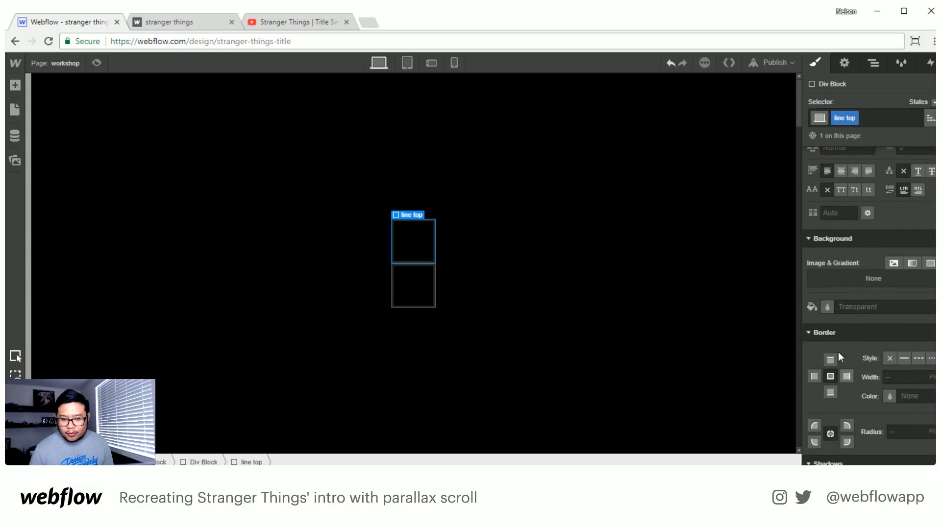
{"action": "left_click", "coordinate": [904, 358]}
{"action": "left_click", "coordinate": [900, 377]}
{"action": "type", "text": "3"}
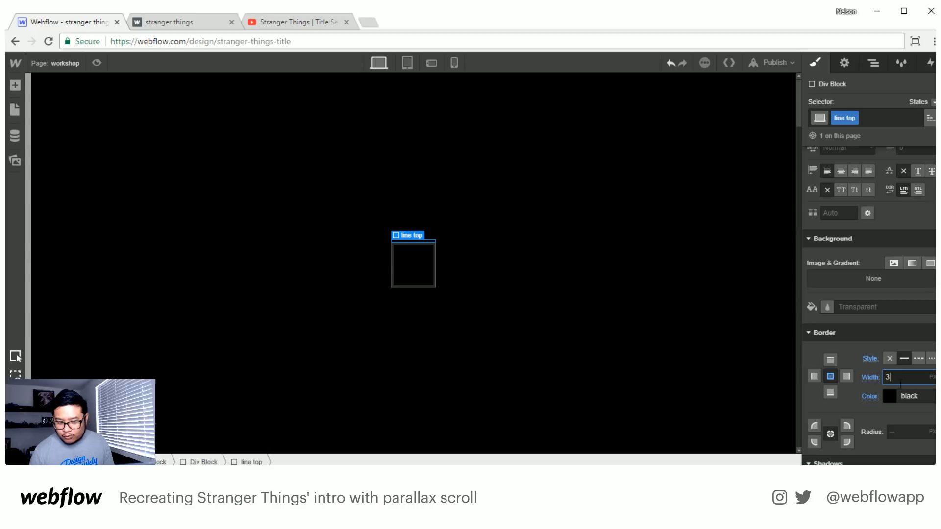
{"action": "left_click", "coordinate": [888, 395]}
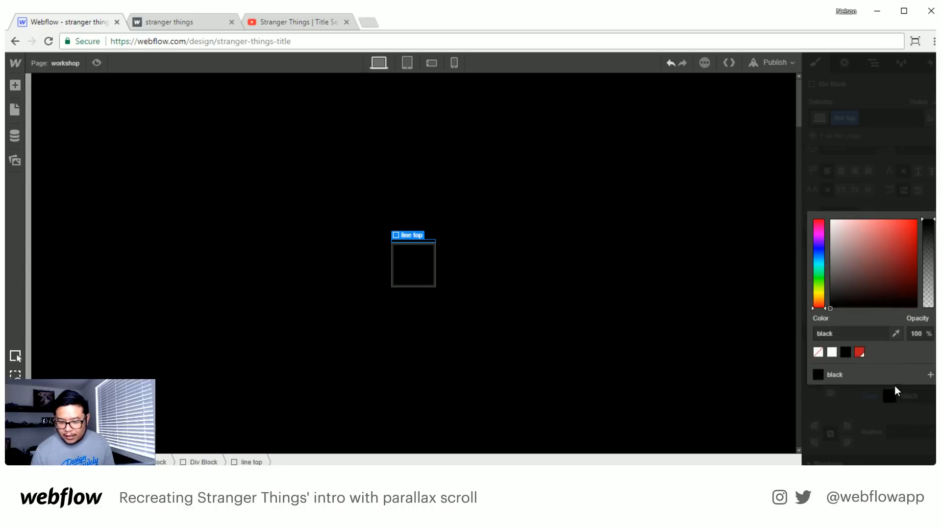
{"action": "left_click", "coordinate": [857, 353]}
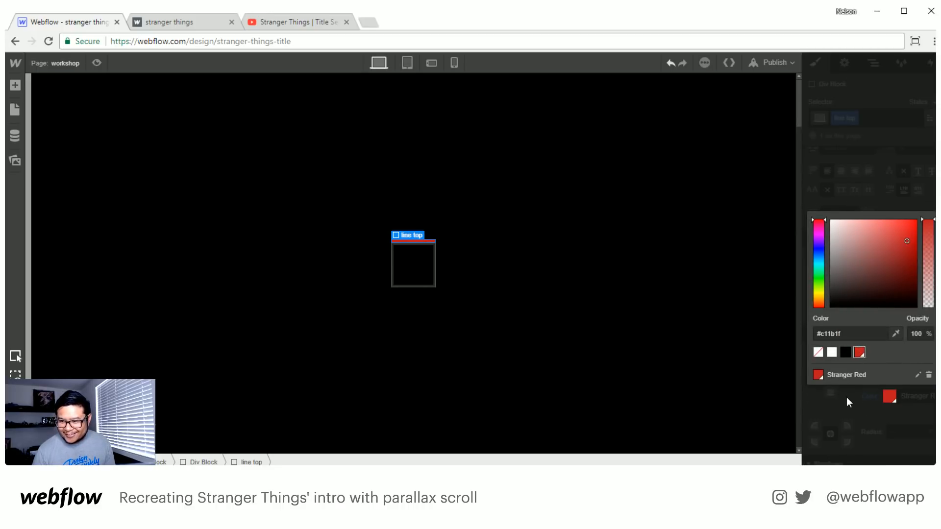
{"action": "left_click", "coordinate": [903, 443]}
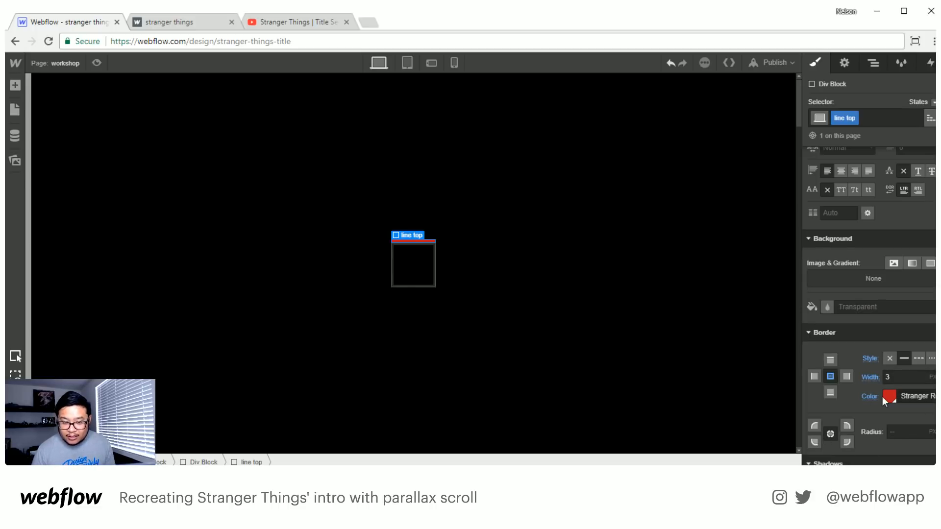
{"action": "scroll", "coordinate": [879, 337], "scroll_direction": "up", "scroll_amount": 5}
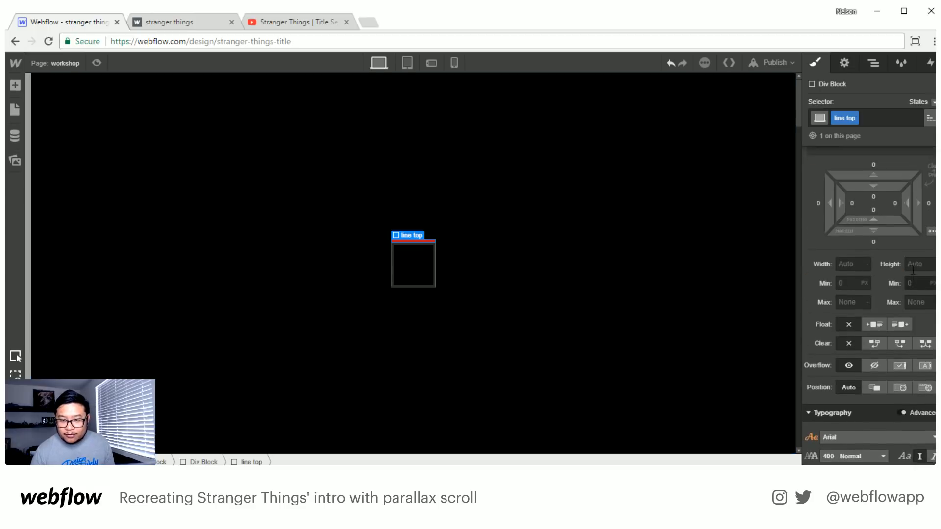
{"action": "left_click_drag", "start_coordinate": [875, 237], "coordinate": [865, 241]}
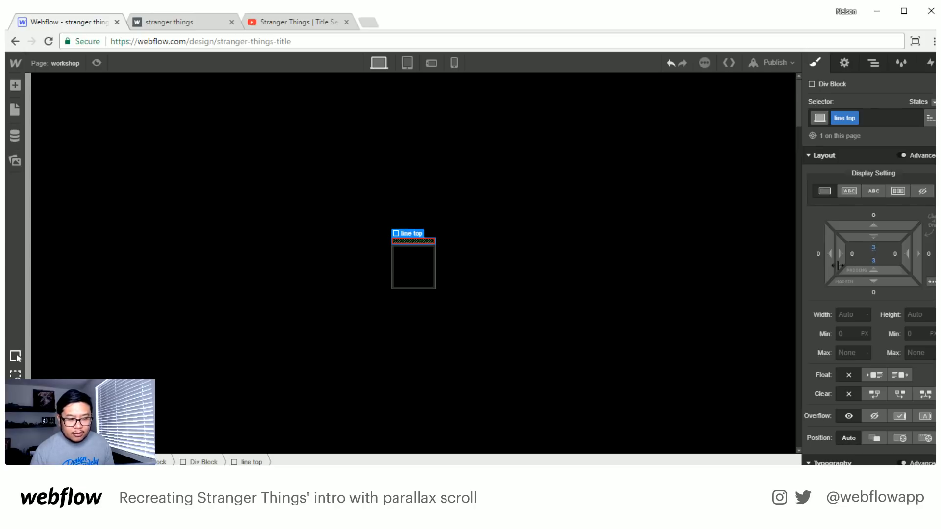
- Add a text block below line top inside the first inner div block and change its text to "S"
{"action": "left_click", "coordinate": [869, 65]}
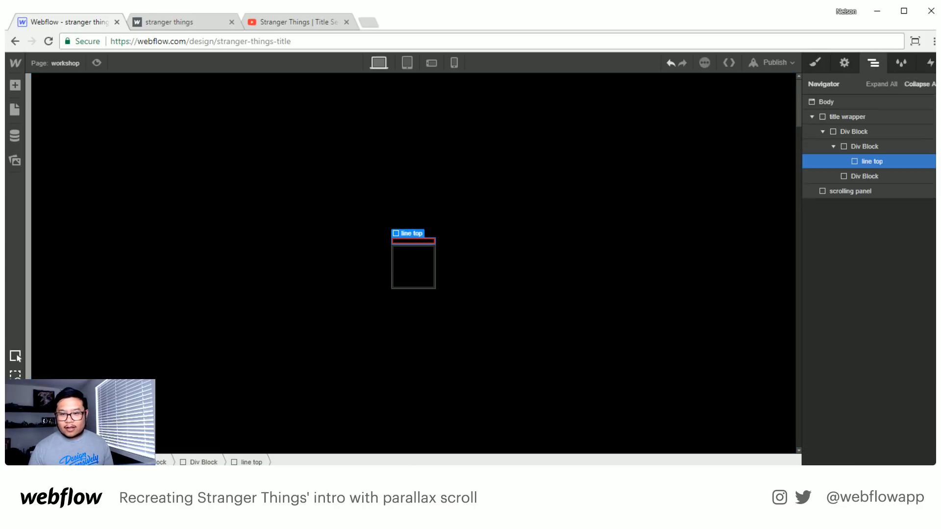
{"action": "left_click", "coordinate": [868, 148]}
{"action": "key", "text": "a"}
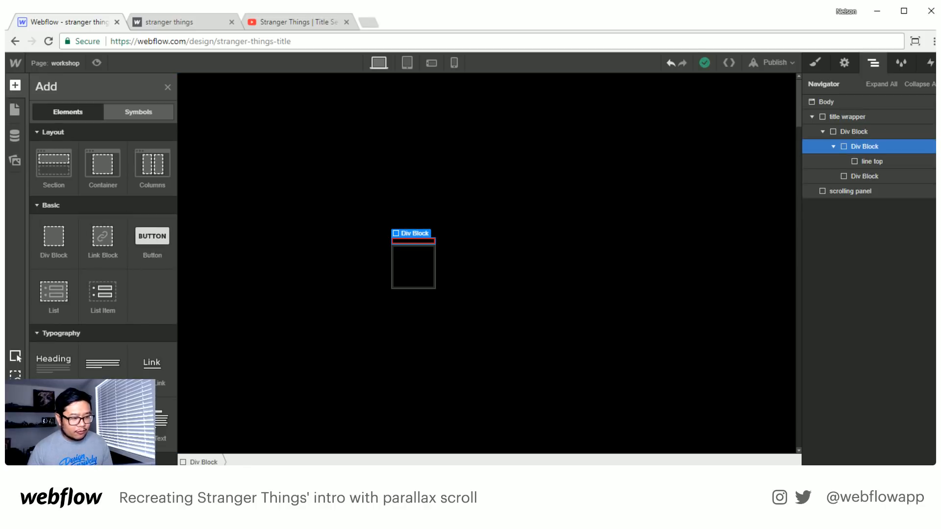
{"action": "left_click", "coordinate": [152, 419]}
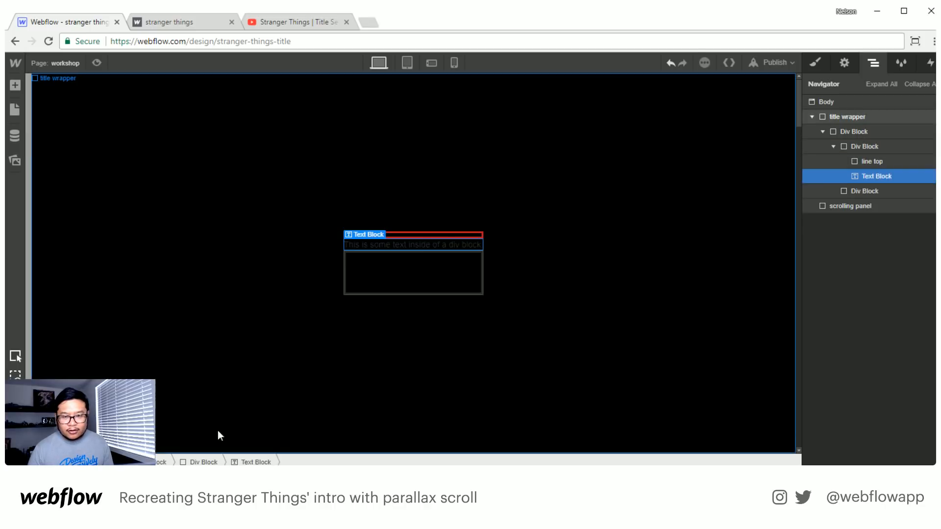
{"action": "double_click", "coordinate": [413, 249]}
{"action": "key", "text": "ctrl+a"}
{"action": "type", "text": "S"}
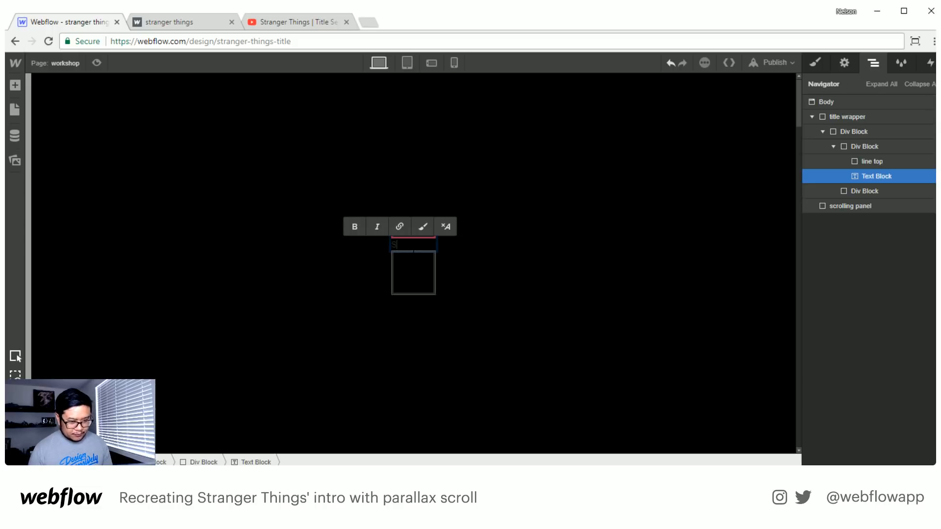
{"action": "key", "text": "Escape"}
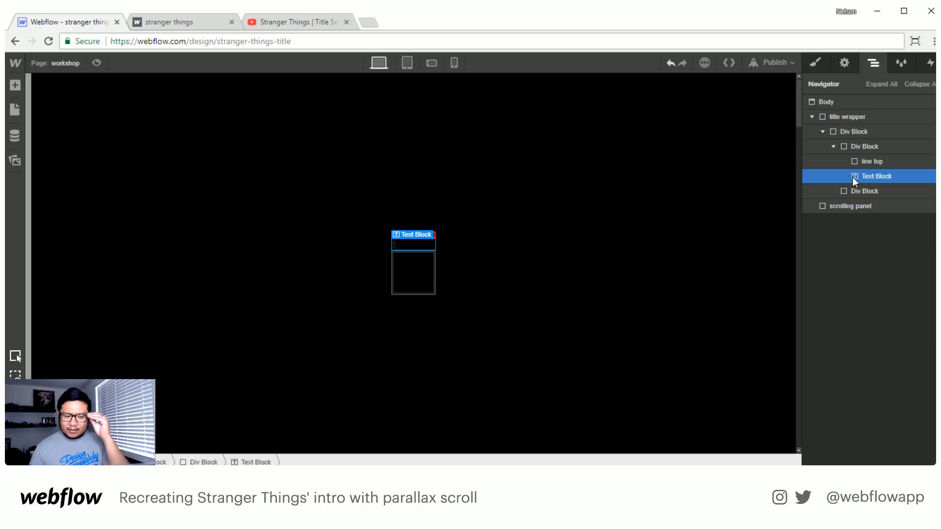
- Set the title wrapper's text color to Stranger Red and its font to Benguiatproitc
{"action": "left_click", "coordinate": [874, 147]}
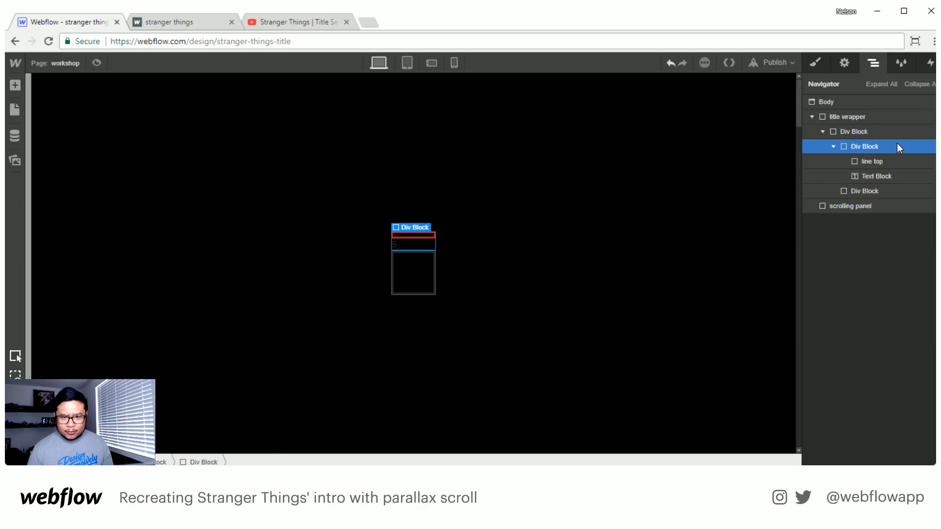
{"action": "left_click", "coordinate": [874, 117]}
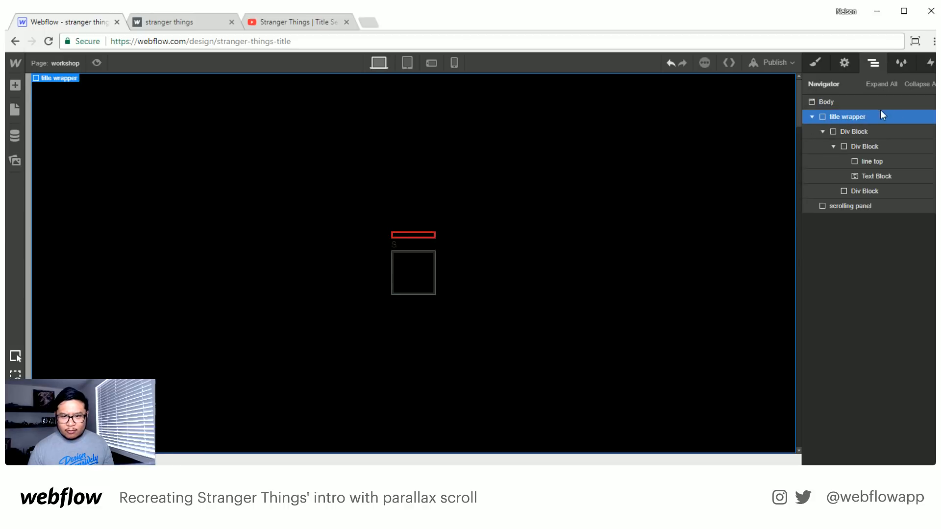
{"action": "left_click", "coordinate": [815, 63]}
{"action": "scroll", "coordinate": [870, 335], "scroll_direction": "down", "scroll_amount": 6}
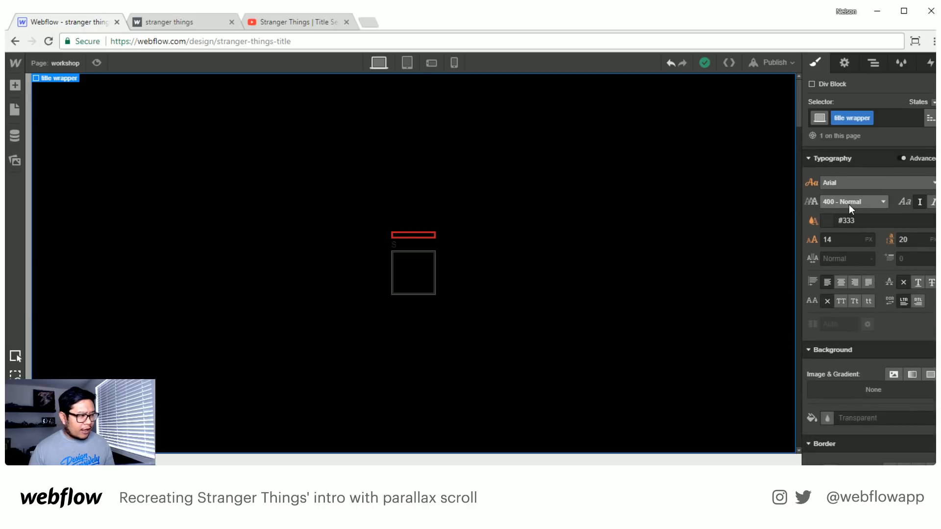
{"action": "left_click", "coordinate": [828, 221]}
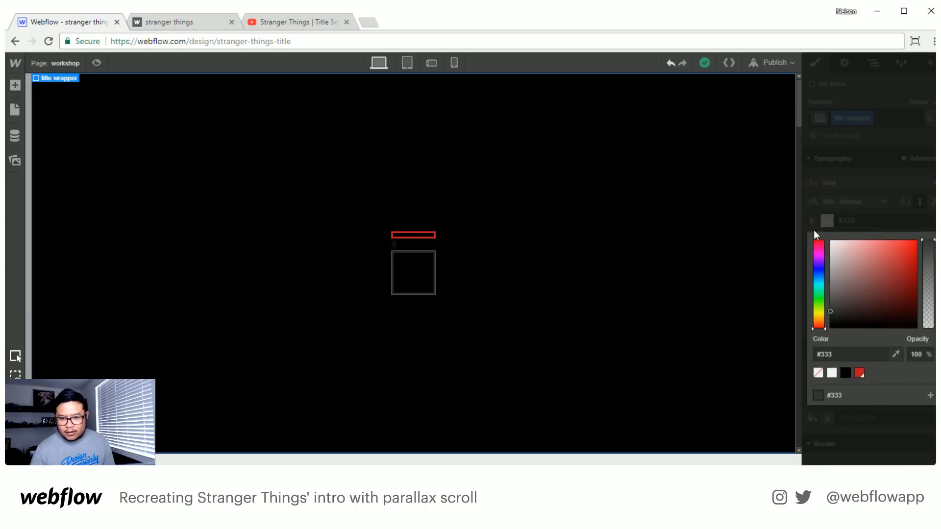
{"action": "left_click", "coordinate": [858, 373]}
{"action": "left_click", "coordinate": [893, 185]}
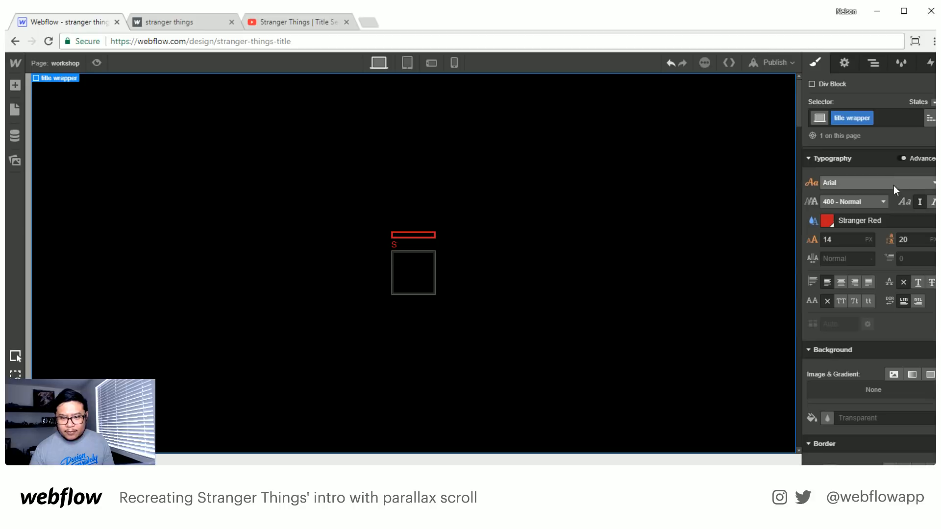
{"action": "left_click", "coordinate": [834, 182]}
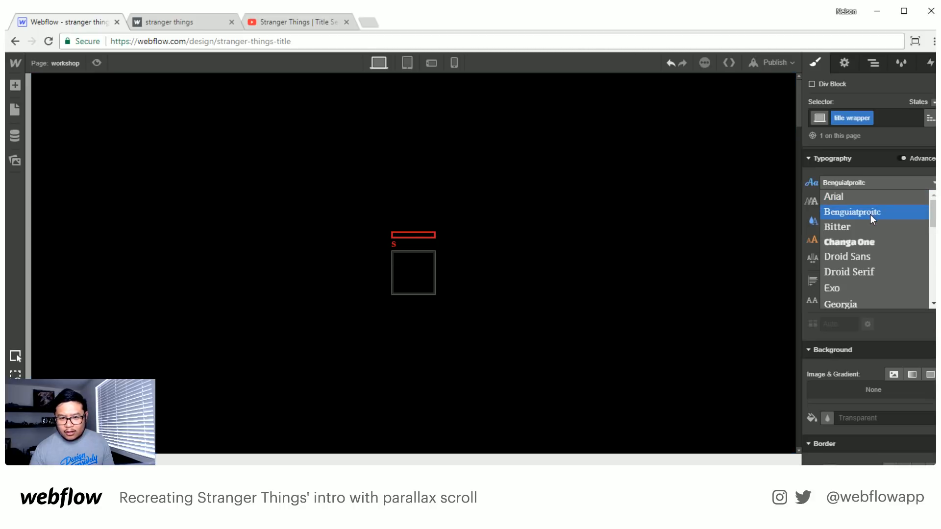
{"action": "left_click", "coordinate": [863, 215]}
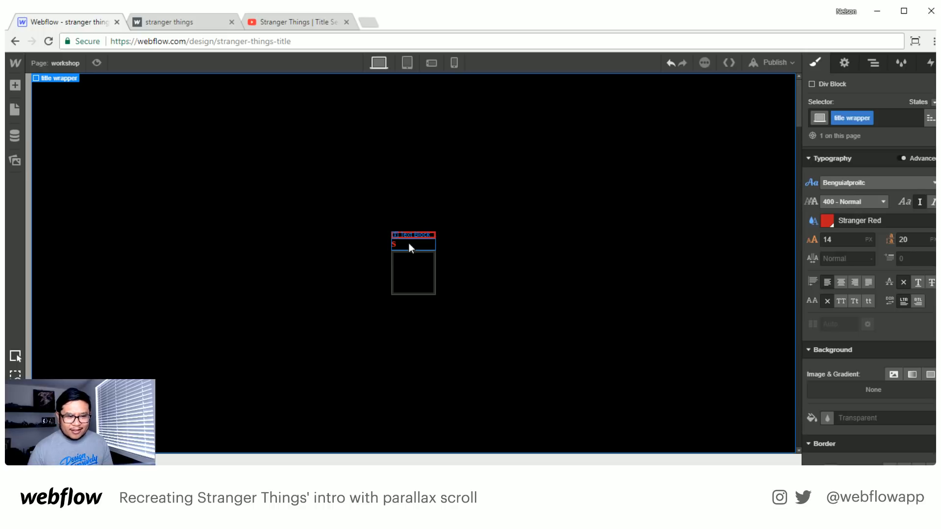
- Create the class "title letter" on the S text block and set its display to inline-block
{"action": "left_click", "coordinate": [432, 243]}
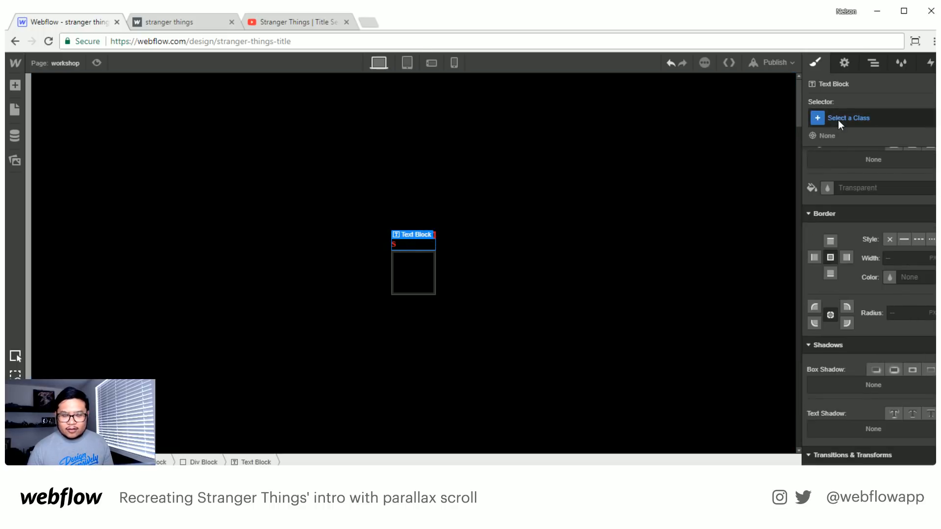
{"action": "scroll", "coordinate": [870, 302], "scroll_direction": "up", "scroll_amount": 5}
{"action": "scroll", "coordinate": [870, 301], "scroll_direction": "up", "scroll_amount": 5}
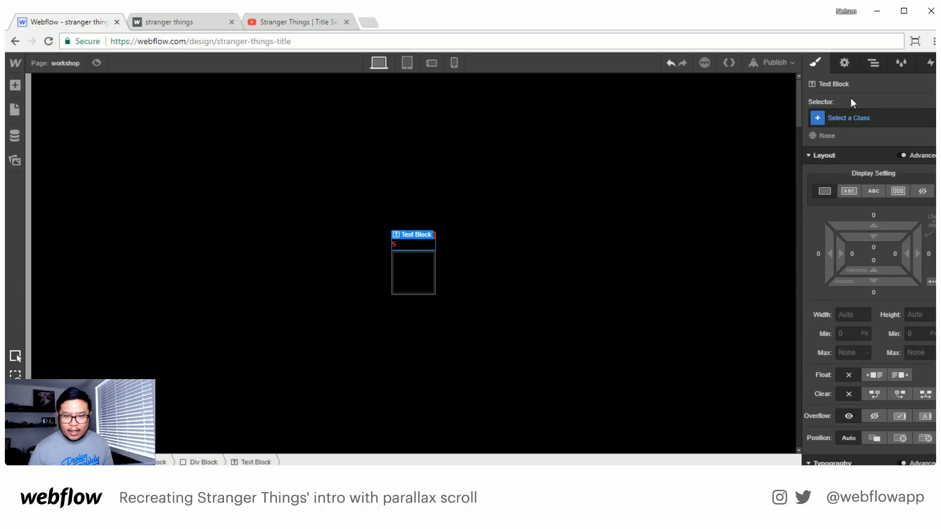
{"action": "left_click", "coordinate": [850, 118]}
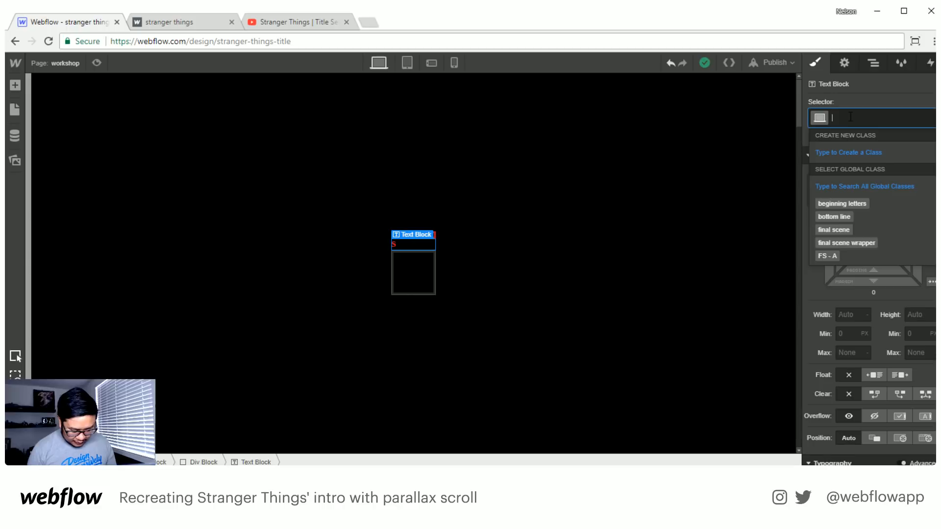
{"action": "type", "text": "title"}
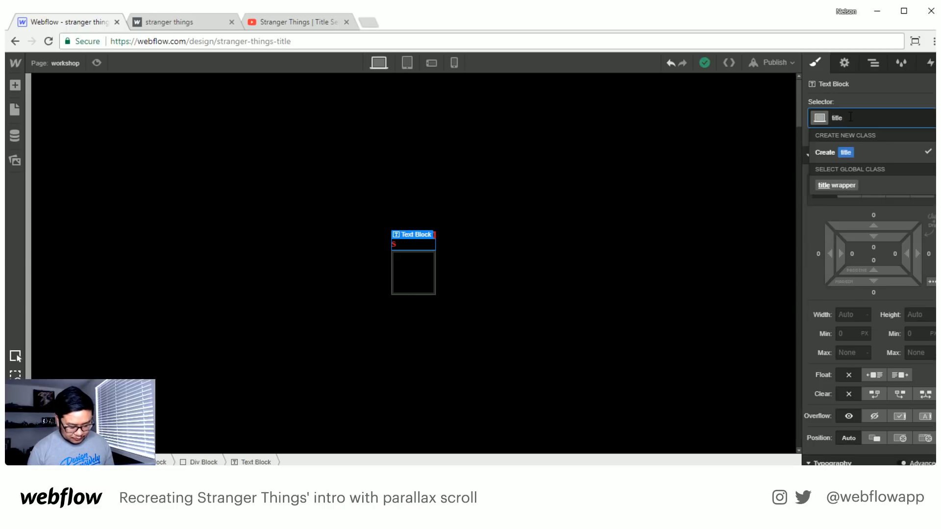
{"action": "key", "text": "ctrl+a"}
{"action": "type", "text": "title letter"}
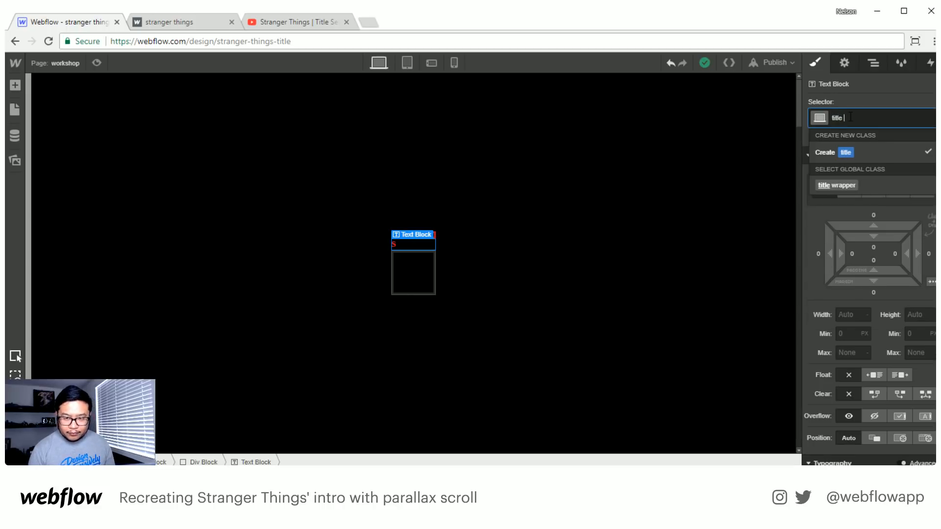
{"action": "key", "text": "Return"}
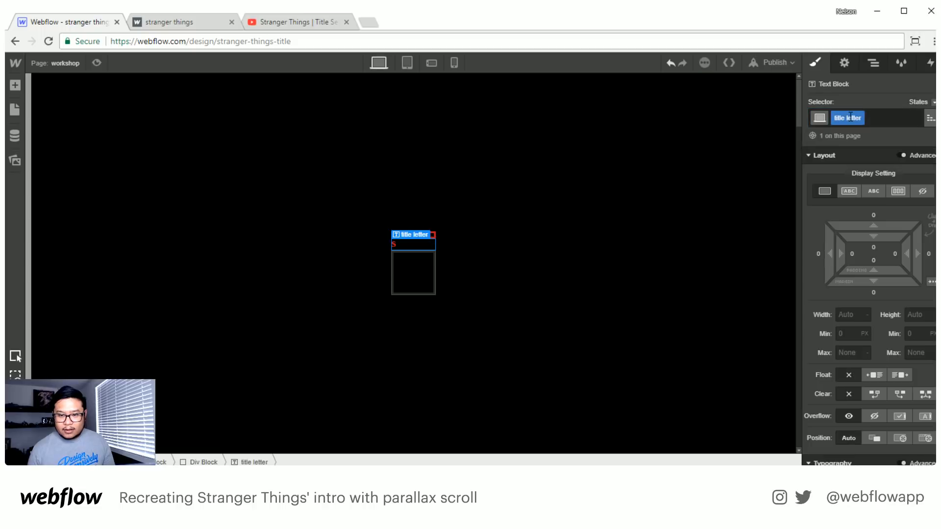
{"action": "left_click", "coordinate": [850, 187]}
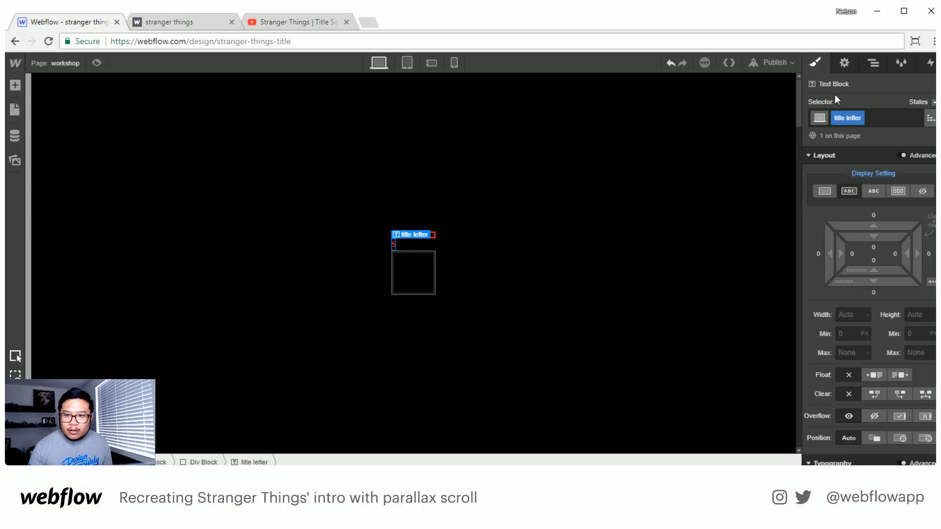
- Copy the title letter text block seven times within the first inner div block
{"action": "left_click", "coordinate": [873, 63]}
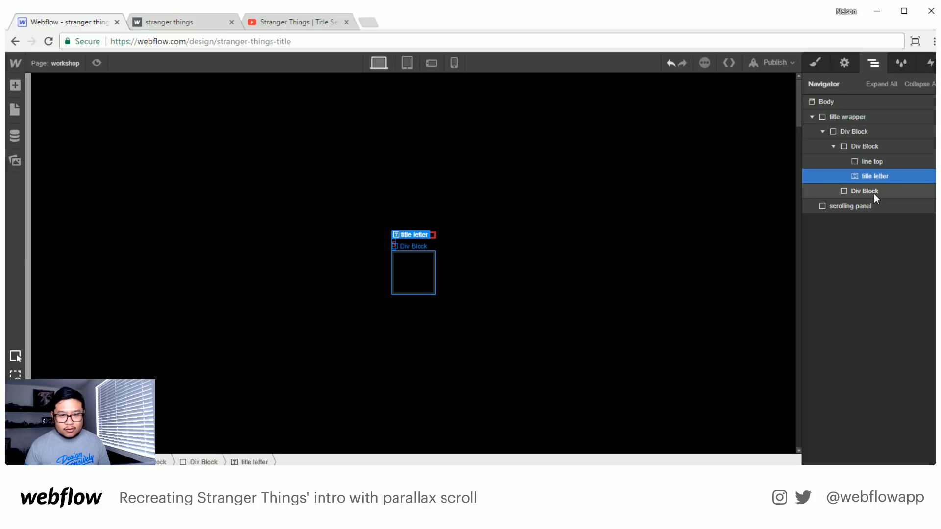
{"action": "key", "text": "ctrl+v"}
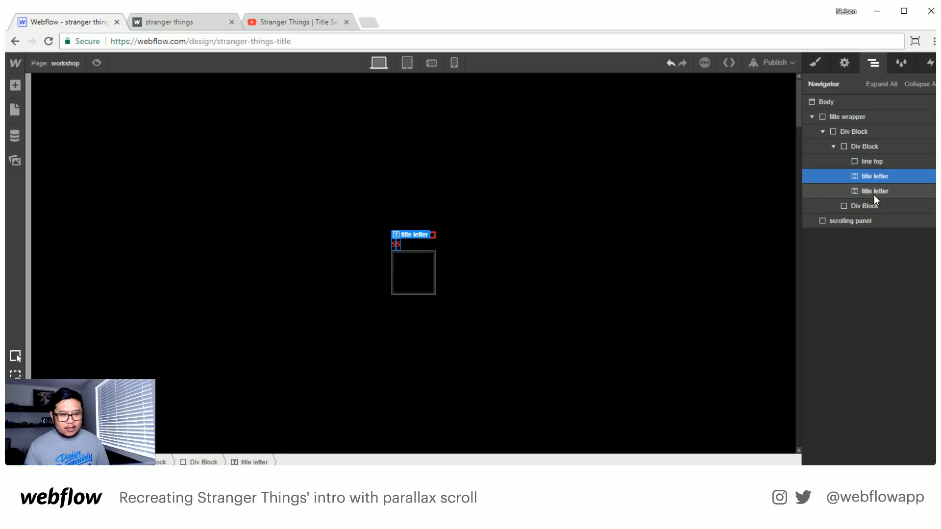
{"action": "key", "text": "ctrl+v"}
{"action": "key", "text": "ctrl+v"}
{"action": "key", "text": "ctrl+v"}
{"action": "key", "text": "ctrl+v"}
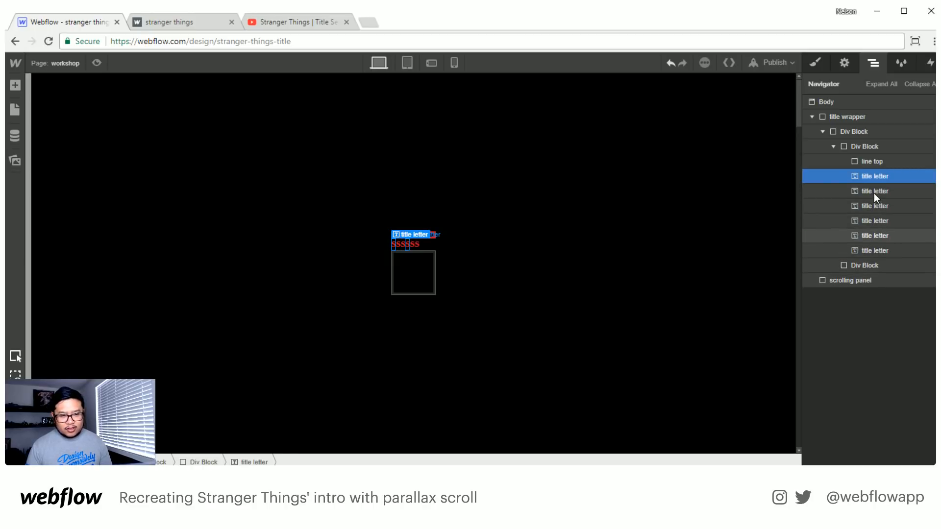
{"action": "key", "text": "ctrl+v"}
{"action": "key", "text": "ctrl+v"}
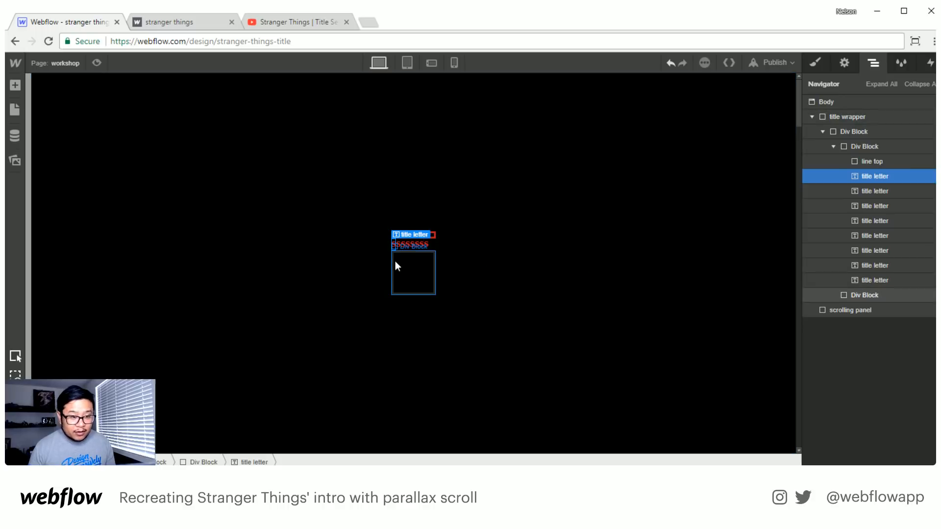
- Change the second to eighth title letter blocks to T, R, A, N, G, E and R so the row spells STRANGER
{"action": "double_click", "coordinate": [397, 244]}
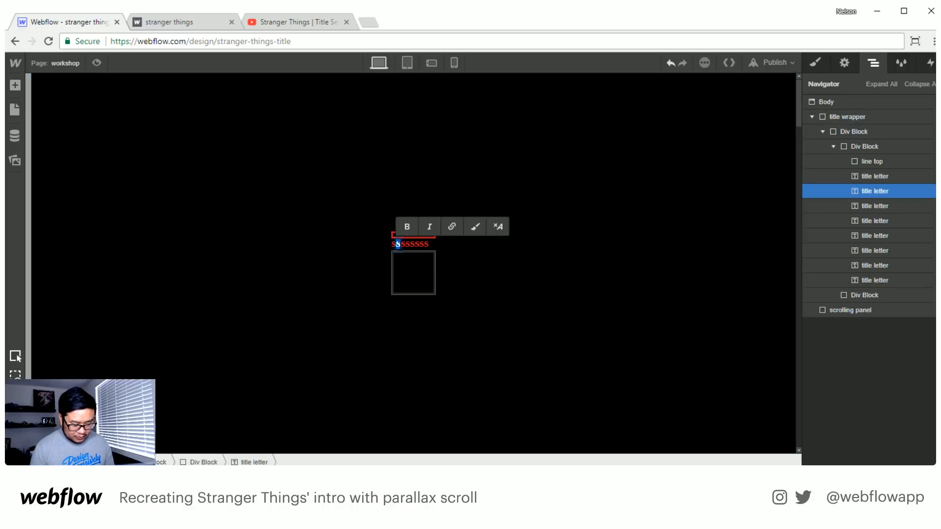
{"action": "type", "text": "T"}
{"action": "double_click", "coordinate": [404, 246]}
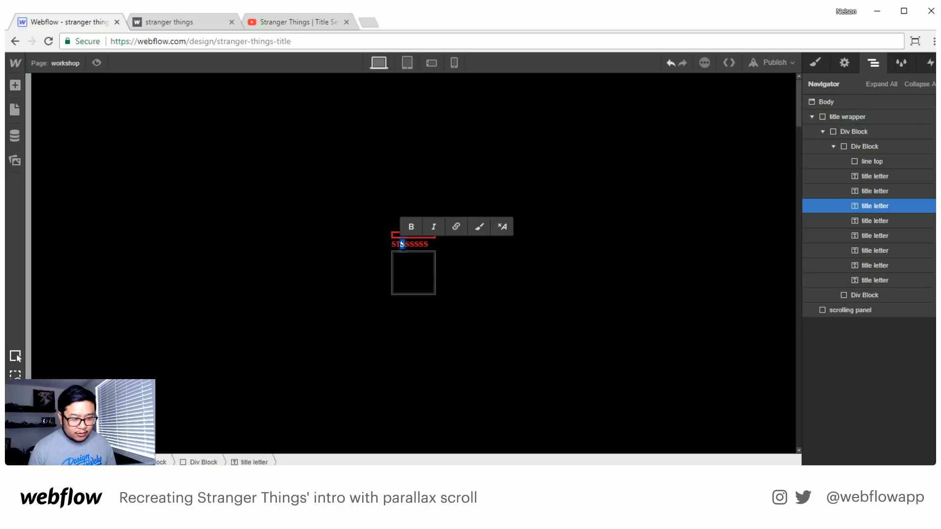
{"action": "type", "text": "R"}
{"action": "key", "text": "Escape"}
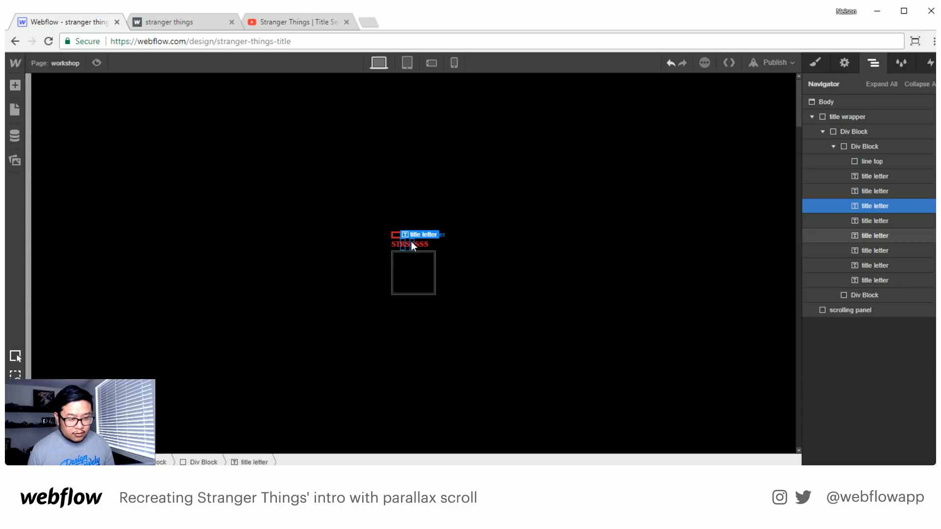
{"action": "double_click", "coordinate": [407, 244]}
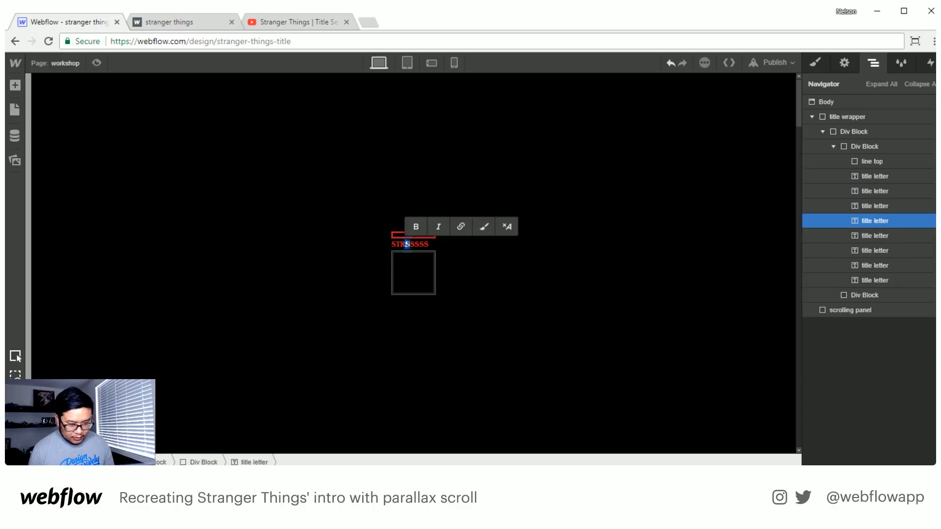
{"action": "type", "text": "A"}
{"action": "key", "text": "Escape"}
{"action": "double_click", "coordinate": [413, 245]}
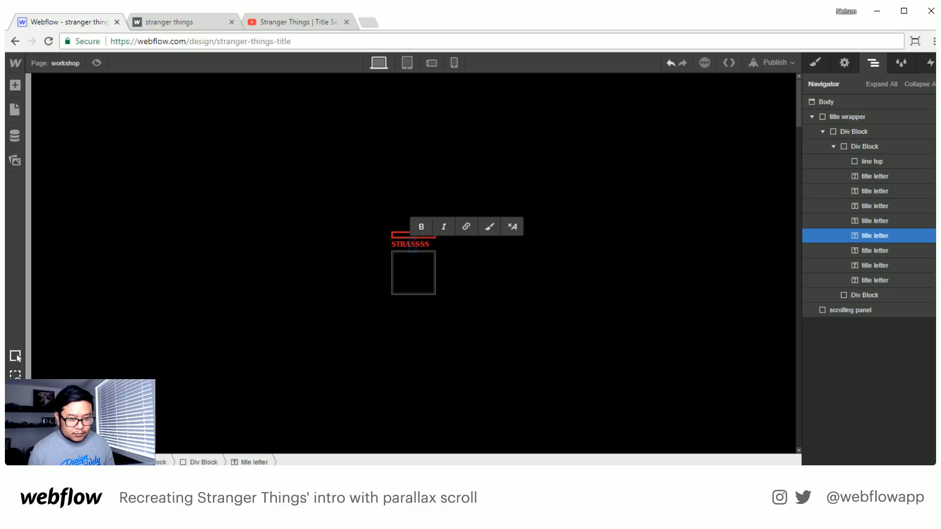
{"action": "type", "text": "N"}
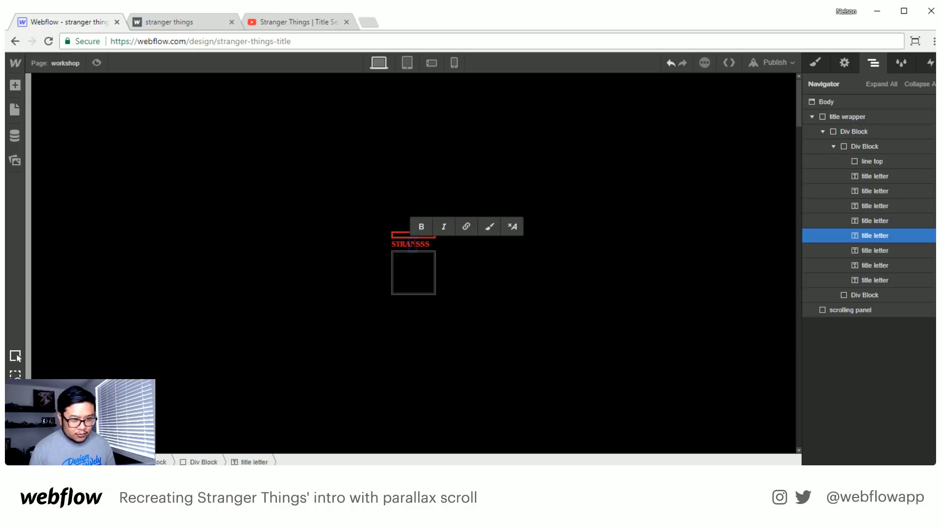
{"action": "key", "text": "Escape"}
{"action": "double_click", "coordinate": [418, 243]}
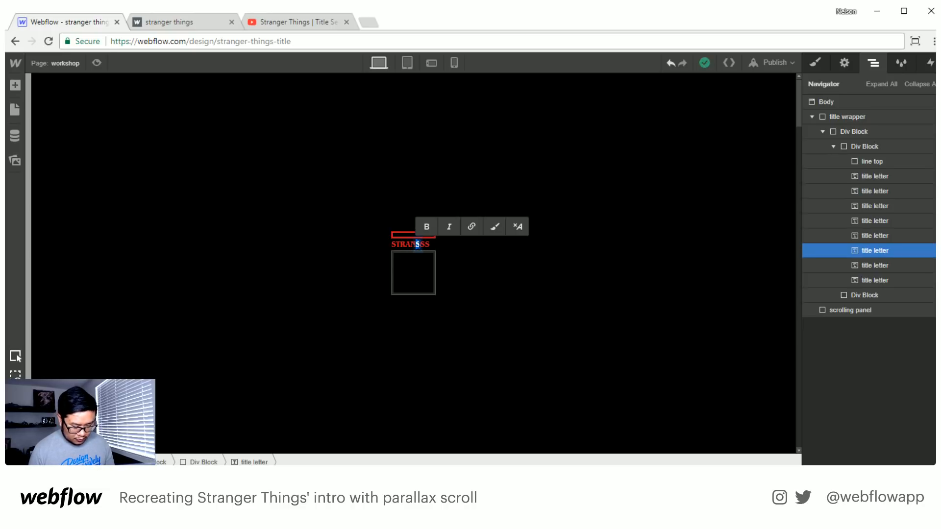
{"action": "type", "text": "G"}
{"action": "key", "text": "Escape"}
{"action": "double_click", "coordinate": [423, 243]}
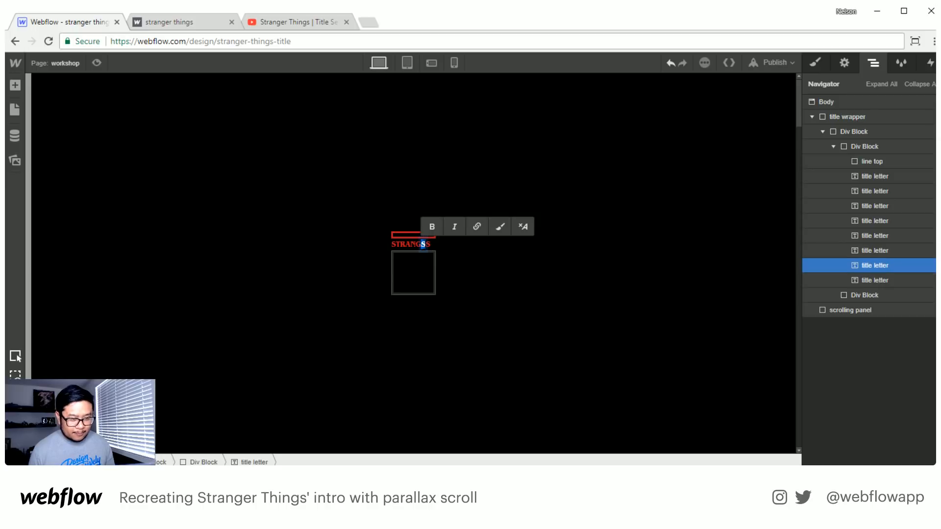
{"action": "type", "text": "E"}
{"action": "key", "text": "Escape"}
{"action": "double_click", "coordinate": [429, 244]}
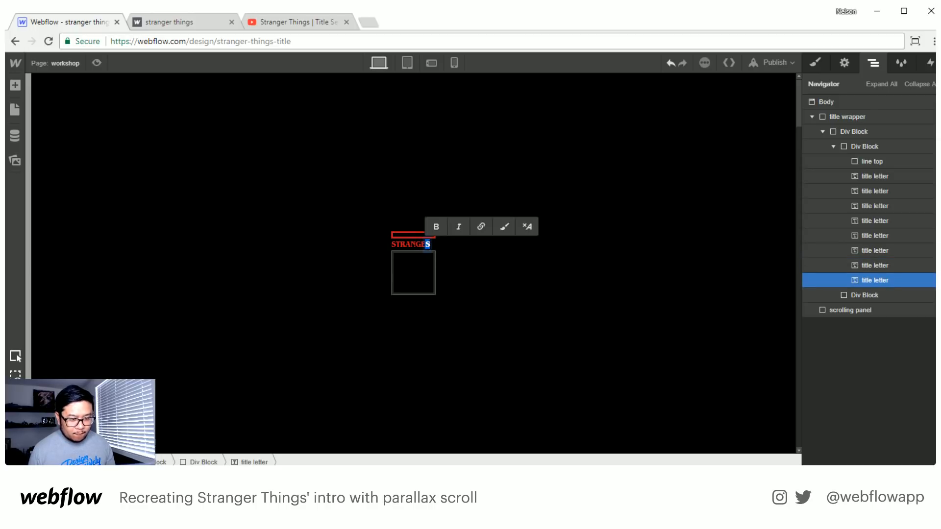
{"action": "type", "text": "R"}
{"action": "key", "text": "Escape"}
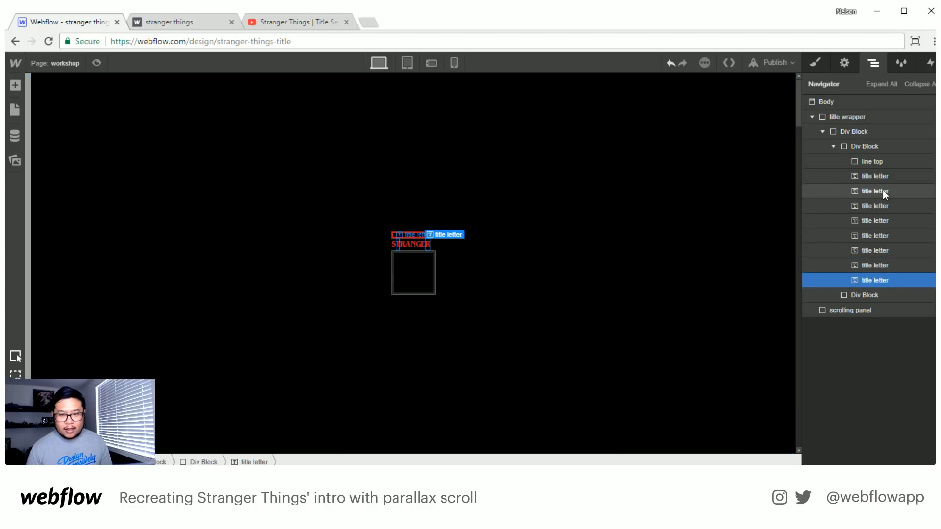
- Rename the "line top" class of the line above STRANGER to "line"
{"action": "left_click", "coordinate": [872, 160]}
{"action": "left_click", "coordinate": [874, 293]}
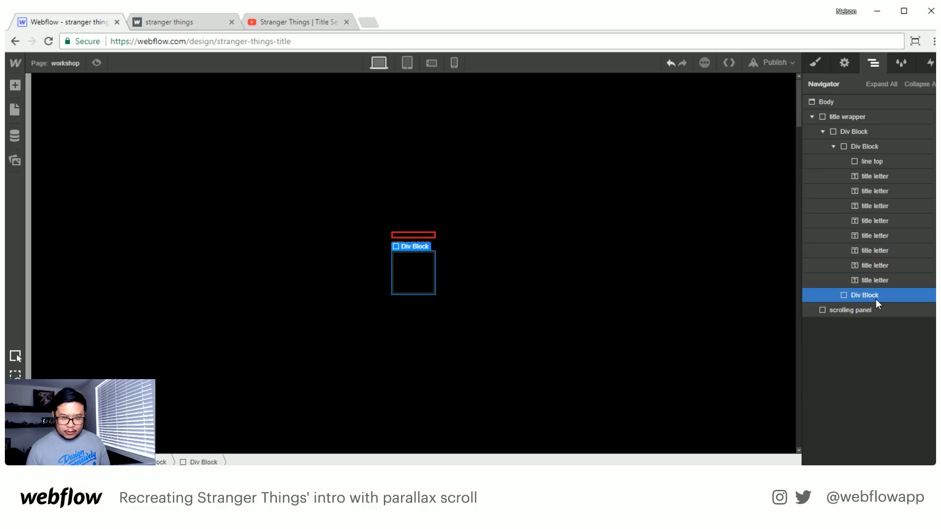
{"action": "left_click", "coordinate": [877, 163]}
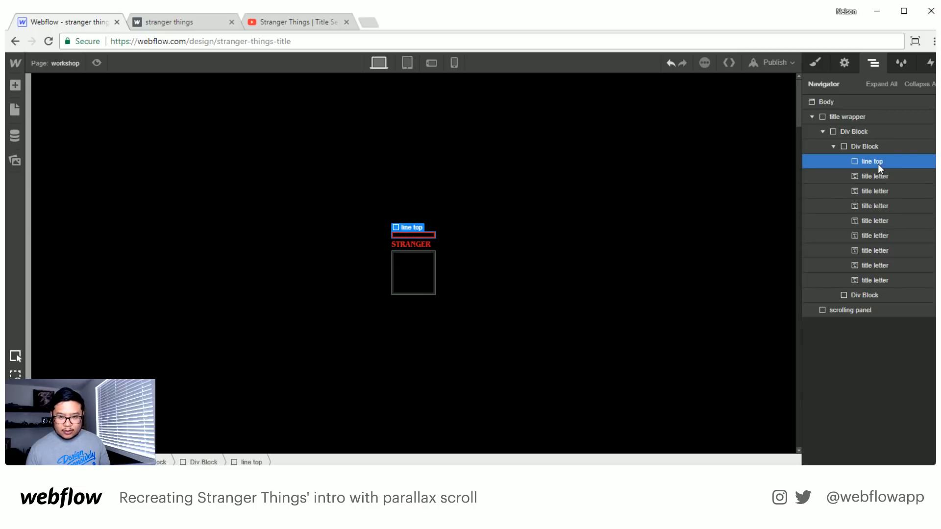
{"action": "left_click", "coordinate": [815, 62]}
{"action": "double_click", "coordinate": [849, 117]}
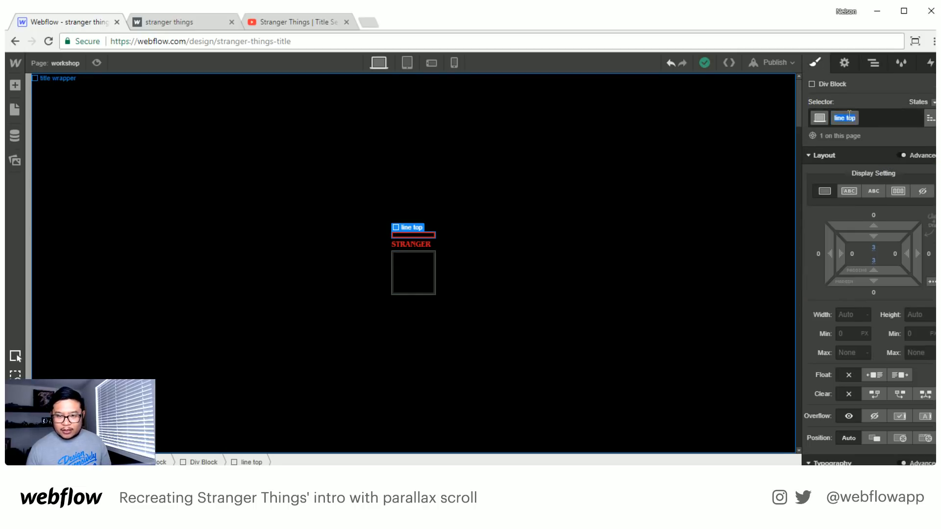
{"action": "type", "text": "line"}
{"action": "key", "text": "Return"}
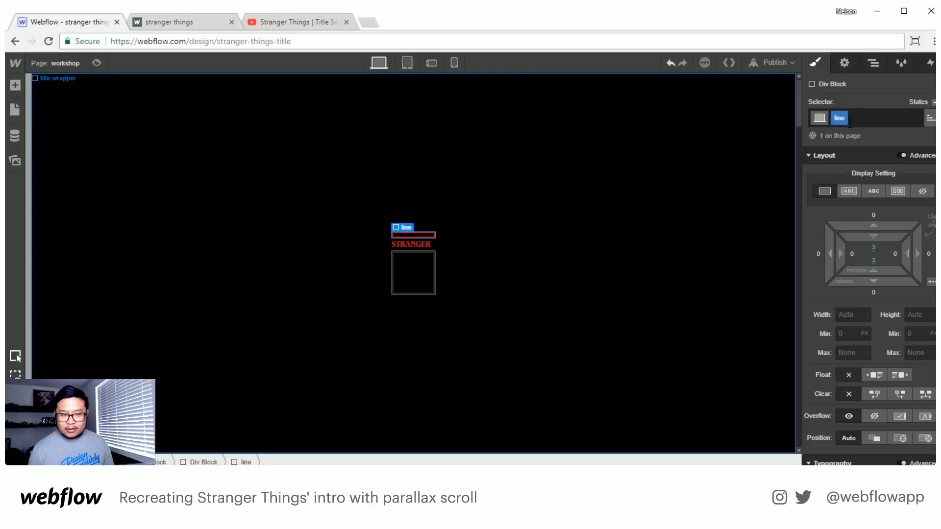
- Paste a copy of the line block into the second inner div block and expand that div block's contents
{"action": "left_click", "coordinate": [873, 63]}
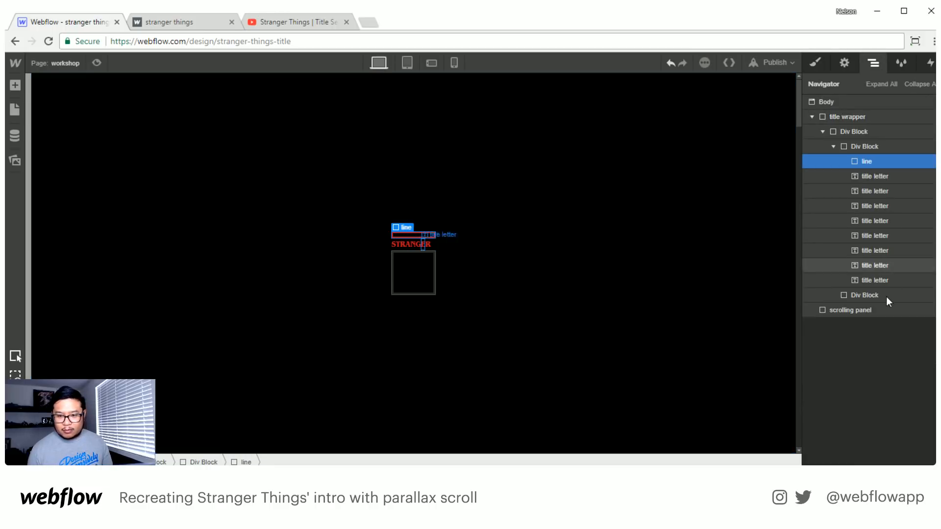
{"action": "left_click", "coordinate": [872, 295]}
{"action": "key", "text": "ctrl+v"}
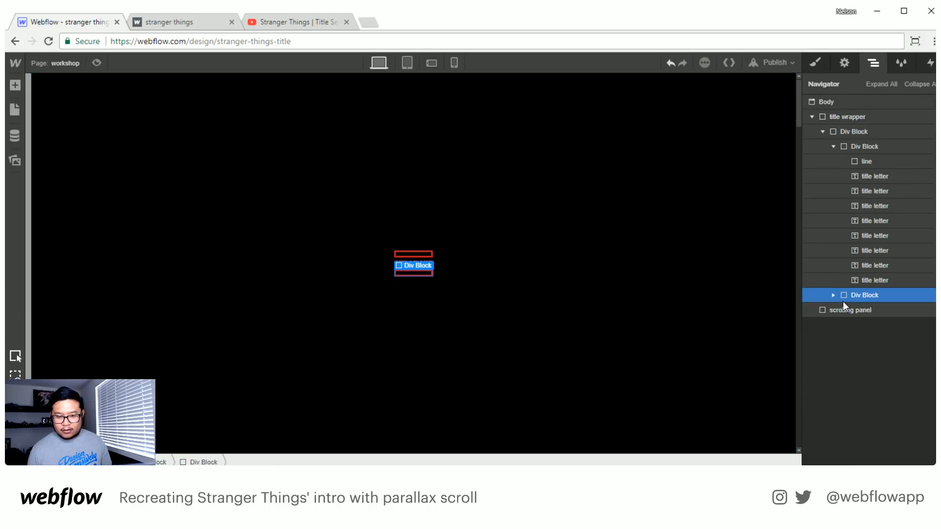
{"action": "left_click", "coordinate": [831, 295]}
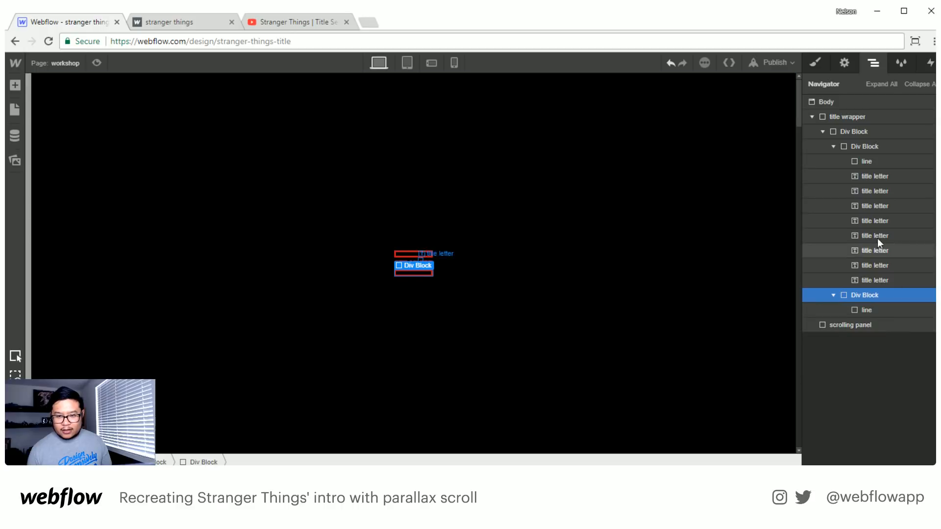
- Copy the first title letter block of STRANGER and paste it six times below the line in the second inner div block
{"action": "left_click", "coordinate": [882, 176]}
{"action": "left_click", "coordinate": [875, 296]}
{"action": "key", "text": "ctrl+v"}
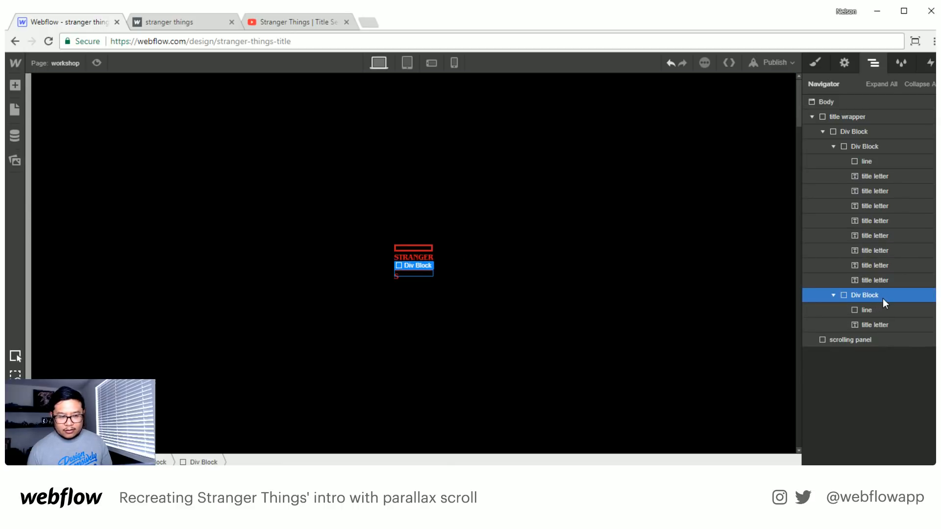
{"action": "key", "text": "ctrl+v"}
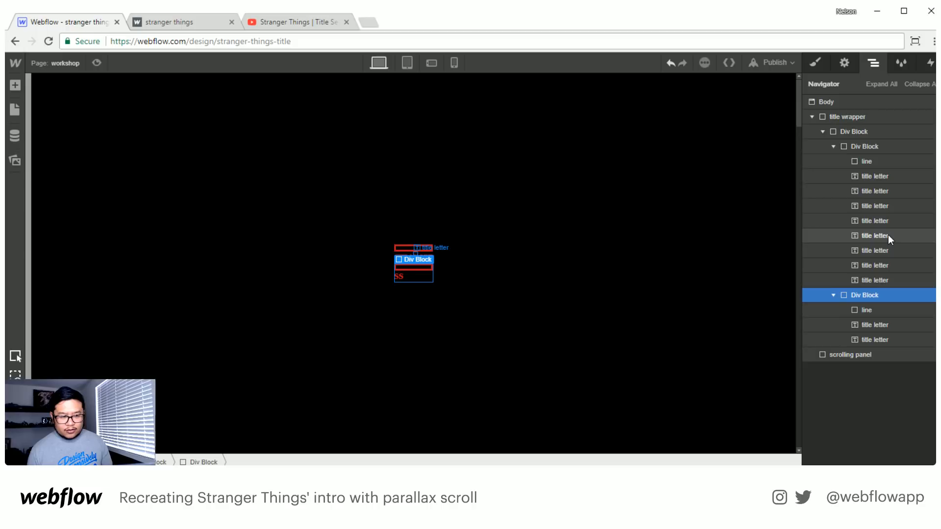
{"action": "key", "text": "ctrl+v"}
{"action": "key", "text": "ctrl+v"}
{"action": "key", "text": "ctrl+v"}
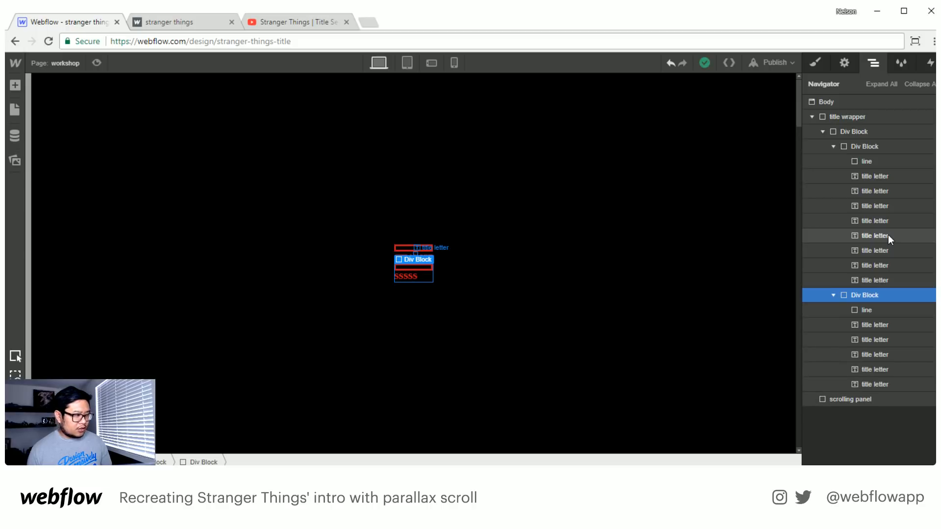
{"action": "key", "text": "ctrl+v"}
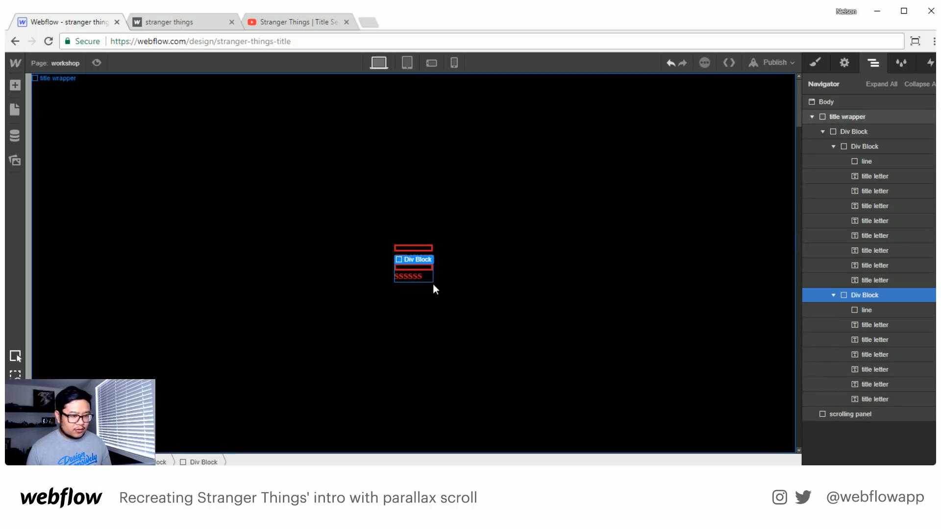
- Change the first five letters in the second row to T, H, I, N and G so it spells THINGS
{"action": "double_click", "coordinate": [405, 275]}
{"action": "double_click", "coordinate": [395, 276]}
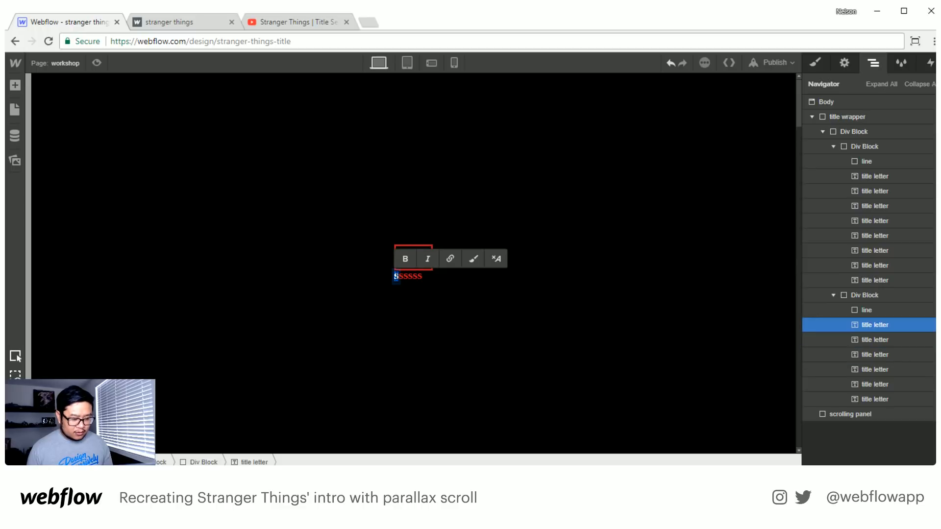
{"action": "type", "text": "T"}
{"action": "double_click", "coordinate": [400, 276]}
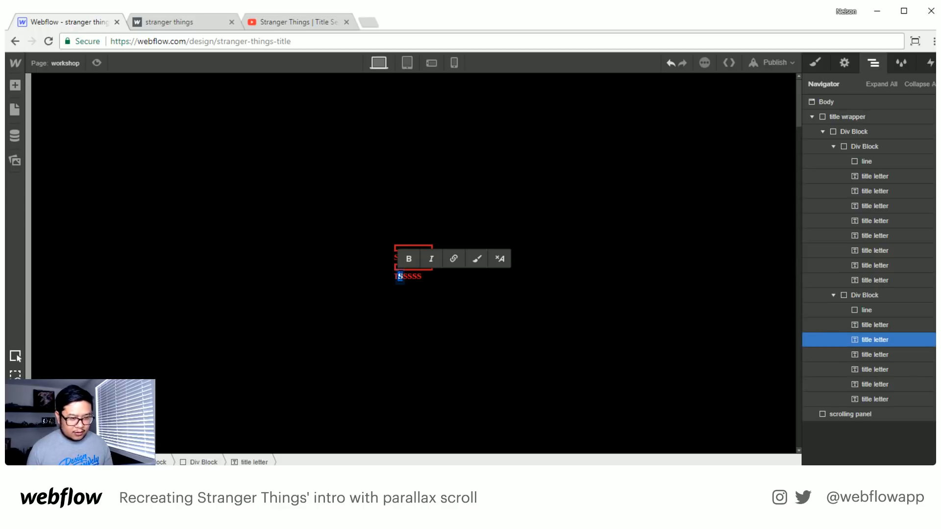
{"action": "type", "text": "H"}
{"action": "double_click", "coordinate": [405, 275]}
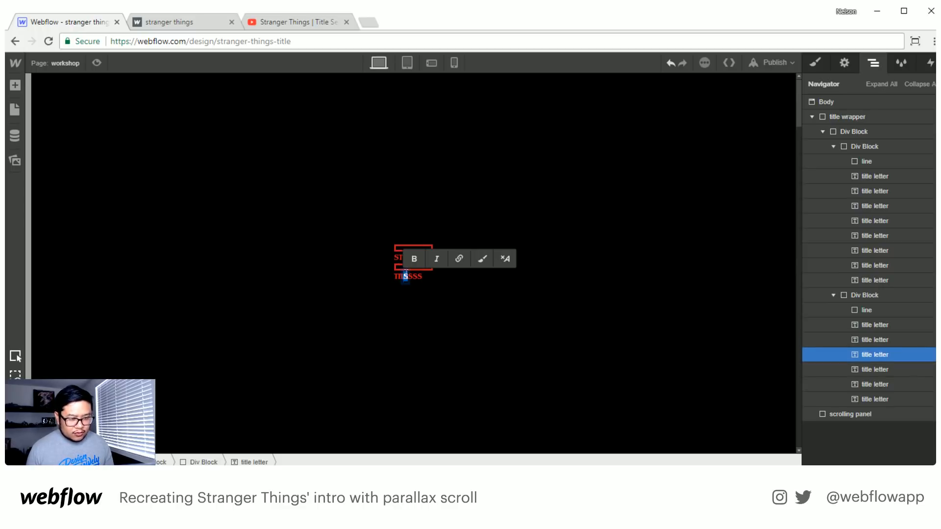
{"action": "type", "text": "I"}
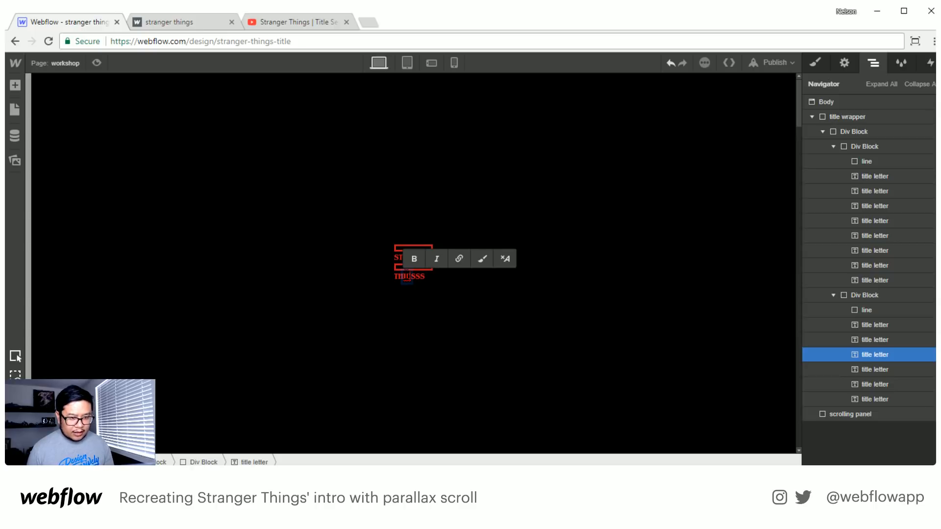
{"action": "double_click", "coordinate": [411, 276]}
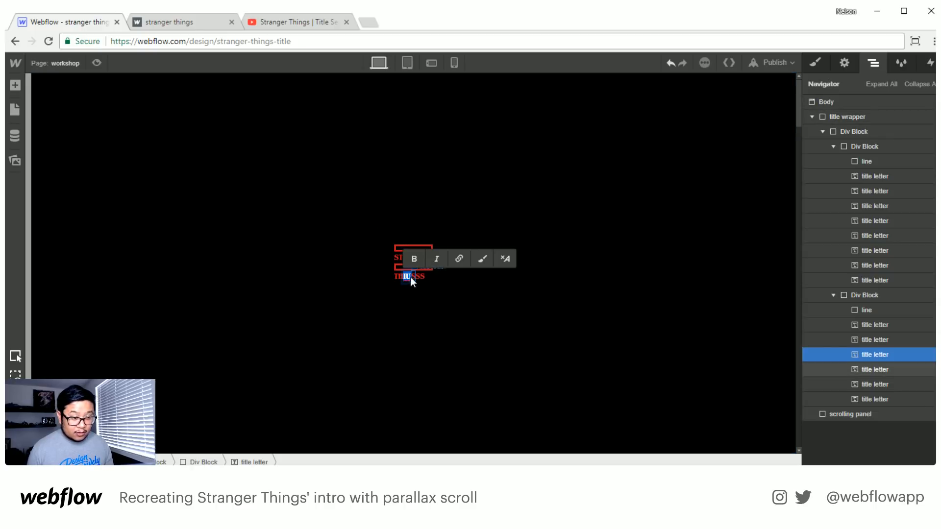
{"action": "key", "text": "Escape"}
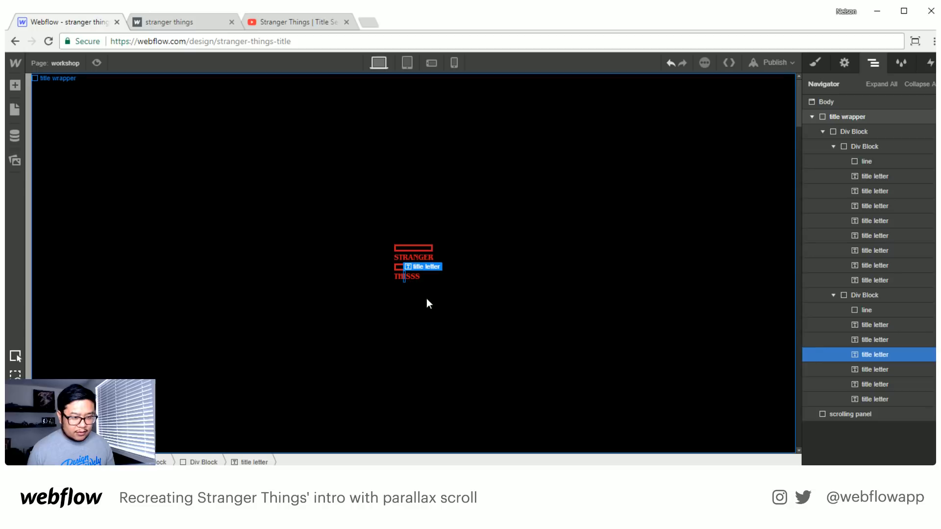
{"action": "double_click", "coordinate": [407, 275]}
{"action": "type", "text": "N"}
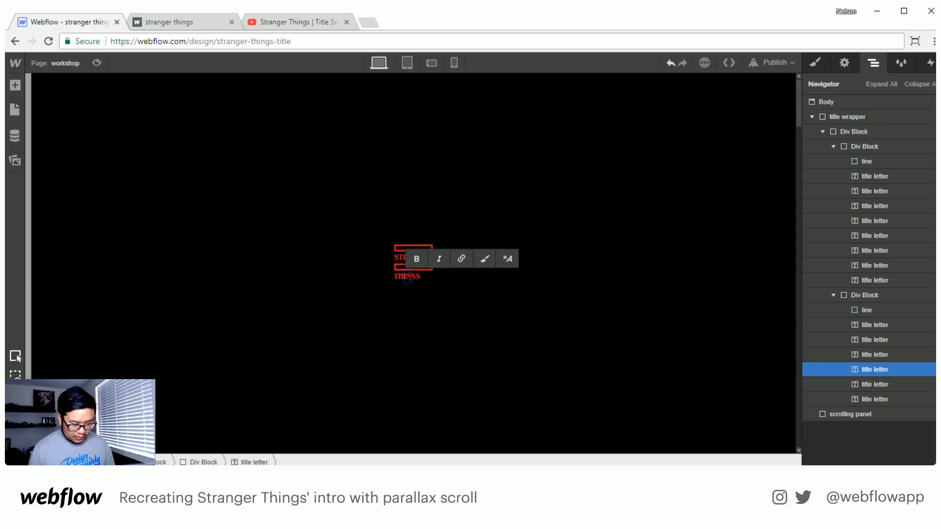
{"action": "key", "text": "Escape"}
{"action": "double_click", "coordinate": [413, 278]}
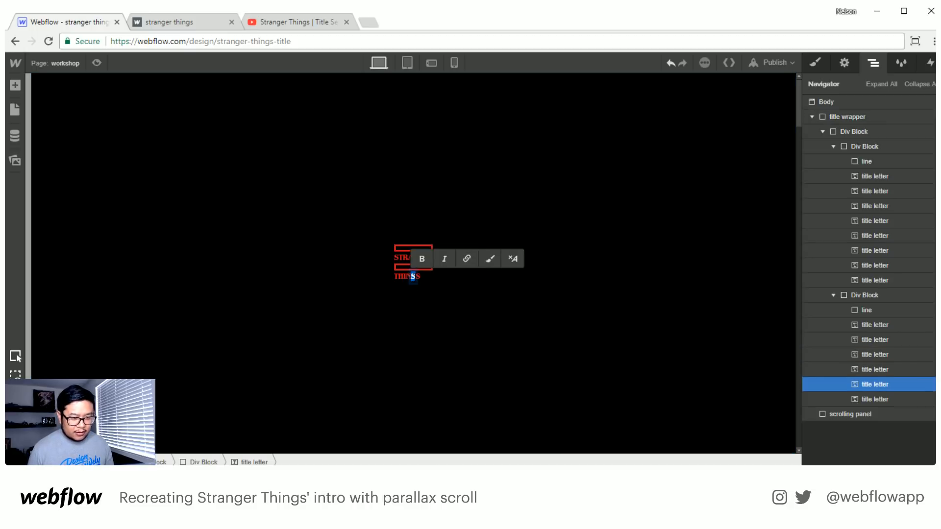
{"action": "type", "text": "G"}
{"action": "key", "text": "Escape"}
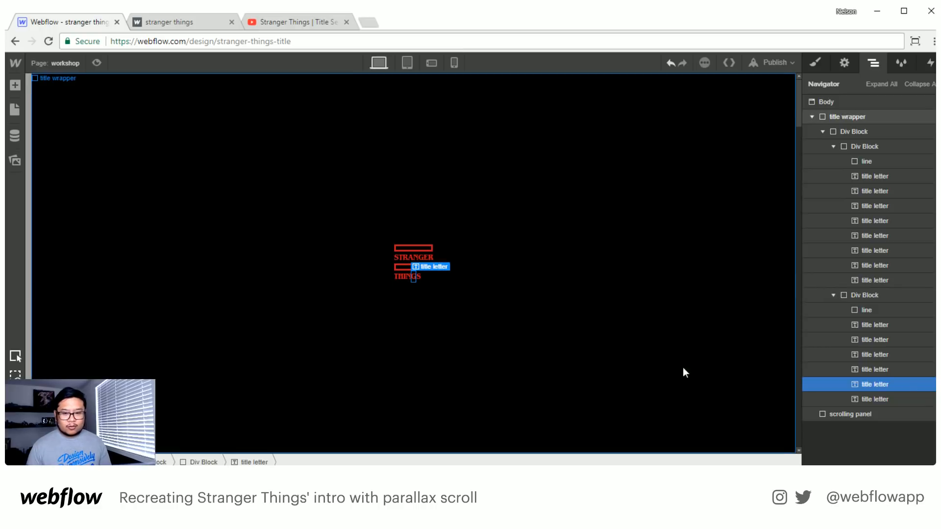
- Copy the line above THINGS and paste it at the end of the second inner div block, below the letters
{"action": "left_click", "coordinate": [900, 308]}
{"action": "key", "text": "ctrl+c"}
{"action": "left_click", "coordinate": [880, 296]}
{"action": "key", "text": "ctrl+v"}
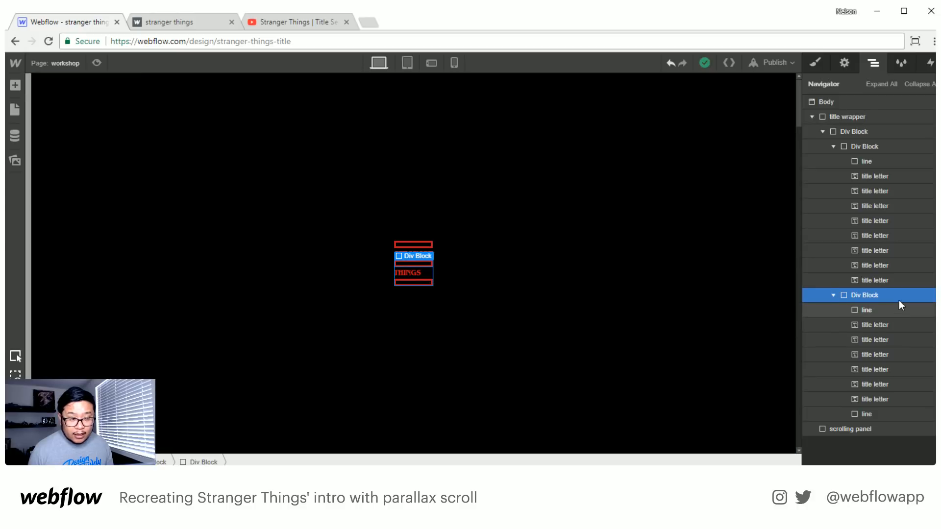
{"action": "left_click", "coordinate": [452, 332]}
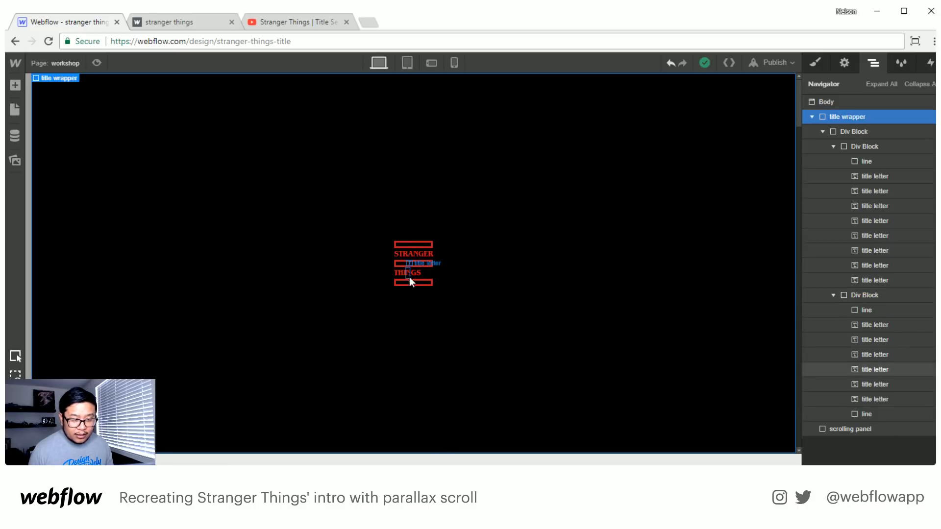
- Add a div block between the two lines of the second inner div block and nest all six THINGS letters in it
{"action": "left_click", "coordinate": [904, 325]}
{"action": "key", "text": "a"}
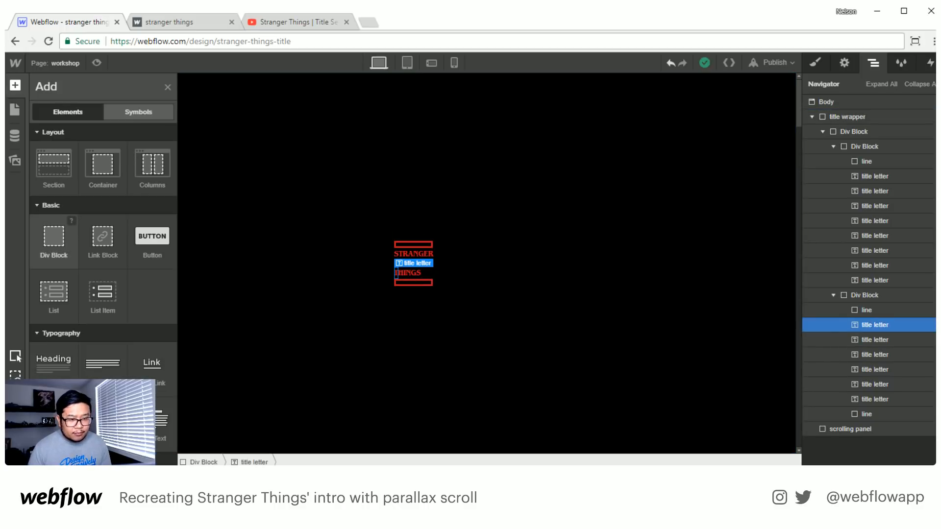
{"action": "left_click_drag", "start_coordinate": [53, 237], "coordinate": [885, 337]}
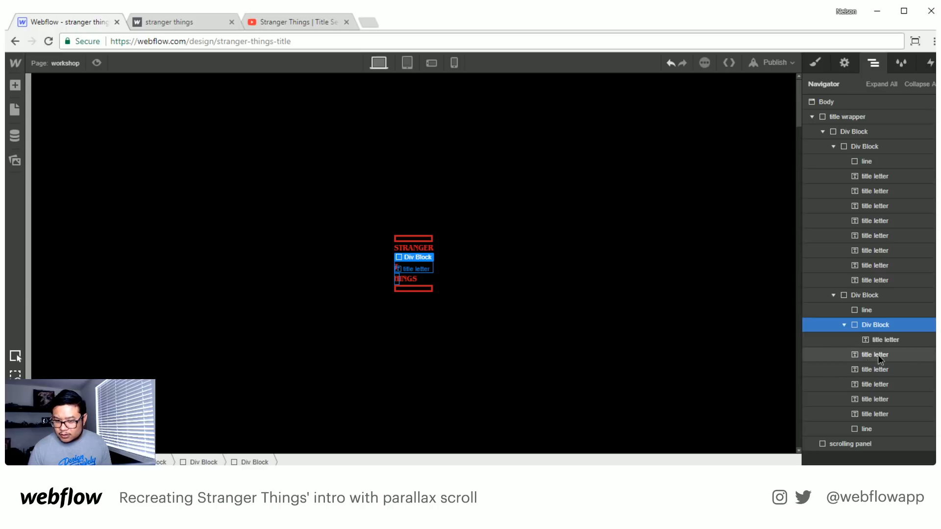
{"action": "left_click_drag", "start_coordinate": [877, 354], "coordinate": [926, 403]}
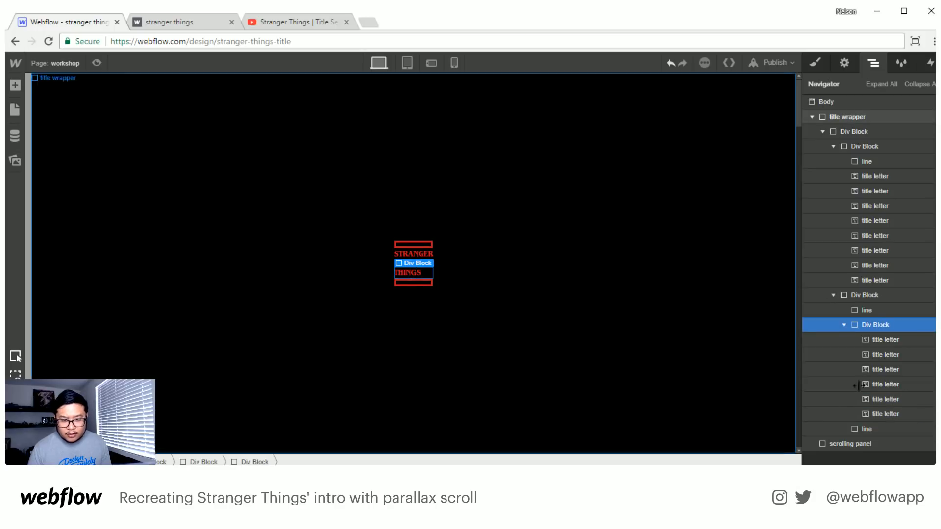
- Give the second inner div block, which holds the lines and THINGS, a new class named title flex
{"action": "left_click", "coordinate": [844, 325]}
{"action": "left_click", "coordinate": [566, 323]}
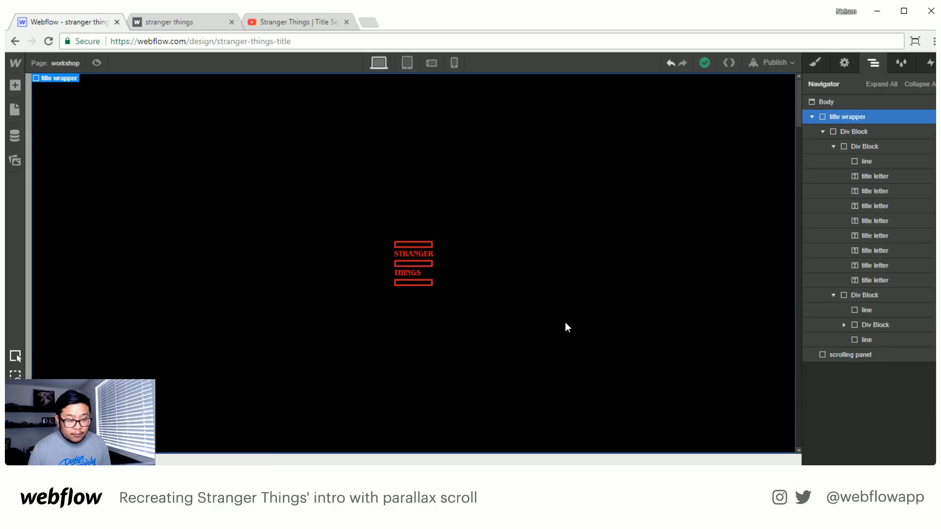
{"action": "left_click", "coordinate": [880, 295]}
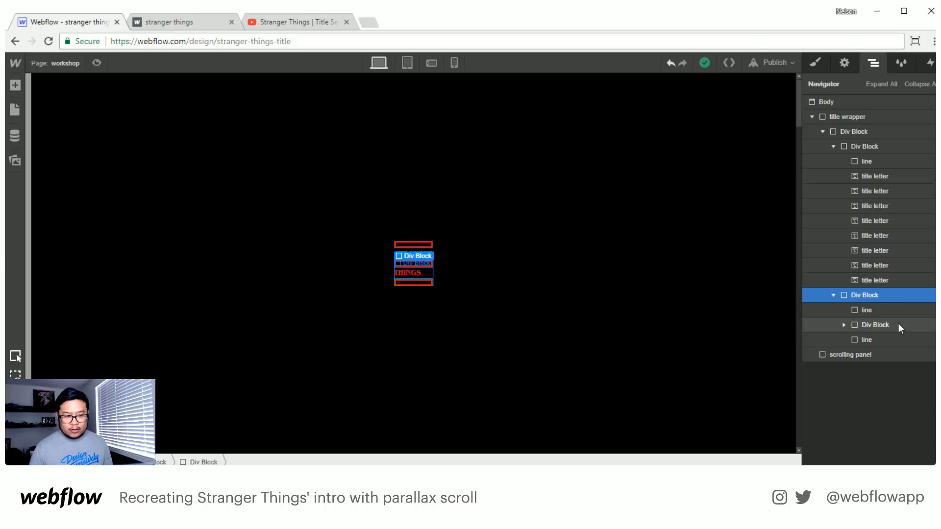
{"action": "left_click", "coordinate": [868, 310]}
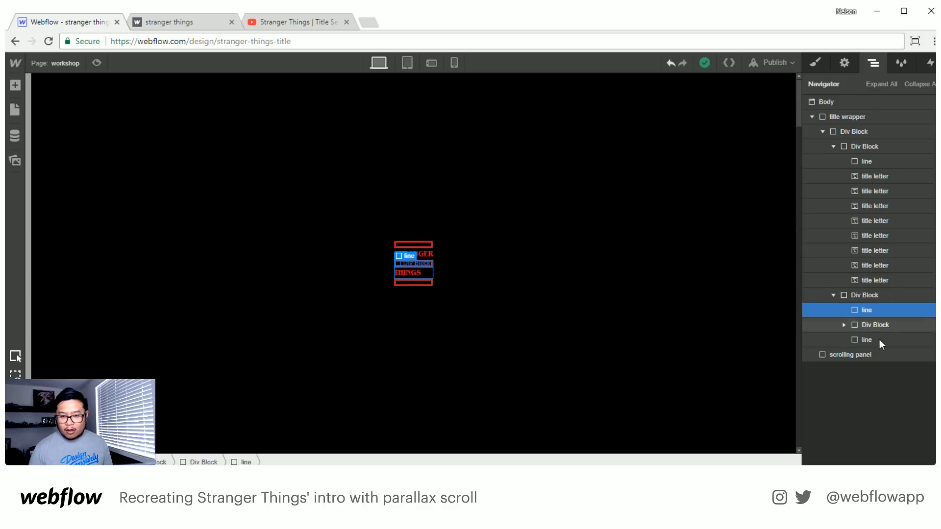
{"action": "left_click", "coordinate": [889, 293]}
{"action": "left_click", "coordinate": [816, 66]}
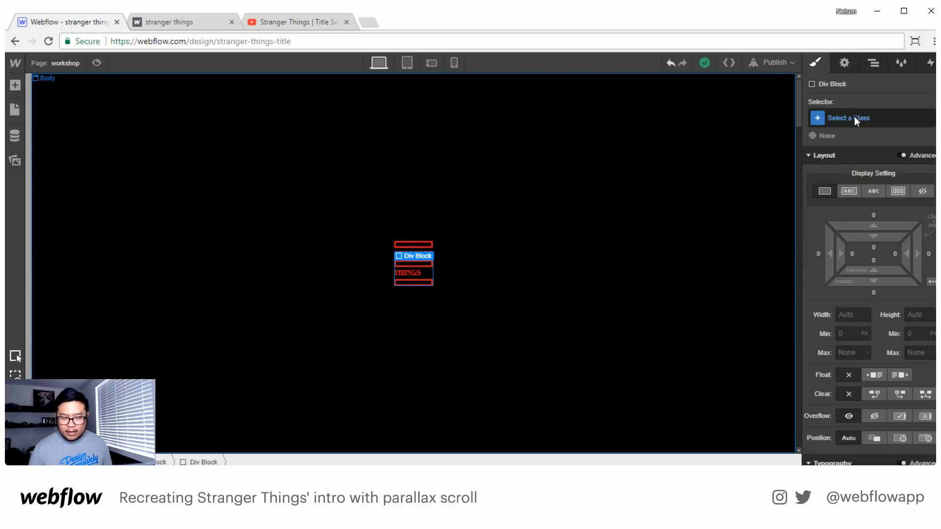
{"action": "left_click", "coordinate": [853, 118]}
{"action": "type", "text": "title flex"}
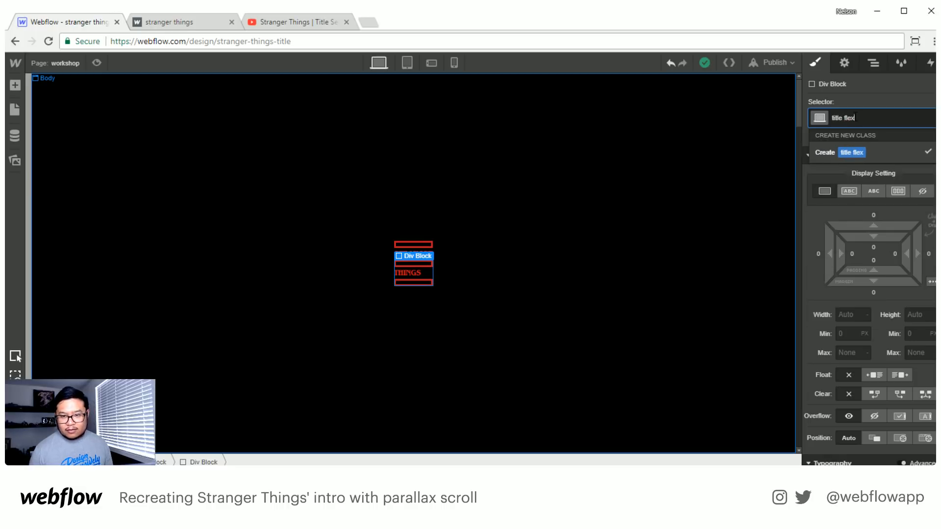
{"action": "key", "text": "Return"}
- Set the title flex block to a horizontal flex layout with its children aligned to the top and justified with space between
{"action": "left_click", "coordinate": [899, 191]}
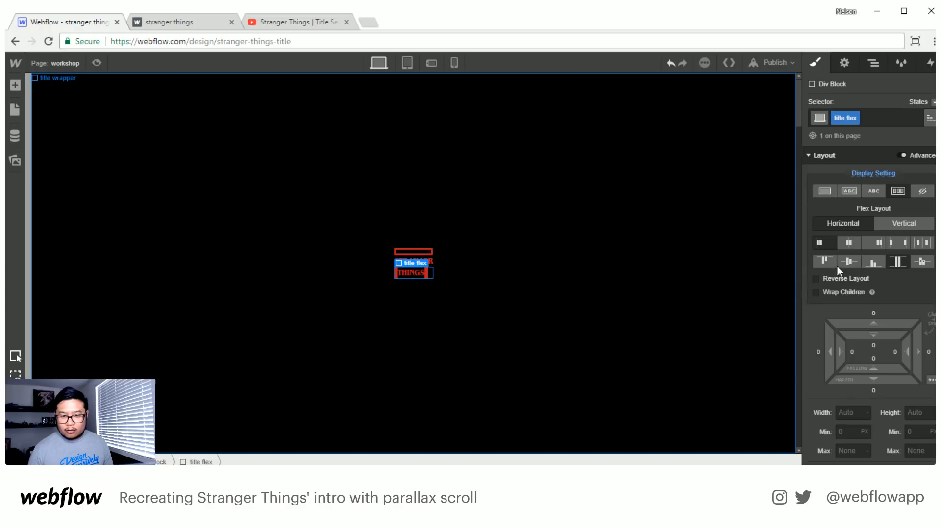
{"action": "left_click", "coordinate": [824, 261]}
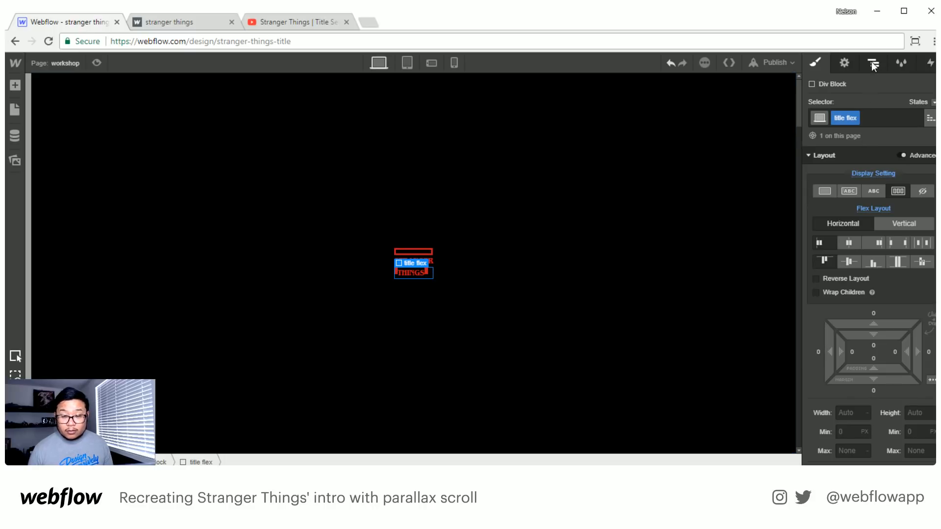
{"action": "left_click", "coordinate": [897, 243]}
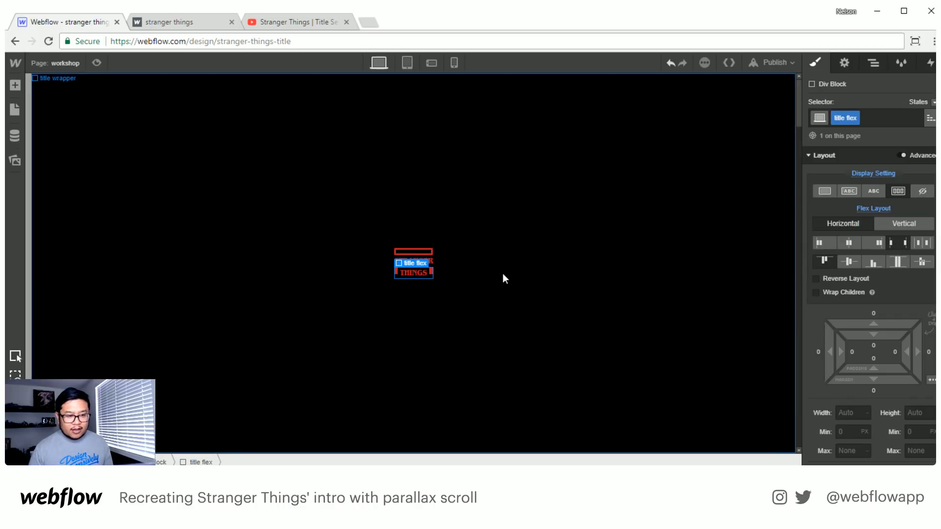
{"action": "left_click", "coordinate": [385, 332]}
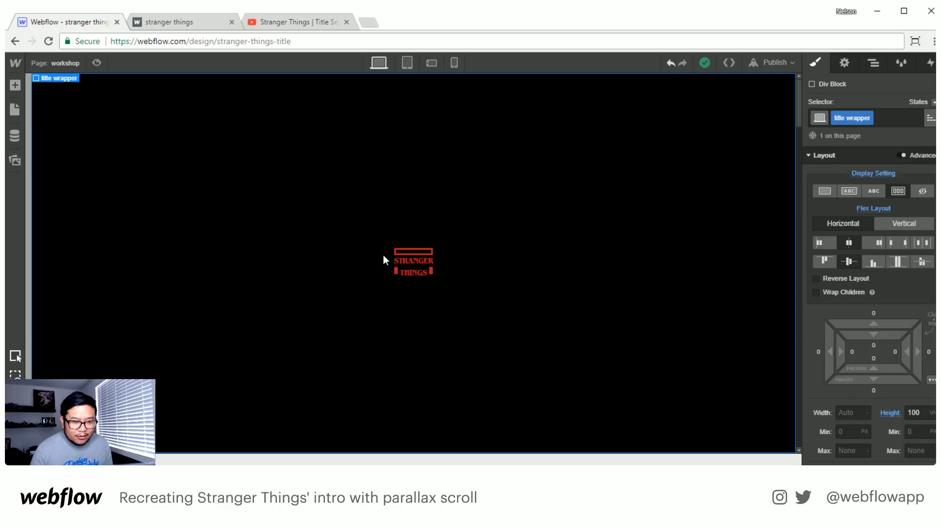
- Set the title wrapper's font size to 100 px and its line height to 100 px
{"action": "left_click", "coordinate": [407, 248]}
{"action": "key", "text": "Up"}
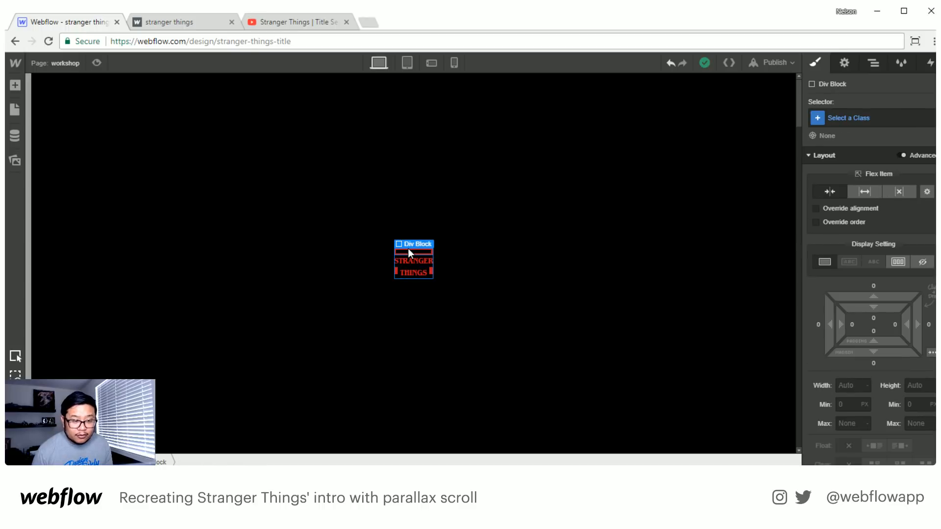
{"action": "key", "text": "Up"}
{"action": "scroll", "coordinate": [827, 387], "scroll_direction": "down", "scroll_amount": 5}
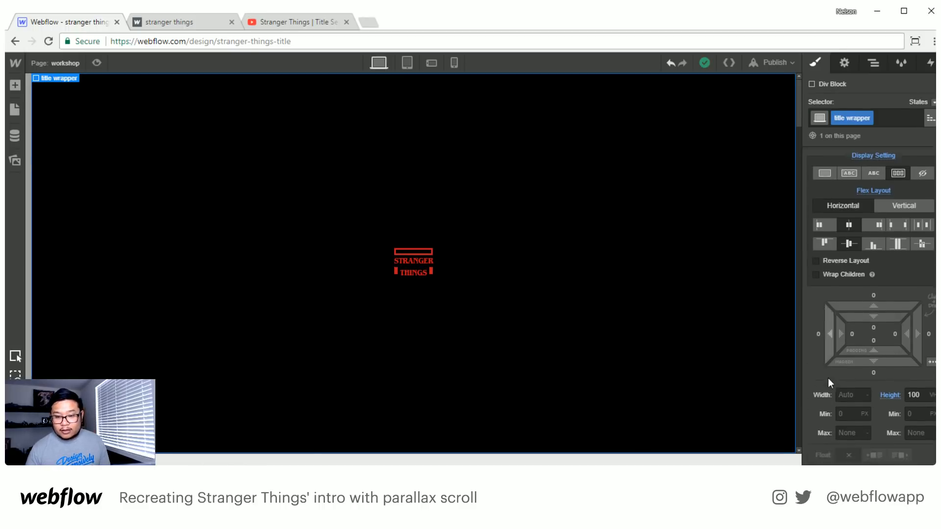
{"action": "scroll", "coordinate": [875, 386], "scroll_direction": "down", "scroll_amount": 2}
{"action": "left_click", "coordinate": [855, 299]}
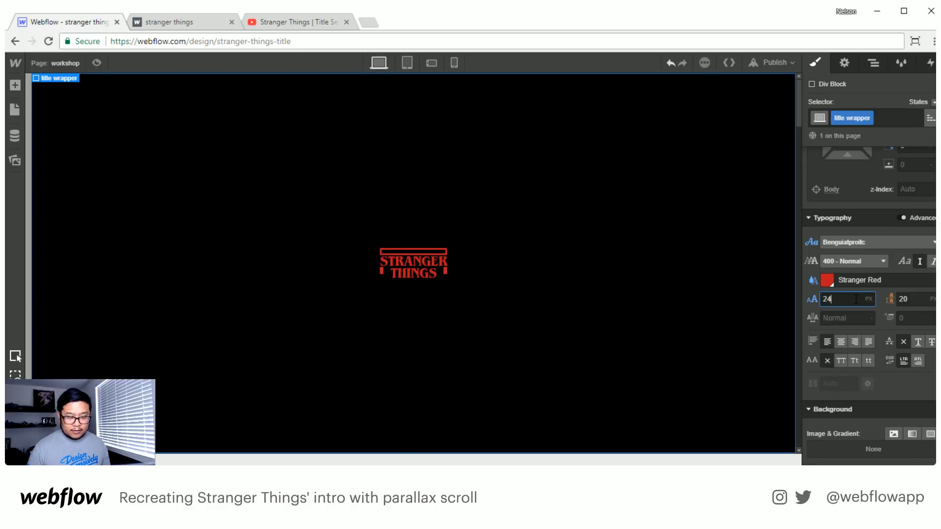
{"action": "key", "text": "shift+Up"}
{"action": "key", "text": "shift+Up"}
{"action": "key", "text": "shift+Up"}
{"action": "key", "text": "shift+Up"}
{"action": "key", "text": "shift+Up"}
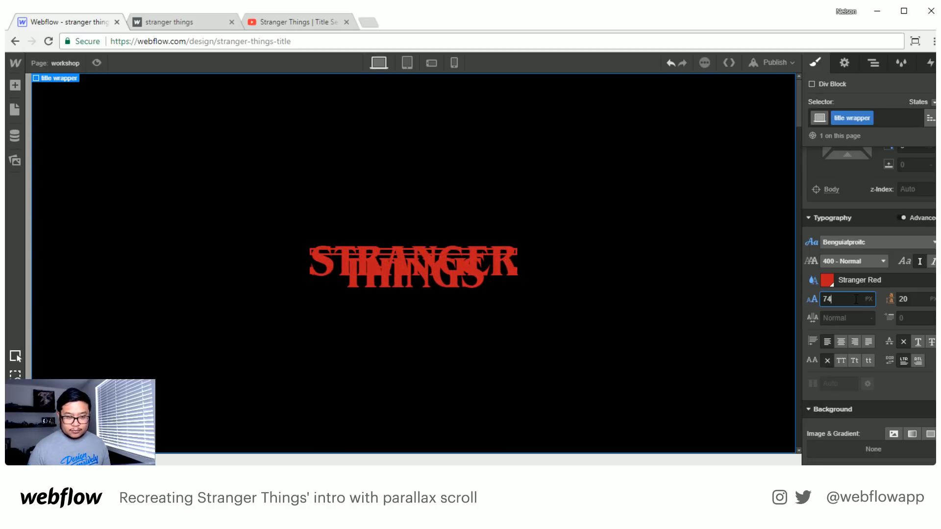
{"action": "key", "text": "shift+Up"}
{"action": "key", "text": "shift+Up"}
{"action": "key", "text": "shift+Up"}
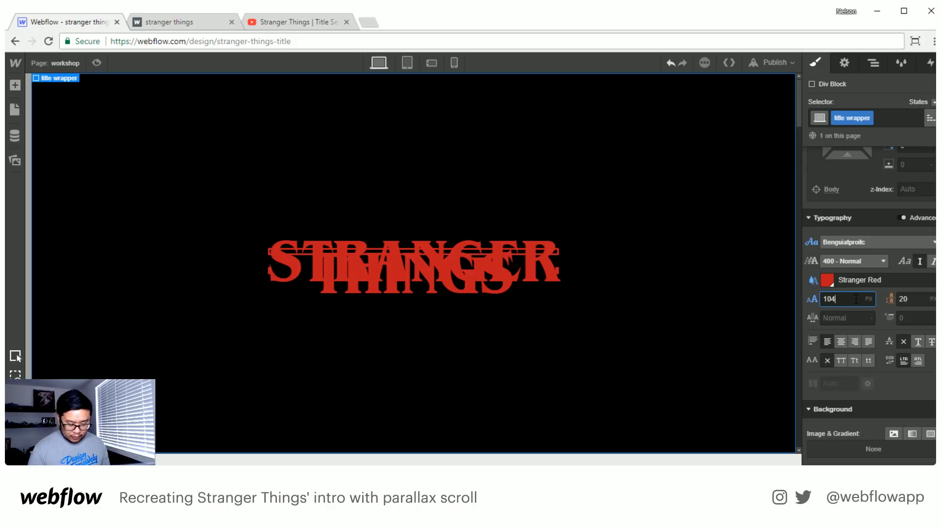
{"action": "key", "text": "Tab"}
{"action": "type", "text": "100"}
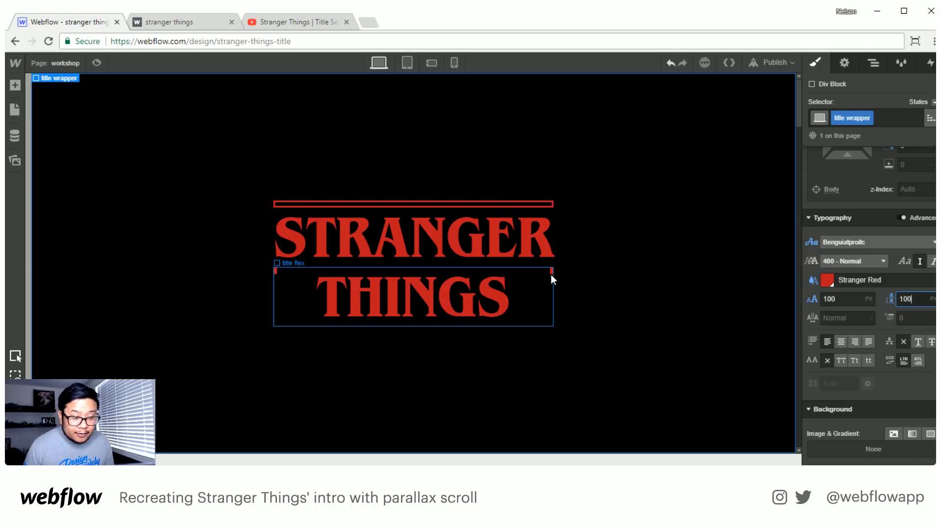
- Make the line before THINGS in the title flex block expand as a flex item to fill the available space
{"action": "left_click", "coordinate": [275, 271]}
{"action": "left_click", "coordinate": [288, 291]}
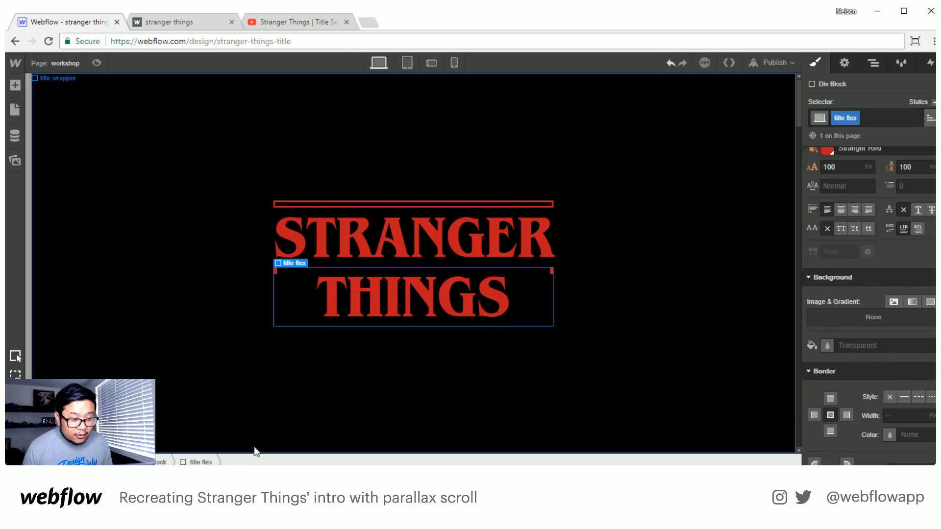
{"action": "left_click", "coordinate": [873, 63]}
{"action": "left_click", "coordinate": [866, 309]}
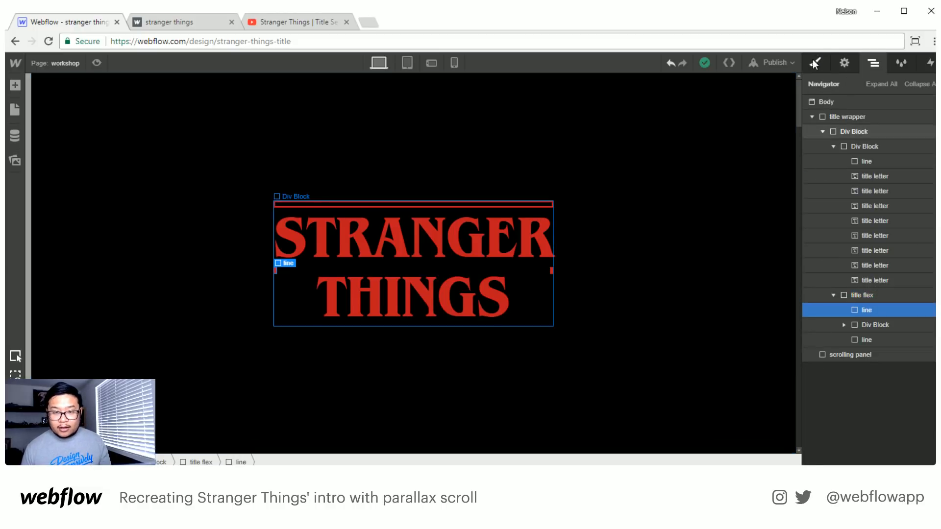
{"action": "left_click", "coordinate": [814, 64]}
{"action": "left_click", "coordinate": [863, 192]}
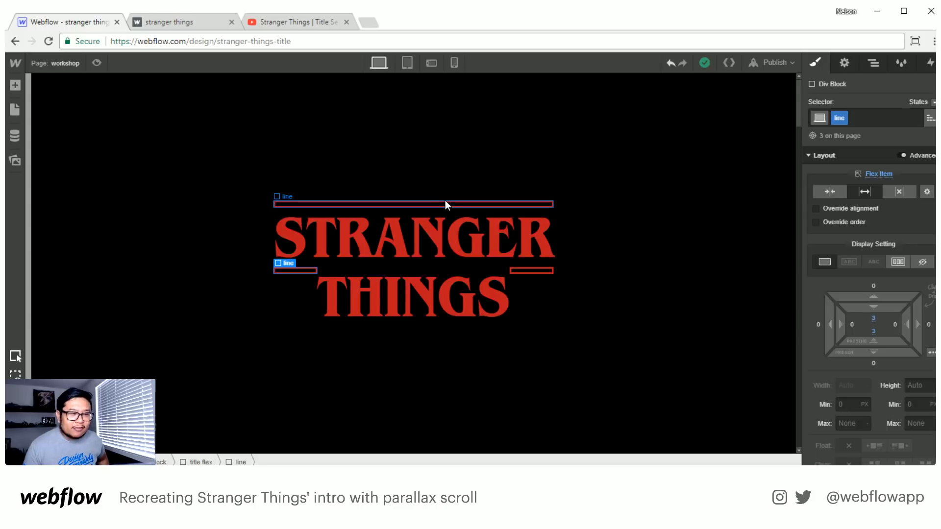
- Switch to the Stranger Things title sequence on YouTube to check the reference title, and return to the Webflow designer
{"action": "left_click", "coordinate": [276, 22]}
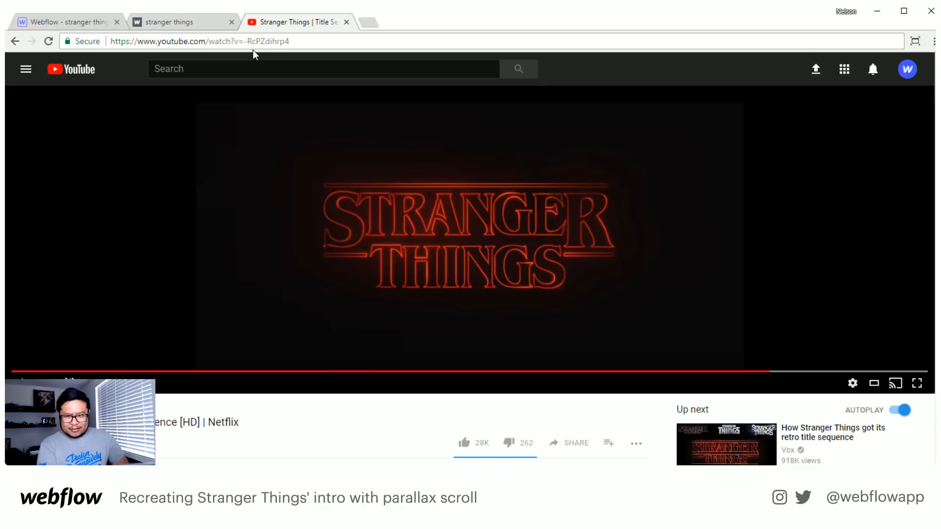
{"action": "left_click", "coordinate": [157, 23]}
{"action": "left_click", "coordinate": [76, 23]}
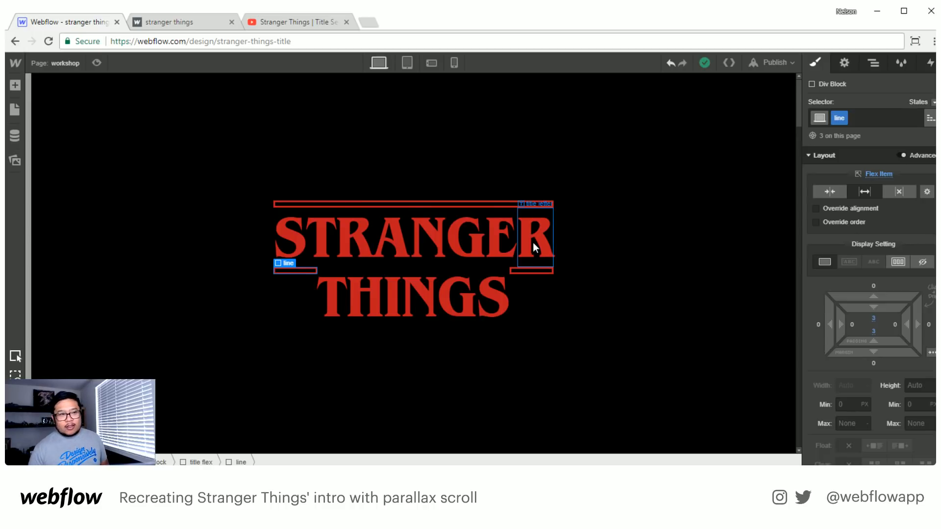
- Review the style settings of the G letter block in STRANGER
{"action": "left_click", "coordinate": [467, 243]}
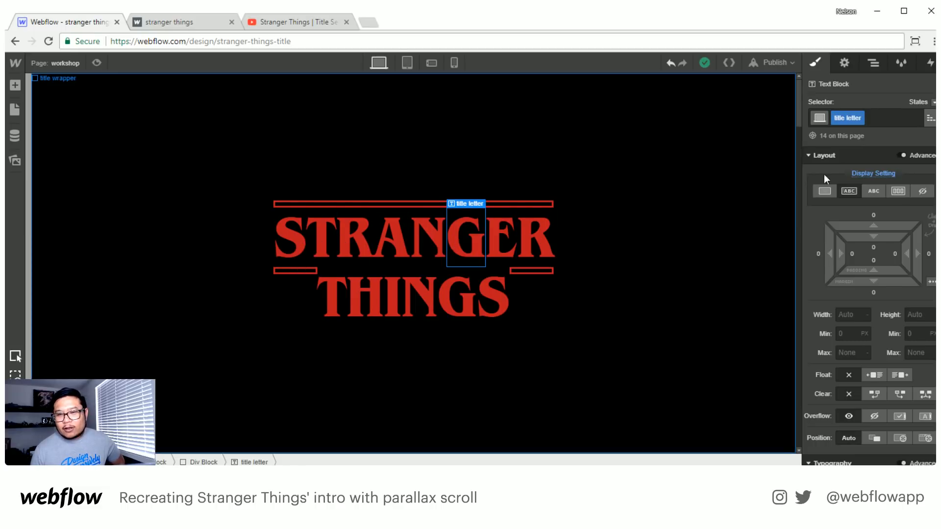
{"action": "scroll", "coordinate": [878, 246], "scroll_direction": "down", "scroll_amount": 6}
{"action": "scroll", "coordinate": [878, 247], "scroll_direction": "down", "scroll_amount": 4}
{"action": "scroll", "coordinate": [878, 247], "scroll_direction": "up", "scroll_amount": 10}
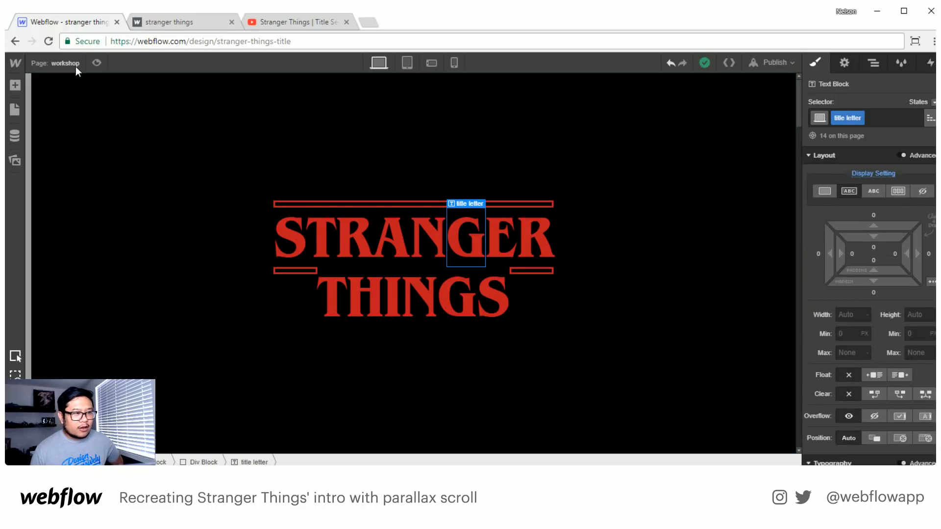
- Open the Home page's settings and go to its custom code inside the head tag
{"action": "left_click", "coordinate": [50, 63]}
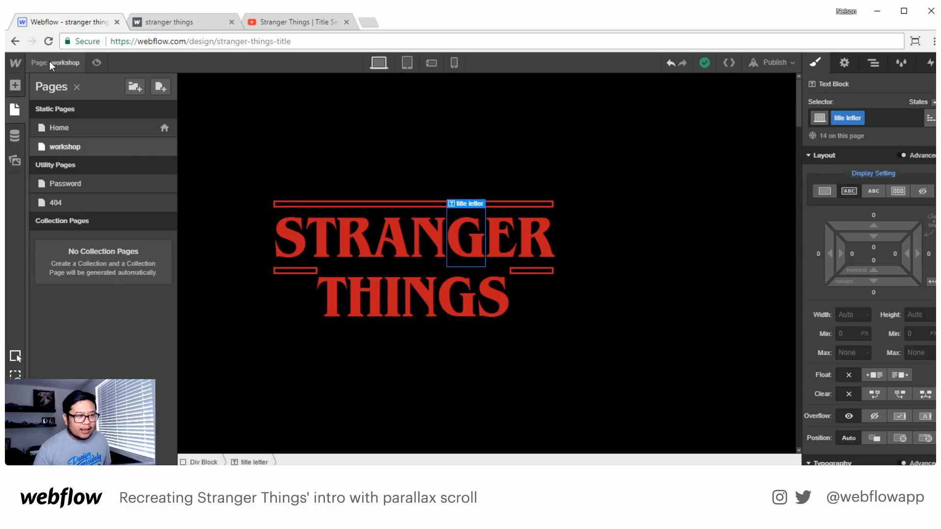
{"action": "left_click", "coordinate": [163, 147]}
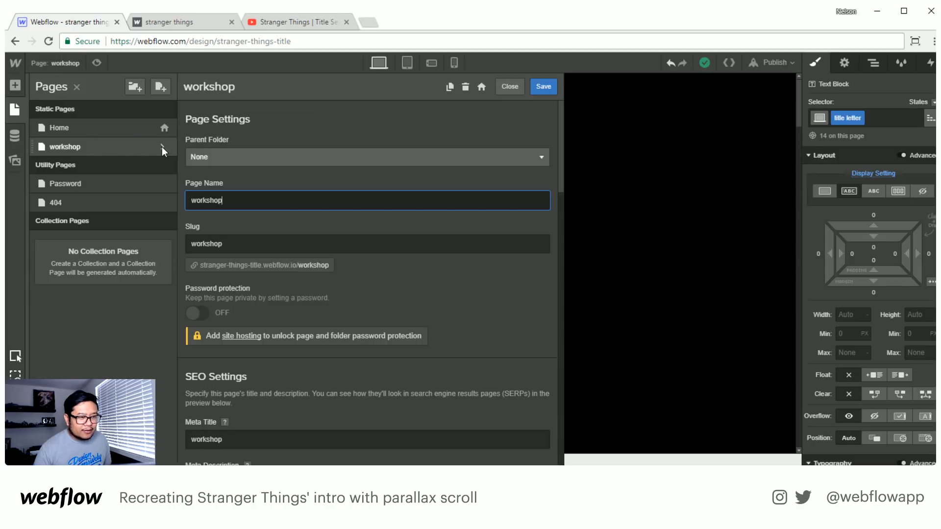
{"action": "left_click", "coordinate": [165, 128]}
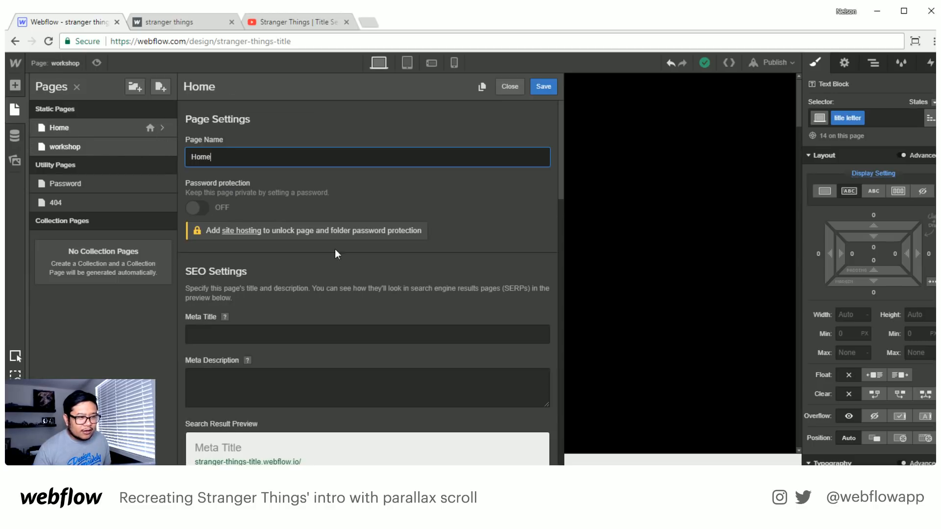
{"action": "scroll", "coordinate": [356, 302], "scroll_direction": "down", "scroll_amount": 6}
{"action": "scroll", "coordinate": [354, 304], "scroll_direction": "down", "scroll_amount": 8}
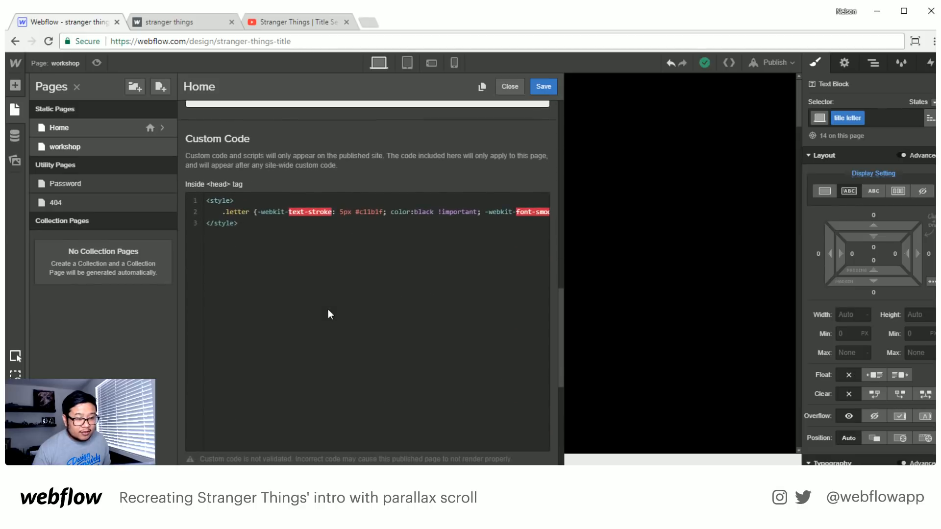
{"action": "scroll", "coordinate": [328, 311], "scroll_direction": "up", "scroll_amount": 1}
- Examine the text-stroke and color properties of the .letter rule and copy the Home page's entire style block
{"action": "left_click", "coordinate": [239, 216]}
{"action": "left_click_drag", "start_coordinate": [227, 204], "coordinate": [499, 208]}
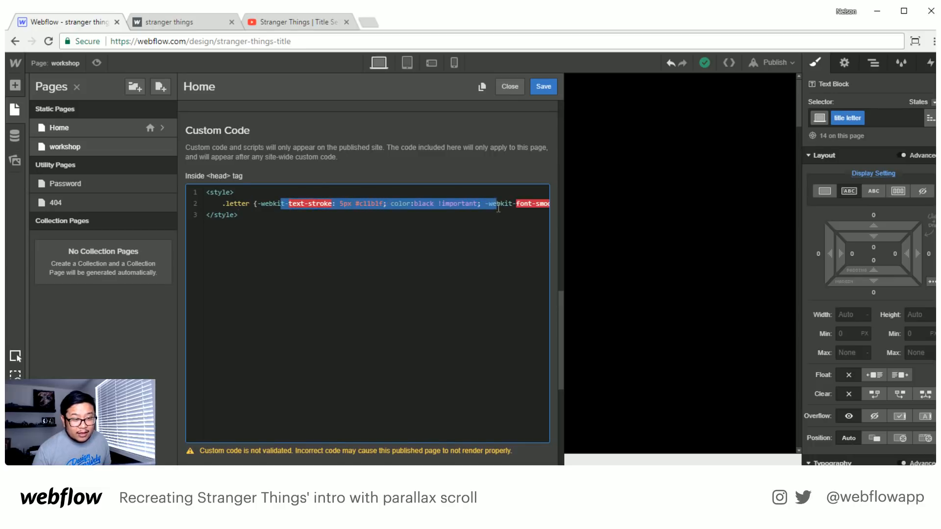
{"action": "left_click", "coordinate": [350, 229]}
{"action": "left_click_drag", "start_coordinate": [390, 203], "coordinate": [482, 200]}
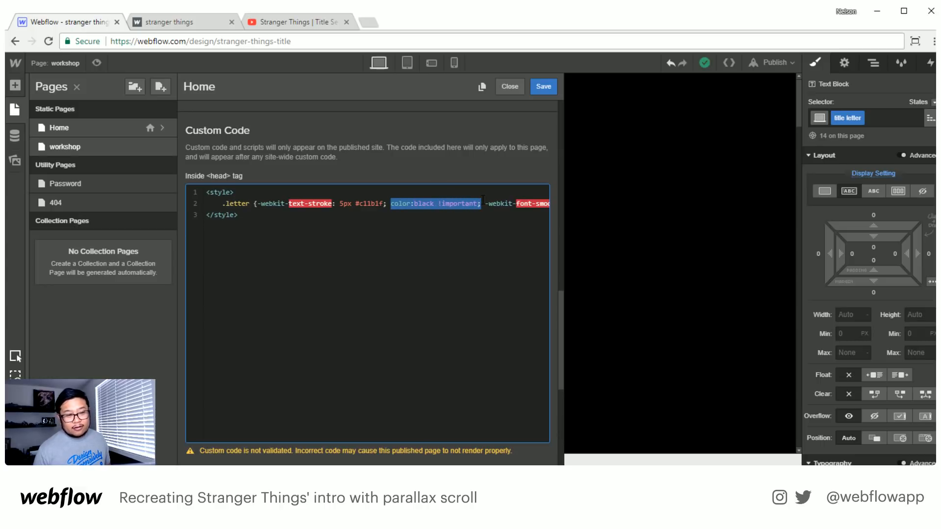
{"action": "double_click", "coordinate": [369, 202]}
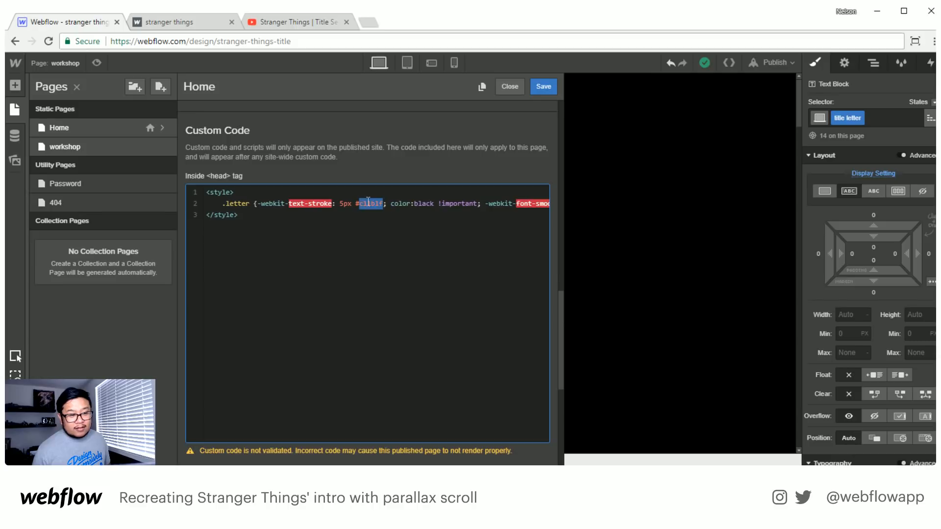
{"action": "left_click", "coordinate": [255, 212]}
{"action": "key", "text": "ctrl+a"}
{"action": "key", "text": "ctrl+c"}
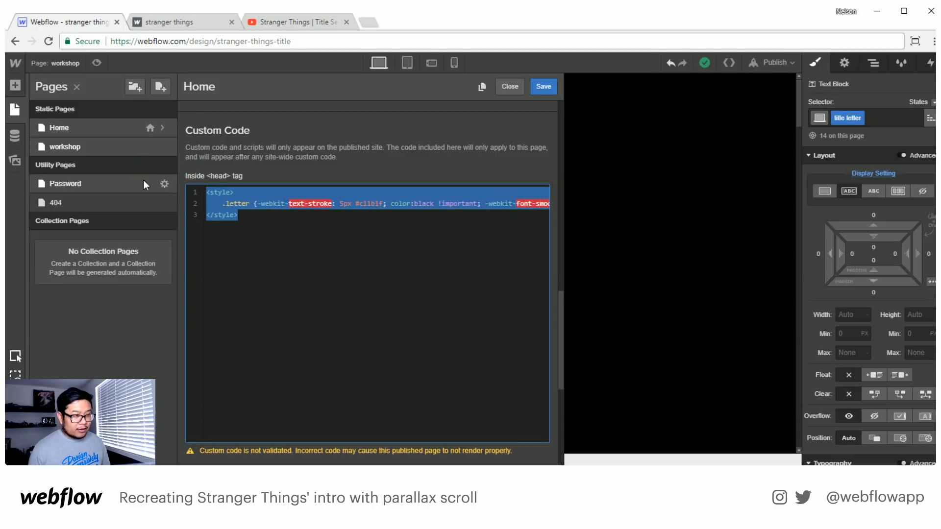
- Paste the copied .letter style block into the workshop page's custom head code and save the page settings
{"action": "left_click", "coordinate": [161, 146]}
{"action": "scroll", "coordinate": [342, 398], "scroll_direction": "down", "scroll_amount": 1}
{"action": "scroll", "coordinate": [342, 398], "scroll_direction": "down", "scroll_amount": 15}
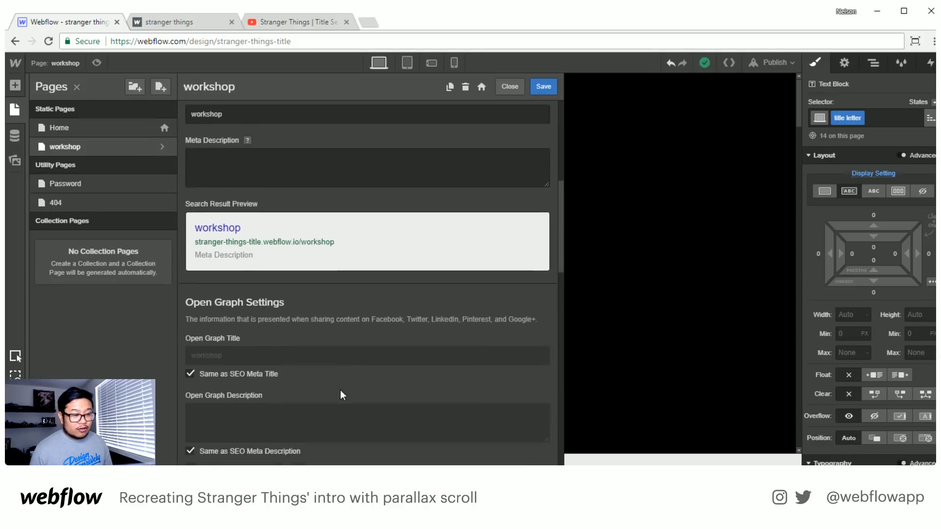
{"action": "left_click", "coordinate": [313, 290]}
{"action": "key", "text": "ctrl+v"}
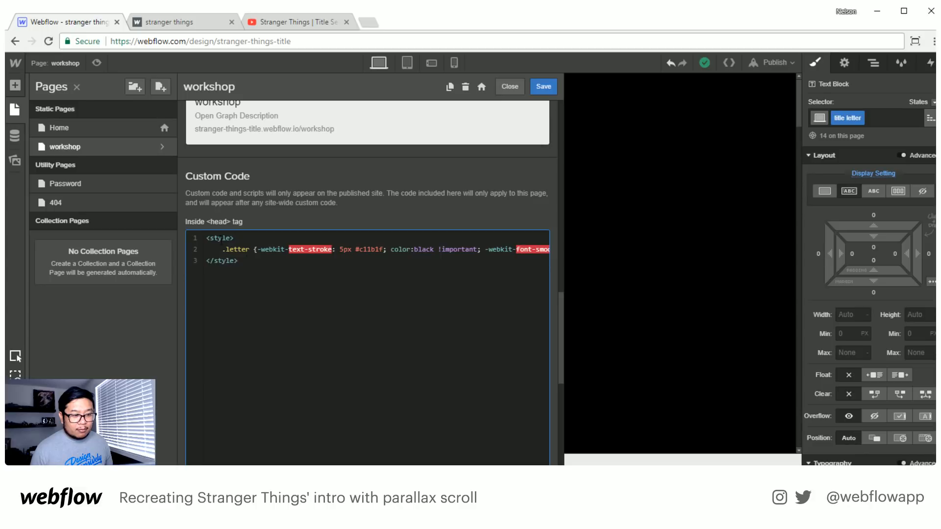
{"action": "left_click_drag", "start_coordinate": [227, 247], "coordinate": [500, 250]}
{"action": "left_click", "coordinate": [405, 303]}
{"action": "left_click", "coordinate": [388, 272]}
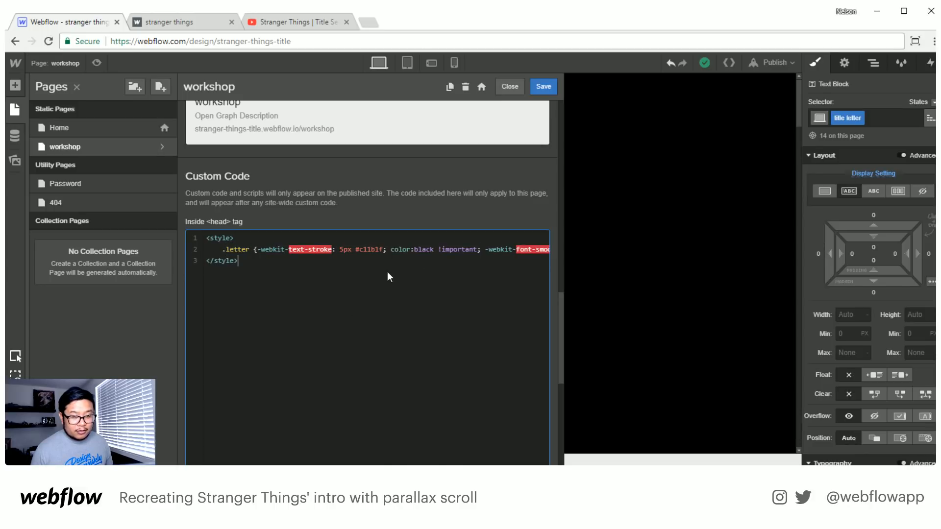
{"action": "left_click", "coordinate": [546, 89]}
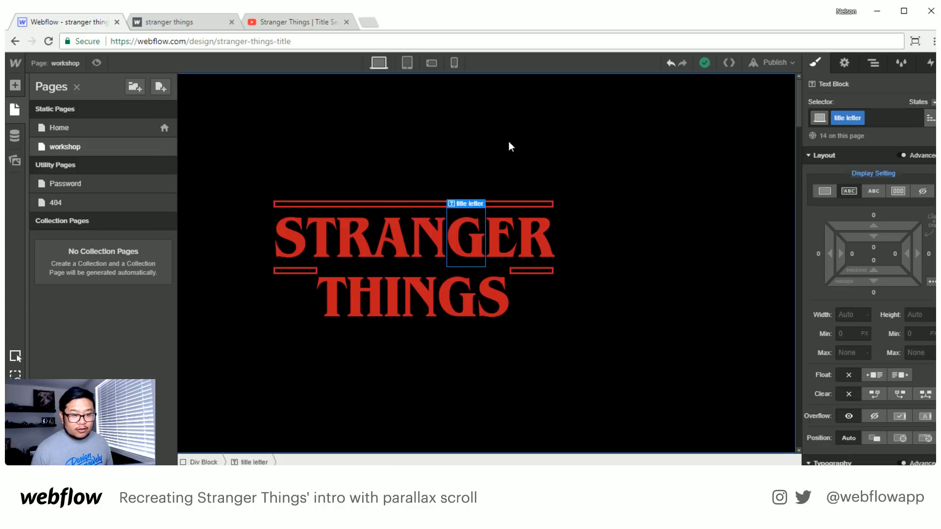
- Add the combo class "letter" to the S and T text blocks at the start of STRANGER
{"action": "left_click", "coordinate": [287, 248]}
{"action": "left_click", "coordinate": [870, 119]}
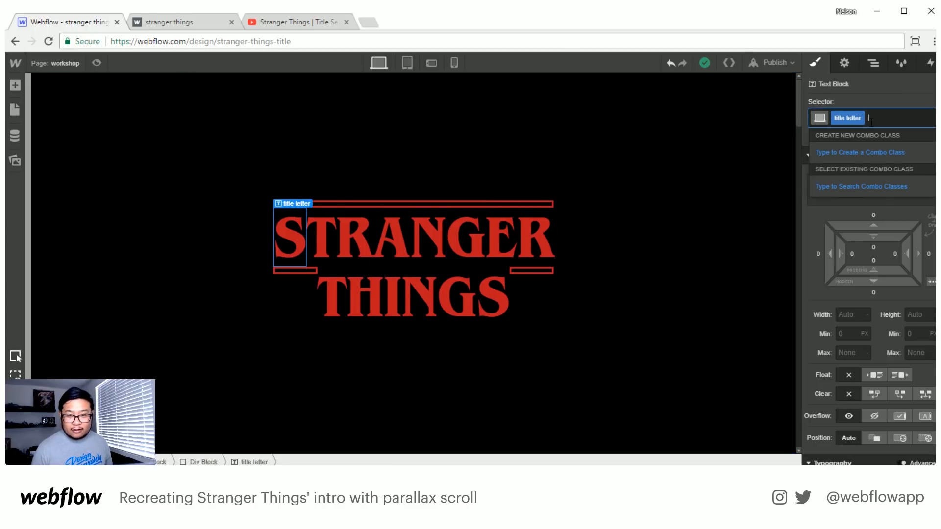
{"action": "type", "text": "letter"}
{"action": "key", "text": "Return"}
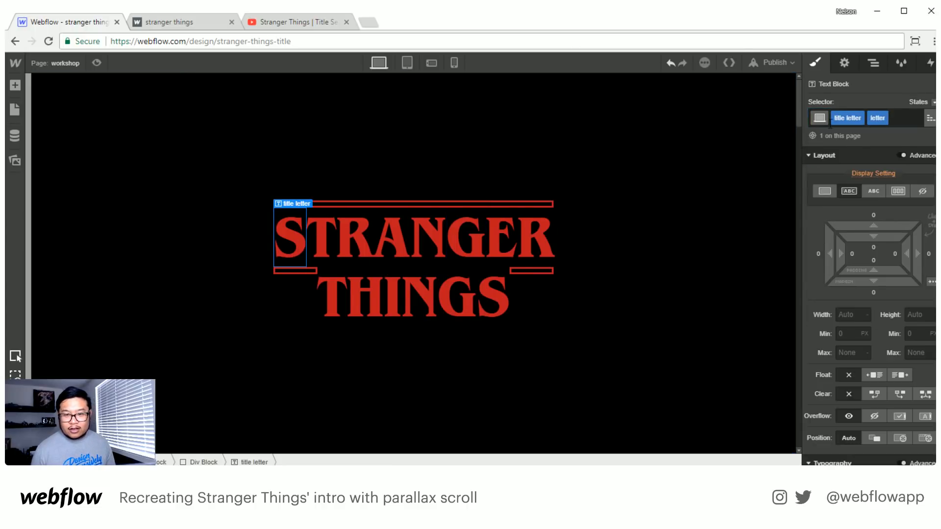
{"action": "left_click", "coordinate": [321, 240]}
{"action": "key", "text": "ctrl+Return"}
{"action": "type", "text": "let"}
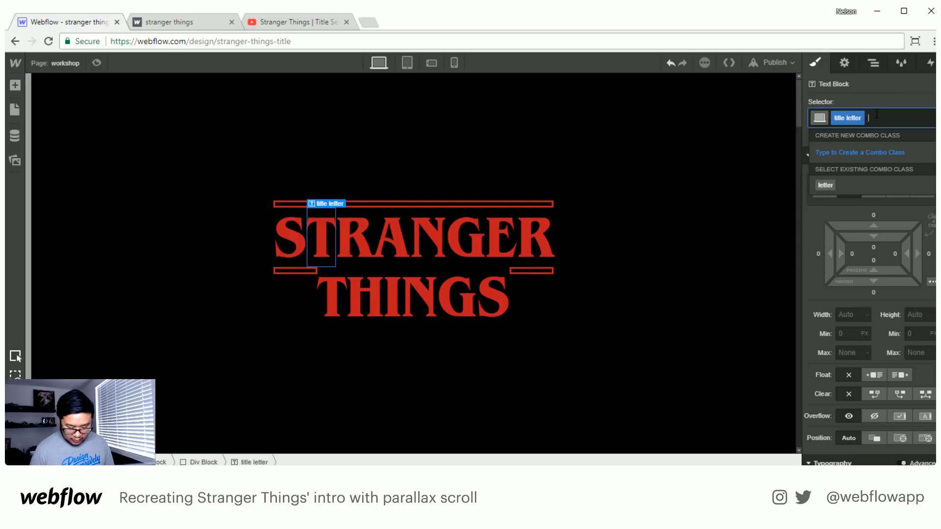
{"action": "type", "text": "ter"}
{"action": "key", "text": "Return"}
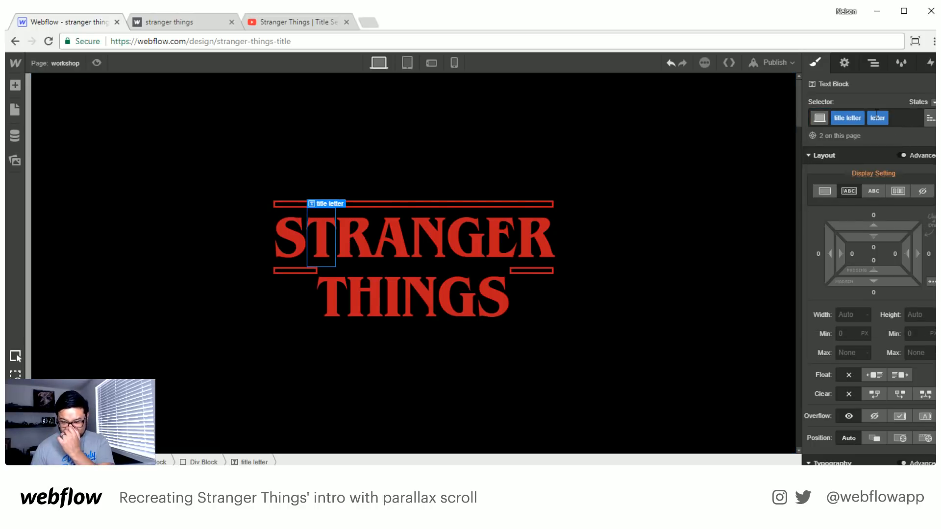
- Add the "letter" combo class to the first R and the A of STRANGER
{"action": "left_click", "coordinate": [358, 237]}
{"action": "left_click", "coordinate": [893, 120]}
{"action": "type", "text": "letter"}
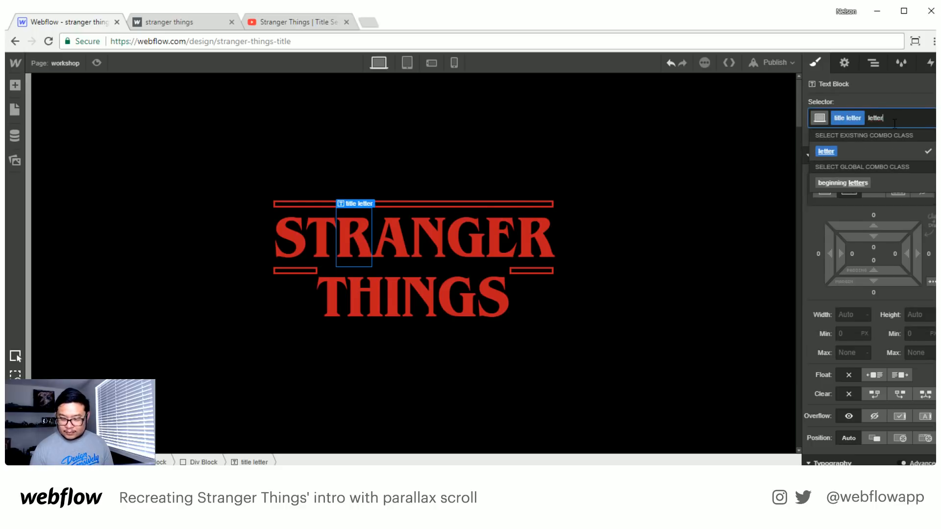
{"action": "key", "text": "Return"}
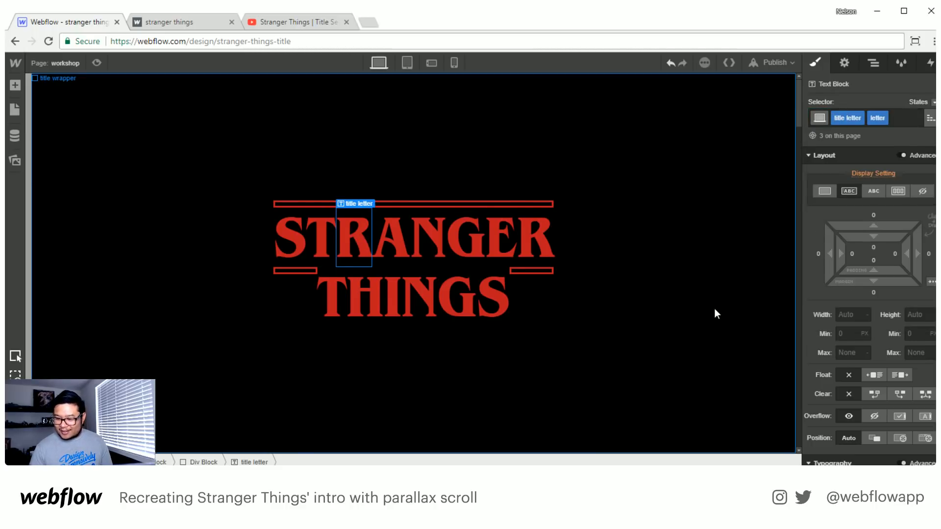
{"action": "left_click", "coordinate": [393, 241]}
{"action": "left_click", "coordinate": [877, 118]}
{"action": "type", "text": "letter"}
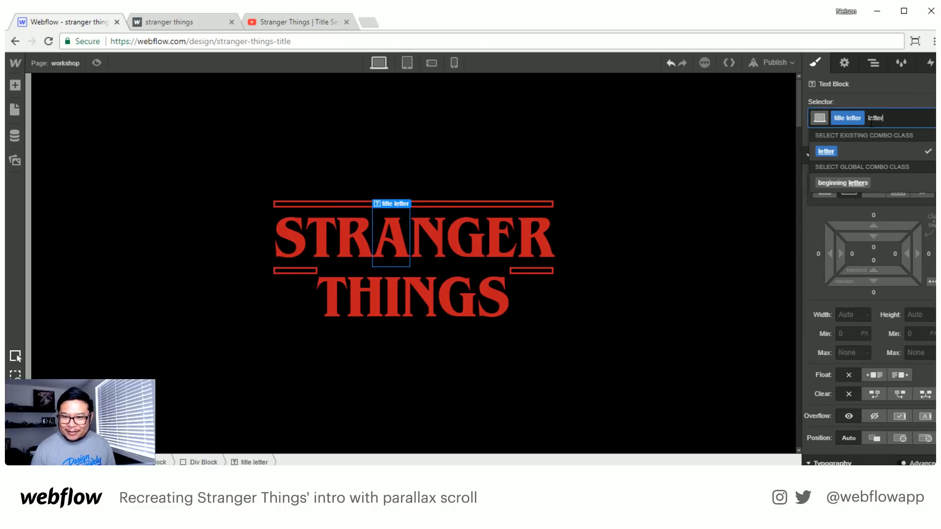
{"action": "key", "text": "Return"}
- Add the "letter" combo class to the N and G text blocks of STRANGER
{"action": "left_click", "coordinate": [434, 227]}
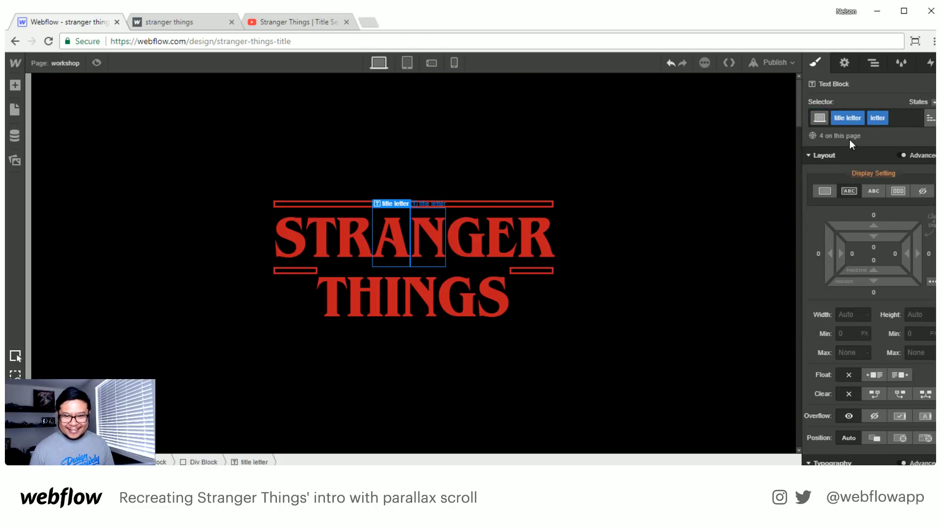
{"action": "left_click", "coordinate": [872, 118]}
{"action": "type", "text": "letter"}
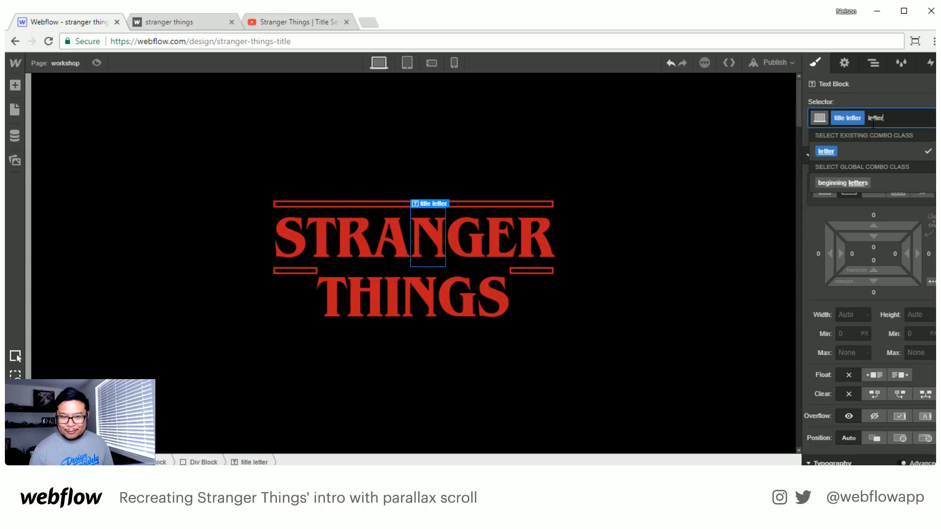
{"action": "key", "text": "Return"}
{"action": "left_click", "coordinate": [466, 235]}
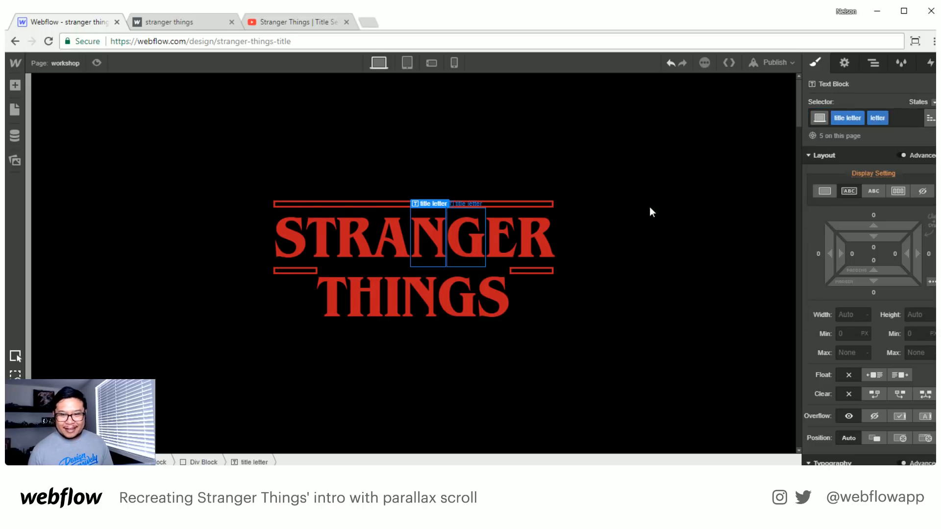
{"action": "left_click", "coordinate": [892, 119]}
{"action": "type", "text": "letter"}
{"action": "key", "text": "Return"}
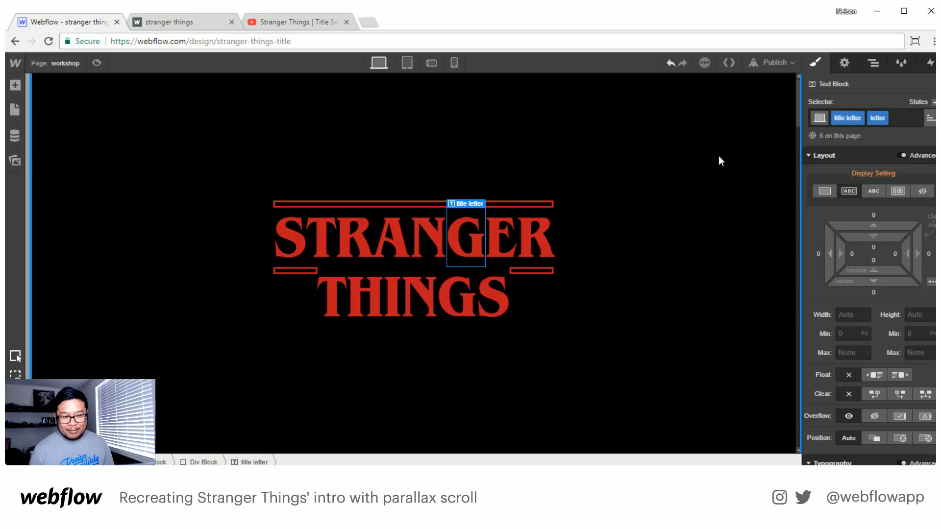
- Add the "letter" combo class to the E and the final R of STRANGER
{"action": "left_click", "coordinate": [487, 234]}
{"action": "left_click", "coordinate": [889, 119]}
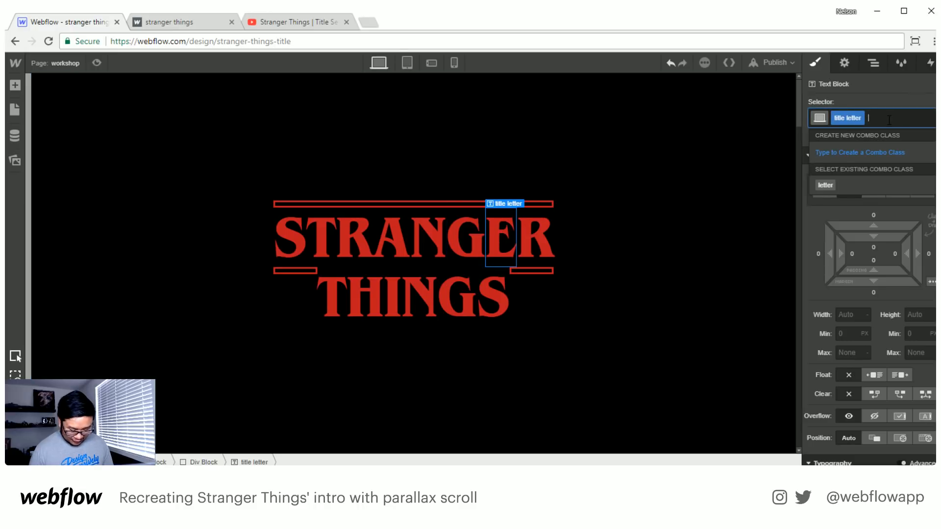
{"action": "type", "text": "letter"}
{"action": "key", "text": "Return"}
{"action": "left_click", "coordinate": [536, 236]}
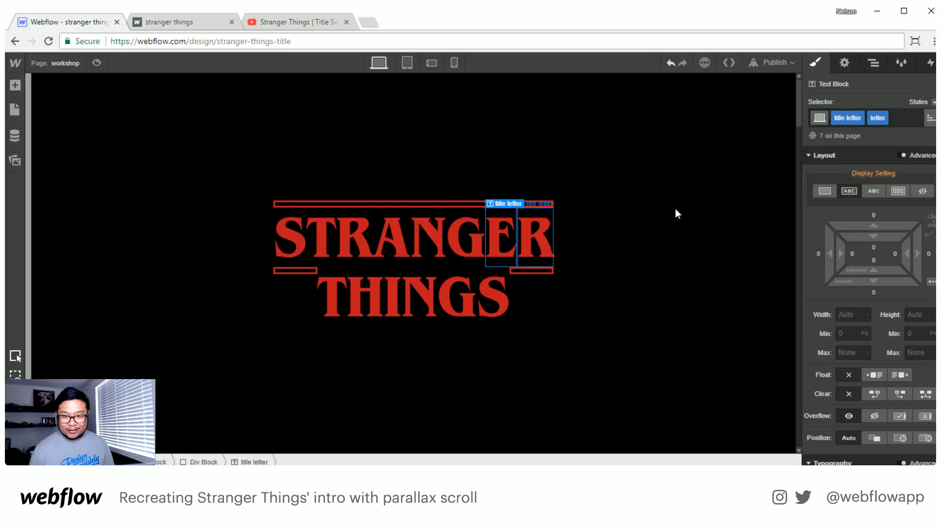
{"action": "left_click", "coordinate": [884, 118]}
{"action": "type", "text": "letter"}
{"action": "key", "text": "Return"}
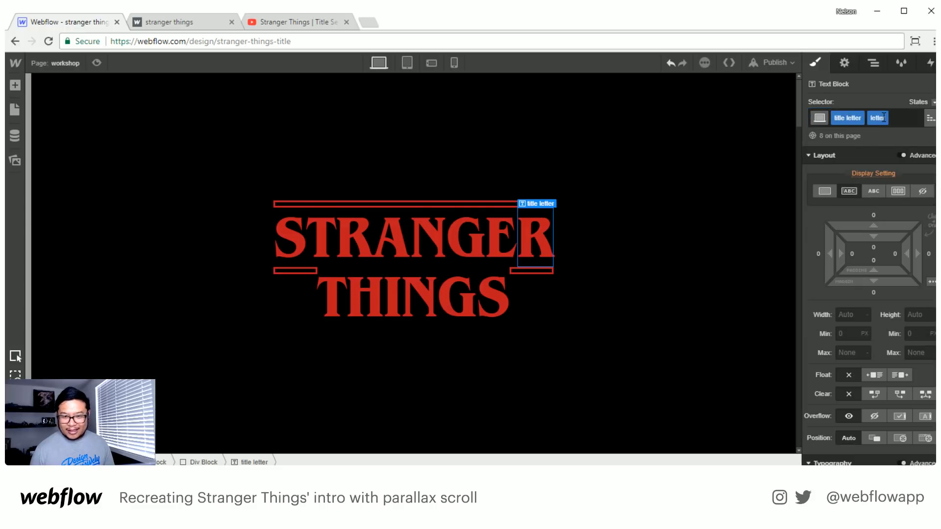
- Add the "letter" combo class to the T and H text blocks of THINGS
{"action": "left_click", "coordinate": [333, 294]}
{"action": "left_click", "coordinate": [897, 122]}
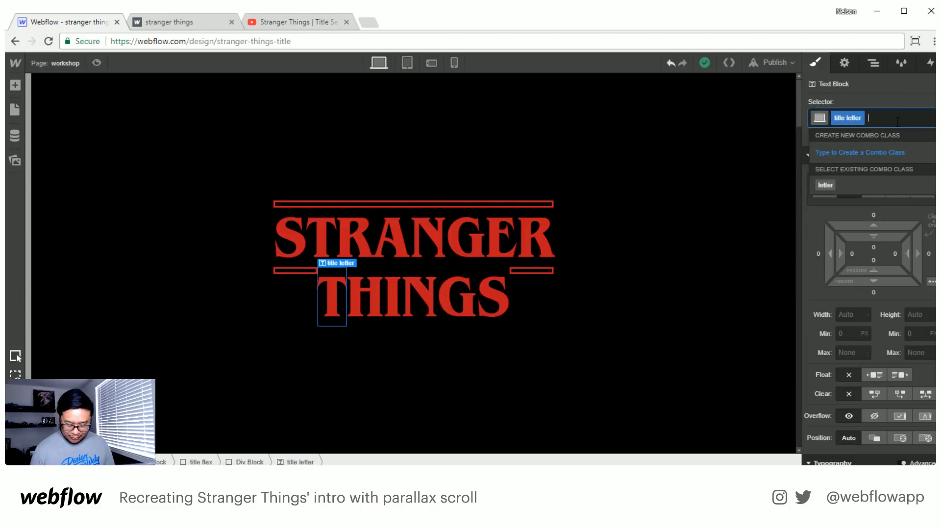
{"action": "type", "text": "letter"}
{"action": "key", "text": "Return"}
{"action": "left_click", "coordinate": [365, 294]}
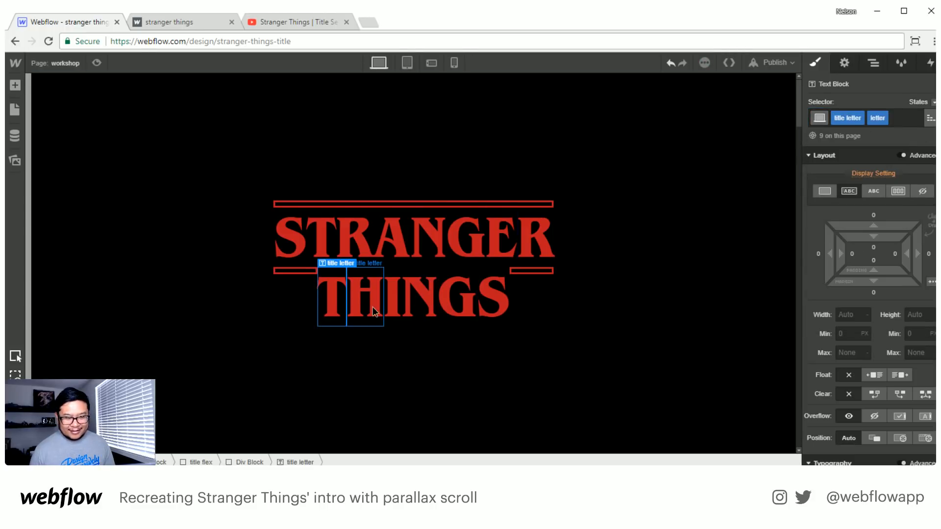
{"action": "left_click", "coordinate": [881, 119]}
{"action": "type", "text": "letter"}
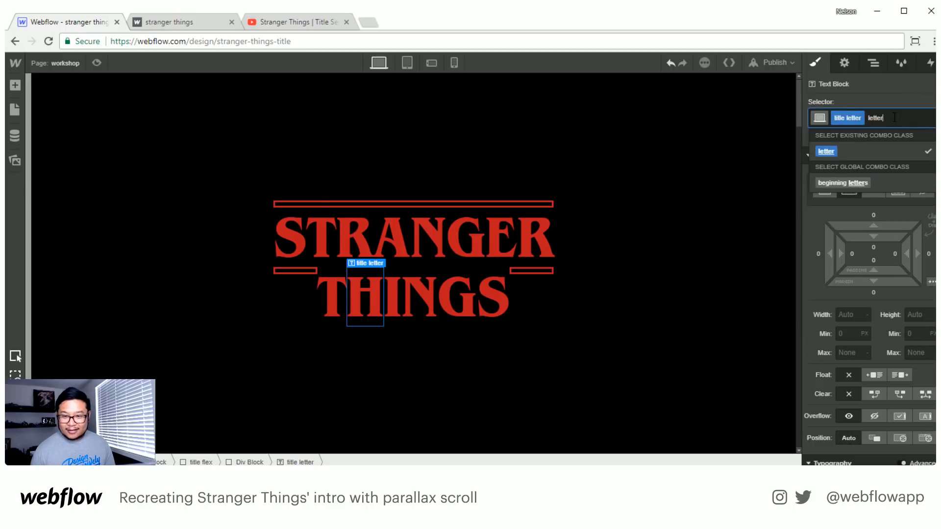
{"action": "key", "text": "Return"}
- Add the "letter" combo class to the I and N text blocks of THINGS
{"action": "left_click", "coordinate": [392, 294]}
{"action": "left_click", "coordinate": [885, 117]}
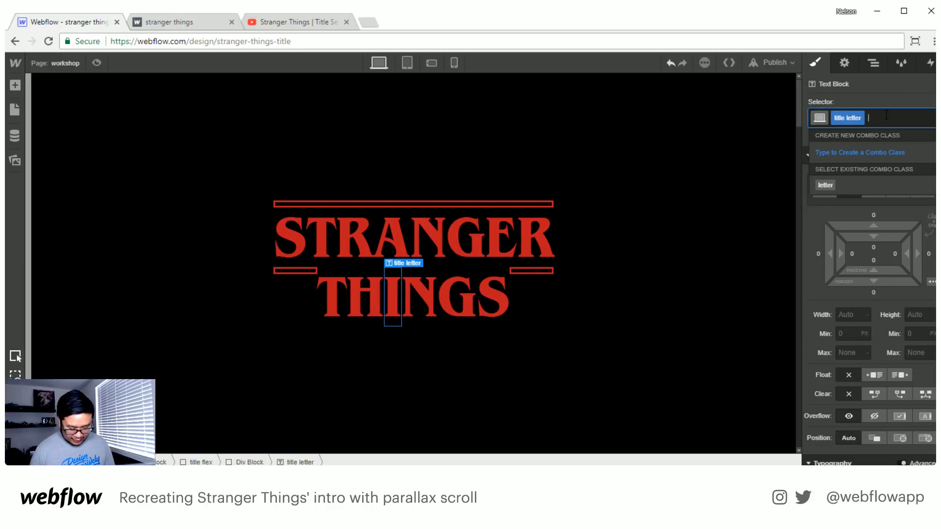
{"action": "type", "text": "letter"}
{"action": "key", "text": "Return"}
{"action": "left_click", "coordinate": [419, 294]}
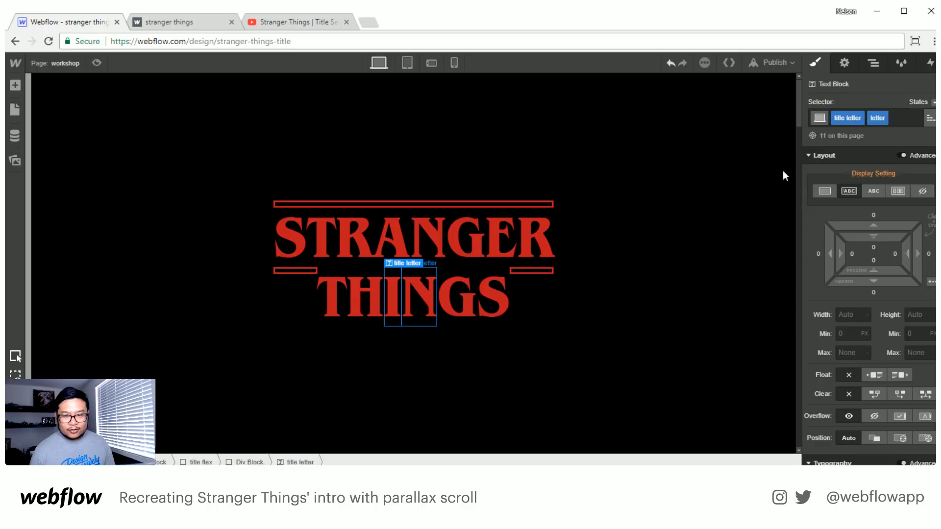
{"action": "left_click", "coordinate": [896, 115]}
{"action": "type", "text": "letter"}
{"action": "key", "text": "Return"}
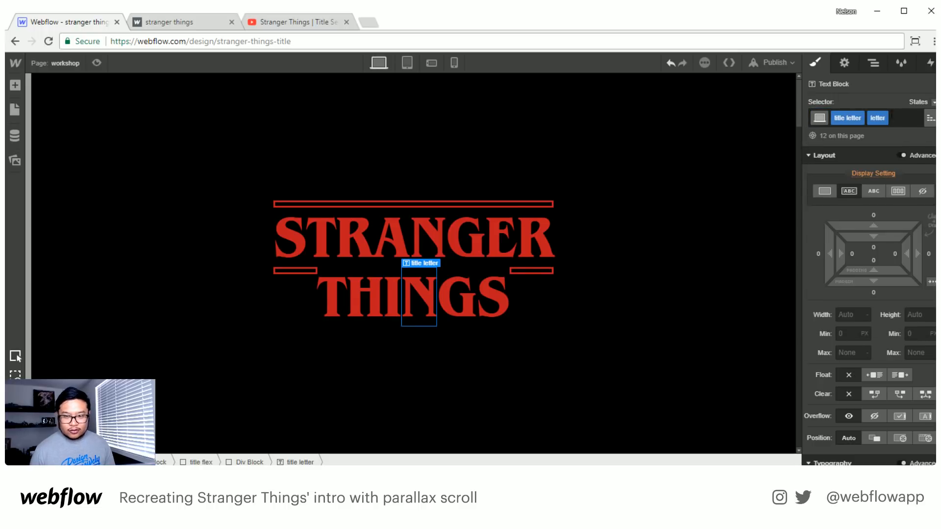
- Add the "letter" combo class to the G and S text blocks of THINGS
{"action": "left_click", "coordinate": [451, 321]}
{"action": "left_click", "coordinate": [892, 118]}
{"action": "type", "text": "letter"}
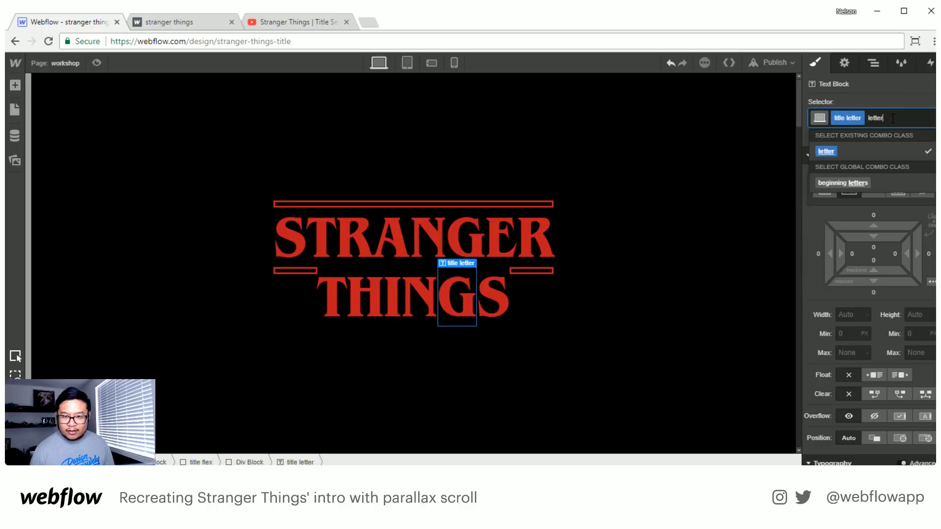
{"action": "key", "text": "Return"}
{"action": "left_click", "coordinate": [495, 301]}
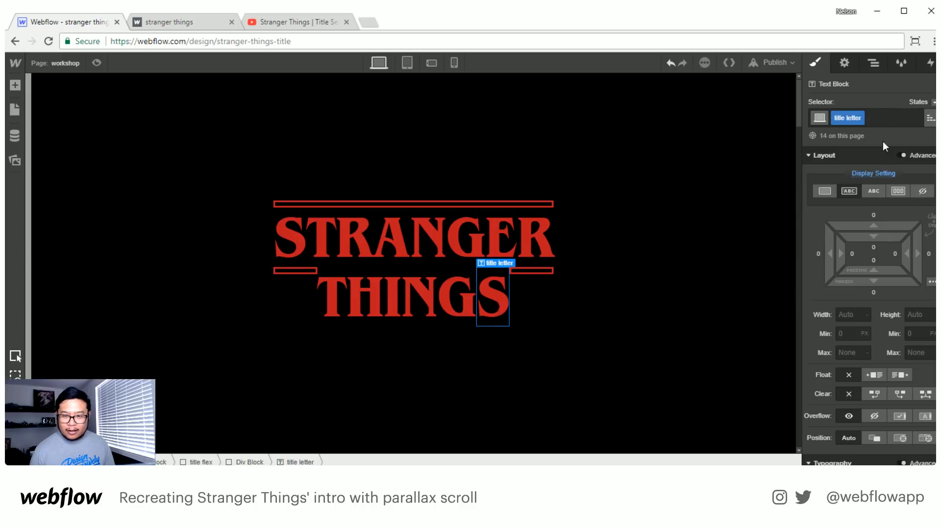
{"action": "left_click", "coordinate": [889, 117]}
{"action": "type", "text": "letter"}
{"action": "key", "text": "Return"}
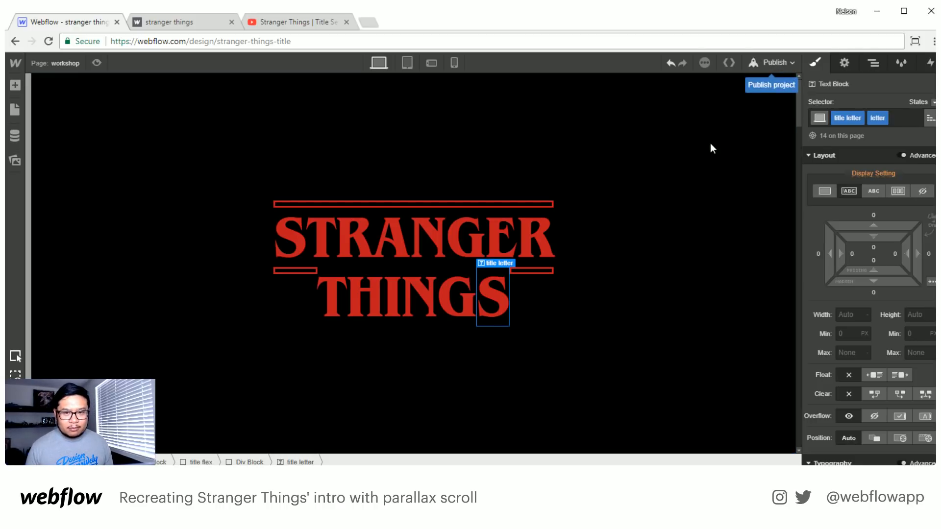
- Publish the project to the selected domain and open the live page stranger-things-title.webflow.io/workshop
{"action": "left_click", "coordinate": [665, 173]}
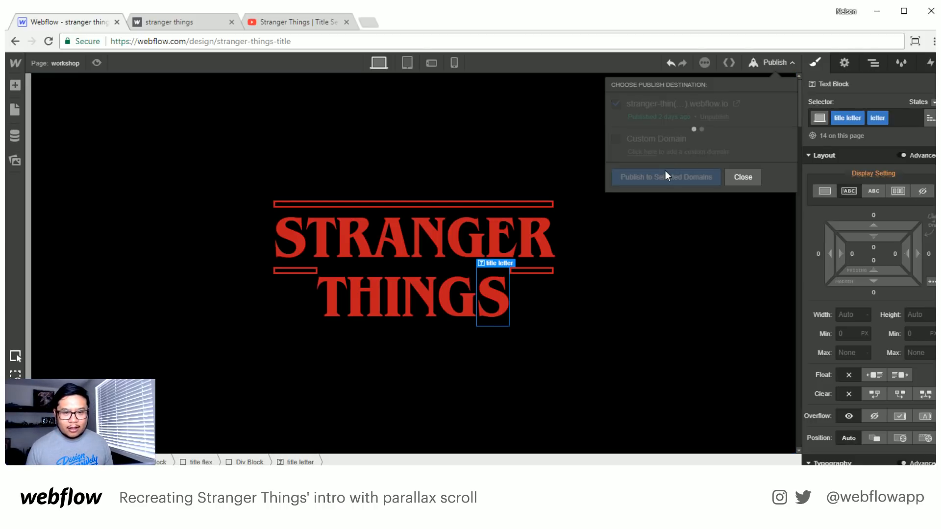
{"action": "left_click", "coordinate": [193, 17]}
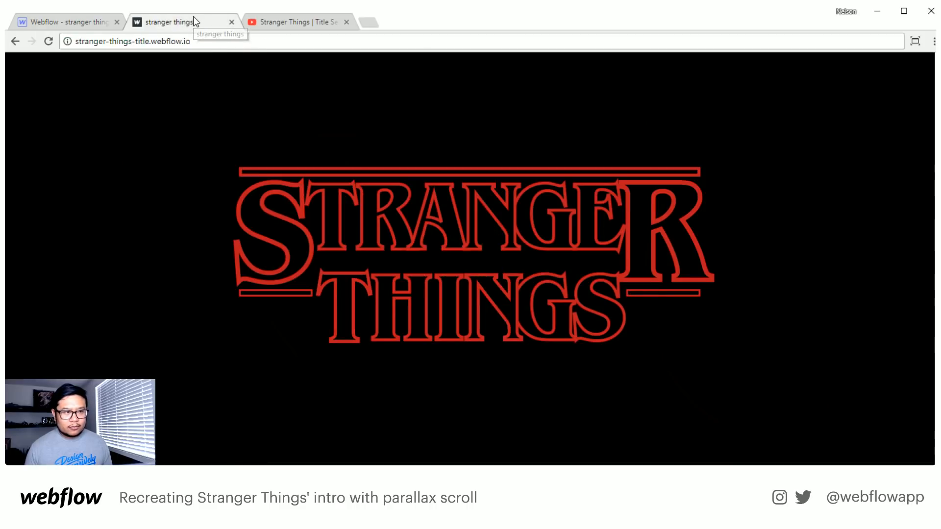
{"action": "left_click", "coordinate": [216, 41]}
{"action": "type", "text": "/"}
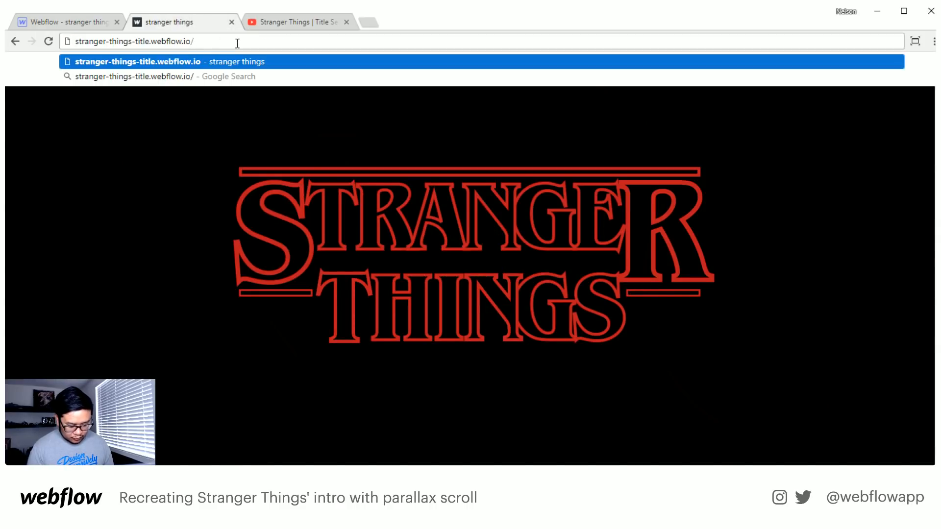
{"action": "type", "text": "workshop"}
{"action": "key", "text": "Return"}
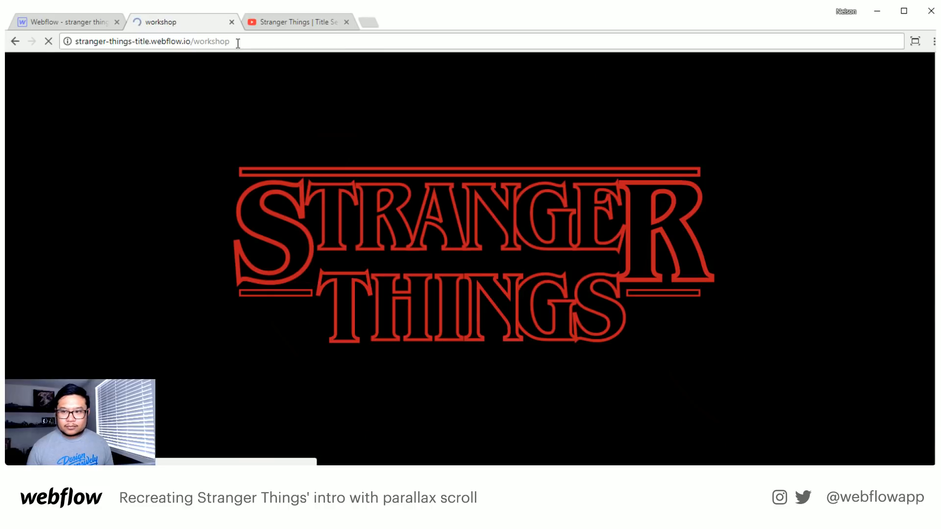
- Highlight the STRANGER text on the published workshop page to check its outlined letters, and clear the selection
{"action": "left_click_drag", "start_coordinate": [336, 235], "coordinate": [610, 231]}
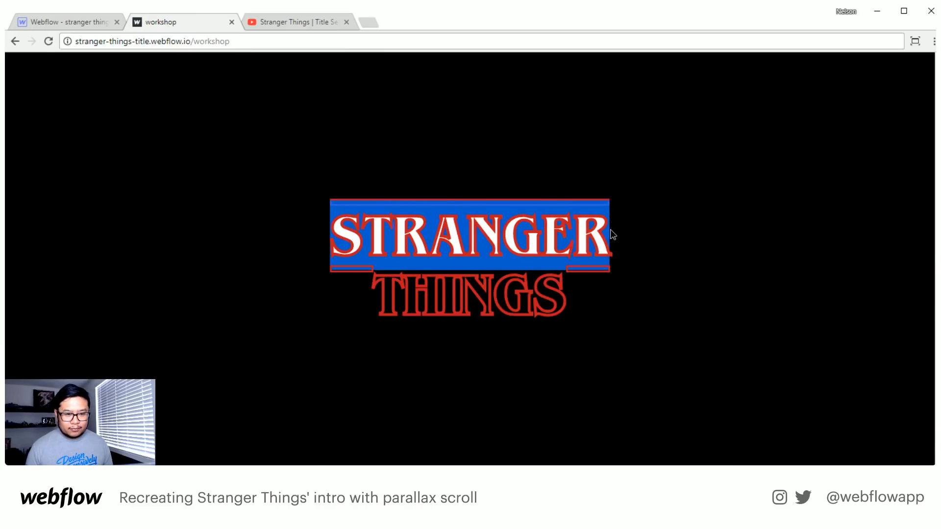
{"action": "left_click", "coordinate": [668, 248]}
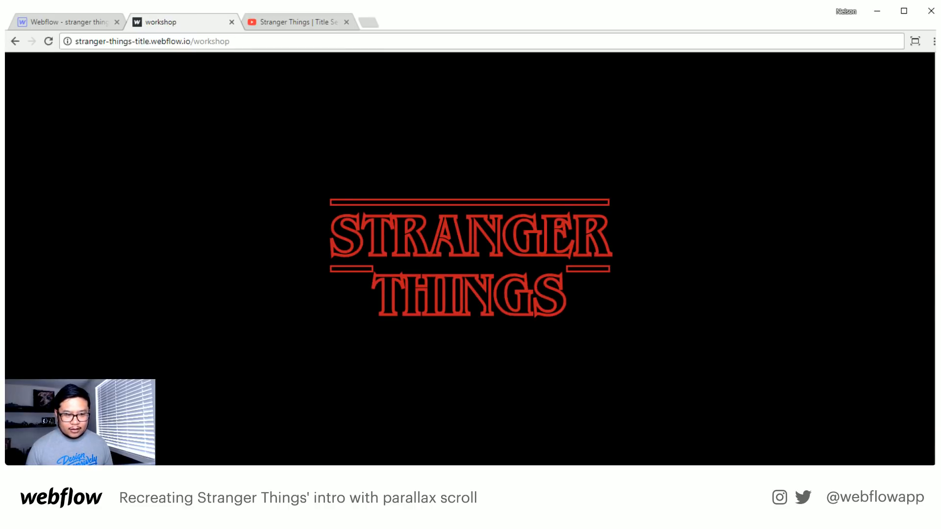
{"action": "left_click_drag", "start_coordinate": [365, 239], "coordinate": [466, 237]}
{"action": "left_click", "coordinate": [523, 227]}
{"action": "right_click", "coordinate": [525, 227]}
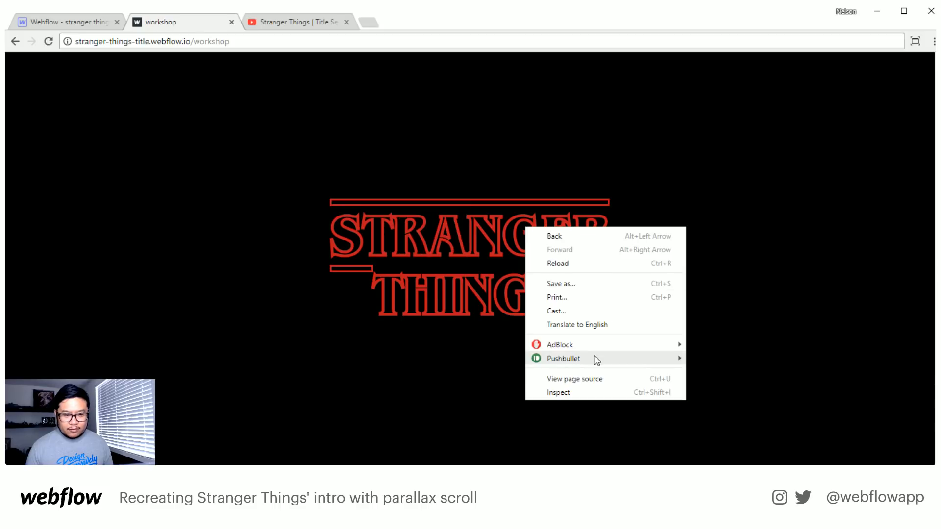
{"action": "left_click", "coordinate": [592, 382]}
{"action": "left_click", "coordinate": [346, 21]}
- Inspect a letter of STRANGER in the developer tools and disable the .letter rule's -webkit-text-stroke and color properties
{"action": "right_click", "coordinate": [499, 231]}
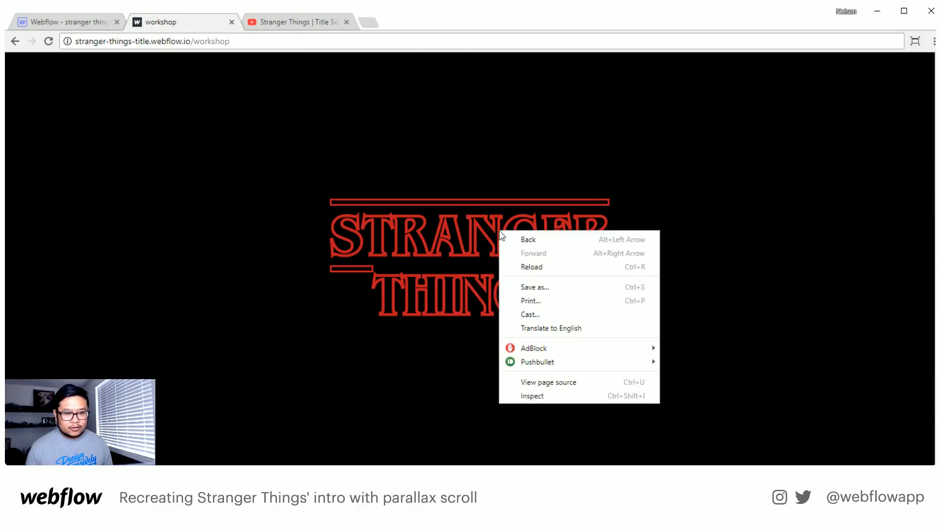
{"action": "left_click", "coordinate": [560, 396]}
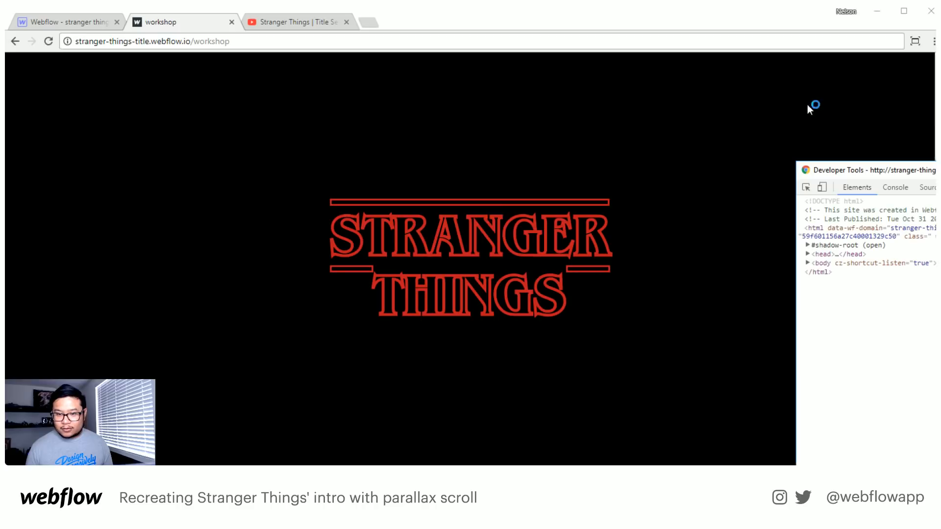
{"action": "left_click_drag", "start_coordinate": [926, 170], "coordinate": [492, 331]}
{"action": "mouse_move", "coordinate": [651, 453]}
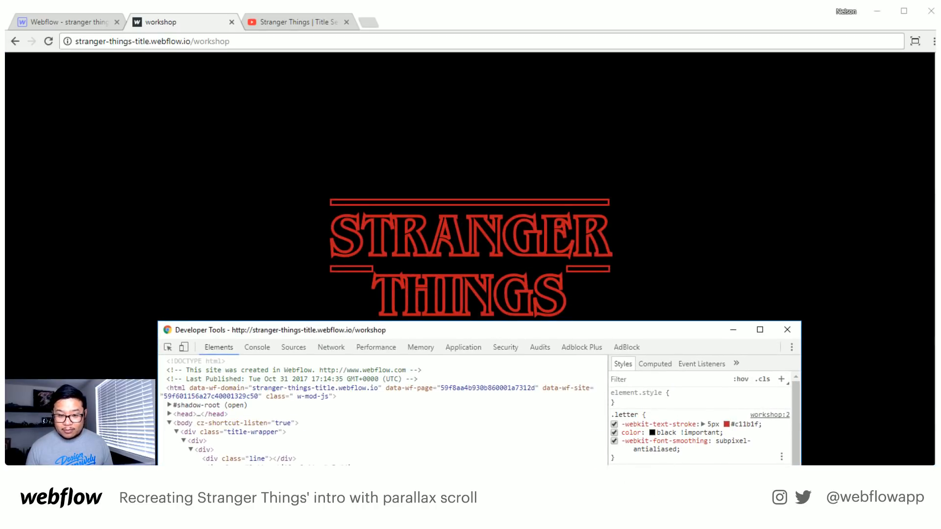
{"action": "left_click", "coordinate": [614, 425]}
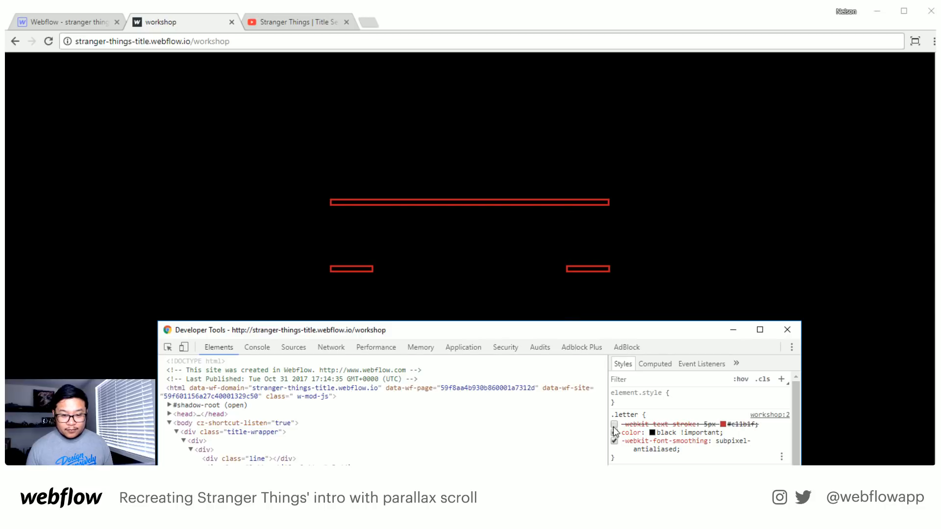
{"action": "left_click", "coordinate": [614, 432]}
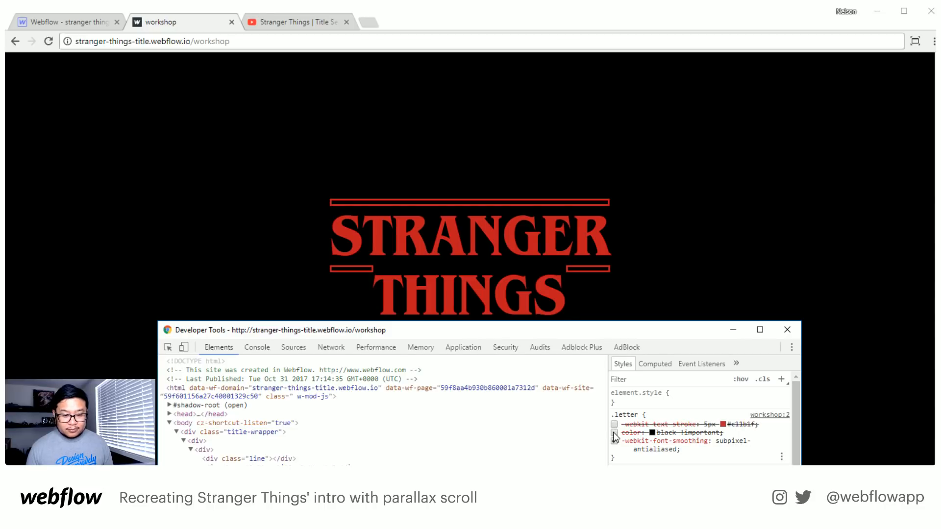
- Re-enable the .letter rule's color and -webkit-text-stroke properties in the developer tools, and close the developer tools
{"action": "left_click", "coordinate": [614, 432]}
{"action": "left_click", "coordinate": [614, 424]}
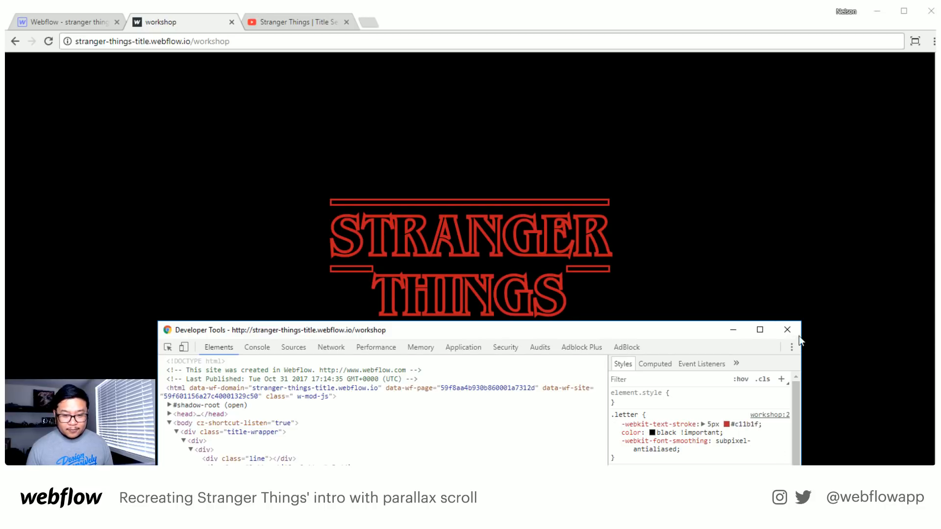
{"action": "left_click", "coordinate": [787, 329]}
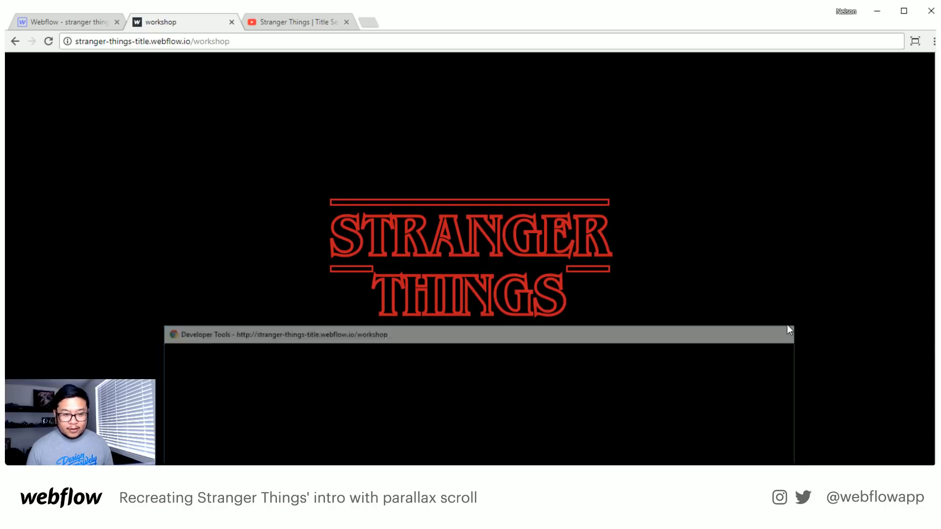
- Return to the Webflow Designer and add the combo class "title S 1" to the first S of STRANGER
{"action": "left_click", "coordinate": [83, 19]}
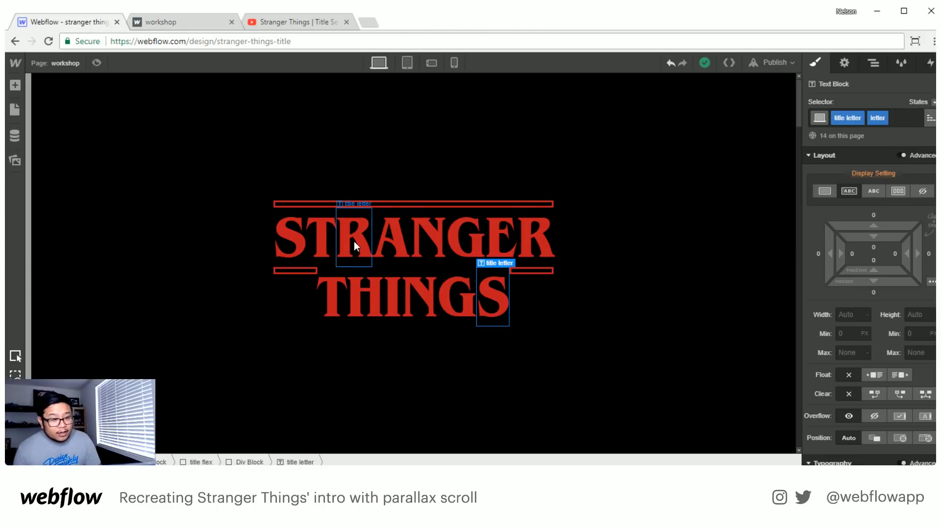
{"action": "left_click", "coordinate": [470, 249]}
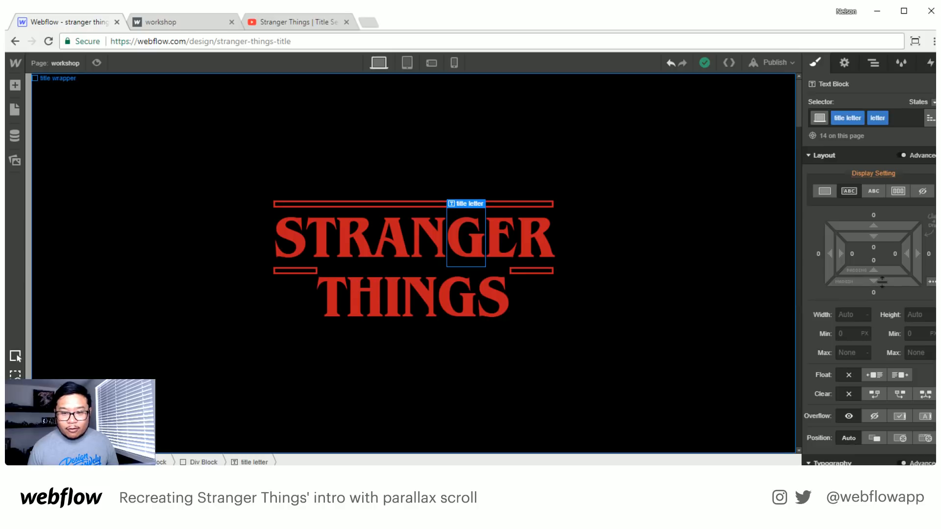
{"action": "scroll", "coordinate": [865, 311], "scroll_direction": "down", "scroll_amount": 7}
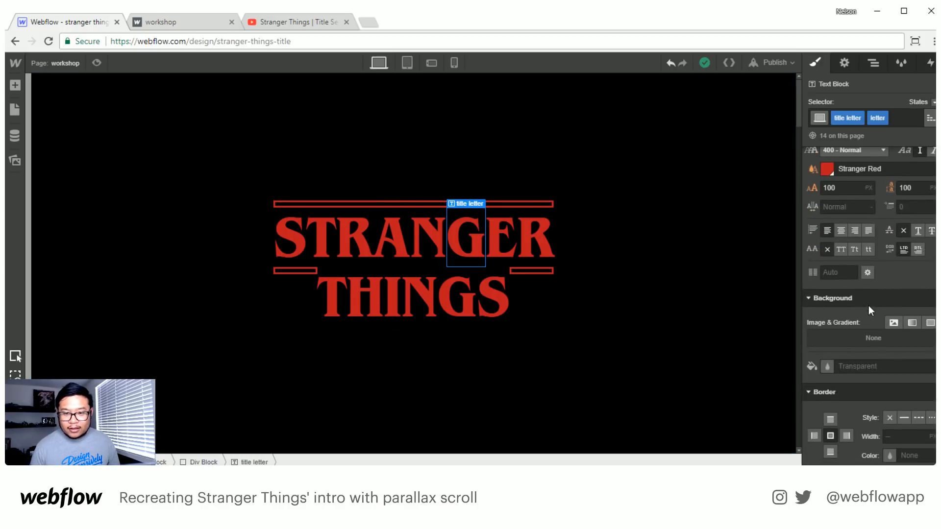
{"action": "scroll", "coordinate": [868, 304], "scroll_direction": "up", "scroll_amount": 2}
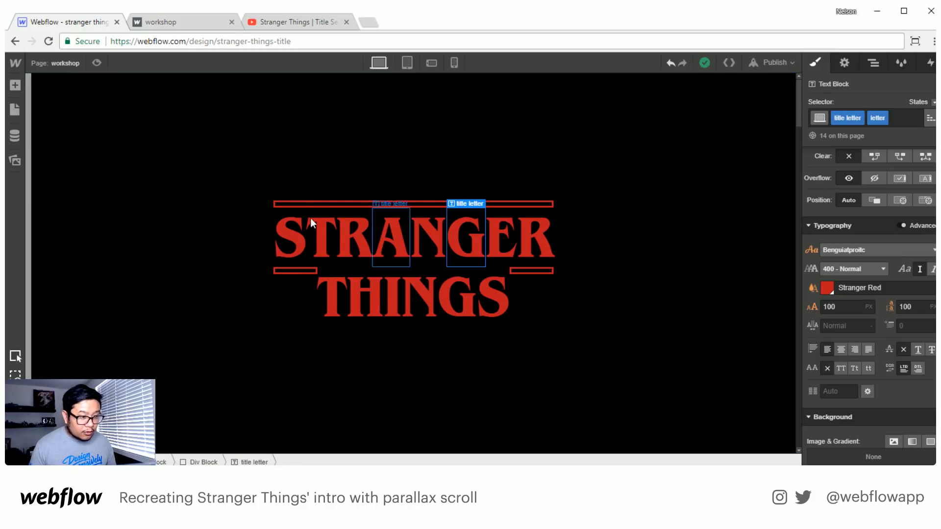
{"action": "left_click", "coordinate": [282, 235]}
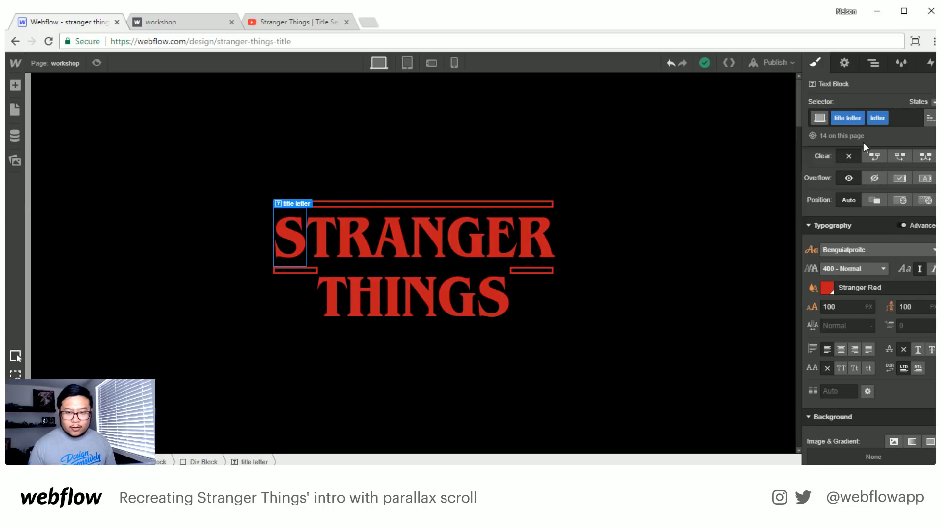
{"action": "left_click", "coordinate": [905, 120]}
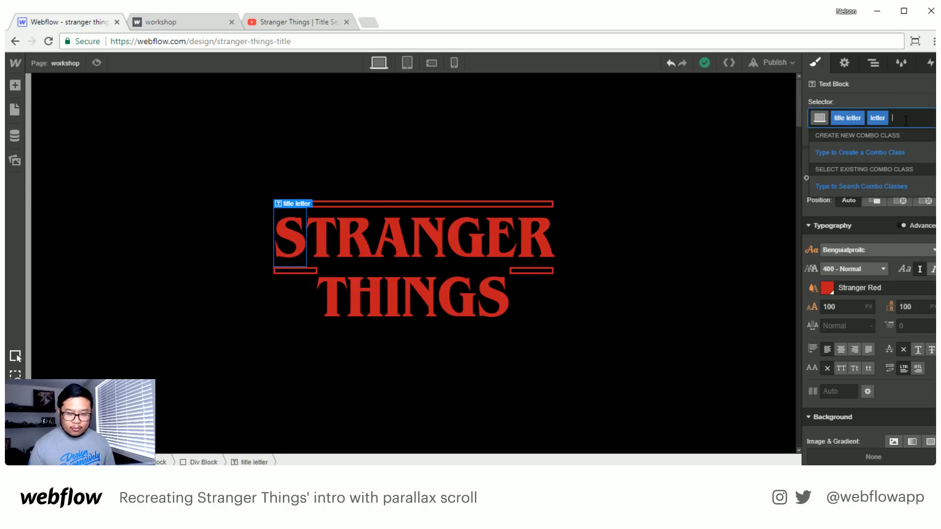
{"action": "type", "text": "s"}
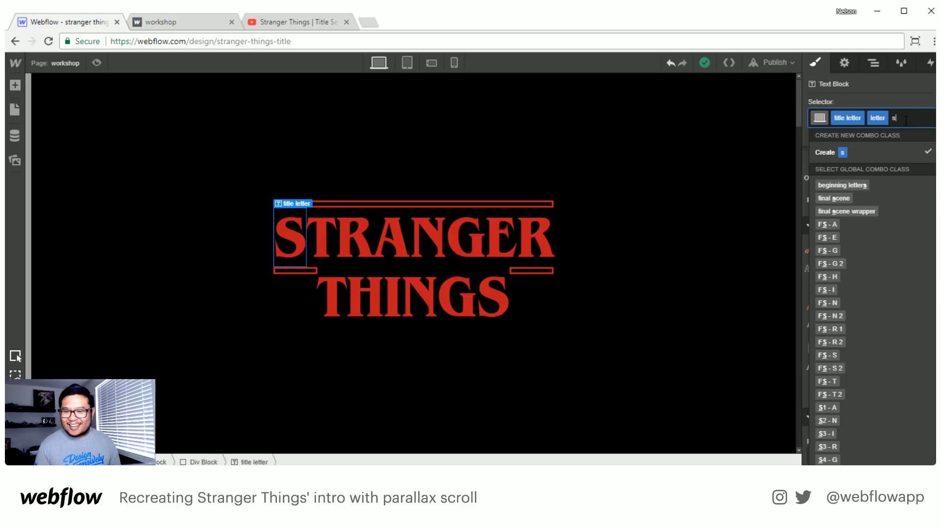
{"action": "key", "text": "BackSpace"}
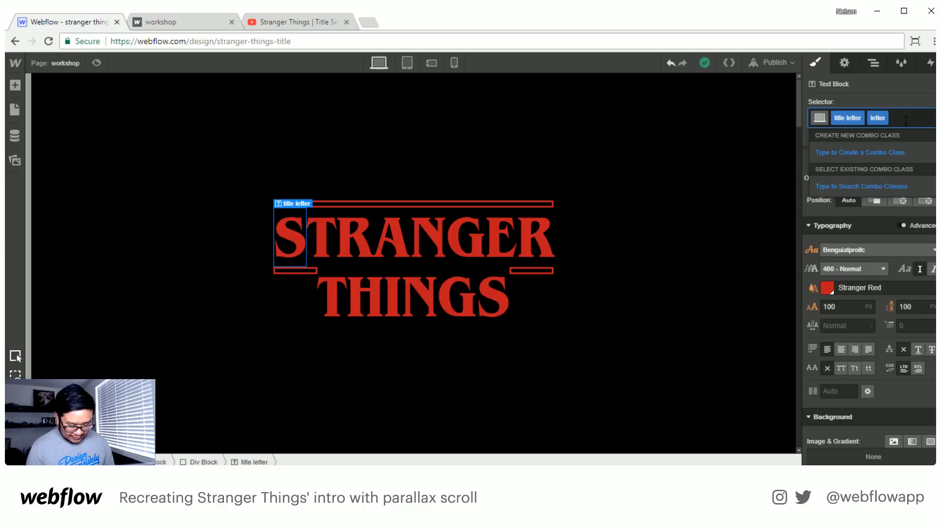
{"action": "type", "text": "title"}
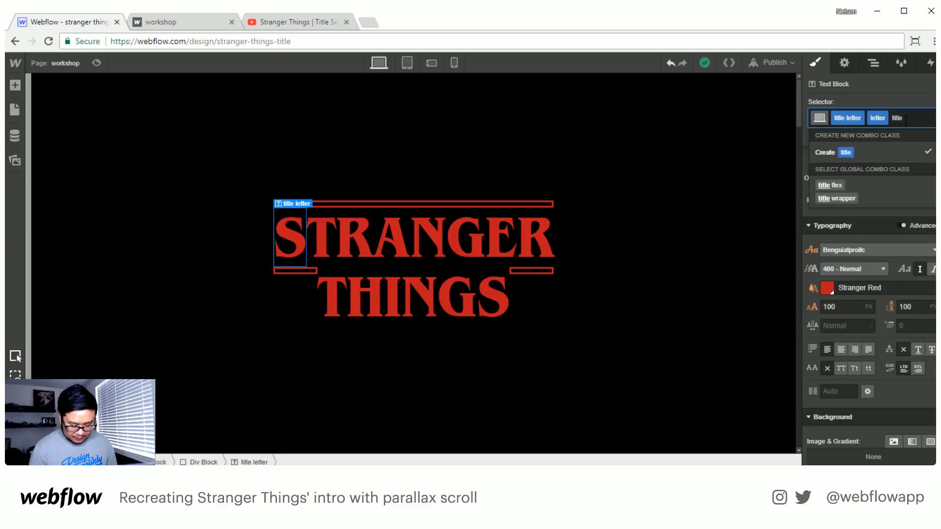
{"action": "type", "text": " S 1"}
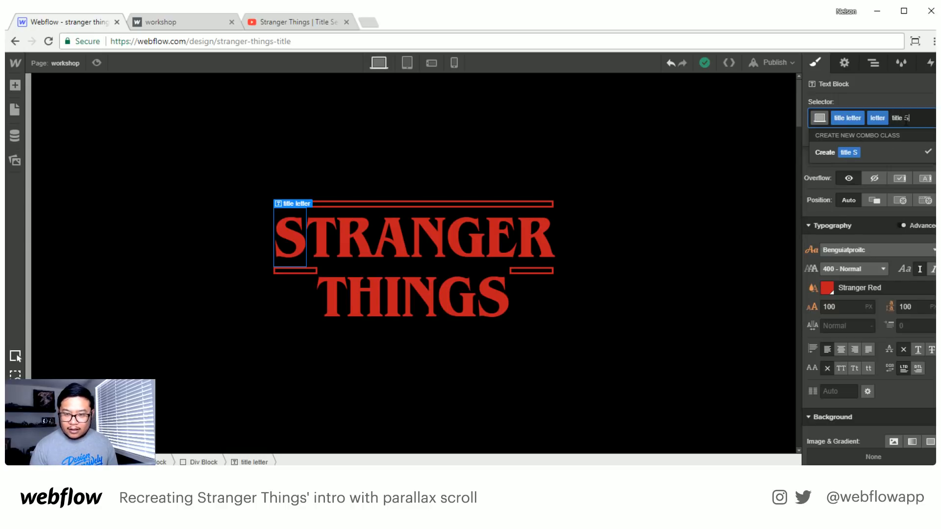
{"action": "key", "text": "BackSpace"}
{"action": "key", "text": "BackSpace"}
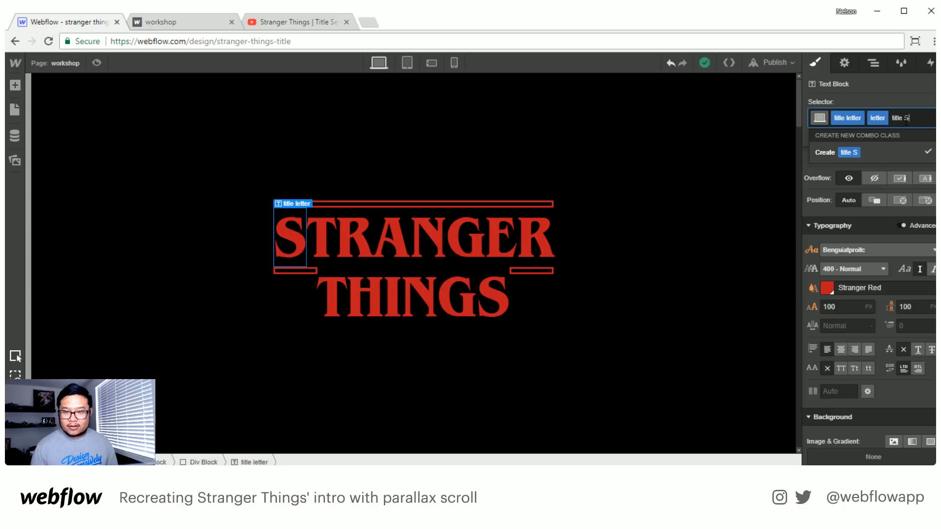
{"action": "type", "text": "1"}
{"action": "key", "text": "Return"}
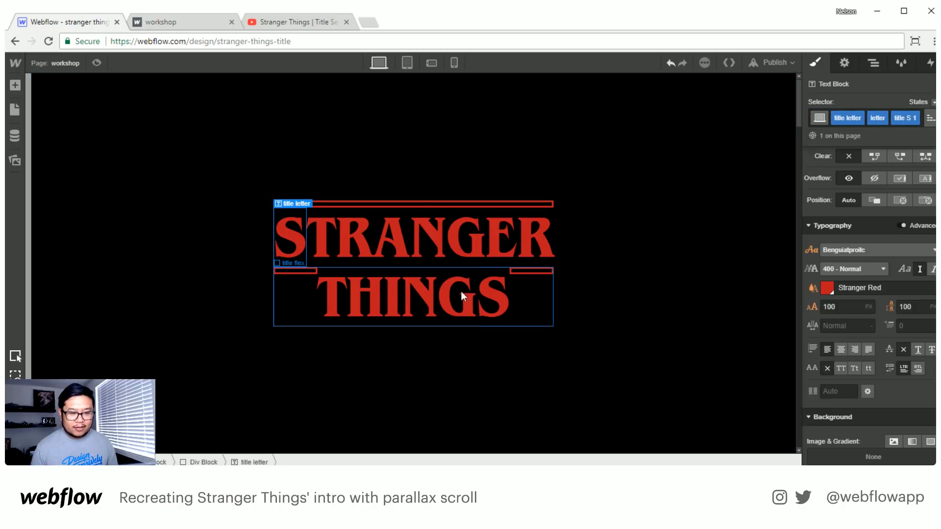
- Set the first S of STRANGER to a font size of 120 px and a line height of 120 px
{"action": "scroll", "coordinate": [889, 358], "scroll_direction": "down", "scroll_amount": 4}
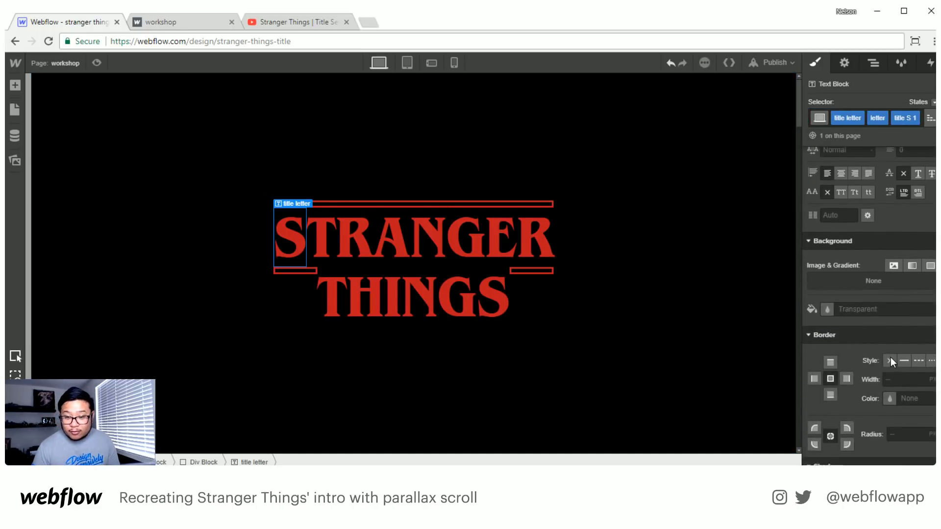
{"action": "scroll", "coordinate": [889, 357], "scroll_direction": "down", "scroll_amount": 3}
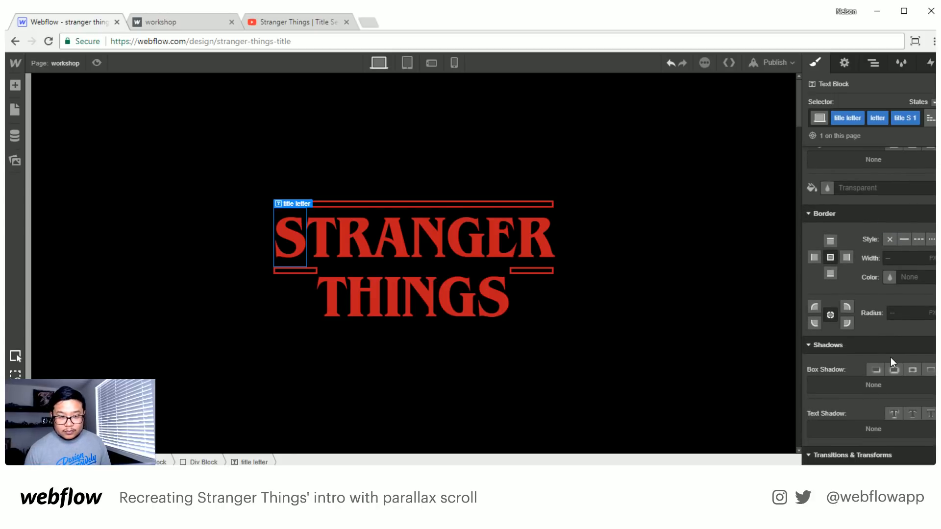
{"action": "scroll", "coordinate": [889, 358], "scroll_direction": "up", "scroll_amount": 5}
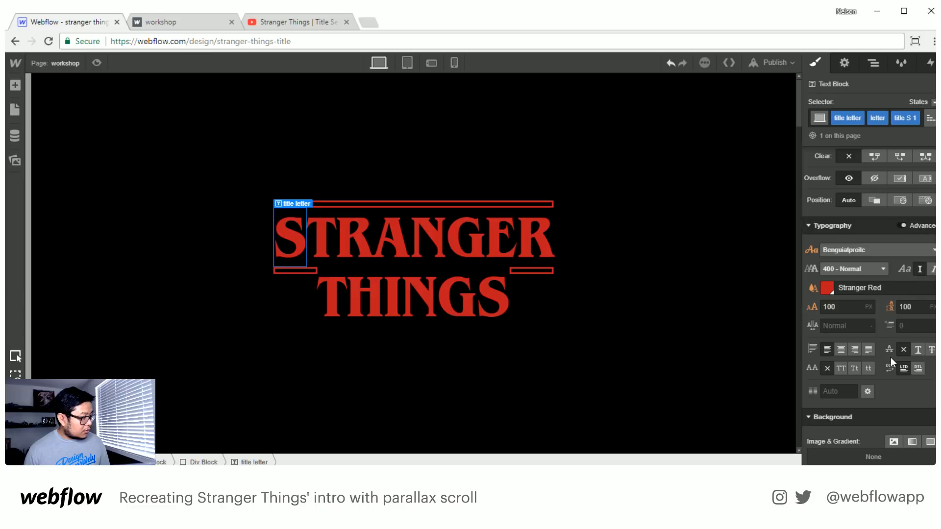
{"action": "scroll", "coordinate": [890, 357], "scroll_direction": "down", "scroll_amount": 6}
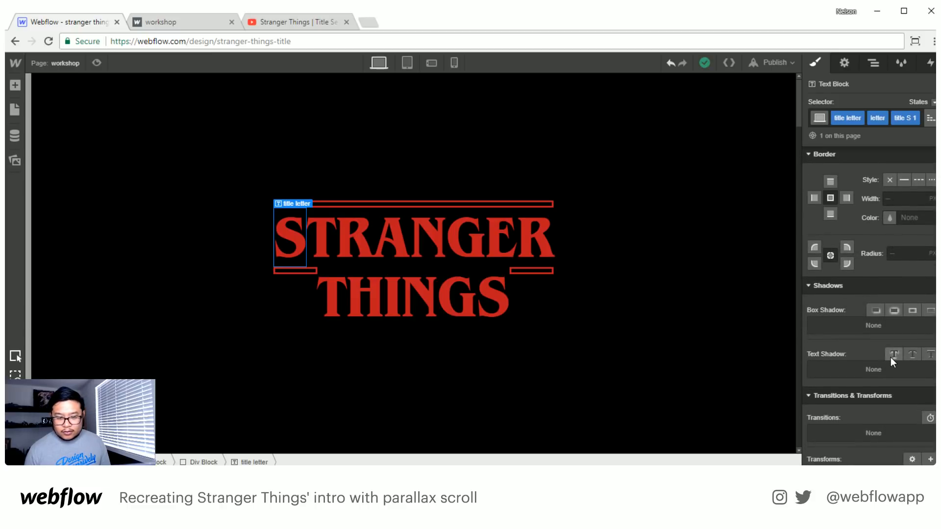
{"action": "scroll", "coordinate": [889, 357], "scroll_direction": "up", "scroll_amount": 6}
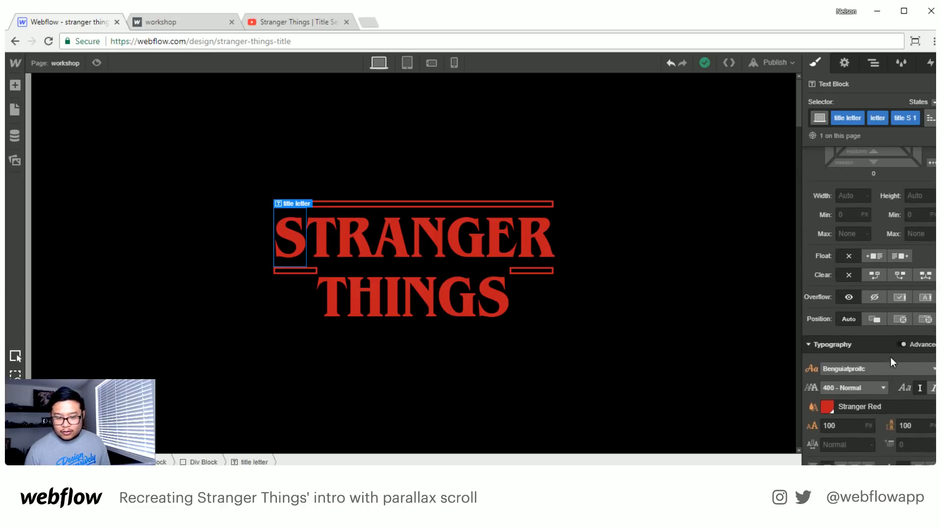
{"action": "left_click", "coordinate": [845, 431]}
{"action": "key", "text": "Up"}
{"action": "key", "text": "Up"}
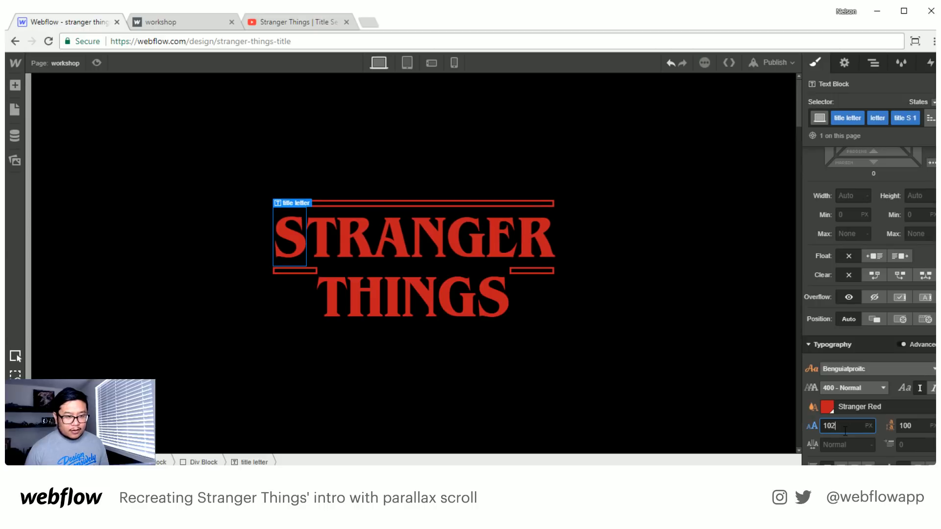
{"action": "key", "text": "Up"}
{"action": "key", "text": "Up"}
{"action": "key", "text": "Up"}
{"action": "key", "text": "Up"}
{"action": "key", "text": "Up"}
{"action": "key", "text": "Up"}
{"action": "key", "text": "Up"}
{"action": "key", "text": "Up"}
{"action": "key", "text": "Up"}
{"action": "key", "text": "Up"}
{"action": "key", "text": "Up"}
{"action": "key", "text": "Up"}
{"action": "key", "text": "Up"}
{"action": "key", "text": "Up"}
{"action": "key", "text": "Up"}
{"action": "key", "text": "Up"}
{"action": "key", "text": "Up"}
{"action": "key", "text": "Up"}
{"action": "key", "text": "Up"}
{"action": "key", "text": "Up"}
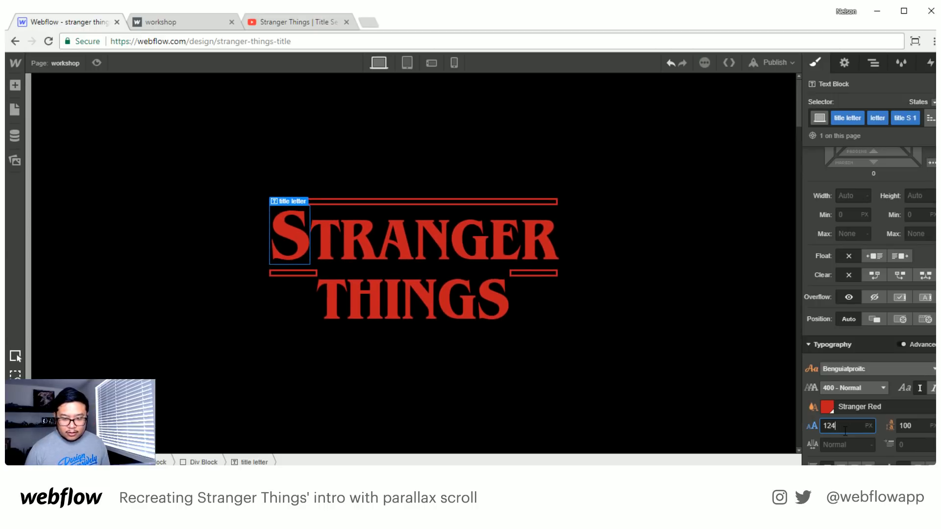
{"action": "key", "text": "Down"}
{"action": "key", "text": "Down"}
{"action": "key", "text": "Down"}
{"action": "key", "text": "Down"}
{"action": "key", "text": "Tab"}
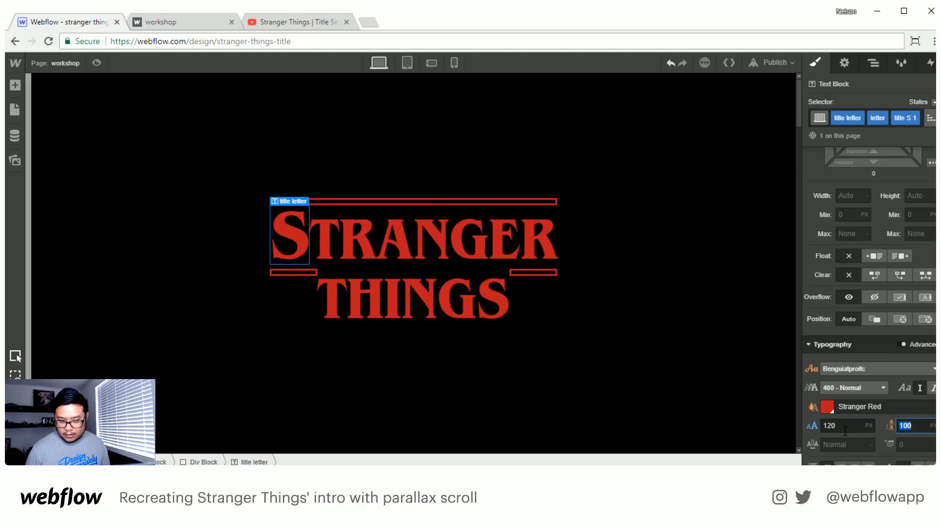
{"action": "type", "text": "120"}
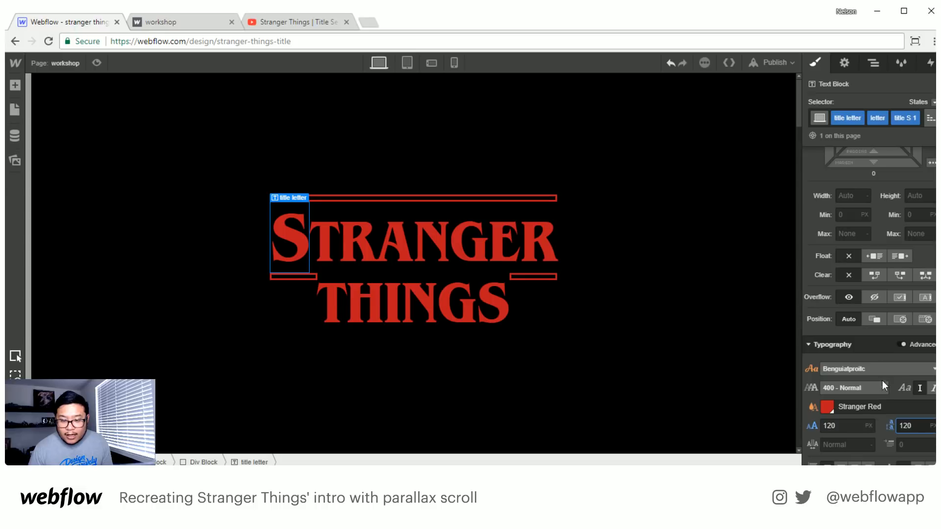
- Try the "title flex" class on the div block that holds the top line and STRANGER, and undo it
{"action": "scroll", "coordinate": [881, 370], "scroll_direction": "down", "scroll_amount": 4}
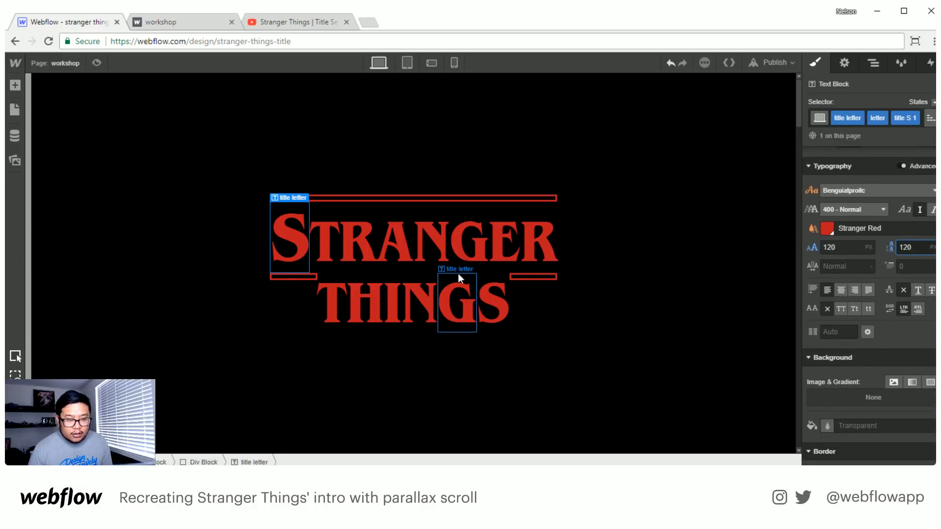
{"action": "left_click", "coordinate": [436, 202]}
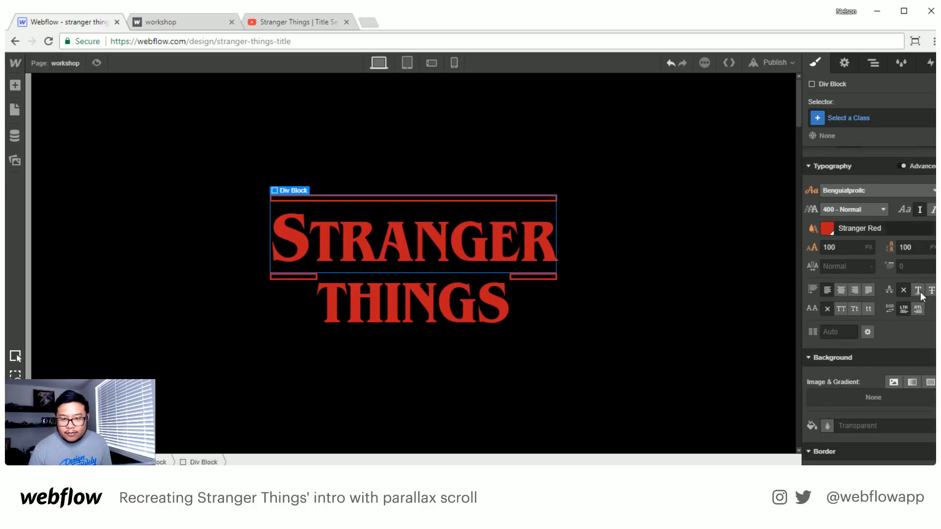
{"action": "scroll", "coordinate": [901, 340], "scroll_direction": "up", "scroll_amount": 4}
{"action": "left_click", "coordinate": [850, 117]}
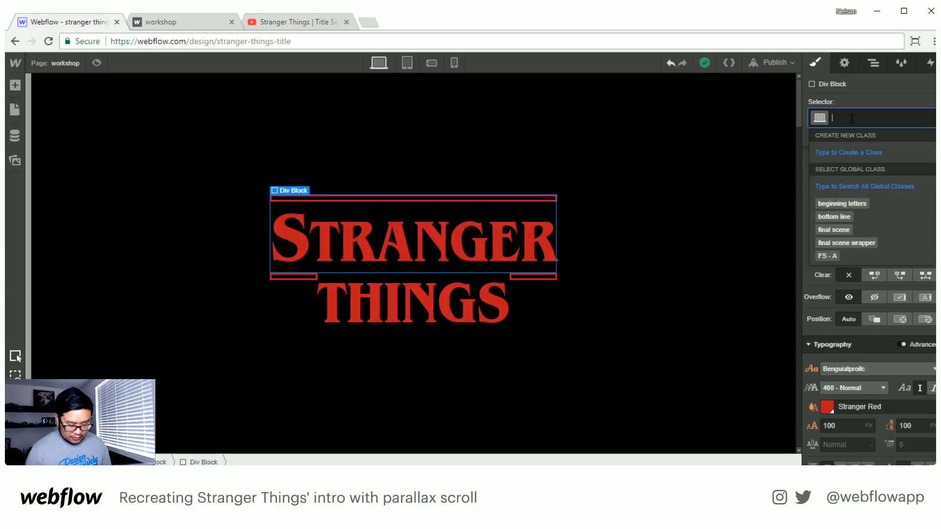
{"action": "type", "text": "title flex"}
{"action": "key", "text": "Return"}
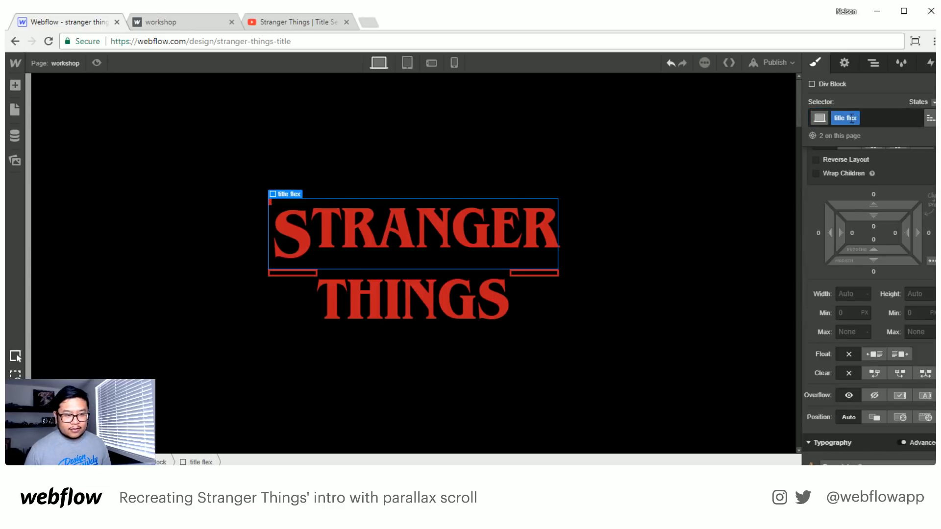
{"action": "left_click", "coordinate": [269, 201]}
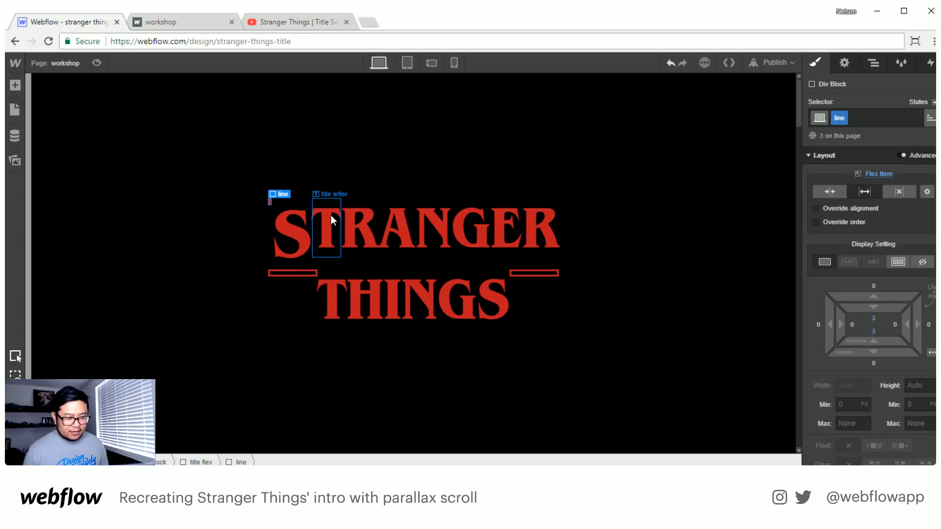
{"action": "key", "text": "ctrl+z"}
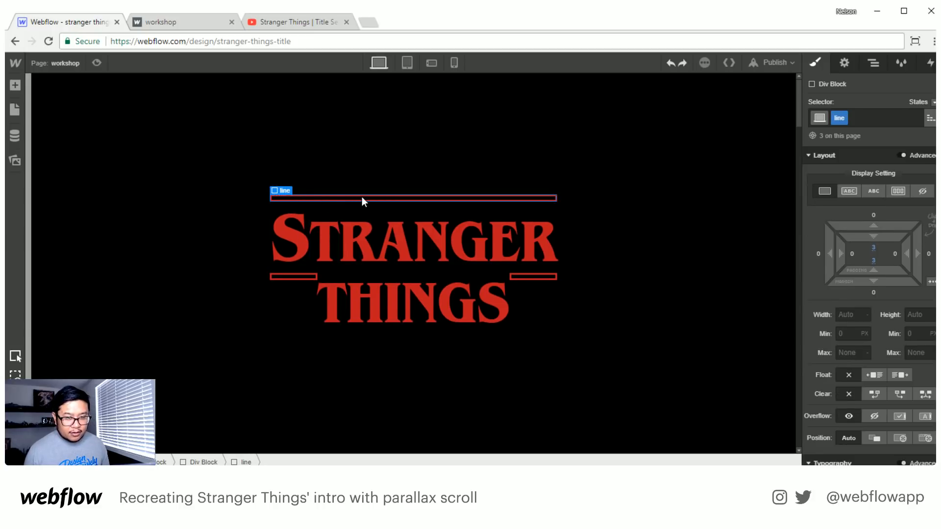
- Try adjusting the bottom and top margins of the first S of STRANGER, and undo both changes
{"action": "left_click", "coordinate": [293, 227]}
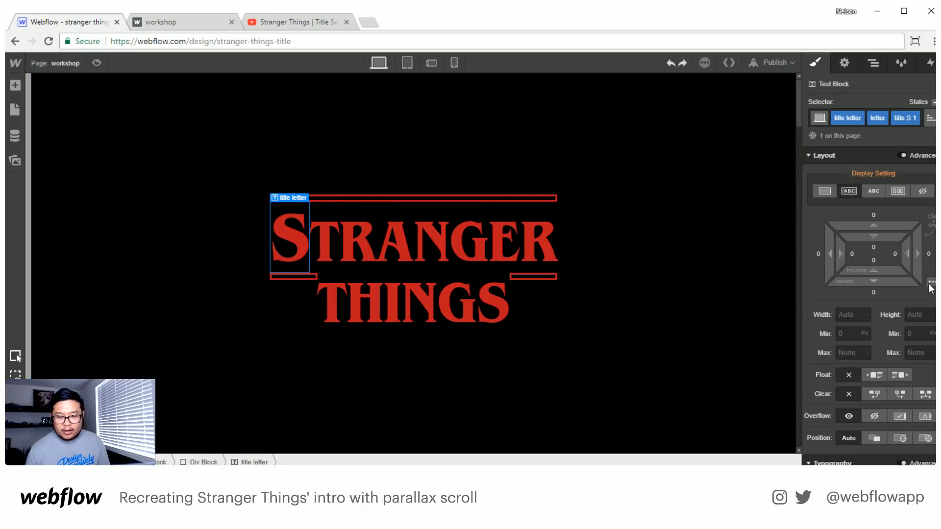
{"action": "left_click_drag", "start_coordinate": [873, 281], "coordinate": [871, 258]}
{"action": "key", "text": "ctrl+z"}
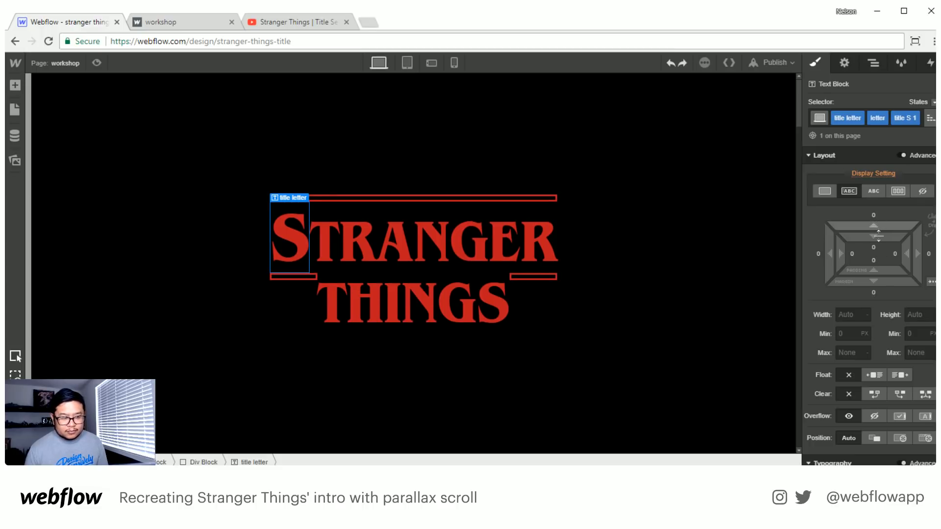
{"action": "left_click_drag", "start_coordinate": [877, 226], "coordinate": [878, 250]}
{"action": "key", "text": "ctrl+z"}
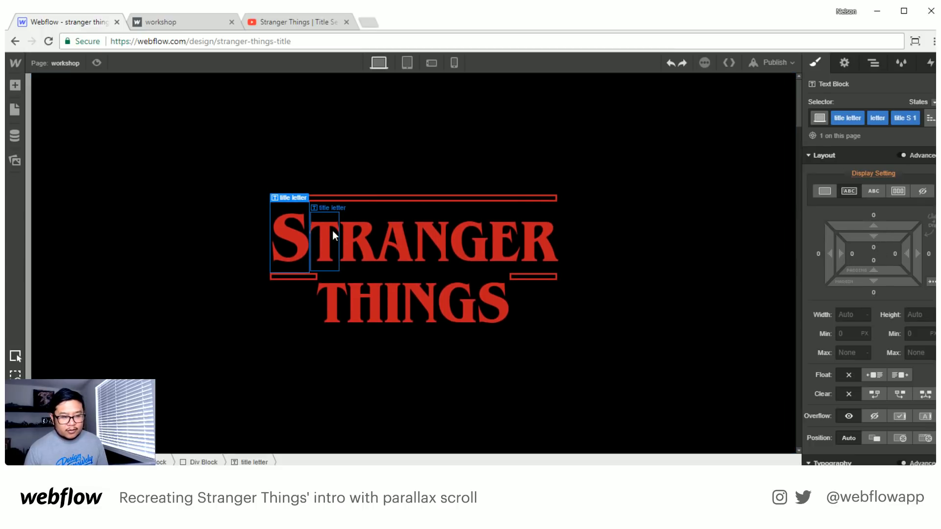
- Add a div block below the top line and nest all eight STRANGER letters inside it
{"action": "left_click", "coordinate": [333, 231]}
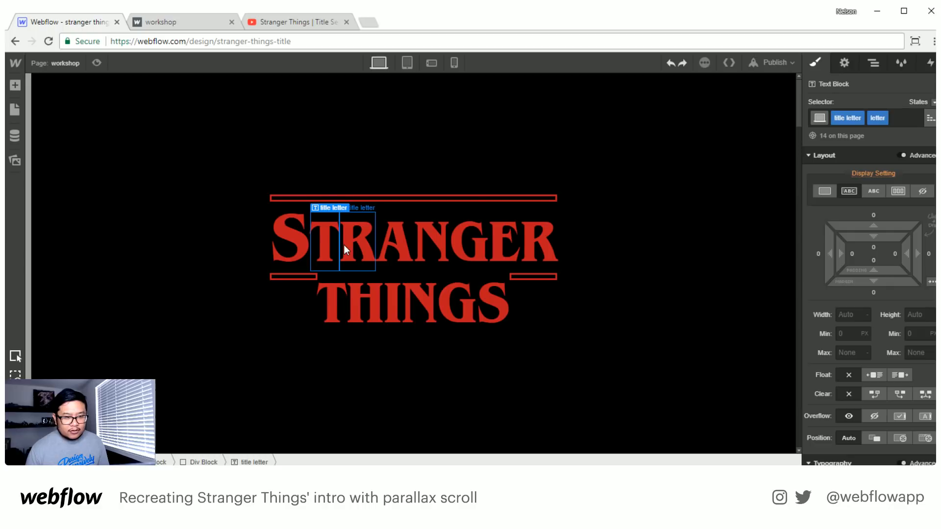
{"action": "left_click", "coordinate": [524, 248]}
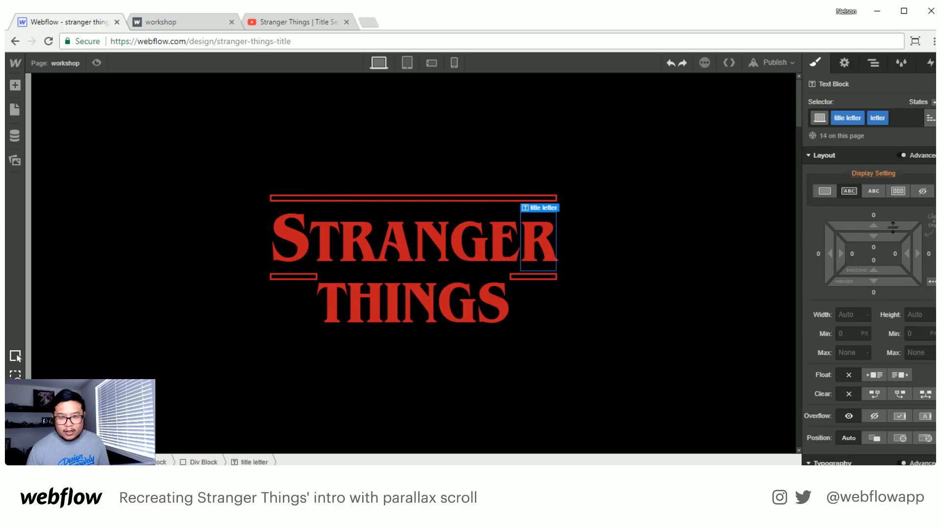
{"action": "left_click", "coordinate": [877, 64]}
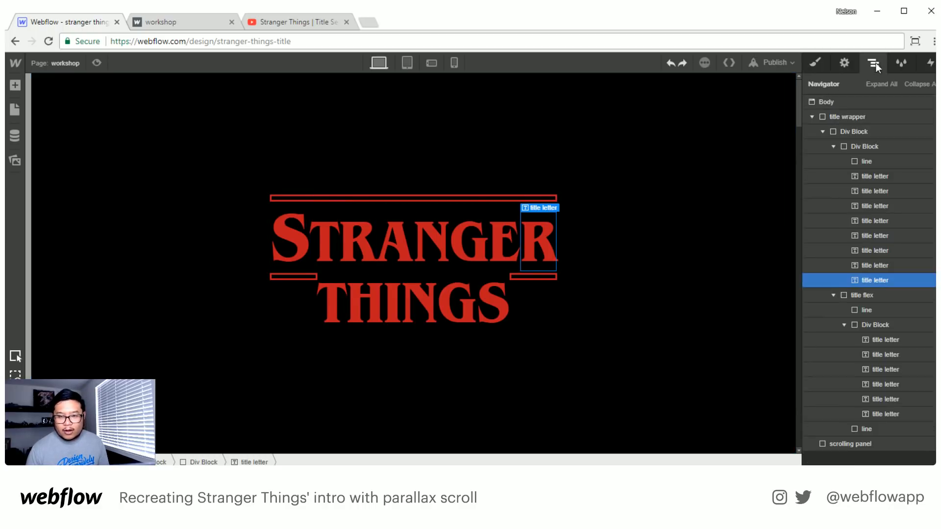
{"action": "left_click", "coordinate": [875, 179]}
{"action": "key", "text": "a"}
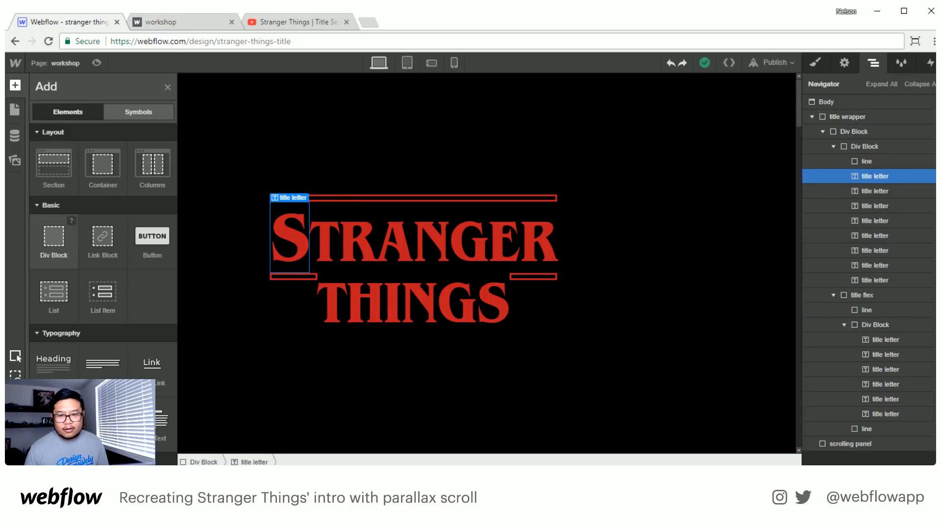
{"action": "left_click", "coordinate": [55, 240]}
{"action": "left_click_drag", "start_coordinate": [877, 178], "coordinate": [881, 291]}
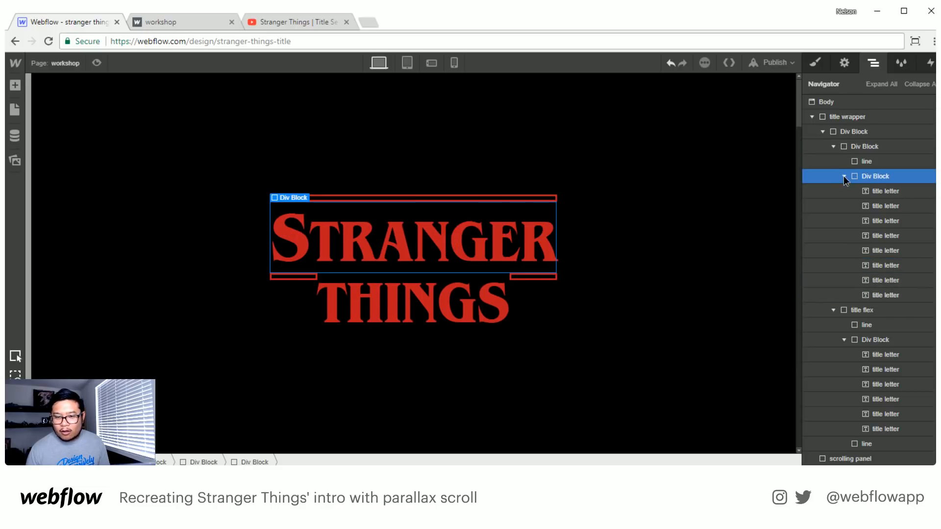
- Apply the "title flex" class to the div block around the STRANGER letters and align its children to the start
{"action": "left_click", "coordinate": [816, 62]}
{"action": "left_click", "coordinate": [869, 118]}
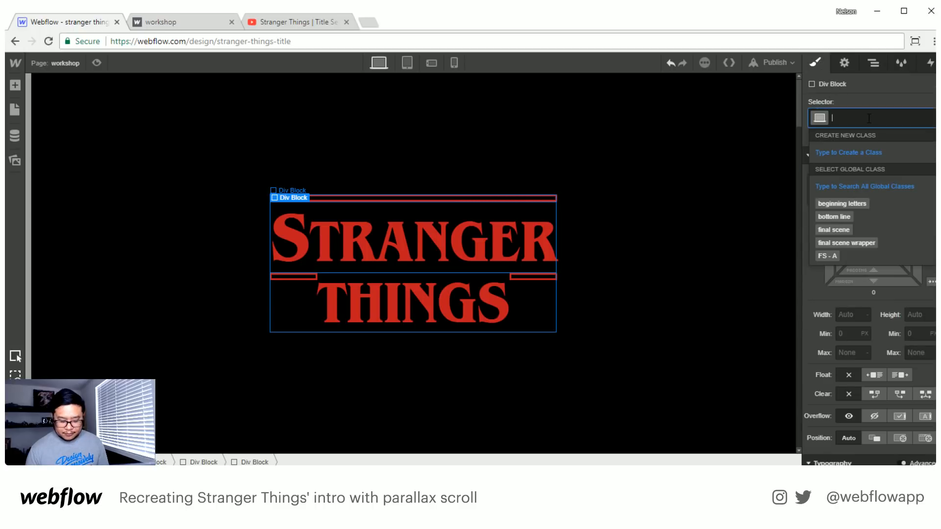
{"action": "type", "text": "title "}
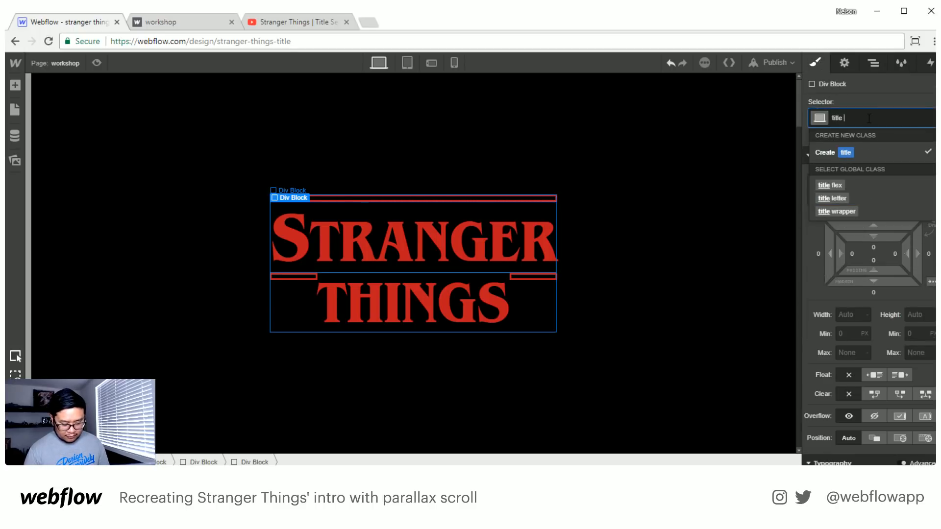
{"action": "type", "text": "flex"}
{"action": "key", "text": "Return"}
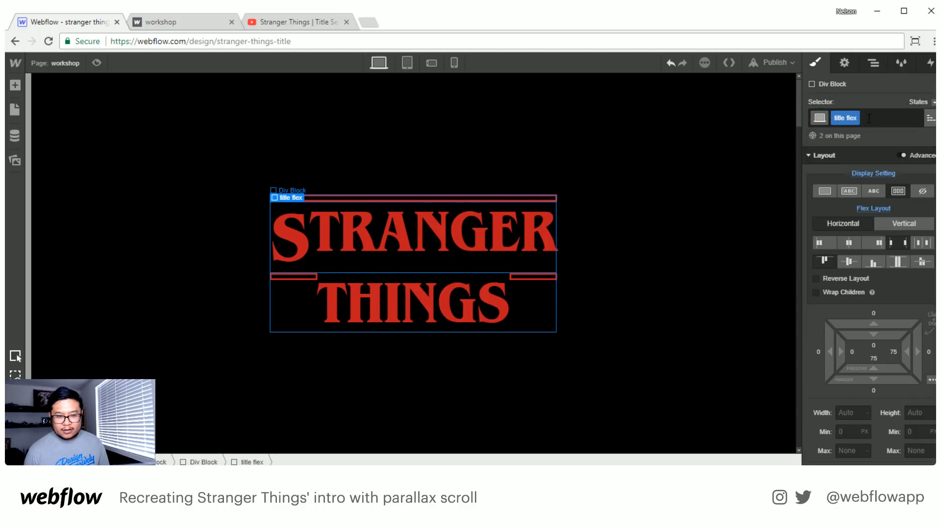
{"action": "left_click", "coordinate": [821, 260]}
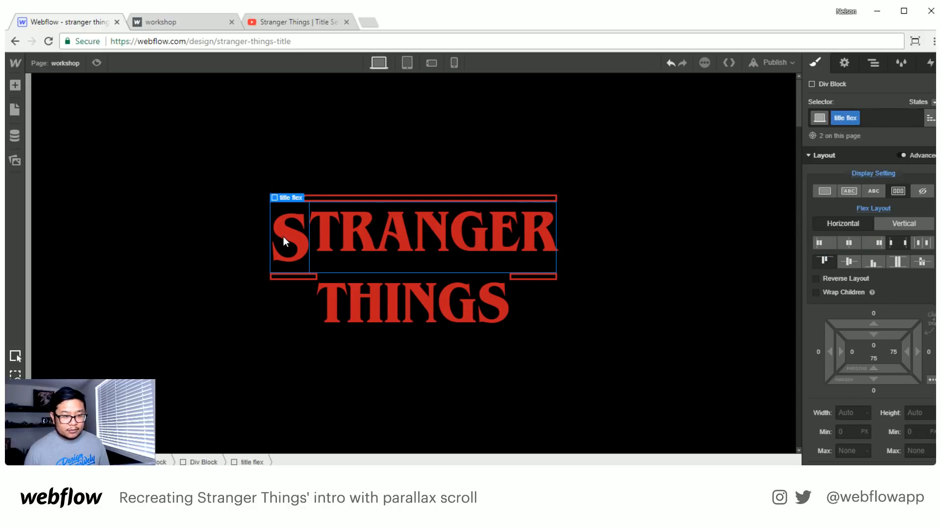
- Reduce the line height of the first S of STRANGER to 114 px
{"action": "left_click", "coordinate": [296, 237]}
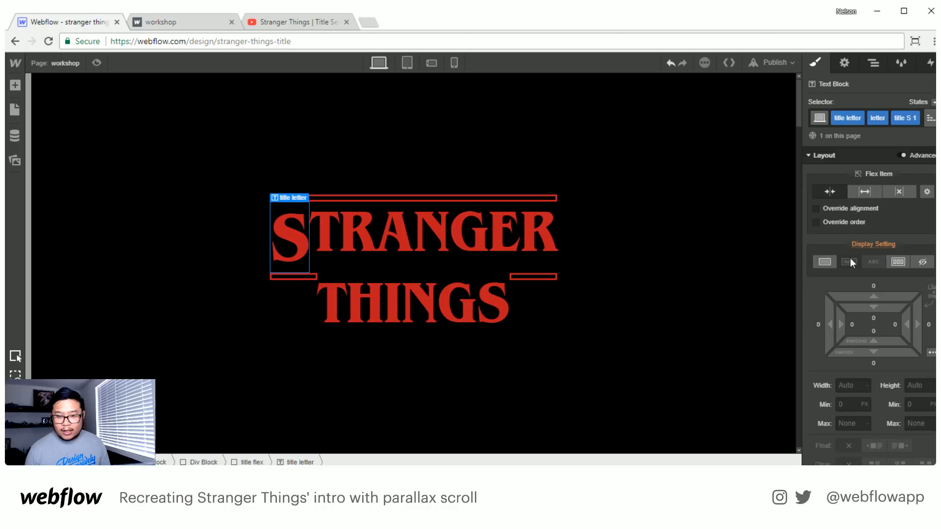
{"action": "scroll", "coordinate": [893, 404], "scroll_direction": "down", "scroll_amount": 5}
{"action": "left_click", "coordinate": [916, 198]}
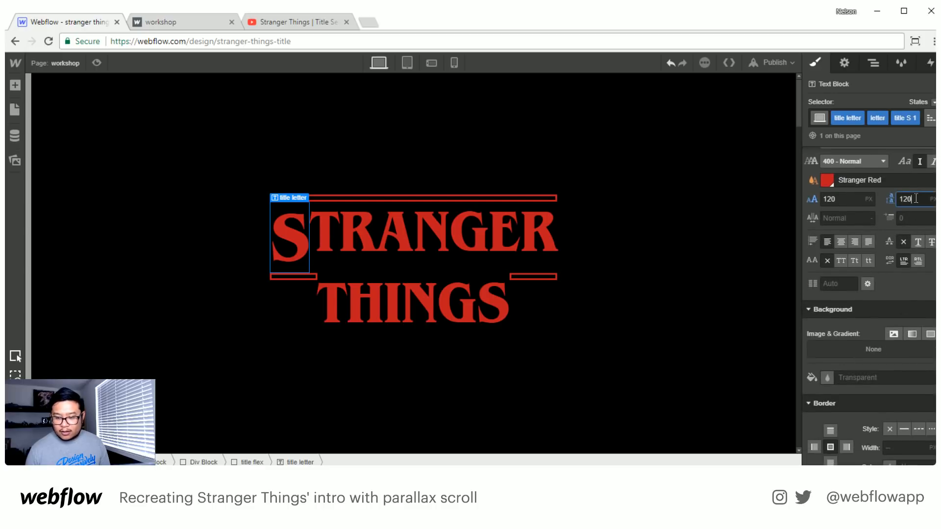
{"action": "key", "text": "Down"}
{"action": "key", "text": "Down"}
{"action": "key", "text": "Down"}
{"action": "key", "text": "Down"}
{"action": "key", "text": "Down"}
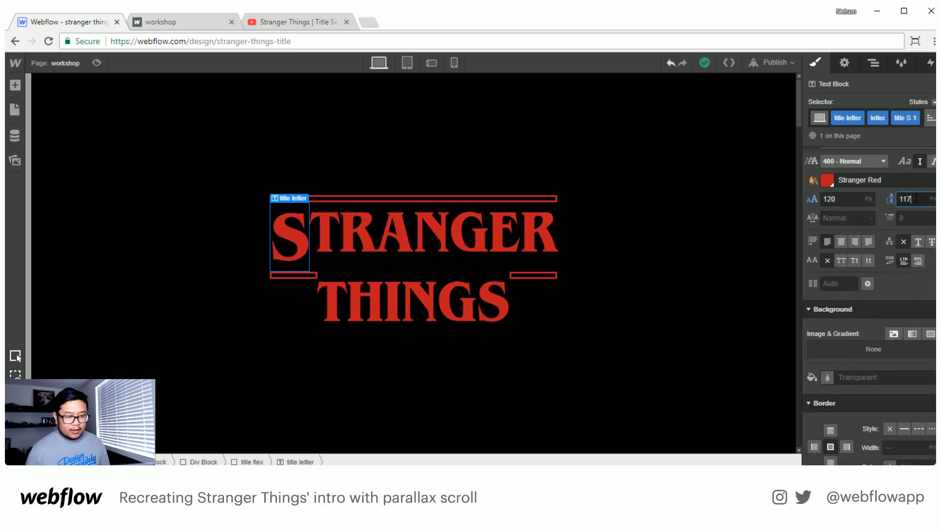
{"action": "key", "text": "Down"}
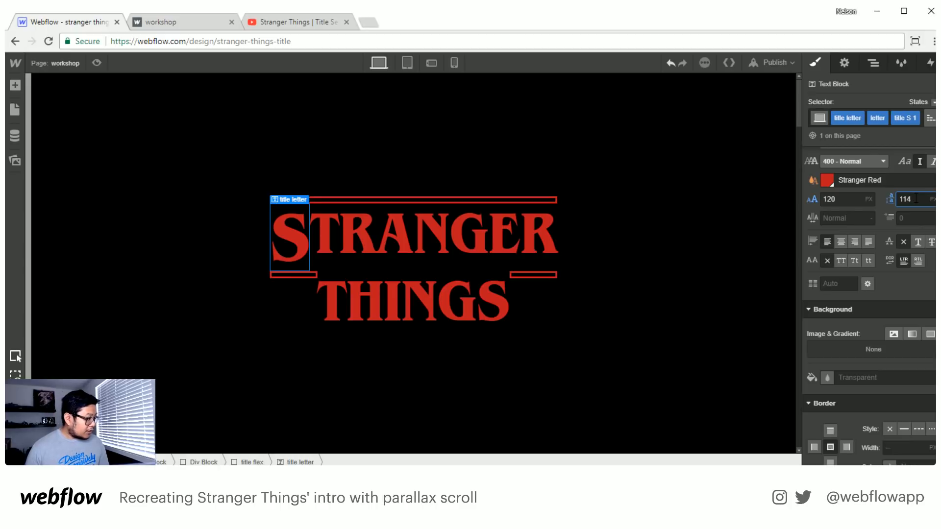
- Add the combo class "title R" to the last R of STRANGER
{"action": "left_click", "coordinate": [546, 228]}
{"action": "left_click", "coordinate": [900, 118]}
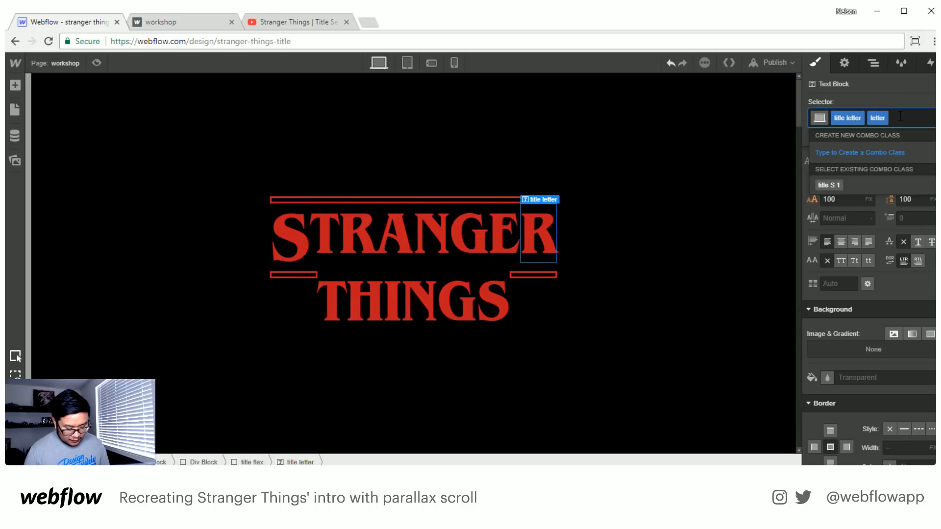
{"action": "type", "text": "title"}
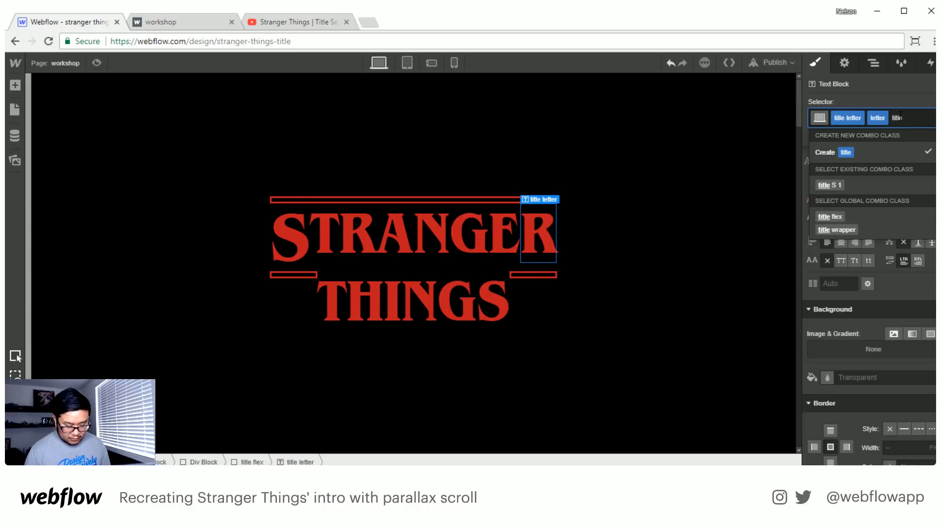
{"action": "type", "text": " R"}
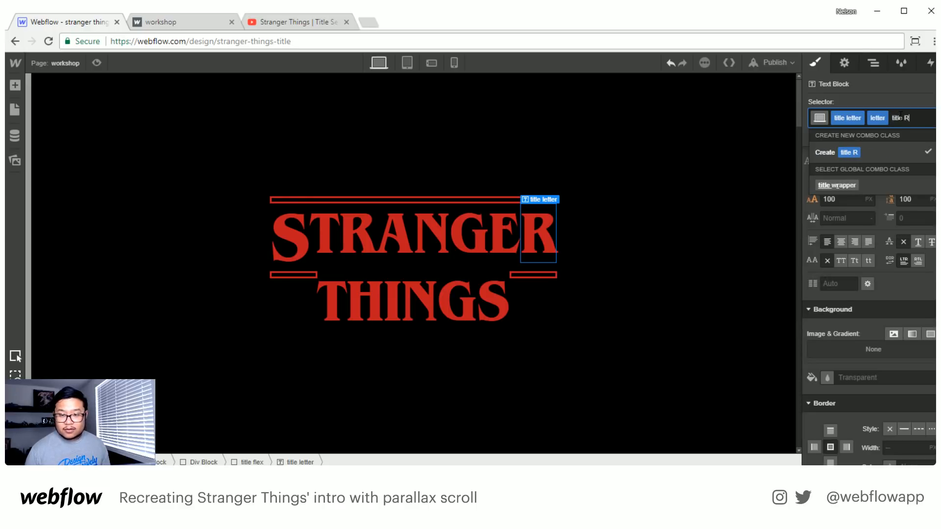
{"action": "key", "text": "Return"}
- Set the last R of STRANGER to a font size of 120 px and a line height of 112 px
{"action": "left_click", "coordinate": [850, 198]}
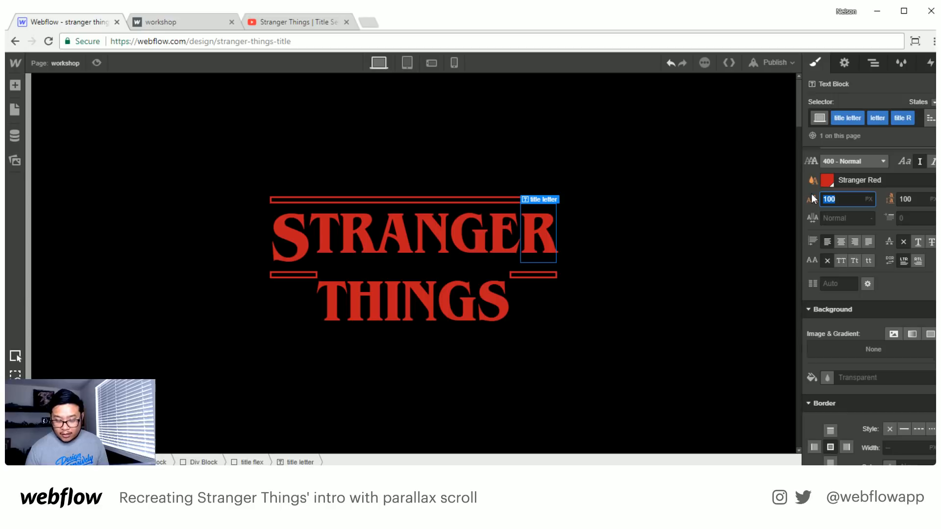
{"action": "type", "text": "120"}
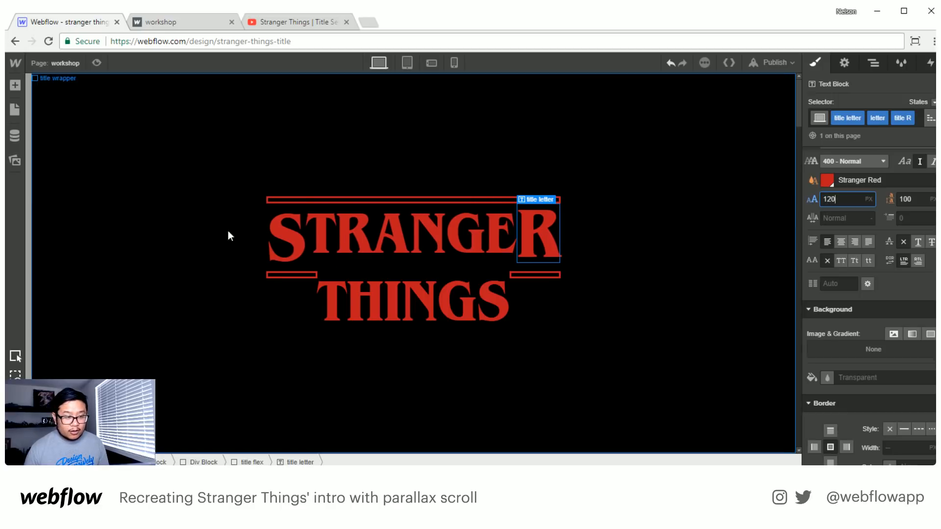
{"action": "left_click", "coordinate": [292, 229]}
{"action": "left_click", "coordinate": [541, 240]}
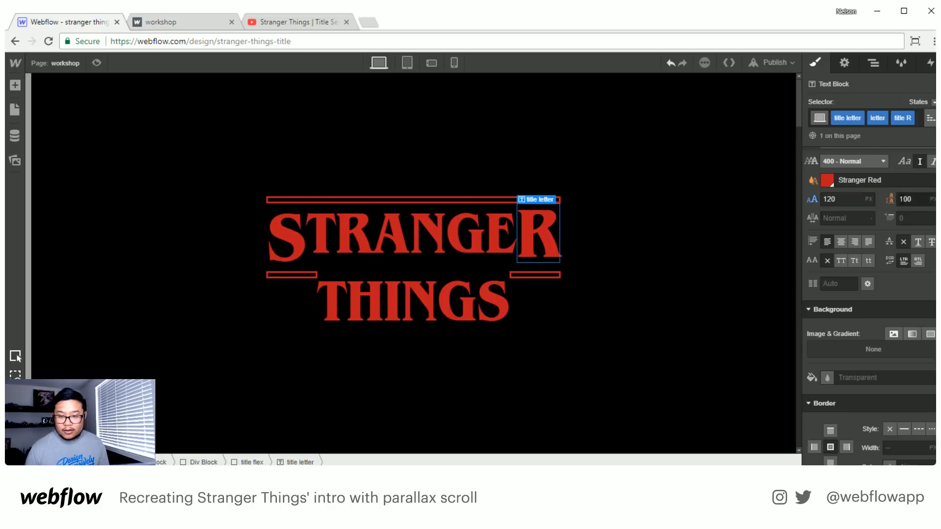
{"action": "left_click", "coordinate": [907, 199]}
{"action": "type", "text": "114"}
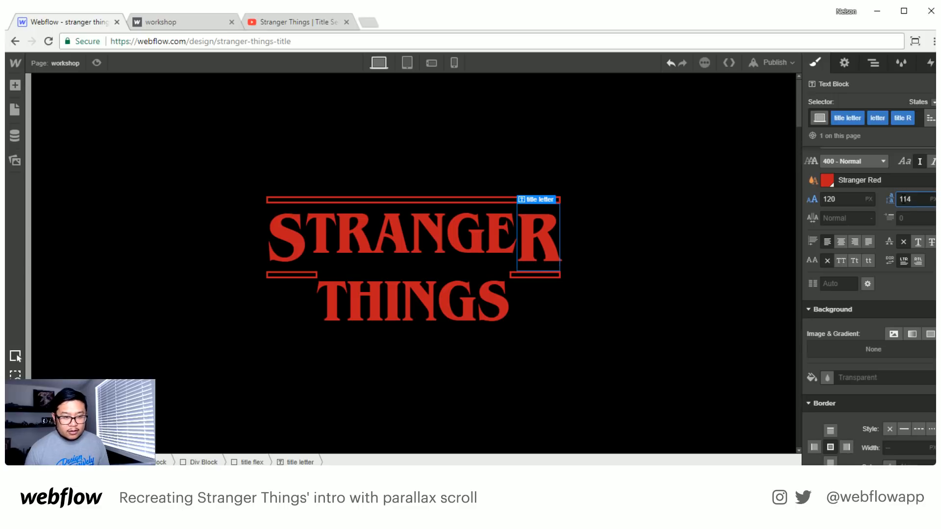
{"action": "key", "text": "Down"}
{"action": "key", "text": "Down"}
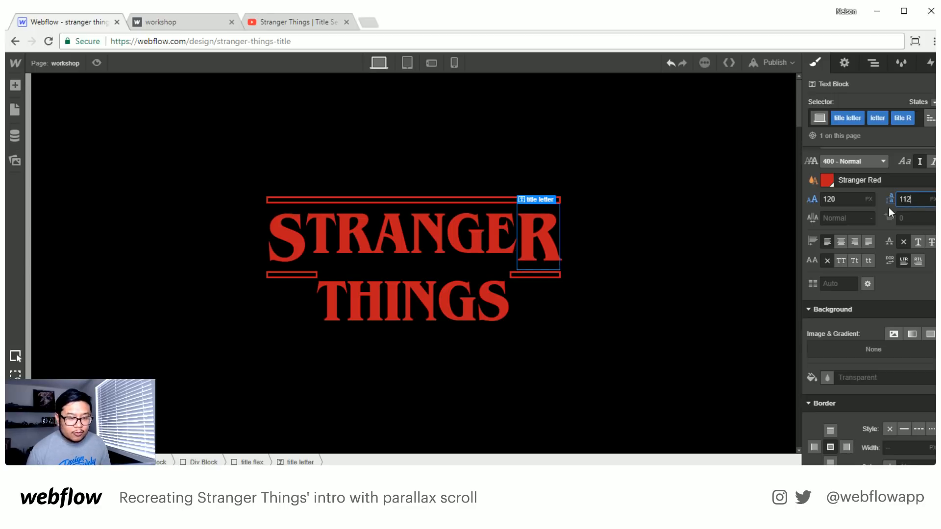
- Set the line height of the first S of STRANGER to 112 px
{"action": "left_click", "coordinate": [275, 240]}
{"action": "left_click", "coordinate": [905, 199]}
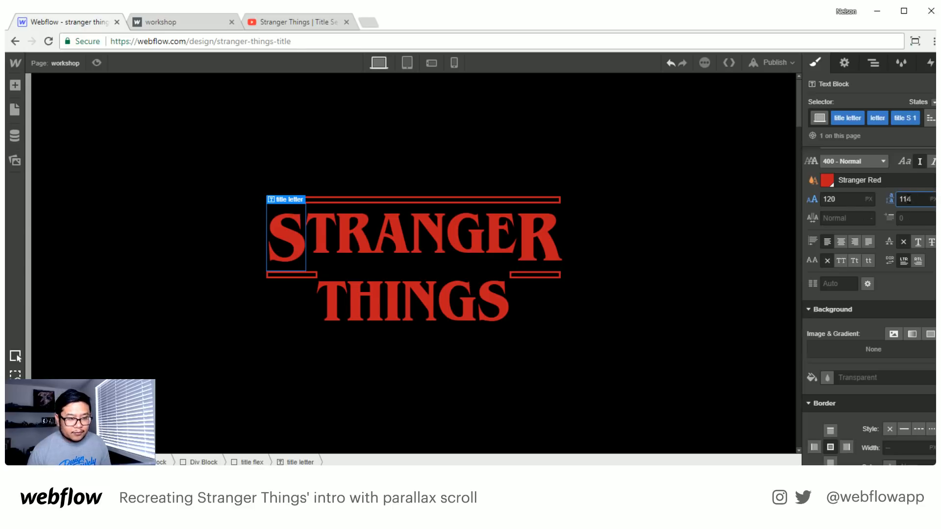
{"action": "key", "text": "Down"}
{"action": "key", "text": "Down"}
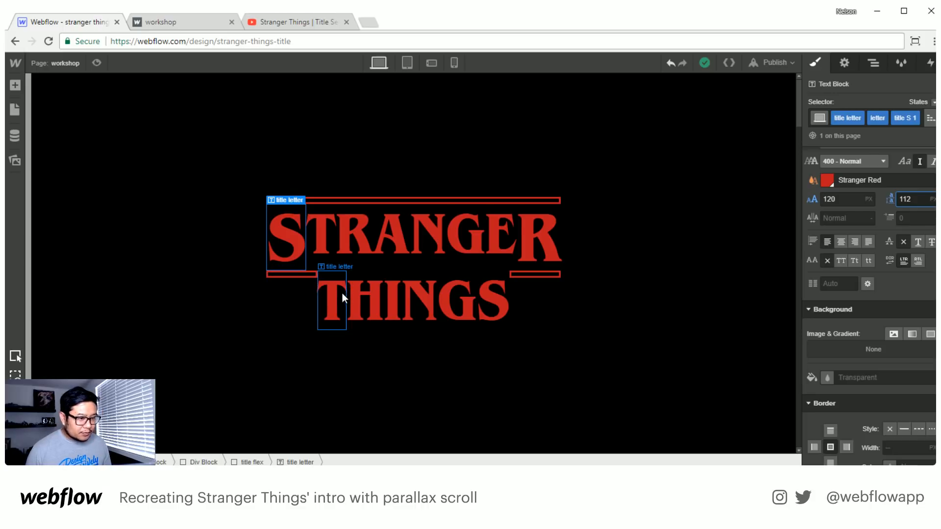
- Give the first S of STRANGER a small negative right margin to tighten the gap to the T
{"action": "left_click", "coordinate": [461, 238]}
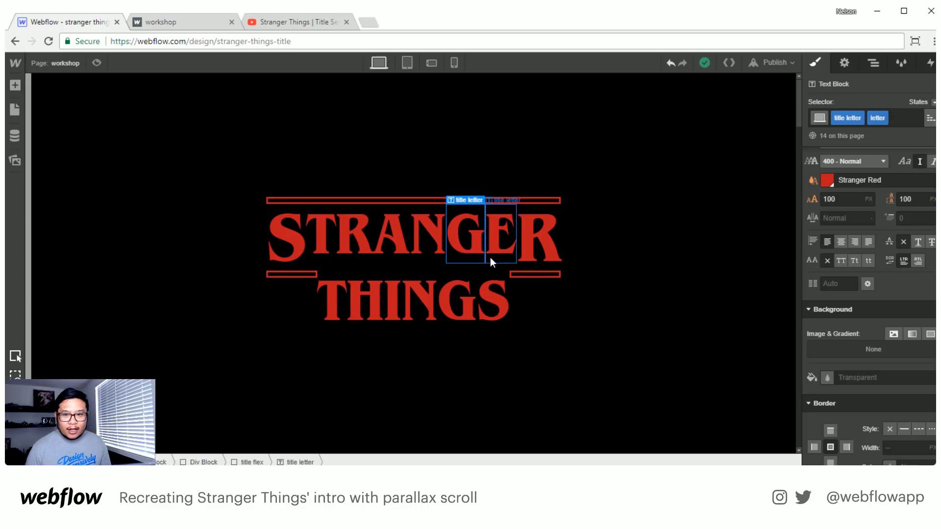
{"action": "left_click", "coordinate": [320, 236]}
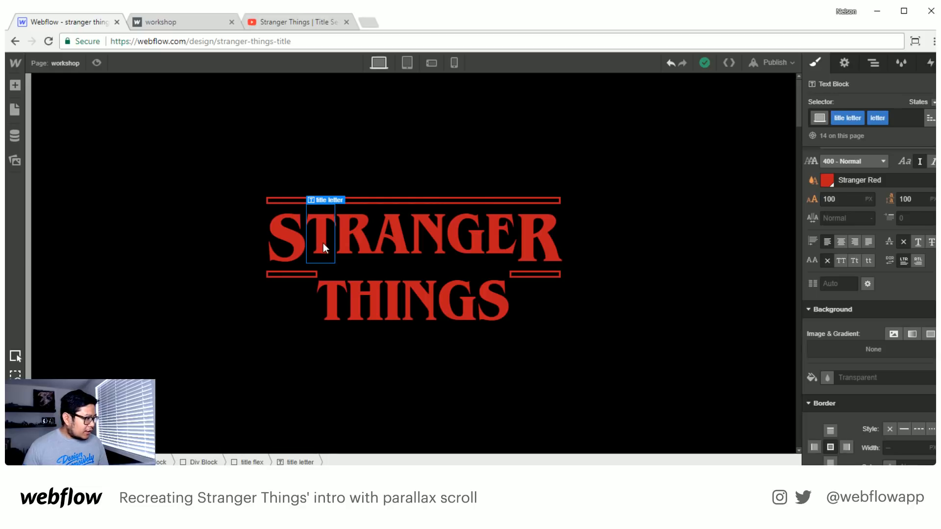
{"action": "left_click", "coordinate": [287, 235]}
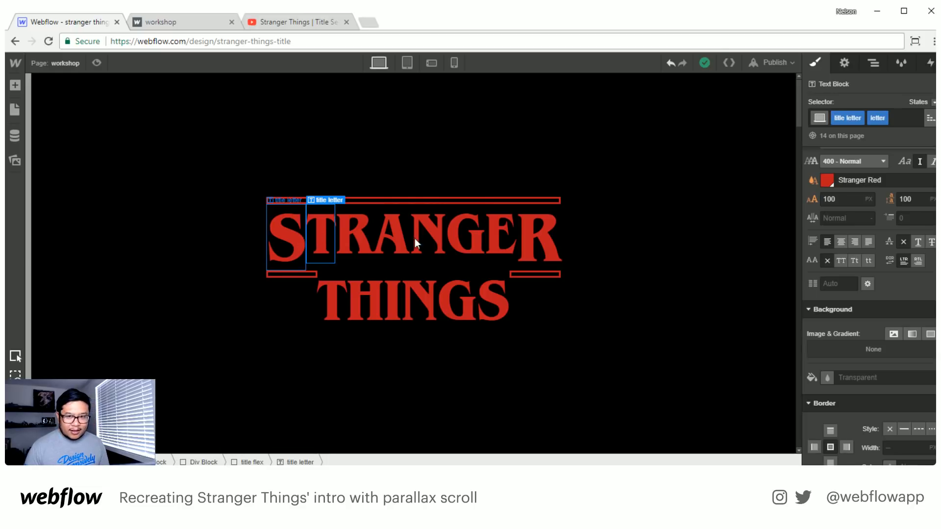
{"action": "scroll", "coordinate": [869, 255], "scroll_direction": "up", "scroll_amount": 5}
{"action": "scroll", "coordinate": [867, 273], "scroll_direction": "up", "scroll_amount": 3}
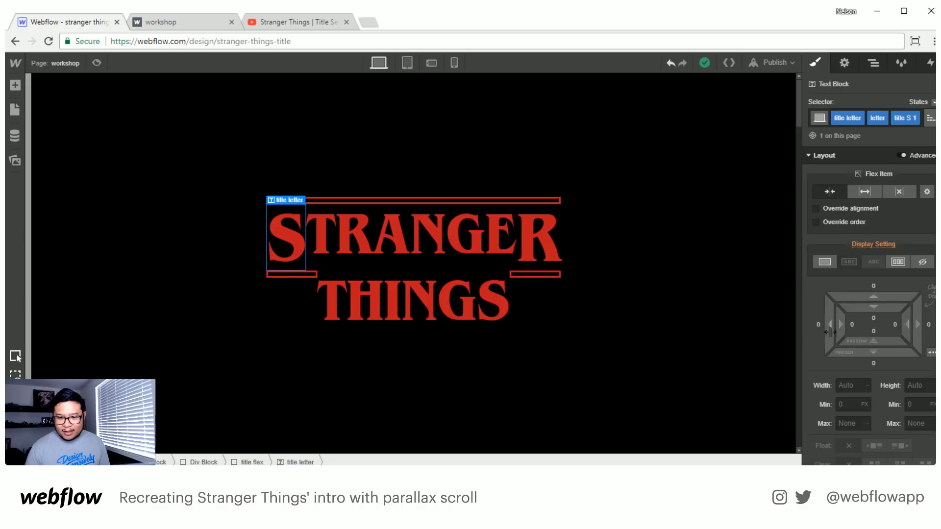
{"action": "left_click_drag", "start_coordinate": [913, 327], "coordinate": [902, 328]}
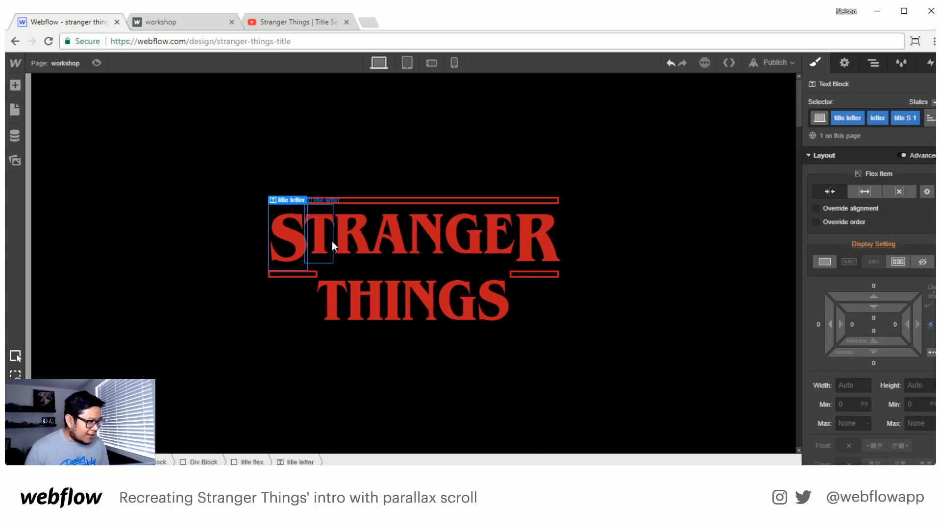
- Add the combo class "title A" to the A of STRANGER and give it a negative left margin and a -8 px right margin
{"action": "left_click", "coordinate": [384, 238]}
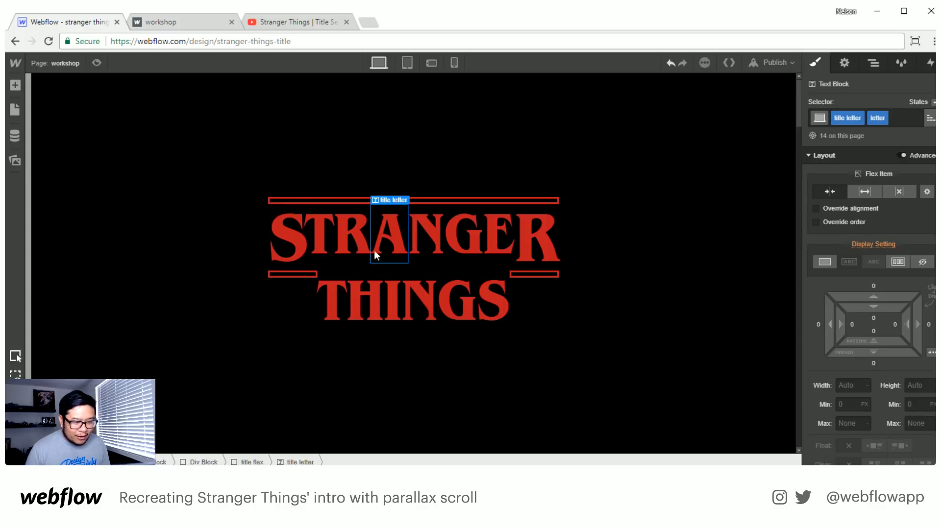
{"action": "left_click", "coordinate": [907, 123]}
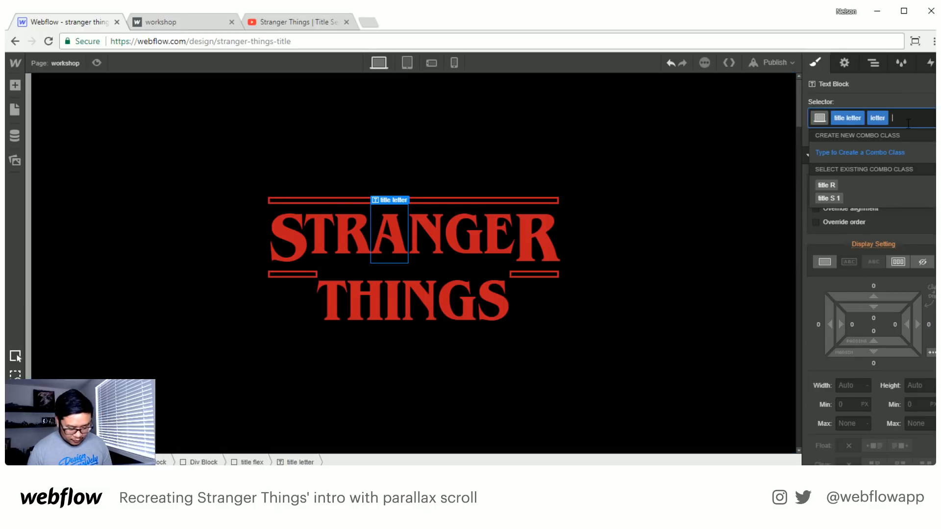
{"action": "type", "text": "title A"}
{"action": "key", "text": "Return"}
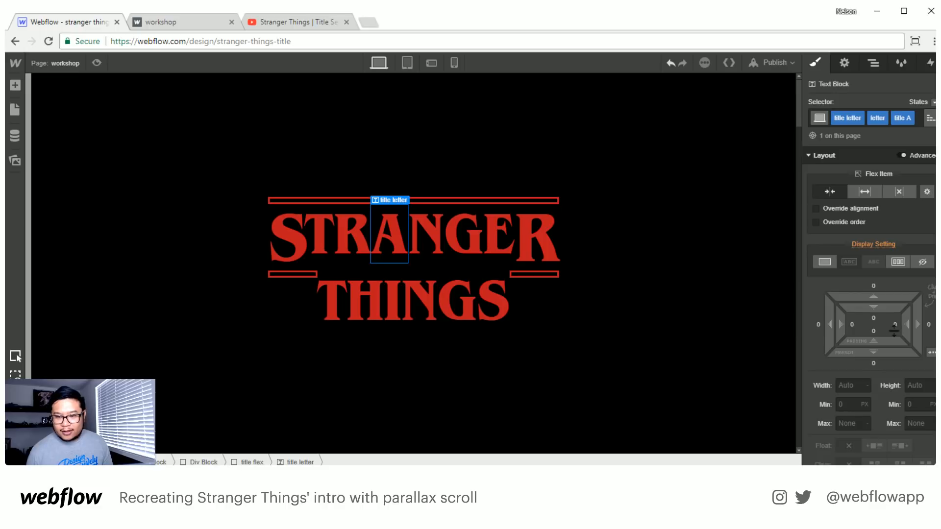
{"action": "left_click_drag", "start_coordinate": [829, 326], "coordinate": [846, 326]}
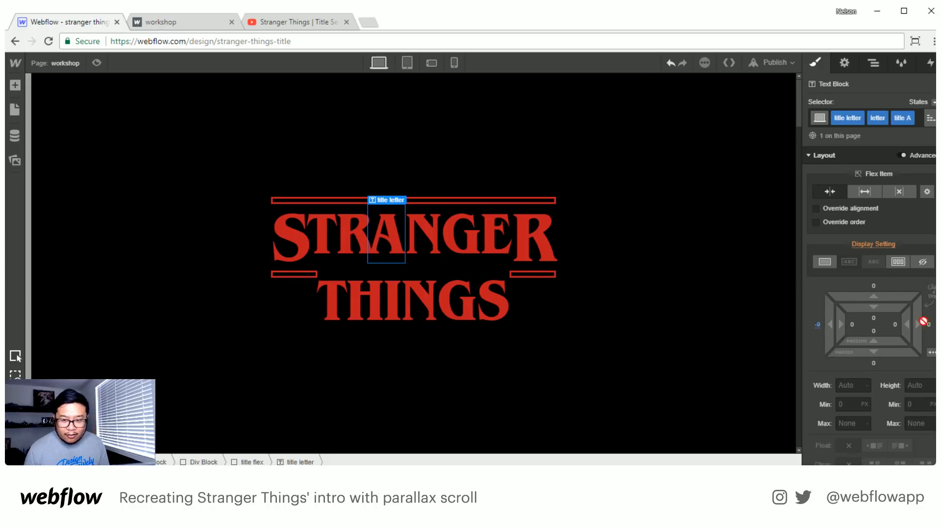
{"action": "left_click_drag", "start_coordinate": [917, 326], "coordinate": [907, 325]}
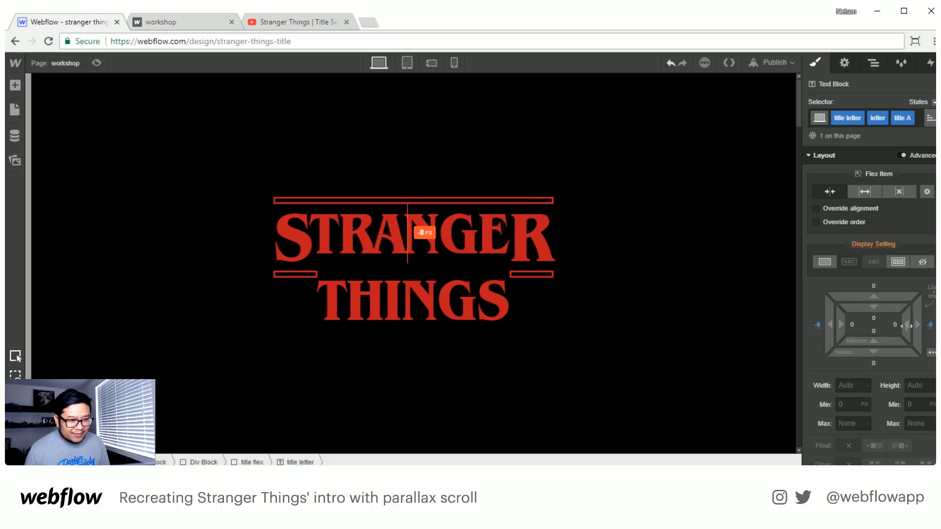
- Add the combo class "title N 1" to the N of STRANGER and give it a -12 px right margin
{"action": "left_click", "coordinate": [424, 233]}
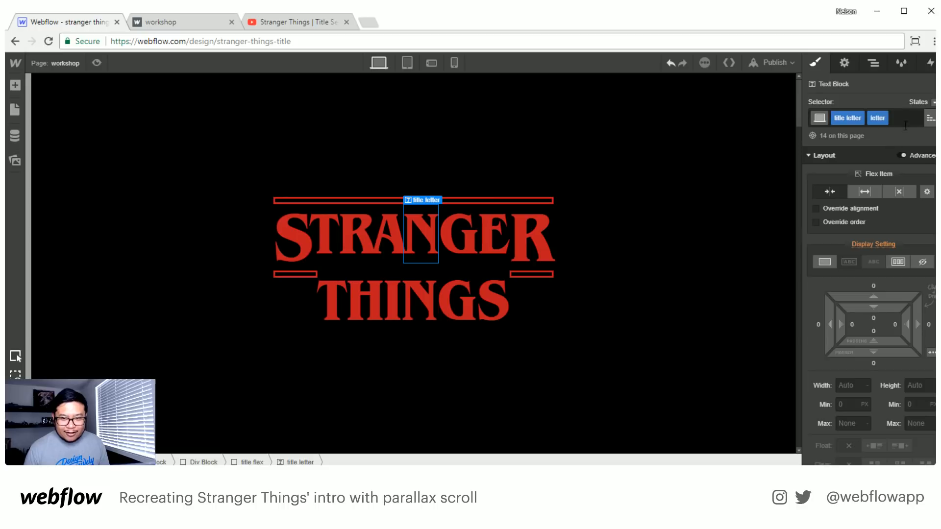
{"action": "left_click", "coordinate": [904, 119]}
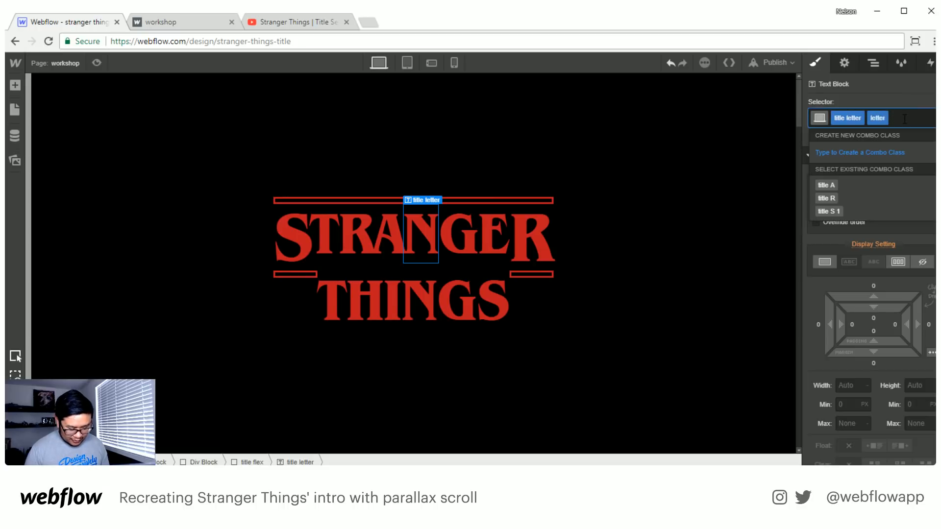
{"action": "type", "text": "title N"}
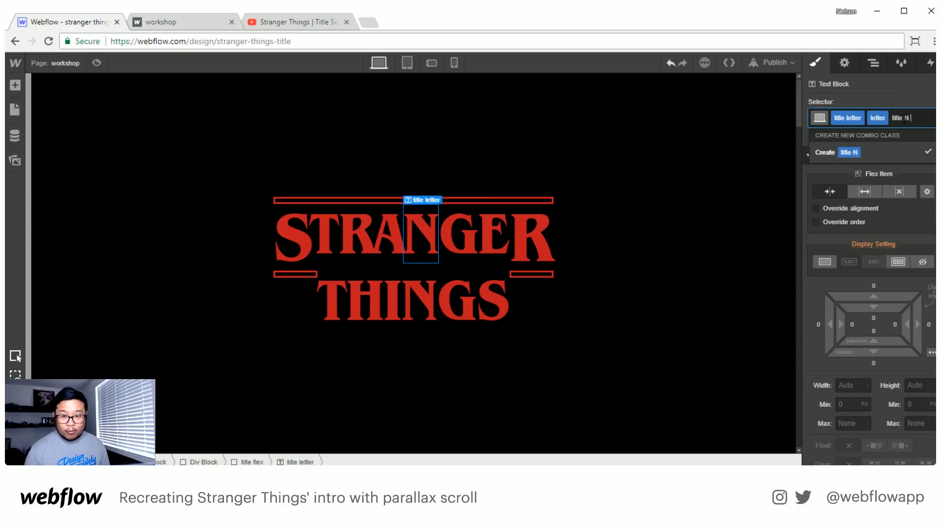
{"action": "type", "text": " 1"}
{"action": "key", "text": "Return"}
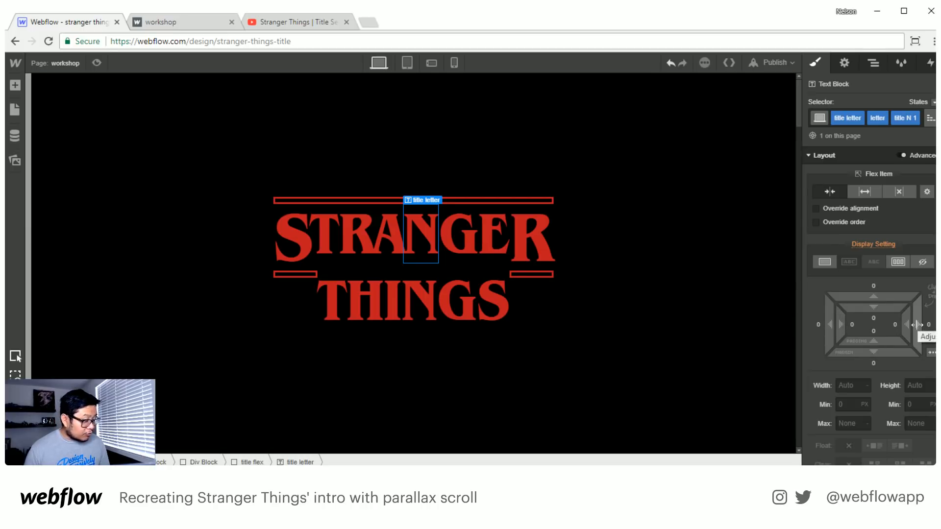
{"action": "left_click_drag", "start_coordinate": [916, 324], "coordinate": [897, 324]}
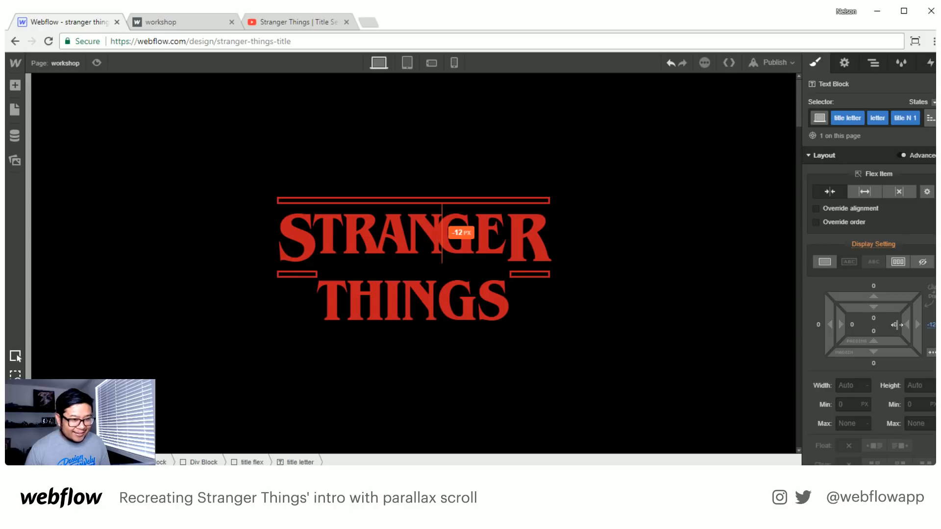
{"action": "left_click_drag", "start_coordinate": [897, 324], "coordinate": [897, 325]}
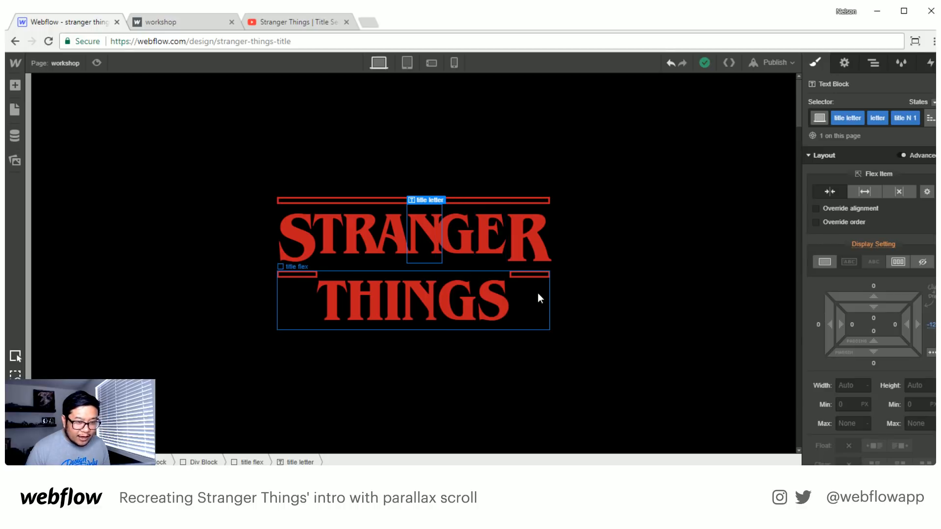
- Add the combo class "title G 1" to the G of STRANGER and give it a -4 px right margin
{"action": "left_click", "coordinate": [459, 241]}
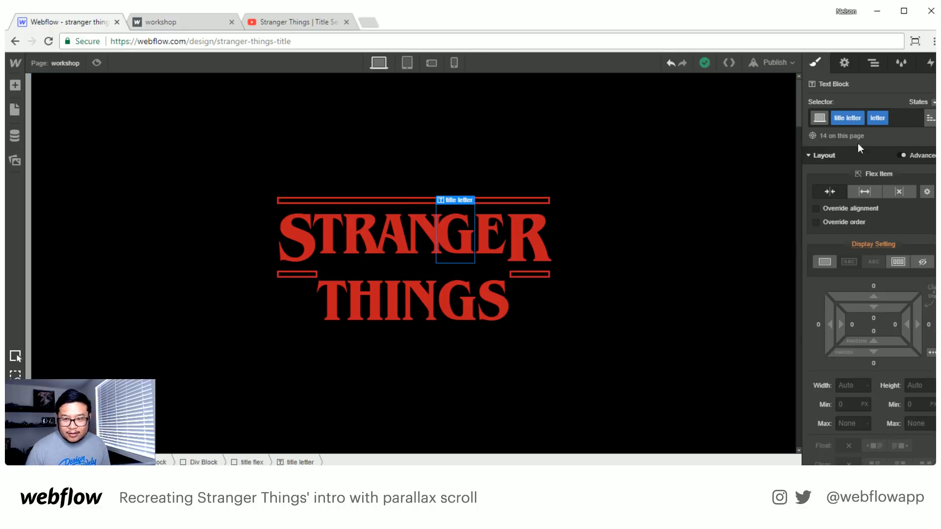
{"action": "left_click", "coordinate": [898, 120]}
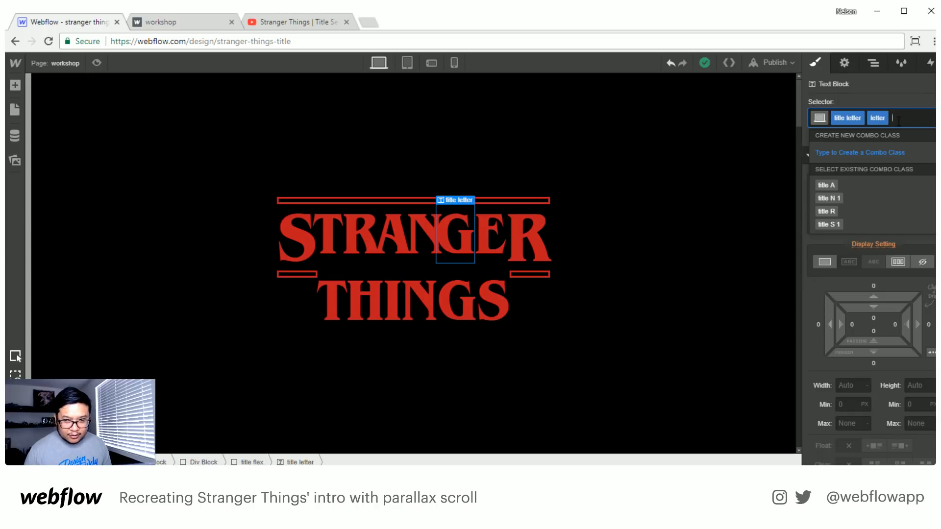
{"action": "type", "text": "title G 1"}
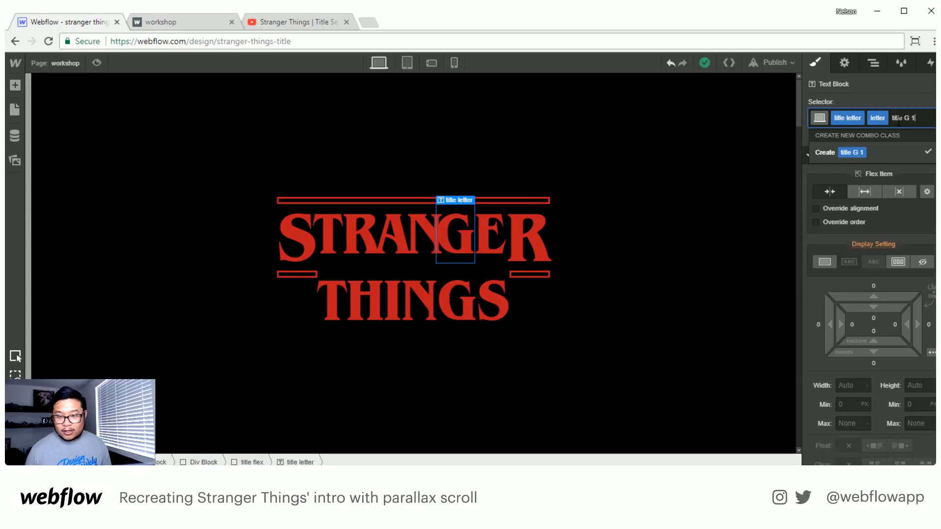
{"action": "key", "text": "Return"}
{"action": "left_click_drag", "start_coordinate": [915, 325], "coordinate": [909, 325]}
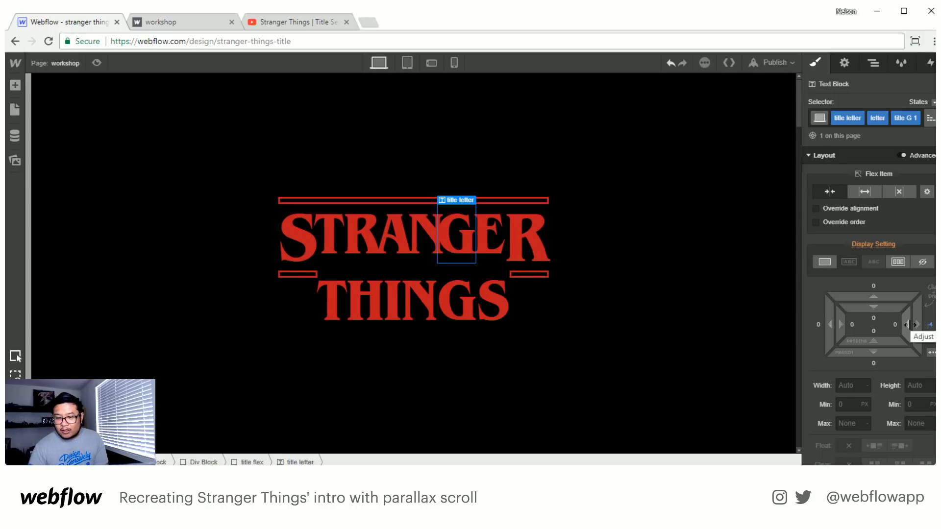
- Try letter spacings of -2 px and -1 px on the E of STRANGER and clear the value again
{"action": "scroll", "coordinate": [884, 388], "scroll_direction": "down", "scroll_amount": 4}
{"action": "scroll", "coordinate": [875, 379], "scroll_direction": "down", "scroll_amount": 2}
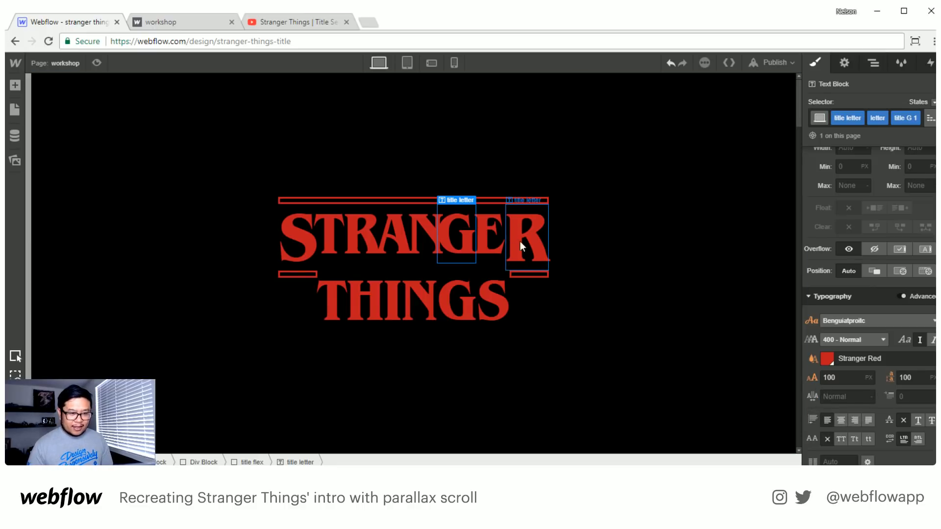
{"action": "left_click", "coordinate": [502, 252]}
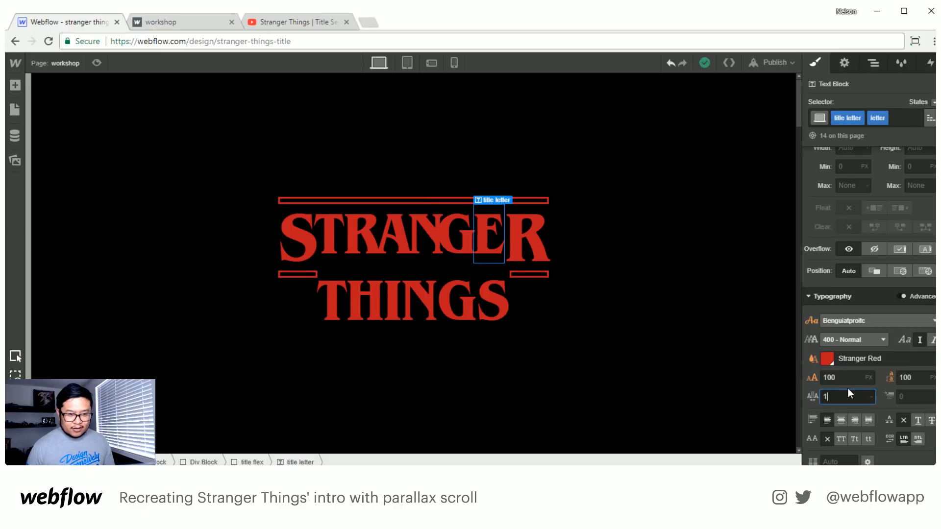
{"action": "key", "text": "Down"}
{"action": "key", "text": "Down"}
{"action": "key", "text": "Down"}
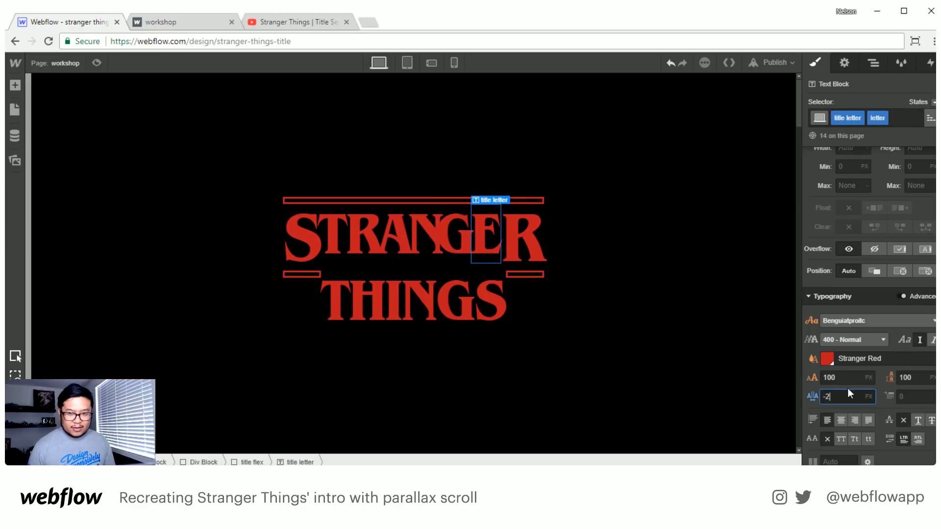
{"action": "key", "text": "Down"}
{"action": "key", "text": "Up"}
{"action": "key", "text": "Up"}
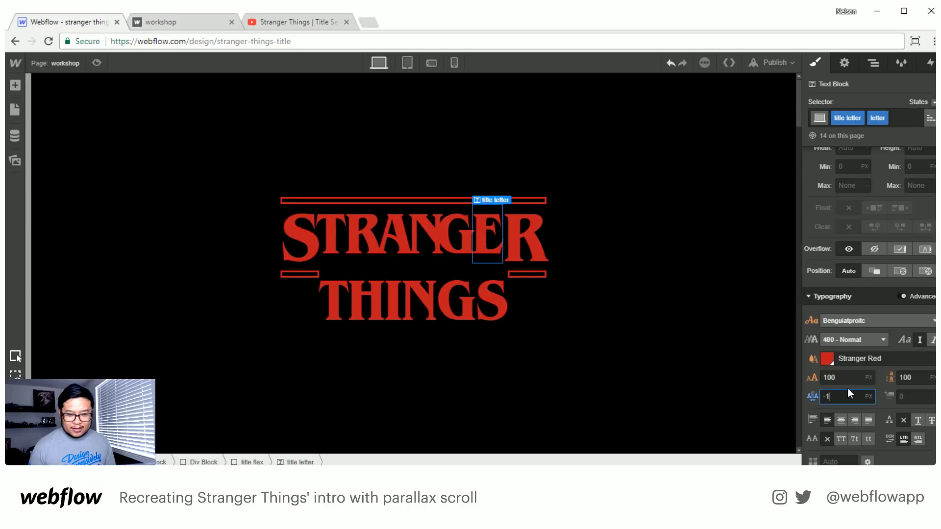
{"action": "key", "text": "BackSpace"}
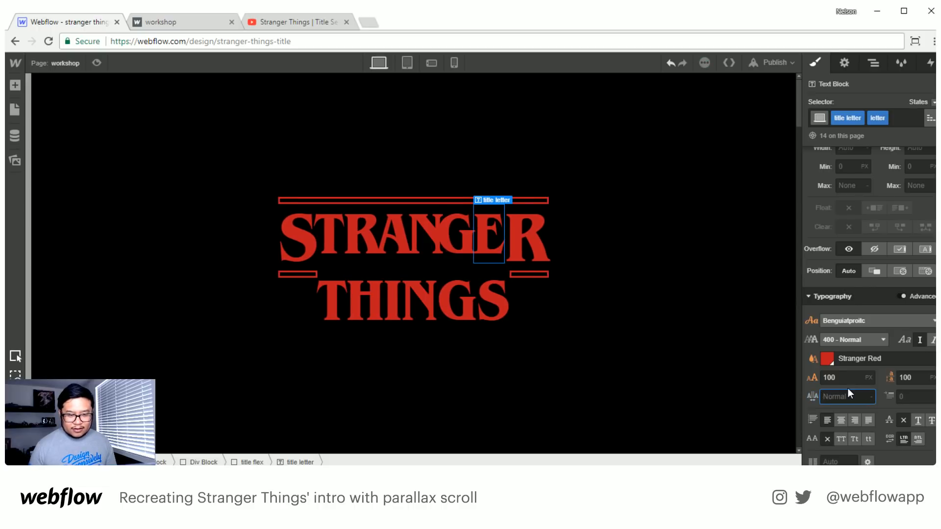
- Give the last R of STRANGER a -6 px left margin to tighten the gap to the E
{"action": "left_click", "coordinate": [530, 243]}
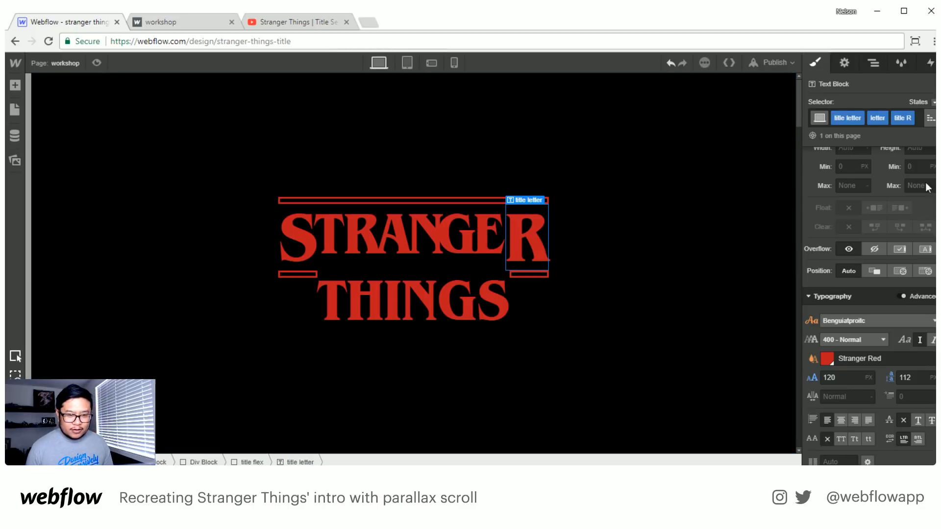
{"action": "scroll", "coordinate": [887, 334], "scroll_direction": "up", "scroll_amount": 3}
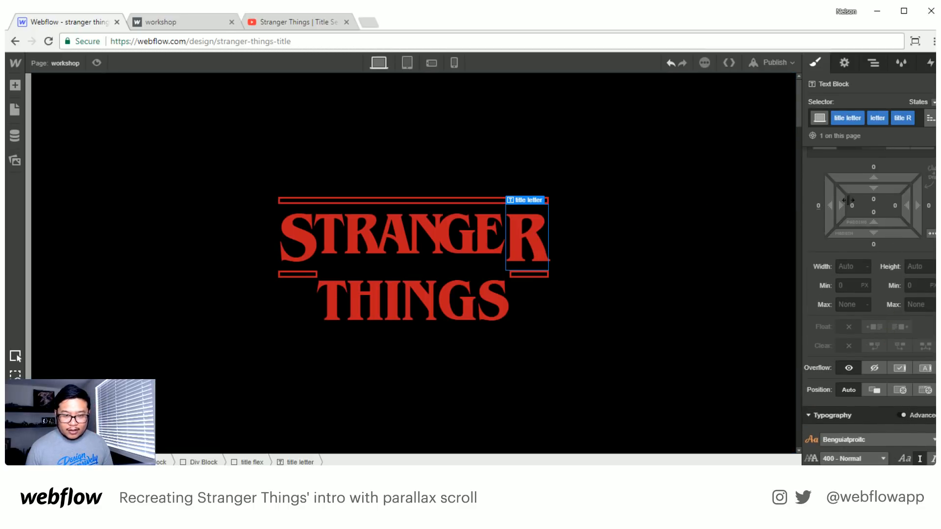
{"action": "left_click_drag", "start_coordinate": [829, 204], "coordinate": [840, 204]}
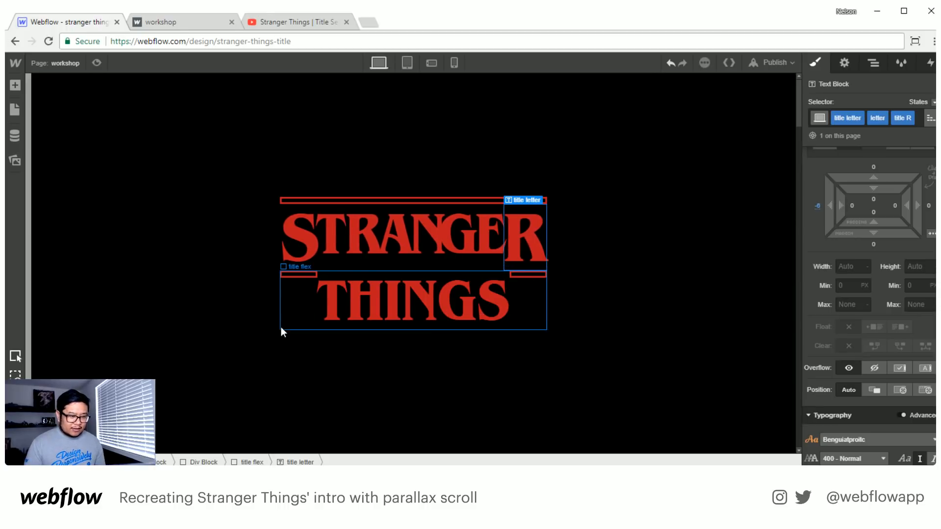
- Add the combo class "title T 2" to the T of THINGS
{"action": "left_click", "coordinate": [337, 293]}
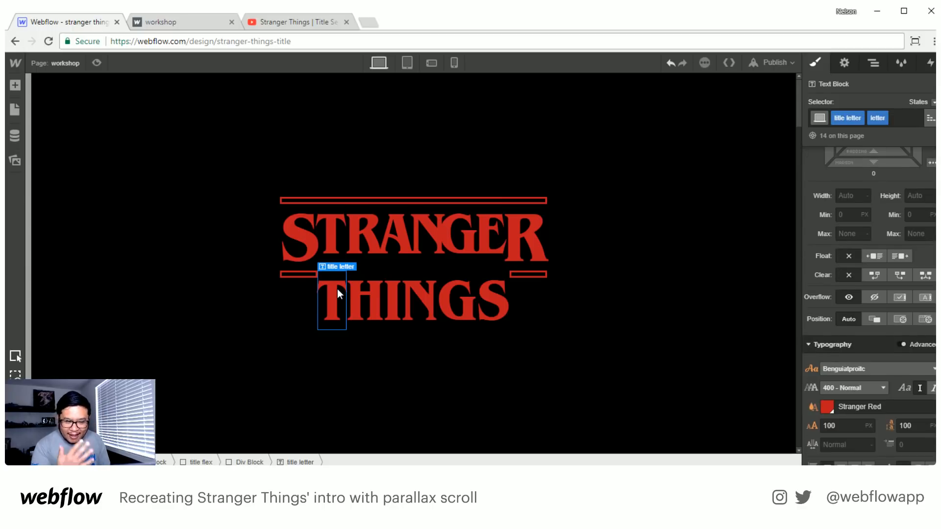
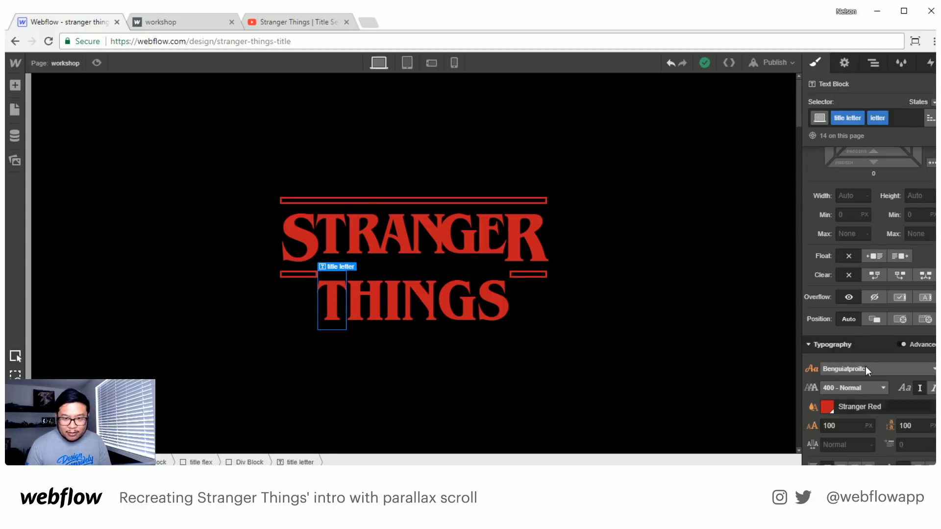
{"action": "left_click", "coordinate": [902, 118]}
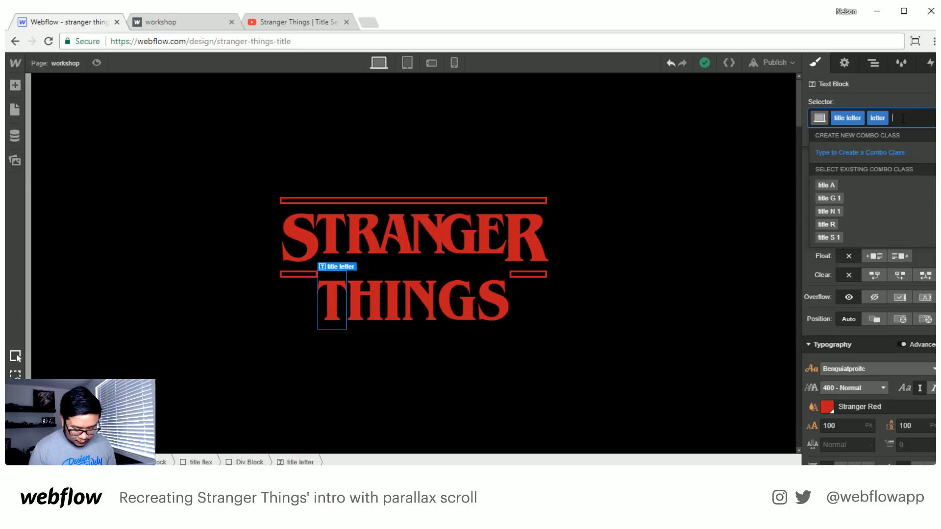
{"action": "type", "text": "title"}
{"action": "key", "text": "BackSpace"}
{"action": "key", "text": "BackSpace"}
{"action": "key", "text": "BackSpace"}
{"action": "key", "text": "BackSpace"}
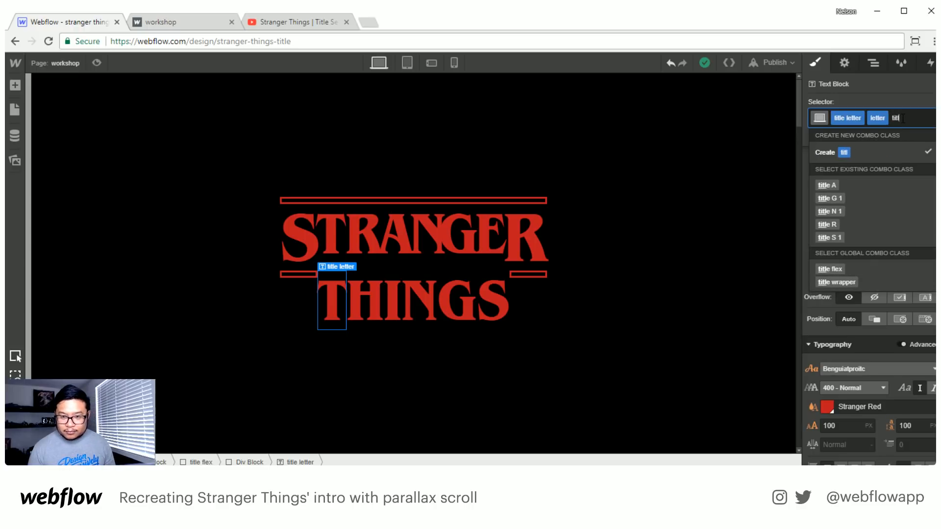
{"action": "type", "text": "i"}
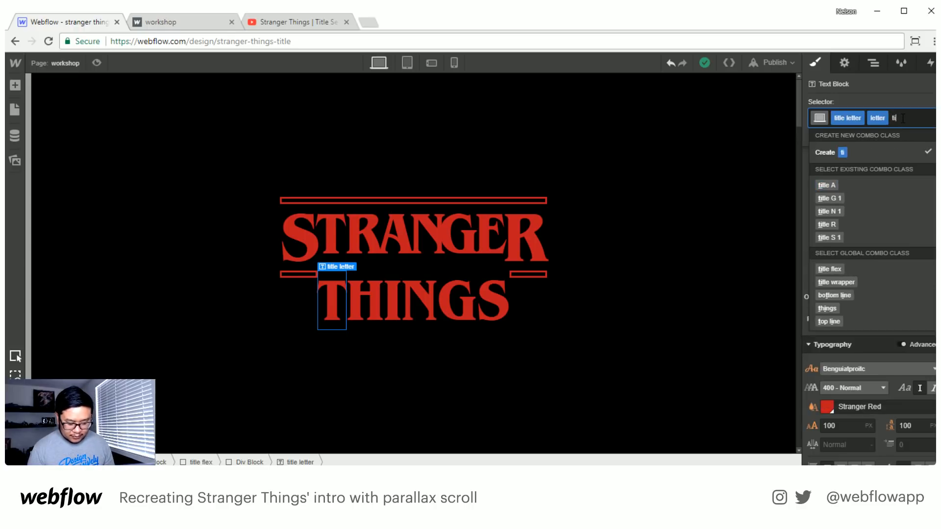
{"action": "type", "text": "tle T"}
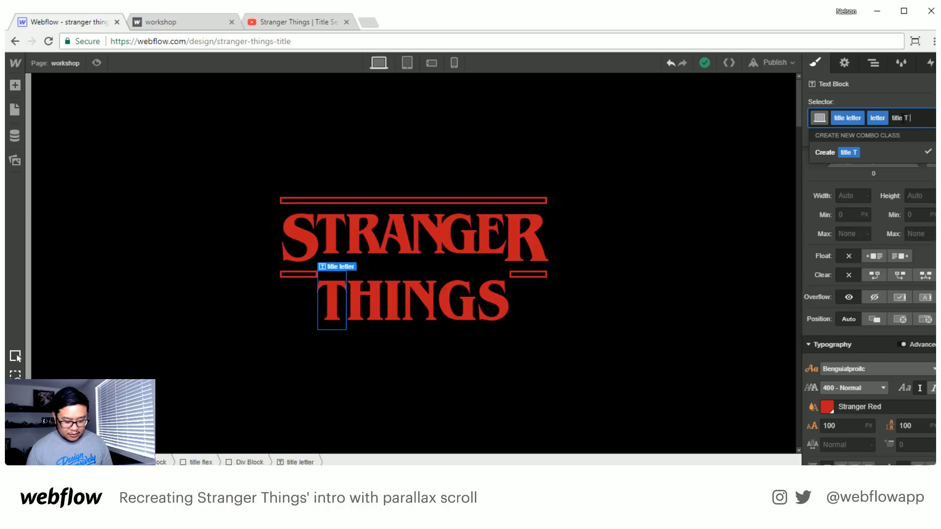
{"action": "type", "text": " 2"}
{"action": "key", "text": "Return"}
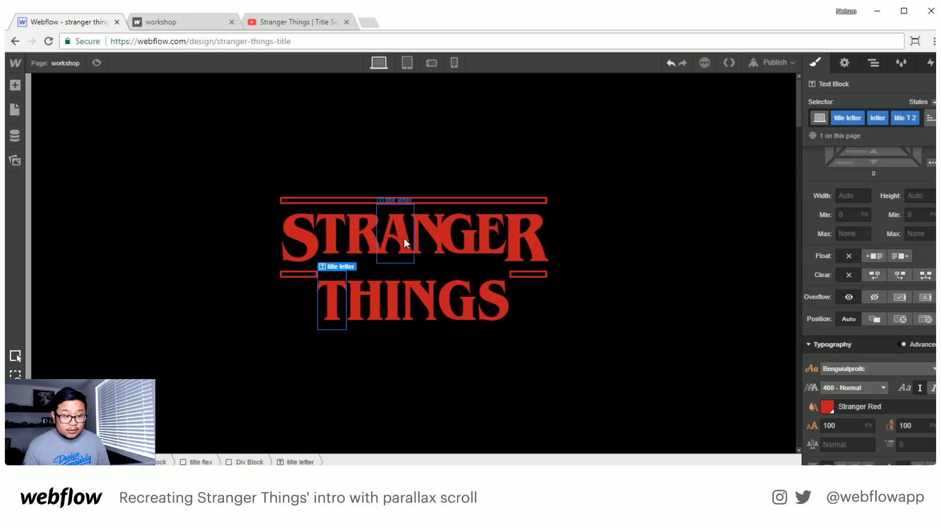
- Give the T of THINGS a -1 px right margin to tighten the gap to the H
{"action": "left_click", "coordinate": [334, 237]}
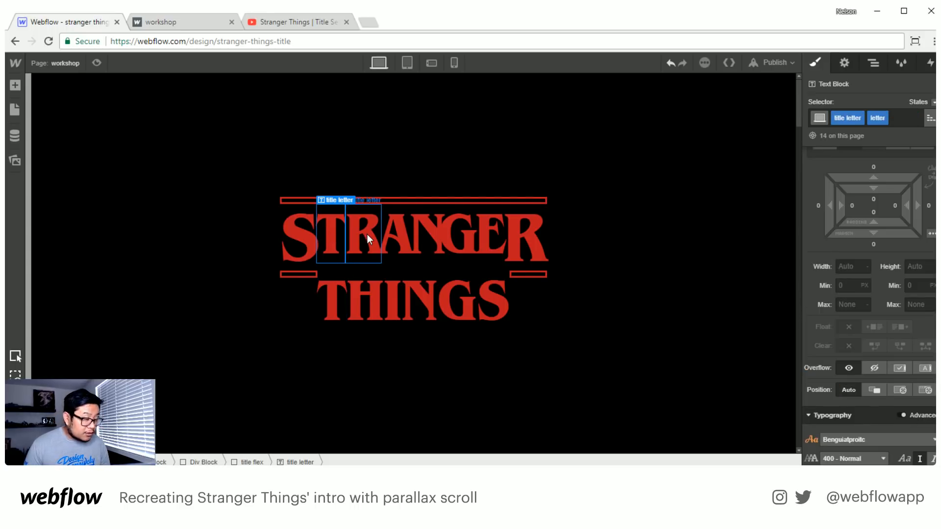
{"action": "left_click", "coordinate": [328, 302]}
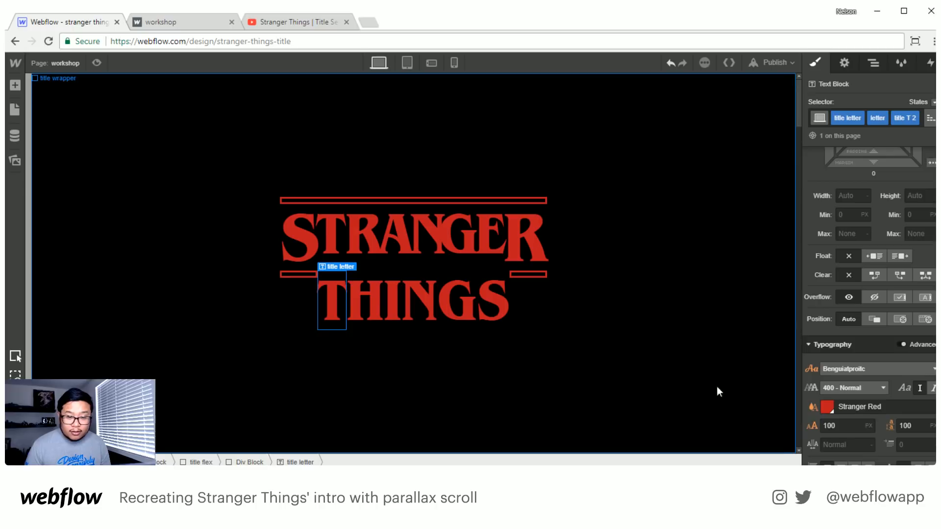
{"action": "scroll", "coordinate": [902, 384], "scroll_direction": "down", "scroll_amount": 4}
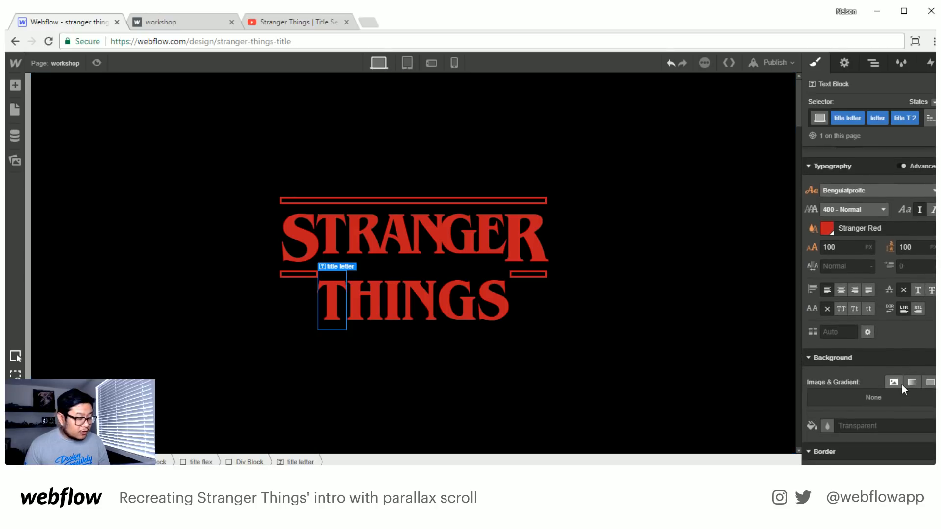
{"action": "scroll", "coordinate": [901, 384], "scroll_direction": "up", "scroll_amount": 6}
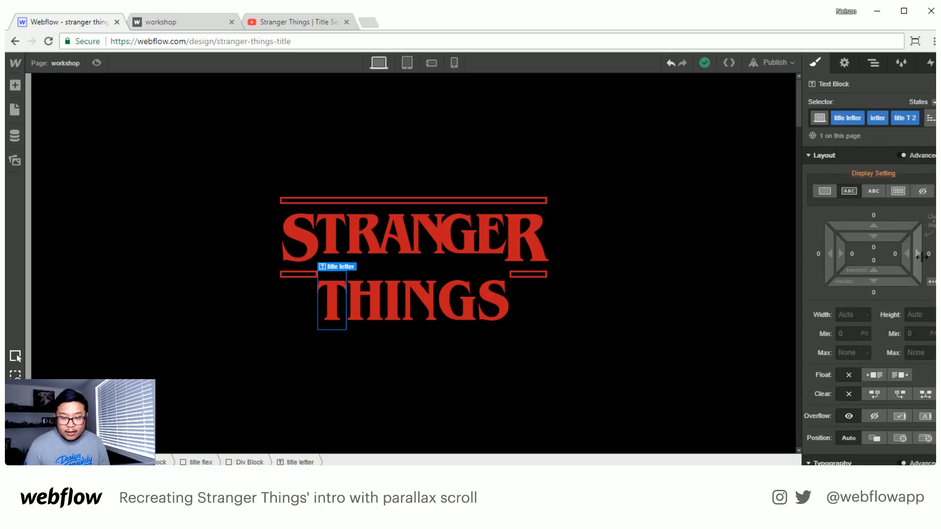
{"action": "left_click_drag", "start_coordinate": [921, 256], "coordinate": [915, 255]}
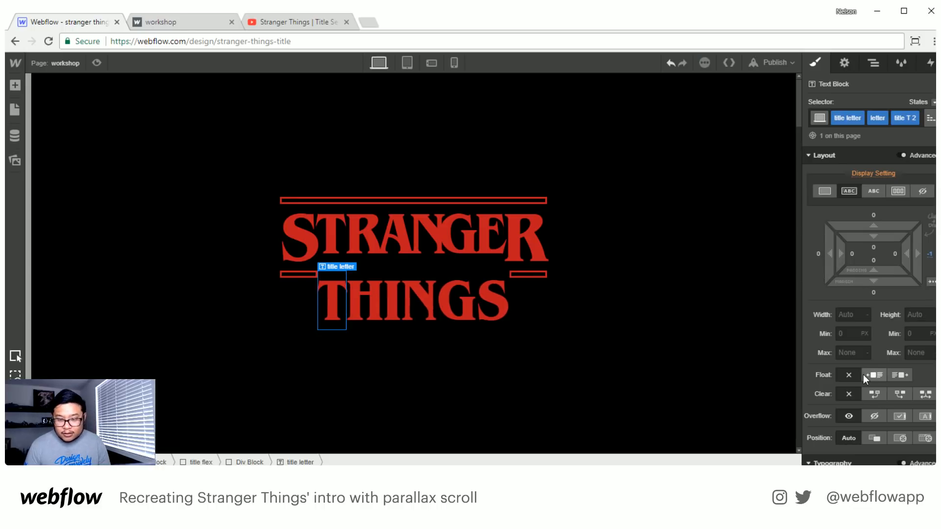
- Set the font size of the T of THINGS to 106 px and keep that letter selected
{"action": "scroll", "coordinate": [863, 375], "scroll_direction": "down", "scroll_amount": 5}
{"action": "left_click", "coordinate": [845, 309]}
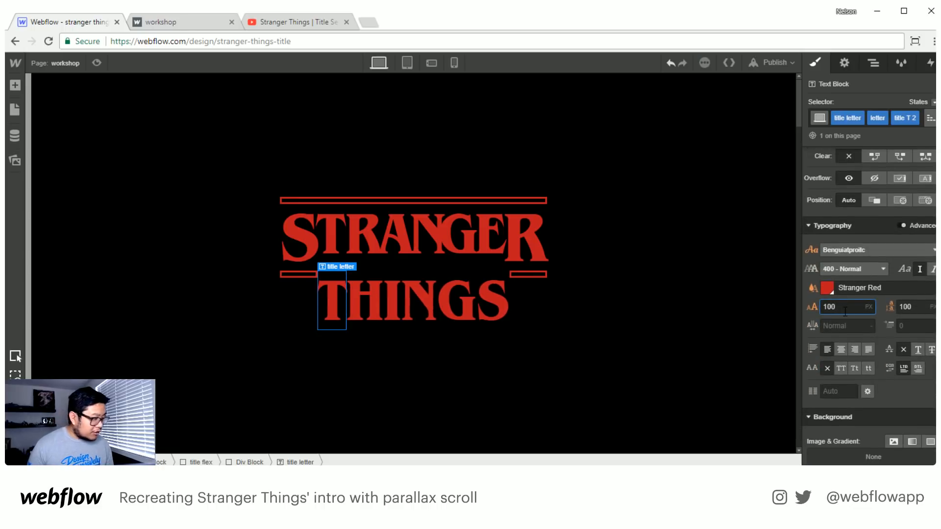
{"action": "key", "text": "Up"}
{"action": "key", "text": "Up"}
{"action": "key", "text": "Up"}
{"action": "key", "text": "Up"}
{"action": "key", "text": "Up"}
{"action": "key", "text": "Up"}
{"action": "key", "text": "Up"}
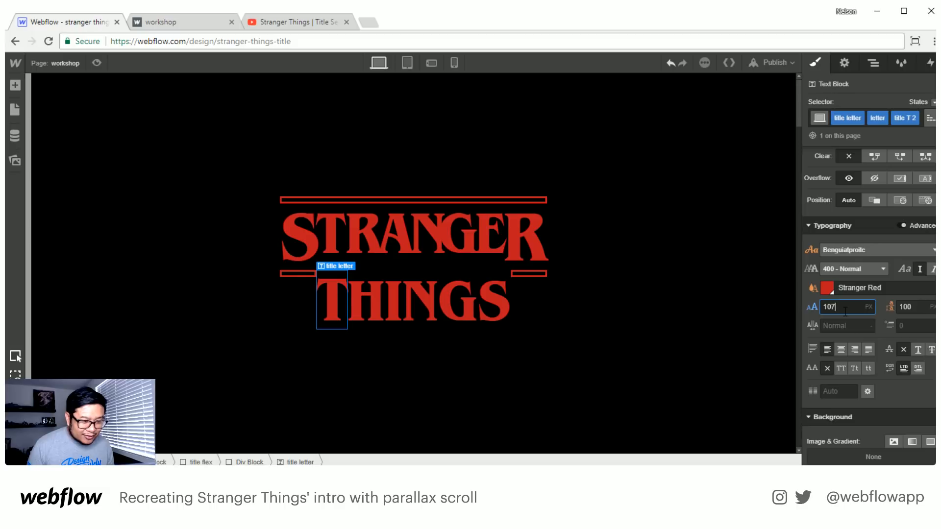
{"action": "key", "text": "Down"}
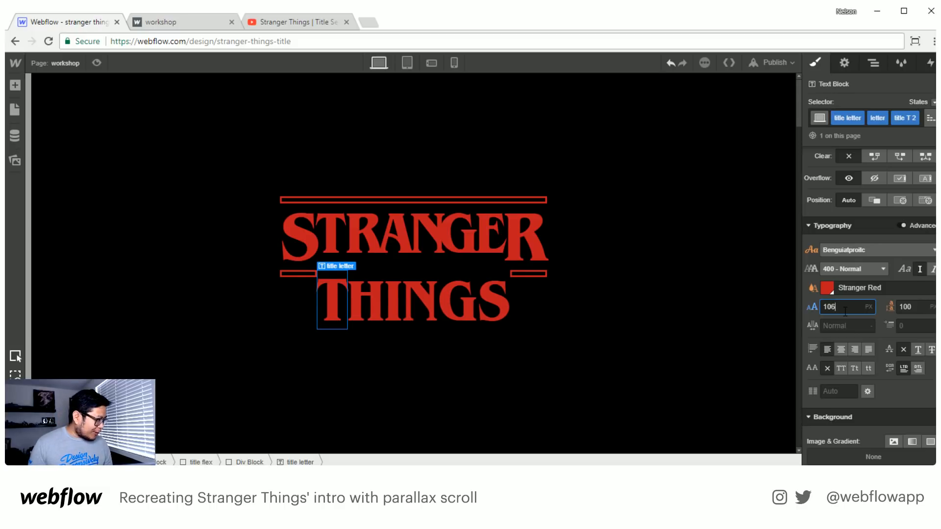
{"action": "key", "text": "Tab"}
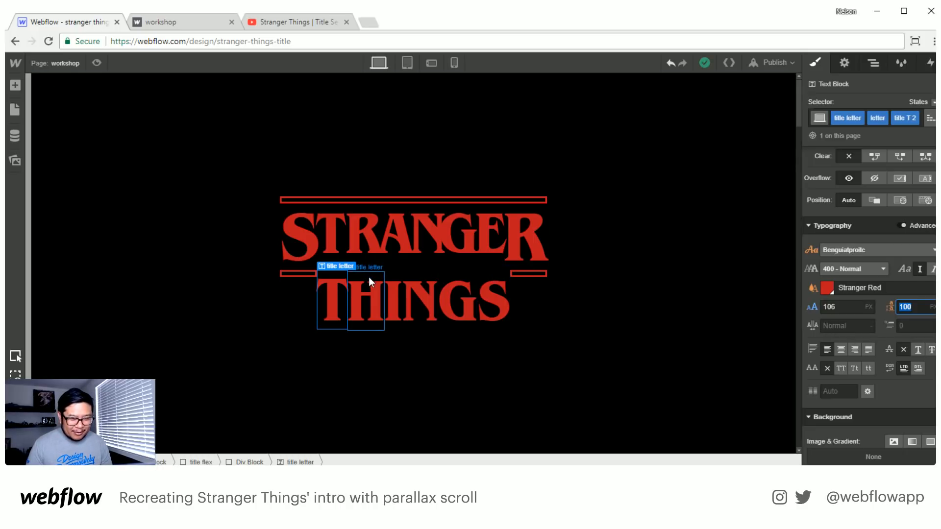
{"action": "left_click", "coordinate": [394, 304]}
{"action": "left_click", "coordinate": [333, 299]}
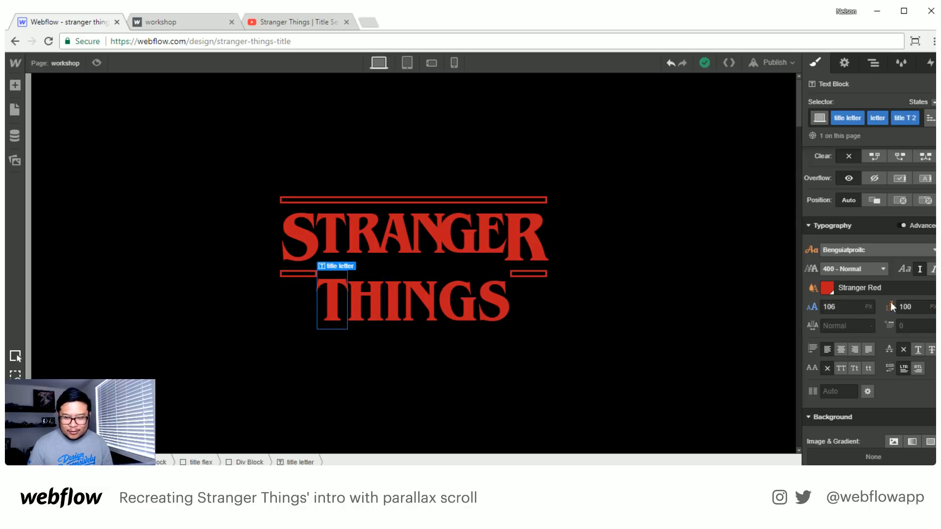
- Try a tighter line height of 88 px on the T of THINGS and restore it to 100 px
{"action": "left_click", "coordinate": [921, 307]}
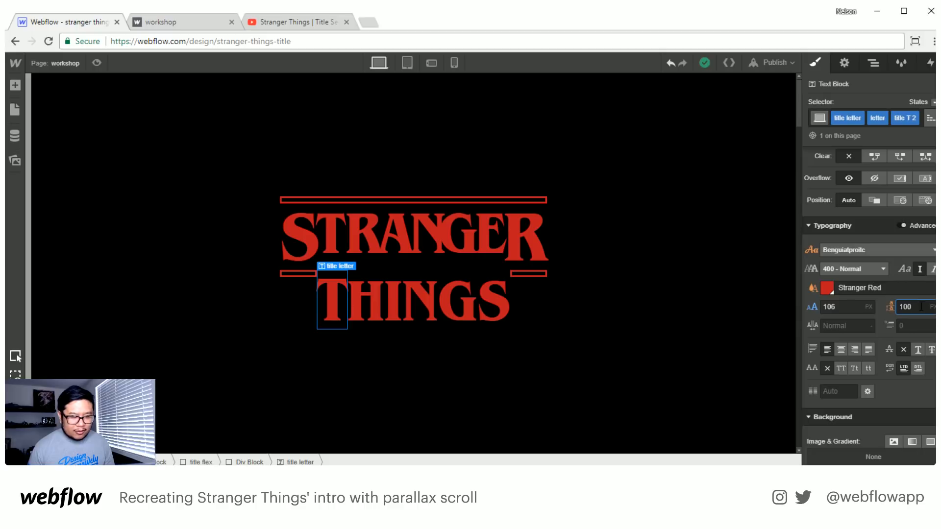
{"action": "key", "text": "Down"}
{"action": "key", "text": "Down"}
{"action": "key", "text": "Down"}
{"action": "key", "text": "Down"}
{"action": "key", "text": "Down"}
{"action": "key", "text": "Down"}
{"action": "key", "text": "Down"}
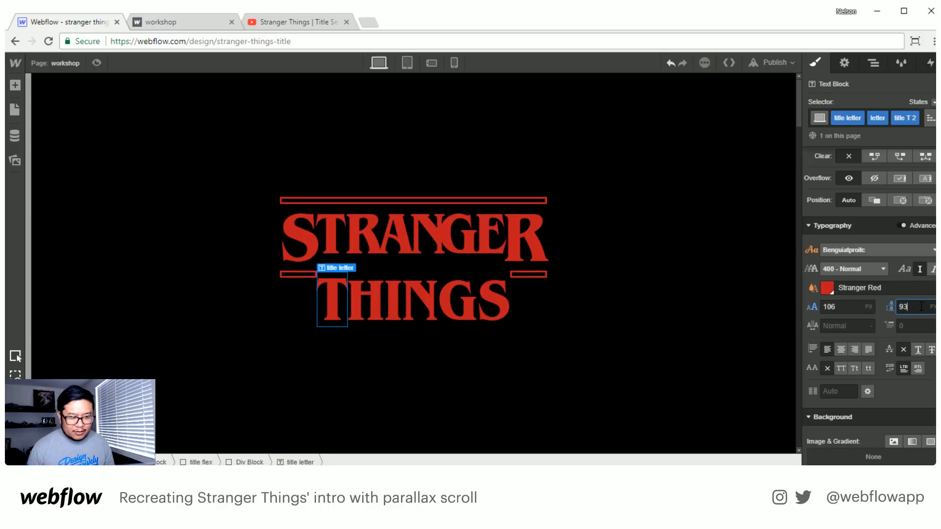
{"action": "key", "text": "Down"}
{"action": "key", "text": "Down"}
{"action": "key", "text": "Down"}
{"action": "key", "text": "Down"}
{"action": "key", "text": "Down"}
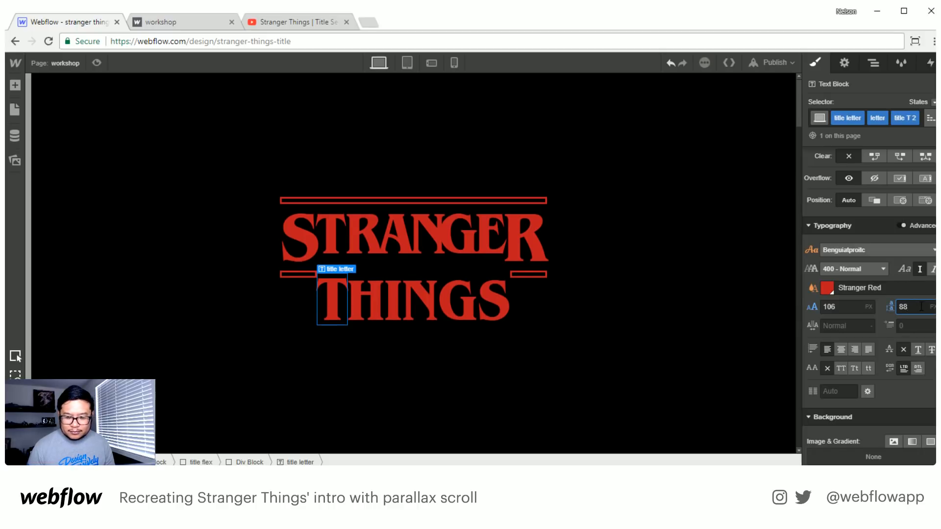
{"action": "key", "text": "BackSpace"}
{"action": "key", "text": "BackSpace"}
{"action": "type", "text": "100"}
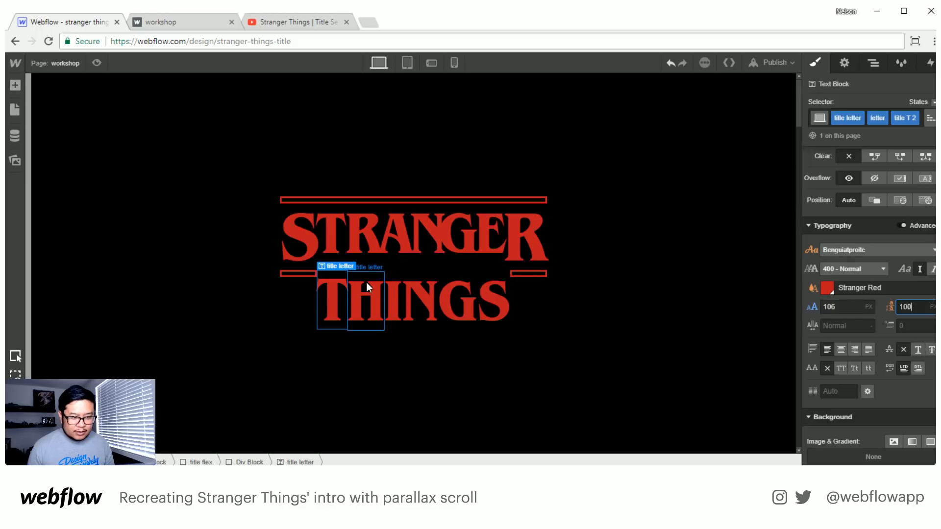
- Try a 90 px line height on the shared letter class of the H of THINGS and restore it to 100 px
{"action": "left_click", "coordinate": [371, 297]}
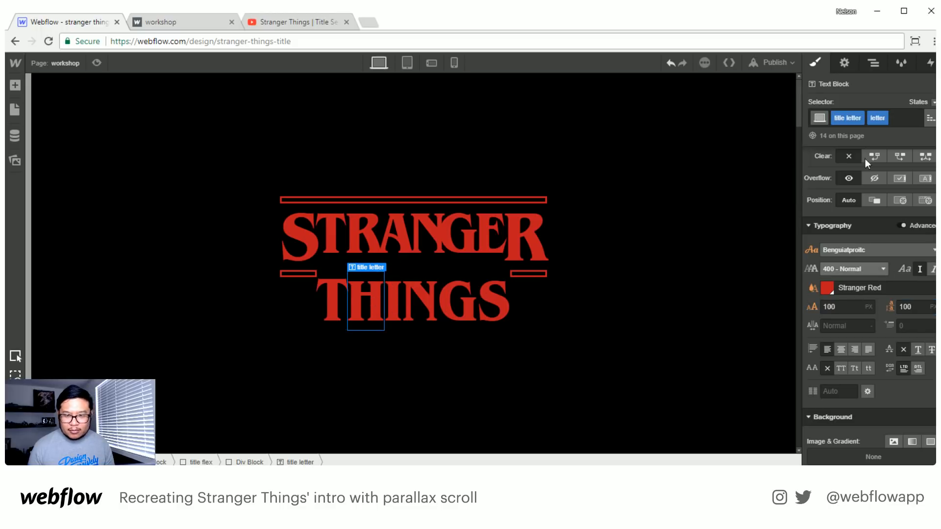
{"action": "left_click", "coordinate": [912, 304]}
{"action": "key", "text": "BackSpace"}
{"action": "key", "text": "BackSpace"}
{"action": "key", "text": "BackSpace"}
{"action": "type", "text": "90"}
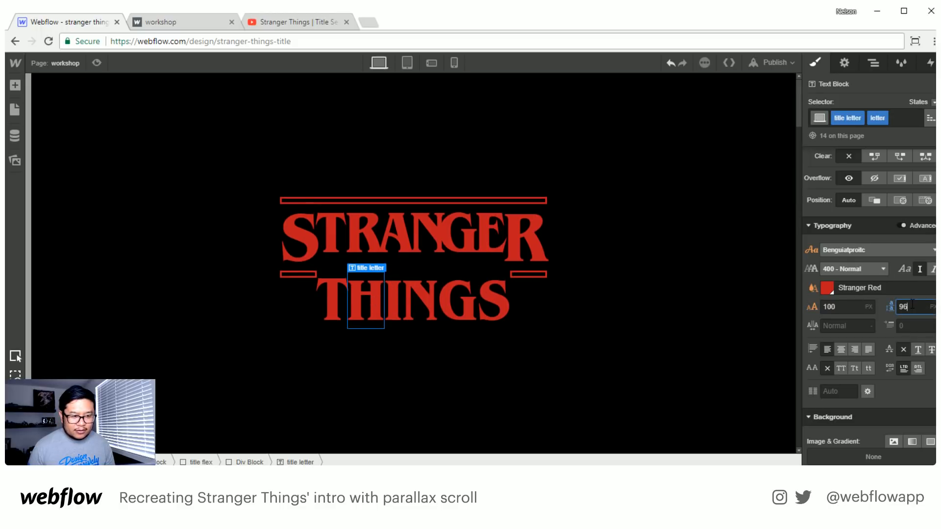
{"action": "key", "text": "BackSpace"}
{"action": "key", "text": "BackSpace"}
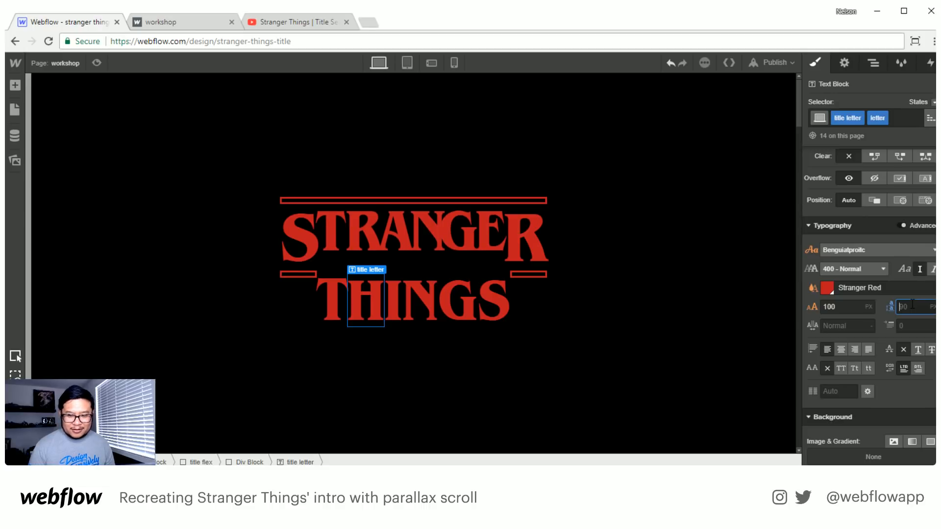
{"action": "type", "text": "100"}
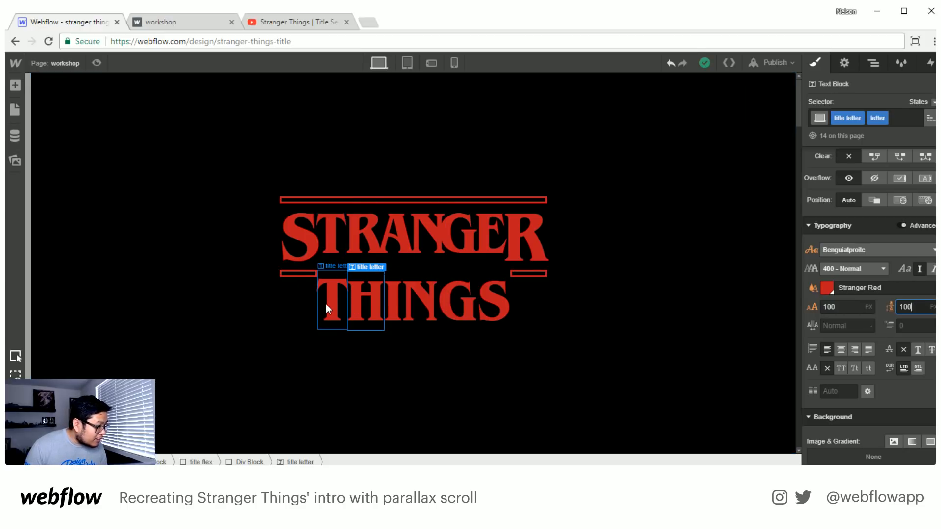
- Add the combo class "title N 2" to the N of THINGS and give it a -11 px right margin
{"action": "left_click", "coordinate": [460, 308]}
{"action": "left_click", "coordinate": [422, 296]}
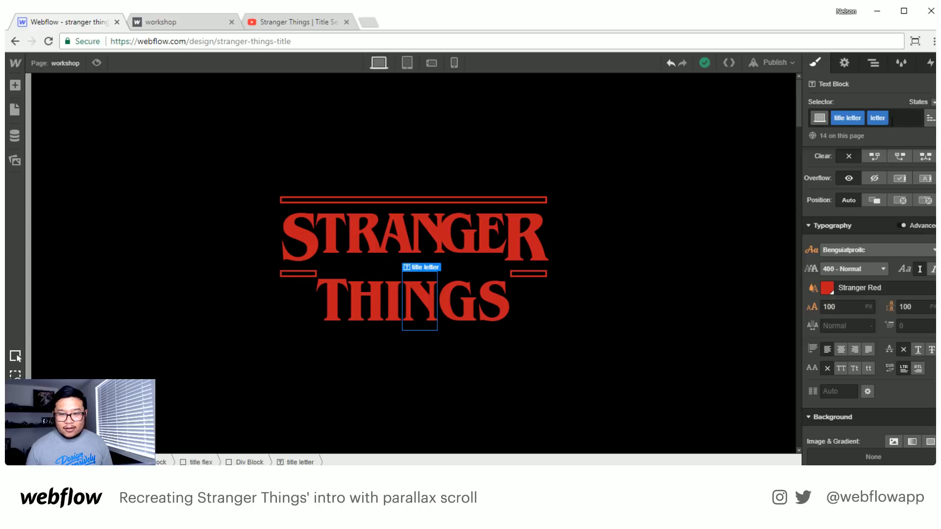
{"action": "left_click", "coordinate": [891, 118]}
{"action": "type", "text": "title N 2"}
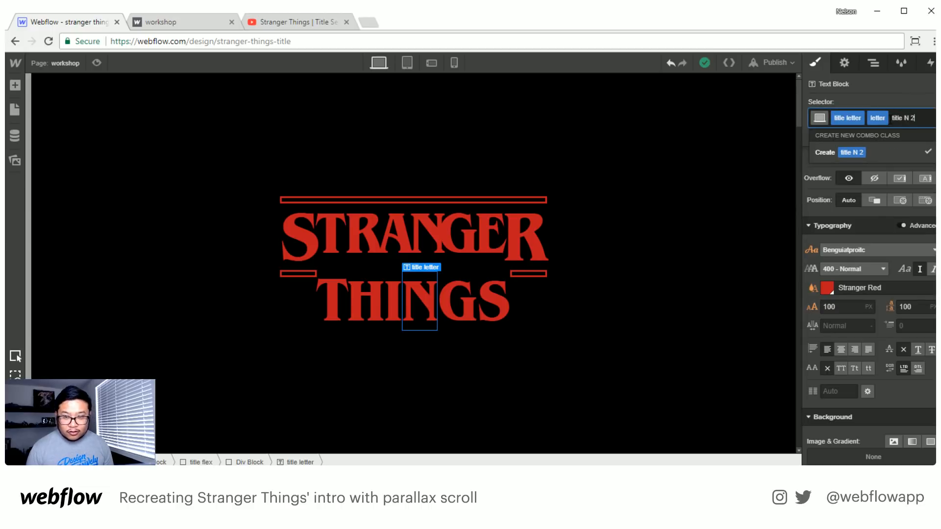
{"action": "key", "text": "Return"}
{"action": "scroll", "coordinate": [894, 245], "scroll_direction": "up", "scroll_amount": 5}
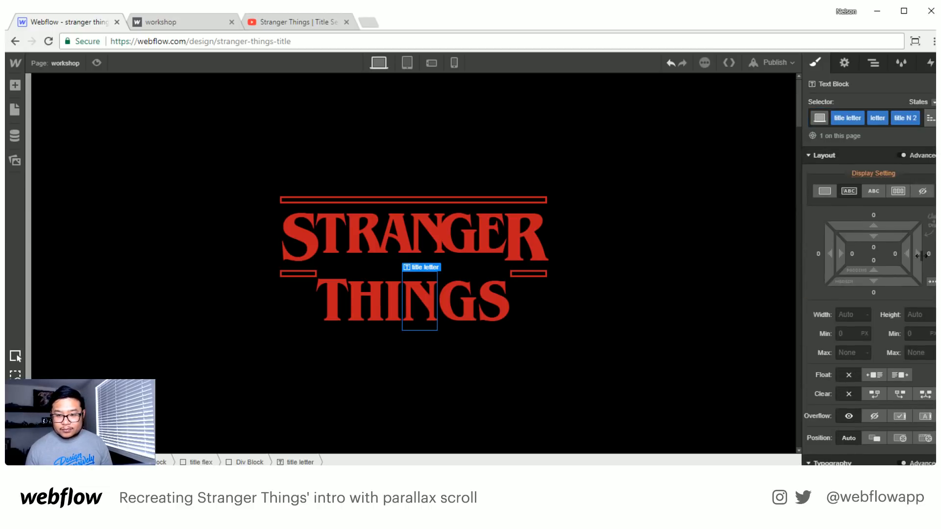
{"action": "left_click_drag", "start_coordinate": [920, 256], "coordinate": [903, 255]}
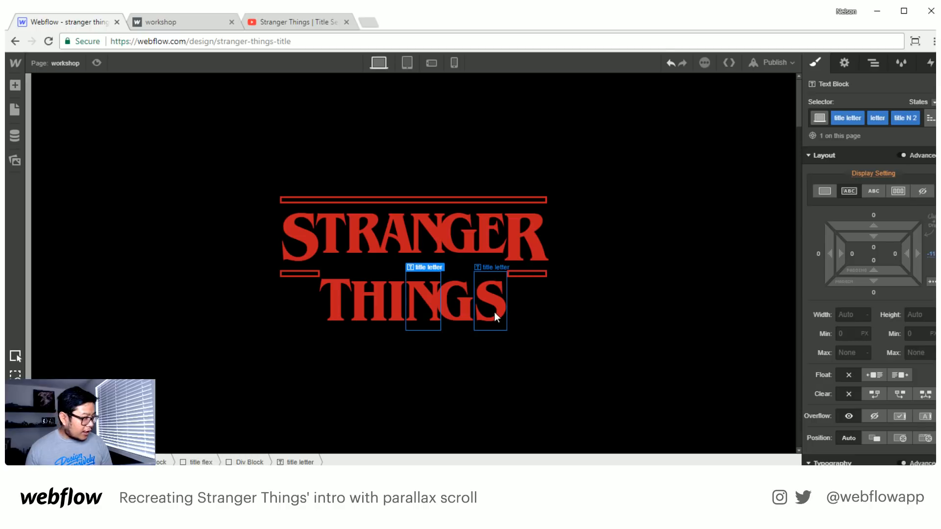
- Add the combo class "title G 2" to the G of THINGS and give it a -4 px right margin
{"action": "left_click", "coordinate": [463, 307]}
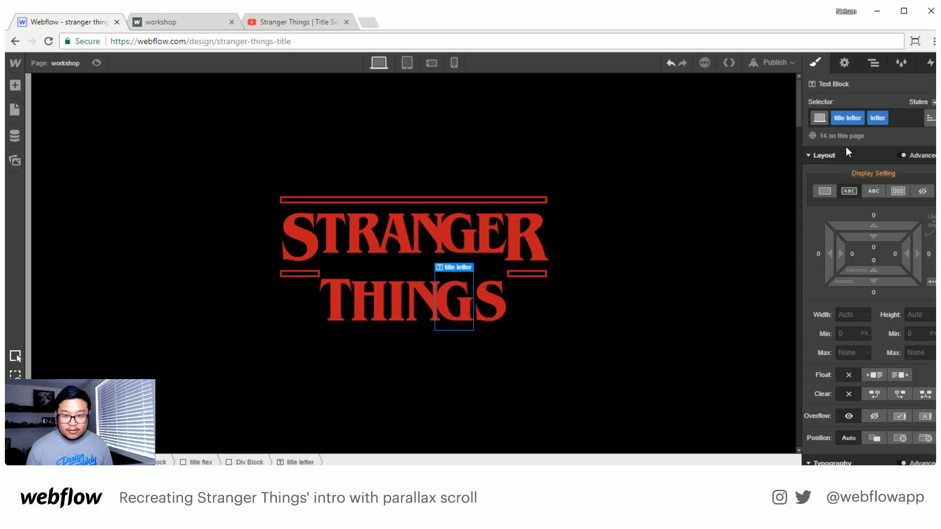
{"action": "left_click", "coordinate": [894, 118]}
{"action": "type", "text": "title G"}
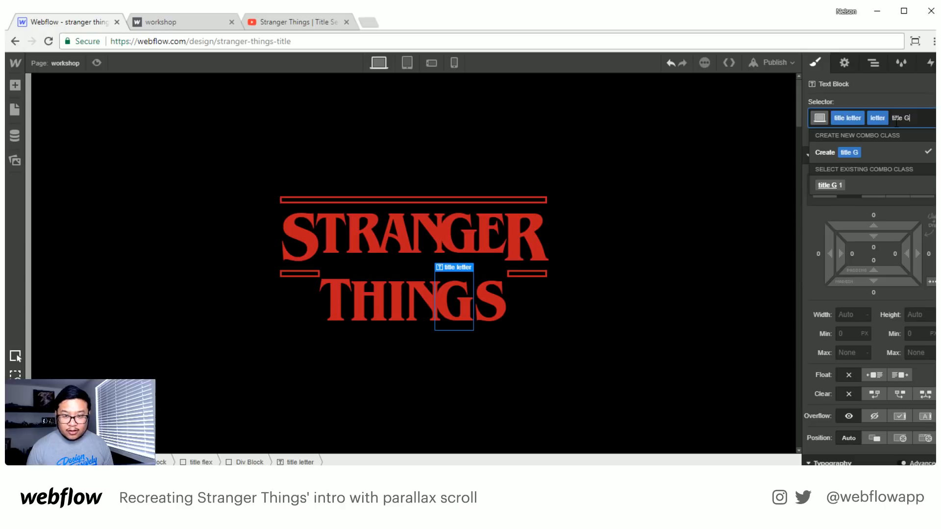
{"action": "type", "text": " 2"}
{"action": "key", "text": "Return"}
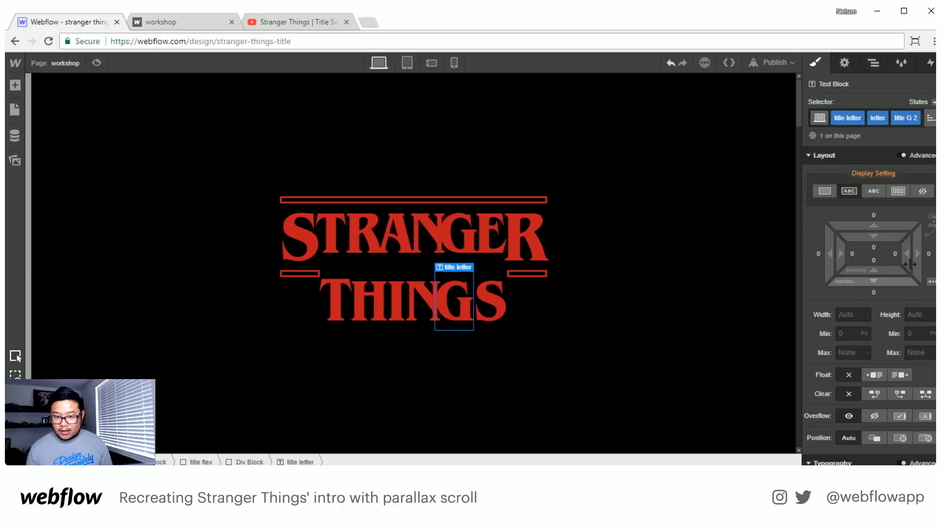
{"action": "left_click_drag", "start_coordinate": [917, 256], "coordinate": [912, 257]}
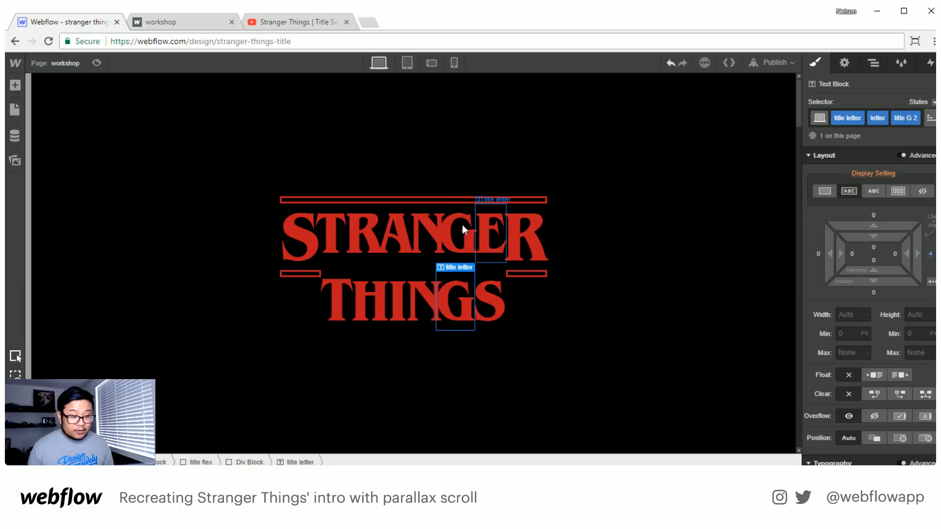
{"action": "left_click", "coordinate": [354, 207]}
{"action": "key", "text": "Up"}
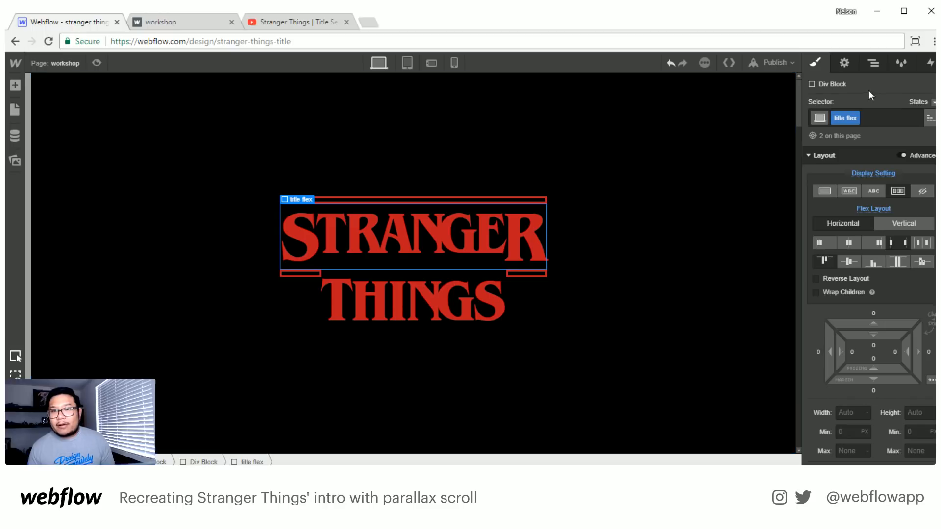
{"action": "scroll", "coordinate": [842, 310], "scroll_direction": "down", "scroll_amount": 5}
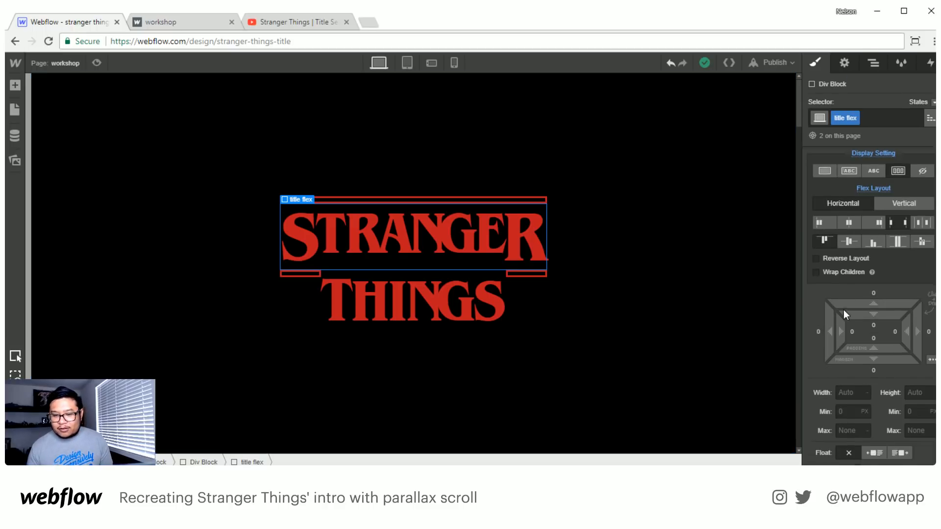
{"action": "scroll", "coordinate": [868, 362], "scroll_direction": "up", "scroll_amount": 4}
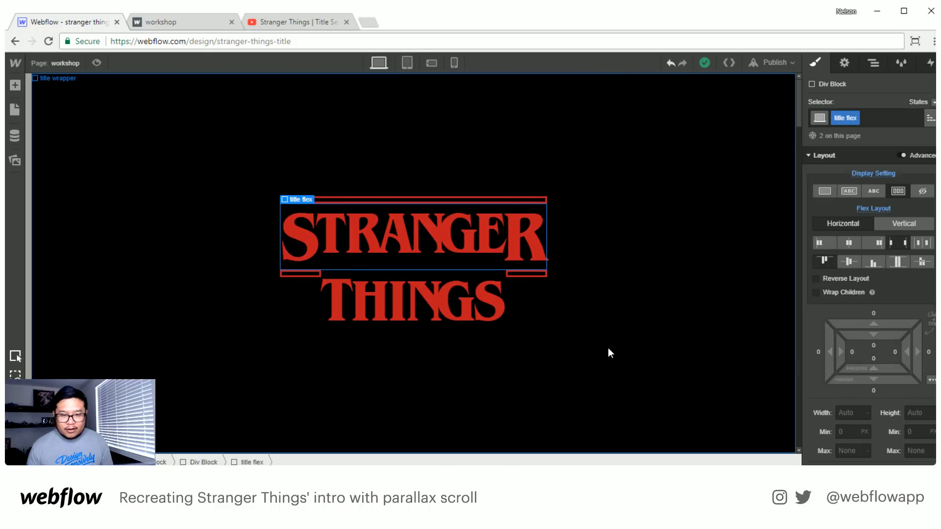
- Add the class "title row 1" to the unnamed Div Block that wraps the upper line and the STRANGER letters
{"action": "left_click", "coordinate": [873, 63]}
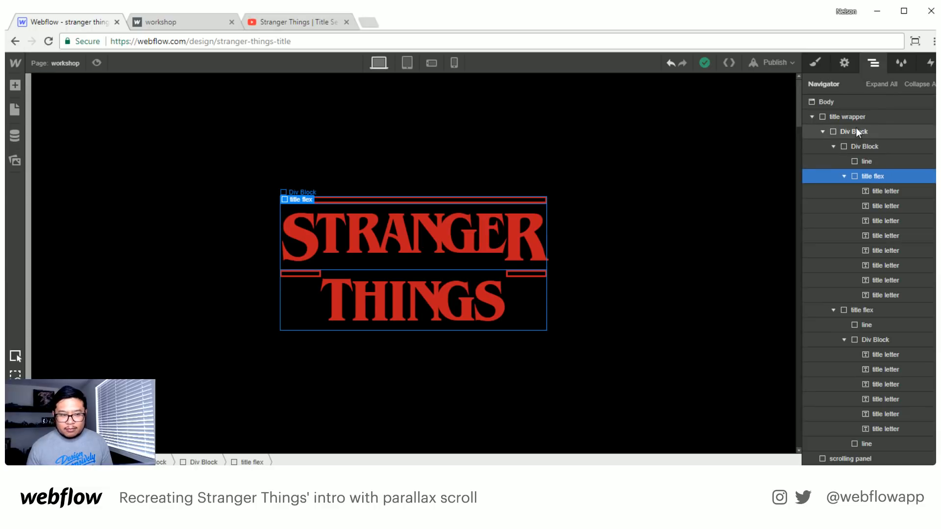
{"action": "left_click", "coordinate": [855, 129]}
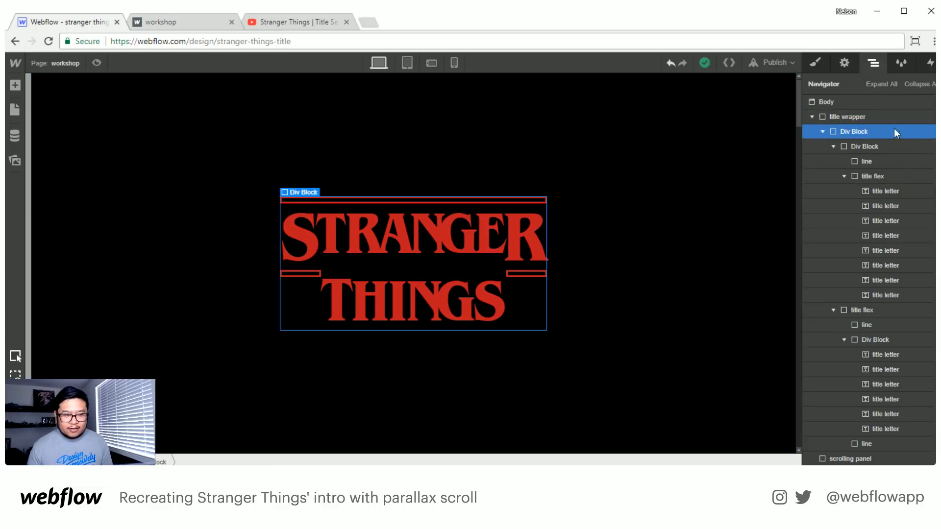
{"action": "left_click", "coordinate": [833, 146]}
{"action": "left_click", "coordinate": [861, 147]}
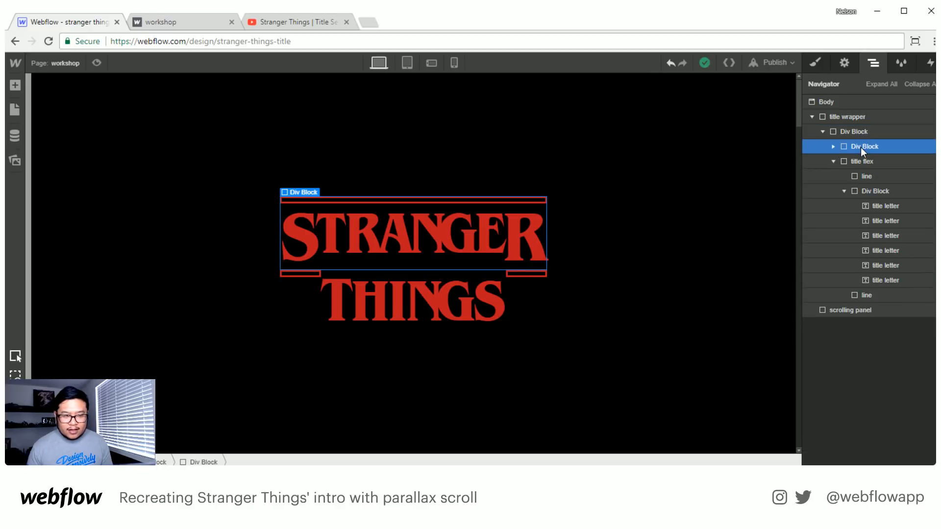
{"action": "left_click", "coordinate": [833, 161]}
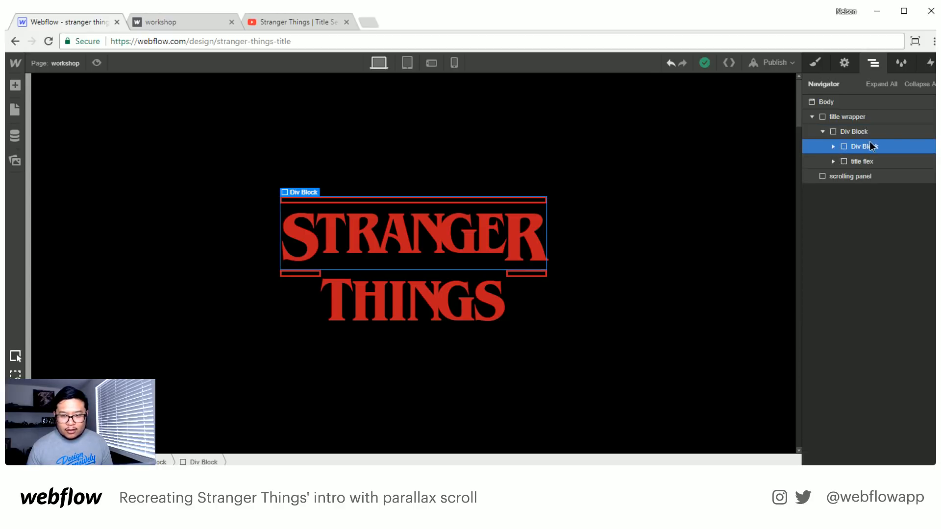
{"action": "key", "text": "s"}
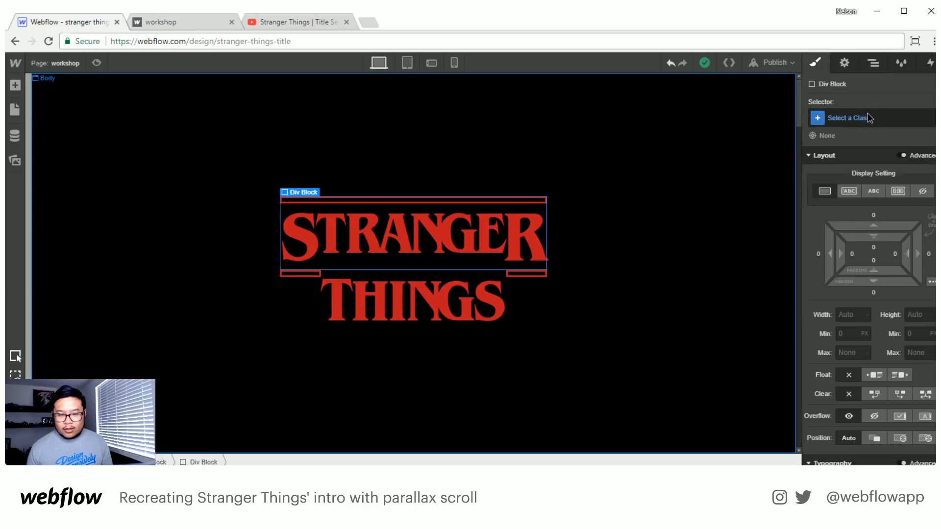
{"action": "left_click", "coordinate": [867, 118]}
{"action": "type", "text": "title row 1"}
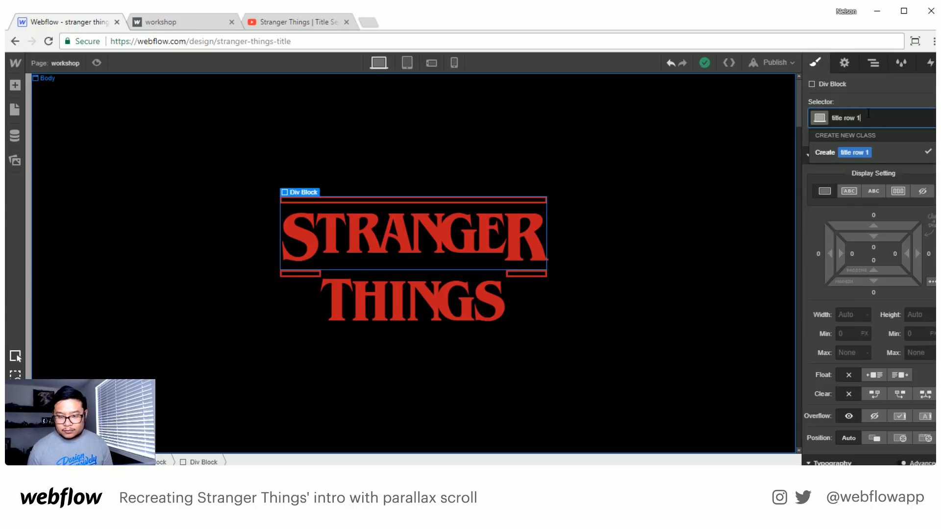
{"action": "key", "text": "Return"}
- Give the title row 1 block a -28 px bottom margin to pull THINGS up under STRANGER
{"action": "left_click_drag", "start_coordinate": [874, 281], "coordinate": [871, 237]}
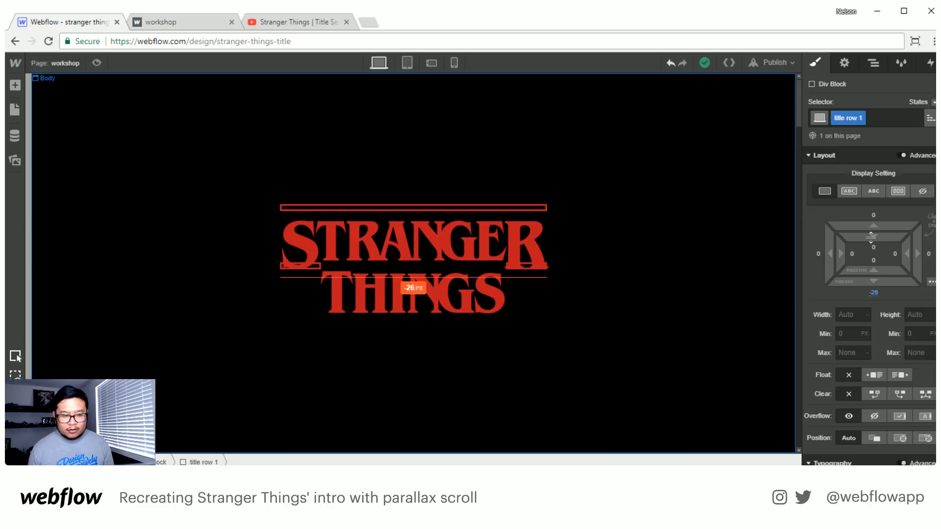
{"action": "left_click_drag", "start_coordinate": [870, 237], "coordinate": [870, 237]}
{"action": "left_click", "coordinate": [873, 291]}
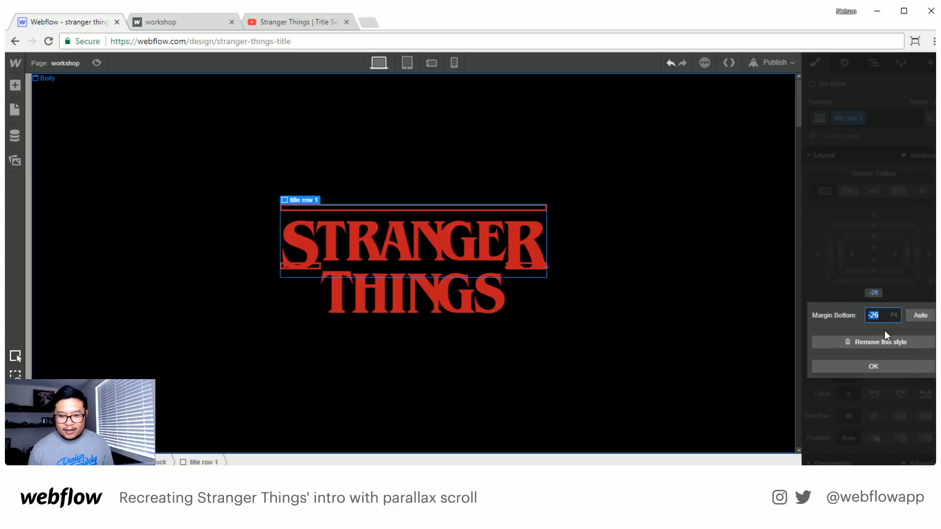
{"action": "left_click", "coordinate": [892, 280]}
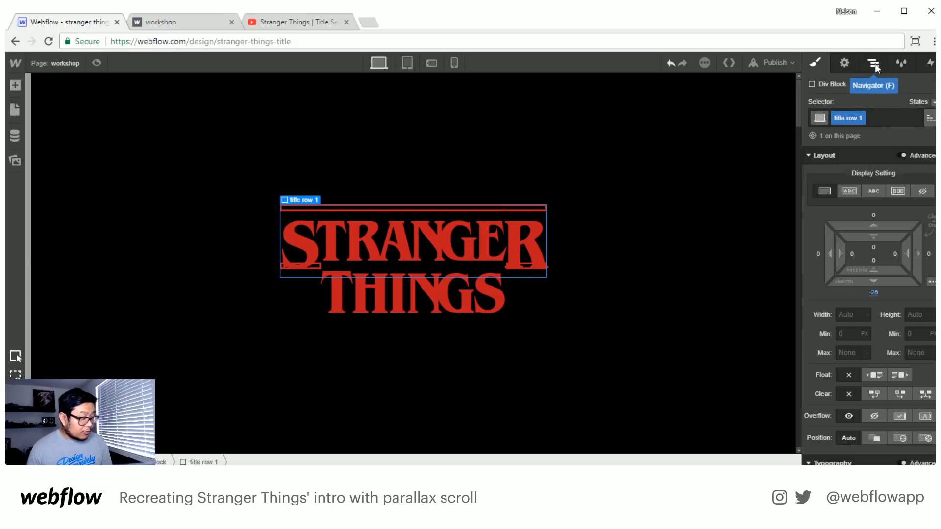
{"action": "left_click_drag", "start_coordinate": [886, 281], "coordinate": [884, 279]}
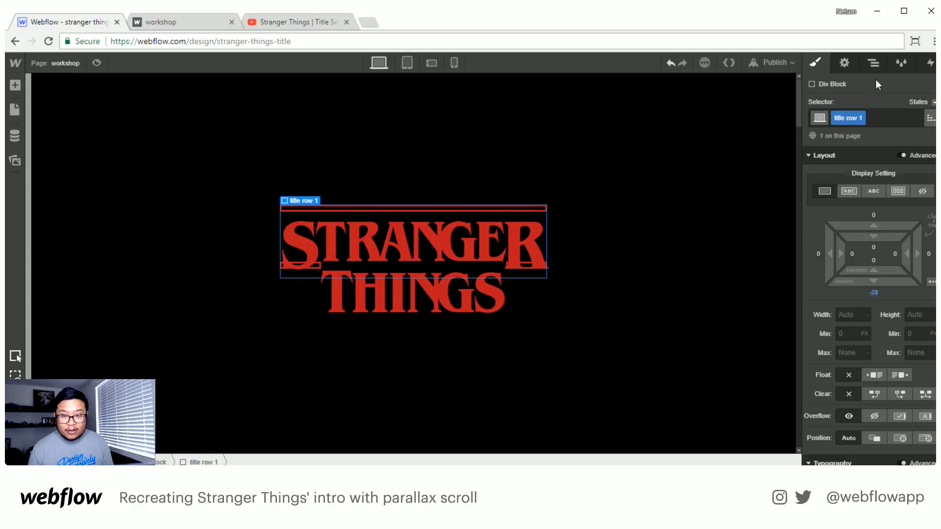
- Select the first line element inside the THINGS title flex block and open its class selector for a combo class
{"action": "left_click", "coordinate": [873, 63]}
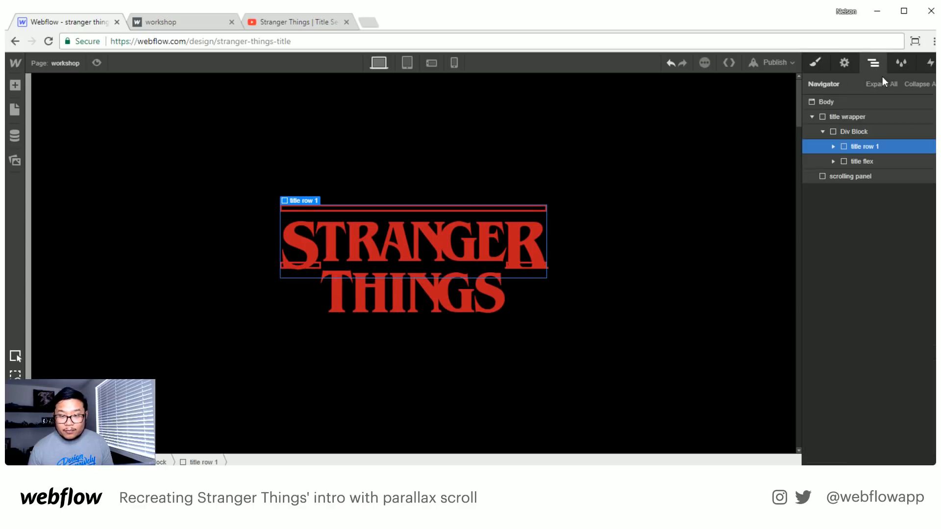
{"action": "left_click", "coordinate": [869, 160]}
{"action": "left_click", "coordinate": [833, 161]}
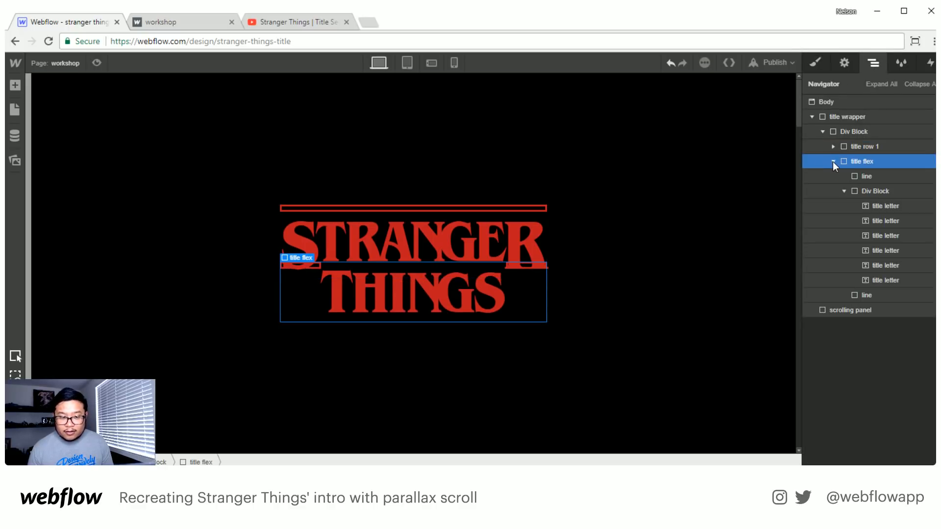
{"action": "left_click", "coordinate": [844, 191]}
{"action": "left_click", "coordinate": [888, 175]}
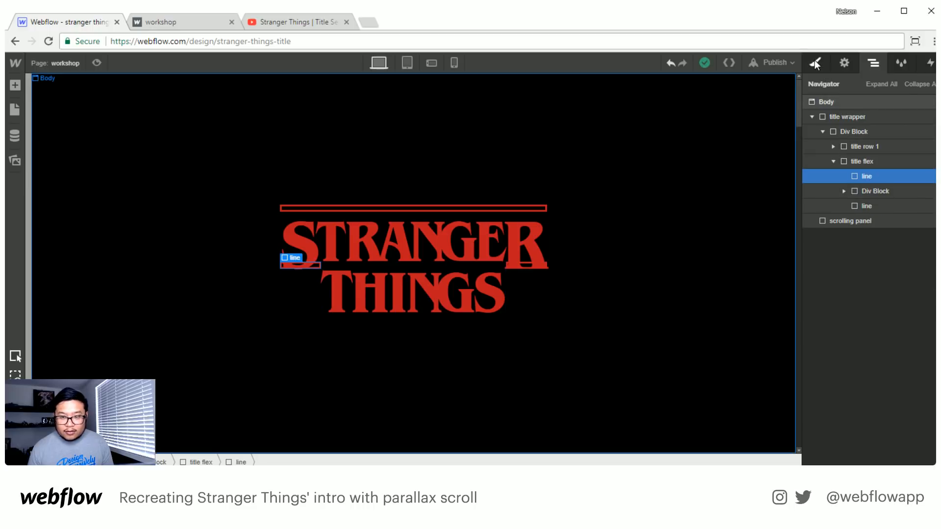
{"action": "left_click", "coordinate": [815, 63]}
{"action": "left_click", "coordinate": [877, 117]}
{"action": "type", "text": "botto"}
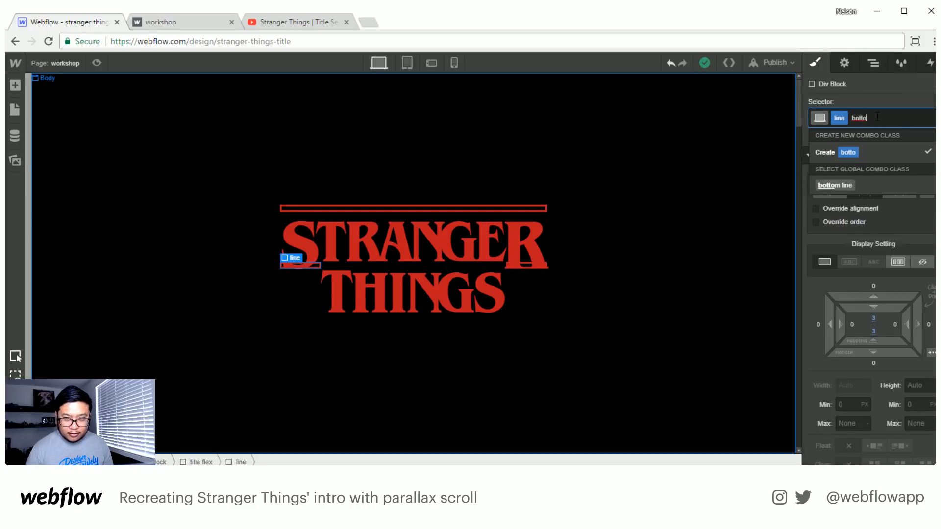
{"action": "type", "text": "m"}
{"action": "key", "text": "BackSpace"}
{"action": "key", "text": "BackSpace"}
{"action": "key", "text": "BackSpace"}
{"action": "key", "text": "BackSpace"}
{"action": "key", "text": "BackSpace"}
{"action": "key", "text": "BackSpace"}
{"action": "key", "text": "BackSpace"}
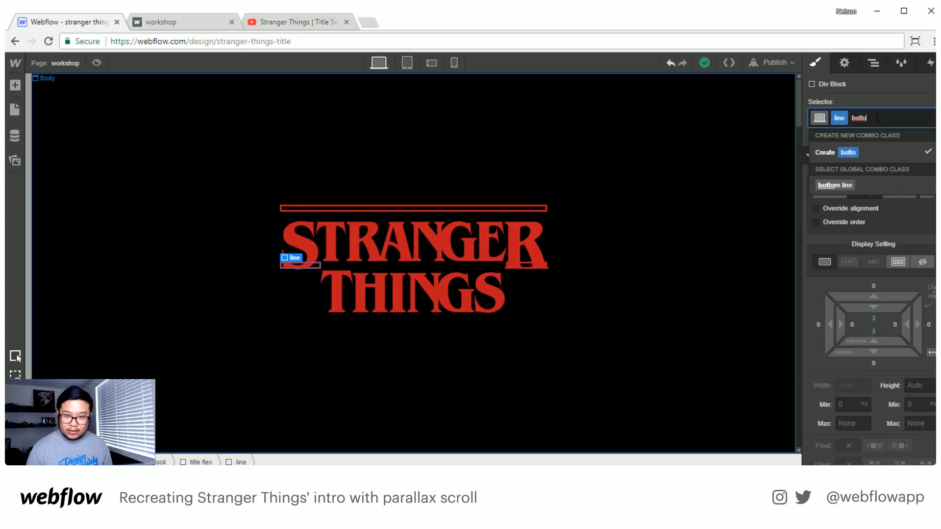
- Add the combo class "title bottom line" to the first line element beside THINGS
{"action": "type", "text": "titl"}
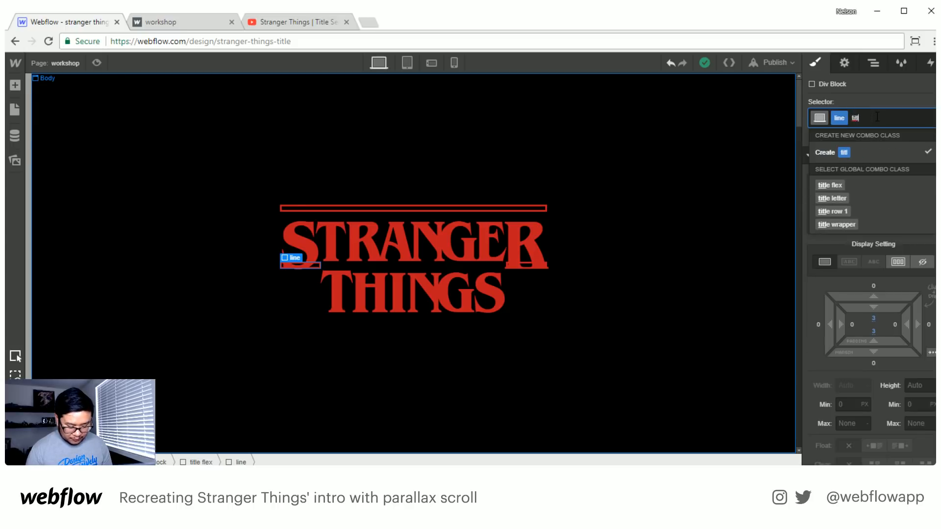
{"action": "type", "text": "e bottom line"}
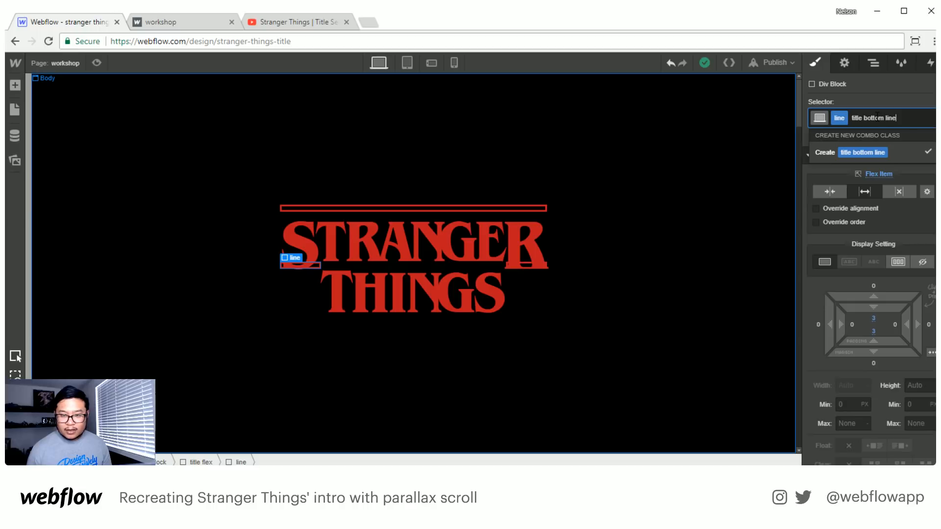
{"action": "key", "text": "Return"}
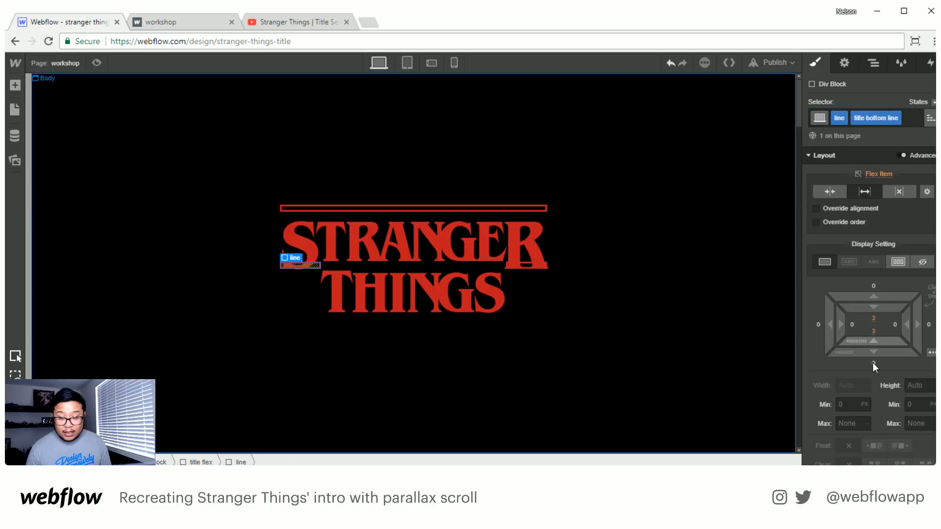
- Give the title bottom line element a 22 px top margin and an 11 px right margin
{"action": "scroll", "coordinate": [873, 360], "scroll_direction": "down", "scroll_amount": 1}
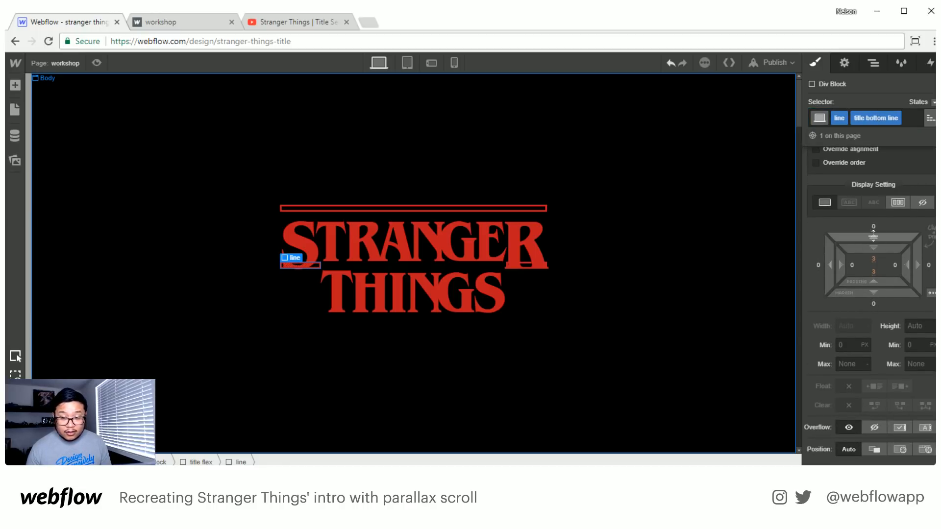
{"action": "left_click_drag", "start_coordinate": [873, 229], "coordinate": [871, 196]}
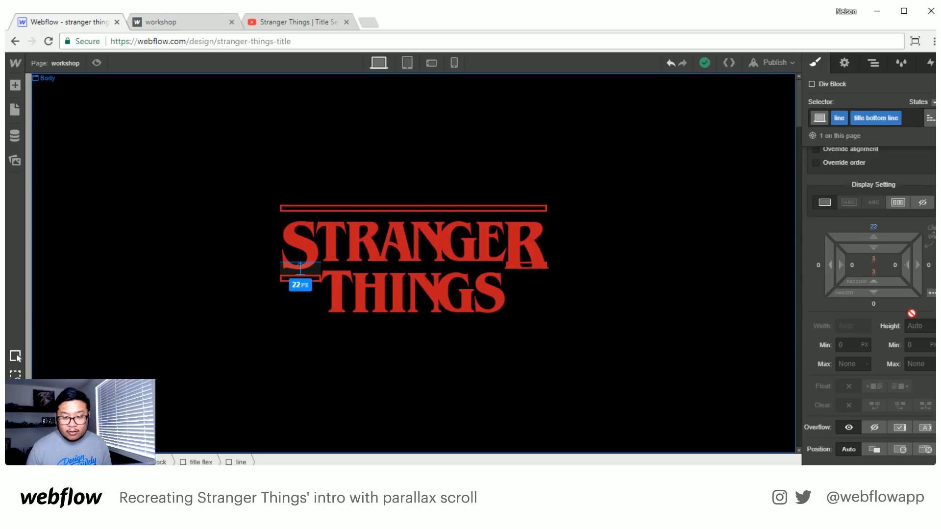
{"action": "left_click_drag", "start_coordinate": [929, 269], "coordinate": [930, 269]}
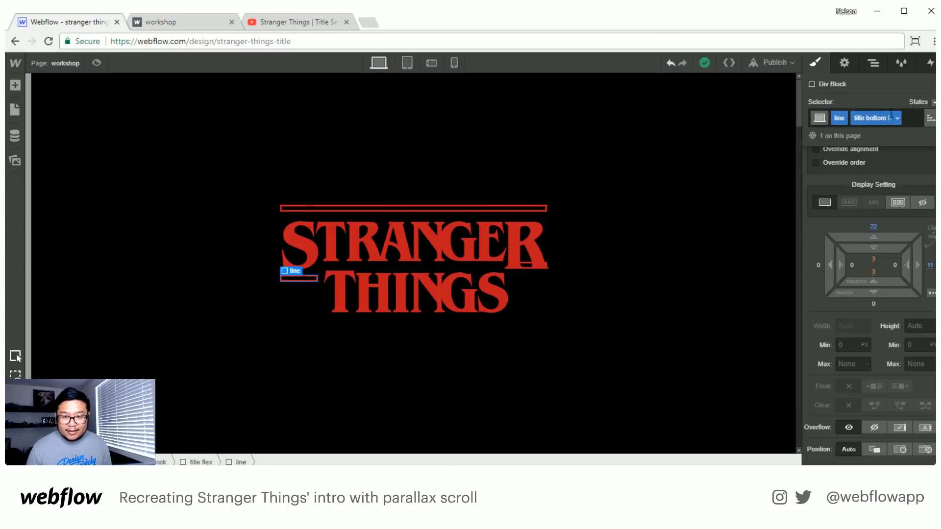
- Select the last line element inside the title flex block, after the THINGS letters
{"action": "left_click", "coordinate": [873, 64]}
{"action": "left_click", "coordinate": [862, 208]}
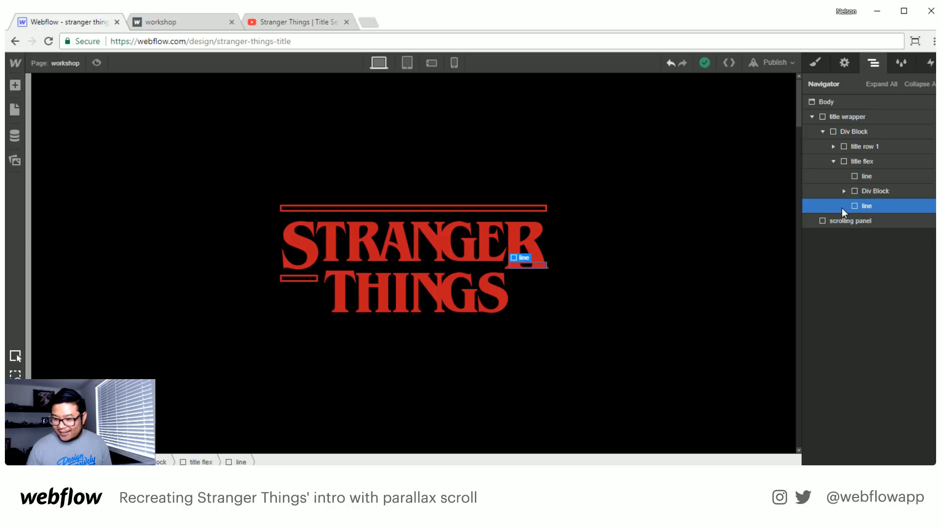
- Add the combo class "title bottom line 2" to the second line element in the THINGS row
{"action": "left_click", "coordinate": [816, 62]}
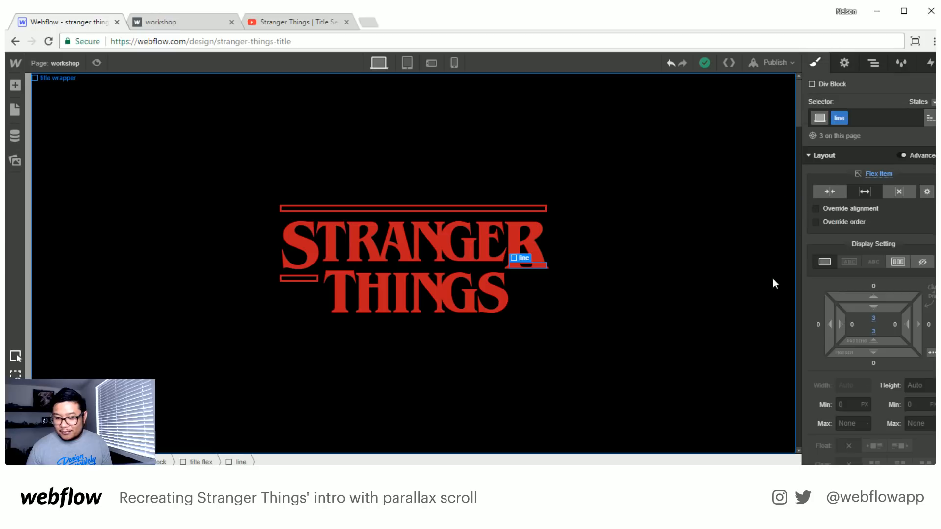
{"action": "left_click", "coordinate": [867, 115]}
{"action": "type", "text": "bottom"}
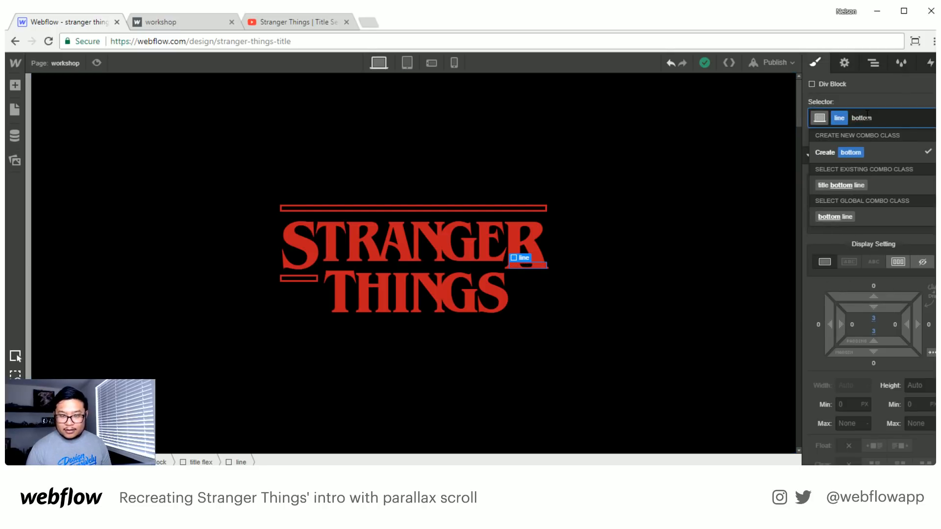
{"action": "key", "text": "BackSpace"}
{"action": "key", "text": "BackSpace"}
{"action": "key", "text": "BackSpace"}
{"action": "key", "text": "BackSpace"}
{"action": "key", "text": "BackSpace"}
{"action": "key", "text": "BackSpace"}
{"action": "type", "text": "title"}
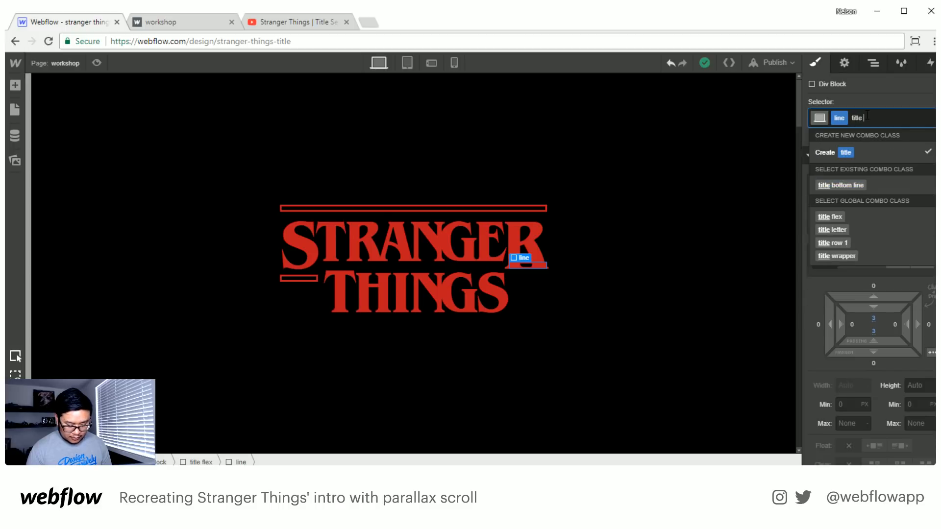
{"action": "type", "text": " bottom line 2"}
{"action": "key", "text": "Return"}
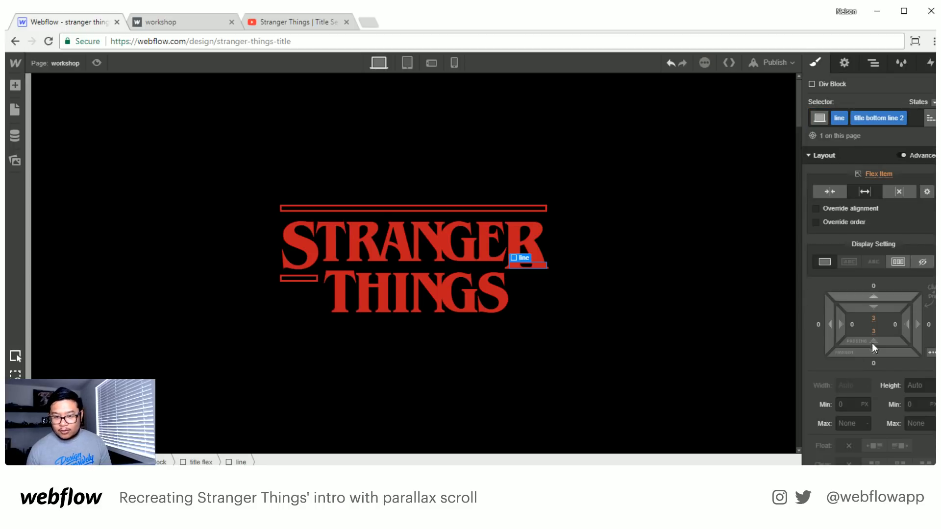
- Give the line at the right of THINGS a top margin of about 17 px
{"action": "scroll", "coordinate": [882, 358], "scroll_direction": "down", "scroll_amount": 3}
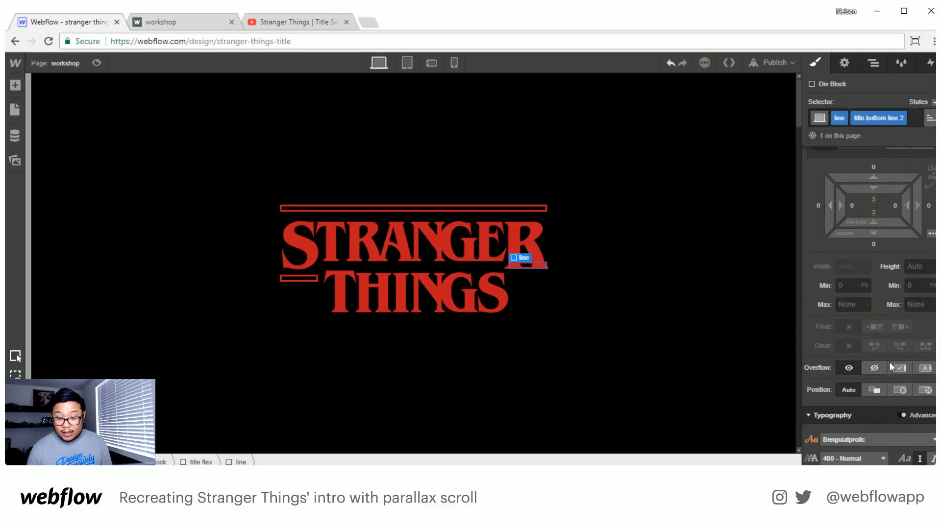
{"action": "scroll", "coordinate": [889, 362], "scroll_direction": "up", "scroll_amount": 3}
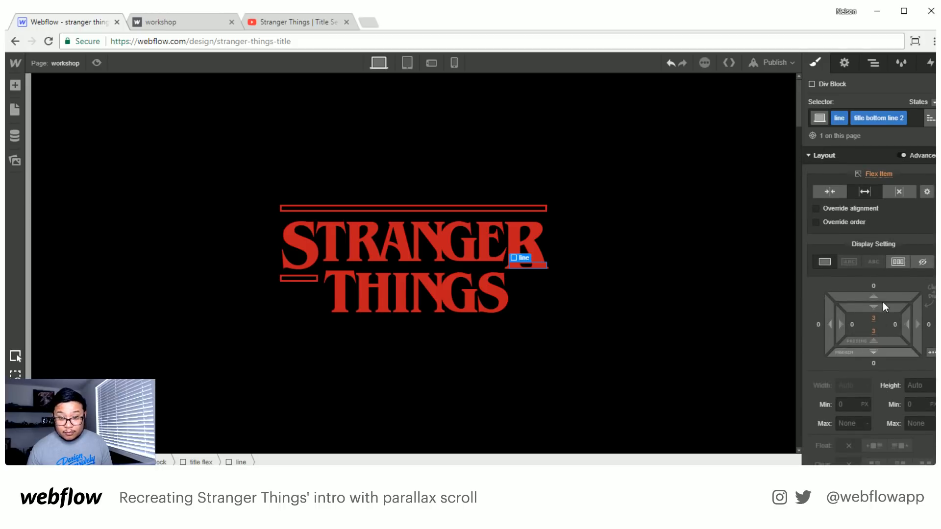
{"action": "left_click_drag", "start_coordinate": [877, 296], "coordinate": [877, 266]}
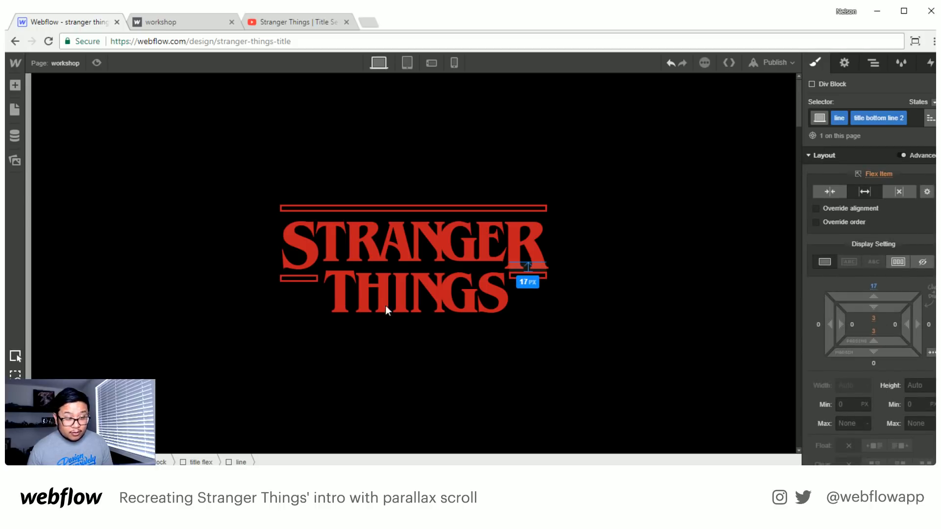
- Check the top margin of the line left of THINGS and set the right line's top margin to 22 px to match
{"action": "left_click", "coordinate": [298, 280]}
{"action": "left_click", "coordinate": [873, 62]}
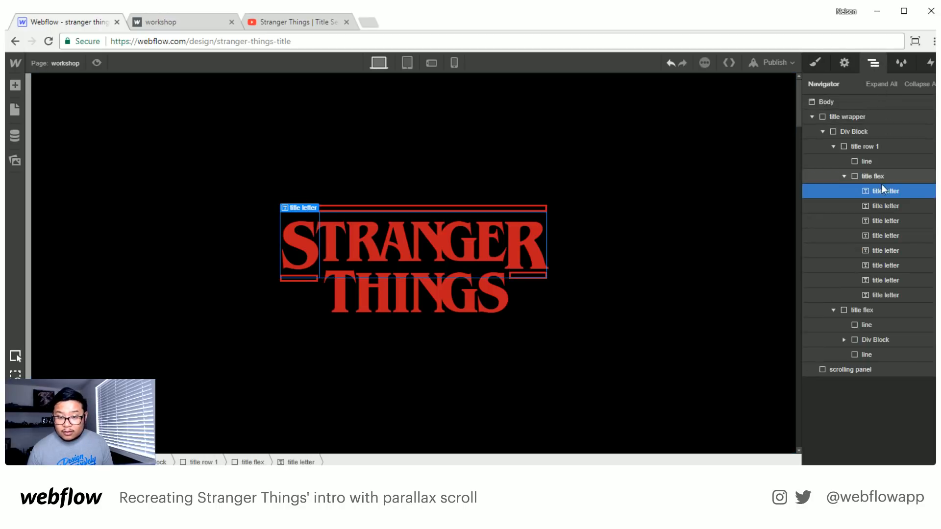
{"action": "left_click", "coordinate": [865, 324]}
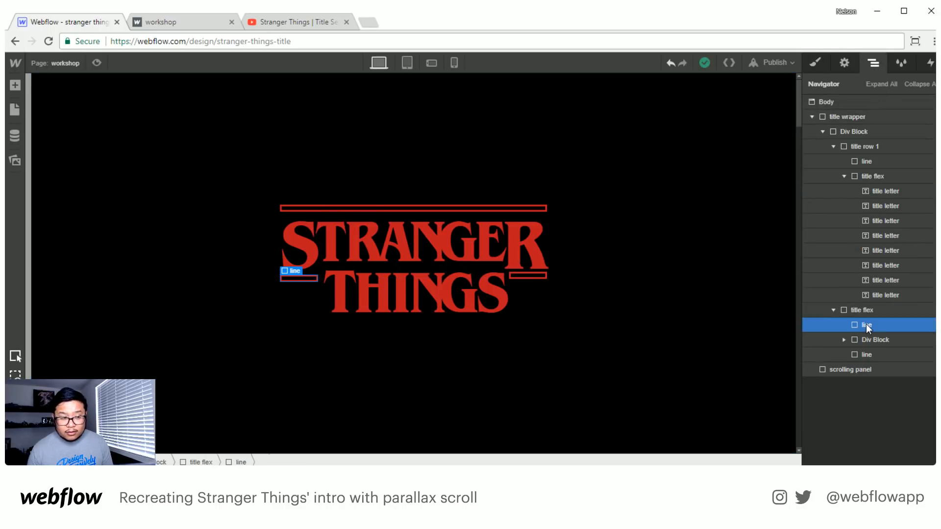
{"action": "left_click", "coordinate": [812, 65]}
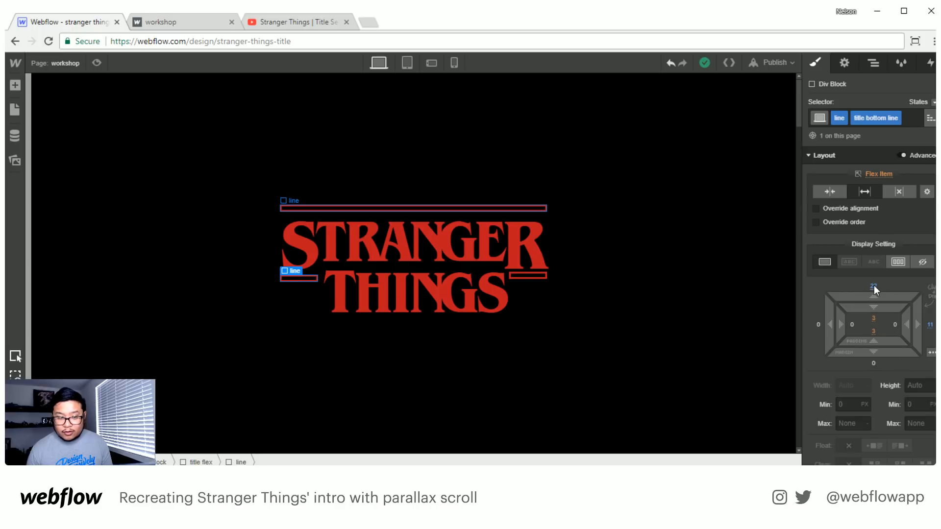
{"action": "left_click", "coordinate": [872, 64]}
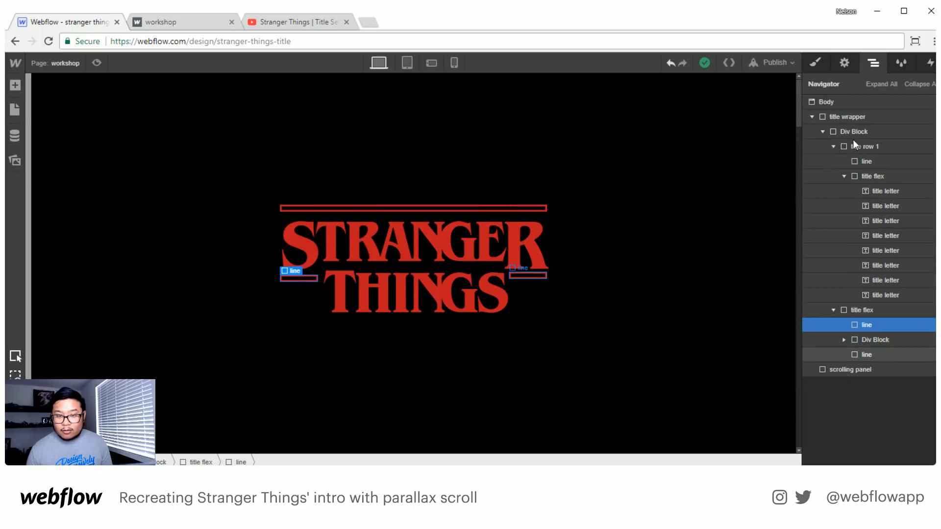
{"action": "left_click", "coordinate": [865, 354]}
{"action": "left_click", "coordinate": [813, 65]}
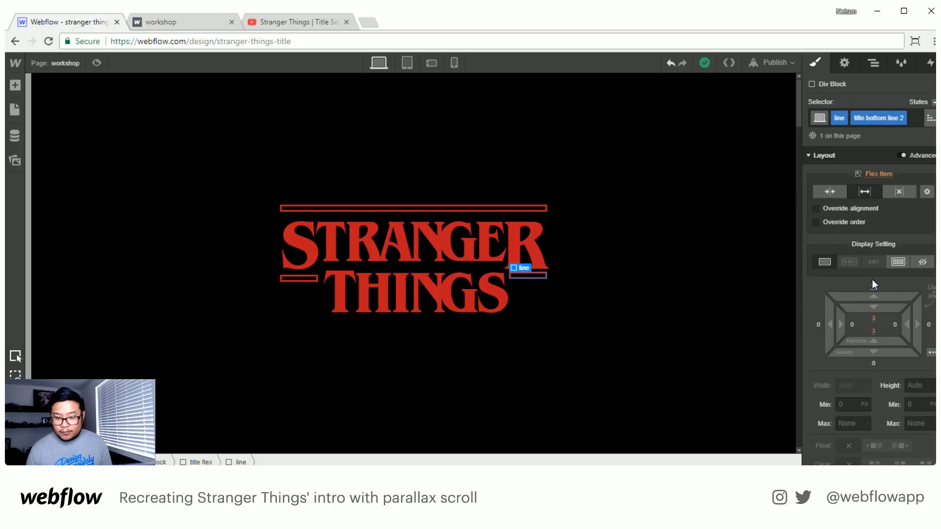
{"action": "left_click", "coordinate": [871, 285]}
{"action": "type", "text": "22"}
{"action": "key", "text": "Return"}
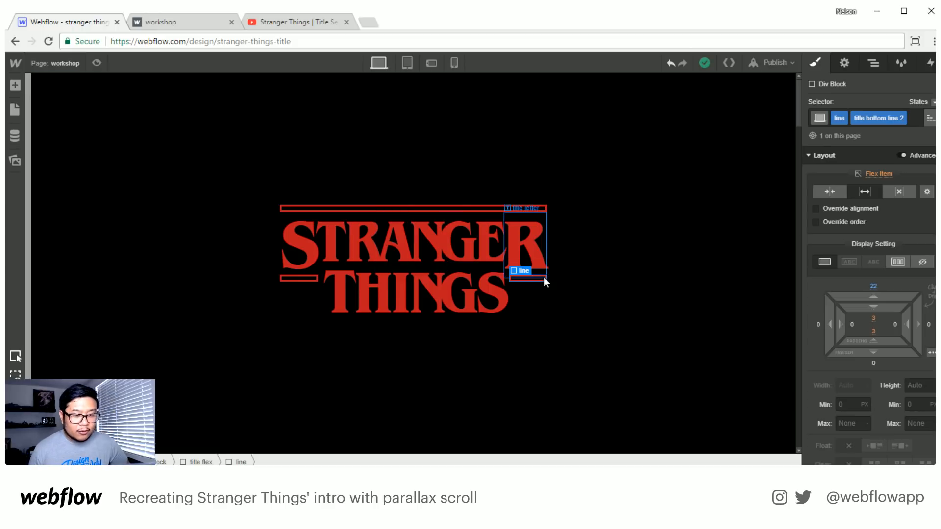
- Replay the part of the YouTube title sequence where the lines form around the title, and return to the Webflow design
{"action": "left_click", "coordinate": [279, 22]}
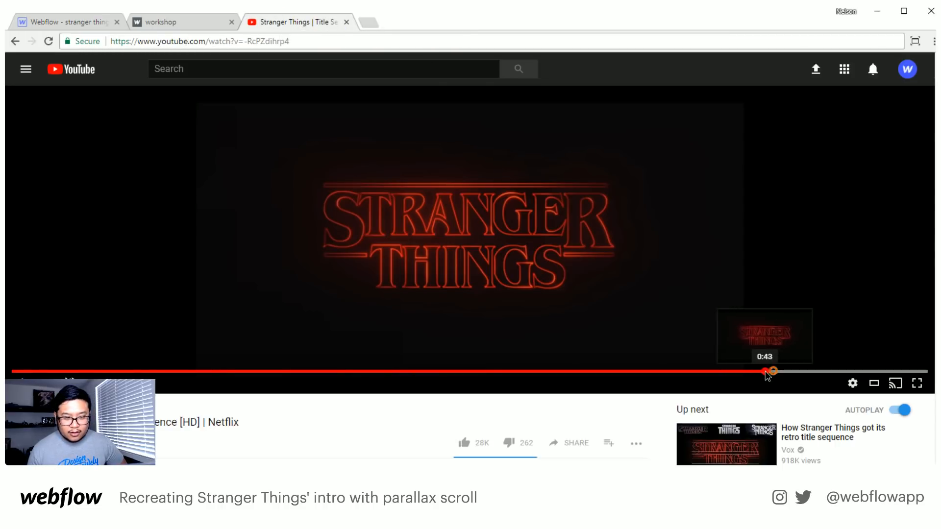
{"action": "left_click_drag", "start_coordinate": [767, 375], "coordinate": [668, 375]}
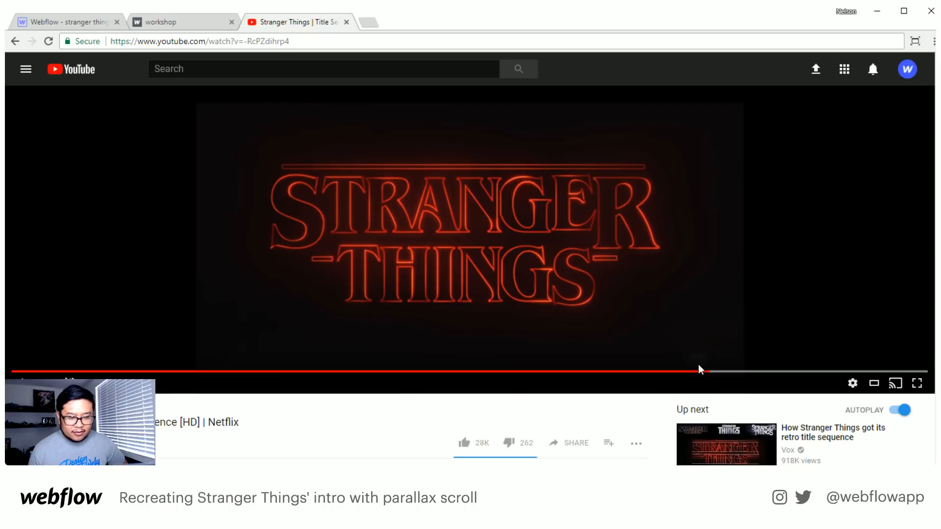
{"action": "left_click", "coordinate": [686, 371]}
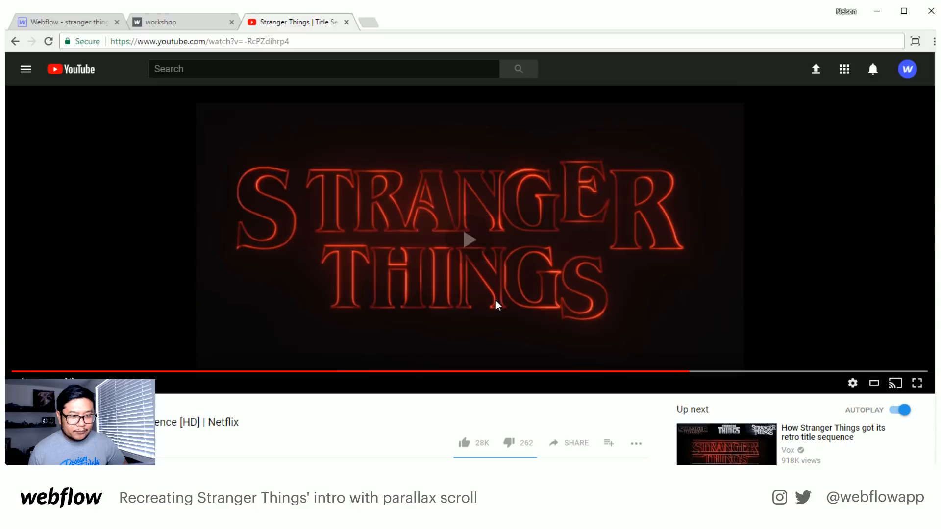
{"action": "left_click", "coordinate": [532, 322]}
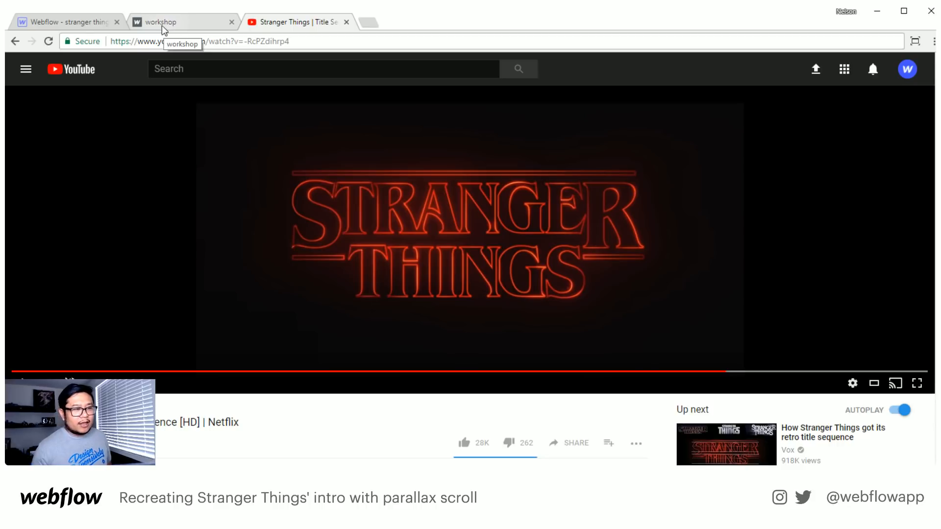
{"action": "left_click", "coordinate": [96, 22]}
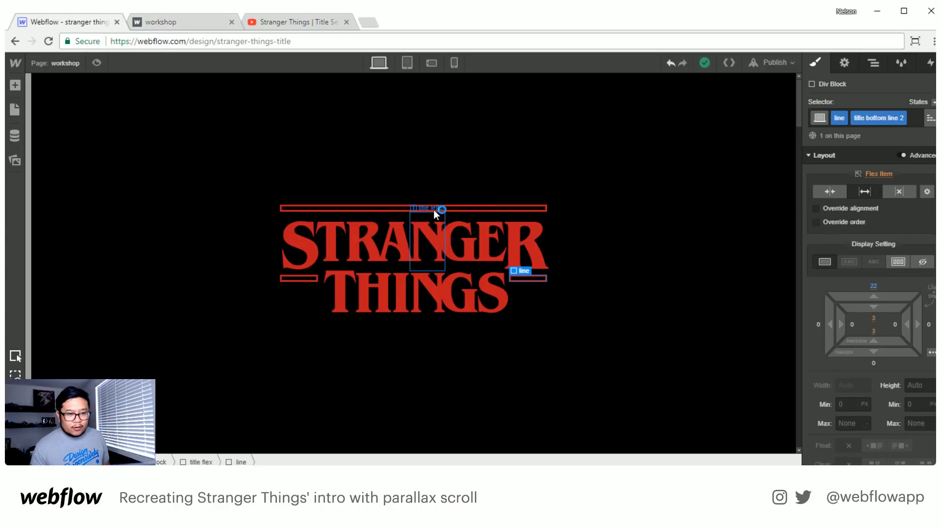
- Set the transform origin of the line left of THINGS to its right middle point, at 100% horizontal and 50% vertical
{"action": "left_click", "coordinate": [371, 206]}
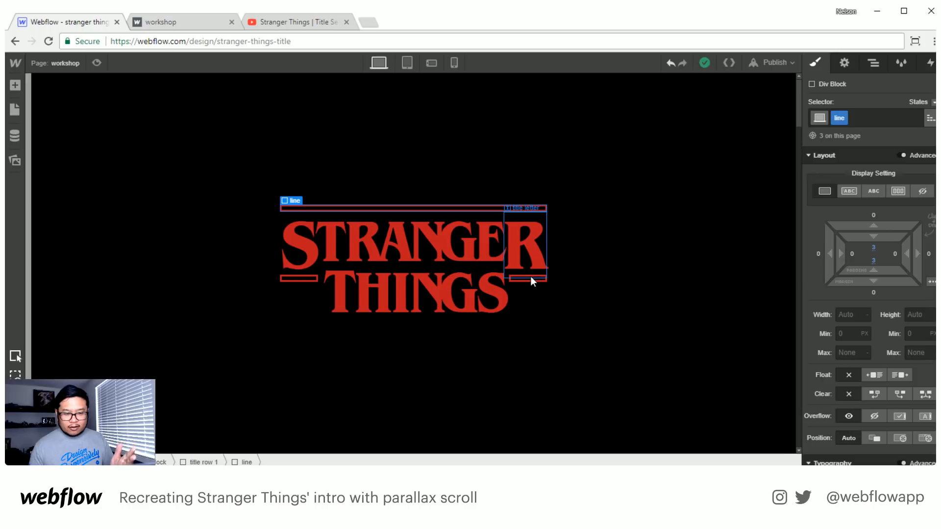
{"action": "left_click", "coordinate": [879, 64]}
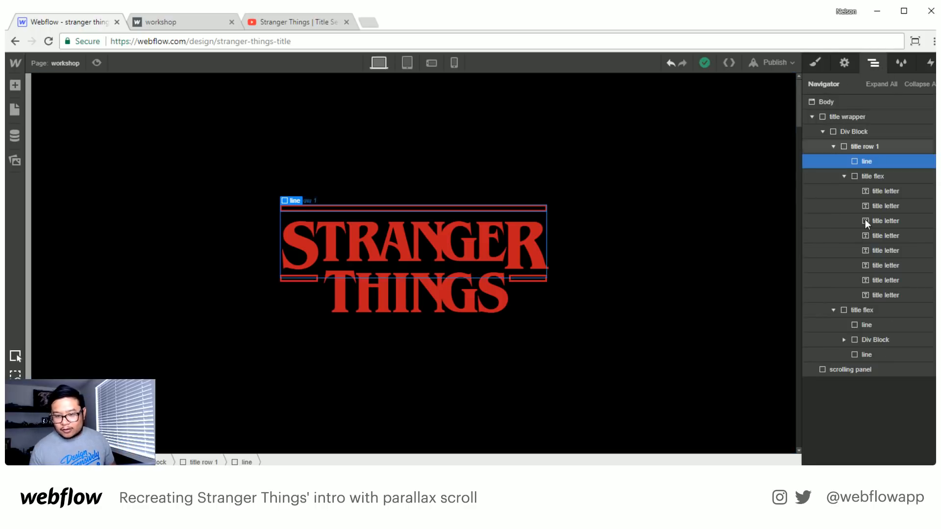
{"action": "left_click", "coordinate": [866, 326]}
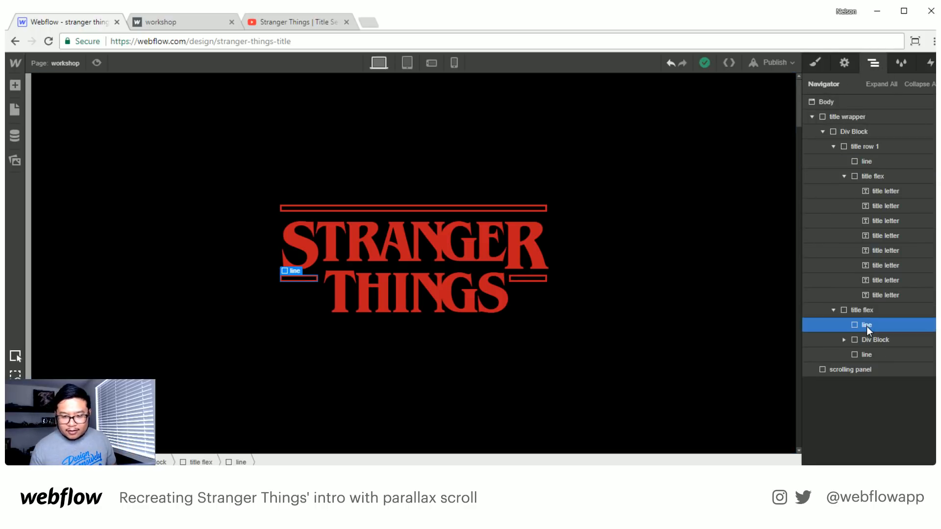
{"action": "left_click", "coordinate": [814, 64]}
{"action": "scroll", "coordinate": [863, 298], "scroll_direction": "down", "scroll_amount": 10}
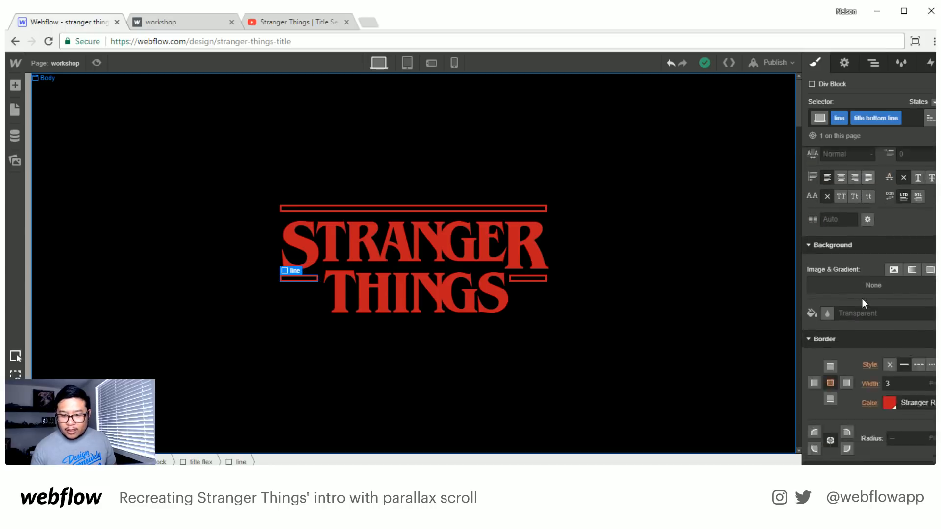
{"action": "scroll", "coordinate": [875, 350], "scroll_direction": "down", "scroll_amount": 3}
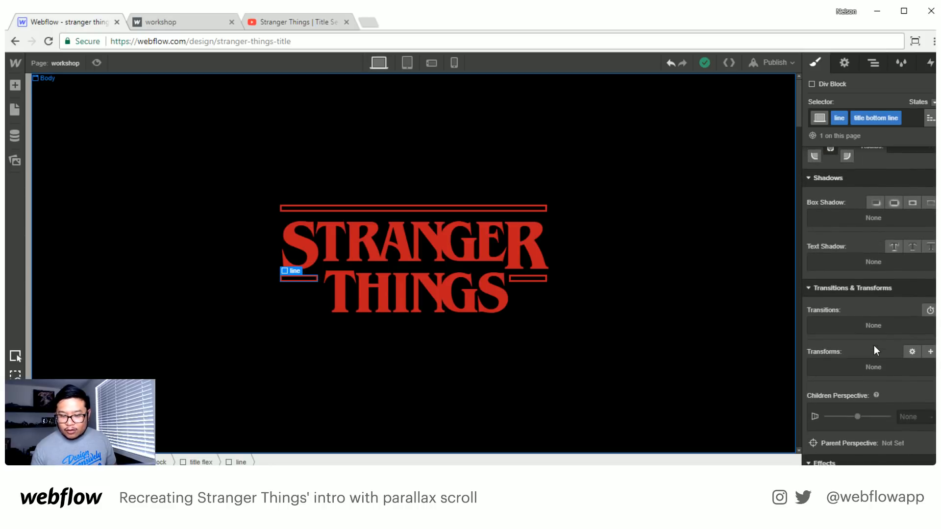
{"action": "left_click", "coordinate": [912, 352]}
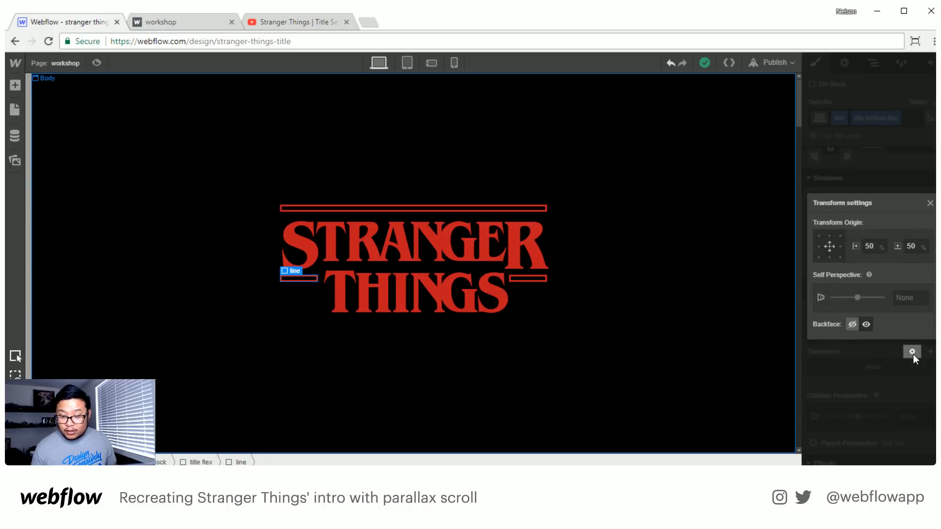
{"action": "left_click", "coordinate": [840, 246]}
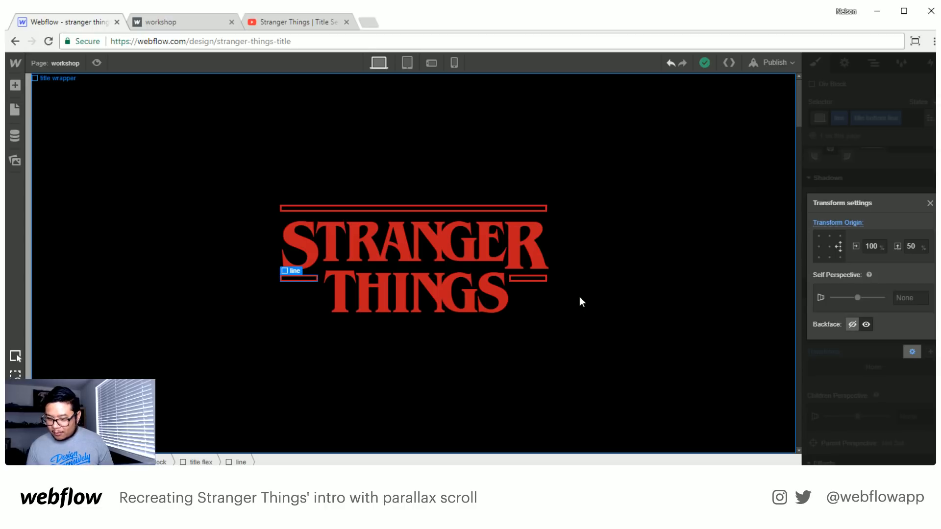
{"action": "left_click", "coordinate": [885, 403]}
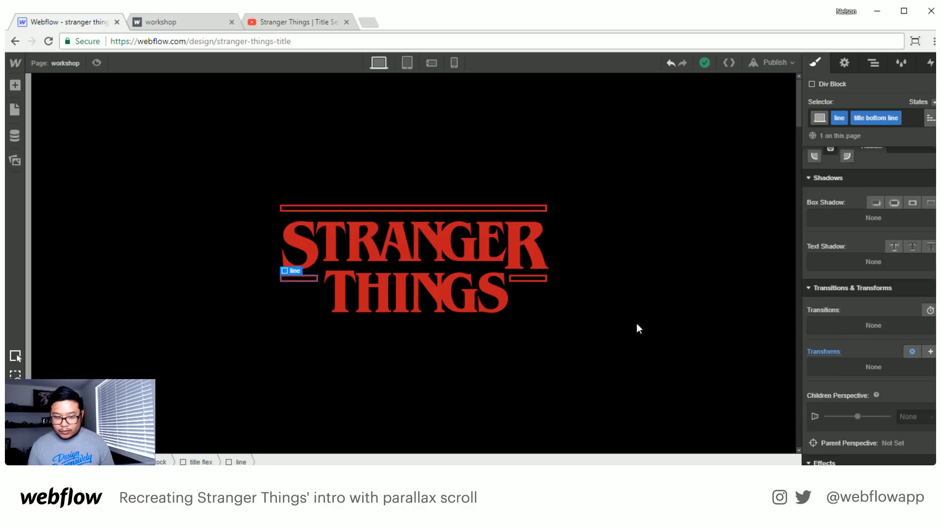
- Set the transform origin of the line right of THINGS to its left middle point, at 0% horizontal and 50% vertical
{"action": "left_click", "coordinate": [499, 287]}
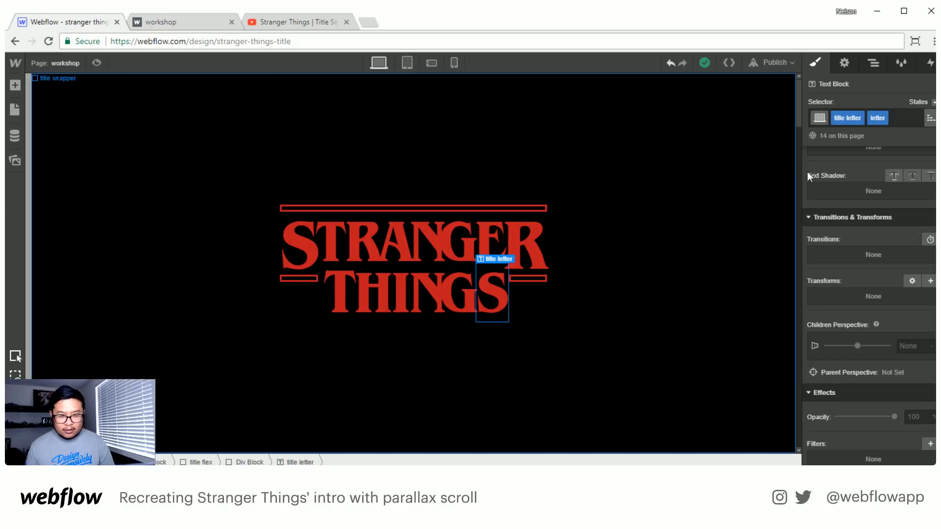
{"action": "left_click", "coordinate": [872, 65]}
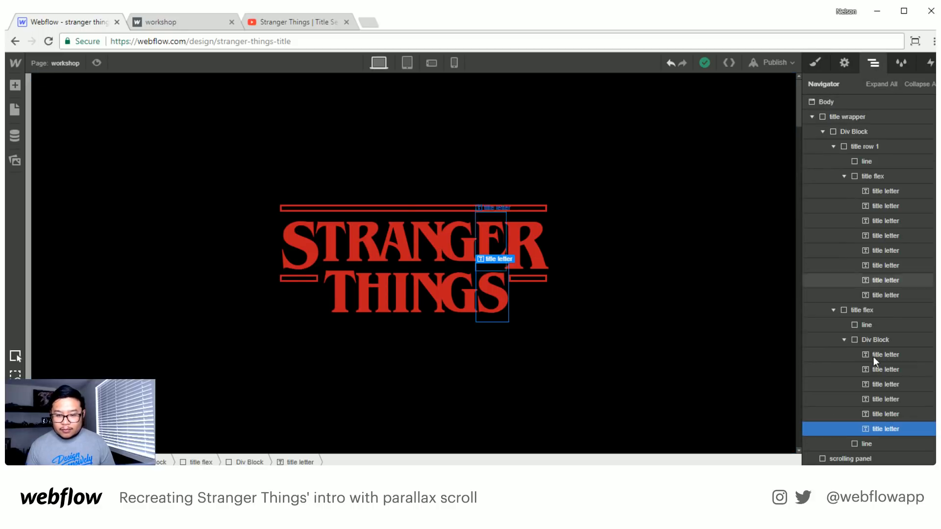
{"action": "left_click", "coordinate": [868, 444]}
{"action": "key", "text": "s"}
{"action": "scroll", "coordinate": [883, 413], "scroll_direction": "down", "scroll_amount": 15}
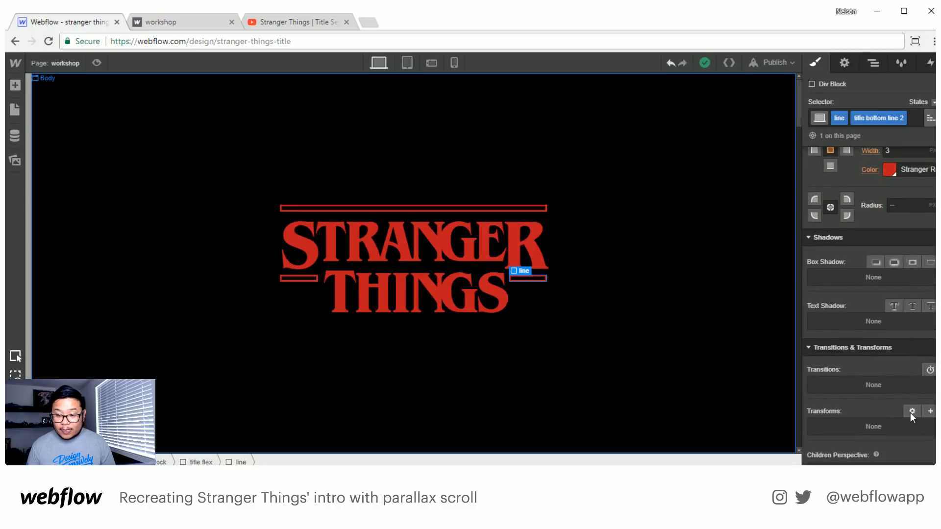
{"action": "left_click", "coordinate": [911, 412]}
{"action": "left_click", "coordinate": [820, 306]}
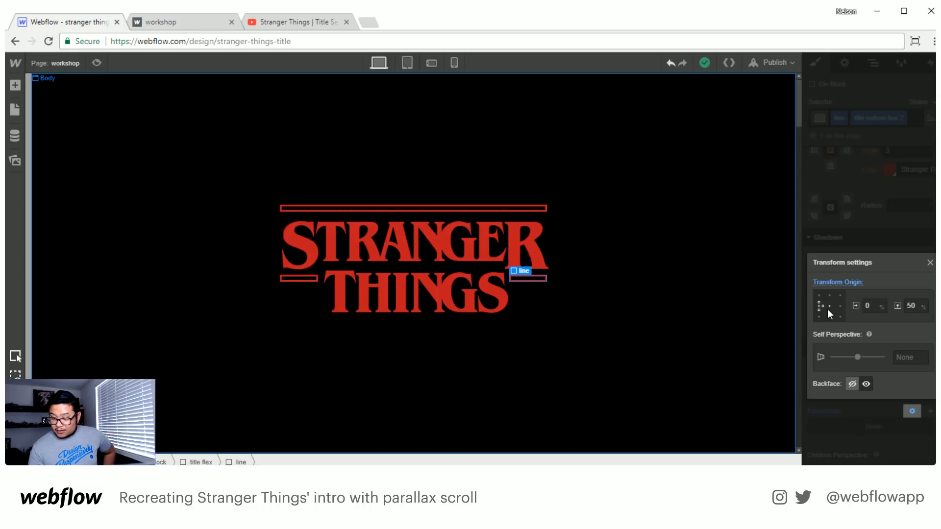
{"action": "left_click", "coordinate": [929, 265]}
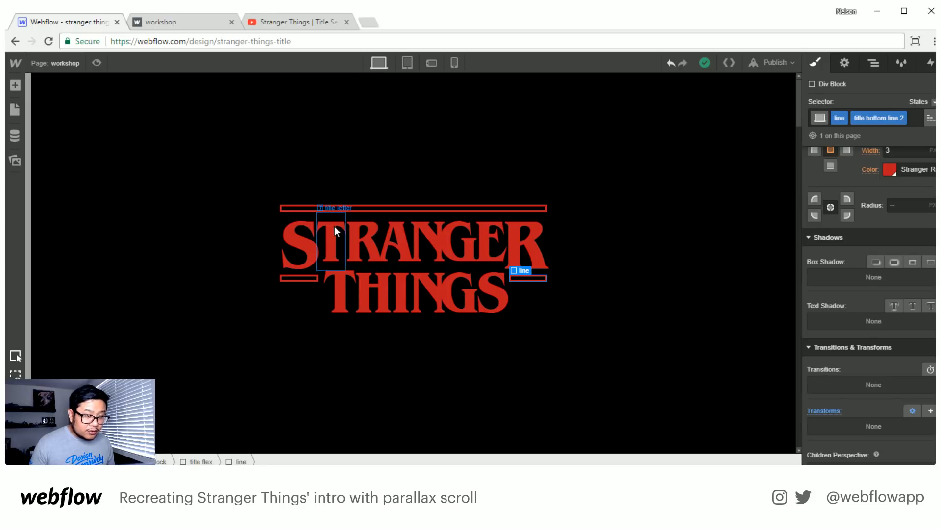
- Add the combo class "title top line" to the long line above STRANGER
{"action": "left_click", "coordinate": [345, 203]}
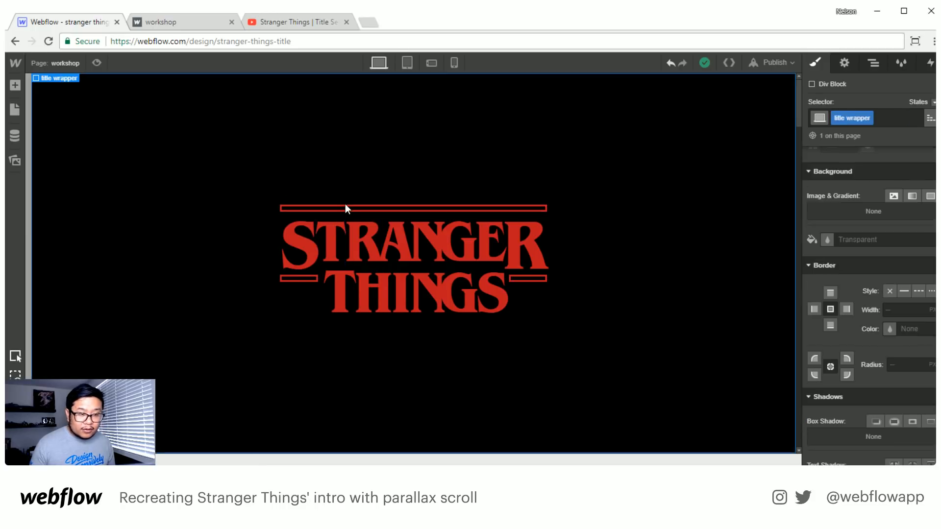
{"action": "left_click", "coordinate": [344, 206]}
{"action": "left_click", "coordinate": [885, 118]}
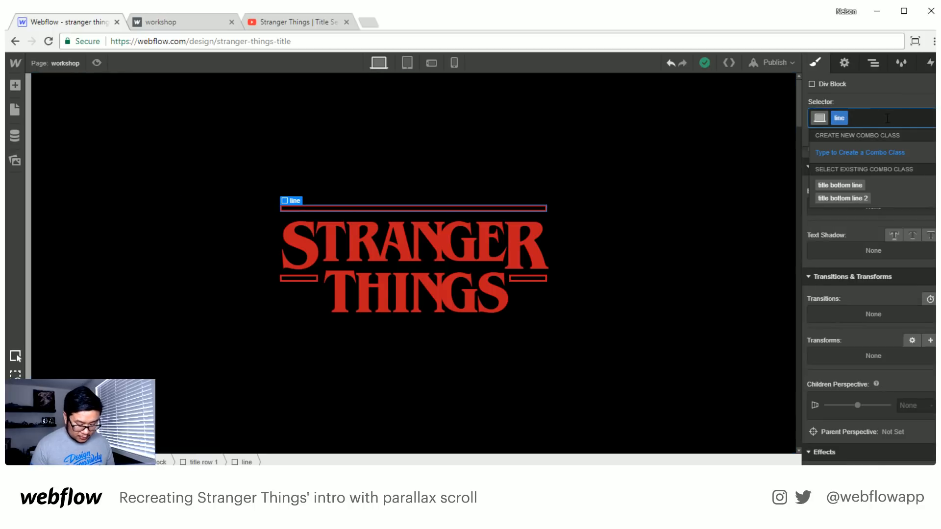
{"action": "type", "text": "title top line"}
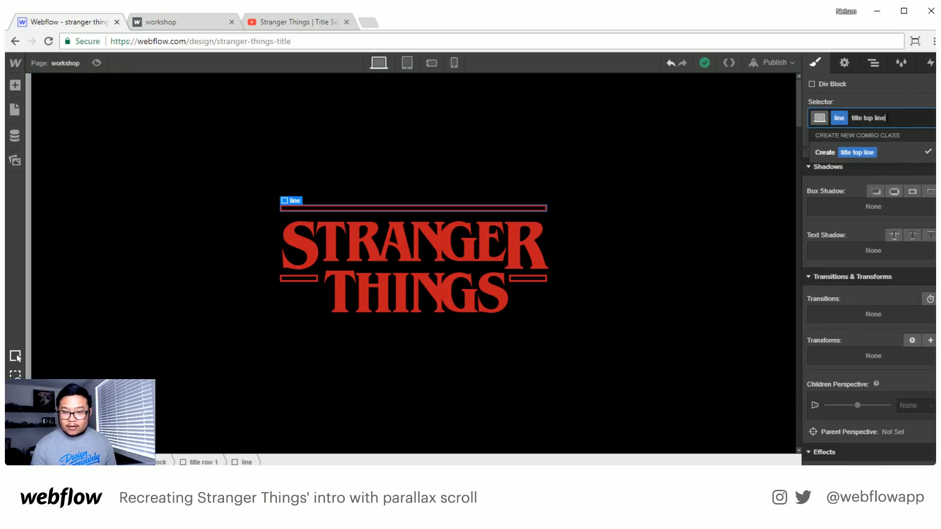
{"action": "key", "text": "Return"}
{"action": "scroll", "coordinate": [860, 412], "scroll_direction": "down", "scroll_amount": 10}
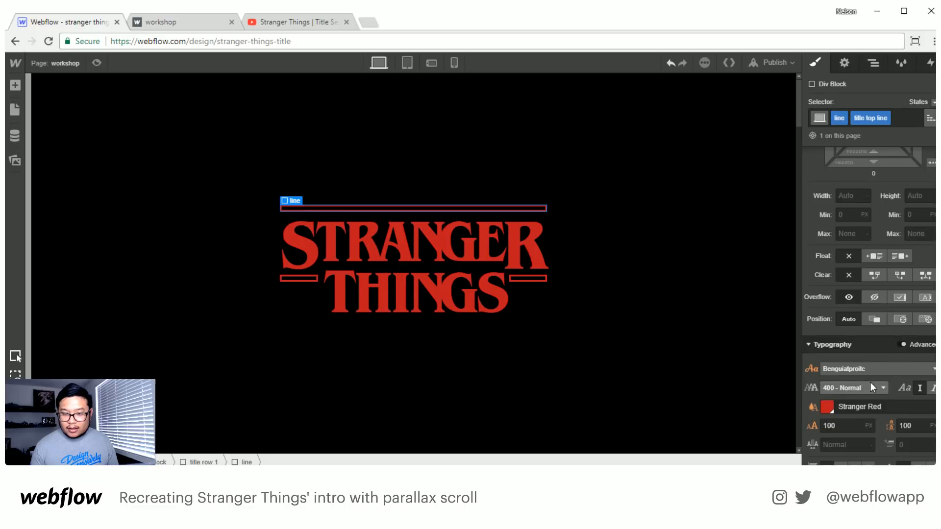
- Set the bottom margin of the long line above STRANGER to -8 px
{"action": "scroll", "coordinate": [870, 388], "scroll_direction": "up", "scroll_amount": 10}
{"action": "left_click_drag", "start_coordinate": [877, 283], "coordinate": [880, 271]}
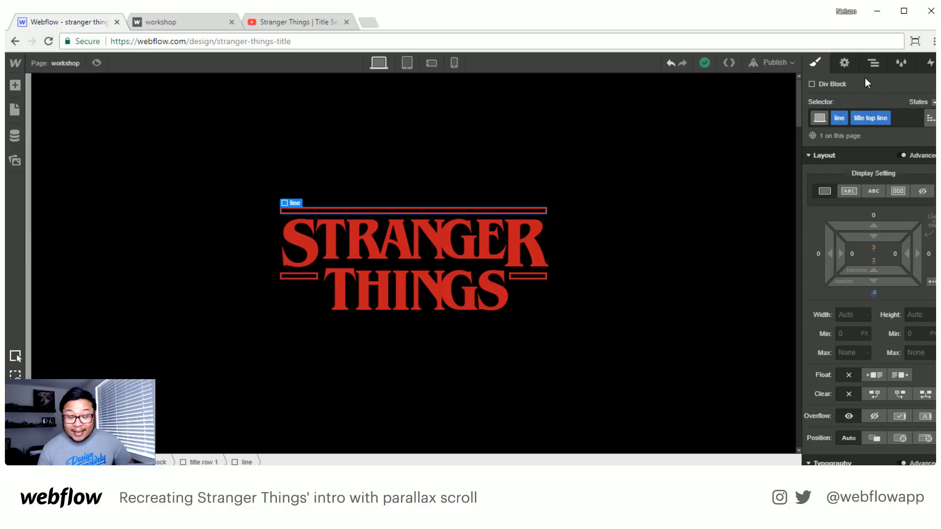
- Publish the site to its webflow.io domain and reload the live workshop page to check the line spacing
{"action": "left_click", "coordinate": [773, 62]}
{"action": "left_click", "coordinate": [651, 176]}
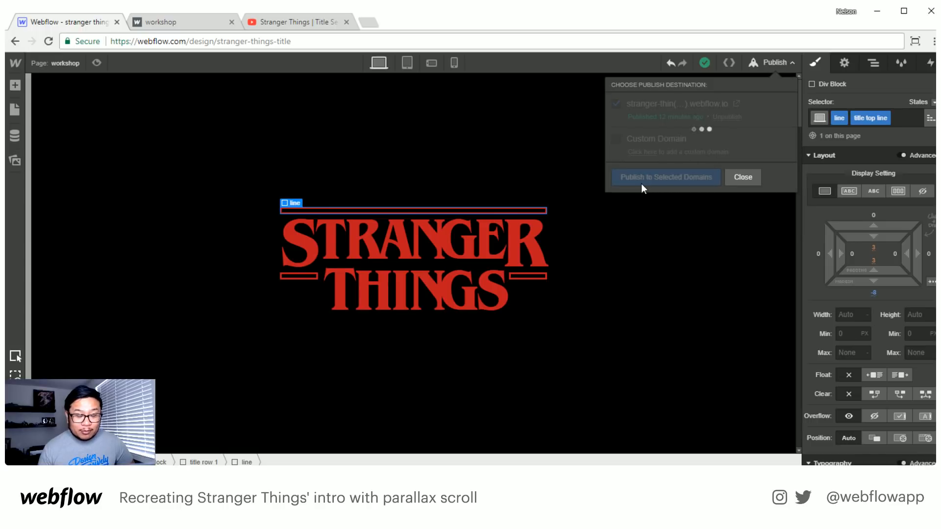
{"action": "left_click", "coordinate": [140, 28]}
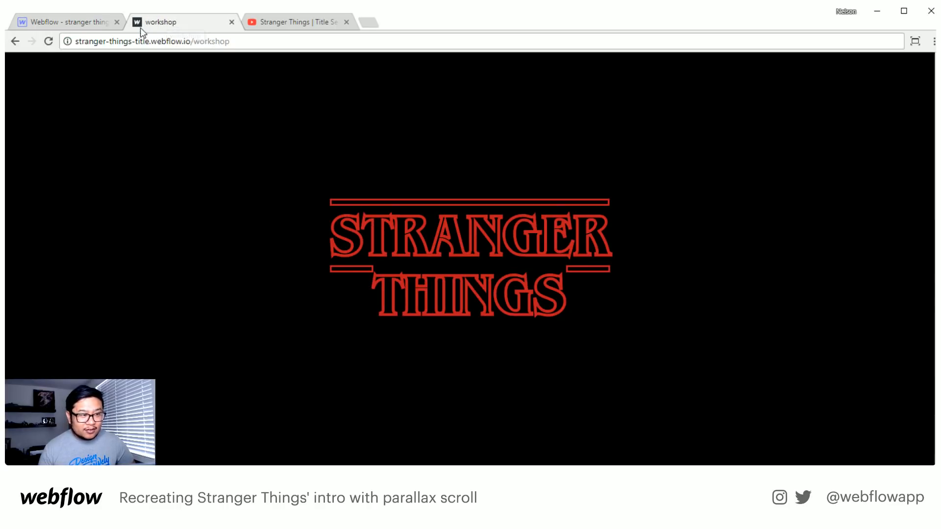
{"action": "left_click", "coordinate": [49, 40]}
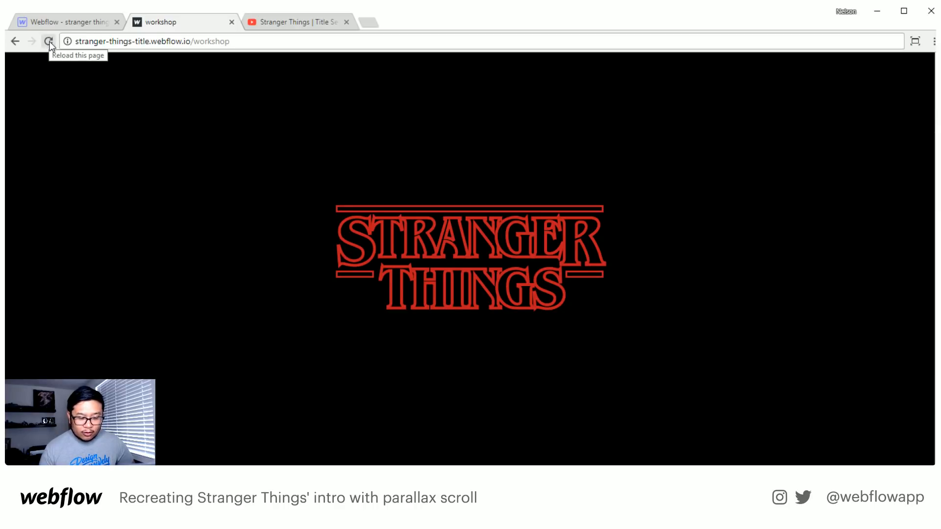
{"action": "left_click", "coordinate": [50, 43]}
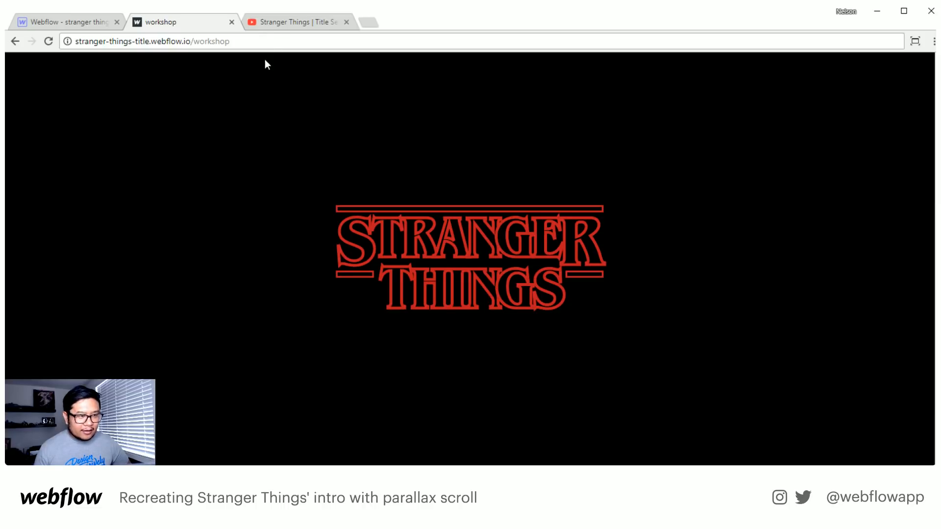
- Back in the Webflow design, give the N in STRANGER relative positioning with a z-index of 1
{"action": "left_click", "coordinate": [75, 23]}
{"action": "left_click", "coordinate": [429, 243]}
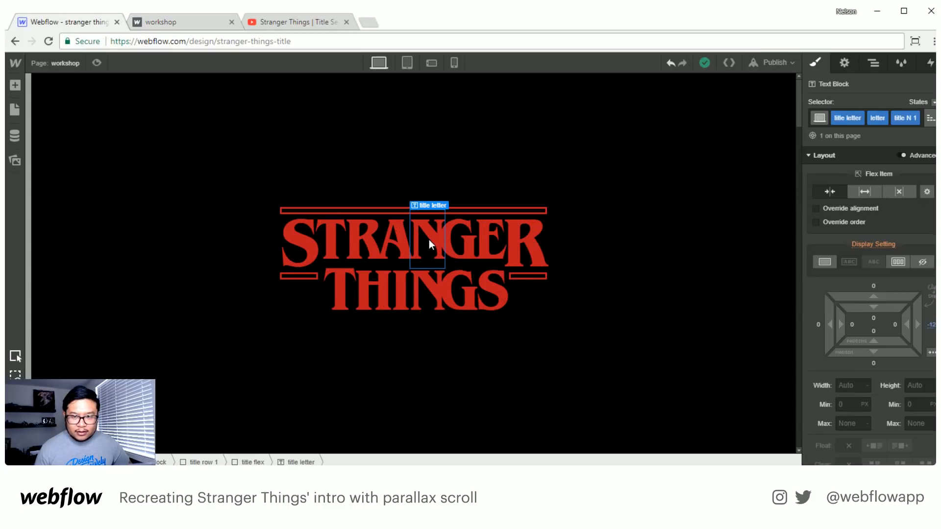
{"action": "scroll", "coordinate": [882, 304], "scroll_direction": "down", "scroll_amount": 4}
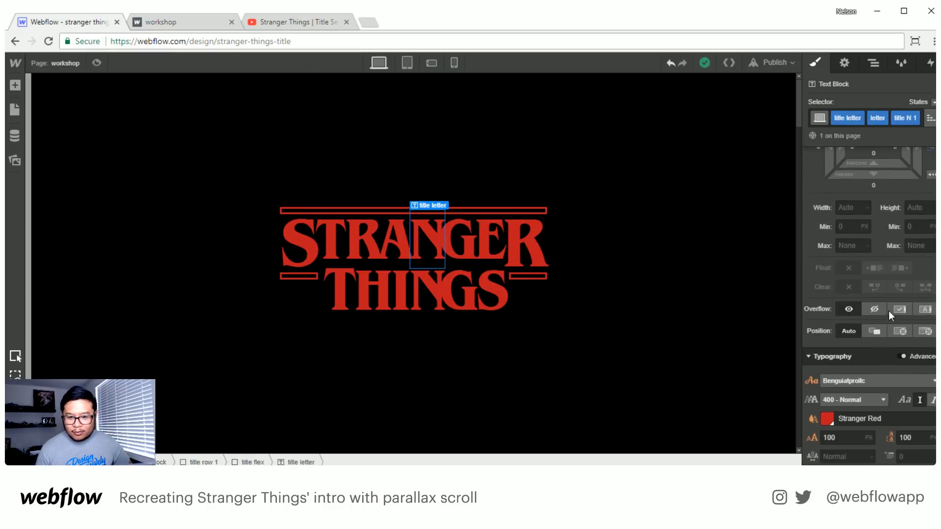
{"action": "left_click", "coordinate": [873, 330]}
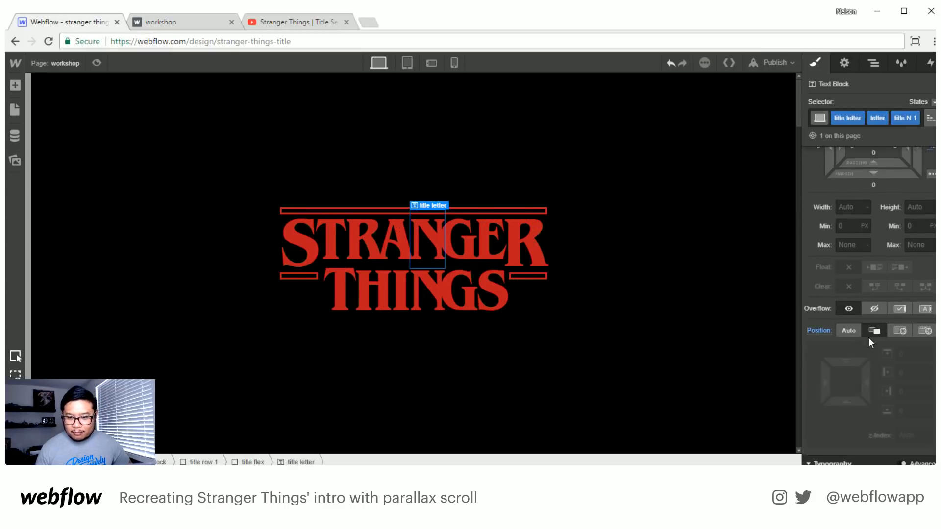
{"action": "left_click", "coordinate": [909, 435]}
{"action": "type", "text": "1"}
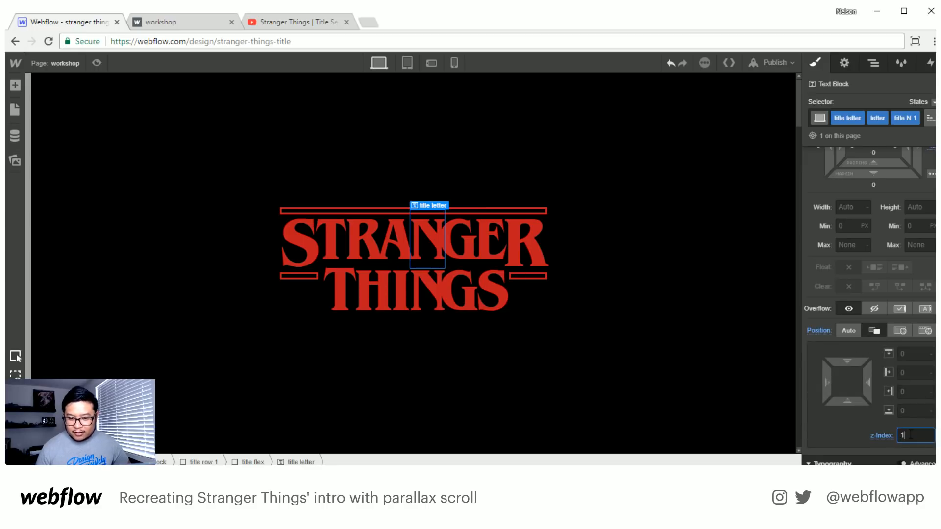
- Give the N in THINGS relative positioning with a z-index of 1
{"action": "left_click", "coordinate": [434, 295]}
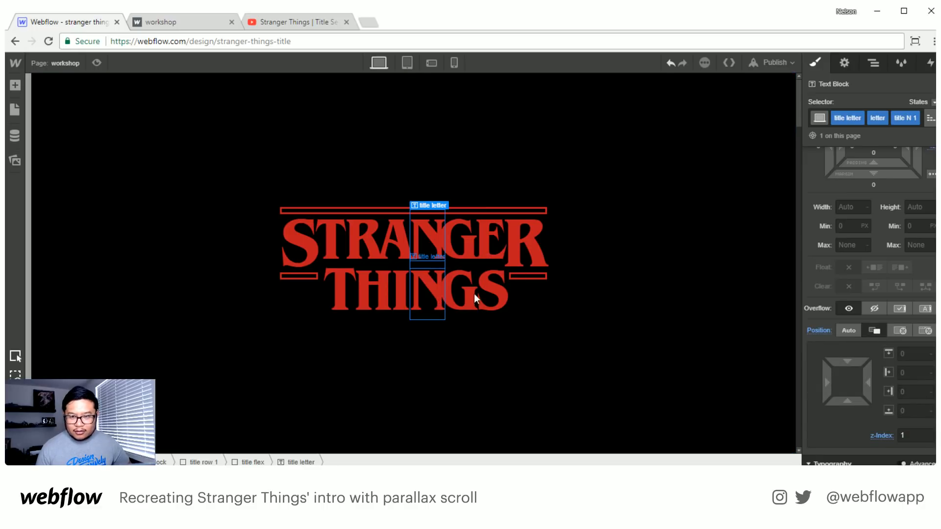
{"action": "scroll", "coordinate": [887, 379], "scroll_direction": "down", "scroll_amount": 2}
{"action": "scroll", "coordinate": [874, 401], "scroll_direction": "down", "scroll_amount": 4}
{"action": "scroll", "coordinate": [877, 295], "scroll_direction": "up", "scroll_amount": 4}
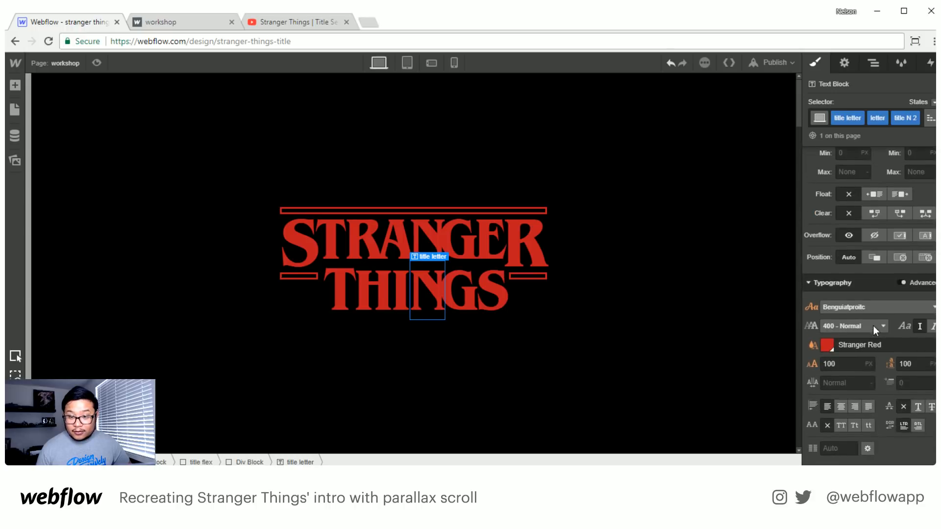
{"action": "left_click", "coordinate": [881, 261]}
{"action": "left_click", "coordinate": [906, 364]}
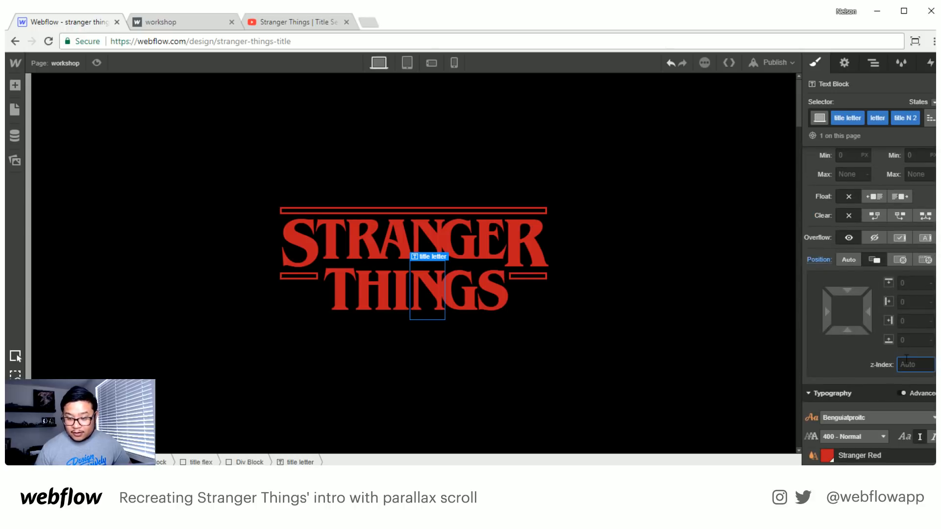
{"action": "type", "text": "1"}
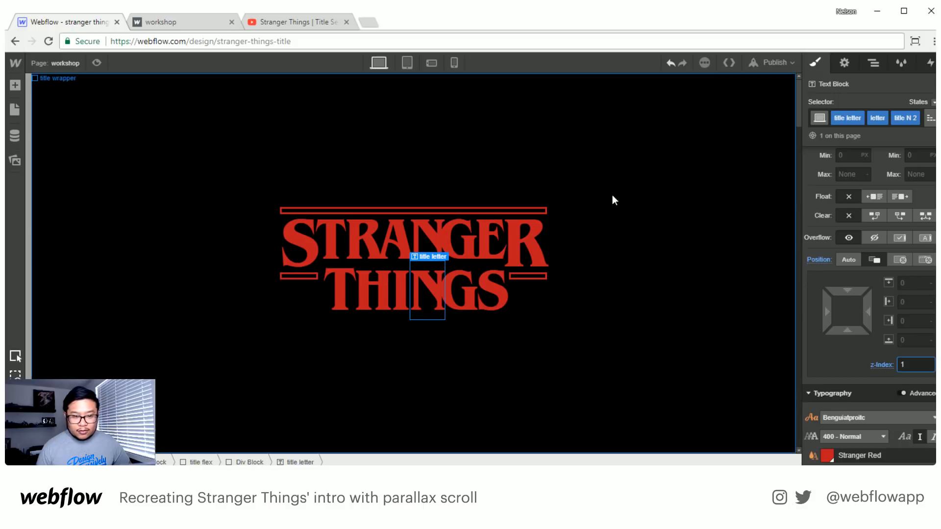
- Set the .letter text stroke to 3px in the workshop page's custom head code and save the page settings
{"action": "left_click", "coordinate": [54, 62]}
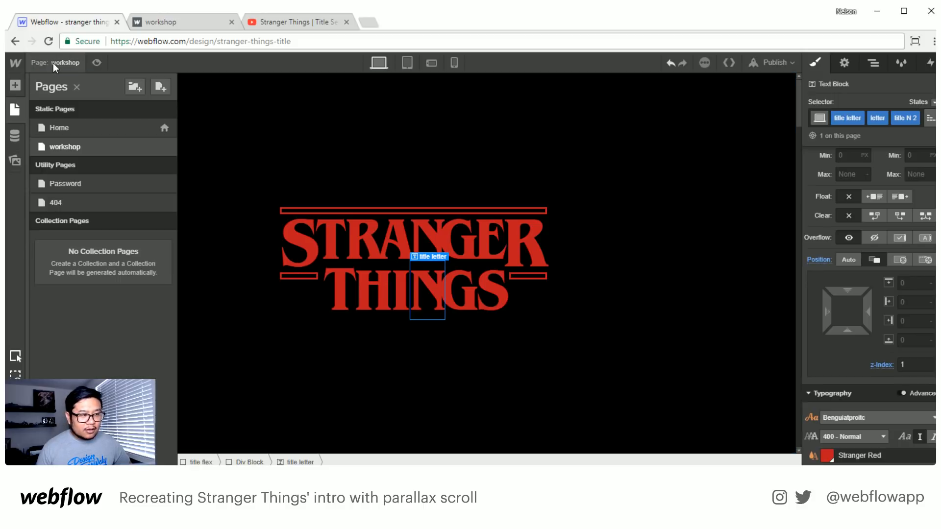
{"action": "left_click", "coordinate": [163, 146]}
{"action": "scroll", "coordinate": [292, 308], "scroll_direction": "down", "scroll_amount": 10}
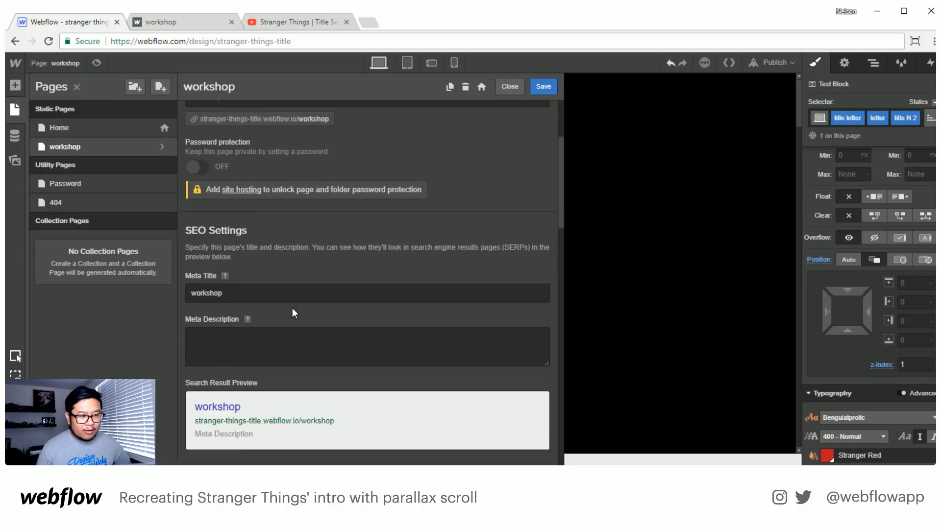
{"action": "scroll", "coordinate": [292, 307], "scroll_direction": "down", "scroll_amount": 5}
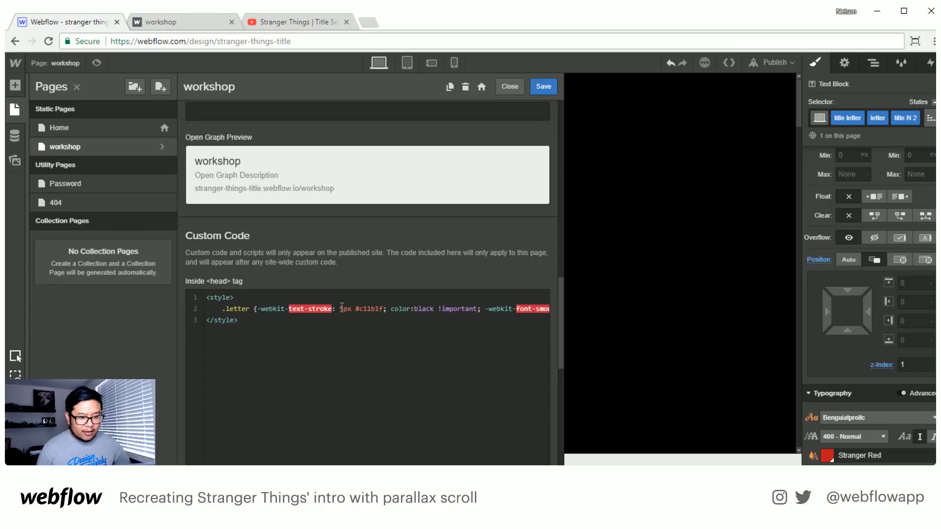
{"action": "left_click", "coordinate": [339, 308]}
{"action": "type", "text": "3"}
{"action": "key", "text": "Delete"}
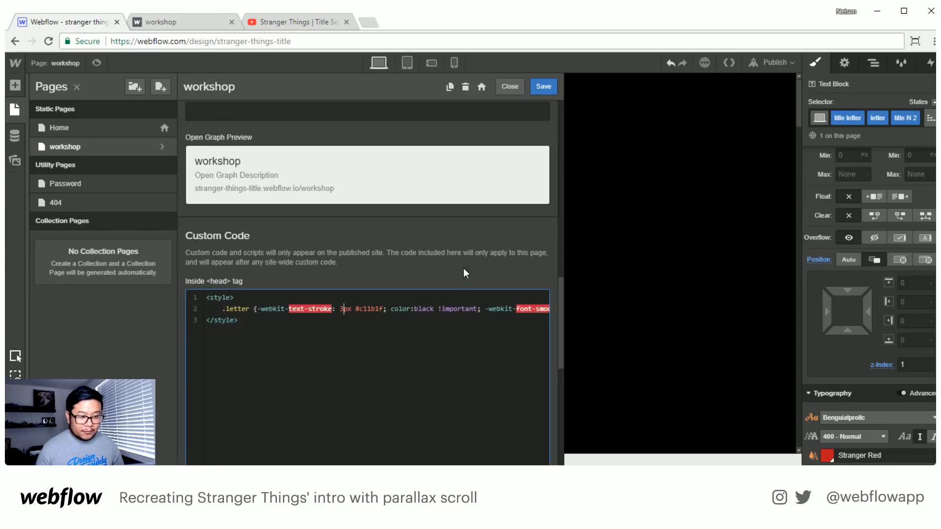
{"action": "left_click", "coordinate": [541, 95]}
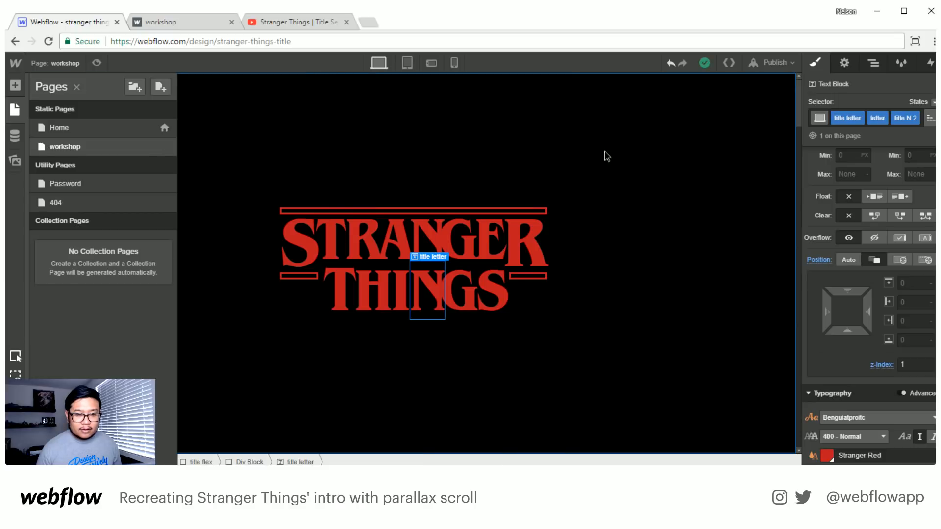
- Republish the site and reload the live workshop page to check the thinner letter outlines
{"action": "left_click", "coordinate": [605, 152]}
{"action": "left_click", "coordinate": [774, 62]}
{"action": "left_click", "coordinate": [668, 177]}
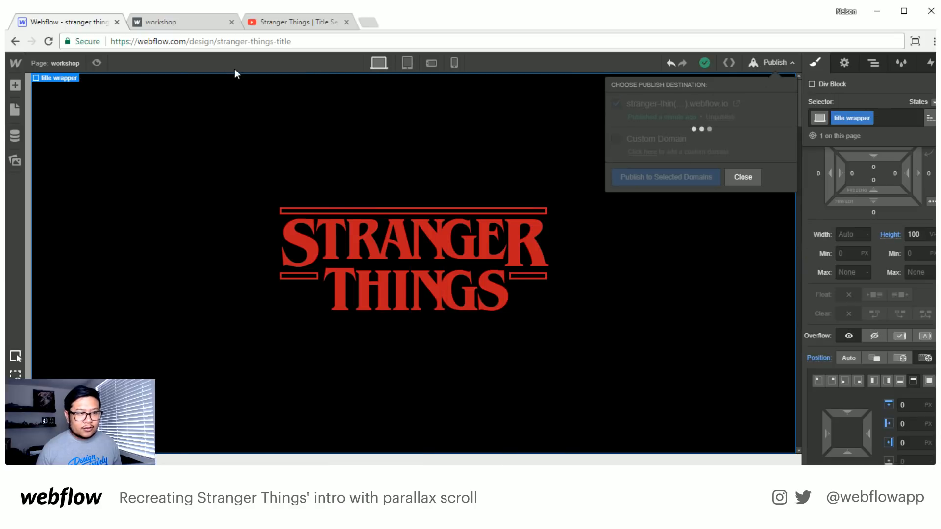
{"action": "left_click", "coordinate": [181, 24]}
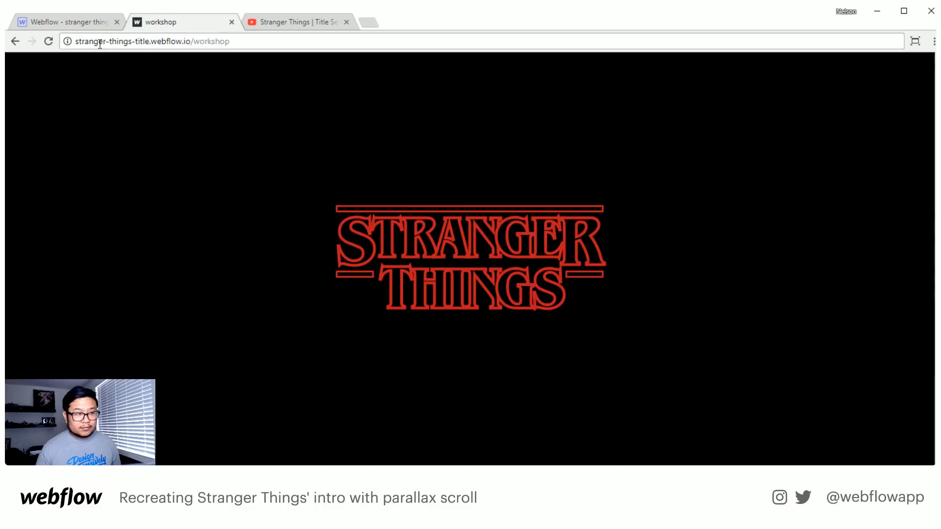
{"action": "left_click", "coordinate": [48, 41]}
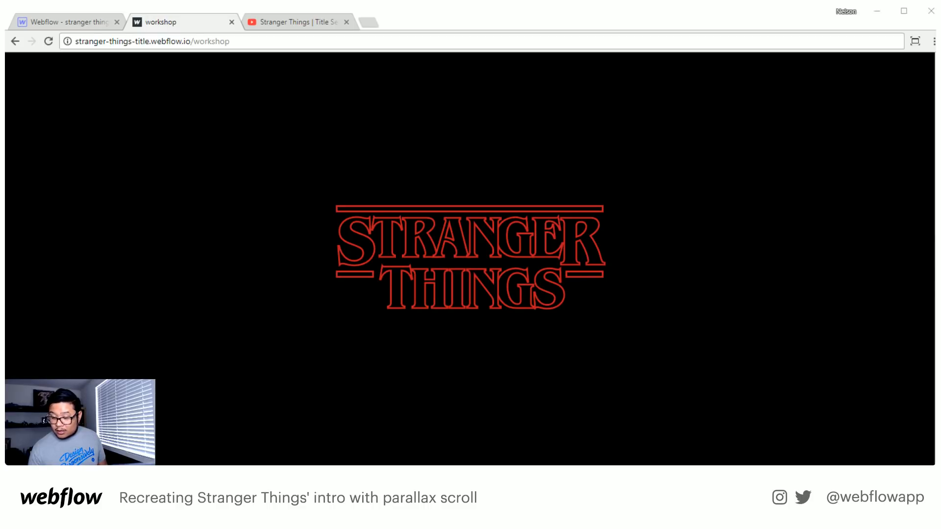
- Return to the Webflow design, preview the title at the tablet and phone breakpoints, and end on the desktop view
{"action": "left_click", "coordinate": [77, 25]}
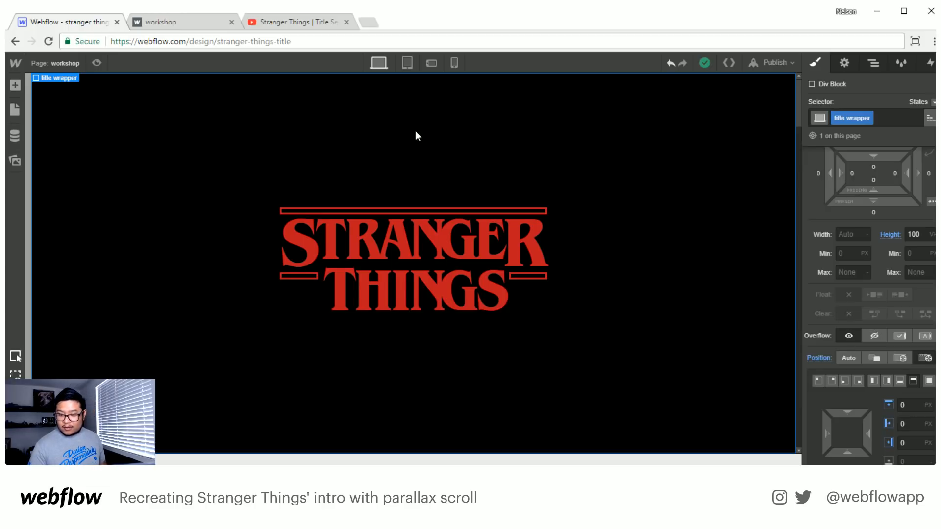
{"action": "left_click", "coordinate": [431, 62]}
{"action": "left_click", "coordinate": [453, 63]}
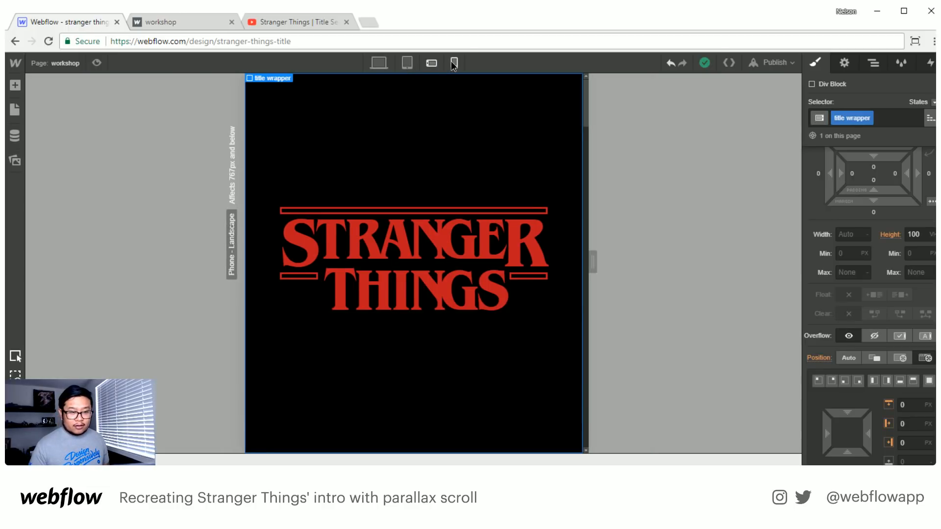
{"action": "left_click", "coordinate": [432, 63]}
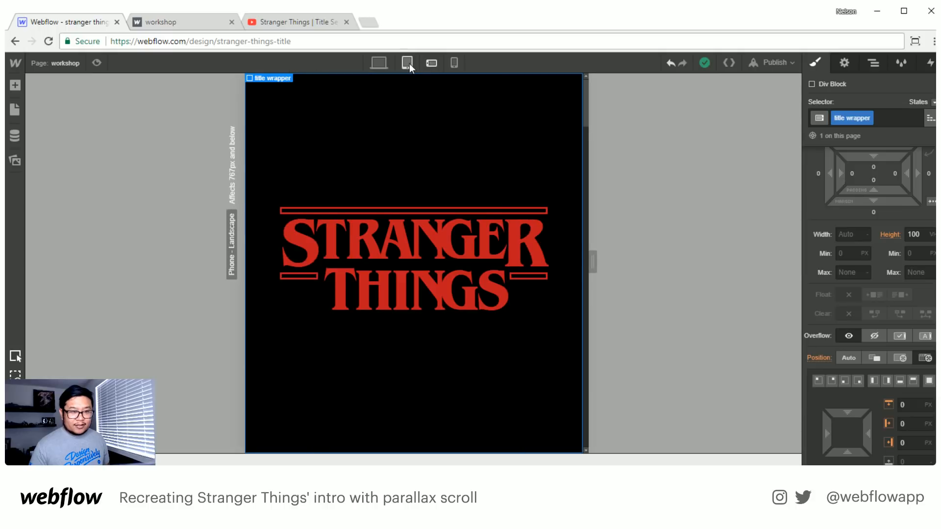
{"action": "left_click", "coordinate": [406, 63]}
{"action": "left_click", "coordinate": [378, 64]}
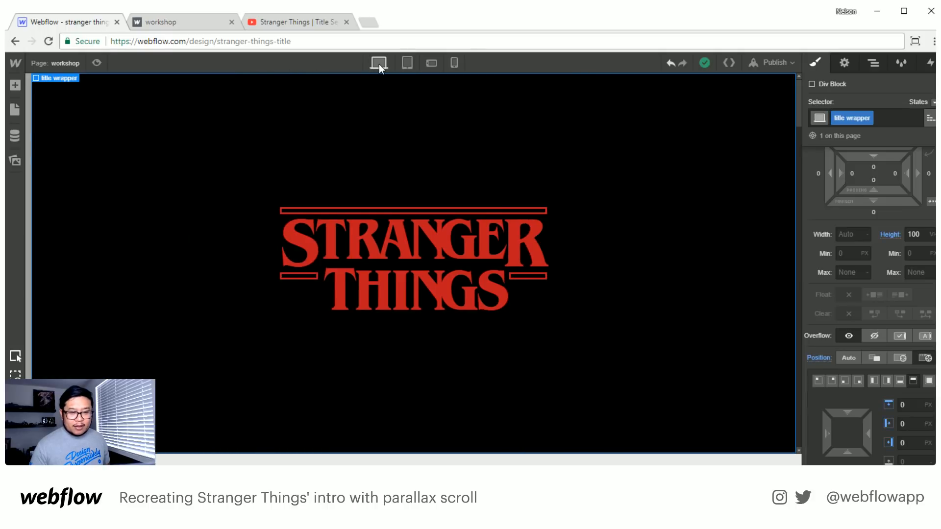
{"action": "left_click", "coordinate": [407, 63]}
{"action": "left_click", "coordinate": [431, 63]}
{"action": "left_click", "coordinate": [407, 63]}
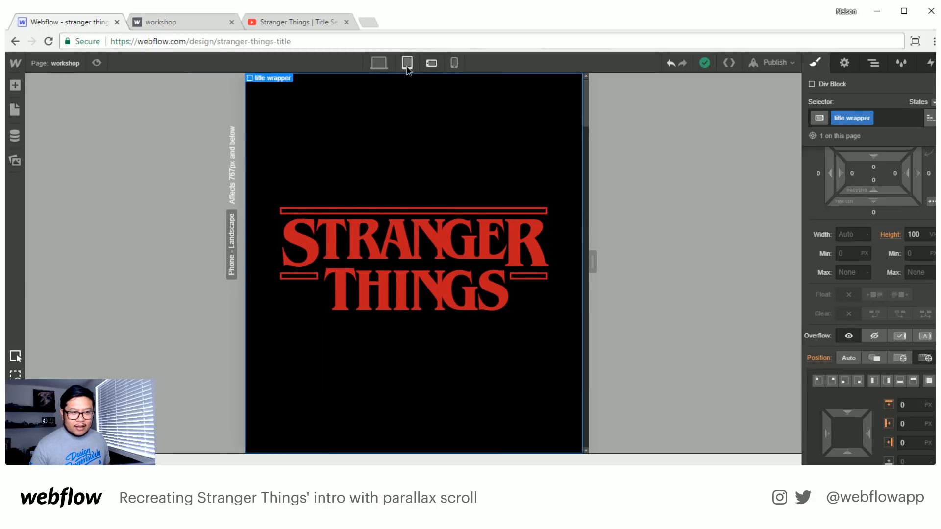
{"action": "left_click", "coordinate": [385, 64]}
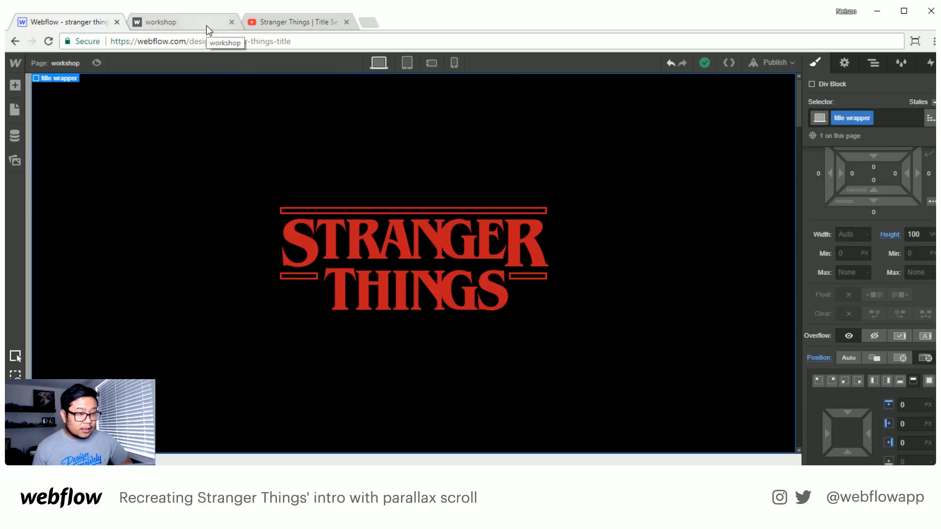
- Inspect the styles of the T, the S and the final R of STRANGER
{"action": "left_click", "coordinate": [332, 247]}
{"action": "left_click", "coordinate": [290, 249]}
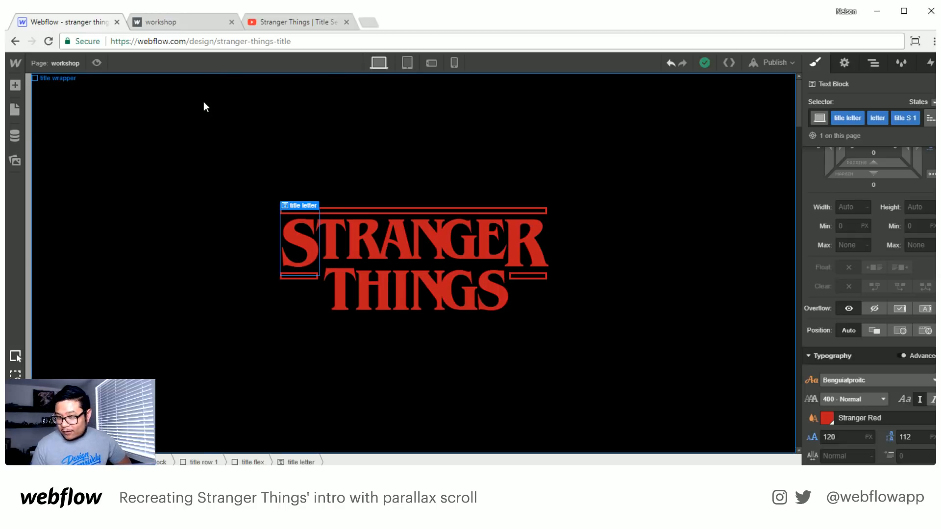
{"action": "left_click", "coordinate": [523, 248]}
- Examine the element hierarchy and the class assignment of the div block nested directly inside the title wrapper
{"action": "left_click", "coordinate": [875, 63]}
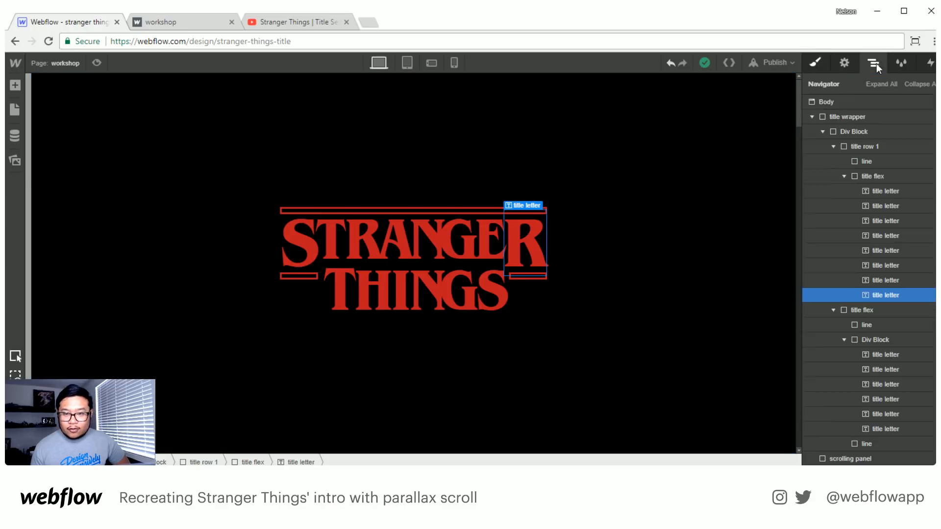
{"action": "left_click", "coordinate": [813, 116]}
{"action": "left_click", "coordinate": [834, 118]}
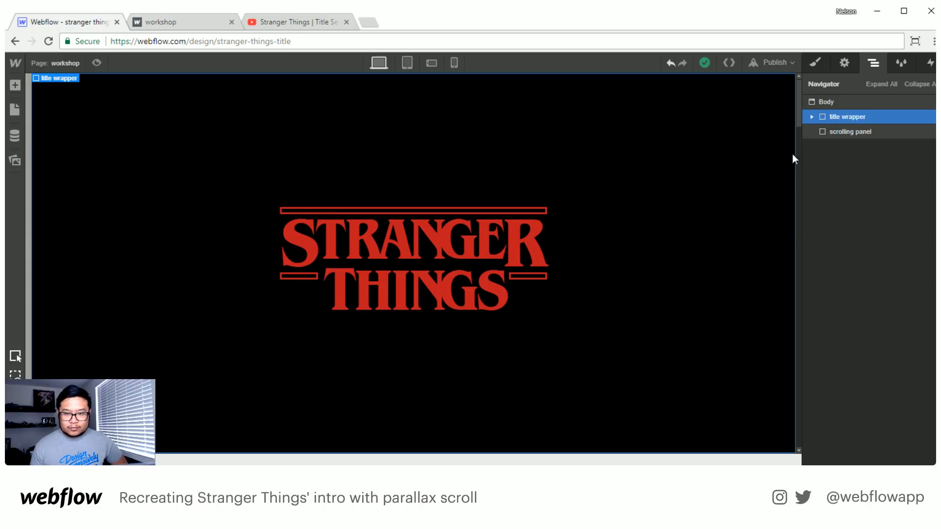
{"action": "left_click", "coordinate": [811, 116]}
{"action": "left_click", "coordinate": [824, 131]}
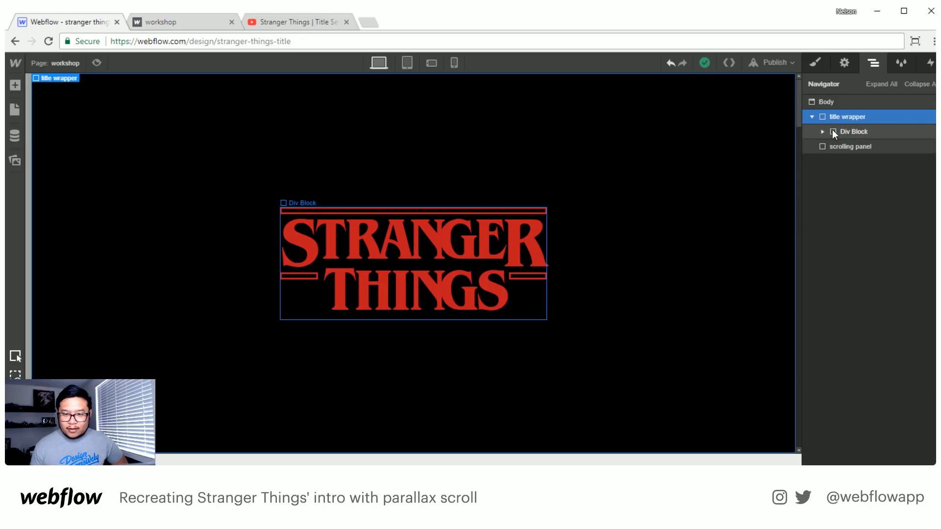
{"action": "left_click", "coordinate": [850, 129]}
{"action": "left_click", "coordinate": [815, 64]}
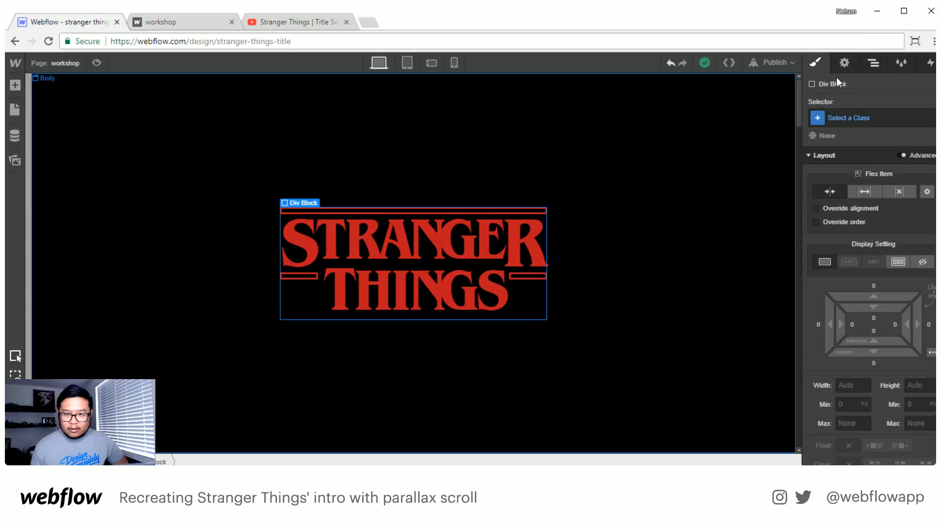
{"action": "left_click", "coordinate": [862, 118]}
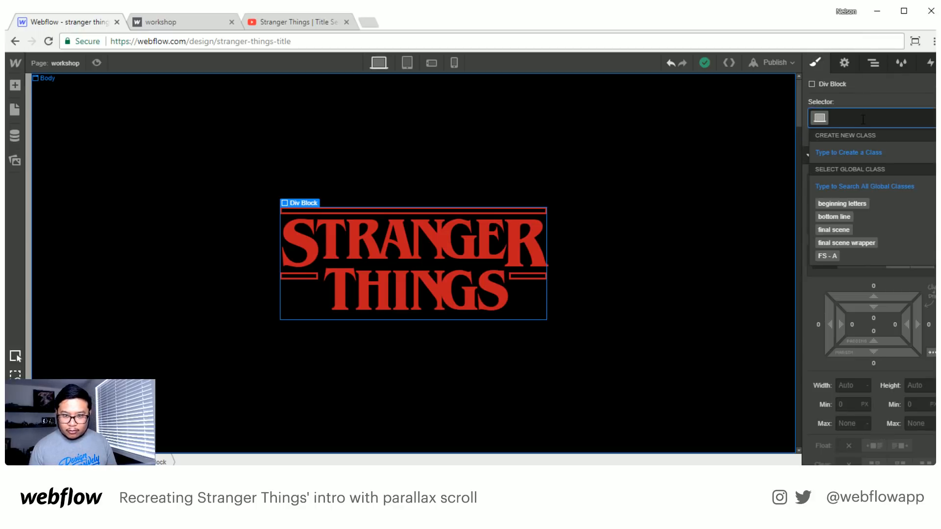
- Check the title wrapper's class, and assign the class title to the div block nested directly inside it
{"action": "left_click", "coordinate": [872, 64]}
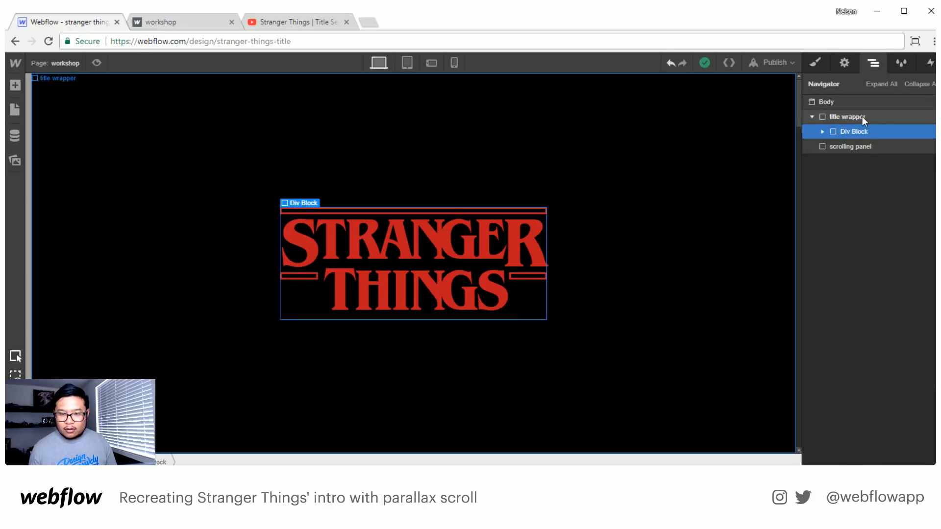
{"action": "left_click", "coordinate": [862, 116]}
{"action": "left_click", "coordinate": [815, 63]}
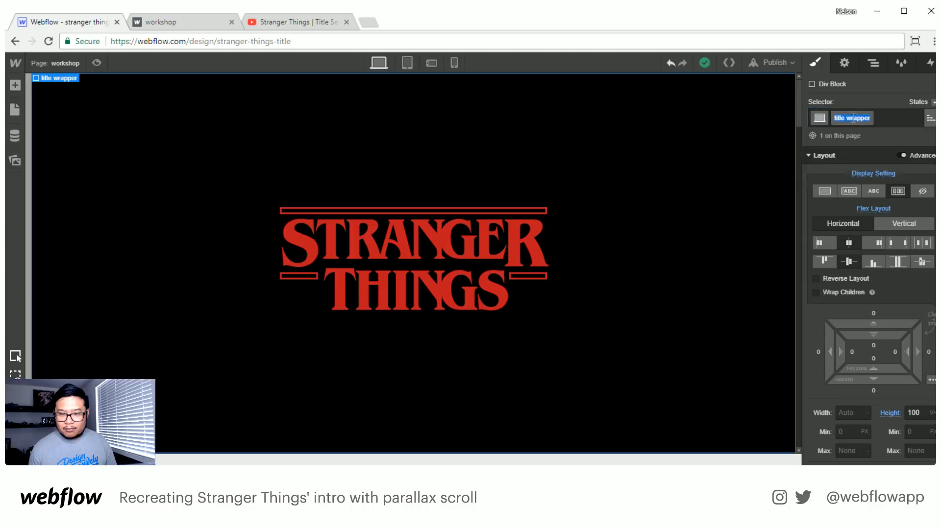
{"action": "left_click", "coordinate": [873, 65]}
{"action": "left_click", "coordinate": [854, 131]}
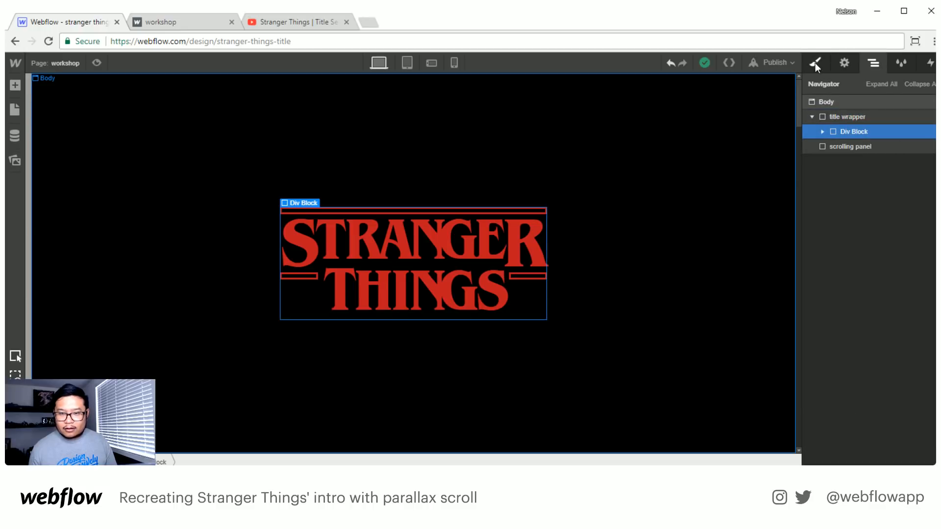
{"action": "left_click", "coordinate": [816, 62]}
{"action": "left_click", "coordinate": [853, 118]}
{"action": "type", "text": "title"}
{"action": "key", "text": "Return"}
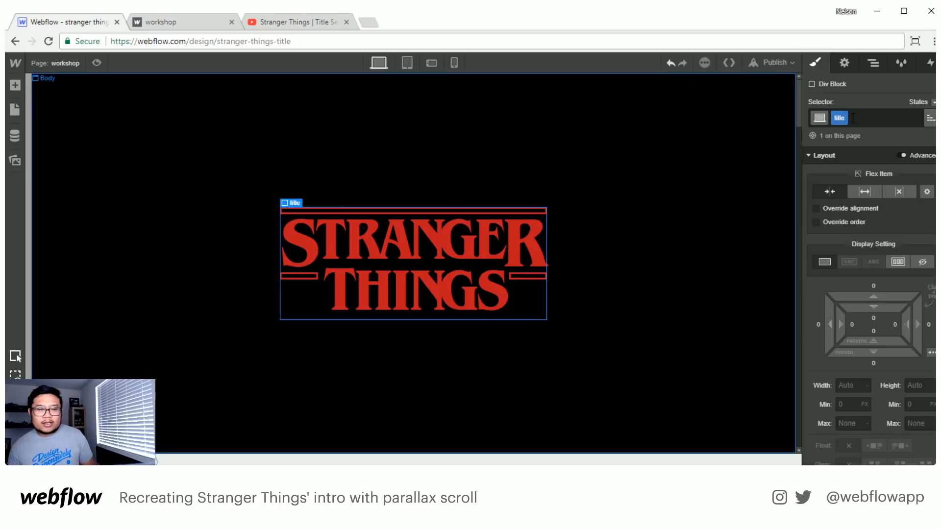
- Try a Scale transform of 10 on X and Y on the title block
{"action": "scroll", "coordinate": [897, 334], "scroll_direction": "down", "scroll_amount": 15}
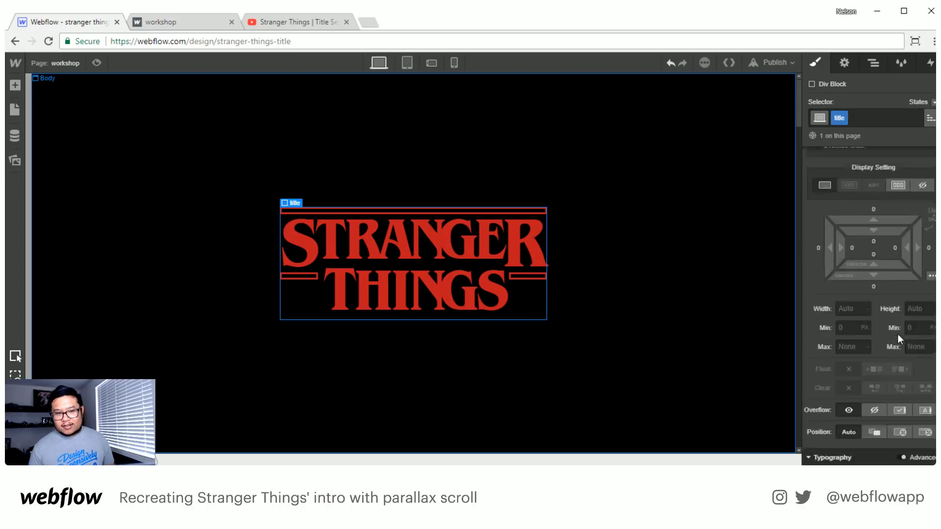
{"action": "scroll", "coordinate": [900, 355], "scroll_direction": "down", "scroll_amount": 1}
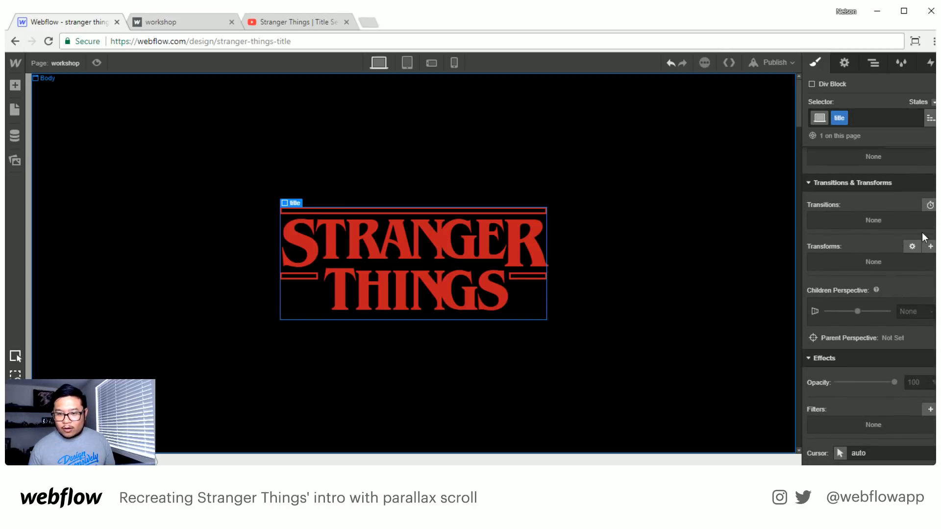
{"action": "left_click", "coordinate": [930, 246]}
{"action": "left_click", "coordinate": [865, 314]}
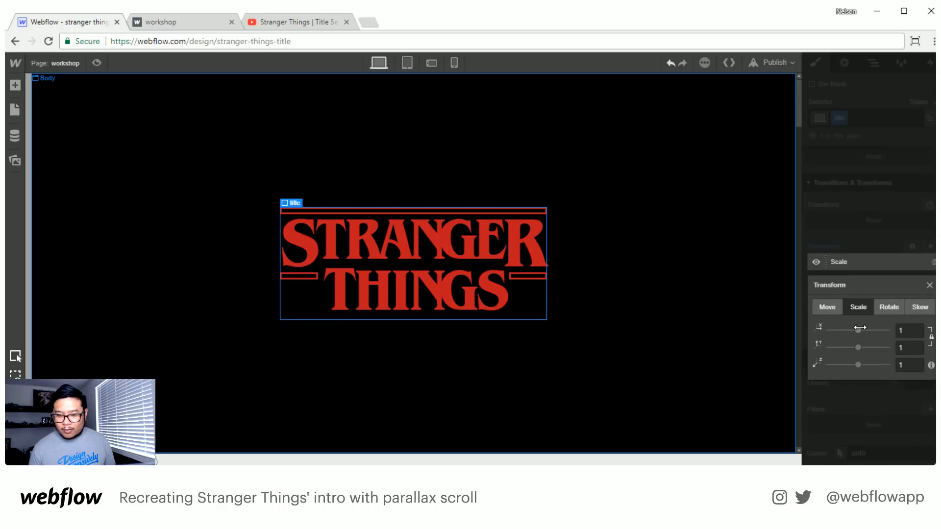
{"action": "left_click", "coordinate": [910, 331]}
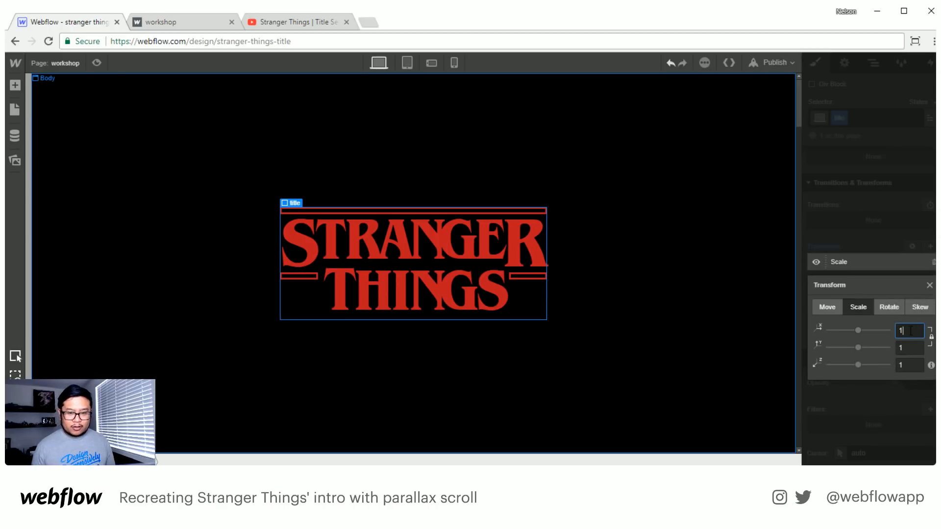
{"action": "type", "text": "0"}
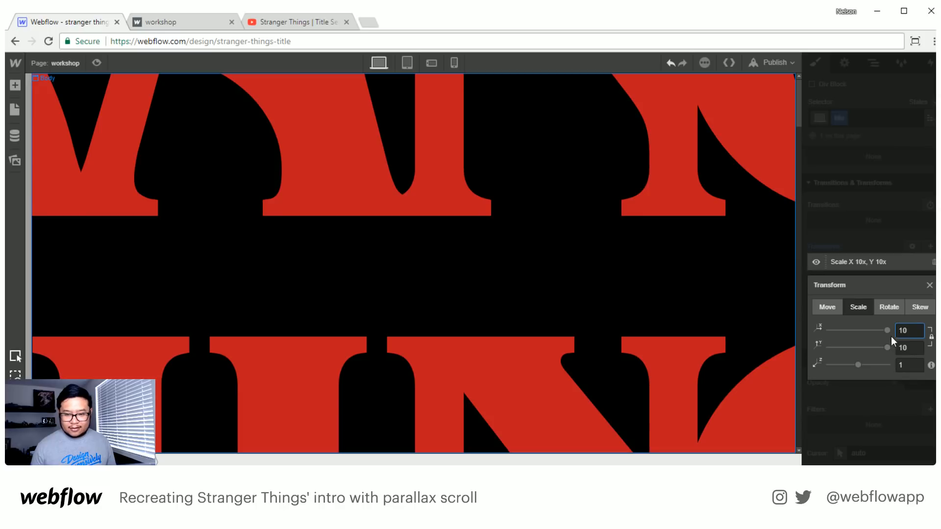
- Try enlarging the title block further, raising its X and Y scale in small increments to 11.4
{"action": "type", "text": ".3"}
{"action": "key", "text": "Up"}
{"action": "key", "text": "Up"}
{"action": "key", "text": "Up"}
{"action": "key", "text": "Up"}
{"action": "key", "text": "Up"}
{"action": "key", "text": "Up"}
{"action": "key", "text": "Up"}
{"action": "key", "text": "Up"}
{"action": "key", "text": "Up"}
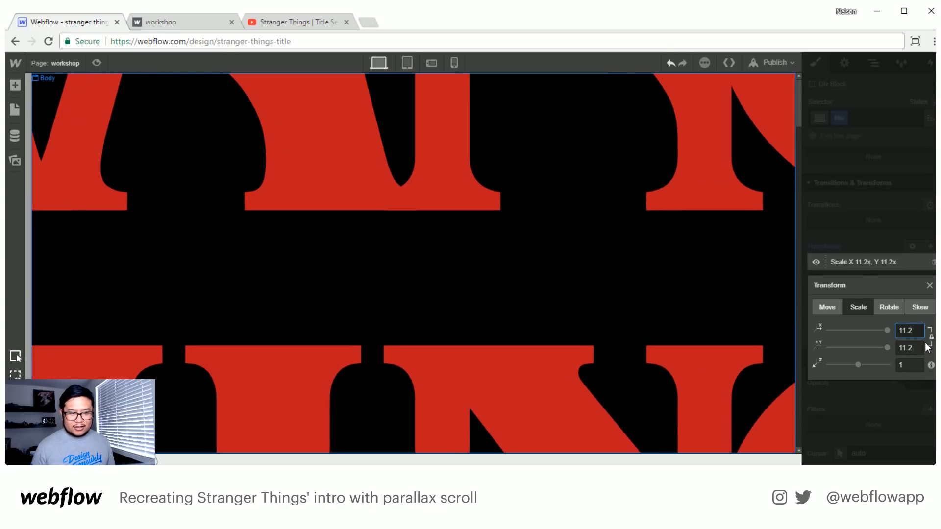
{"action": "key", "text": "Up"}
{"action": "key", "text": "Up"}
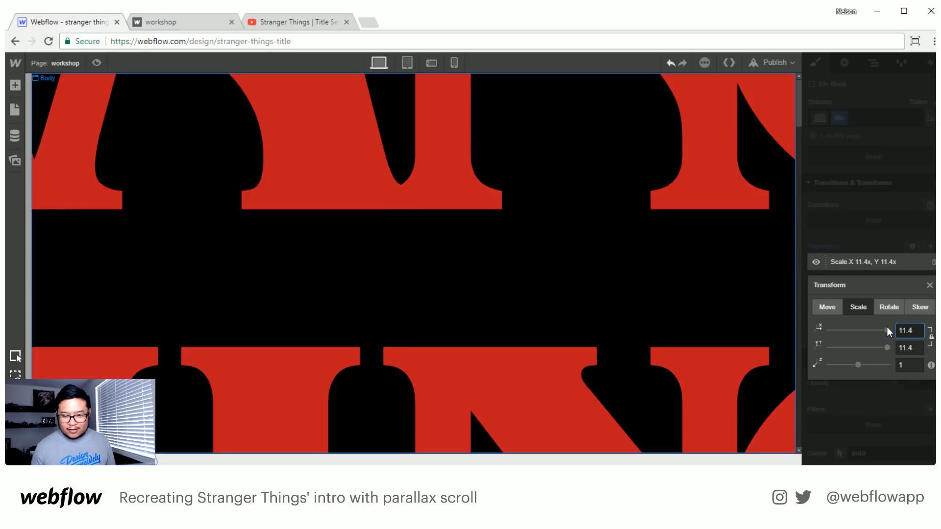
- Shrink the title block's X and Y scale to 0.78, and remove the Scale transform from it
{"action": "left_click_drag", "start_coordinate": [887, 329], "coordinate": [852, 331]}
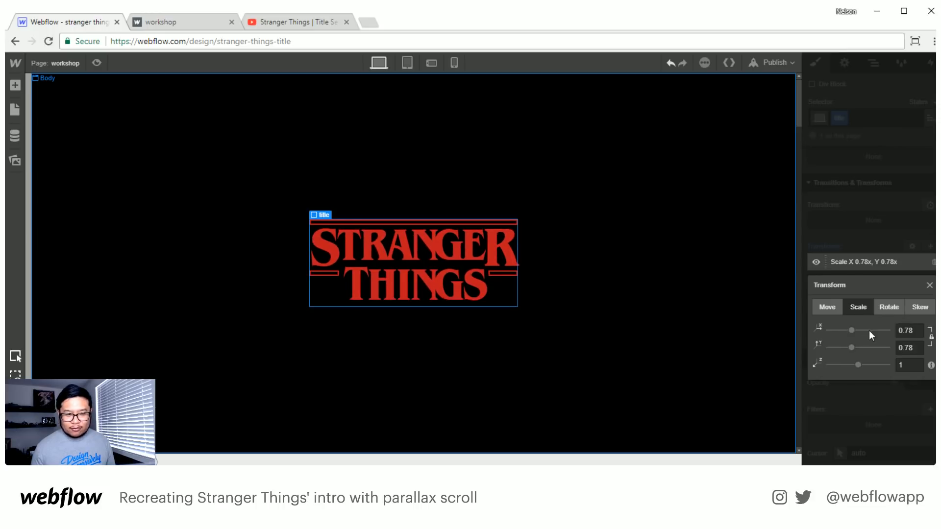
{"action": "left_click", "coordinate": [929, 287]}
{"action": "left_click", "coordinate": [827, 245]}
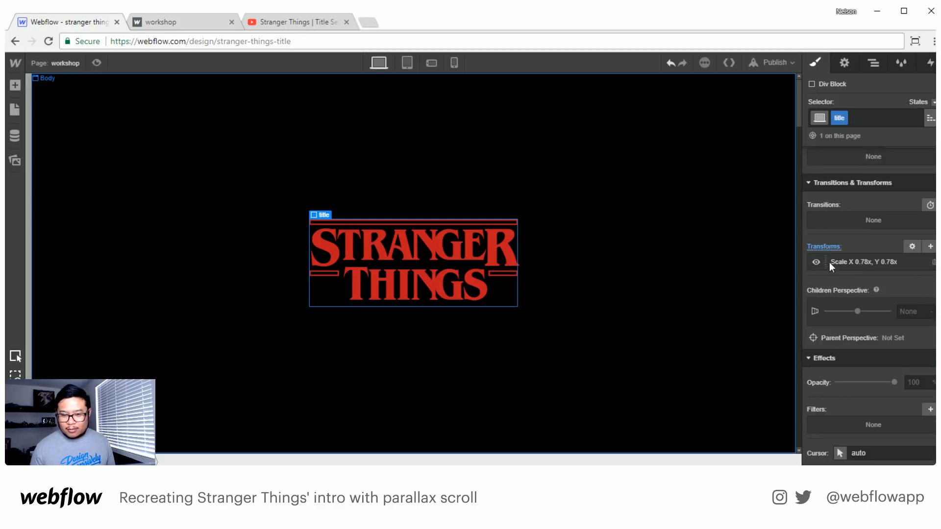
{"action": "left_click", "coordinate": [834, 267]}
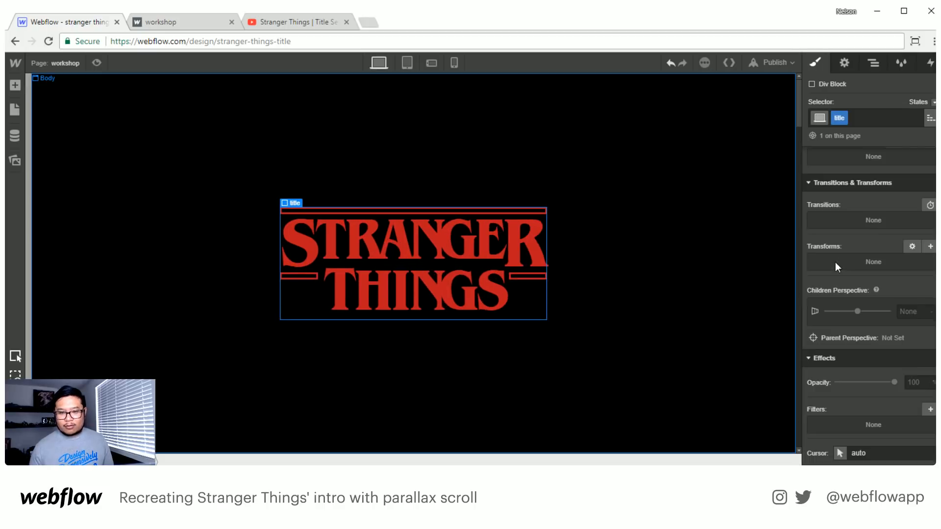
- Add a While Page is Scrolling interaction to the current page with the Play Scroll Animation action
{"action": "left_click", "coordinate": [661, 208]}
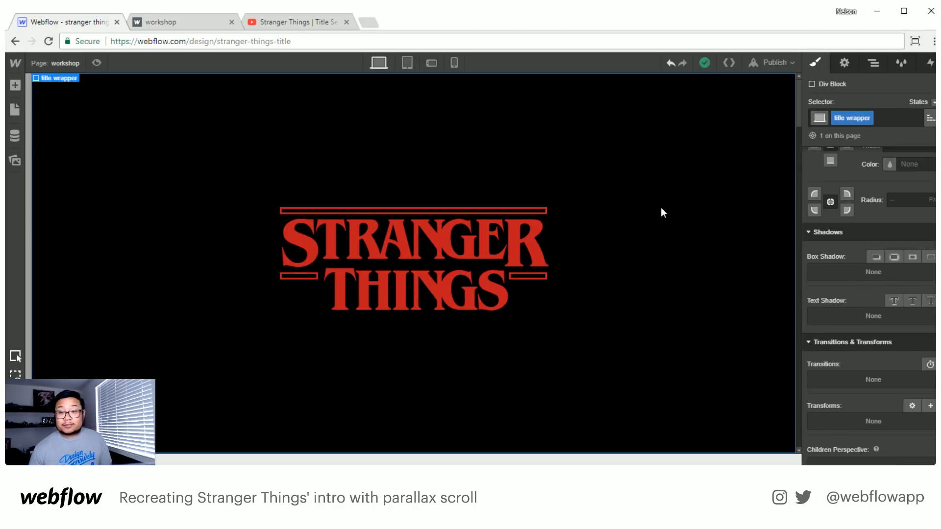
{"action": "left_click", "coordinate": [874, 63]}
{"action": "left_click", "coordinate": [931, 64]}
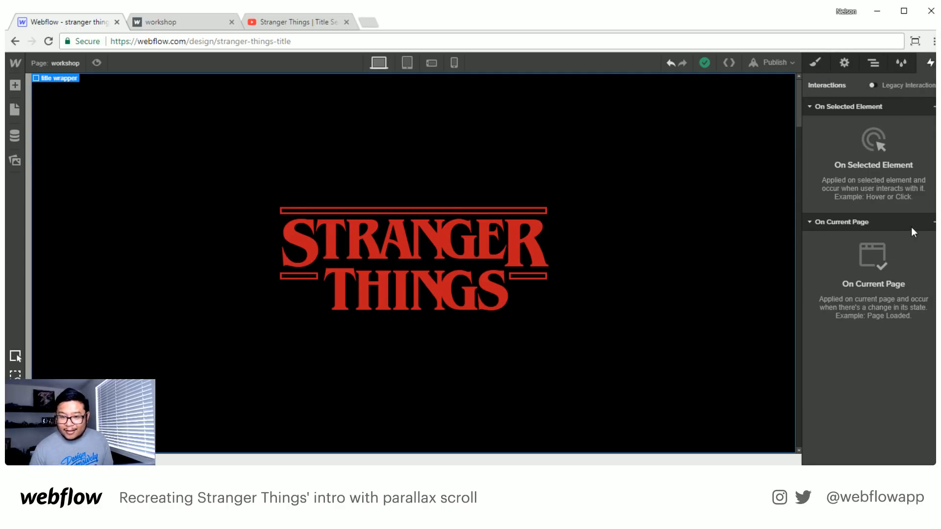
{"action": "left_click", "coordinate": [934, 221]}
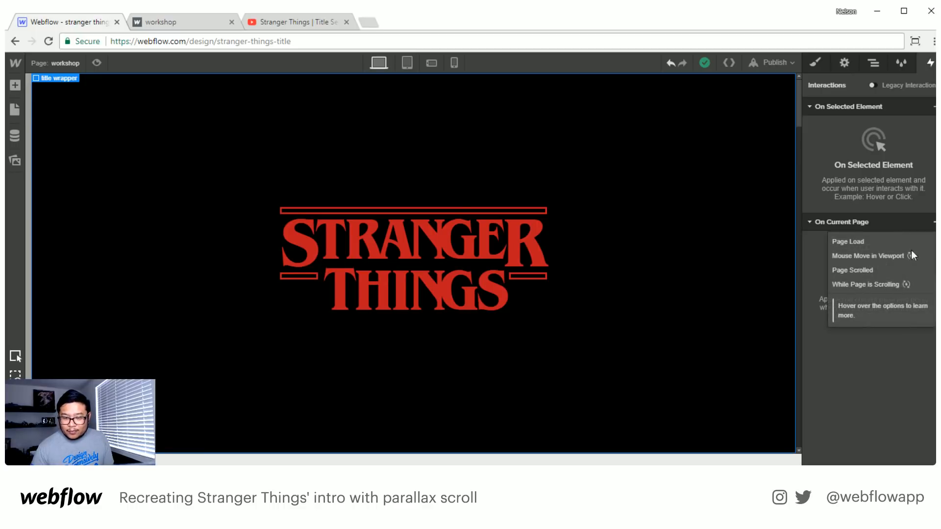
{"action": "left_click", "coordinate": [872, 286]}
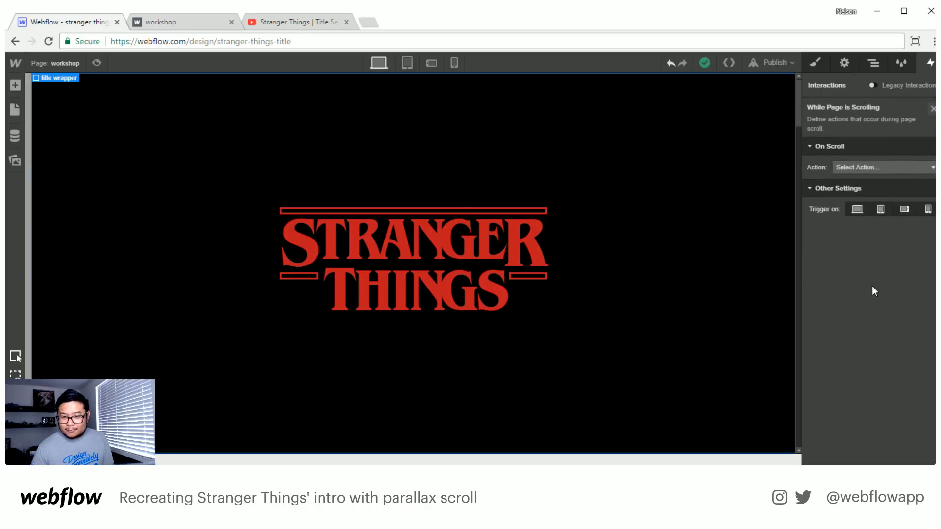
{"action": "left_click", "coordinate": [854, 170]}
{"action": "left_click", "coordinate": [872, 195]}
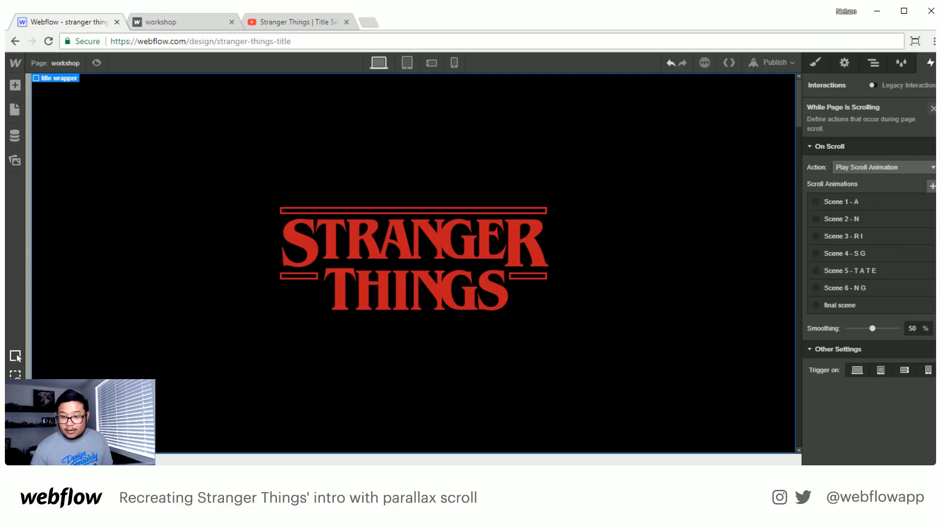
- Create a new scroll animation named workshop demo
{"action": "left_click", "coordinate": [931, 186]}
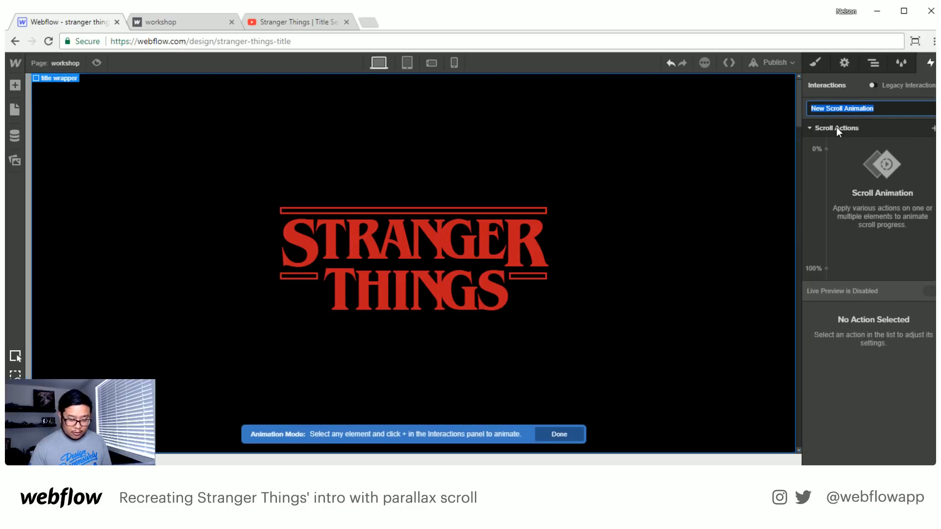
{"action": "type", "text": "worksh"}
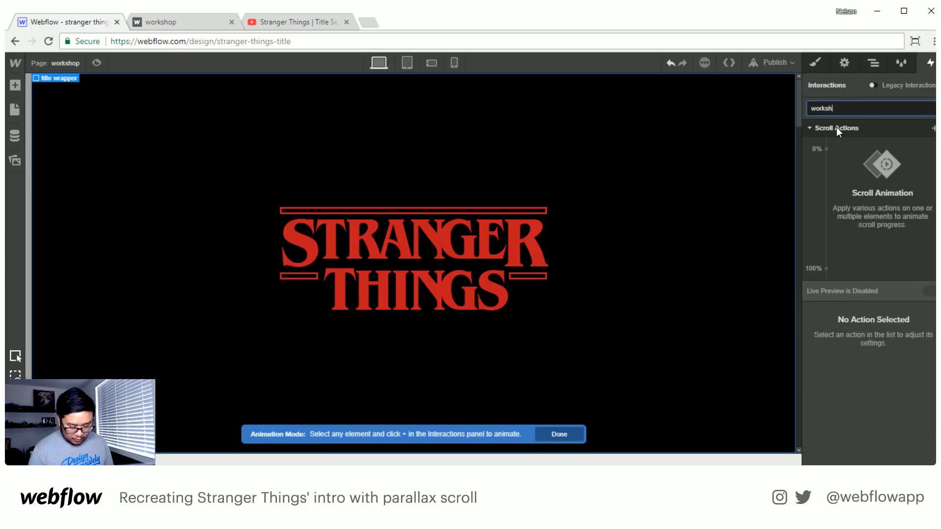
{"action": "type", "text": "op demo"}
{"action": "key", "text": "Return"}
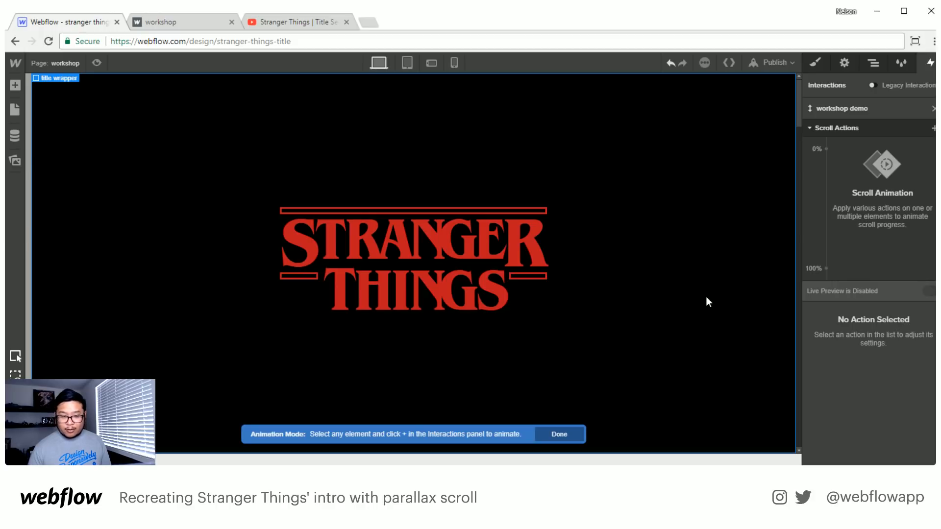
- Inspect the transform and effect styles of the final R of STRANGER
{"action": "left_click", "coordinate": [512, 250]}
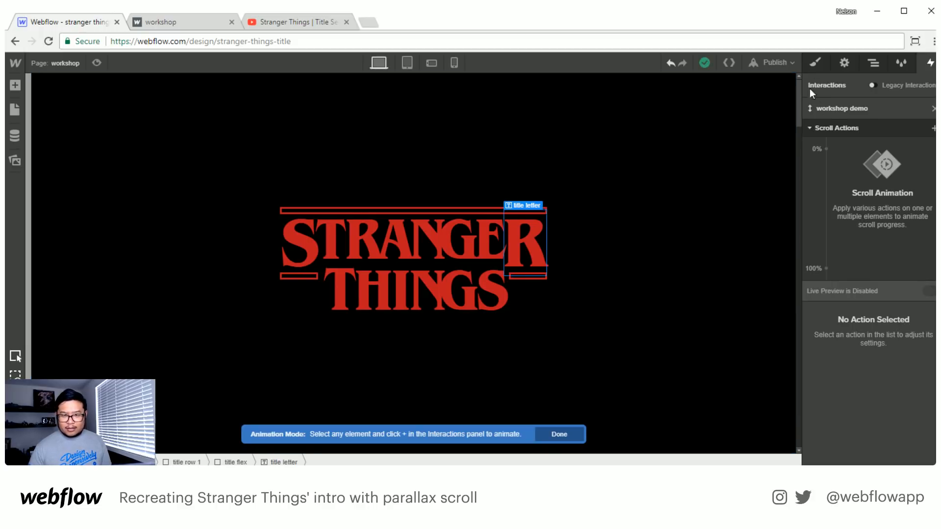
{"action": "left_click", "coordinate": [816, 63]}
{"action": "scroll", "coordinate": [847, 372], "scroll_direction": "down", "scroll_amount": 8}
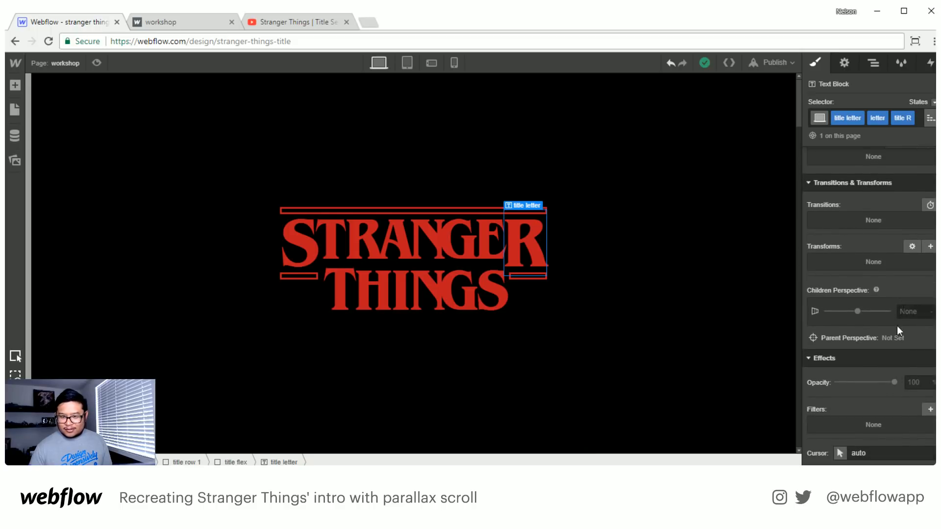
{"action": "scroll", "coordinate": [890, 350], "scroll_direction": "up", "scroll_amount": 4}
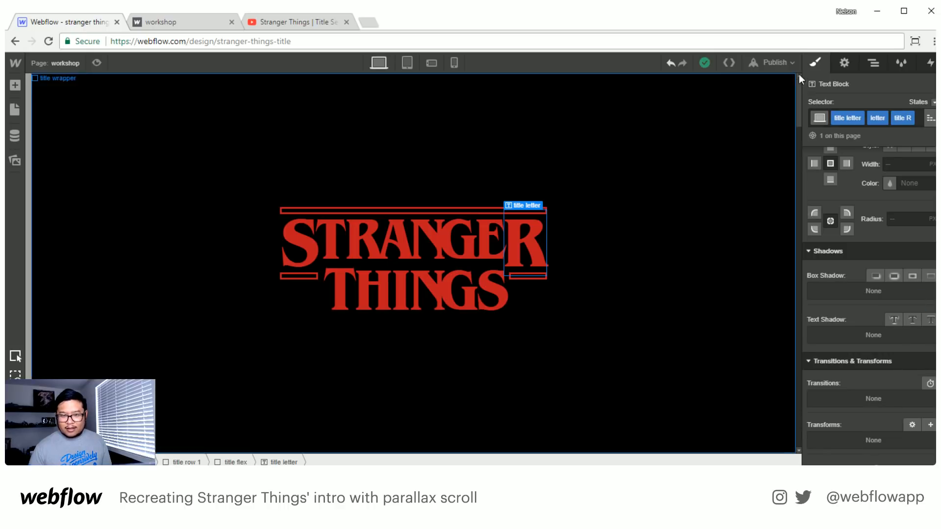
- Reopen the workshop demo scroll animation and add a Scale action for the title block
{"action": "left_click", "coordinate": [930, 63]}
{"action": "left_click", "coordinate": [847, 245]}
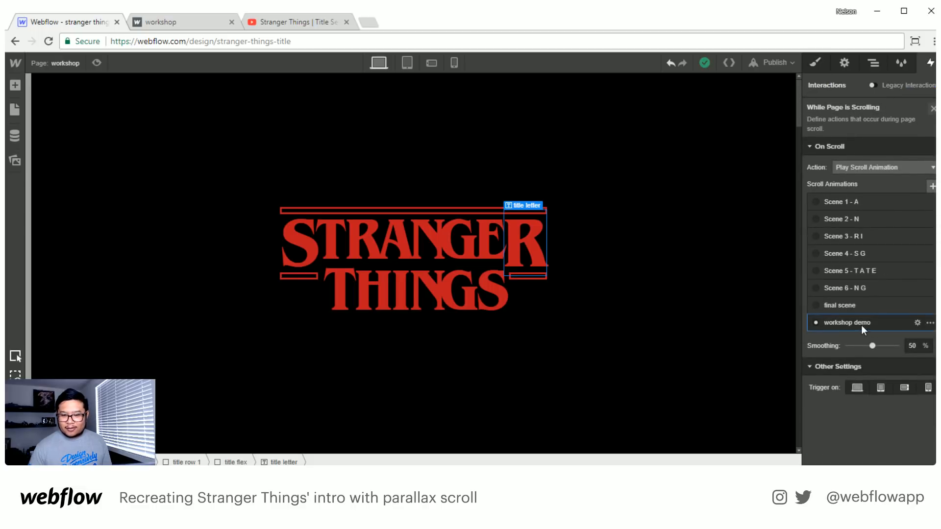
{"action": "left_click", "coordinate": [848, 323]}
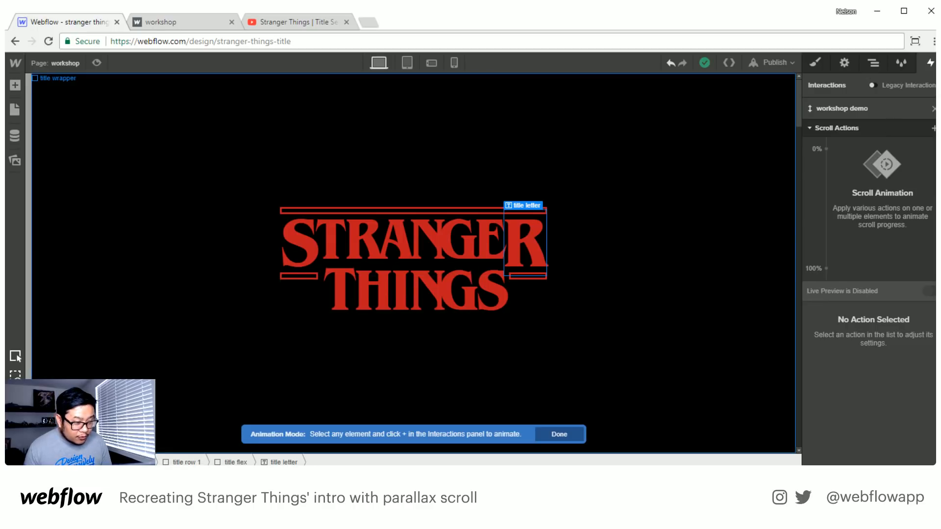
{"action": "left_click", "coordinate": [547, 265]}
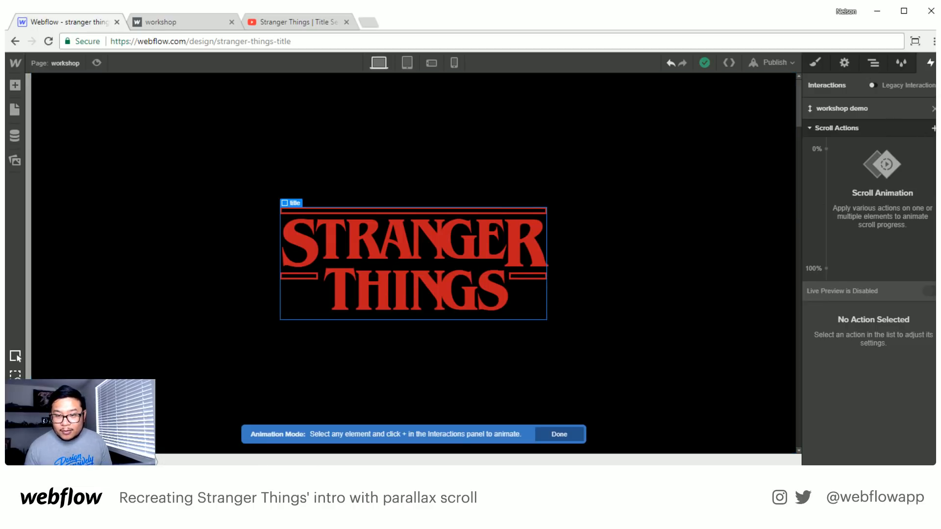
{"action": "left_click", "coordinate": [932, 128]}
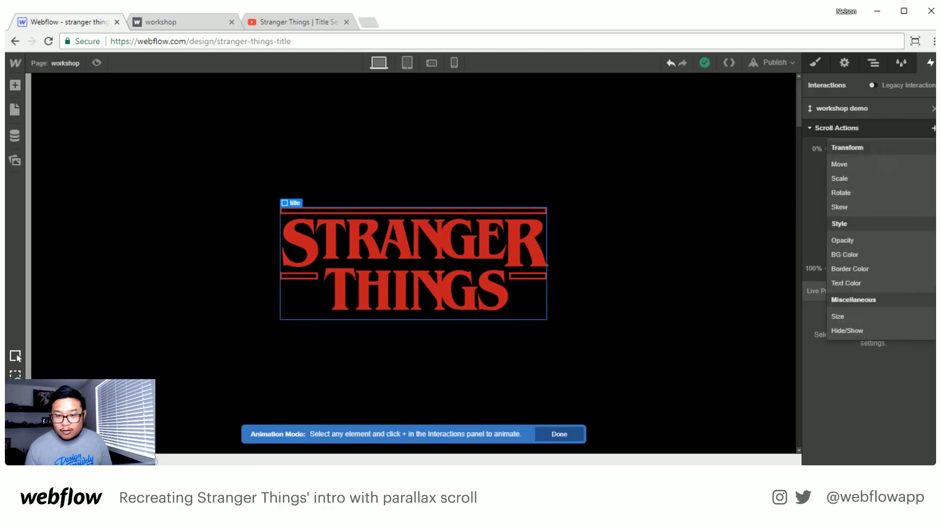
{"action": "left_click", "coordinate": [843, 178]}
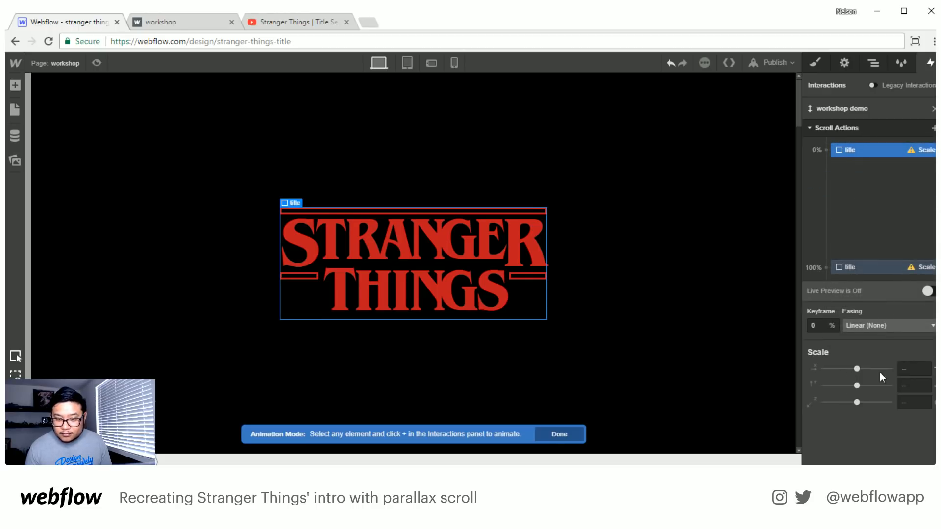
- Set the title's scale at the 100% keyframe to 1 on both X and Y
{"action": "left_click", "coordinate": [855, 269]}
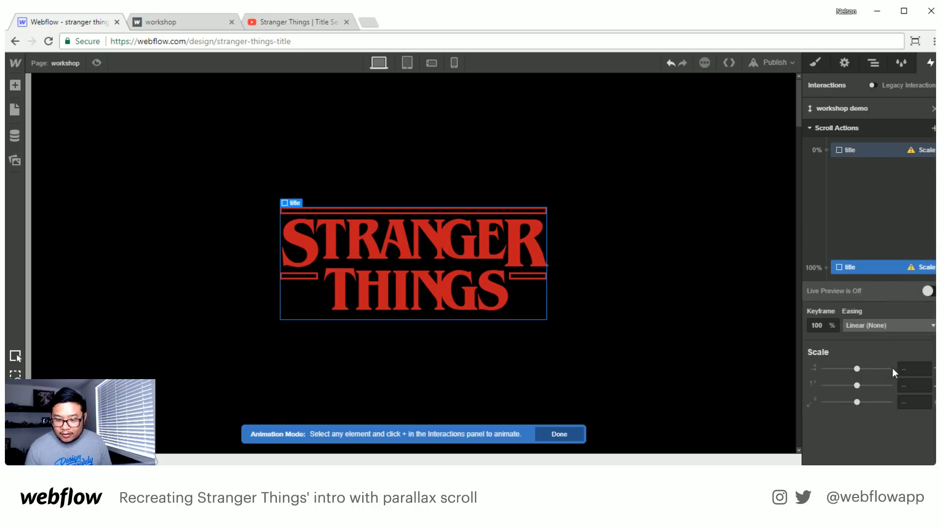
{"action": "left_click", "coordinate": [917, 370]}
{"action": "type", "text": "1"}
{"action": "left_click", "coordinate": [915, 385]}
{"action": "type", "text": "11"}
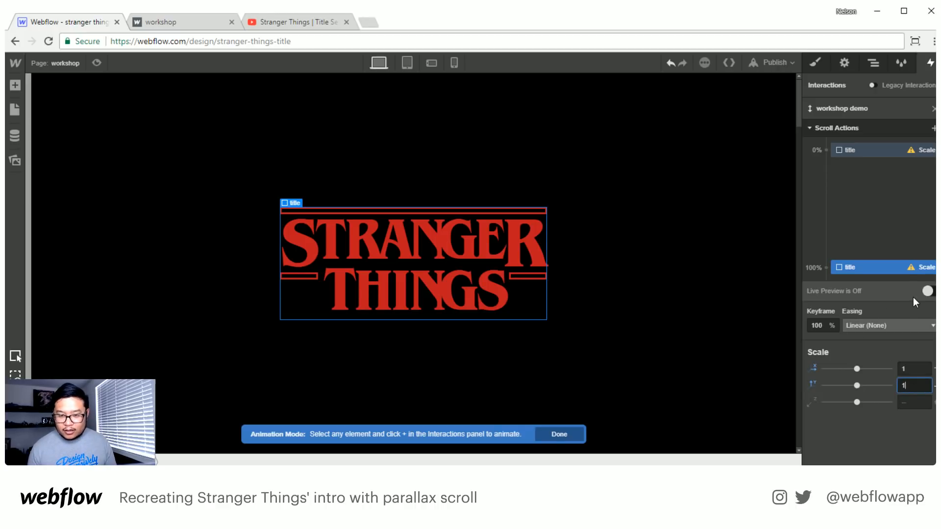
- Set the title's scale at the 0% keyframe to 10 on both X and Y
{"action": "left_click", "coordinate": [873, 150]}
{"action": "left_click", "coordinate": [914, 369]}
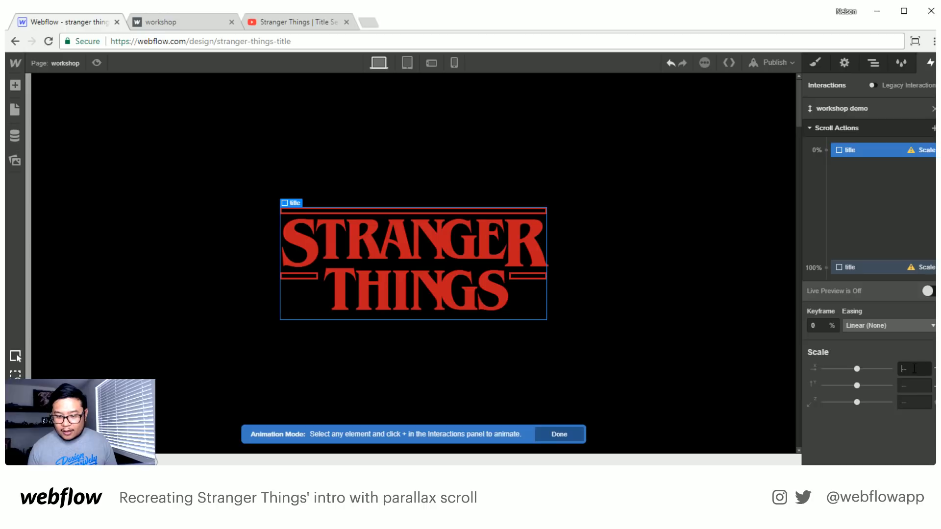
{"action": "type", "text": "10"}
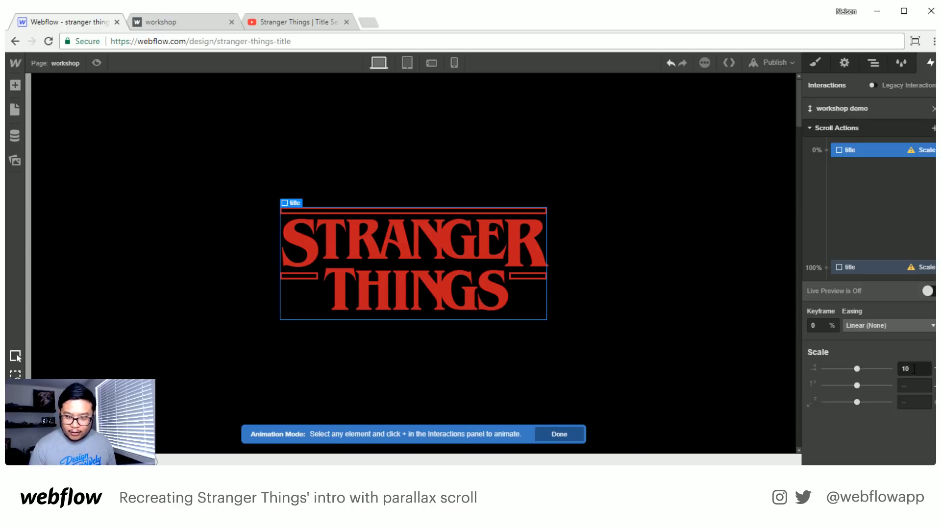
{"action": "key", "text": "Tab"}
{"action": "type", "text": "10"}
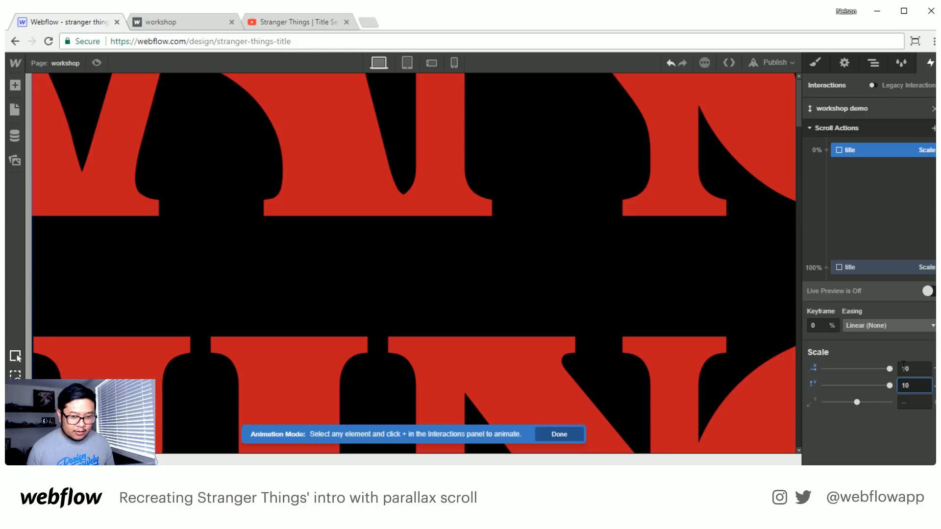
- Set the title's scale at the 0% keyframe to 8 on both X and Y, and preview the scroll animation
{"action": "key", "text": "Down"}
{"action": "key", "text": "Down"}
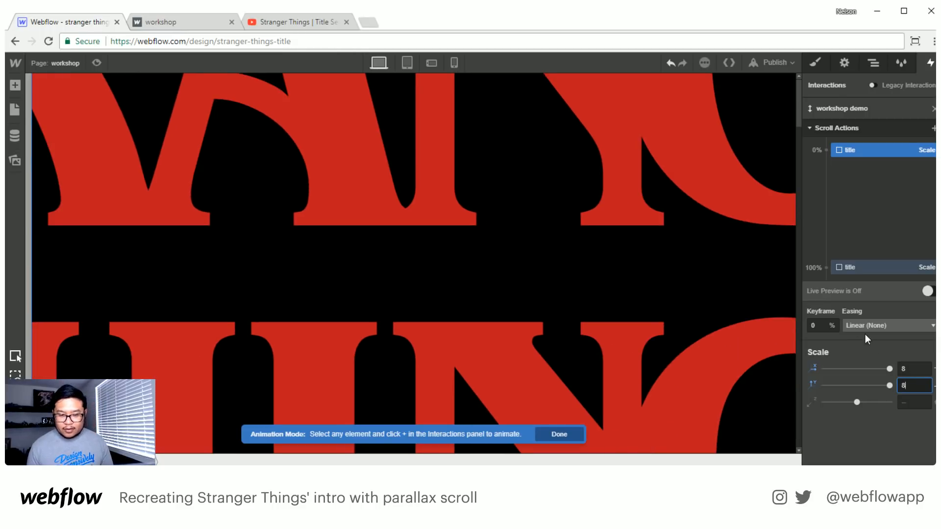
{"action": "left_click", "coordinate": [927, 291]}
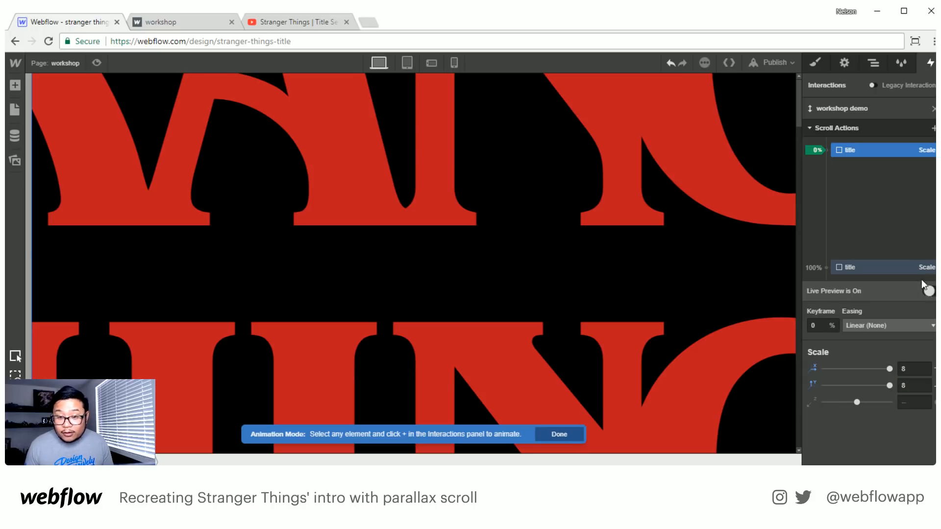
{"action": "left_click_drag", "start_coordinate": [796, 96], "coordinate": [794, 299]}
{"action": "left_click_drag", "start_coordinate": [796, 139], "coordinate": [799, 440]}
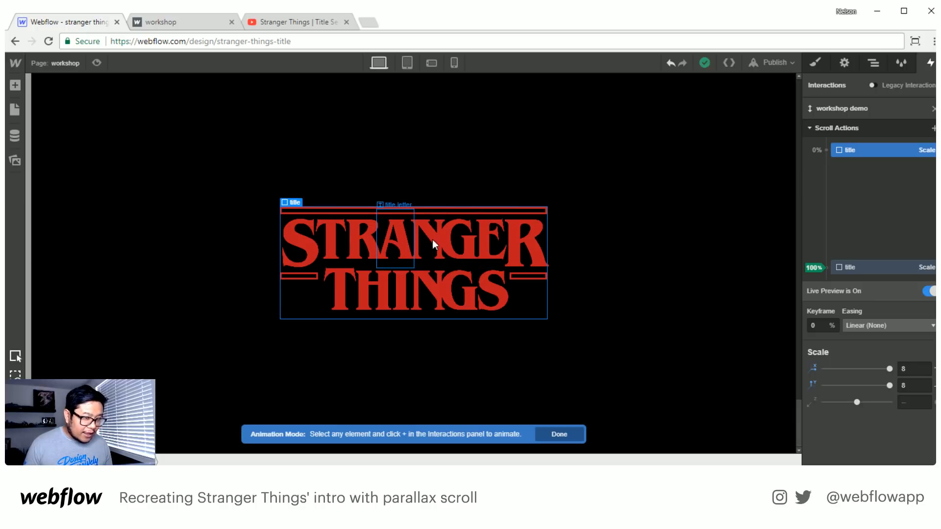
- Add a Move action for the letter A of STRANGER at the 0% keyframe with an X offset of -10 px
{"action": "left_click", "coordinate": [406, 242]}
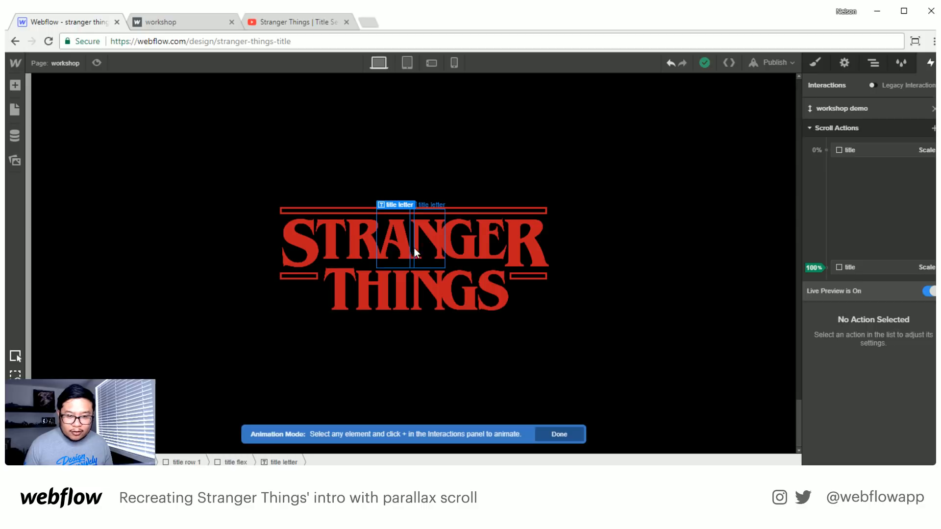
{"action": "left_click", "coordinate": [933, 129]}
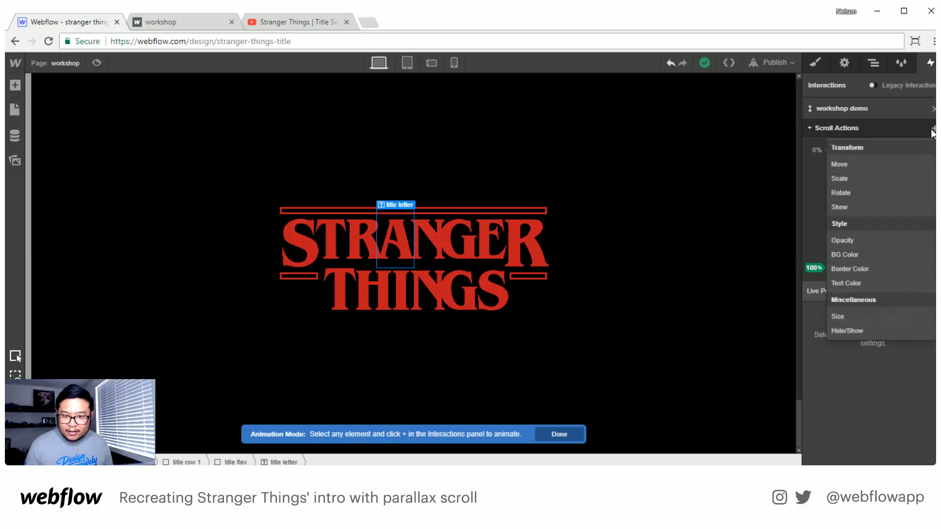
{"action": "left_click", "coordinate": [860, 163]}
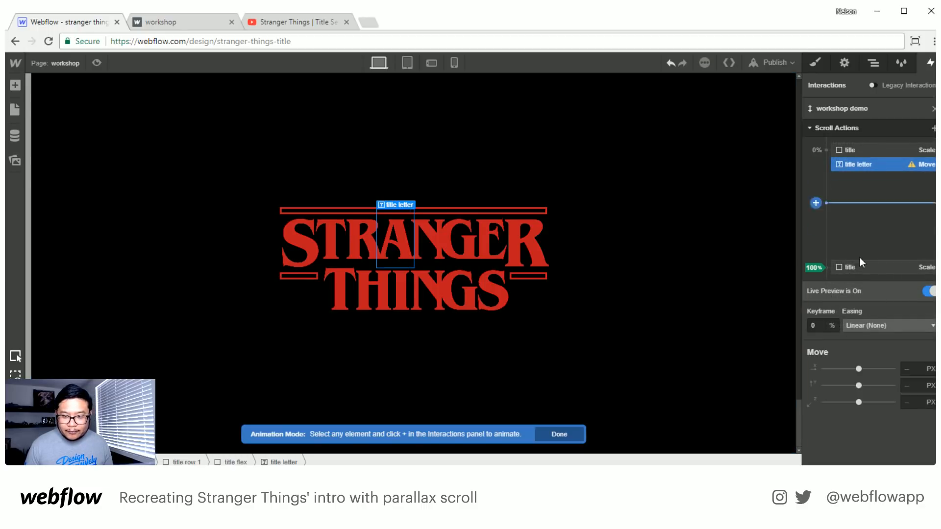
{"action": "left_click", "coordinate": [908, 368]}
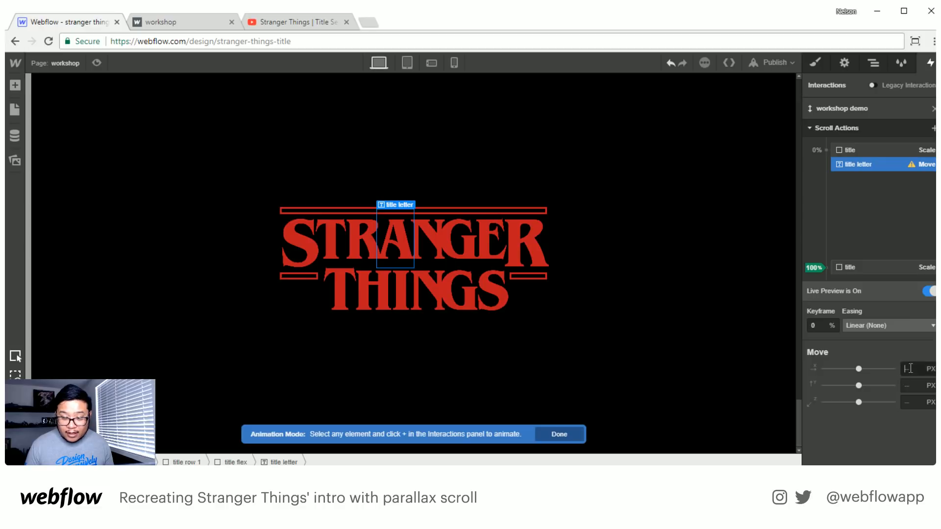
{"action": "type", "text": "-1"}
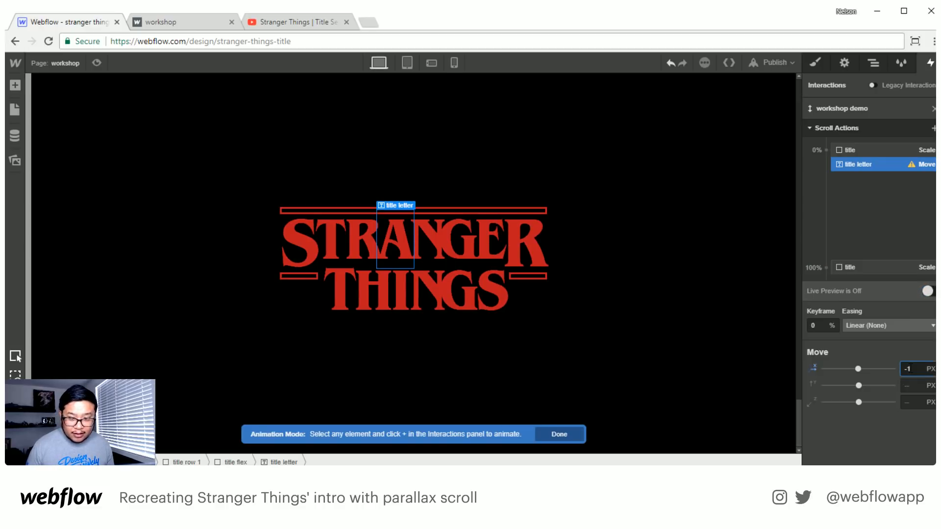
{"action": "key", "text": "Down"}
{"action": "key", "text": "Down"}
{"action": "key", "text": "Down"}
{"action": "key", "text": "Down"}
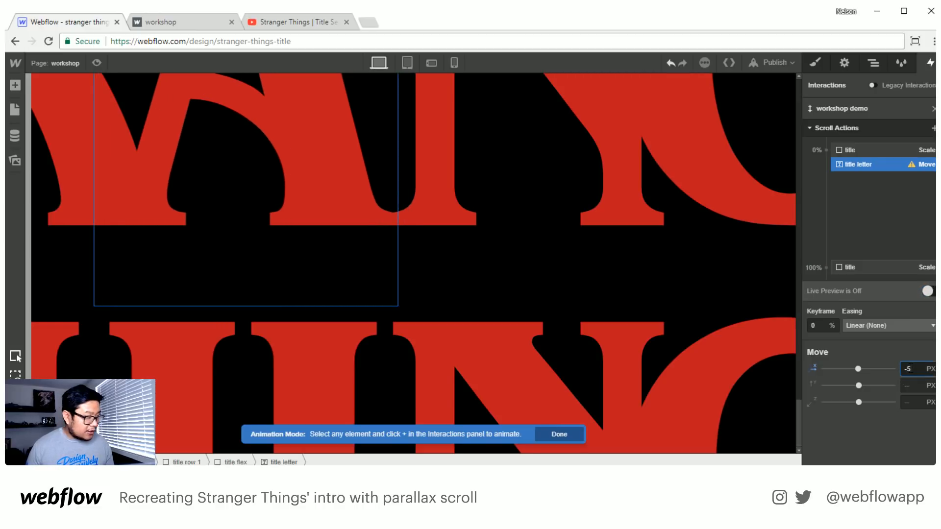
{"action": "key", "text": "Down"}
{"action": "key", "text": "Down"}
{"action": "key", "text": "Down"}
{"action": "key", "text": "Down"}
{"action": "key", "text": "Down"}
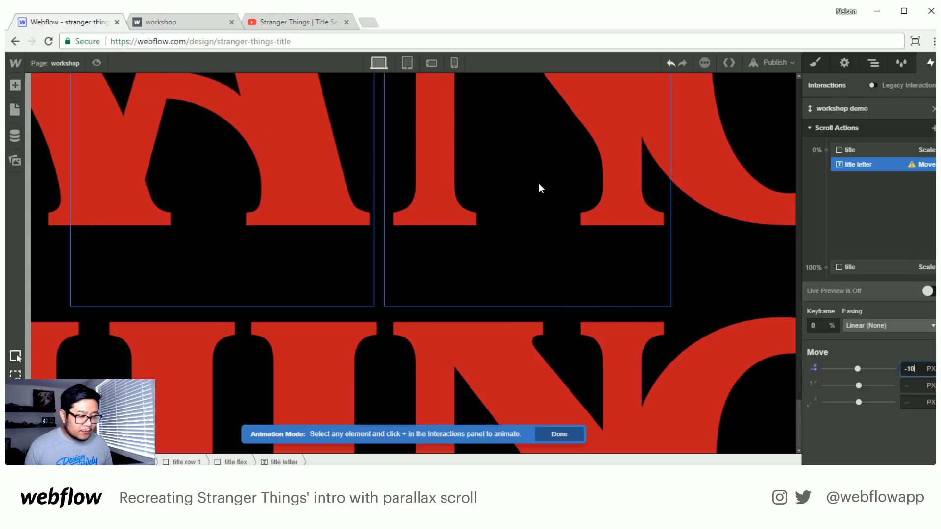
- Add a second Move action for the A at the 100% keyframe with X at 0 px, and preview the scroll
{"action": "left_click", "coordinate": [933, 128]}
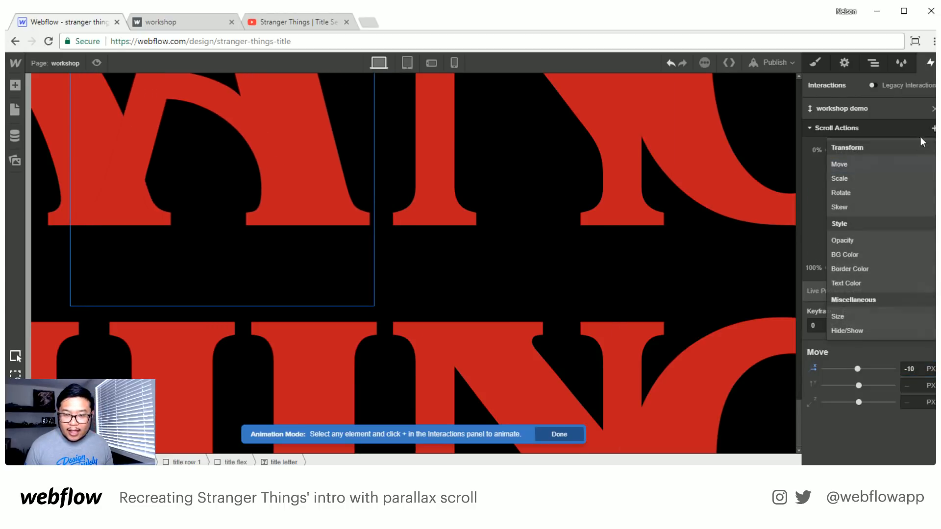
{"action": "left_click", "coordinate": [877, 164]}
{"action": "double_click", "coordinate": [819, 326]}
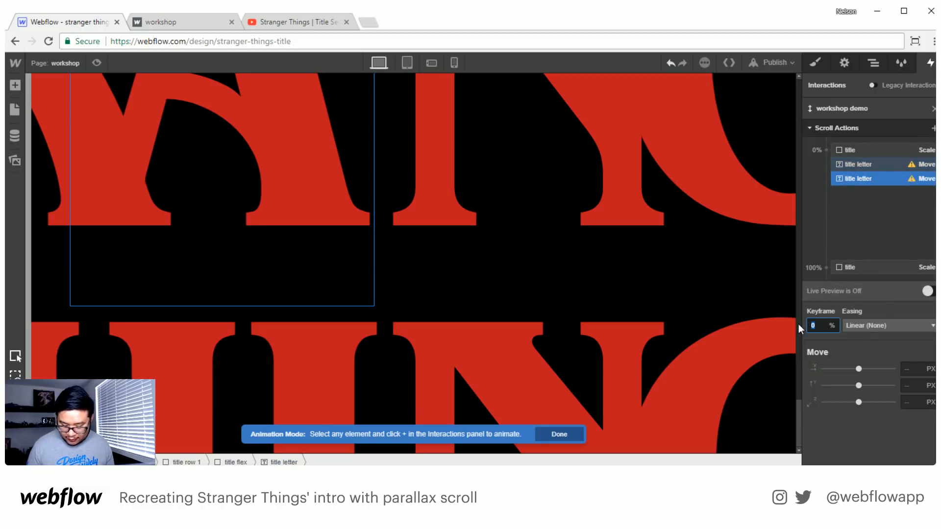
{"action": "type", "text": "100"}
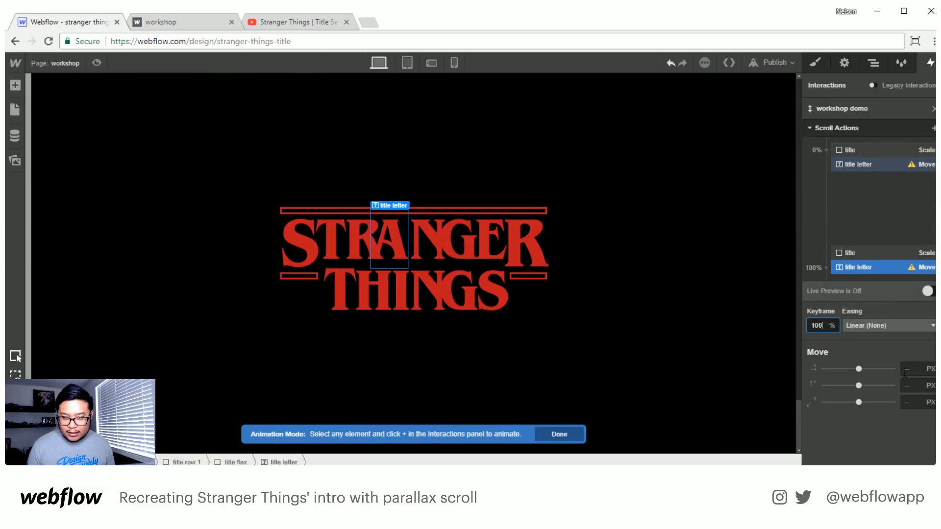
{"action": "left_click", "coordinate": [905, 368]}
{"action": "type", "text": "0"}
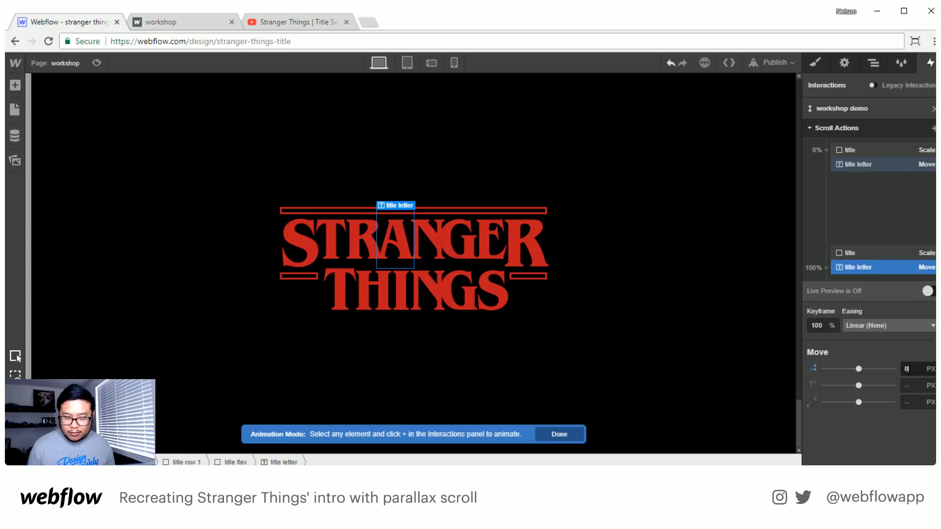
{"action": "left_click", "coordinate": [929, 291]}
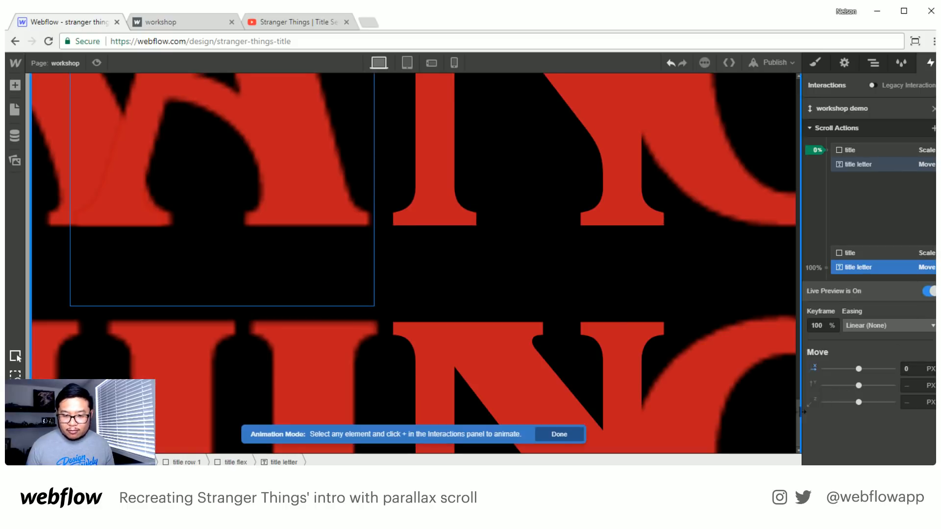
{"action": "left_click_drag", "start_coordinate": [796, 412], "coordinate": [799, 365]}
- Add a Move action for the letter N of STRANGER at the 0% keyframe with an X offset of 7 px
{"action": "left_click", "coordinate": [443, 216]}
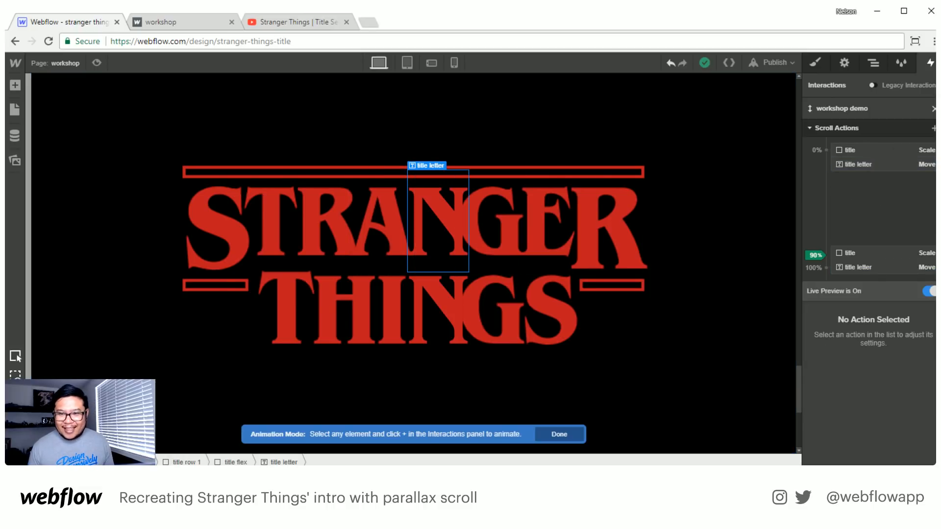
{"action": "left_click", "coordinate": [886, 145]}
{"action": "left_click", "coordinate": [863, 163]}
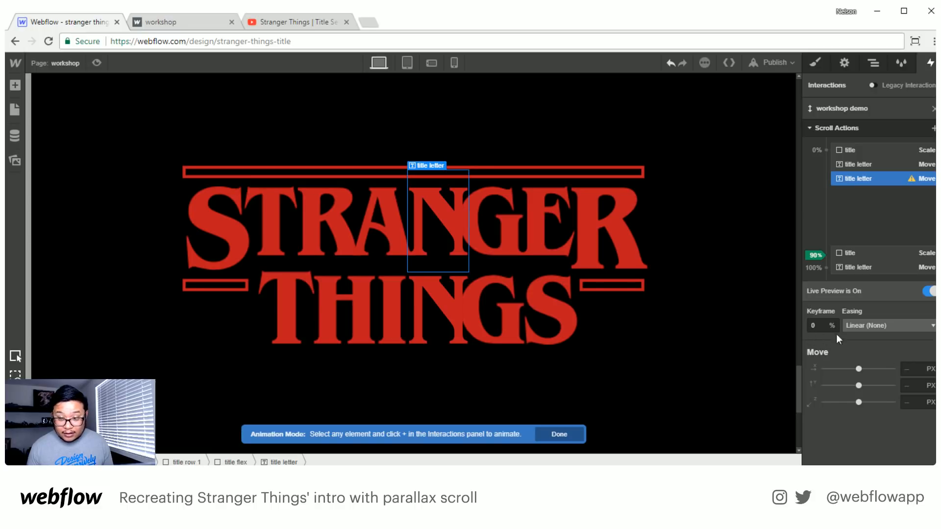
{"action": "left_click", "coordinate": [905, 369]}
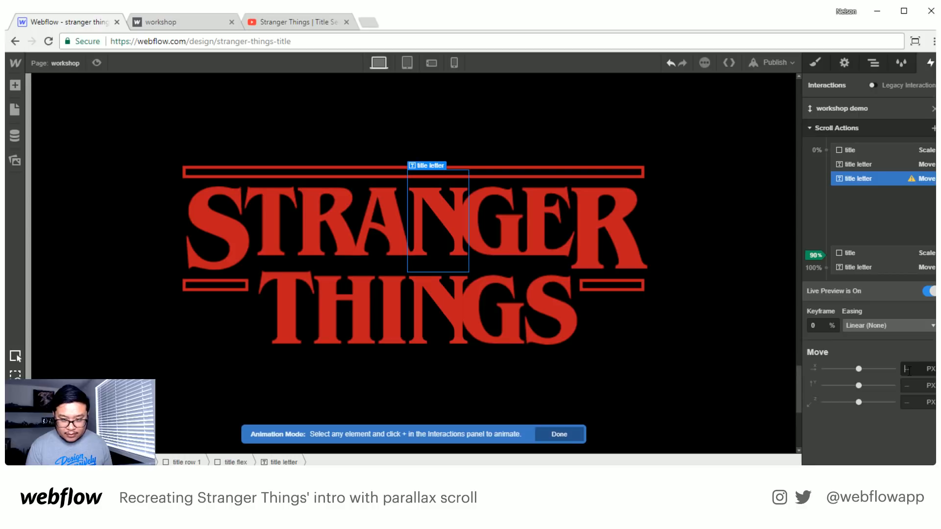
{"action": "type", "text": "10"}
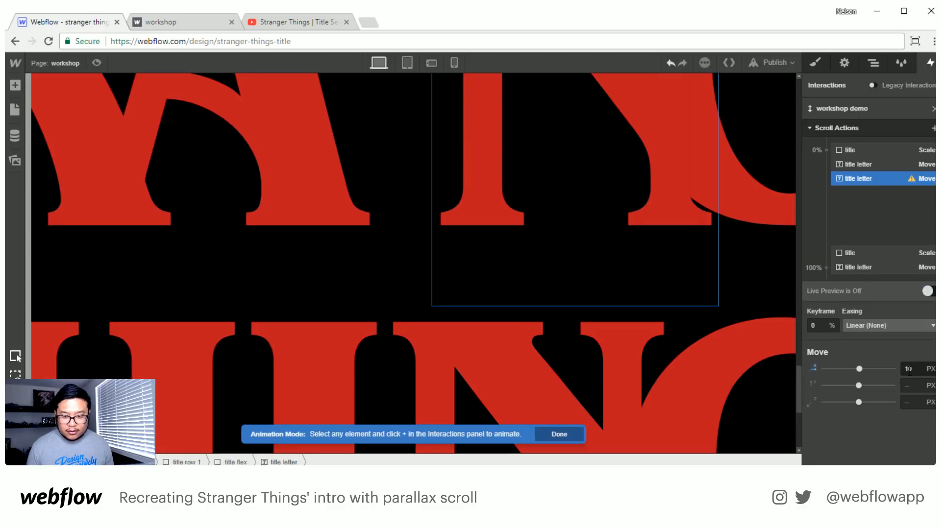
{"action": "key", "text": "BackSpace"}
{"action": "key", "text": "BackSpace"}
{"action": "type", "text": "7"}
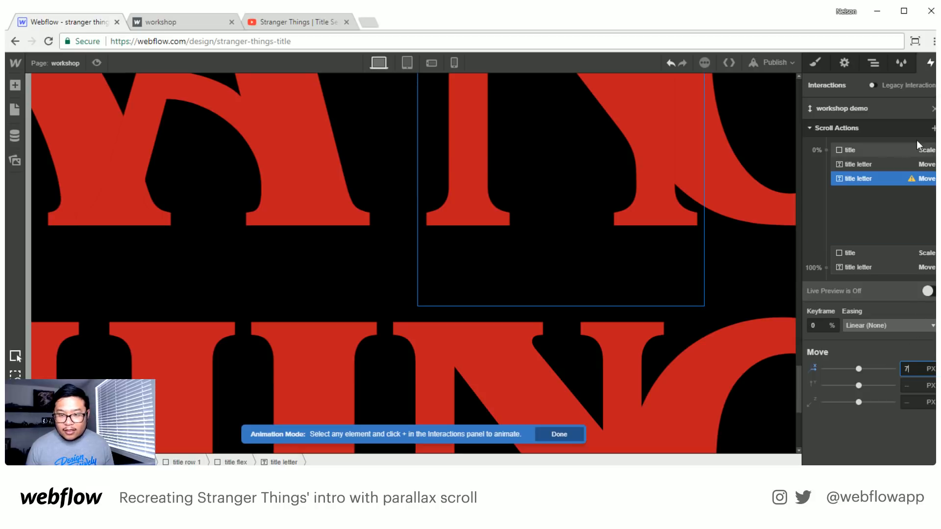
- Add a closing Move action for the N at the 100% keyframe with X at 0 px, and preview the scroll
{"action": "left_click", "coordinate": [933, 128]}
{"action": "left_click", "coordinate": [897, 165]}
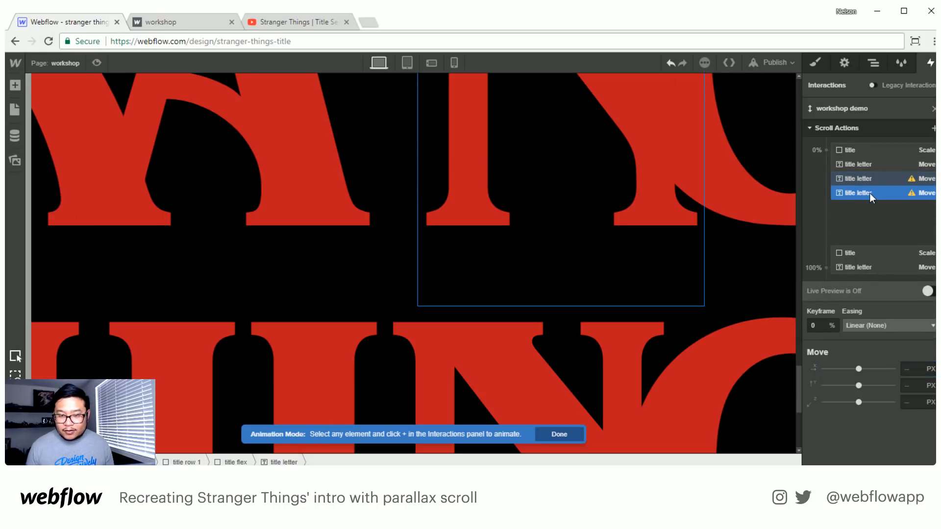
{"action": "left_click_drag", "start_coordinate": [868, 196], "coordinate": [876, 262]}
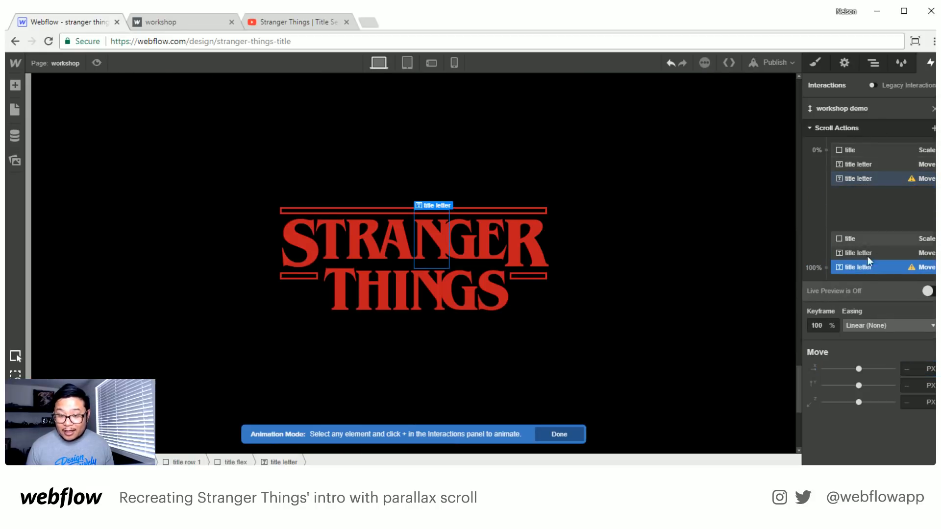
{"action": "left_click", "coordinate": [917, 370]}
{"action": "type", "text": "0"}
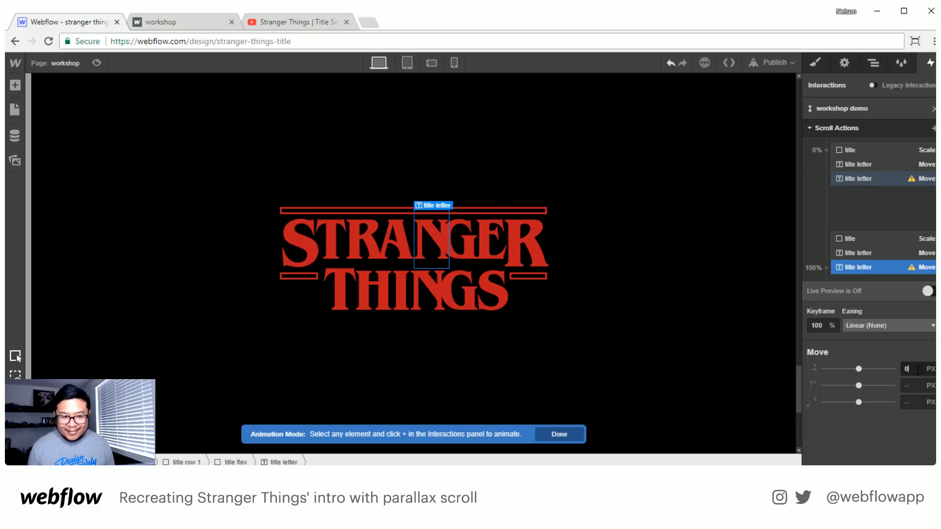
{"action": "left_click", "coordinate": [929, 291]}
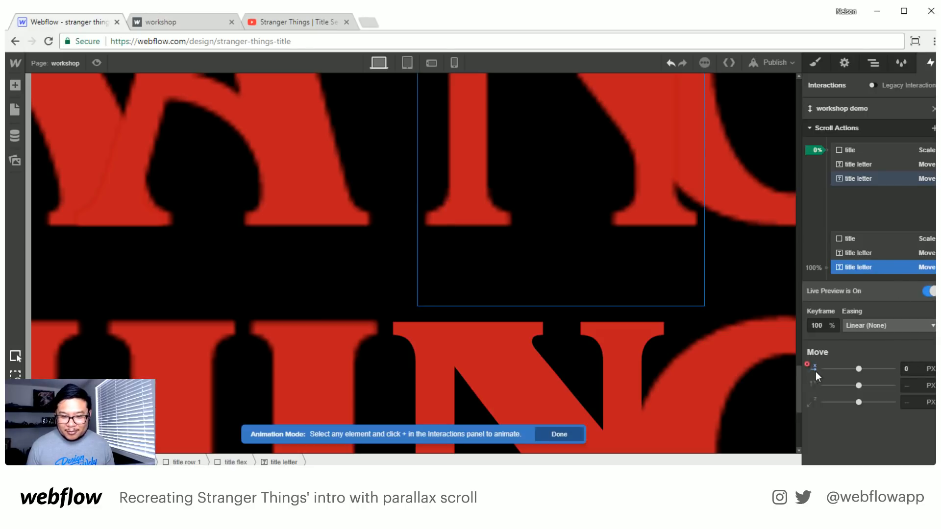
{"action": "mouse_move", "coordinate": [796, 387]}
{"action": "left_mouse_down"}
{"action": "mouse_move", "coordinate": [793, 166]}
{"action": "mouse_move", "coordinate": [783, 405]}
{"action": "mouse_move", "coordinate": [777, 352]}
{"action": "mouse_move", "coordinate": [802, 155]}
{"action": "mouse_move", "coordinate": [785, 331]}
{"action": "left_mouse_up"}
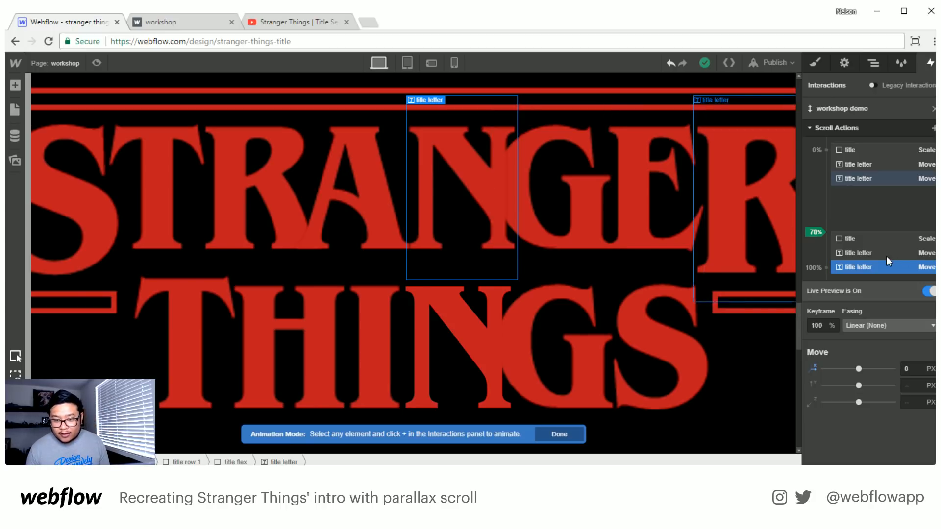
- Shift the closing Move actions of both the A and the N to the 50% keyframe and preview the scroll
{"action": "left_click", "coordinate": [872, 253]}
{"action": "left_click", "coordinate": [857, 267], "text": "shift"}
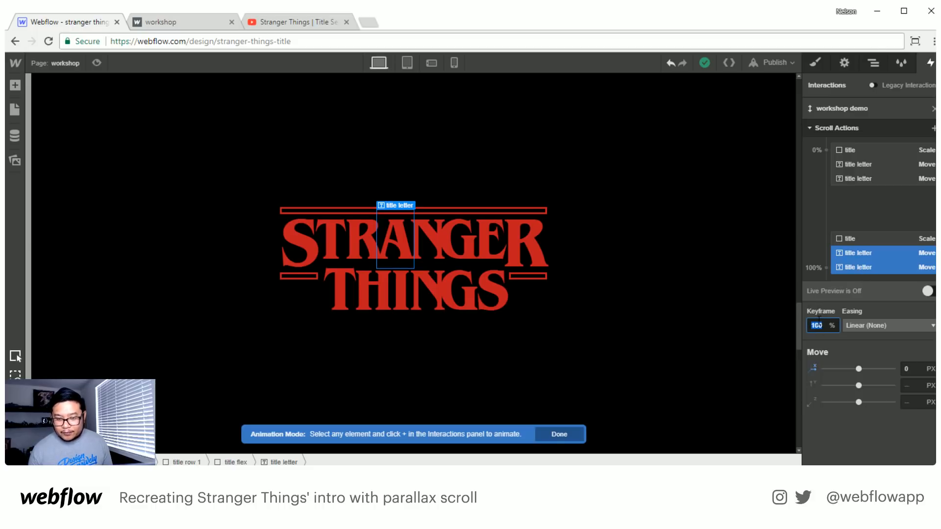
{"action": "type", "text": "50"}
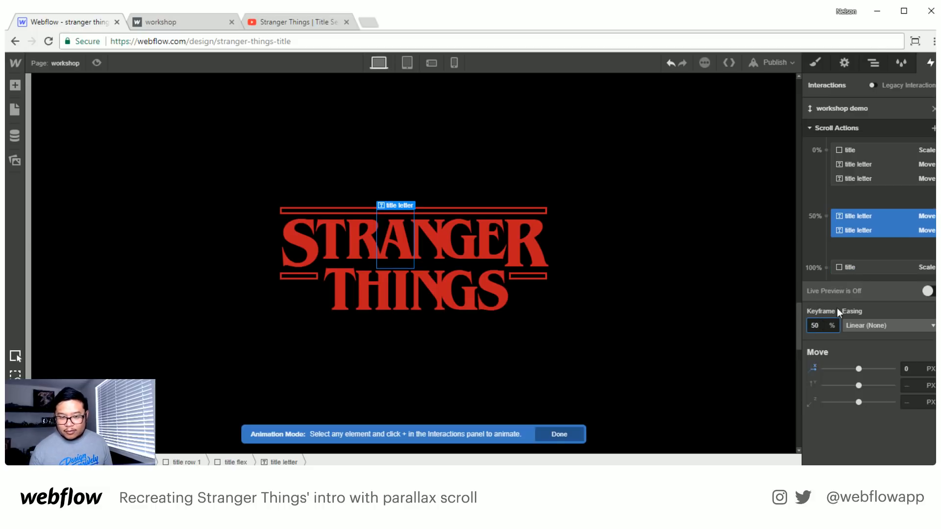
{"action": "left_click", "coordinate": [927, 291]}
{"action": "left_click_drag", "start_coordinate": [797, 320], "coordinate": [776, 305]}
- Add a Move action for the letter G of STRANGER at the 0% keyframe with an X offset of 20 px
{"action": "left_click", "coordinate": [549, 193]}
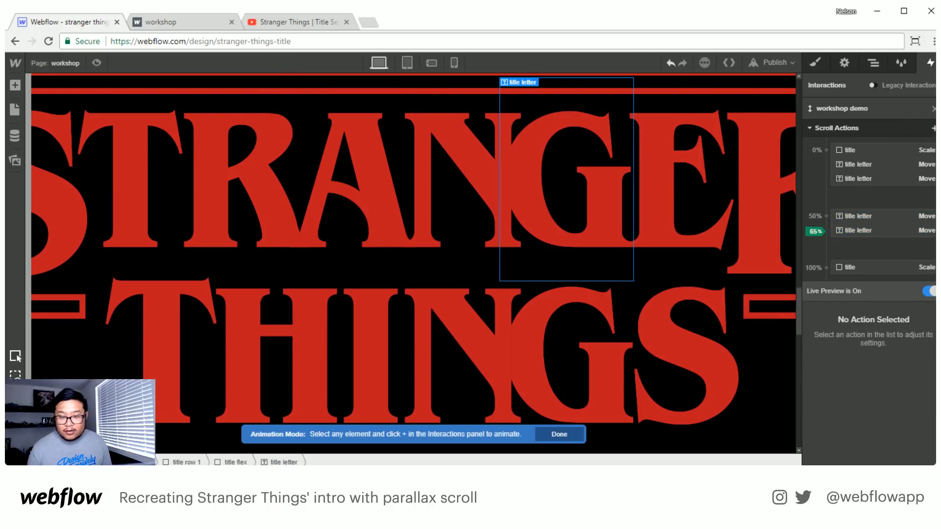
{"action": "left_click", "coordinate": [928, 128]}
{"action": "left_click", "coordinate": [862, 164]}
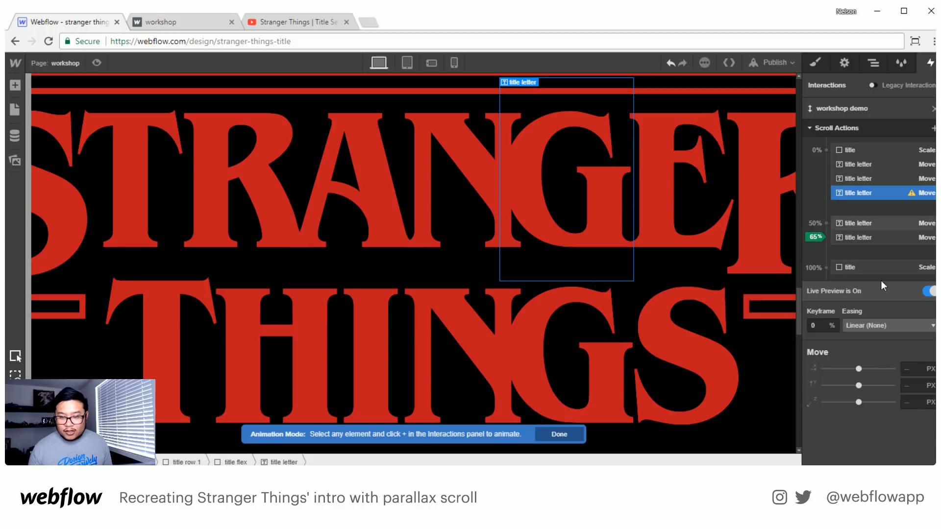
{"action": "left_click", "coordinate": [912, 369]}
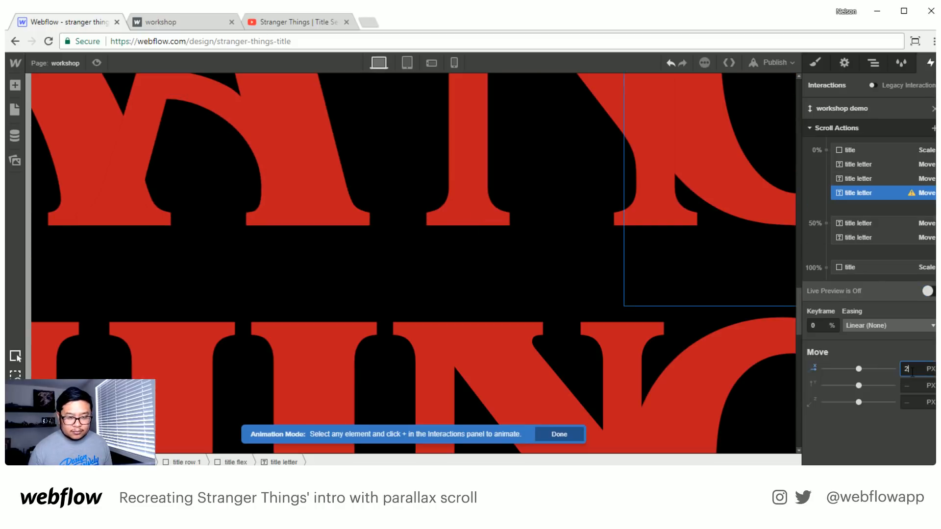
{"action": "type", "text": "3"}
{"action": "key", "text": "Up"}
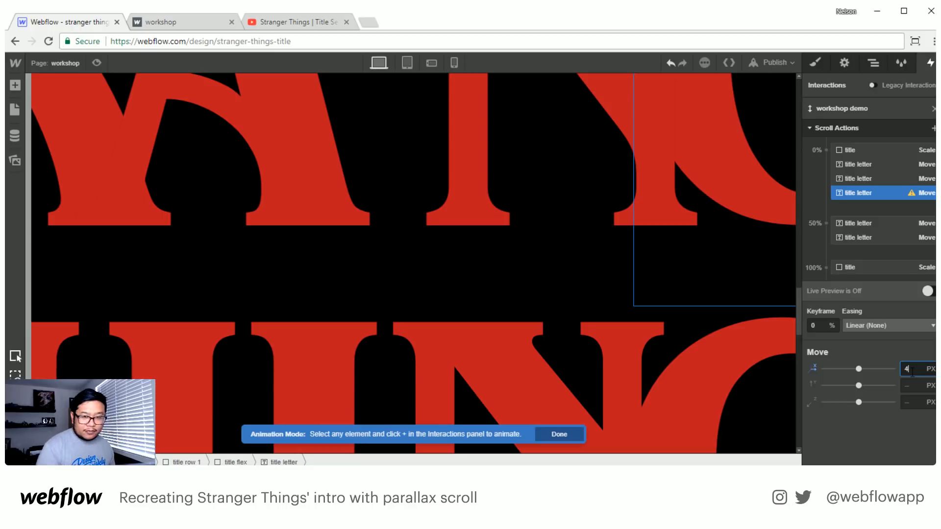
{"action": "key", "text": "Up"}
{"action": "key", "text": "Up"}
{"action": "key", "text": "Up"}
{"action": "key", "text": "Up"}
{"action": "key", "text": "Up"}
{"action": "key", "text": "Up"}
{"action": "key", "text": "Up"}
{"action": "key", "text": "Up"}
{"action": "key", "text": "Up"}
{"action": "key", "text": "Up"}
{"action": "key", "text": "Up"}
{"action": "key", "text": "Up"}
{"action": "key", "text": "Up"}
{"action": "key", "text": "Up"}
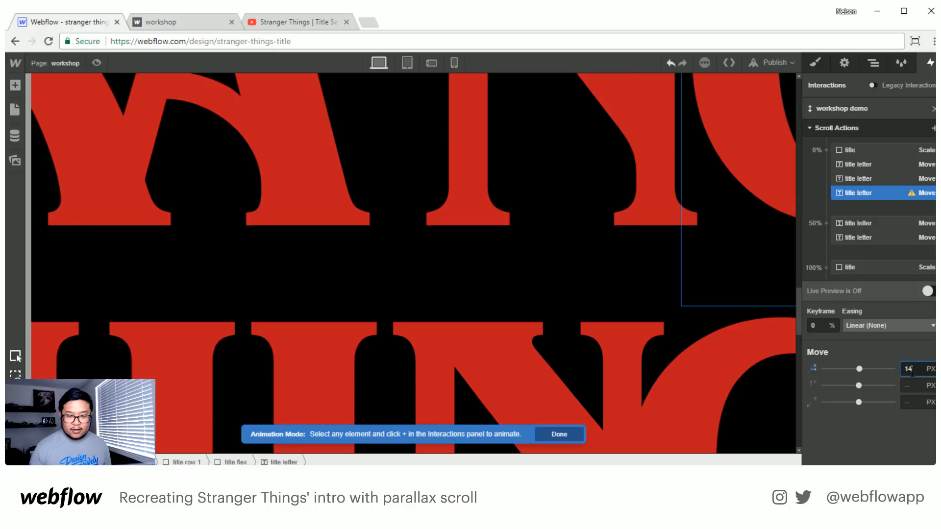
{"action": "key", "text": "Up"}
{"action": "key", "text": "Up"}
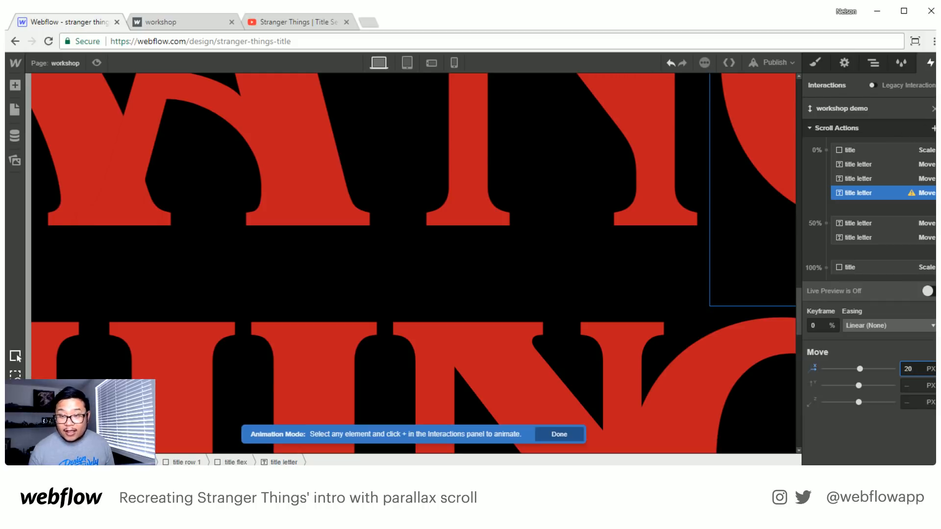
- Add a closing Move action for the G of STRANGER at the 65% keyframe with X at 0 px
{"action": "left_click", "coordinate": [933, 128]}
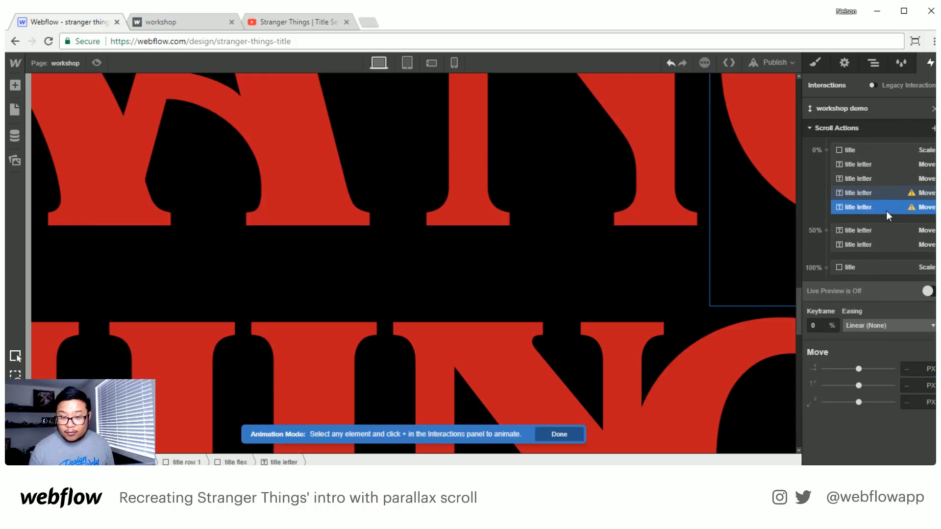
{"action": "left_click_drag", "start_coordinate": [871, 210], "coordinate": [865, 250]}
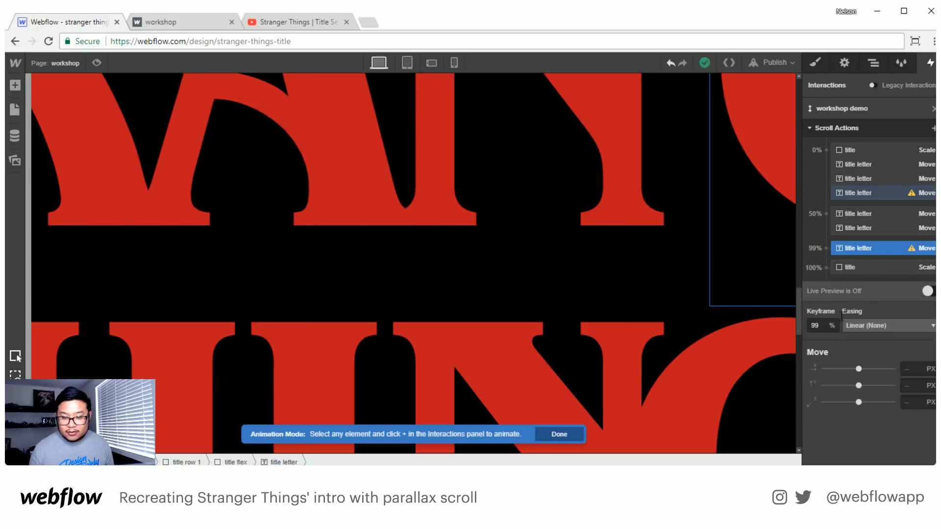
{"action": "double_click", "coordinate": [815, 323]}
{"action": "type", "text": "65"}
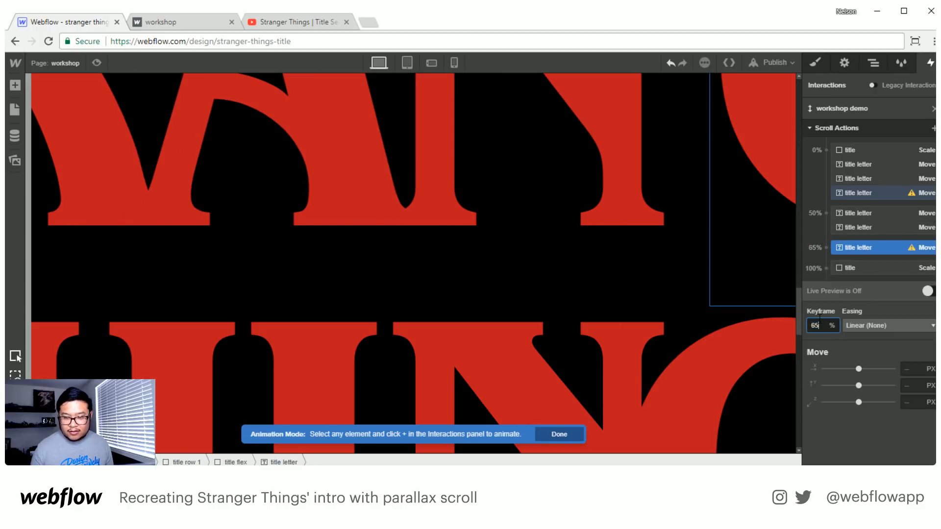
{"action": "left_click", "coordinate": [915, 368]}
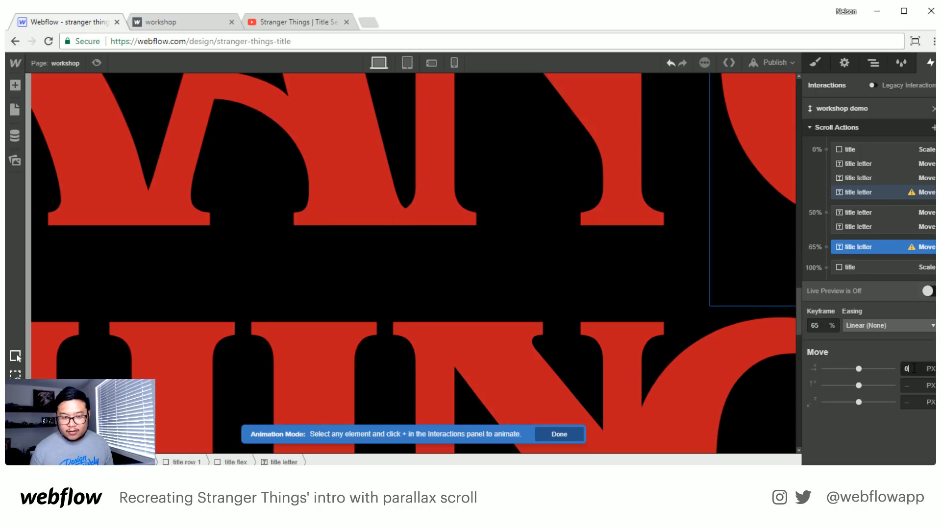
{"action": "type", "text": "0"}
- Turn on live preview and scroll through the page to check how the letters of STRANGER slide together
{"action": "left_click", "coordinate": [927, 291]}
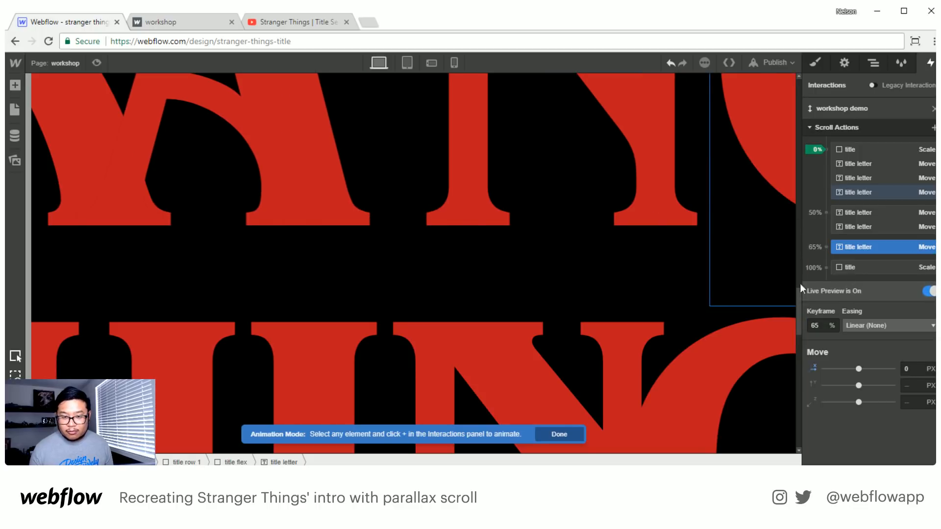
{"action": "scroll", "coordinate": [798, 297], "scroll_direction": "down", "scroll_amount": 5}
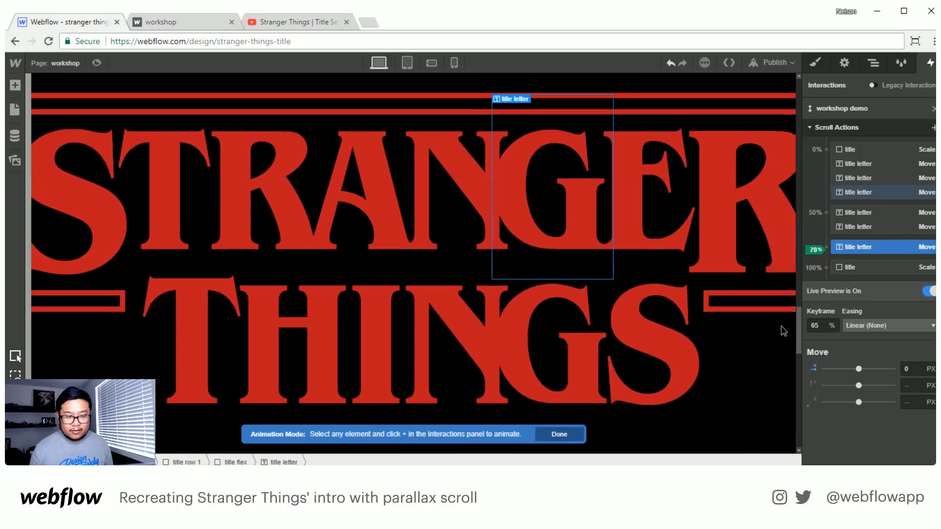
{"action": "scroll", "coordinate": [771, 299], "scroll_direction": "up", "scroll_amount": 5}
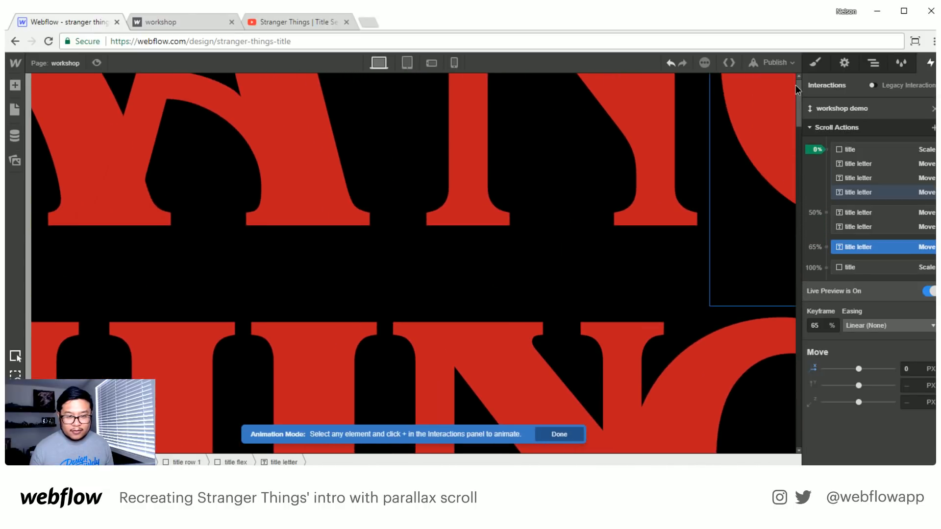
{"action": "left_click_drag", "start_coordinate": [795, 126], "coordinate": [770, 333]}
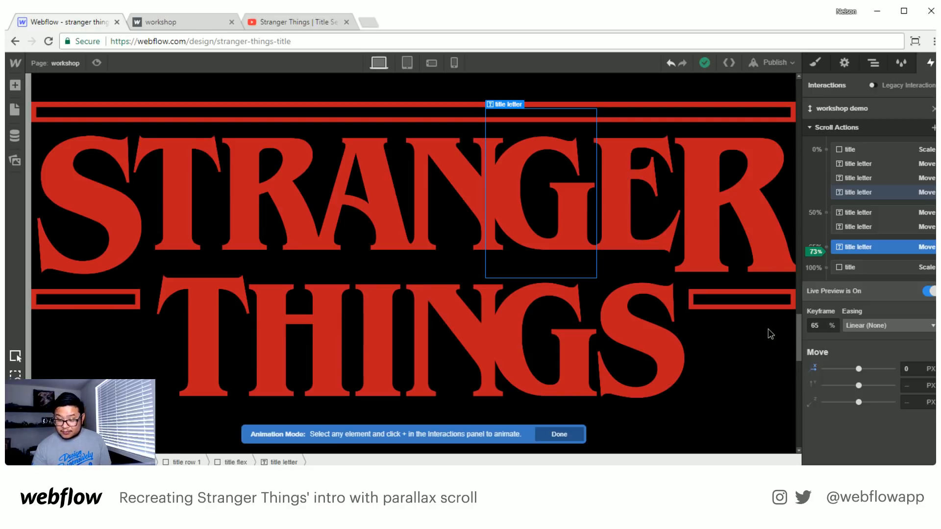
{"action": "mouse_move", "coordinate": [770, 333]}
{"action": "left_mouse_down"}
{"action": "mouse_move", "coordinate": [771, 372]}
{"action": "mouse_move", "coordinate": [785, 143]}
{"action": "mouse_move", "coordinate": [776, 377]}
{"action": "left_mouse_up"}
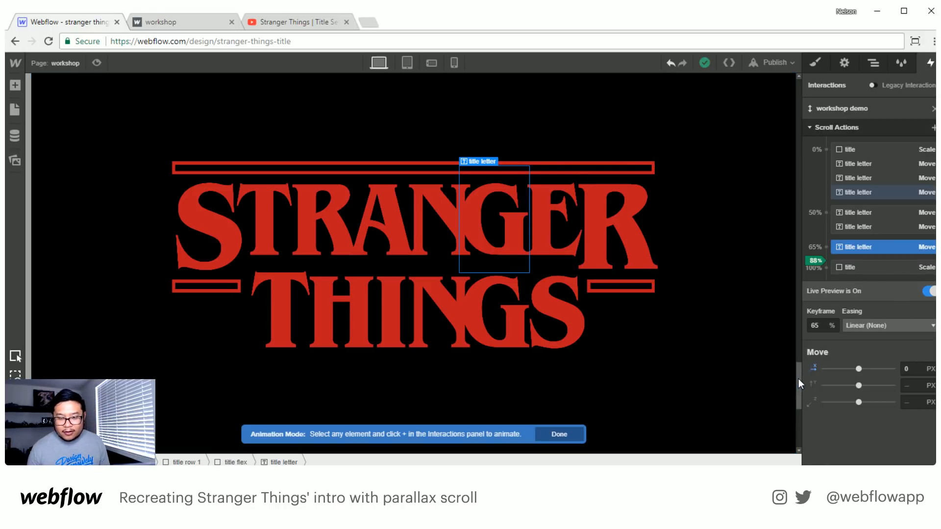
- Add a Move action for the letter I of THINGS at the 0% keyframe with an X offset of -50 px
{"action": "left_click", "coordinate": [396, 300]}
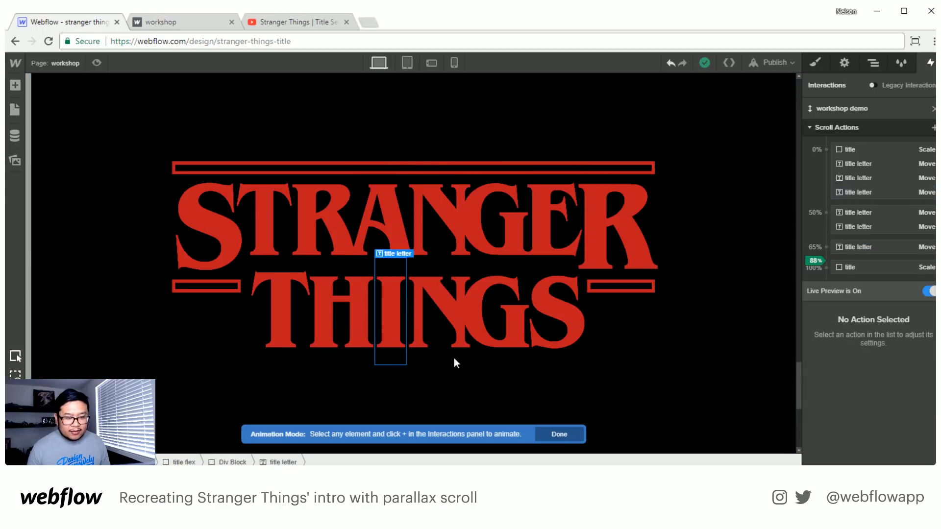
{"action": "left_click", "coordinate": [933, 128]}
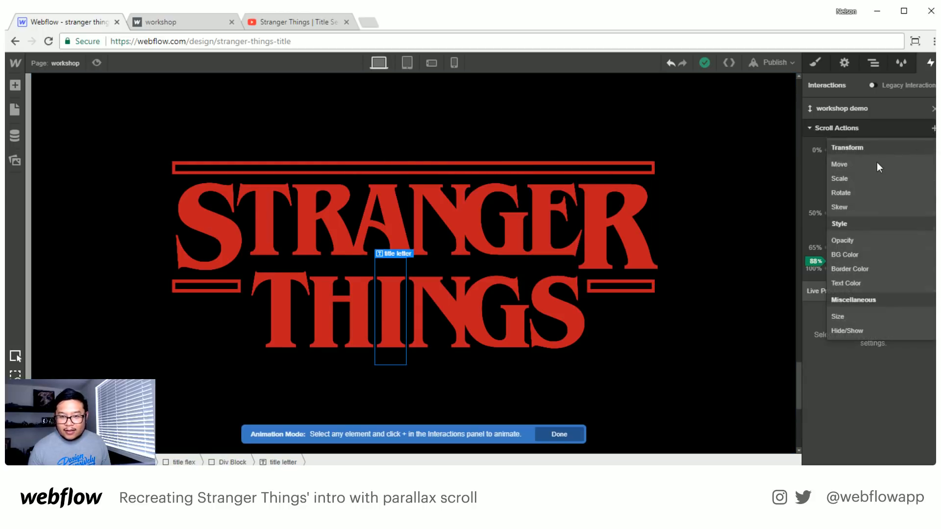
{"action": "left_click", "coordinate": [838, 164]}
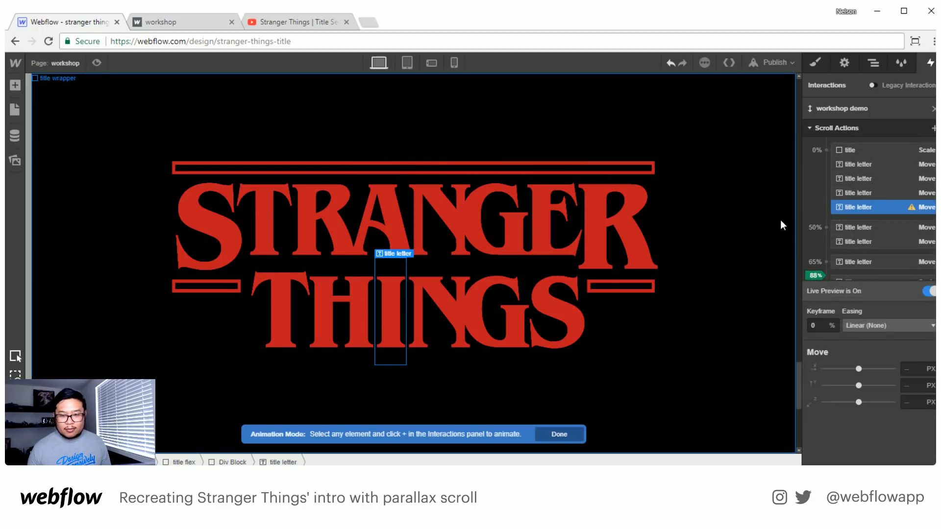
{"action": "left_click", "coordinate": [910, 368]}
{"action": "type", "text": "-50"}
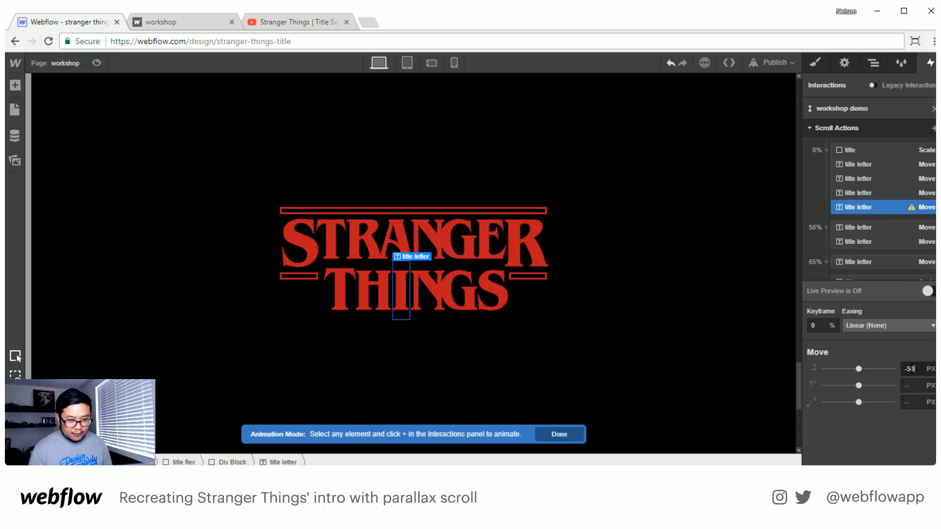
{"action": "key", "text": "Return"}
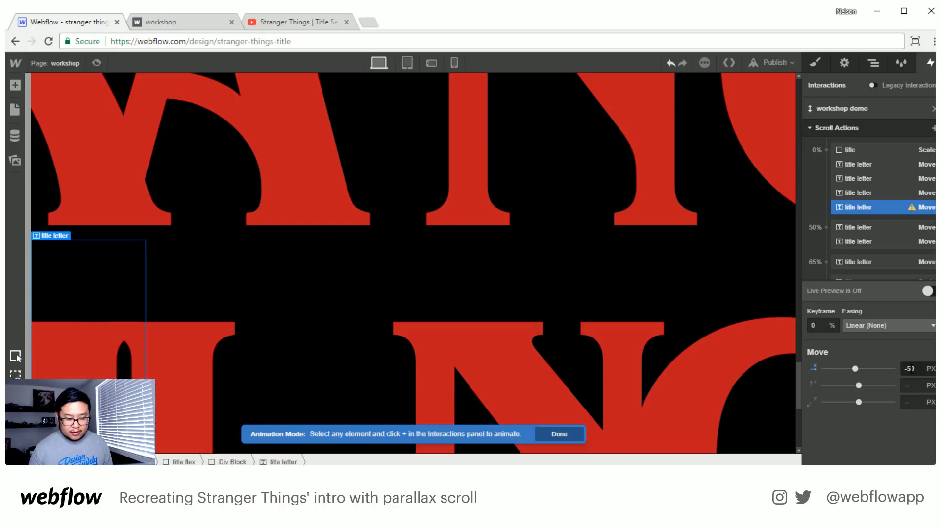
- Fine-tune the opening X offset of the I of THINGS to -42 px
{"action": "left_click", "coordinate": [912, 369]}
{"action": "key", "text": "shift+Down"}
{"action": "key", "text": "shift+Down"}
{"action": "key", "text": "shift+Up"}
{"action": "key", "text": "shift+Up"}
{"action": "key", "text": "shift+Up"}
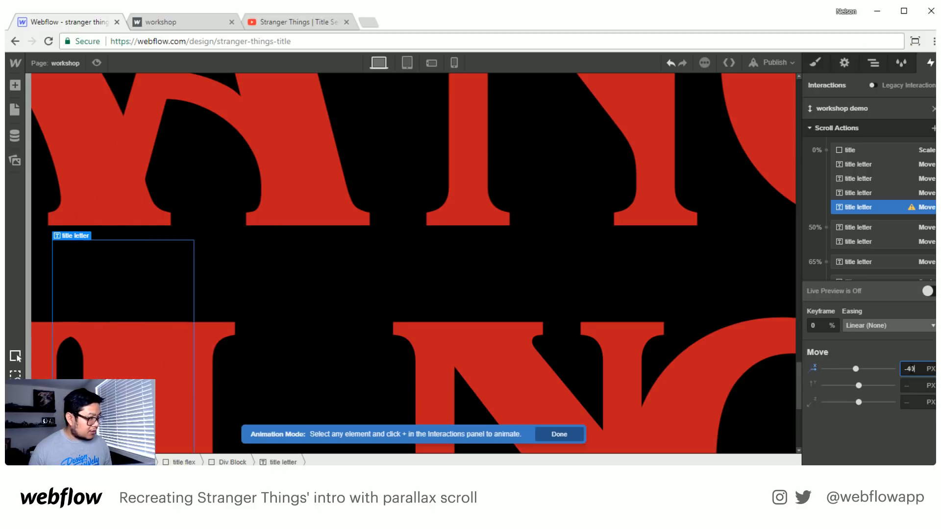
{"action": "key", "text": "shift+Down"}
{"action": "key", "text": "shift+Up"}
{"action": "key", "text": "shift+Up"}
{"action": "key", "text": "shift+Down"}
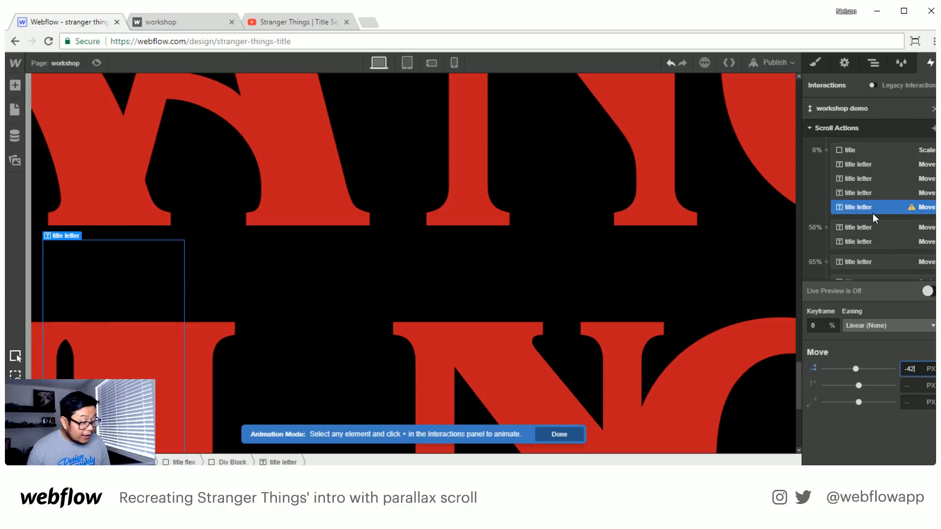
{"action": "left_click", "coordinate": [746, 363]}
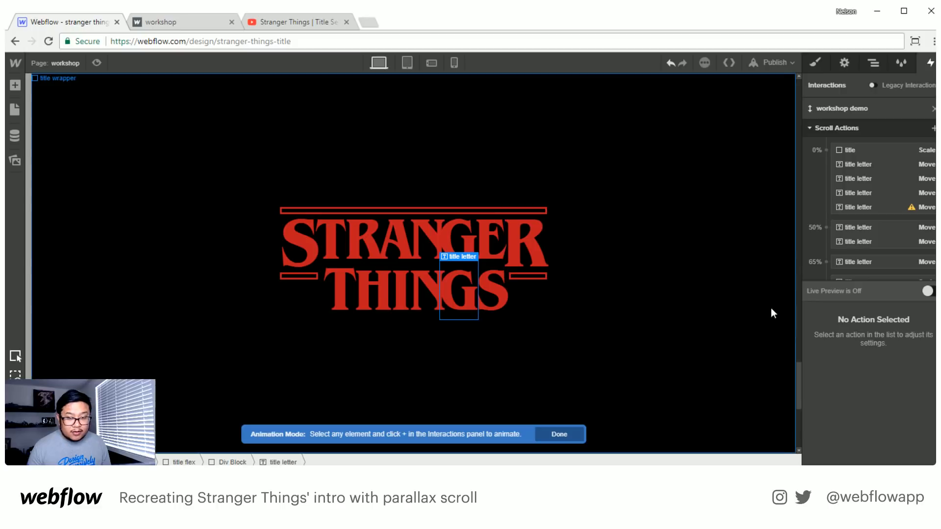
- Add a closing Move action for the I of THINGS at the 100% keyframe with X at 0 px
{"action": "left_click", "coordinate": [874, 207]}
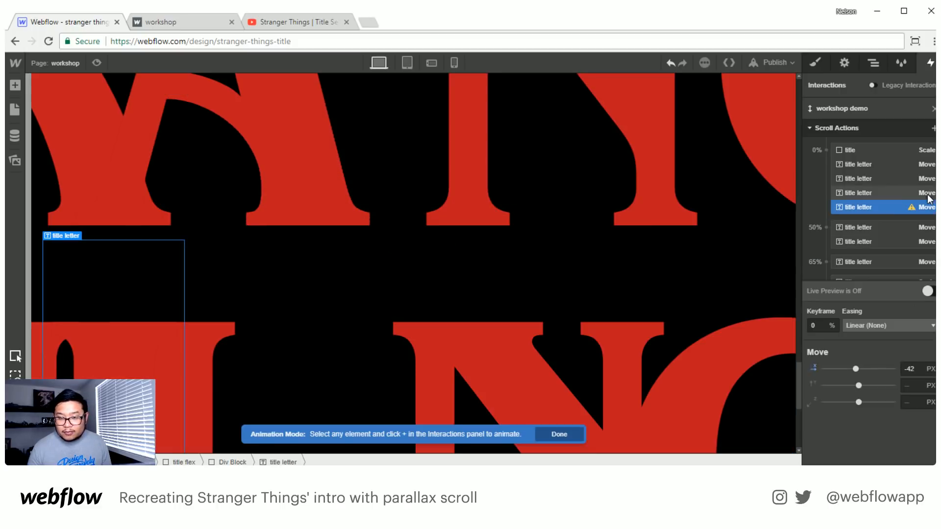
{"action": "left_click", "coordinate": [933, 127]}
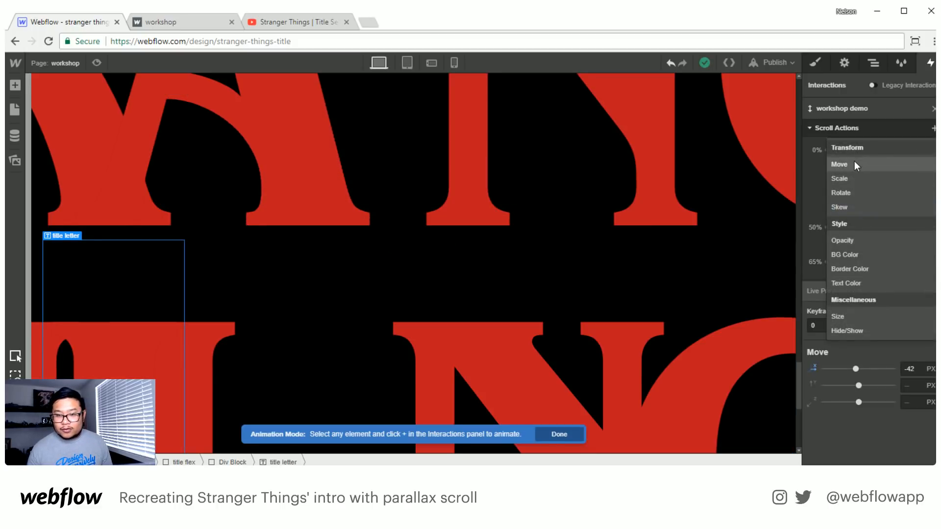
{"action": "left_click", "coordinate": [854, 160]}
{"action": "scroll", "coordinate": [879, 240], "scroll_direction": "down", "scroll_amount": 1}
{"action": "left_click_drag", "start_coordinate": [871, 191], "coordinate": [859, 266]}
{"action": "left_click", "coordinate": [919, 373]}
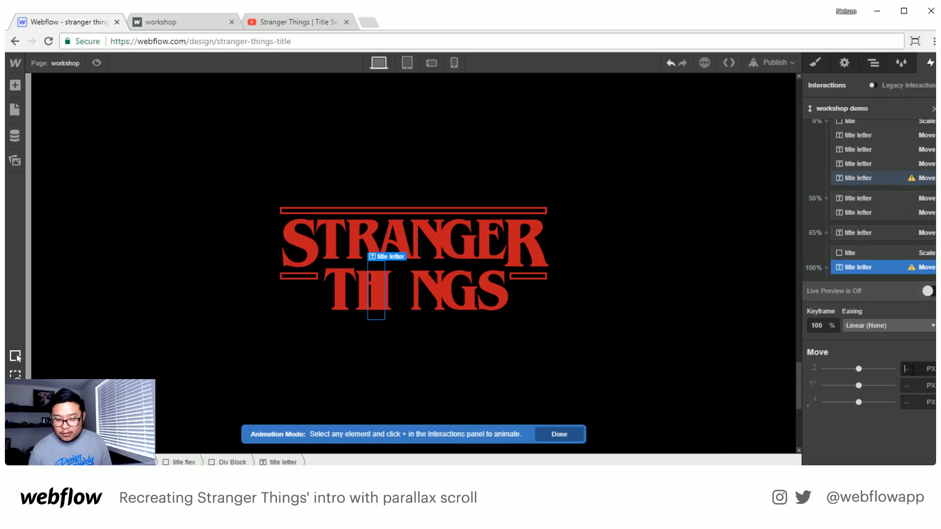
{"action": "type", "text": "0"}
{"action": "scroll", "coordinate": [921, 166], "scroll_direction": "up", "scroll_amount": 2}
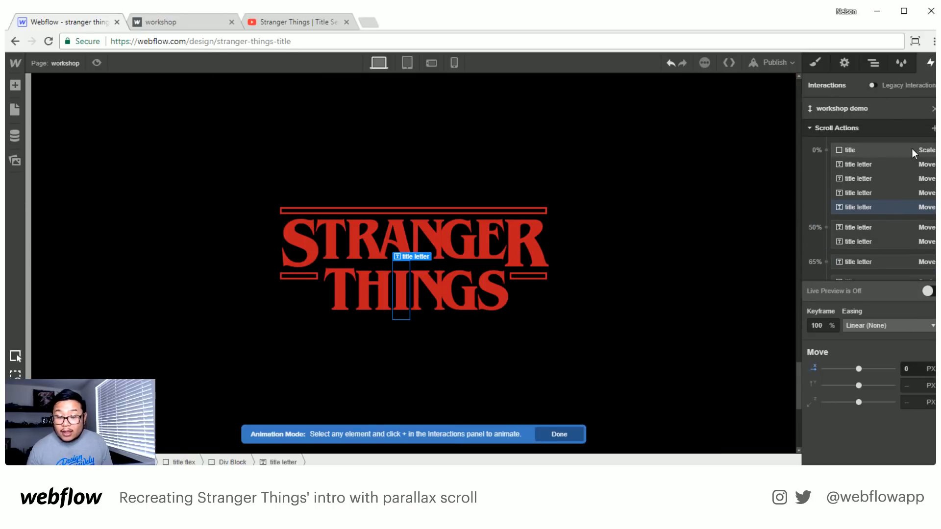
- Add a Move action for the letter G of THINGS at the 0% keyframe with an X offset of 15 px
{"action": "left_click", "coordinate": [460, 291]}
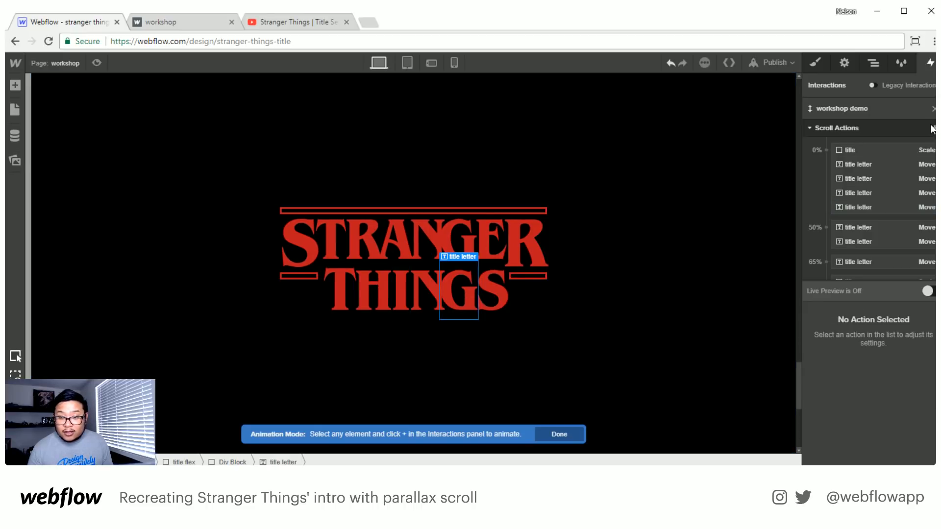
{"action": "left_click", "coordinate": [932, 128]}
{"action": "left_click", "coordinate": [843, 163]}
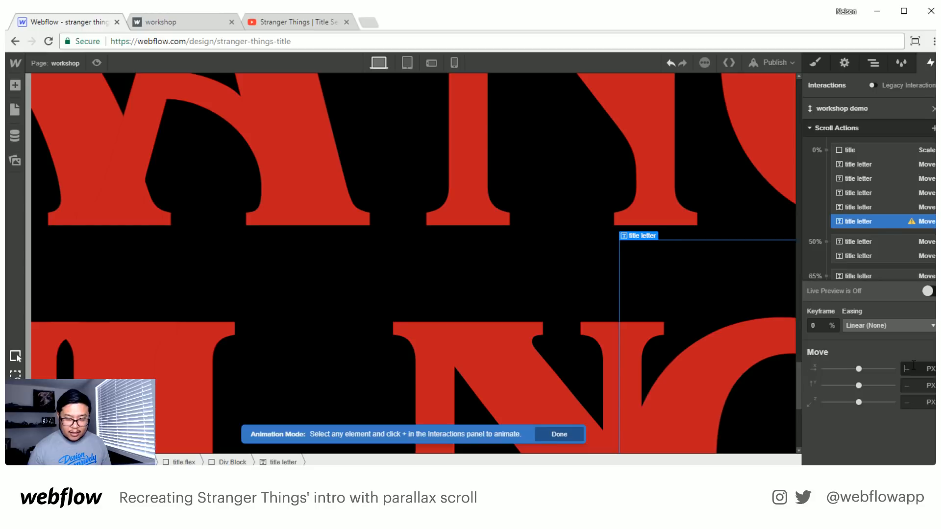
{"action": "type", "text": "6"}
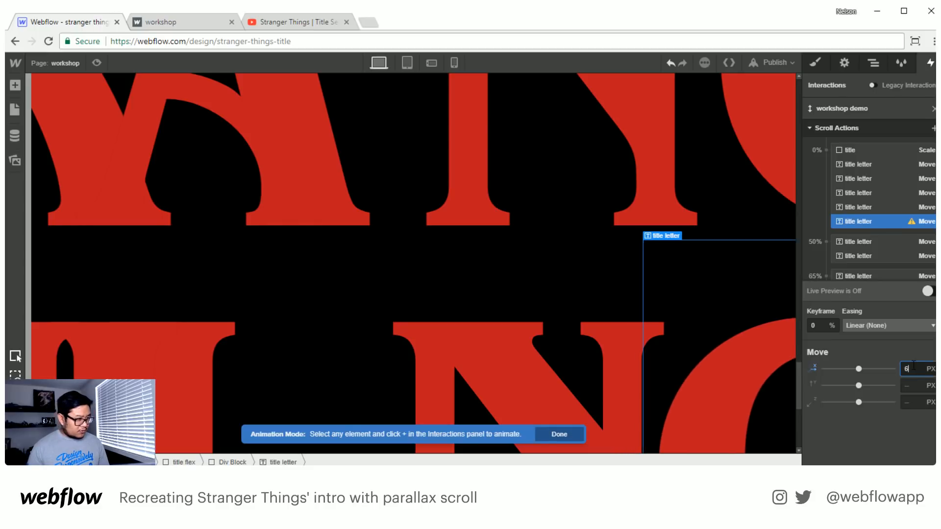
{"action": "key", "text": "Up"}
{"action": "key", "text": "Up"}
{"action": "key", "text": "Up"}
{"action": "key", "text": "Up"}
{"action": "key", "text": "Up"}
{"action": "key", "text": "Up"}
{"action": "key", "text": "Up"}
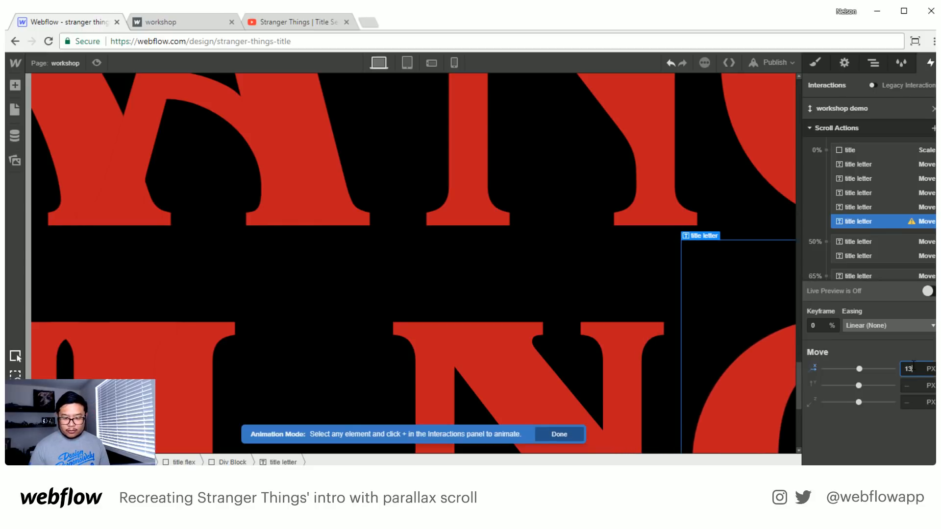
{"action": "key", "text": "Up"}
{"action": "key", "text": "Up"}
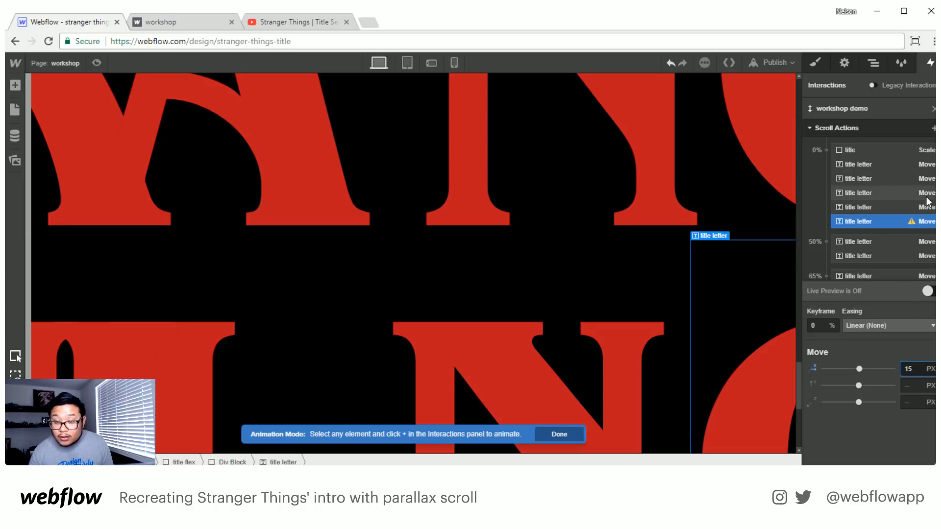
- Add a closing Move action for the G of THINGS at the 100% keyframe with X at 0 px, and preview the scroll
{"action": "left_click", "coordinate": [932, 128]}
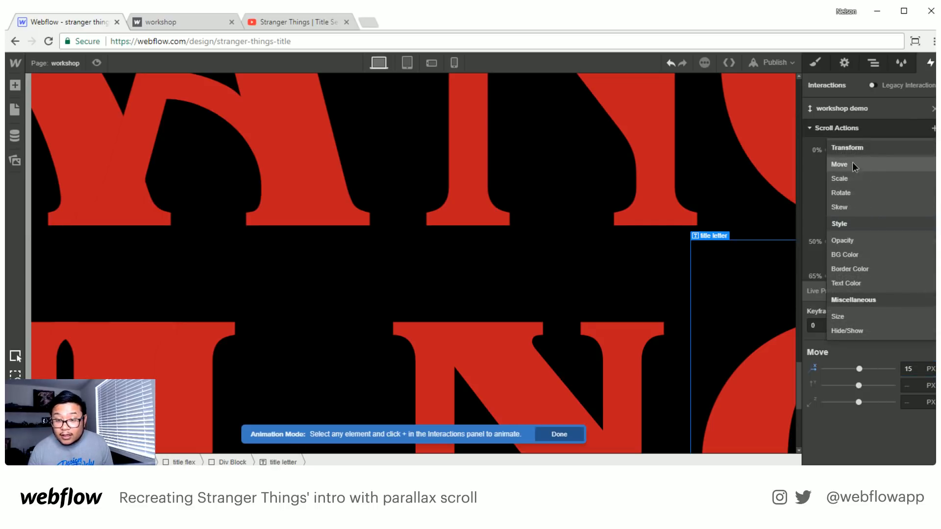
{"action": "left_click", "coordinate": [877, 165]}
{"action": "scroll", "coordinate": [880, 235], "scroll_direction": "down", "scroll_amount": 2}
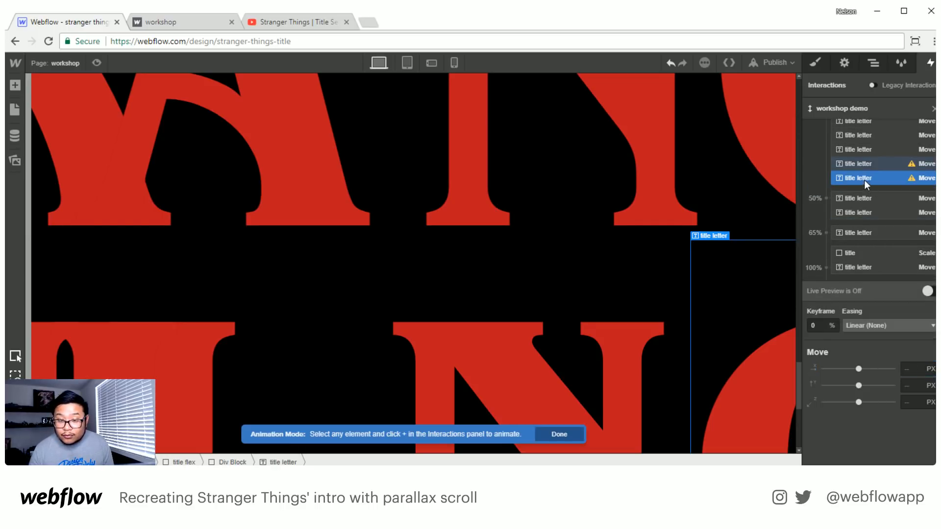
{"action": "left_click_drag", "start_coordinate": [863, 180], "coordinate": [924, 307]}
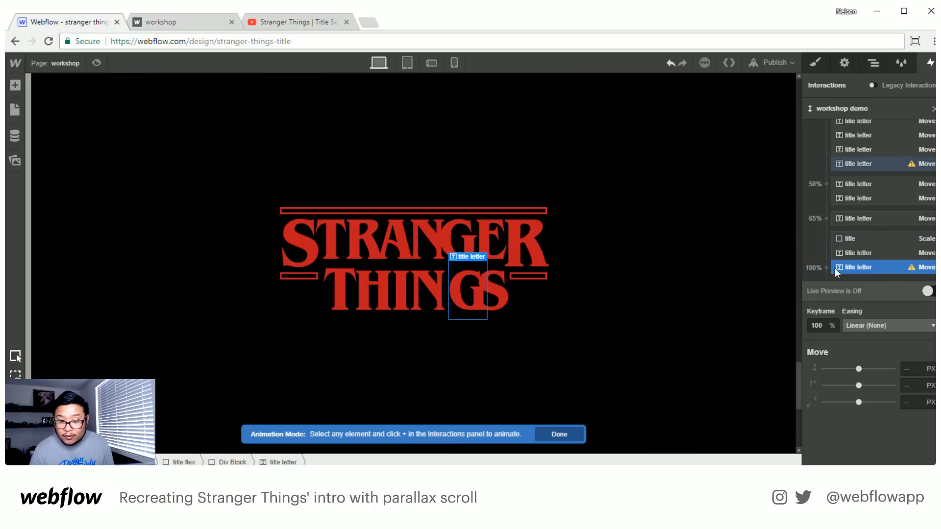
{"action": "left_click", "coordinate": [912, 369]}
{"action": "type", "text": "0"}
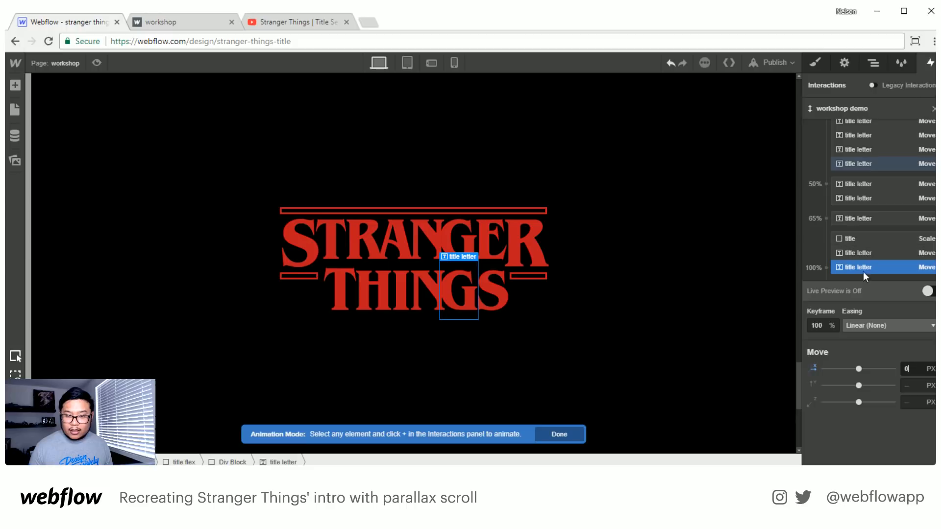
{"action": "left_click", "coordinate": [928, 290]}
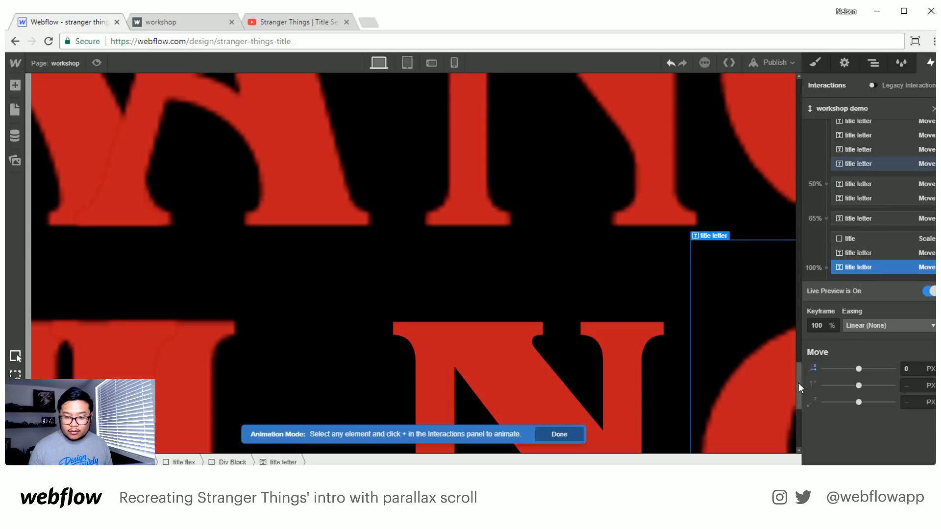
{"action": "mouse_move", "coordinate": [798, 383]}
{"action": "left_mouse_down"}
{"action": "mouse_move", "coordinate": [785, 211]}
{"action": "mouse_move", "coordinate": [806, 323]}
{"action": "mouse_move", "coordinate": [804, 156]}
{"action": "mouse_move", "coordinate": [815, 109]}
{"action": "left_mouse_up"}
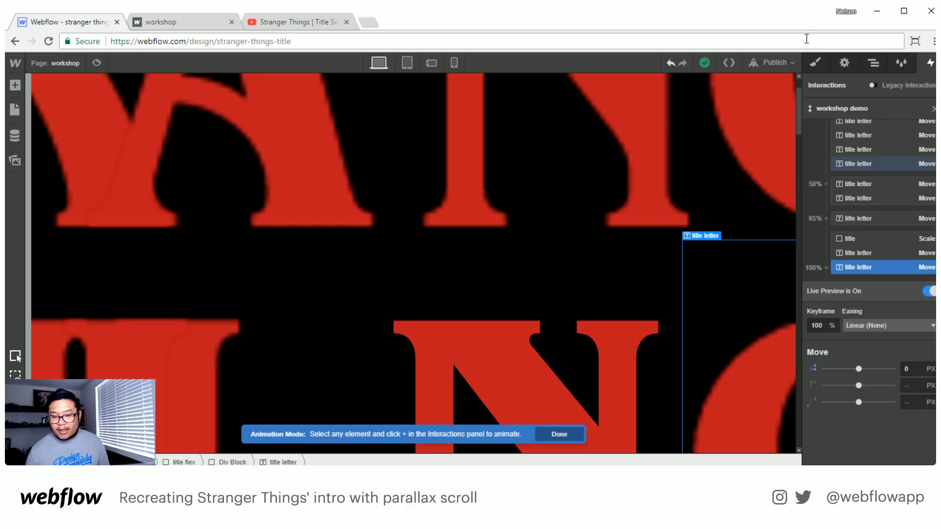
- Shift the closing Move actions for the I and G of THINGS to the 50% keyframe, and preview the scroll
{"action": "left_click", "coordinate": [854, 220]}
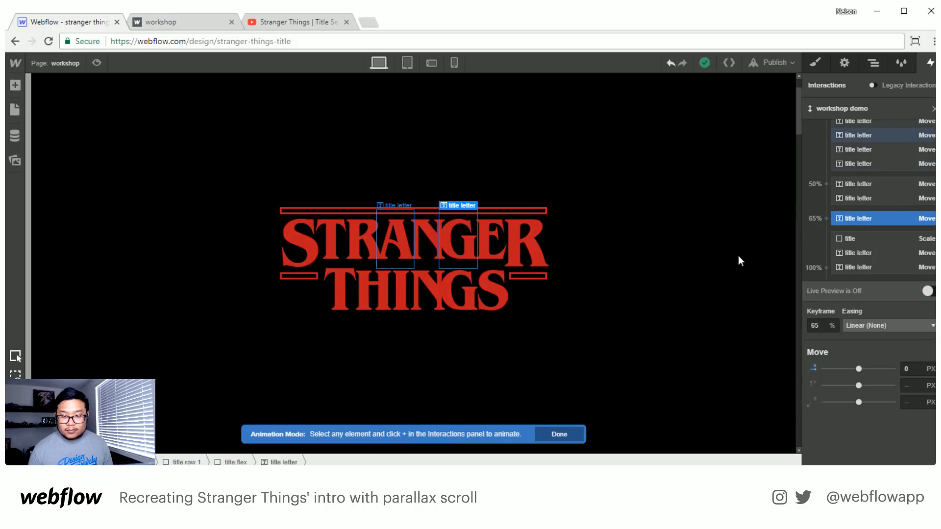
{"action": "left_click", "coordinate": [854, 184]}
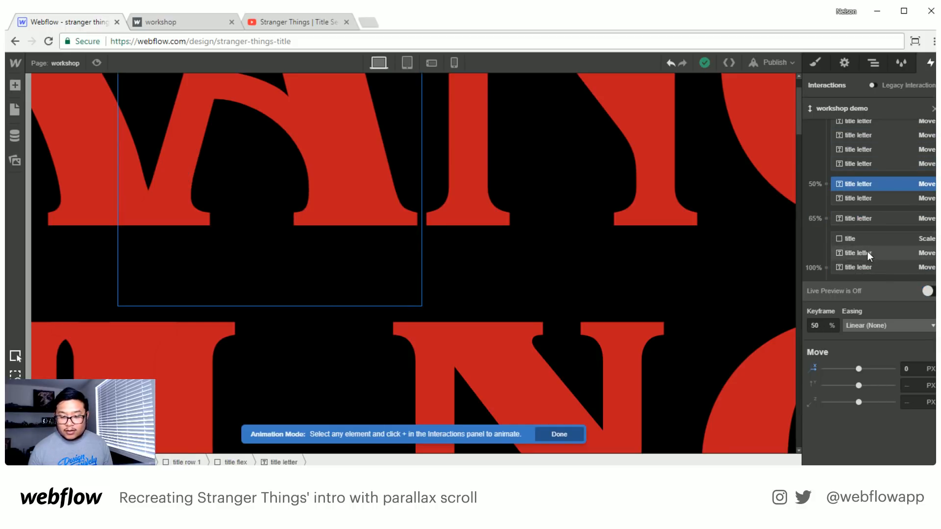
{"action": "left_click", "coordinate": [867, 252]}
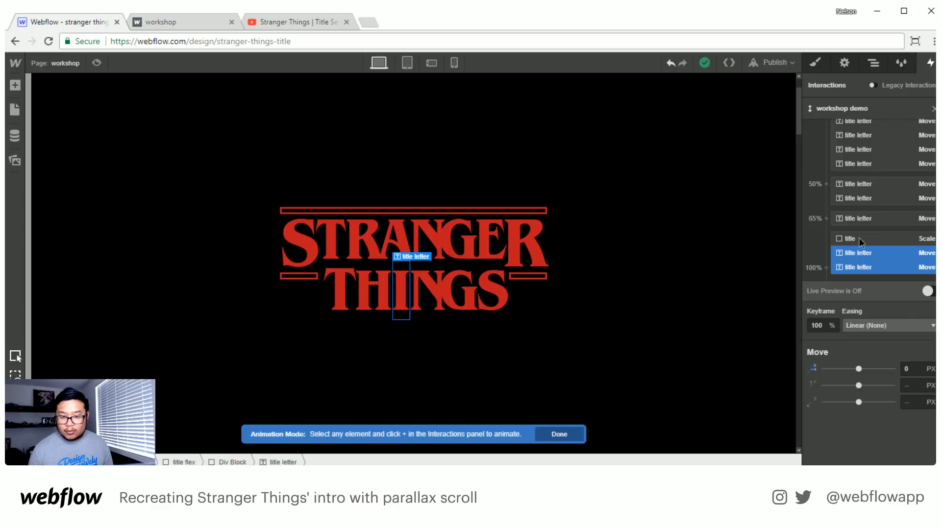
{"action": "left_click_drag", "start_coordinate": [860, 251], "coordinate": [857, 212]}
{"action": "left_click", "coordinate": [923, 293]}
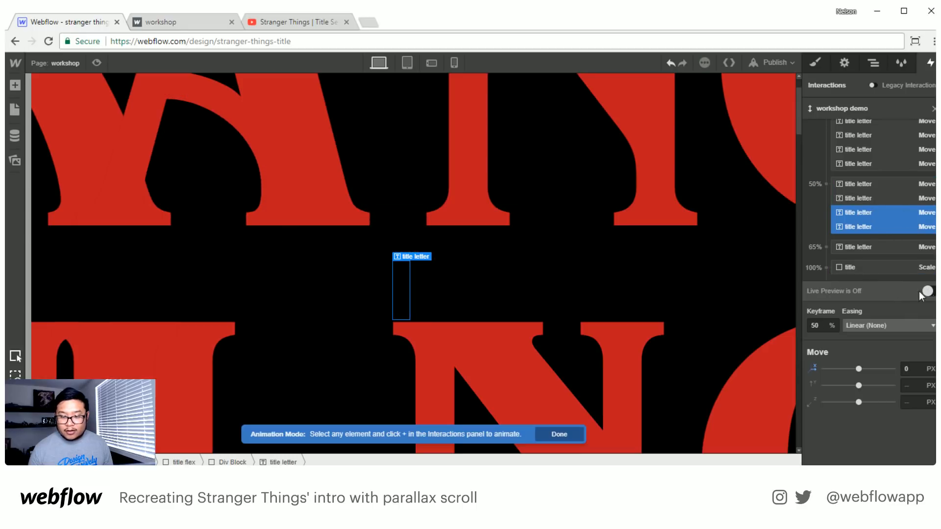
{"action": "scroll", "coordinate": [807, 147], "scroll_direction": "up", "scroll_amount": 2}
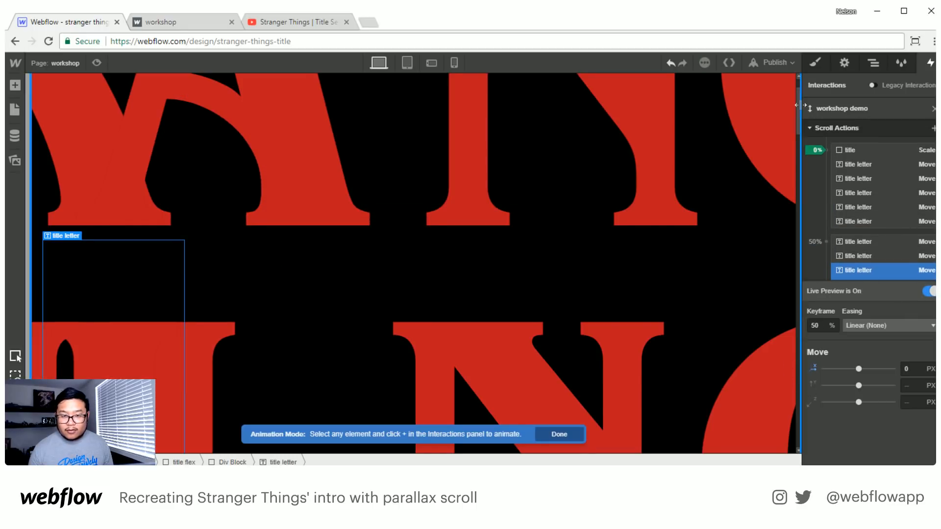
{"action": "mouse_move", "coordinate": [801, 102]}
{"action": "left_mouse_down"}
{"action": "mouse_move", "coordinate": [796, 83]}
{"action": "mouse_move", "coordinate": [816, 268]}
{"action": "mouse_move", "coordinate": [806, 332]}
{"action": "mouse_move", "coordinate": [788, 208]}
{"action": "mouse_move", "coordinate": [804, 78]}
{"action": "mouse_move", "coordinate": [788, 308]}
{"action": "left_mouse_up"}
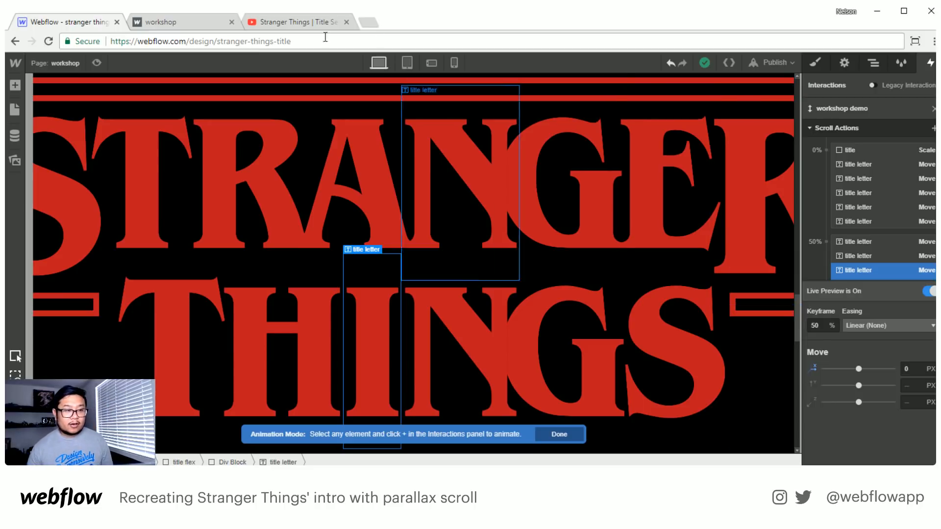
- Add a Move action for the first R of STRANGER at the 0% keyframe with an X offset of -30 px
{"action": "left_click", "coordinate": [259, 135]}
{"action": "left_click", "coordinate": [932, 128]}
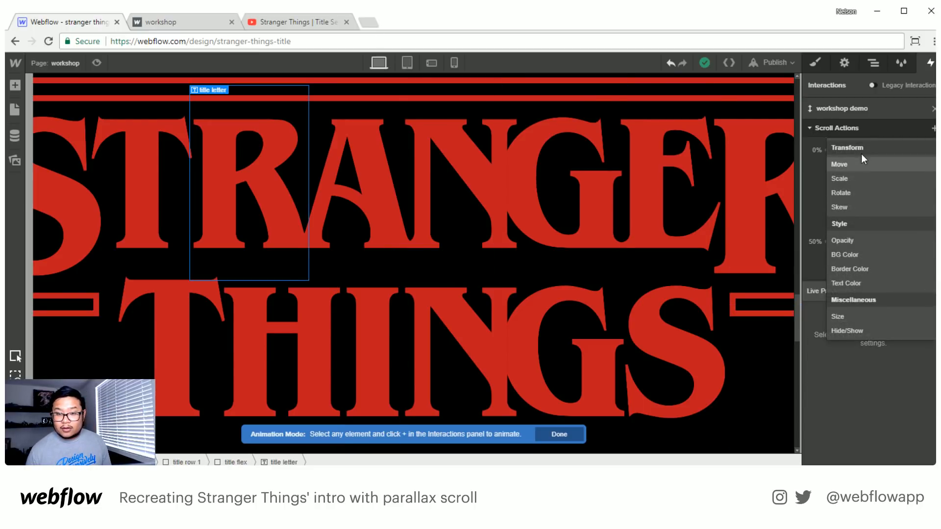
{"action": "left_click", "coordinate": [854, 164]}
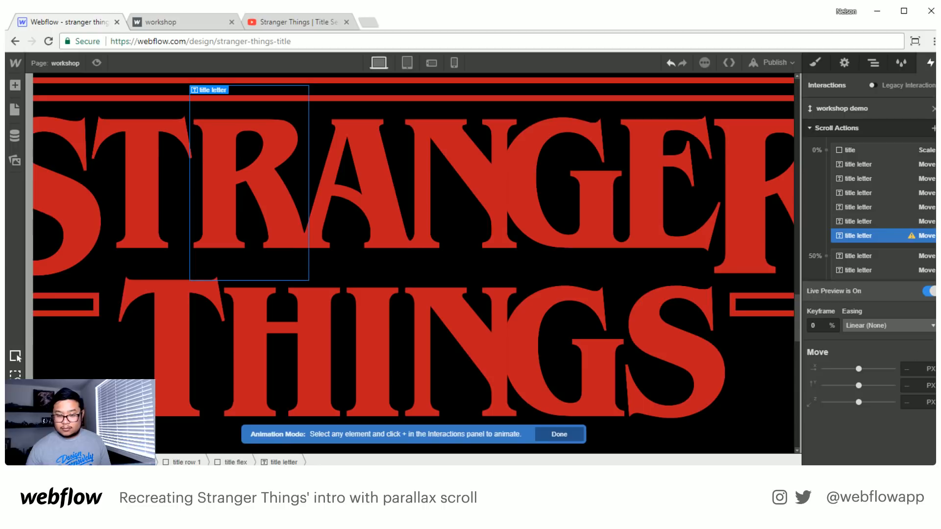
{"action": "left_click", "coordinate": [912, 367]}
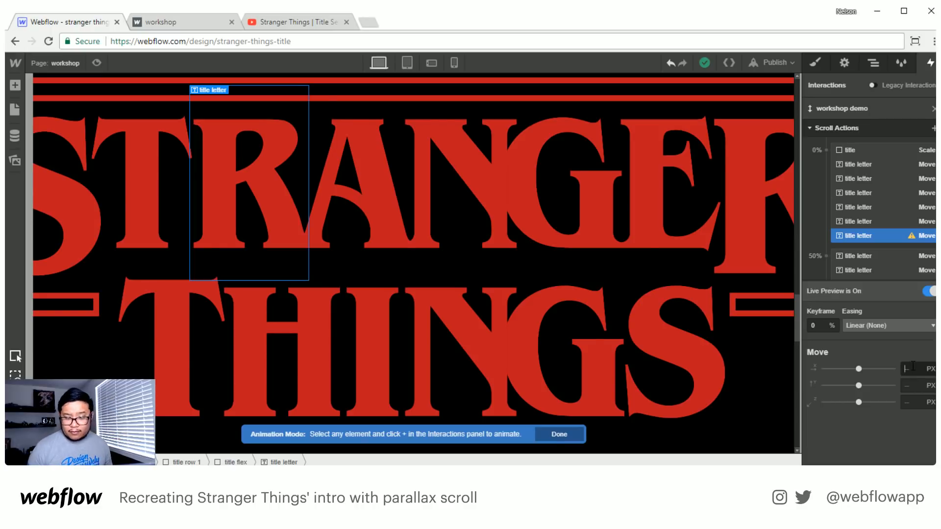
{"action": "type", "text": "-10"}
{"action": "key", "text": "shift+Down"}
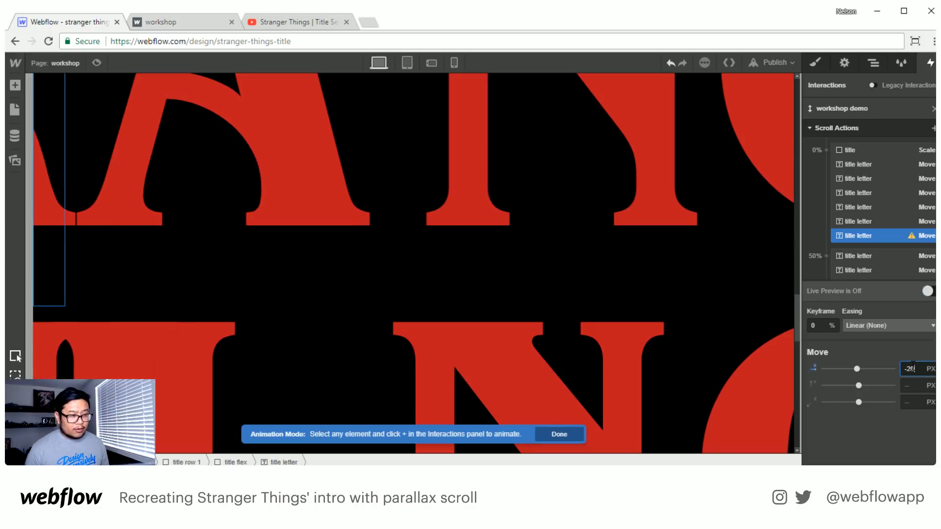
{"action": "key", "text": "Down"}
{"action": "key", "text": "Down"}
{"action": "key", "text": "Down"}
{"action": "key", "text": "Down"}
{"action": "key", "text": "Down"}
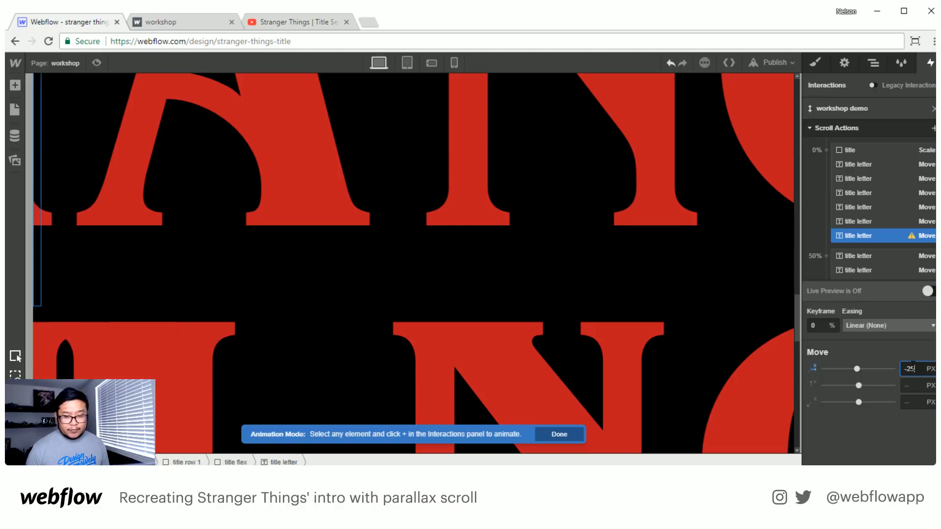
{"action": "type", "text": "30"}
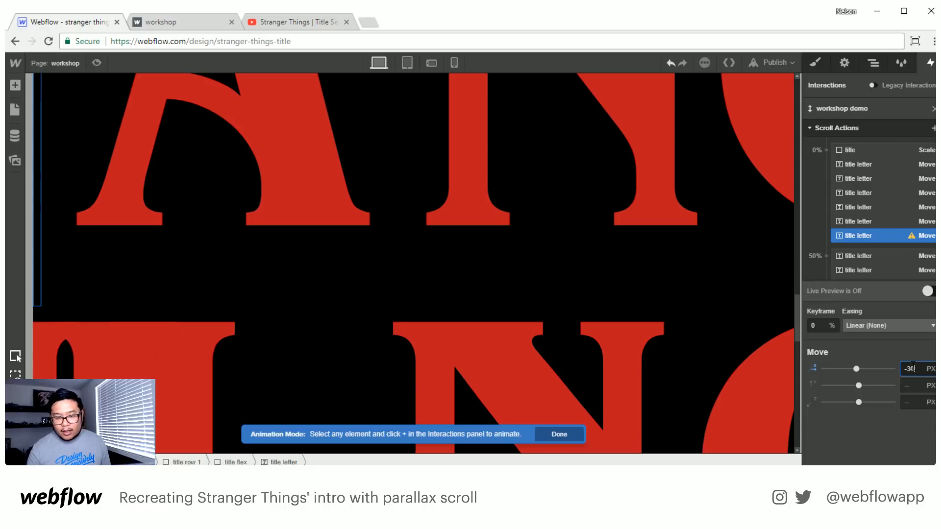
- Add a closing Move action for the first R of STRANGER at the 55% keyframe with X at 0 px, and preview the scroll
{"action": "left_click", "coordinate": [933, 128]}
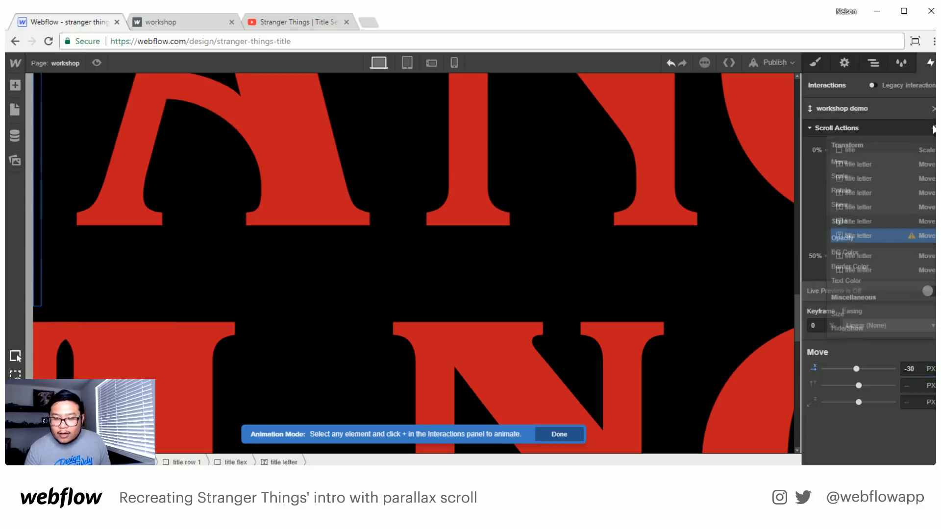
{"action": "left_click", "coordinate": [860, 159]}
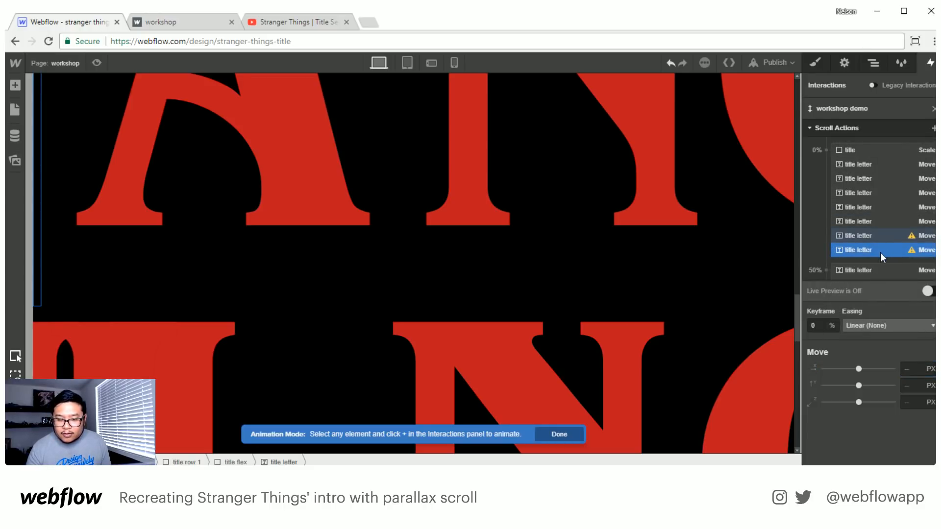
{"action": "left_click_drag", "start_coordinate": [880, 253], "coordinate": [871, 266]}
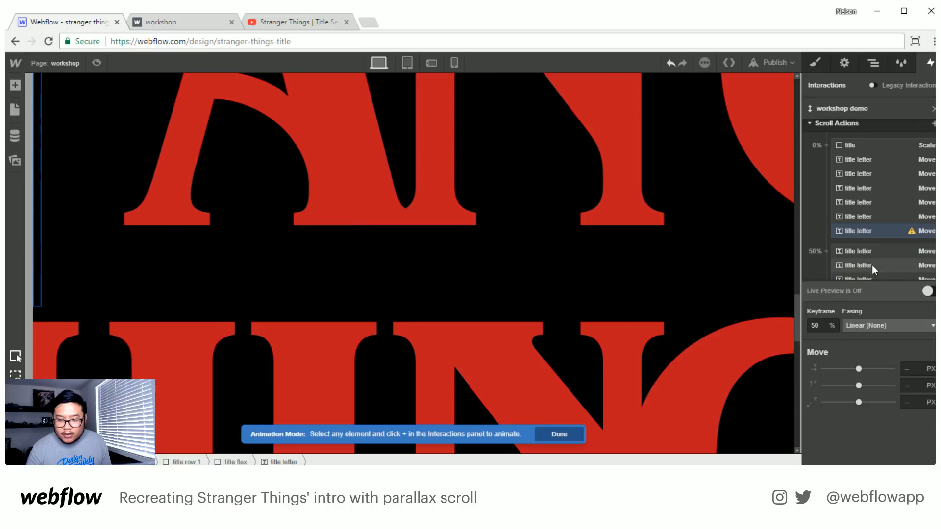
{"action": "left_click", "coordinate": [826, 324]}
{"action": "type", "text": "5"}
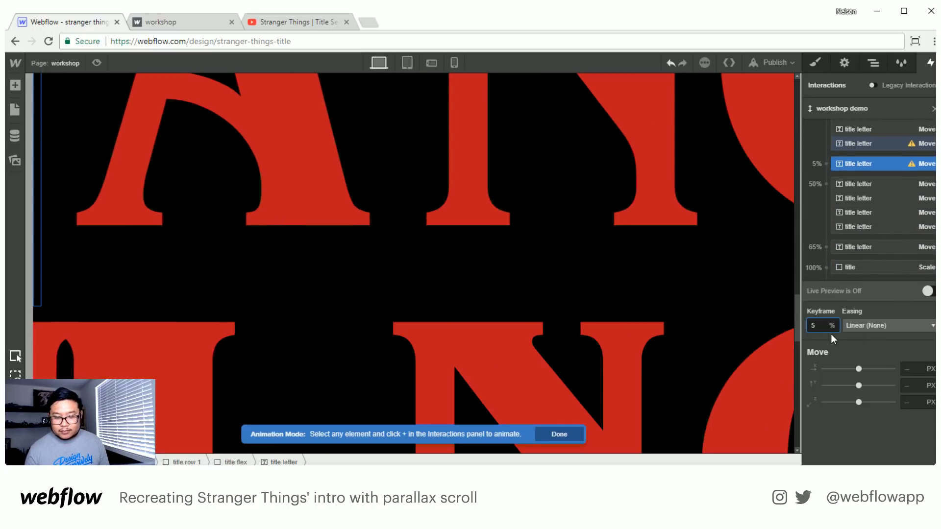
{"action": "type", "text": "5"}
{"action": "key", "text": "Return"}
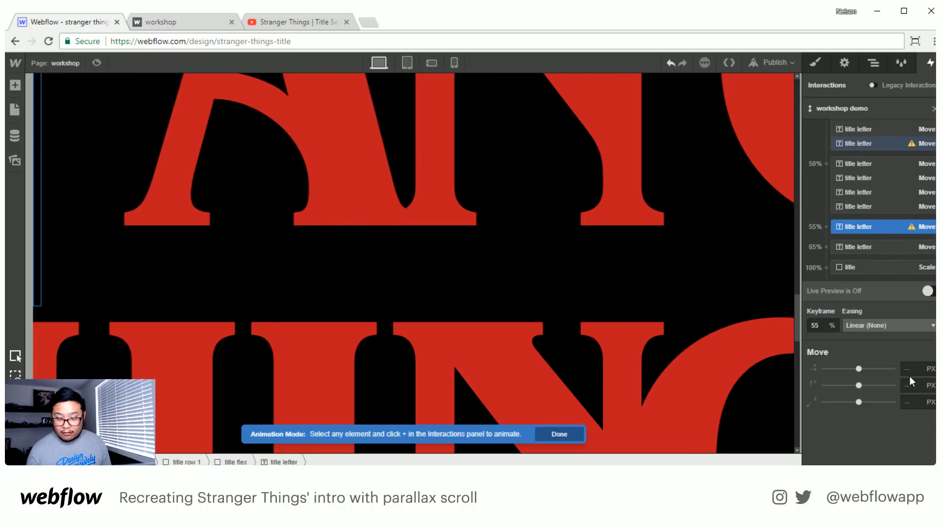
{"action": "left_click", "coordinate": [912, 368]}
{"action": "type", "text": "0"}
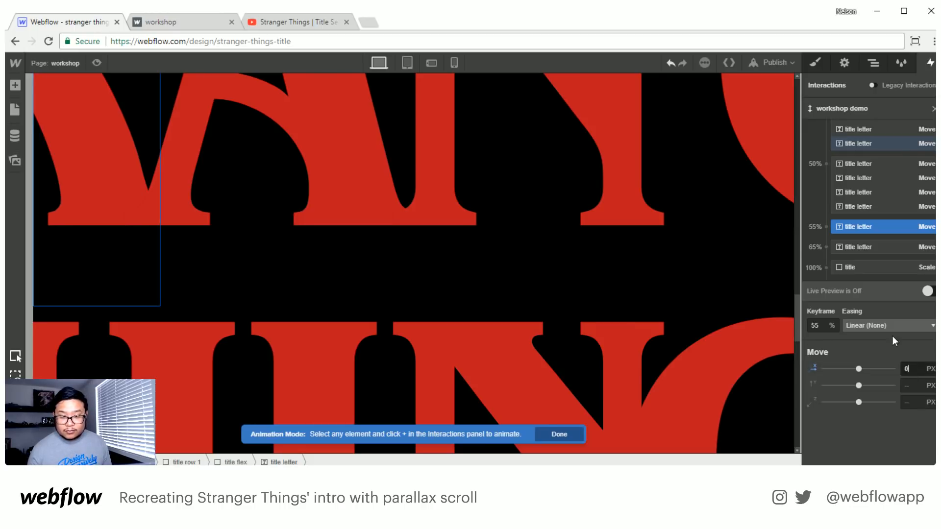
{"action": "left_click", "coordinate": [928, 292]}
{"action": "mouse_move", "coordinate": [797, 346]}
{"action": "left_mouse_down"}
{"action": "mouse_move", "coordinate": [784, 188]}
{"action": "mouse_move", "coordinate": [790, 97]}
{"action": "mouse_move", "coordinate": [795, 337]}
{"action": "left_mouse_up"}
- Set the keyframe of the first R's closing Move action to 80%, and preview the scroll
{"action": "left_click", "coordinate": [868, 228]}
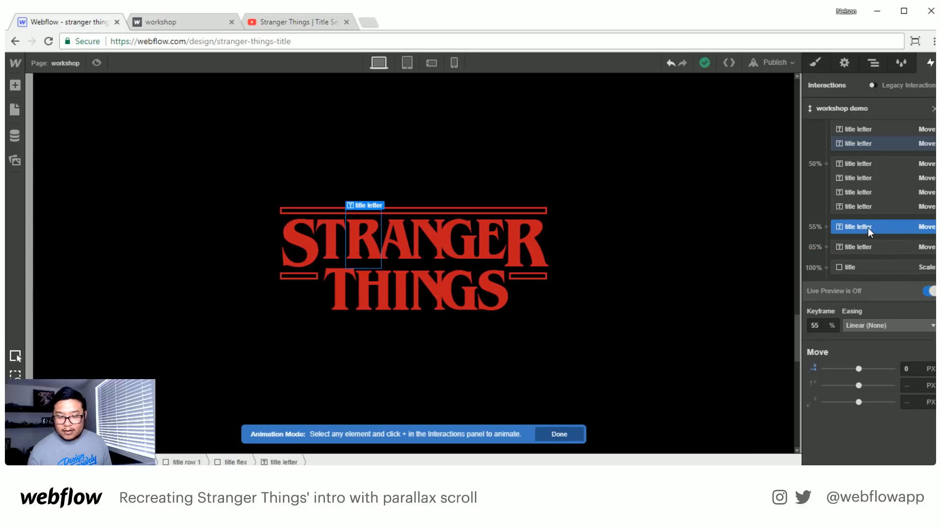
{"action": "left_click", "coordinate": [809, 325]}
{"action": "type", "text": "8"}
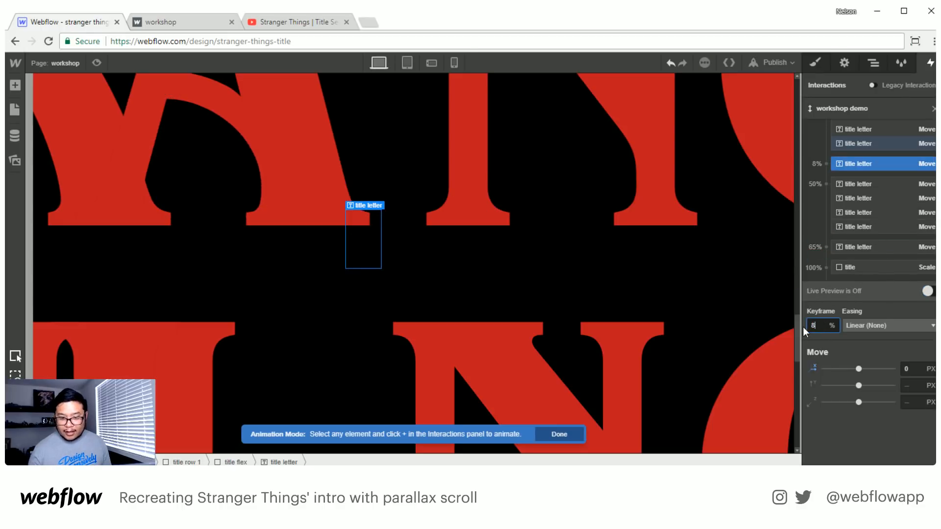
{"action": "type", "text": "0"}
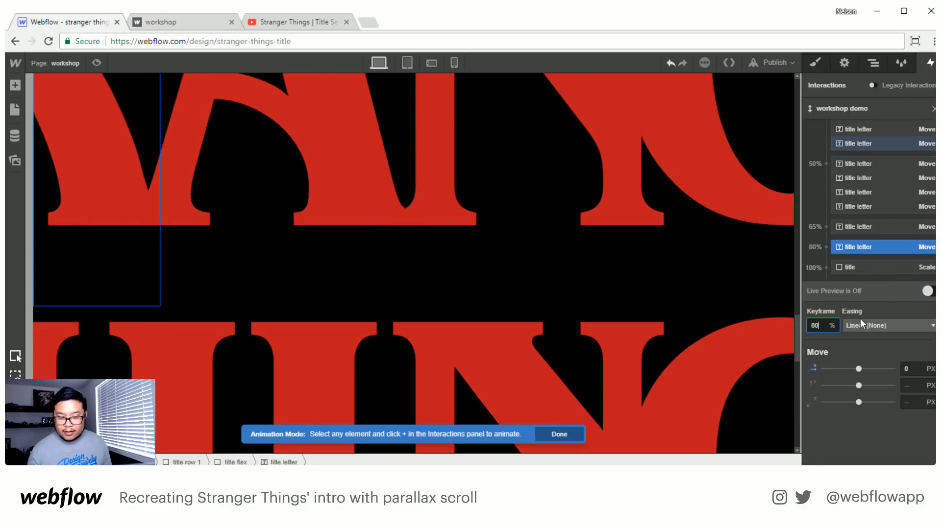
{"action": "left_click", "coordinate": [924, 293]}
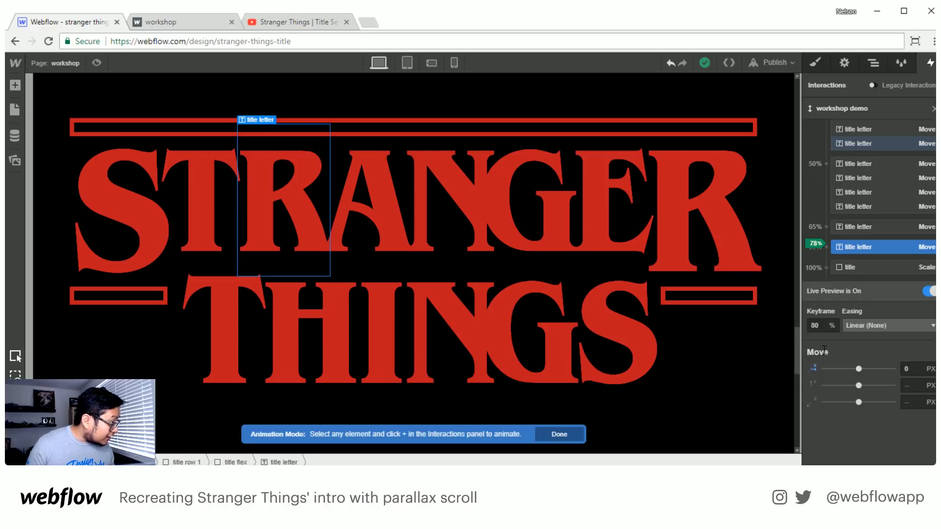
- Add a Move action for the N of THINGS at the 0% keyframe with a Y offset of 70 px
{"action": "left_click", "coordinate": [437, 322]}
{"action": "scroll", "coordinate": [929, 147], "scroll_direction": "up", "scroll_amount": 3}
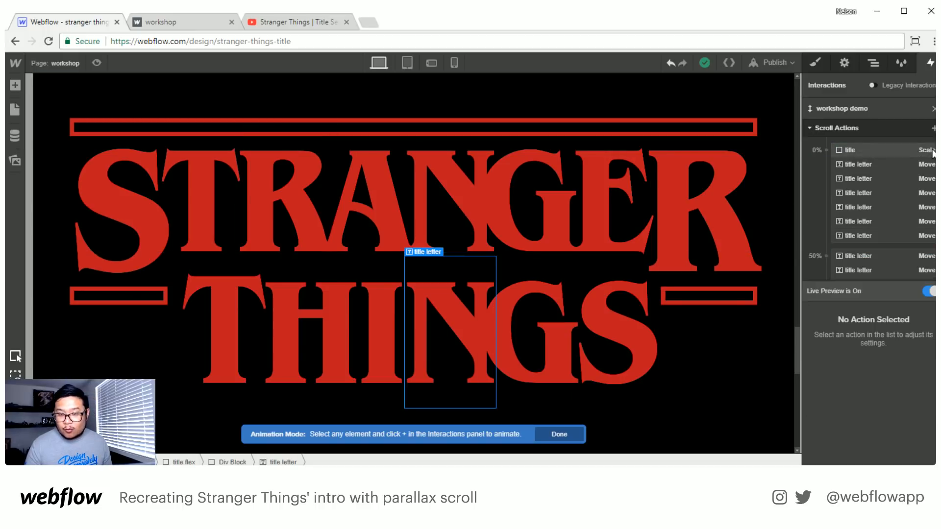
{"action": "left_click", "coordinate": [932, 129]}
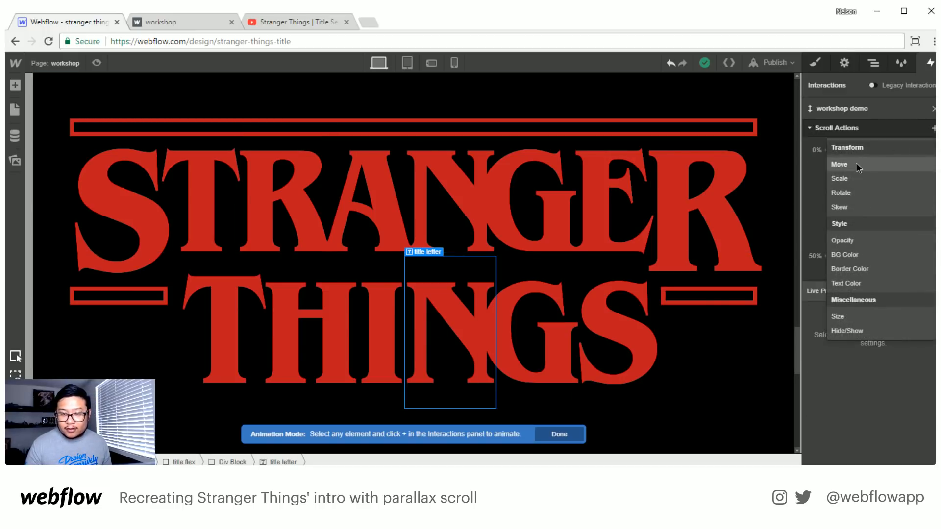
{"action": "left_click", "coordinate": [858, 168]}
{"action": "left_click", "coordinate": [910, 385]}
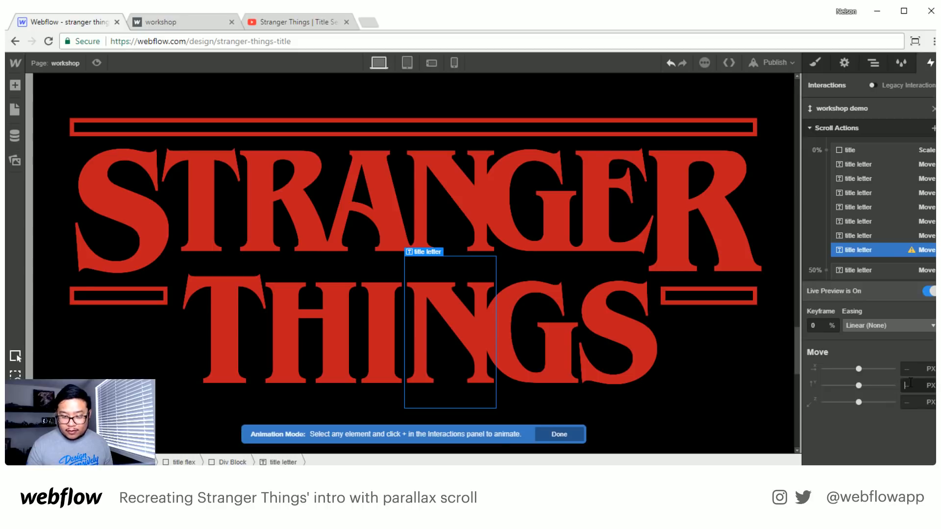
{"action": "type", "text": "15"}
{"action": "key", "text": "shift+Up"}
{"action": "key", "text": "shift+Up"}
{"action": "key", "text": "shift+Up"}
{"action": "key", "text": "shift+Up"}
{"action": "key", "text": "shift+Up"}
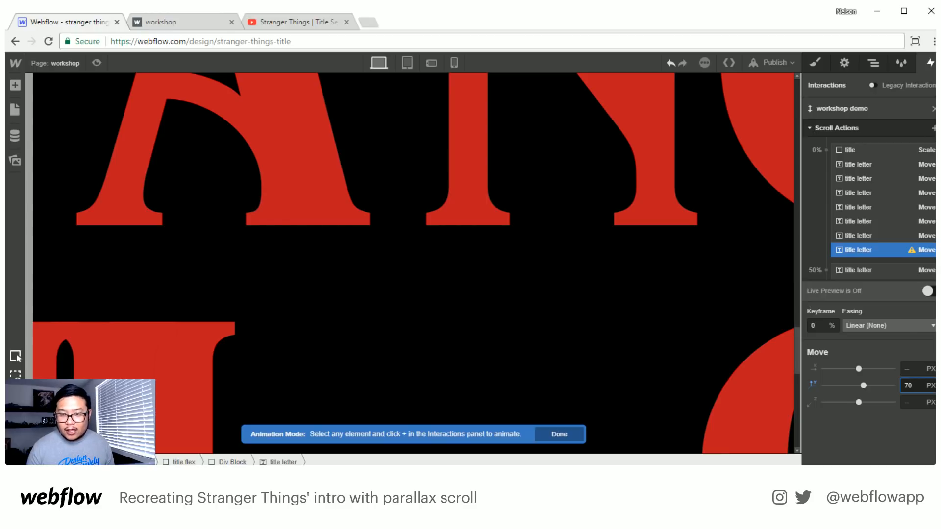
- Add a closing Move action for the N of THINGS at the 80% keyframe with Y at 0 px, and preview the scroll
{"action": "left_click", "coordinate": [933, 128]}
{"action": "left_click", "coordinate": [858, 164]}
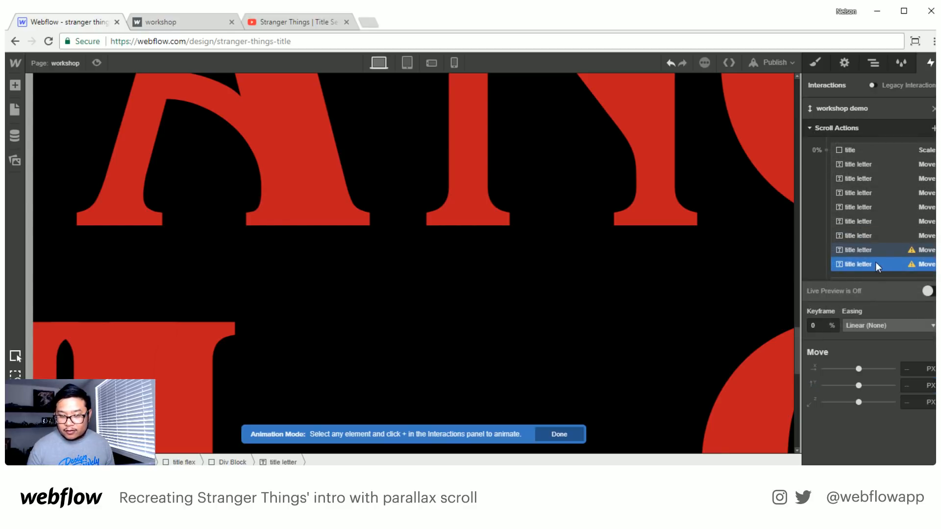
{"action": "scroll", "coordinate": [875, 262], "scroll_direction": "down", "scroll_amount": 3}
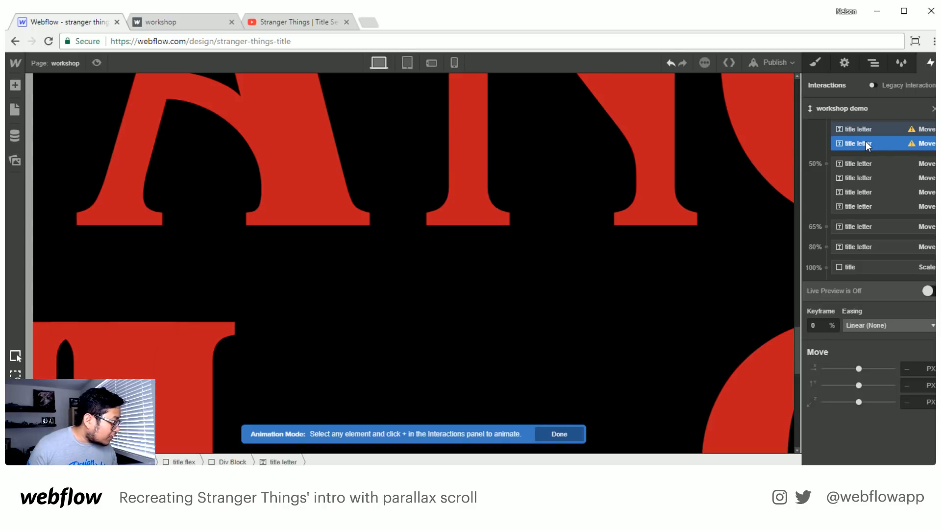
{"action": "left_click_drag", "start_coordinate": [865, 143], "coordinate": [869, 245]}
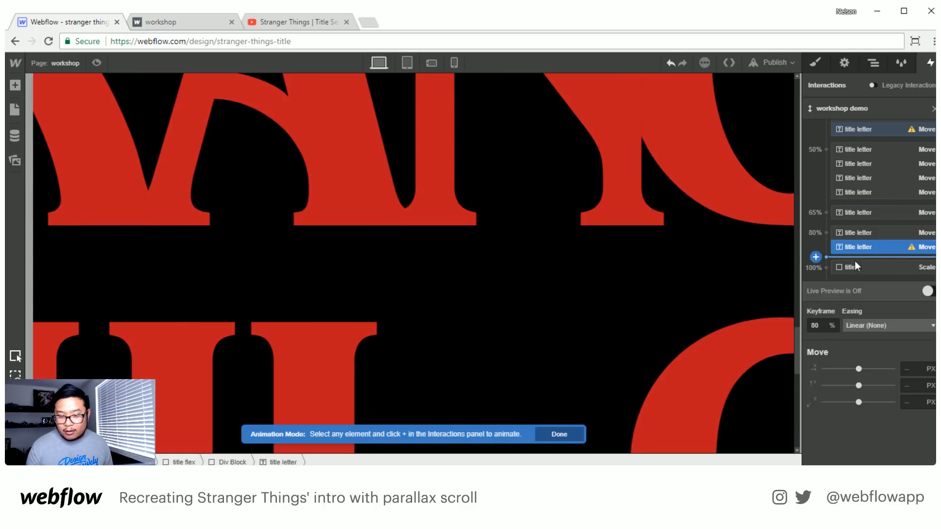
{"action": "left_click", "coordinate": [913, 386]}
{"action": "type", "text": "0"}
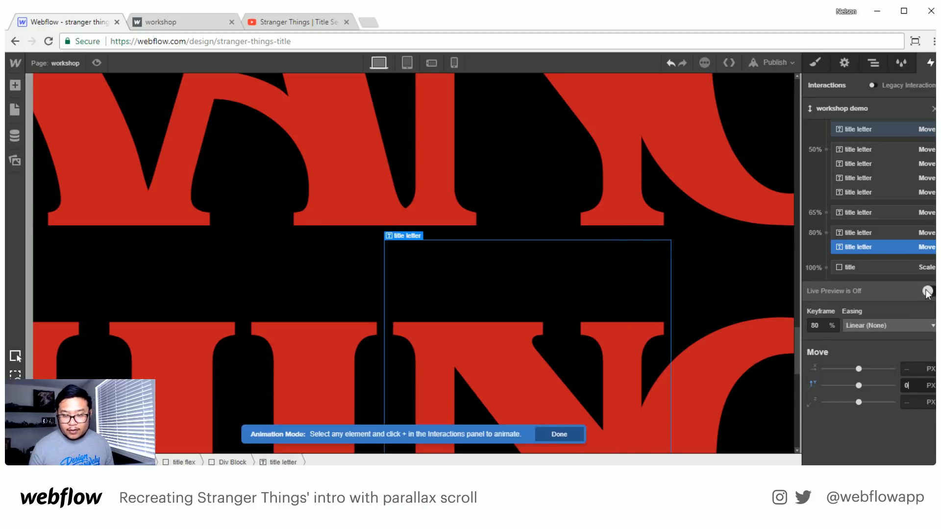
{"action": "left_click", "coordinate": [928, 292]}
{"action": "mouse_move", "coordinate": [797, 345]}
{"action": "left_mouse_down"}
{"action": "mouse_move", "coordinate": [792, 155]}
{"action": "mouse_move", "coordinate": [793, 366]}
{"action": "mouse_move", "coordinate": [783, 195]}
{"action": "mouse_move", "coordinate": [795, 383]}
{"action": "mouse_move", "coordinate": [789, 205]}
{"action": "left_mouse_up"}
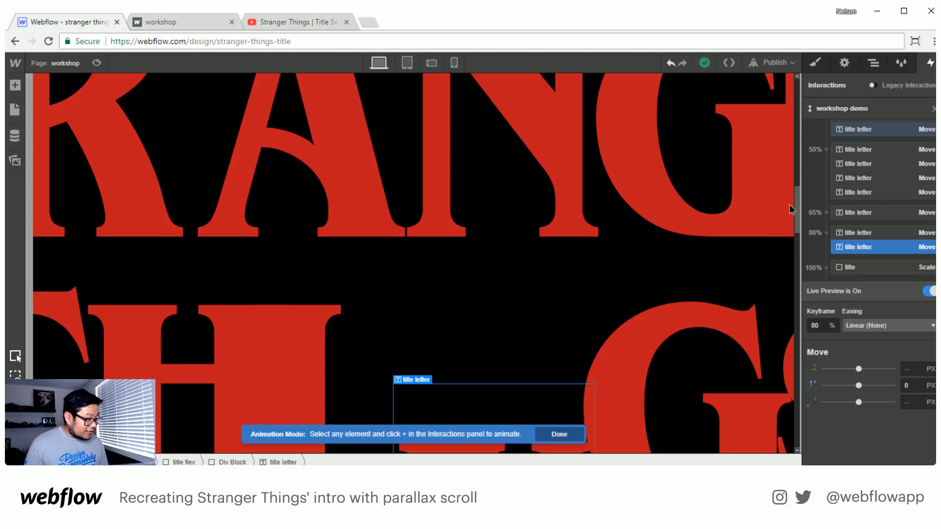
{"action": "mouse_move", "coordinate": [789, 205]}
{"action": "left_mouse_down"}
{"action": "mouse_move", "coordinate": [791, 180]}
{"action": "mouse_move", "coordinate": [796, 201]}
{"action": "left_mouse_up"}
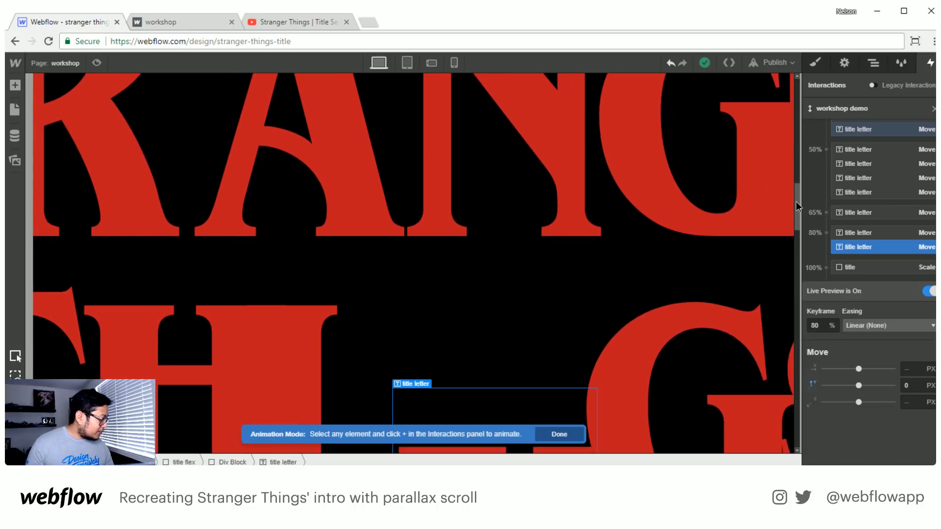
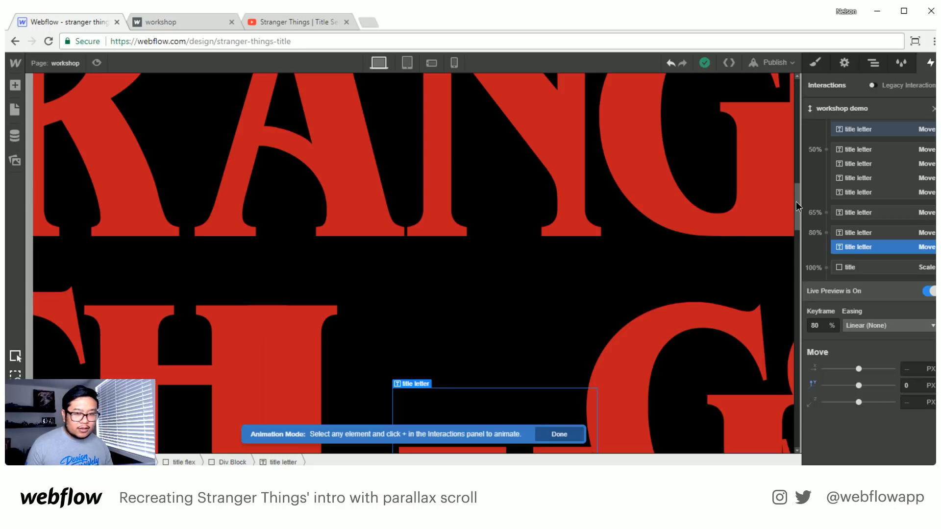
- Turn off the live preview and finish editing the workshop demo scroll animation
{"action": "left_click", "coordinate": [928, 291]}
{"action": "left_click", "coordinate": [334, 233]}
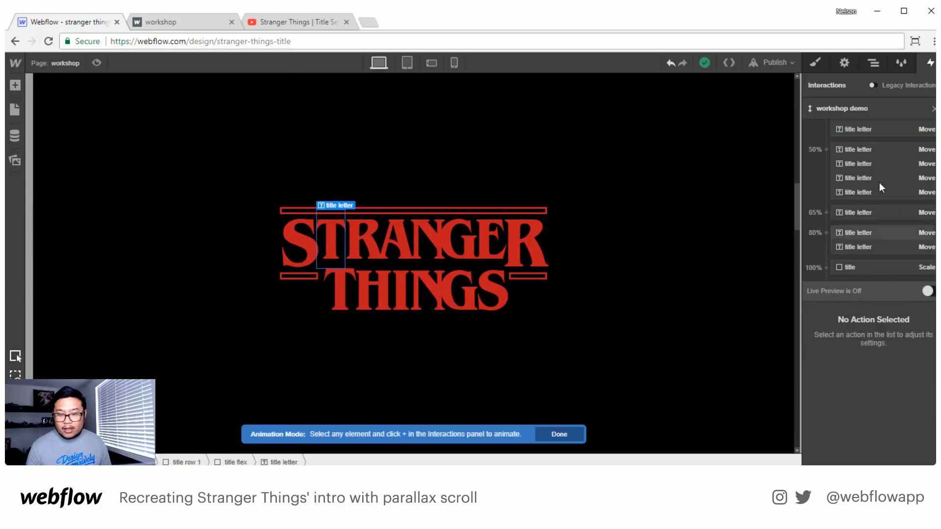
{"action": "scroll", "coordinate": [882, 188], "scroll_direction": "up", "scroll_amount": 2}
{"action": "left_click", "coordinate": [559, 434]}
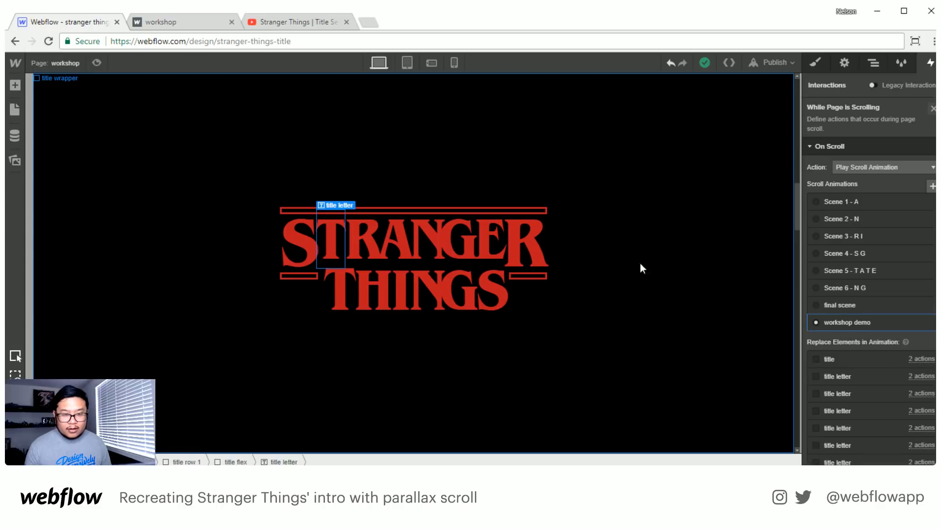
- Reopen the workshop demo animation and add a Move action for the T of STRANGER at the 0% keyframe with Y at -80 px
{"action": "left_click", "coordinate": [841, 323]}
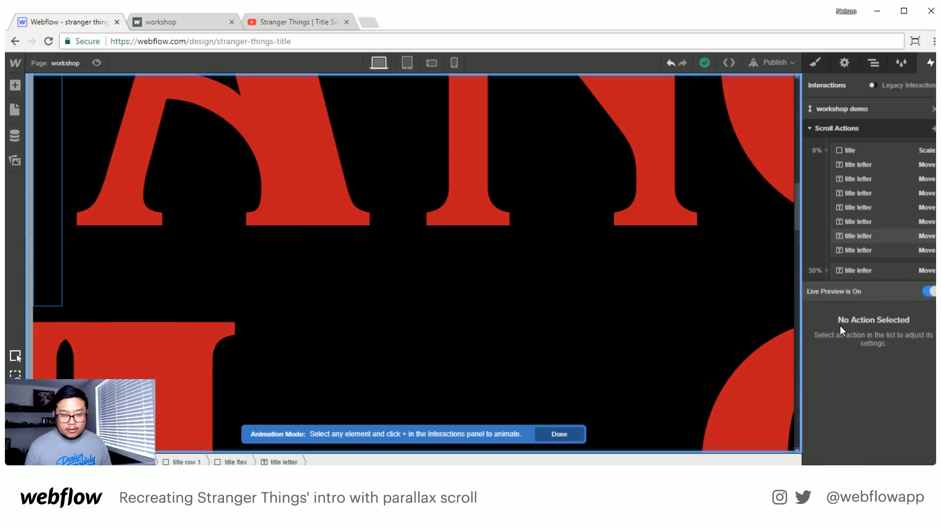
{"action": "left_click", "coordinate": [933, 129]}
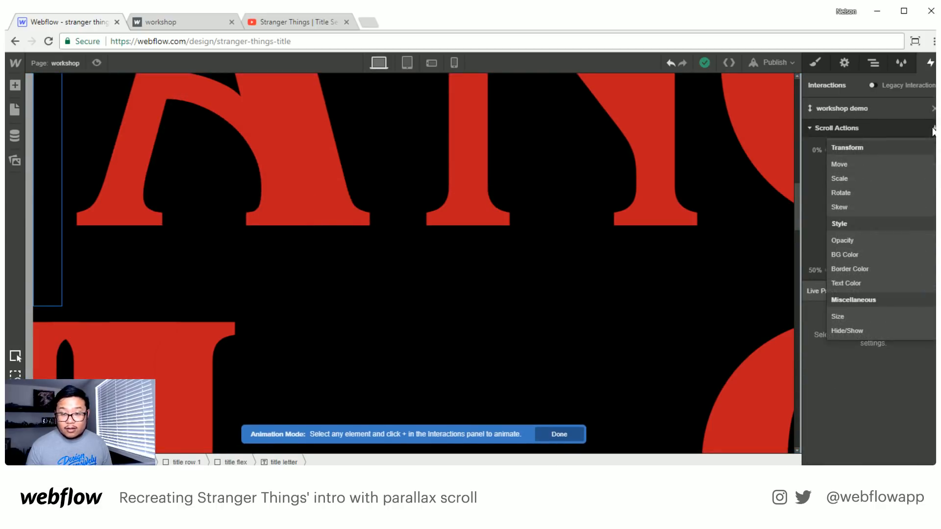
{"action": "left_click", "coordinate": [860, 162]}
{"action": "left_click", "coordinate": [910, 387]}
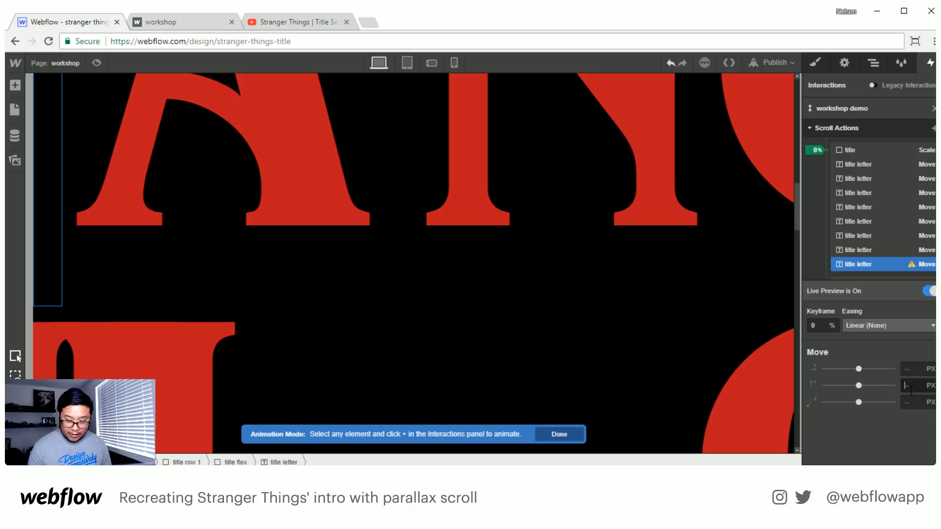
{"action": "type", "text": "-"}
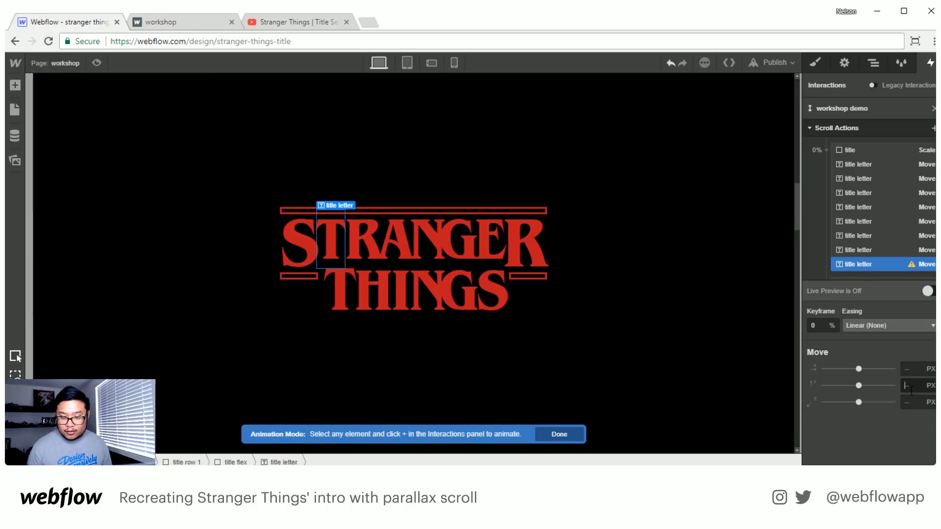
{"action": "type", "text": "20"}
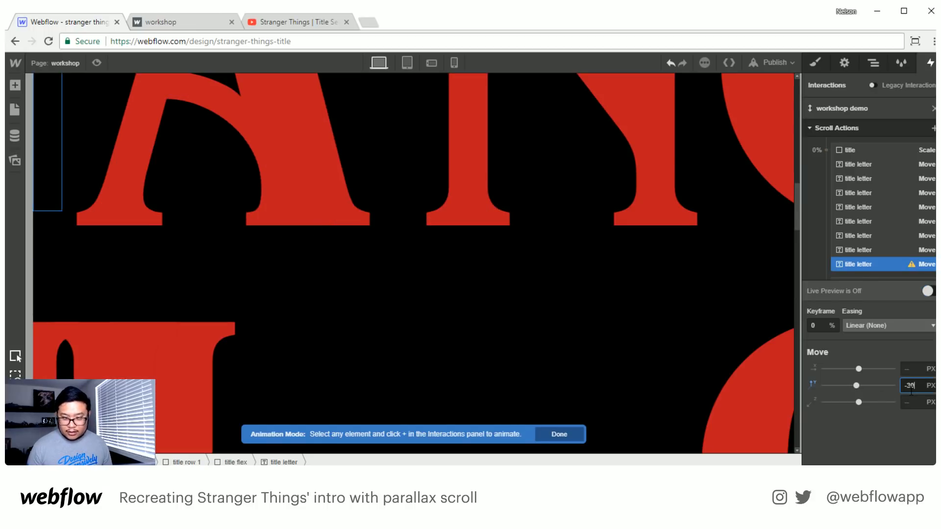
{"action": "key", "text": "shift+Down"}
{"action": "key", "text": "shift+Down"}
{"action": "key", "text": "shift+Down"}
{"action": "key", "text": "shift+Down"}
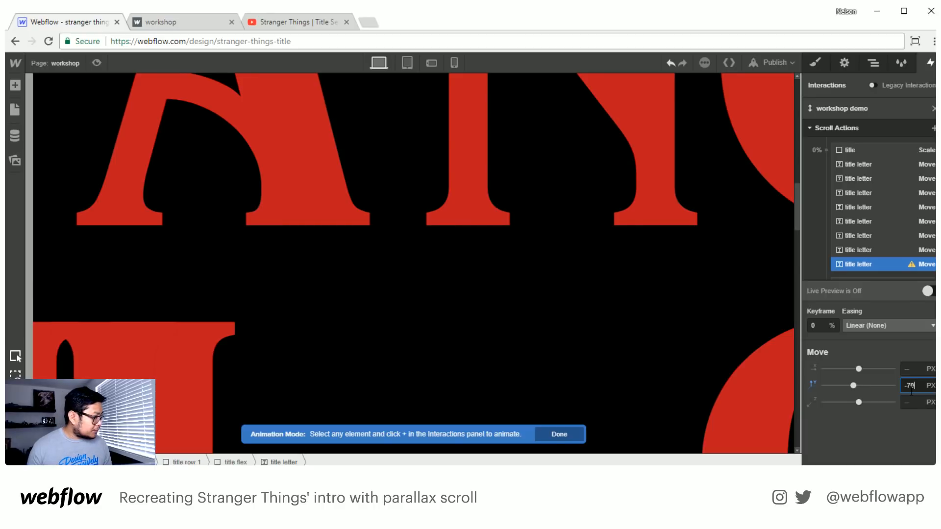
{"action": "key", "text": "shift+Down"}
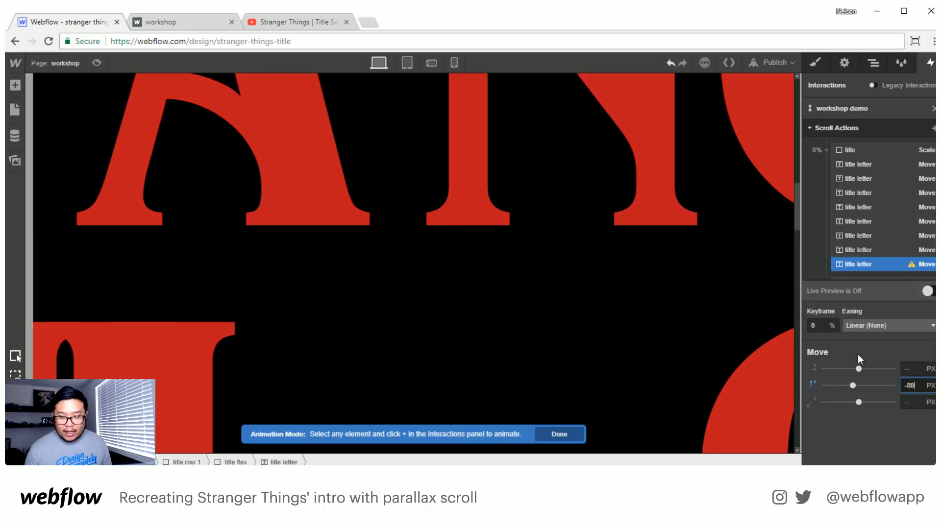
- Add a closing Move action for the T of STRANGER at the 95% keyframe with Y at 0 px, and preview the scroll
{"action": "left_click", "coordinate": [933, 128]}
{"action": "left_click", "coordinate": [852, 161]}
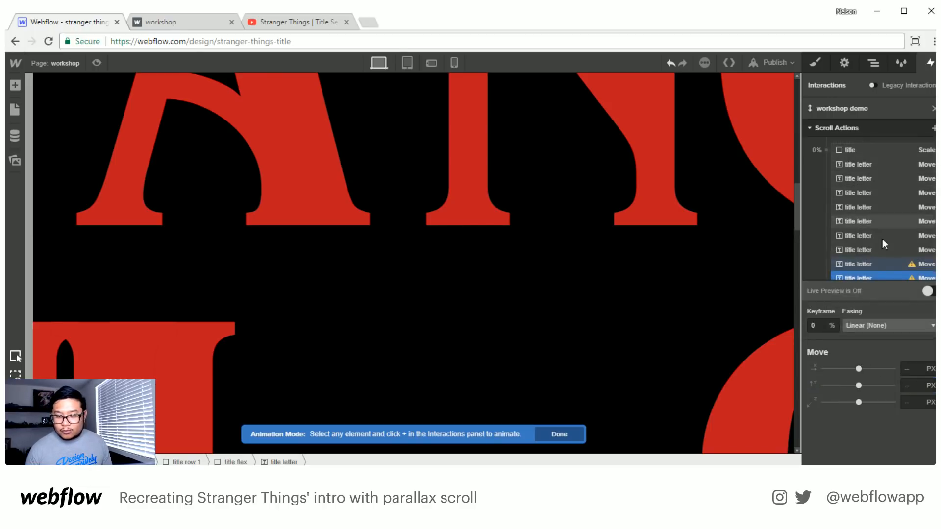
{"action": "scroll", "coordinate": [884, 245], "scroll_direction": "down", "scroll_amount": 1}
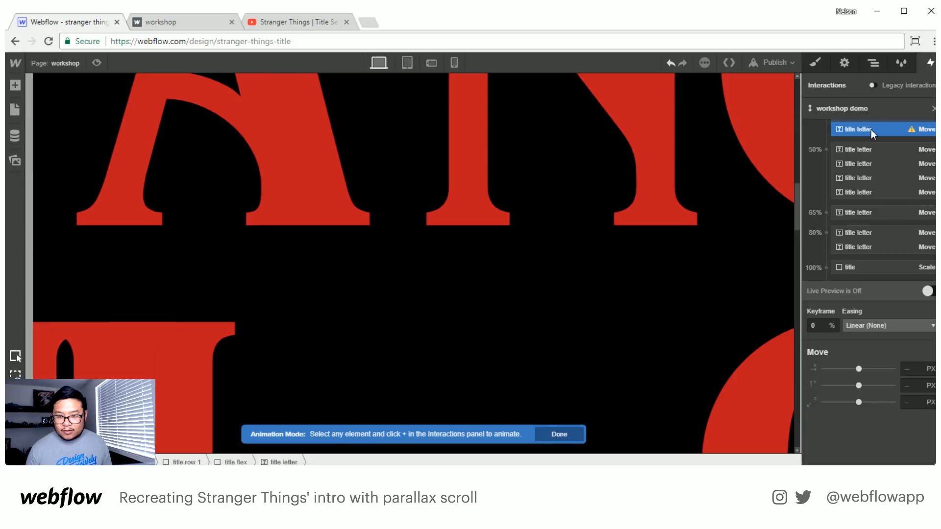
{"action": "left_click", "coordinate": [828, 325]}
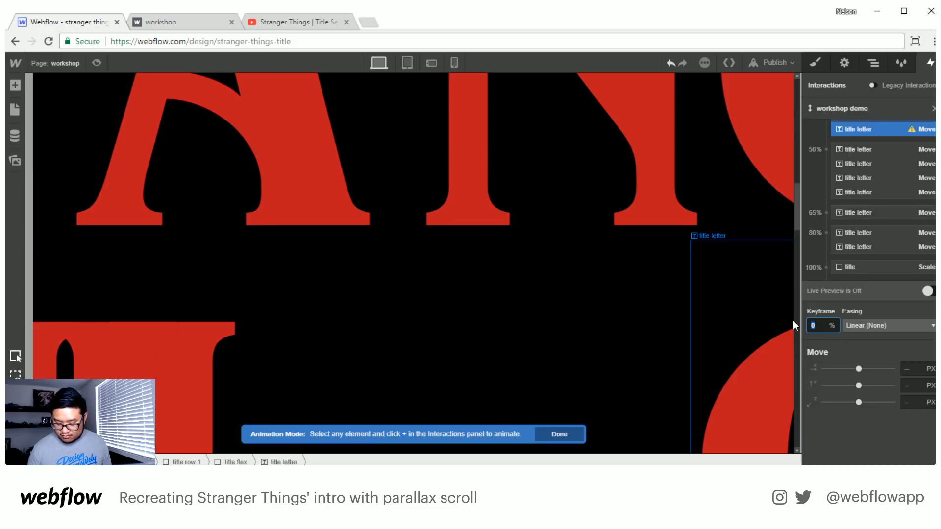
{"action": "type", "text": "95"}
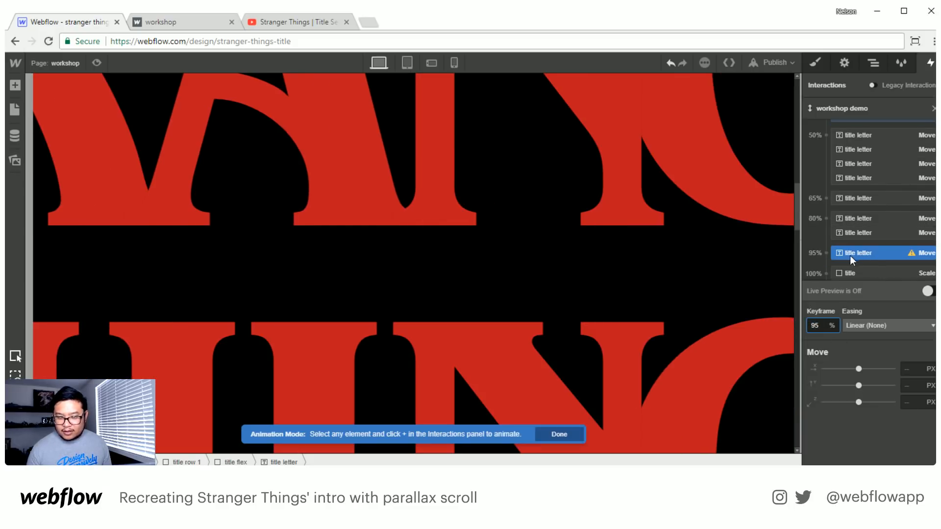
{"action": "left_click", "coordinate": [910, 391]}
{"action": "type", "text": "0"}
{"action": "left_click", "coordinate": [927, 291]}
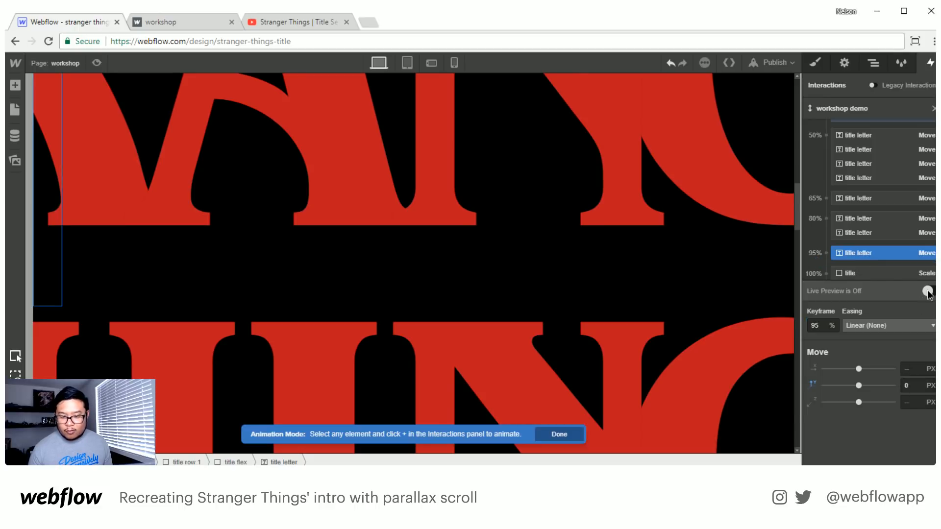
{"action": "mouse_move", "coordinate": [796, 212]}
{"action": "left_mouse_down"}
{"action": "mouse_move", "coordinate": [801, 76]}
{"action": "mouse_move", "coordinate": [777, 242]}
{"action": "mouse_move", "coordinate": [790, 413]}
{"action": "mouse_move", "coordinate": [803, 219]}
{"action": "mouse_move", "coordinate": [820, 446]}
{"action": "mouse_move", "coordinate": [812, 270]}
{"action": "mouse_move", "coordinate": [820, 96]}
{"action": "left_mouse_up"}
{"action": "left_click_drag", "start_coordinate": [796, 129], "coordinate": [788, 411]}
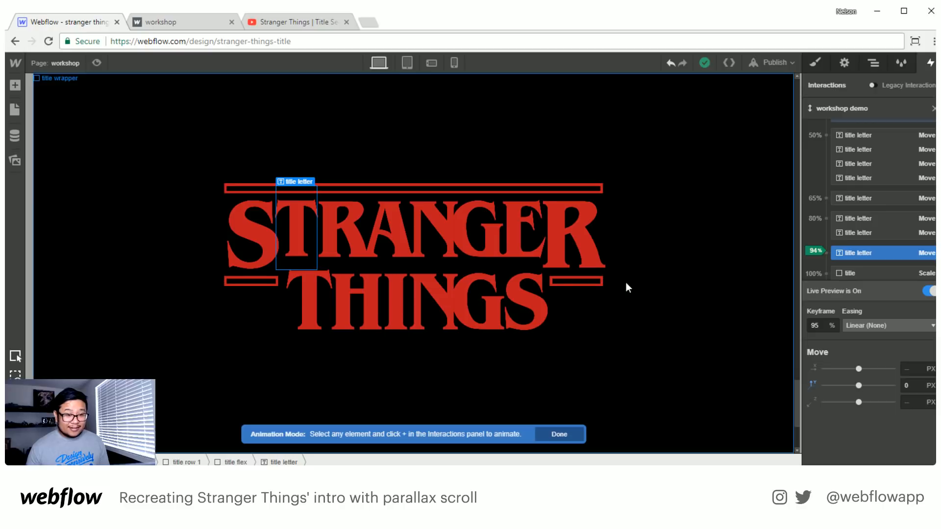
- Add a Move action for the E of STRANGER at the 0% keyframe with a Y offset of -70 px
{"action": "left_click", "coordinate": [531, 227]}
{"action": "scroll", "coordinate": [926, 162], "scroll_direction": "up", "scroll_amount": 5}
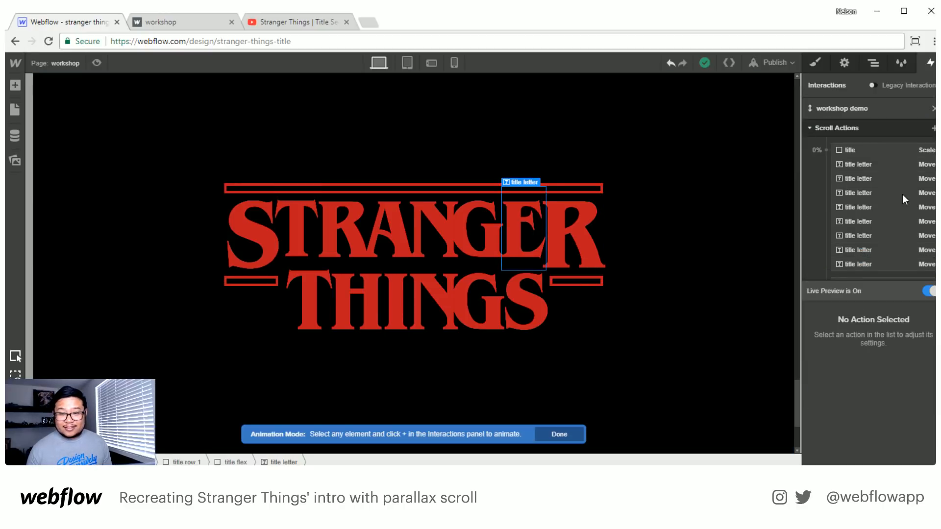
{"action": "left_click", "coordinate": [933, 128]}
{"action": "left_click", "coordinate": [884, 164]}
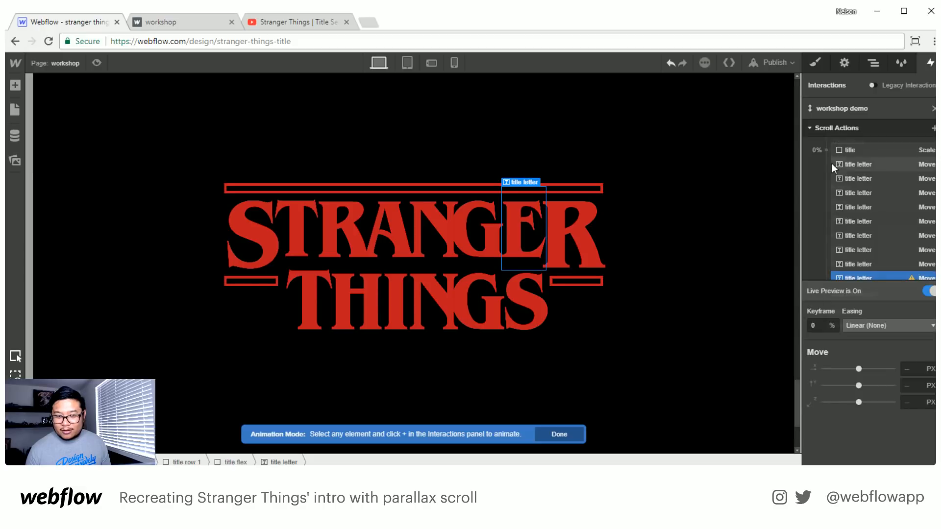
{"action": "left_click", "coordinate": [919, 390]}
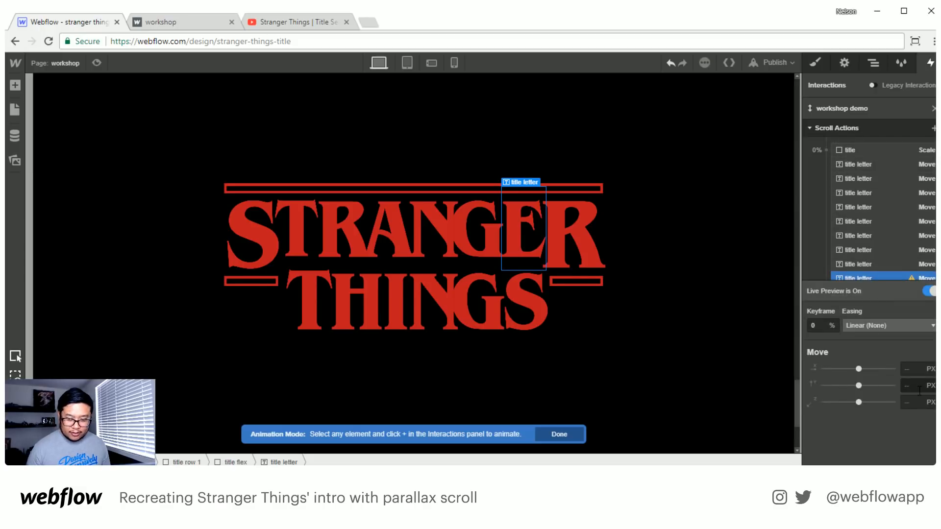
{"action": "type", "text": "-20"}
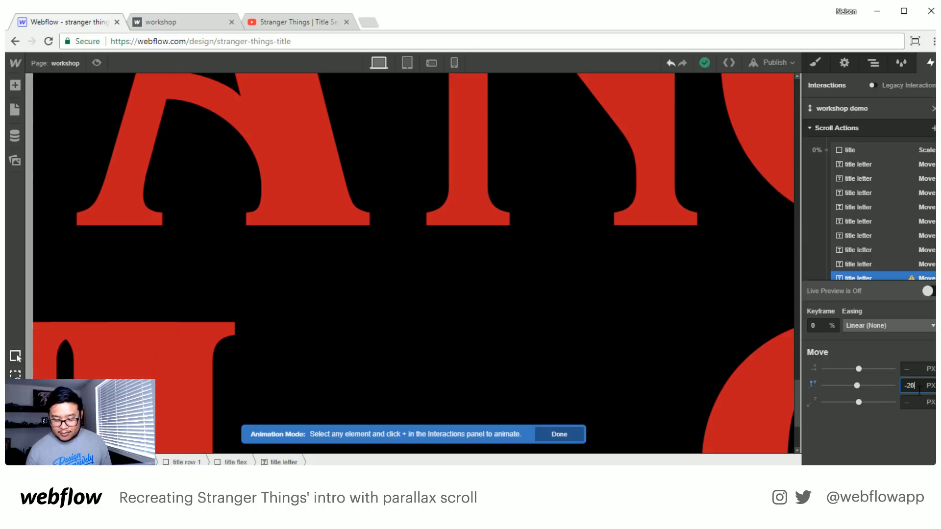
{"action": "key", "text": "BackSpace"}
{"action": "type", "text": "70"}
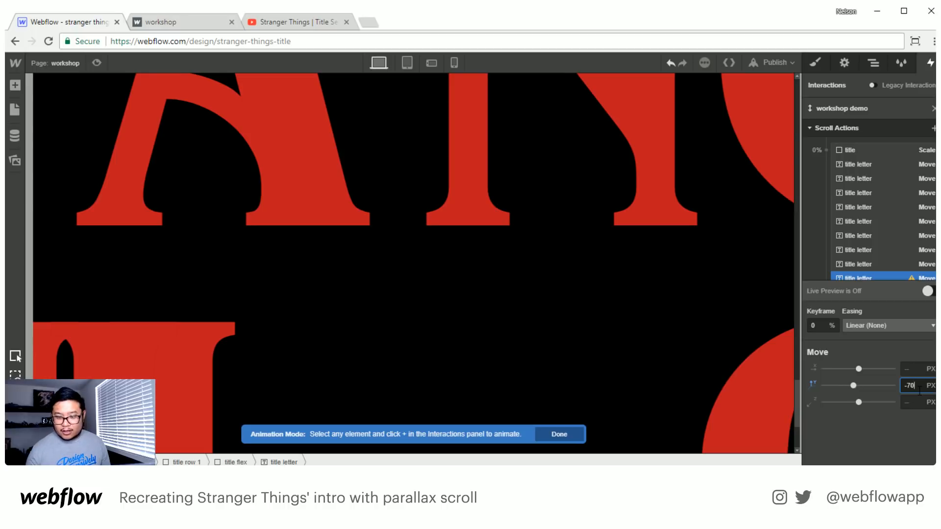
- Add a closing Move action for the E of STRANGER at the 98% keyframe with Y at 0 px
{"action": "scroll", "coordinate": [870, 214], "scroll_direction": "down", "scroll_amount": 2}
{"action": "scroll", "coordinate": [929, 147], "scroll_direction": "up", "scroll_amount": 3}
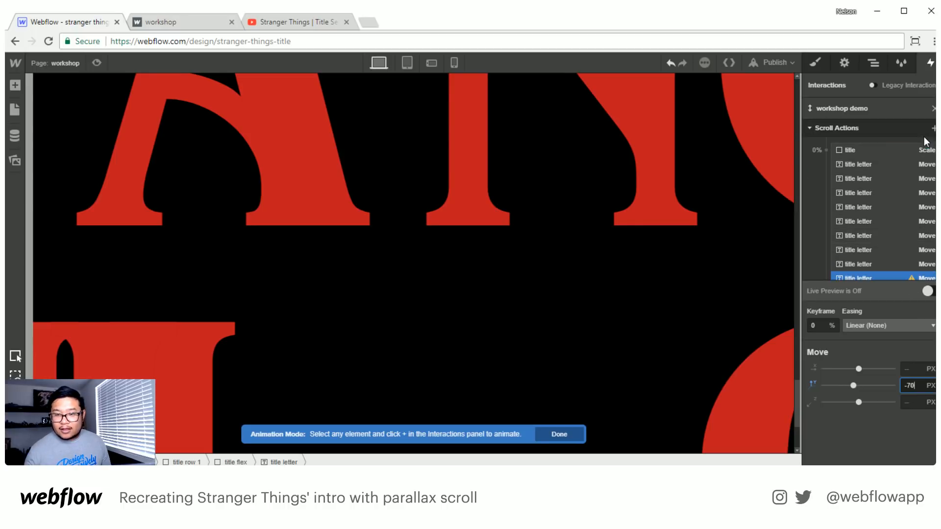
{"action": "left_click", "coordinate": [933, 129]}
{"action": "left_click", "coordinate": [846, 161]}
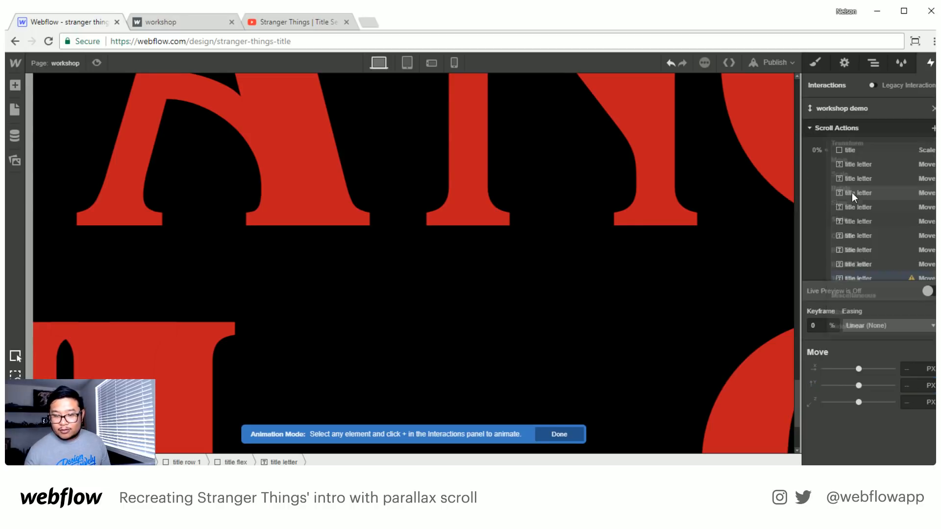
{"action": "scroll", "coordinate": [868, 222], "scroll_direction": "down", "scroll_amount": 3}
{"action": "scroll", "coordinate": [855, 246], "scroll_direction": "down", "scroll_amount": 1}
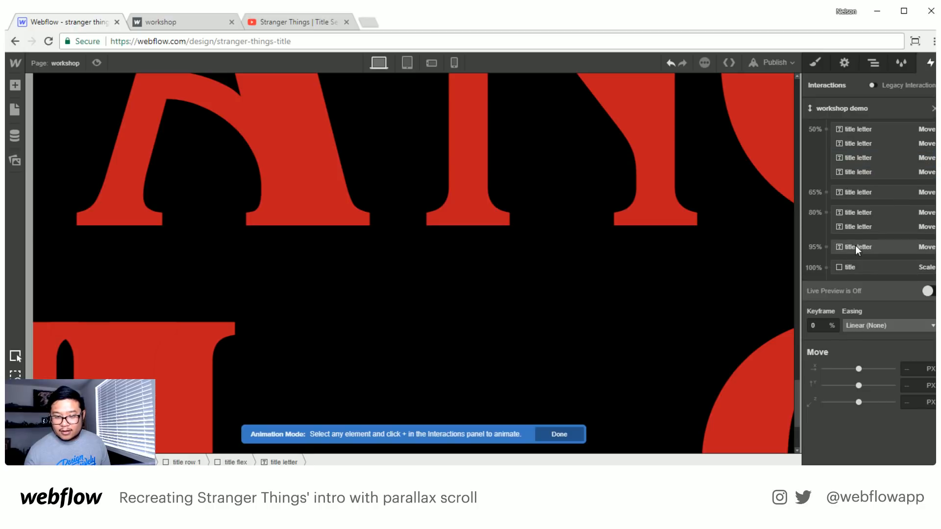
{"action": "double_click", "coordinate": [814, 325]}
{"action": "type", "text": "98"}
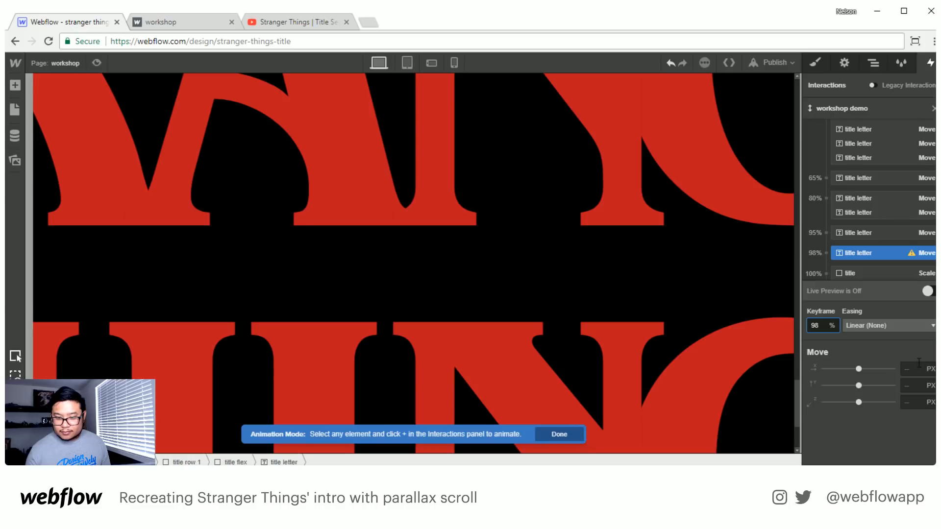
{"action": "left_click", "coordinate": [912, 386]}
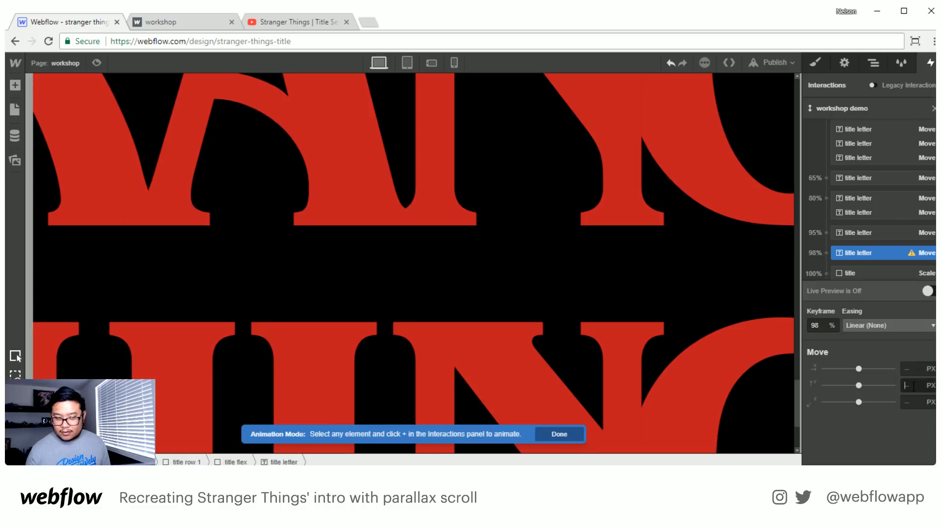
- Set the keyframe of the closing Move action for STRANGER's T to 90%, and preview the scroll
{"action": "left_click", "coordinate": [857, 232]}
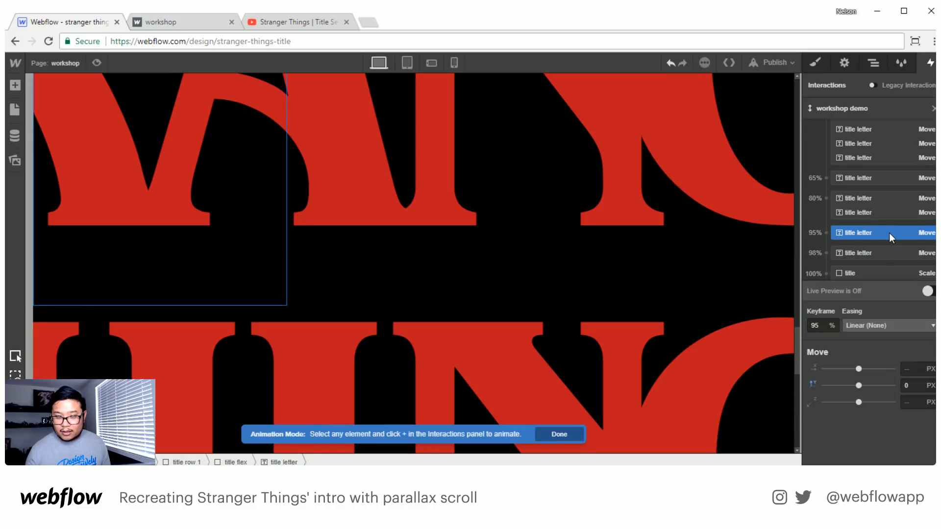
{"action": "left_click_drag", "start_coordinate": [821, 329], "coordinate": [804, 326]}
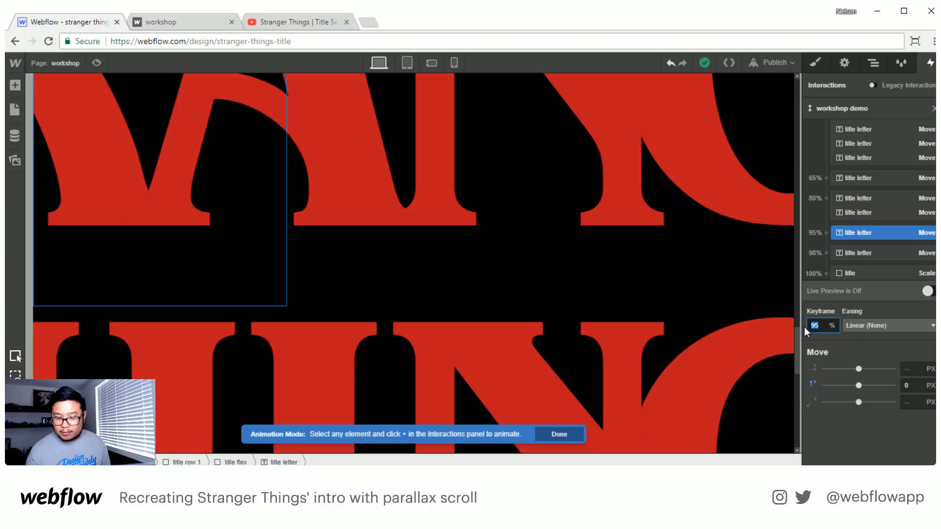
{"action": "type", "text": "90"}
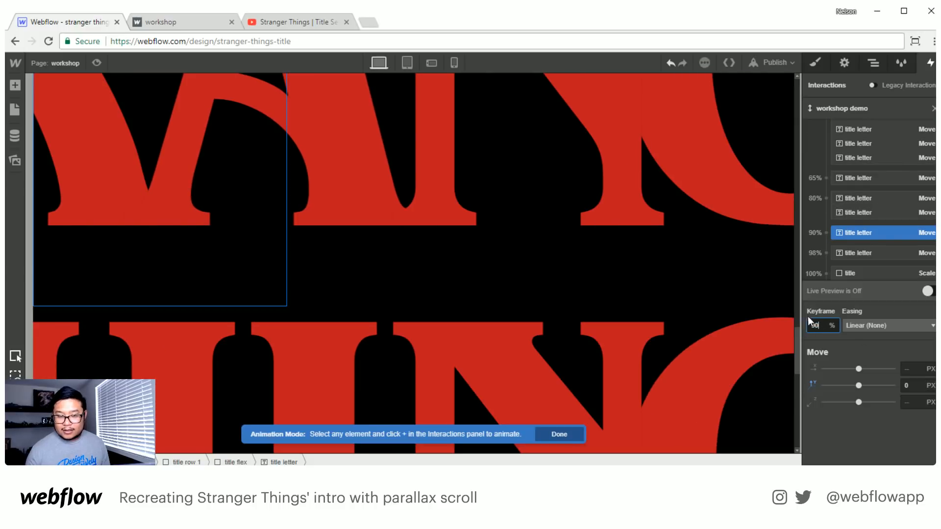
{"action": "left_click", "coordinate": [927, 290]}
{"action": "mouse_move", "coordinate": [795, 350]}
{"action": "left_mouse_down"}
{"action": "mouse_move", "coordinate": [791, 78]}
{"action": "mouse_move", "coordinate": [771, 425]}
{"action": "mouse_move", "coordinate": [772, 401]}
{"action": "left_mouse_up"}
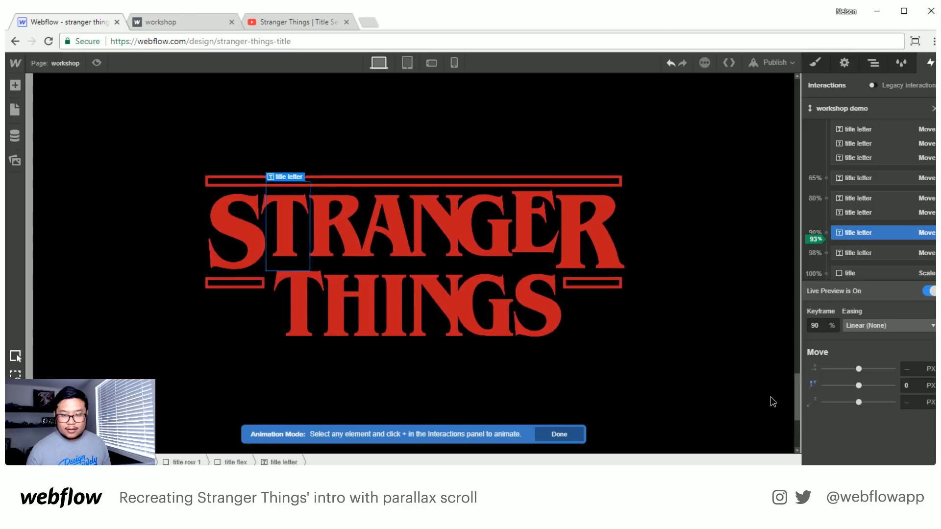
- Set the keyframe of the closing Move action for STRANGER's T to 81%
{"action": "left_click", "coordinate": [848, 234]}
{"action": "left_click", "coordinate": [820, 326]}
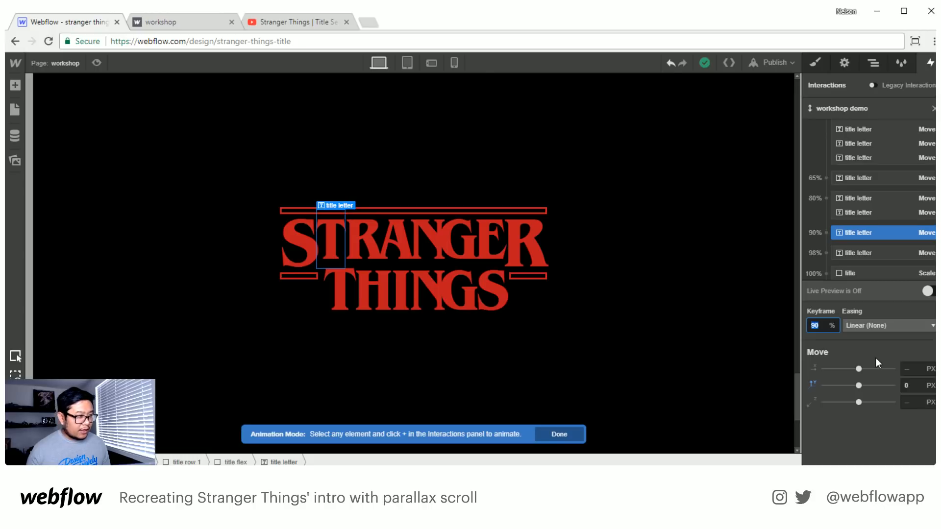
{"action": "type", "text": "81"}
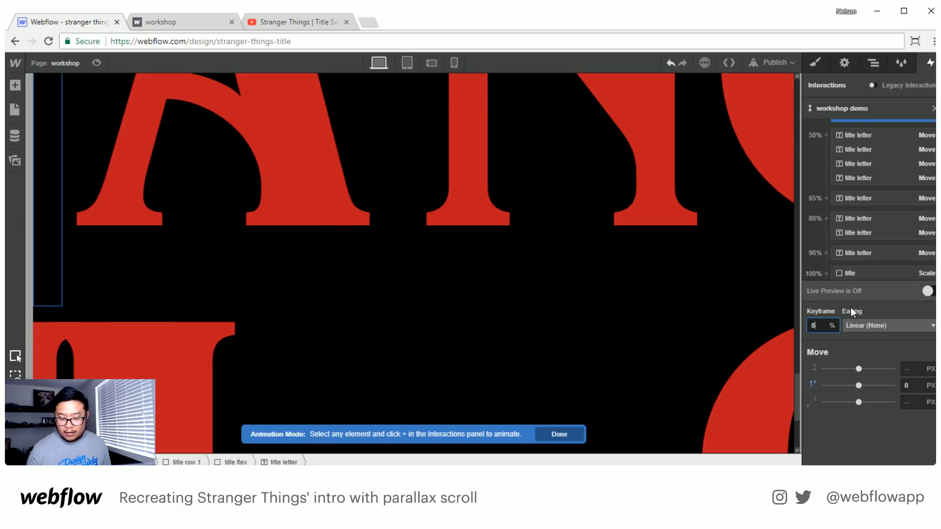
- Set the keyframe of the closing Move action for STRANGER's E to 90%, and preview the scroll
{"action": "left_click", "coordinate": [865, 253]}
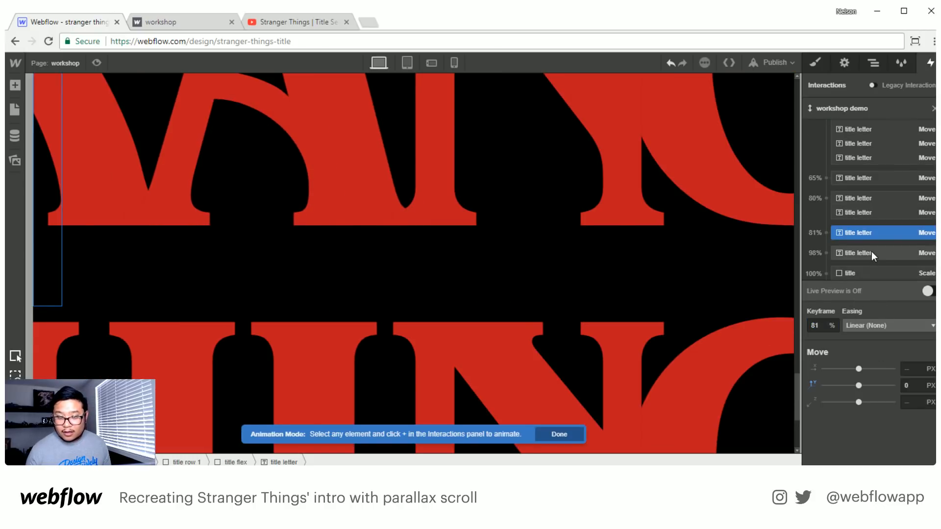
{"action": "left_click_drag", "start_coordinate": [821, 323], "coordinate": [806, 325]}
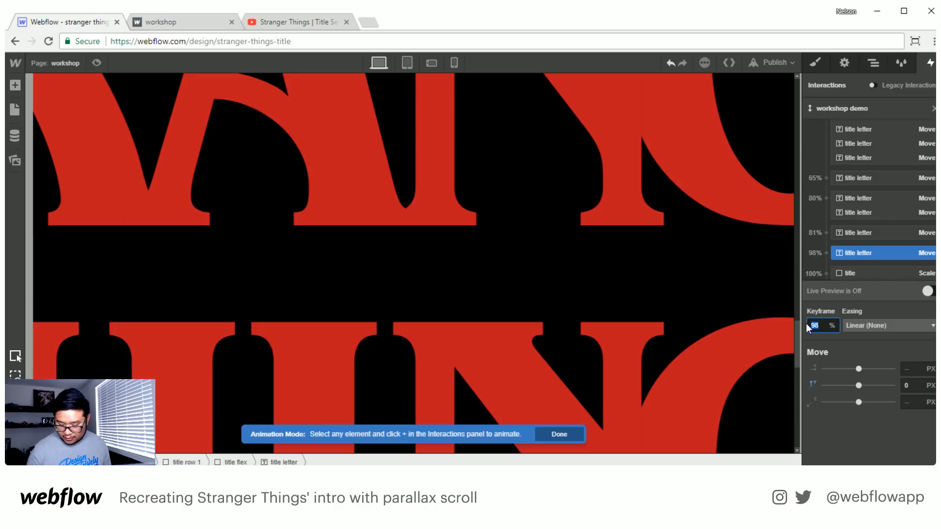
{"action": "type", "text": "90"}
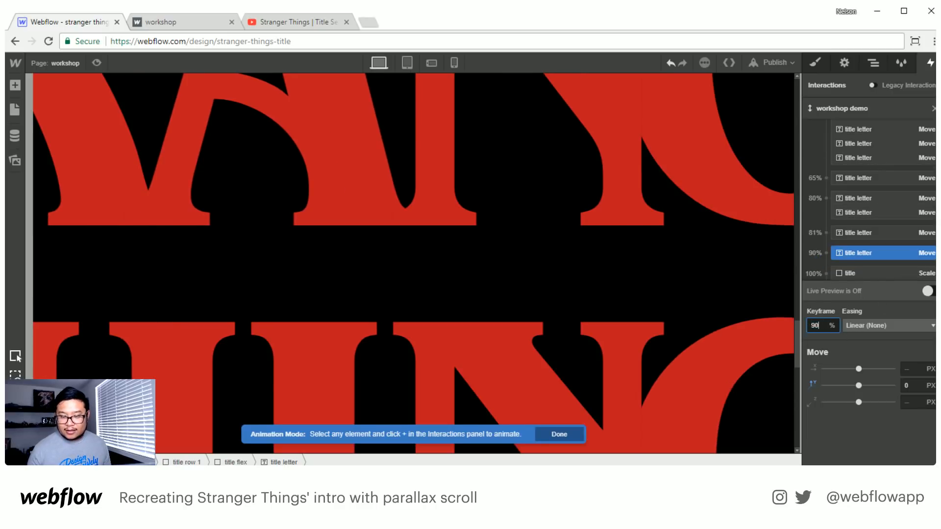
{"action": "left_click", "coordinate": [927, 293]}
{"action": "mouse_move", "coordinate": [796, 345]}
{"action": "left_mouse_down"}
{"action": "mouse_move", "coordinate": [805, 130]}
{"action": "mouse_move", "coordinate": [766, 265]}
{"action": "mouse_move", "coordinate": [779, 389]}
{"action": "mouse_move", "coordinate": [782, 289]}
{"action": "mouse_move", "coordinate": [785, 410]}
{"action": "left_mouse_up"}
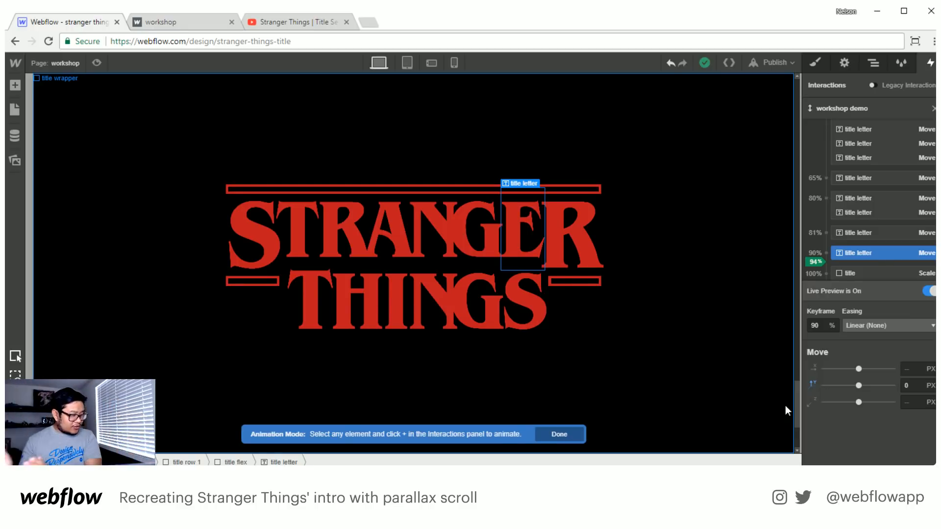
- Add a Move action for the H of THINGS at the 0% keyframe with Y at 70 px
{"action": "left_click", "coordinate": [373, 300]}
{"action": "scroll", "coordinate": [897, 196], "scroll_direction": "up", "scroll_amount": 2}
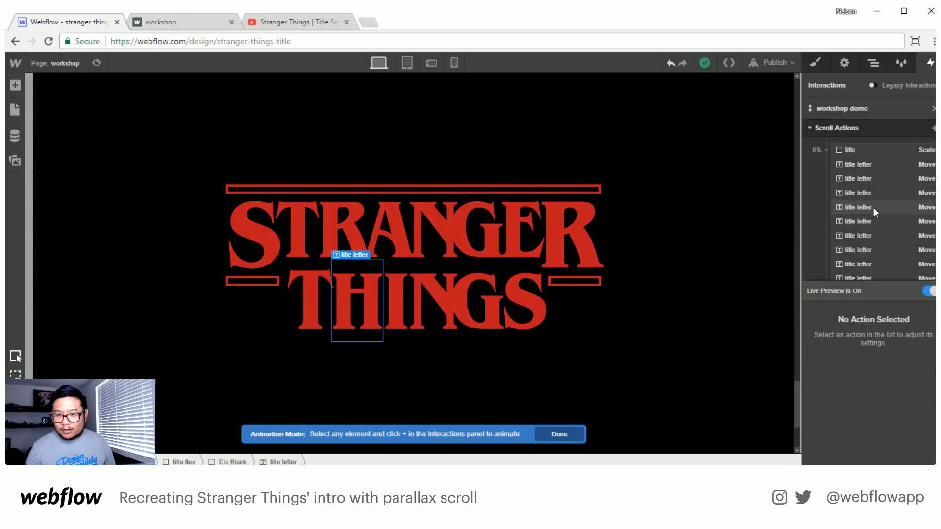
{"action": "left_click", "coordinate": [933, 129]}
{"action": "left_click", "coordinate": [859, 167]}
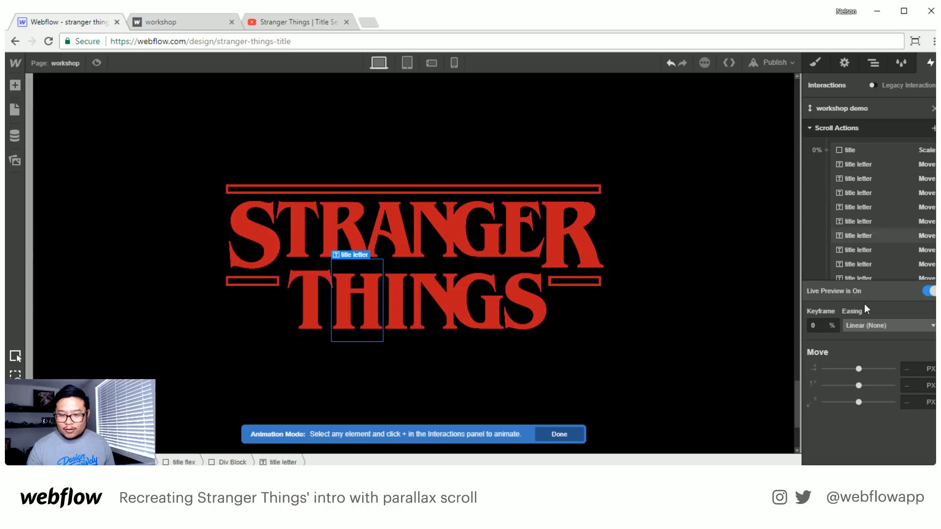
{"action": "left_click", "coordinate": [908, 388]}
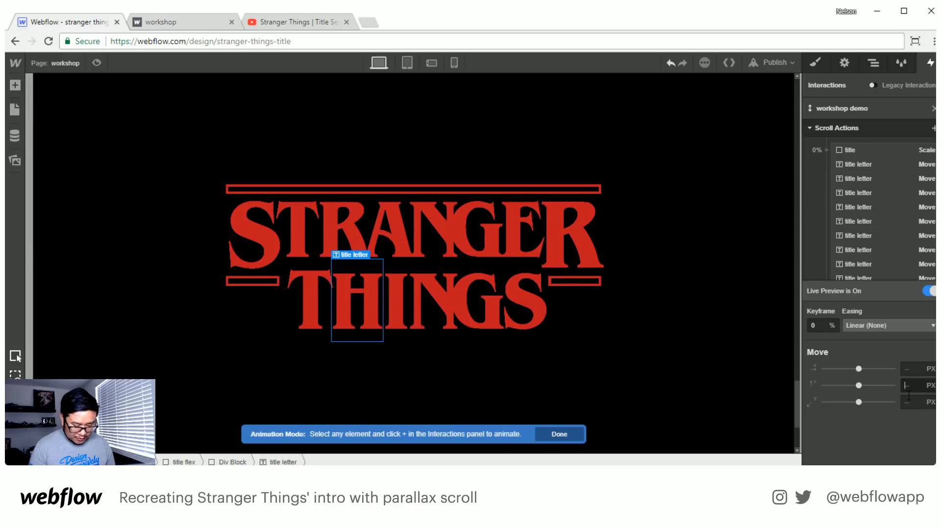
{"action": "type", "text": "70"}
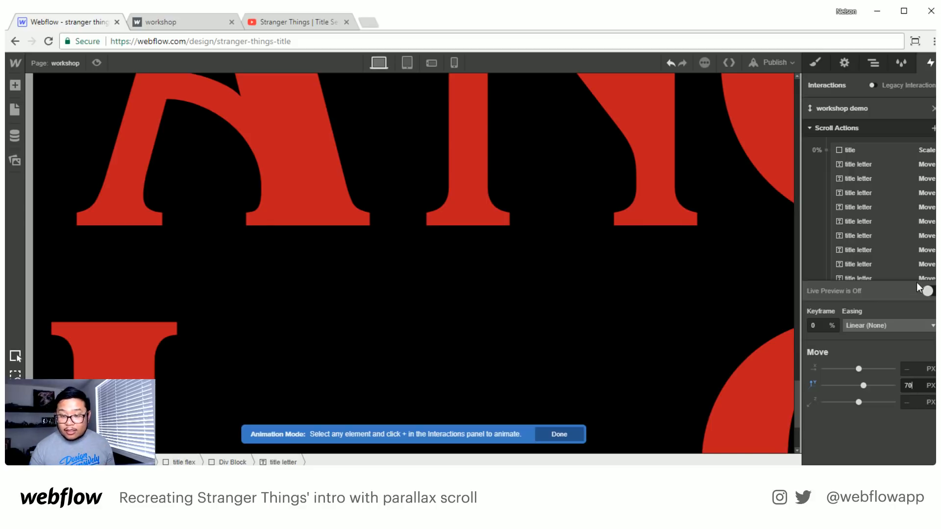
- Add a second Move action for the H of THINGS with Y at 0 px
{"action": "left_click", "coordinate": [933, 129]}
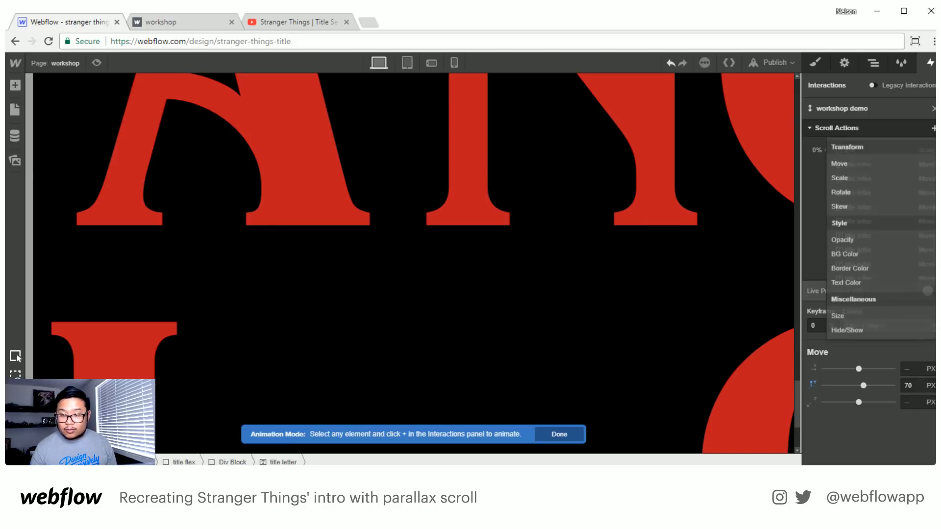
{"action": "left_click", "coordinate": [877, 161]}
{"action": "scroll", "coordinate": [872, 227], "scroll_direction": "down", "scroll_amount": 3}
{"action": "scroll", "coordinate": [872, 227], "scroll_direction": "up", "scroll_amount": 3}
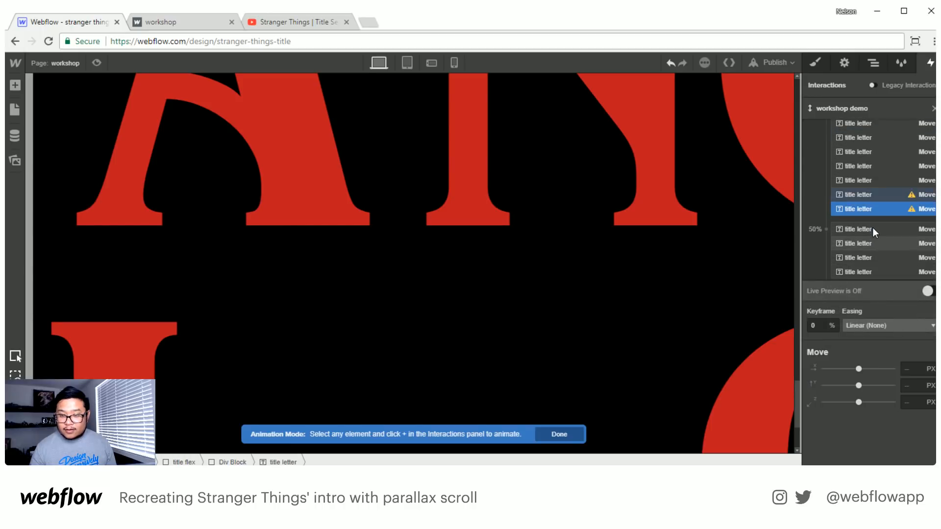
{"action": "left_click", "coordinate": [914, 385]}
{"action": "type", "text": "0"}
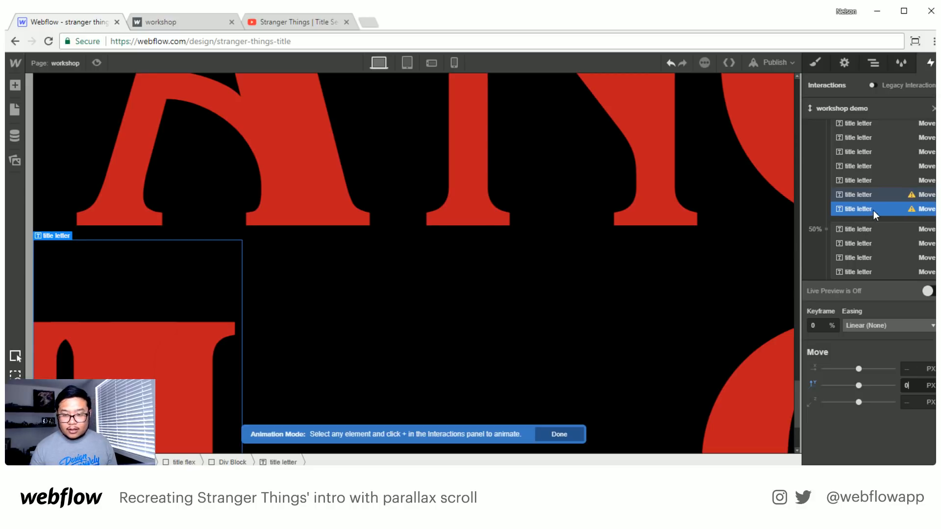
{"action": "scroll", "coordinate": [873, 210], "scroll_direction": "down", "scroll_amount": 2}
{"action": "scroll", "coordinate": [860, 157], "scroll_direction": "down", "scroll_amount": 2}
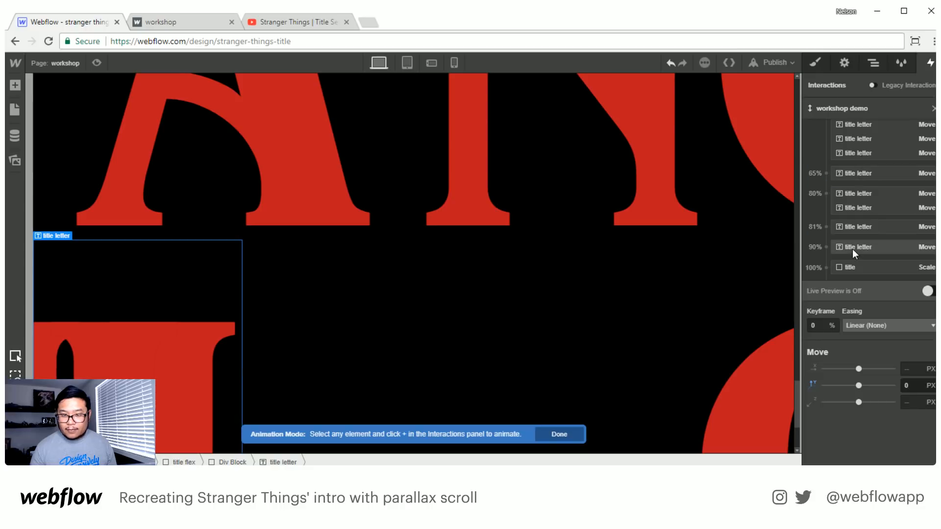
{"action": "scroll", "coordinate": [852, 248], "scroll_direction": "up", "scroll_amount": 4}
{"action": "scroll", "coordinate": [891, 274], "scroll_direction": "down", "scroll_amount": 2}
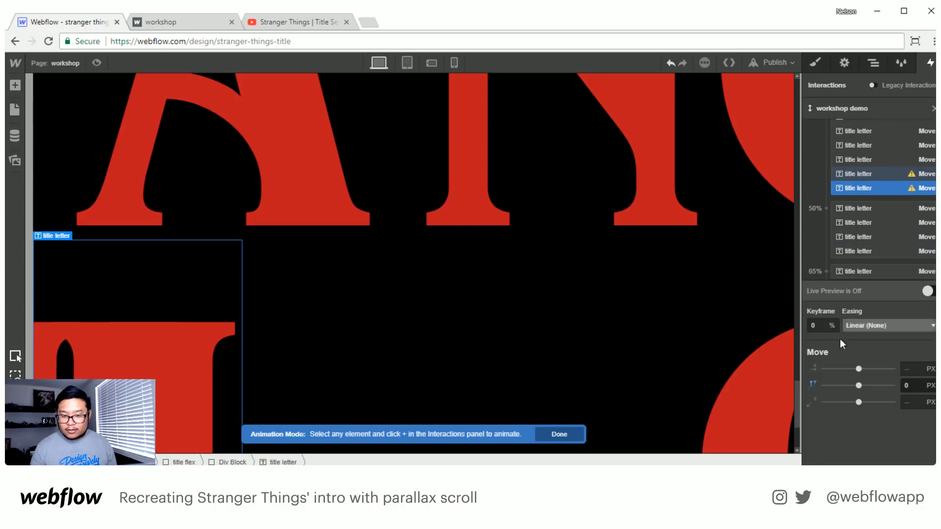
- Set the keyframe of the closing Move action for THINGS' H to 87%
{"action": "left_click", "coordinate": [814, 325]}
{"action": "type", "text": "100"}
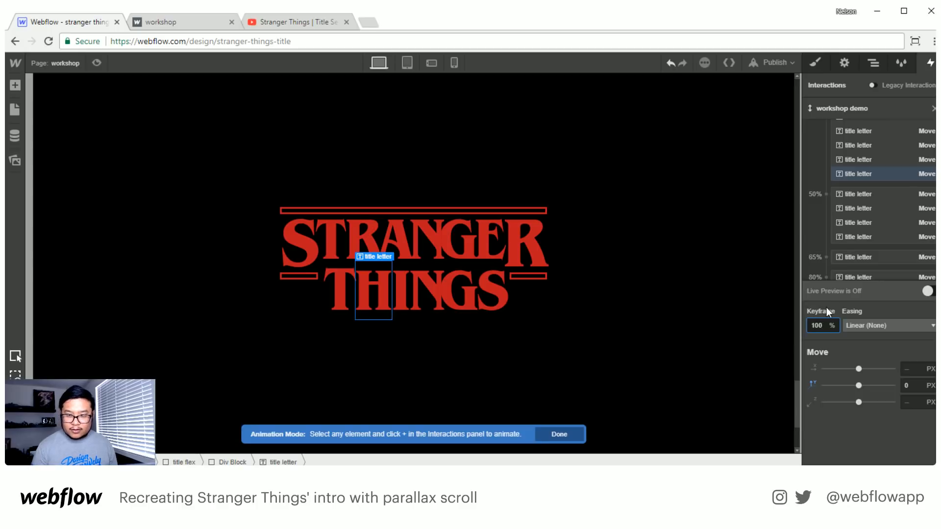
{"action": "key", "text": "BackSpace"}
{"action": "key", "text": "BackSpace"}
{"action": "key", "text": "BackSpace"}
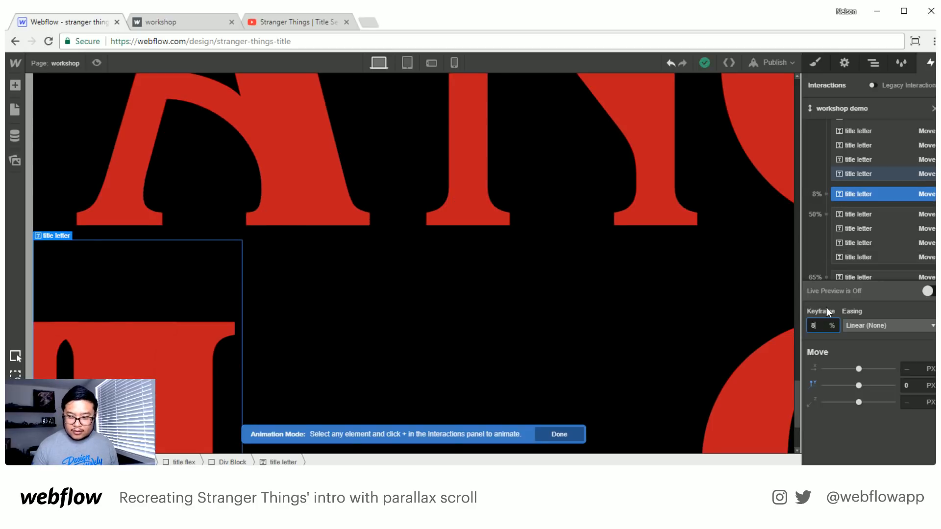
{"action": "type", "text": "87"}
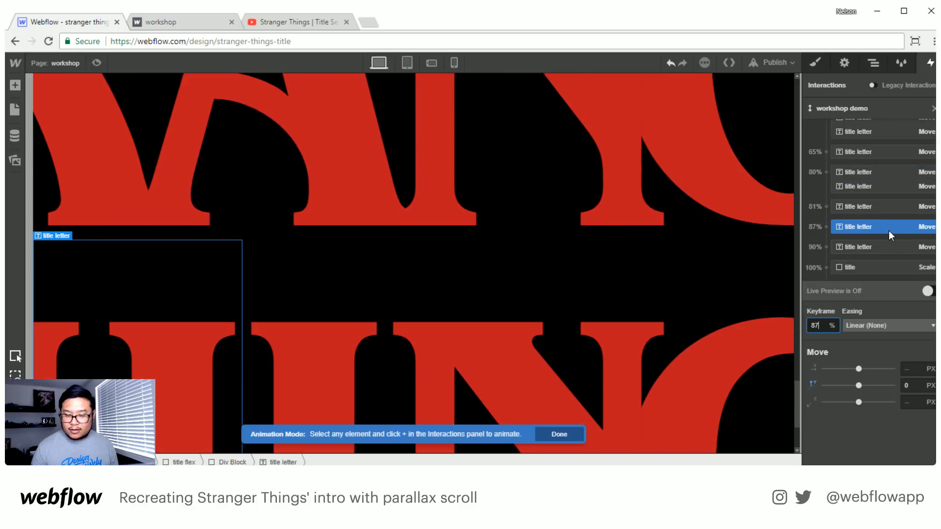
- Set the keyframe of the closing Move action for STRANGER's E to 85%, and preview the scroll
{"action": "left_click", "coordinate": [846, 247]}
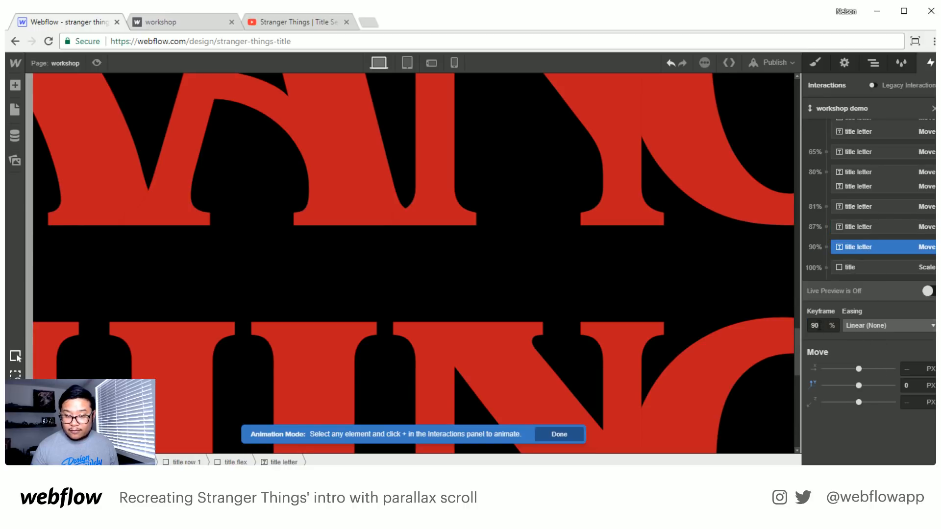
{"action": "type", "text": "85"}
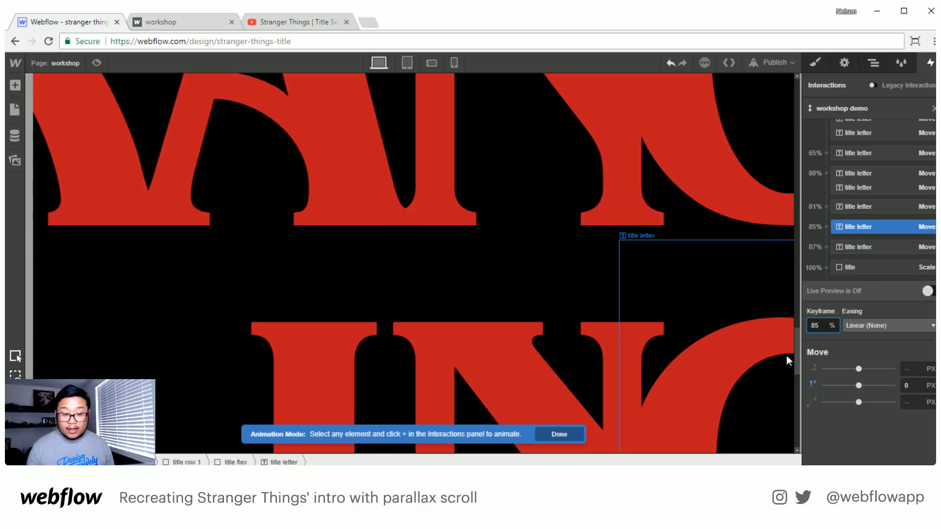
{"action": "left_click", "coordinate": [927, 291]}
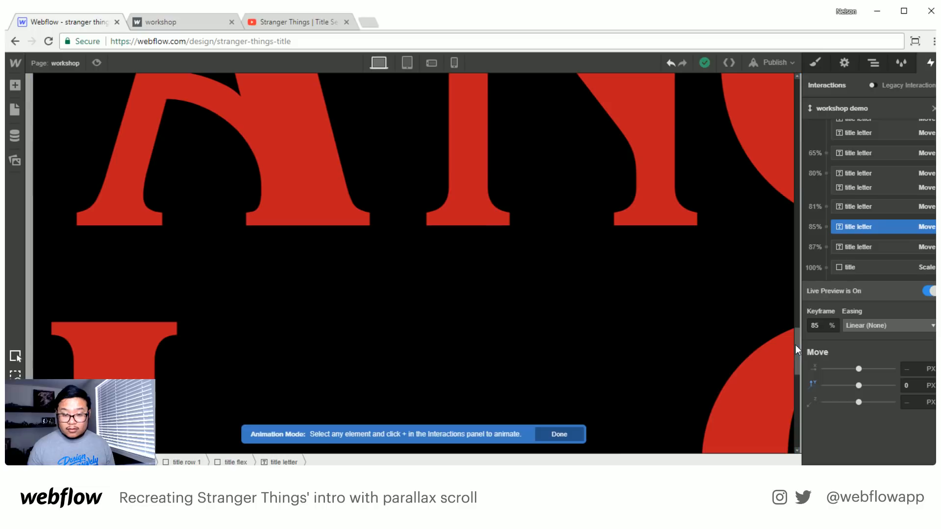
{"action": "mouse_move", "coordinate": [795, 345]}
{"action": "left_mouse_down"}
{"action": "mouse_move", "coordinate": [792, 81]}
{"action": "mouse_move", "coordinate": [785, 395]}
{"action": "left_mouse_up"}
- Add a Move action for the S of THINGS at the 0% keyframe with Y at 70 px
{"action": "left_click", "coordinate": [544, 302]}
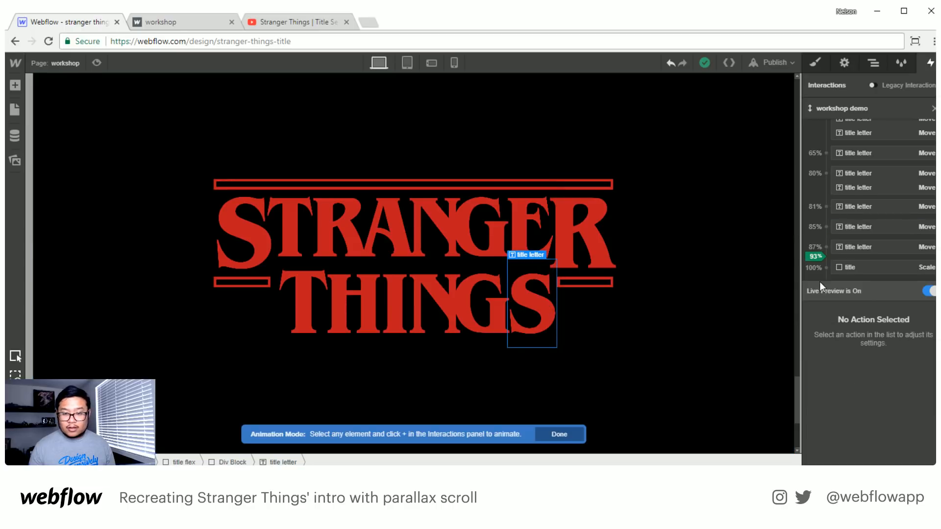
{"action": "scroll", "coordinate": [923, 138], "scroll_direction": "up", "scroll_amount": 5}
{"action": "left_click", "coordinate": [932, 128]}
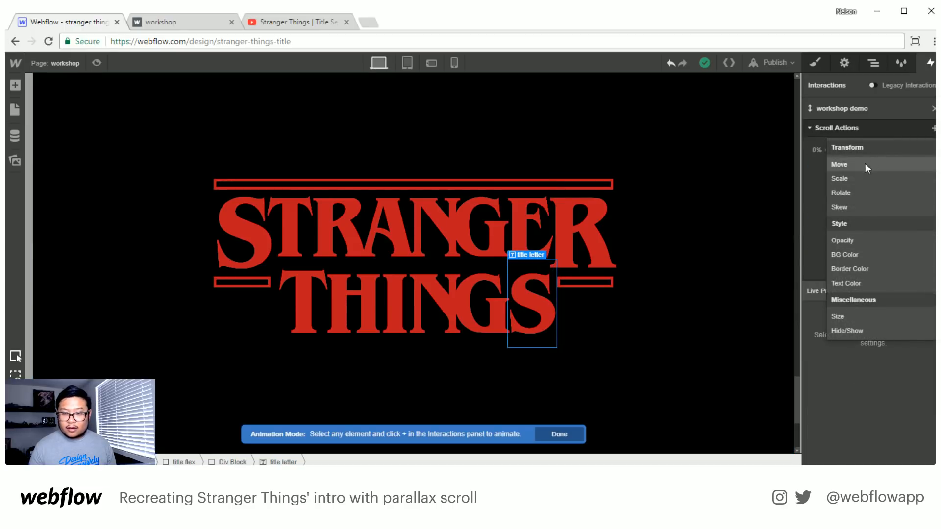
{"action": "left_click", "coordinate": [866, 163]}
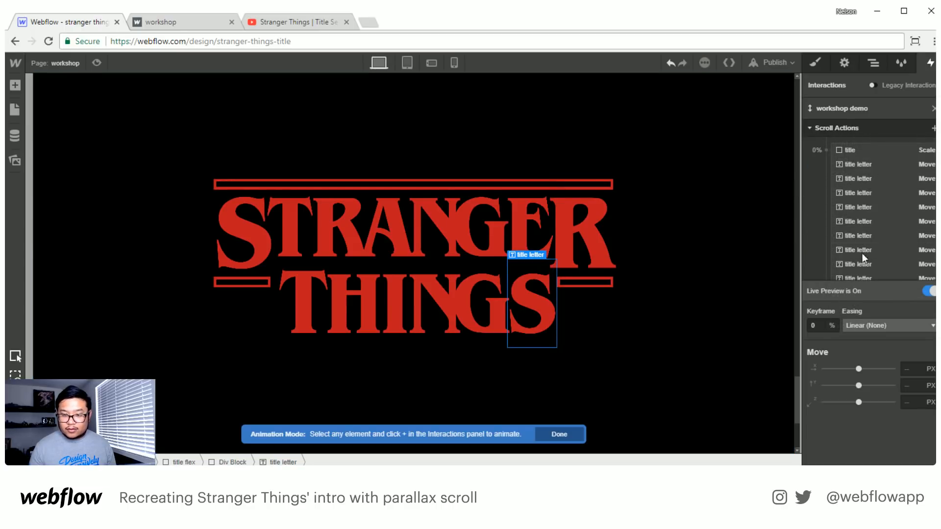
{"action": "left_click", "coordinate": [906, 386]}
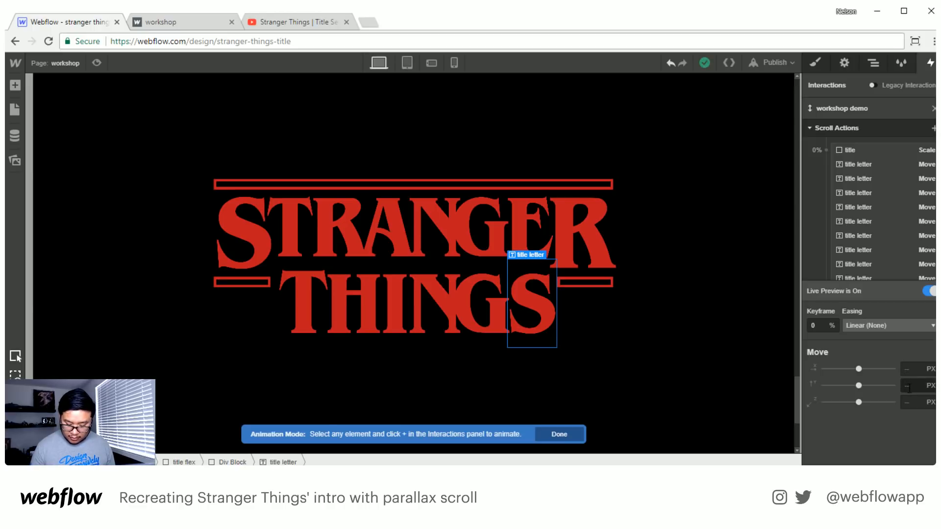
{"action": "type", "text": "70"}
{"action": "key", "text": "Return"}
{"action": "scroll", "coordinate": [887, 229], "scroll_direction": "down", "scroll_amount": 6}
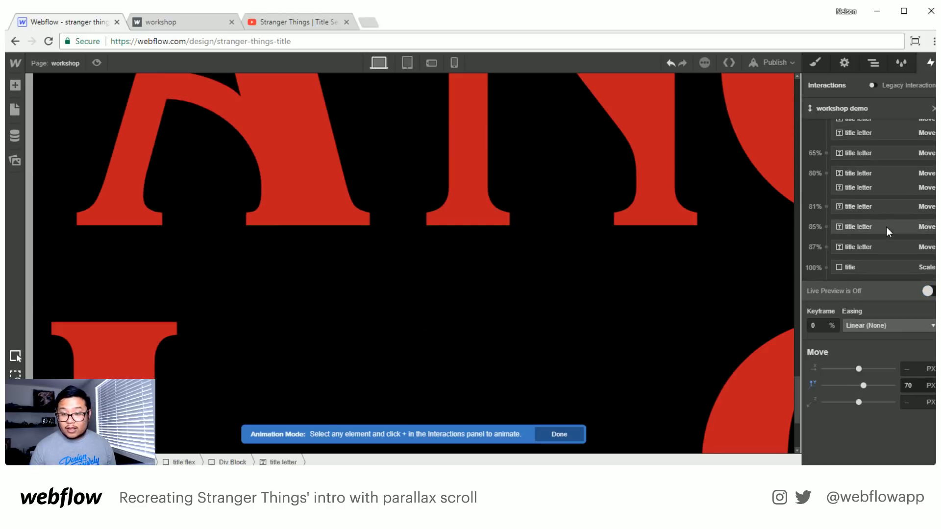
{"action": "scroll", "coordinate": [907, 187], "scroll_direction": "up", "scroll_amount": 6}
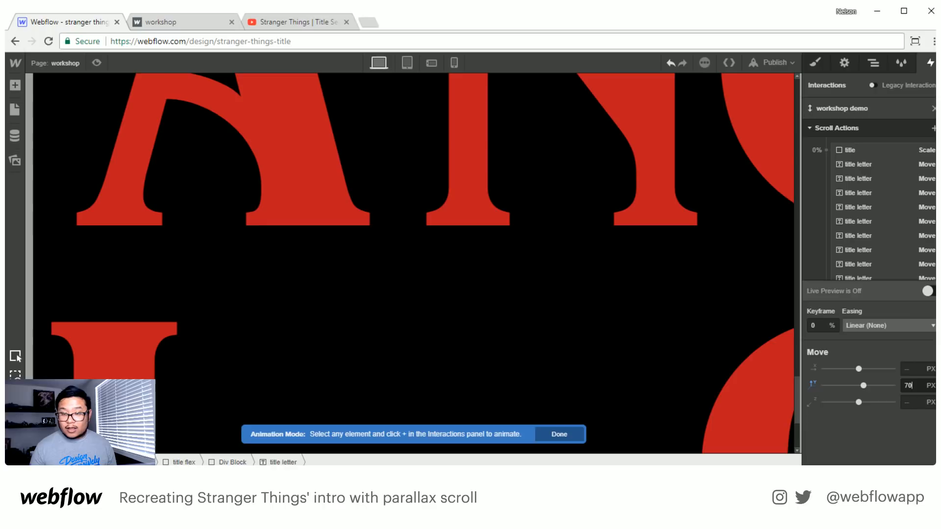
- Add a closing Move action for the S of THINGS at the 90% keyframe with Y at 0 px, and preview the scroll
{"action": "left_click", "coordinate": [932, 129]}
{"action": "left_click", "coordinate": [858, 164]}
{"action": "scroll", "coordinate": [852, 232], "scroll_direction": "down", "scroll_amount": 5}
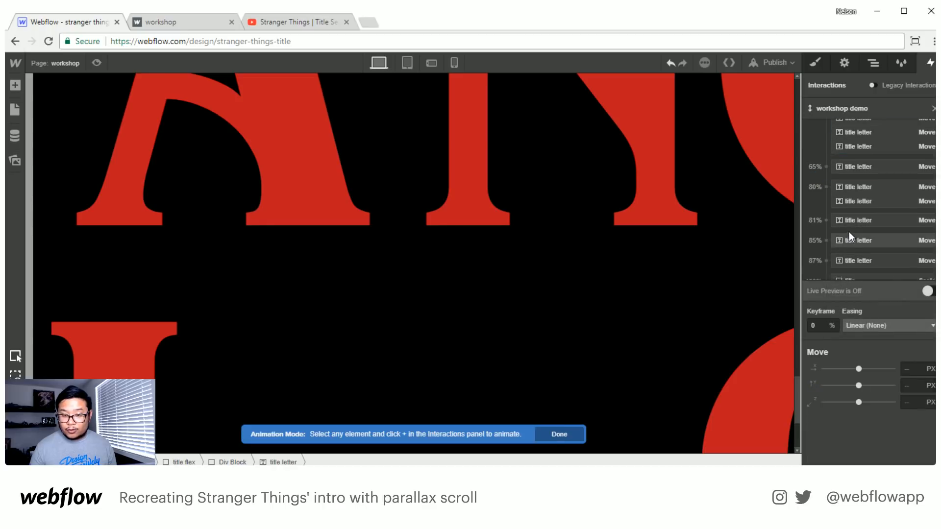
{"action": "scroll", "coordinate": [848, 231], "scroll_direction": "up", "scroll_amount": 3}
{"action": "scroll", "coordinate": [849, 232], "scroll_direction": "down", "scroll_amount": 1}
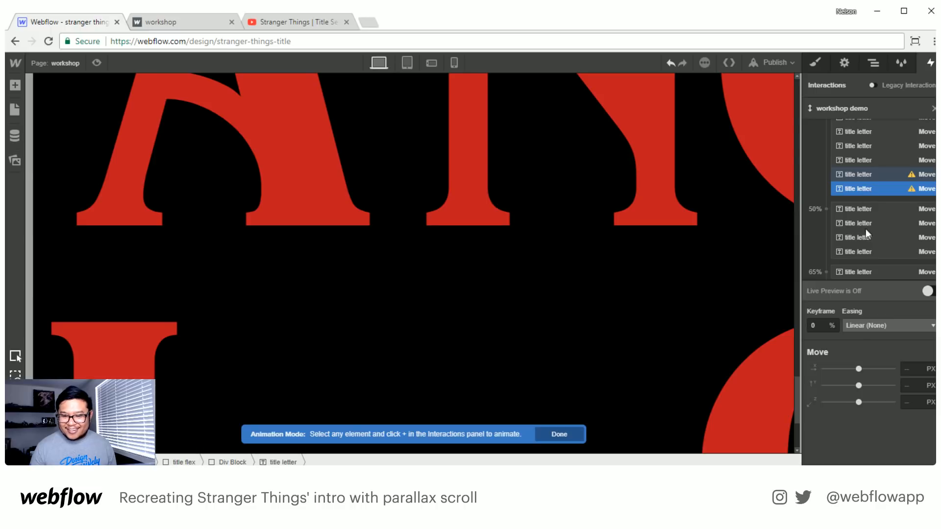
{"action": "left_click", "coordinate": [816, 327]}
{"action": "type", "text": "90"}
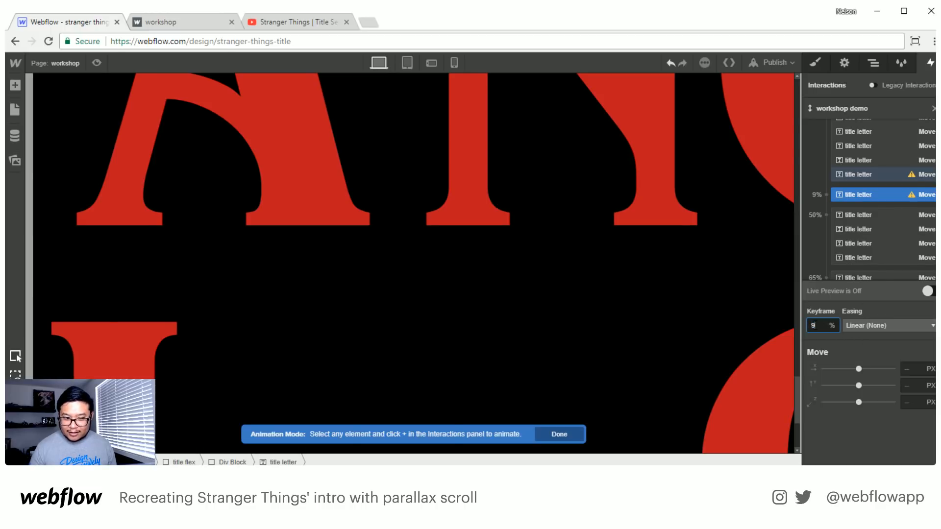
{"action": "left_click", "coordinate": [906, 386]}
{"action": "type", "text": "0"}
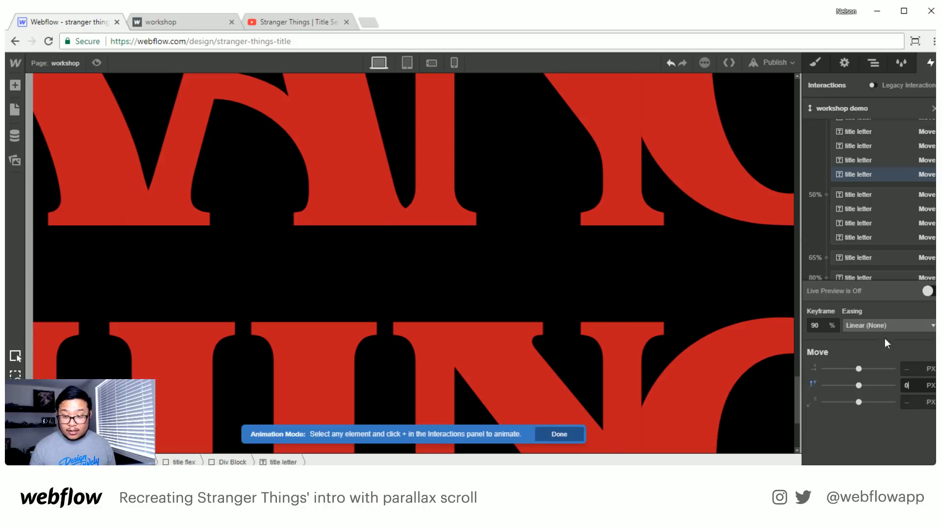
{"action": "left_click", "coordinate": [928, 291]}
{"action": "mouse_move", "coordinate": [797, 387]}
{"action": "left_mouse_down"}
{"action": "mouse_move", "coordinate": [774, 101]}
{"action": "mouse_move", "coordinate": [790, 202]}
{"action": "mouse_move", "coordinate": [780, 415]}
{"action": "mouse_move", "coordinate": [774, 321]}
{"action": "mouse_move", "coordinate": [795, 162]}
{"action": "mouse_move", "coordinate": [790, 347]}
{"action": "left_mouse_up"}
- Set the keyframe of the closing Move action for THINGS' N to 50%, and preview the scroll in both directions
{"action": "left_click", "coordinate": [444, 331]}
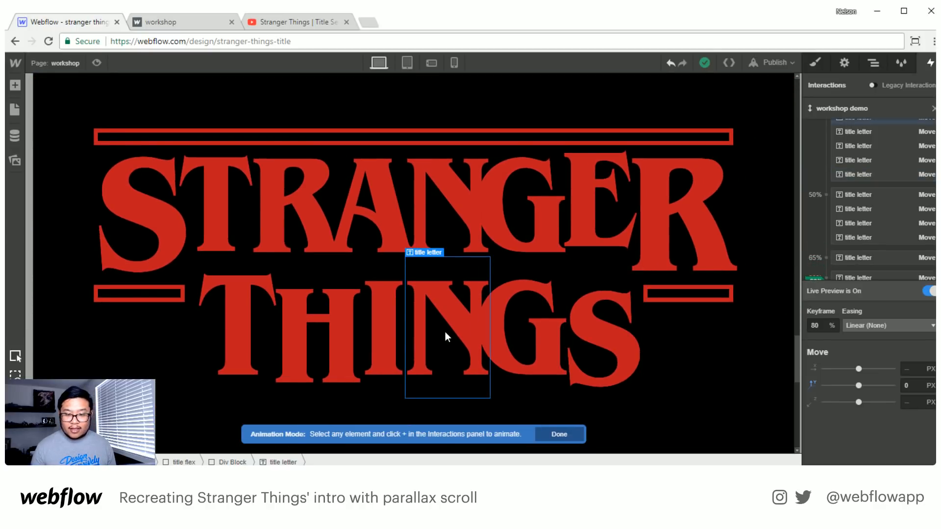
{"action": "scroll", "coordinate": [846, 234], "scroll_direction": "down", "scroll_amount": 3}
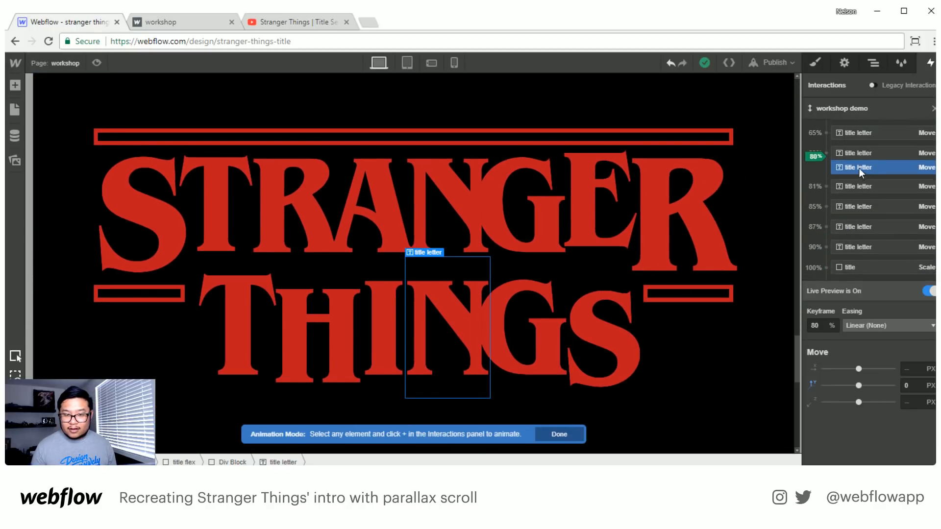
{"action": "left_click", "coordinate": [859, 168]}
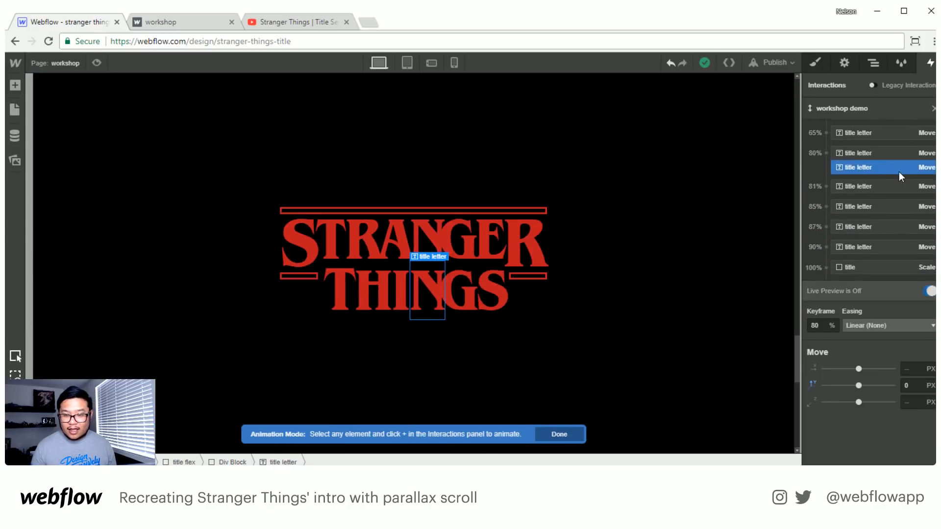
{"action": "left_click", "coordinate": [814, 326]}
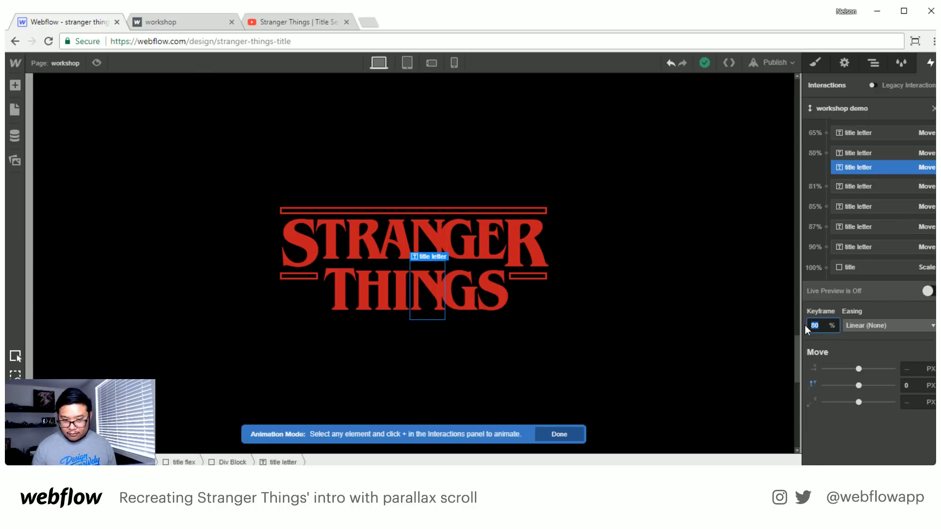
{"action": "type", "text": "50"}
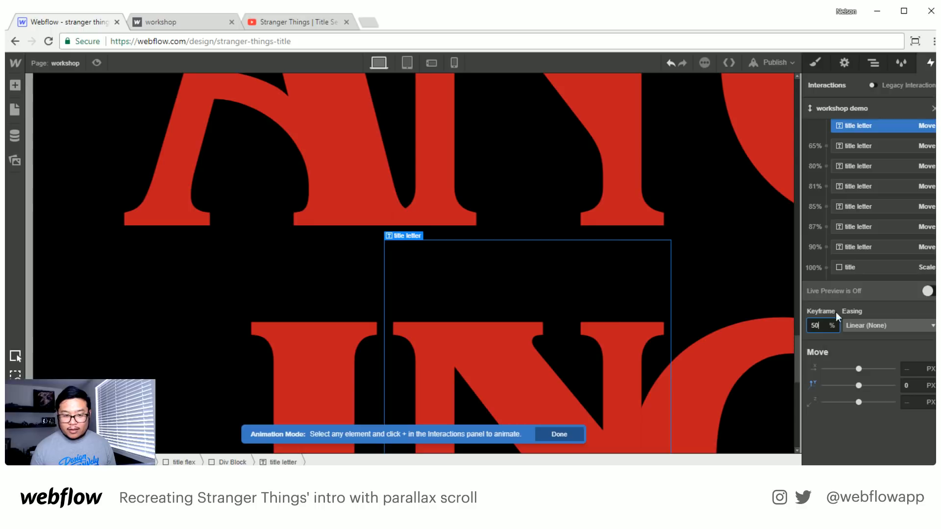
{"action": "left_click", "coordinate": [928, 291]}
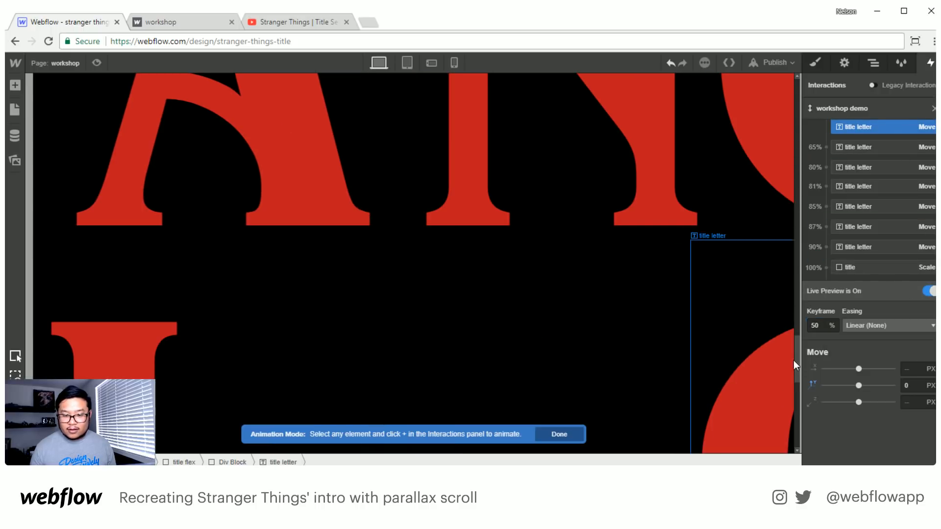
{"action": "mouse_move", "coordinate": [796, 360]}
{"action": "left_mouse_down"}
{"action": "mouse_move", "coordinate": [779, 257]}
{"action": "mouse_move", "coordinate": [781, 116]}
{"action": "mouse_move", "coordinate": [786, 217]}
{"action": "mouse_move", "coordinate": [770, 407]}
{"action": "mouse_move", "coordinate": [766, 343]}
{"action": "mouse_move", "coordinate": [768, 133]}
{"action": "mouse_move", "coordinate": [776, 366]}
{"action": "mouse_move", "coordinate": [789, 416]}
{"action": "left_mouse_up"}
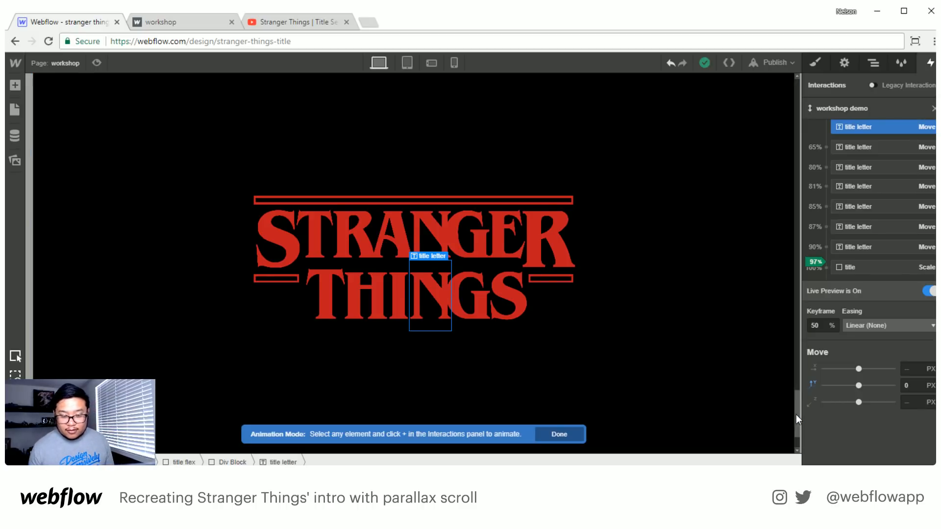
{"action": "mouse_move", "coordinate": [796, 414]}
{"action": "left_mouse_down"}
{"action": "mouse_move", "coordinate": [781, 167]}
{"action": "mouse_move", "coordinate": [795, 384]}
{"action": "left_mouse_up"}
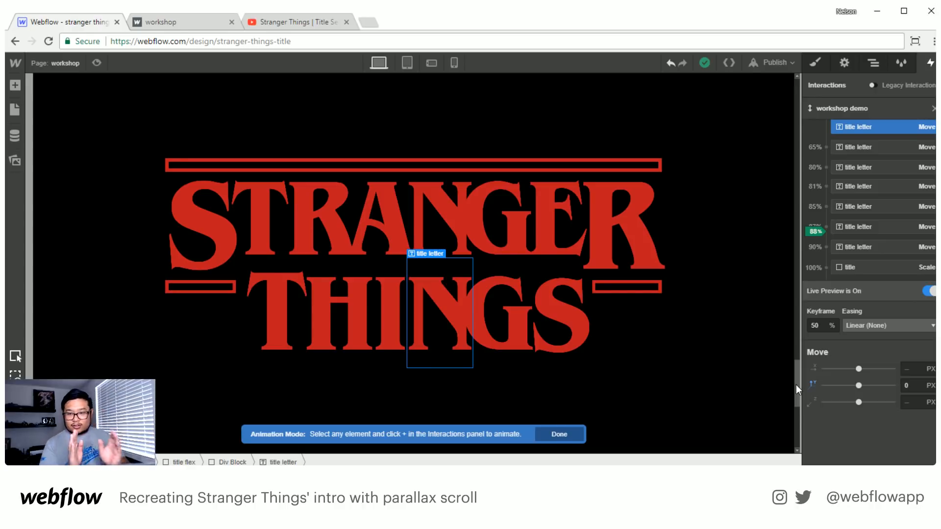
- Add a Move action for STRANGER's S at the 0% keyframe with X at -50 px
{"action": "left_click", "coordinate": [216, 216]}
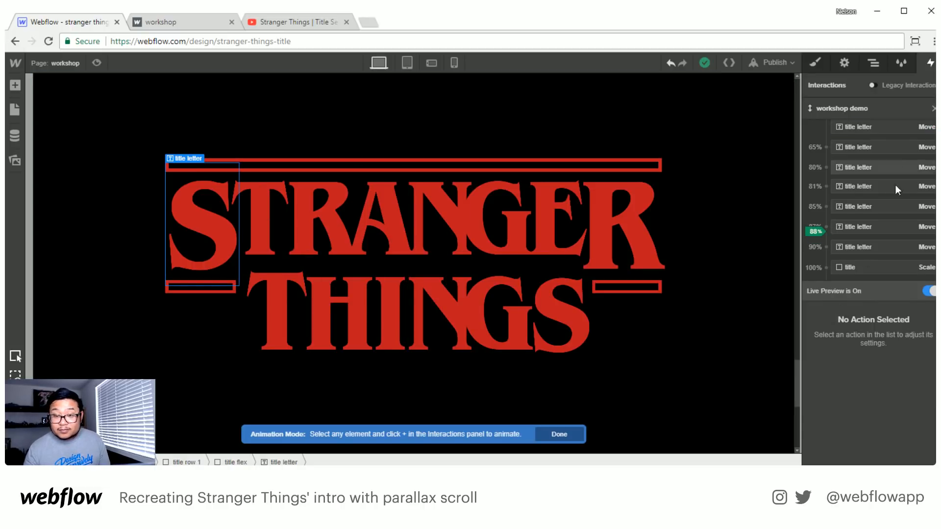
{"action": "scroll", "coordinate": [882, 194], "scroll_direction": "up", "scroll_amount": 3}
{"action": "left_click", "coordinate": [933, 128]}
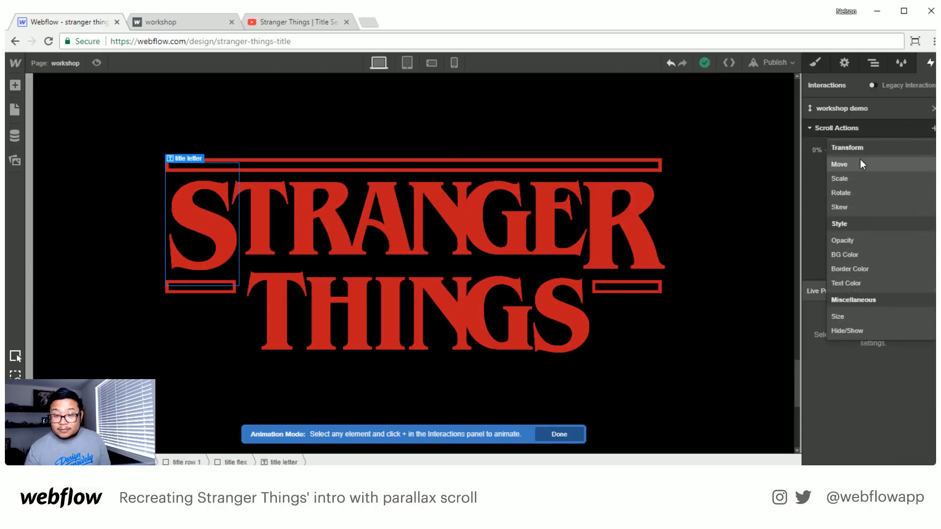
{"action": "left_click", "coordinate": [860, 160]}
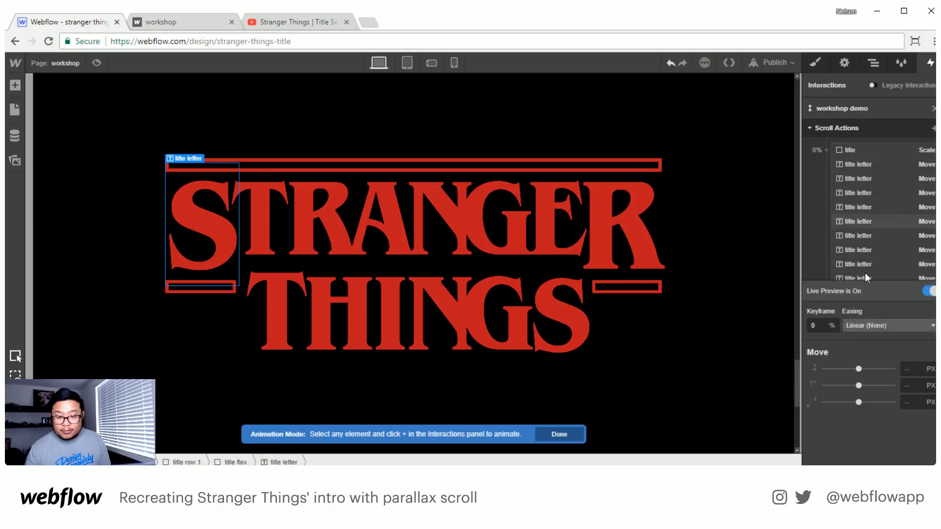
{"action": "type", "text": "-10"}
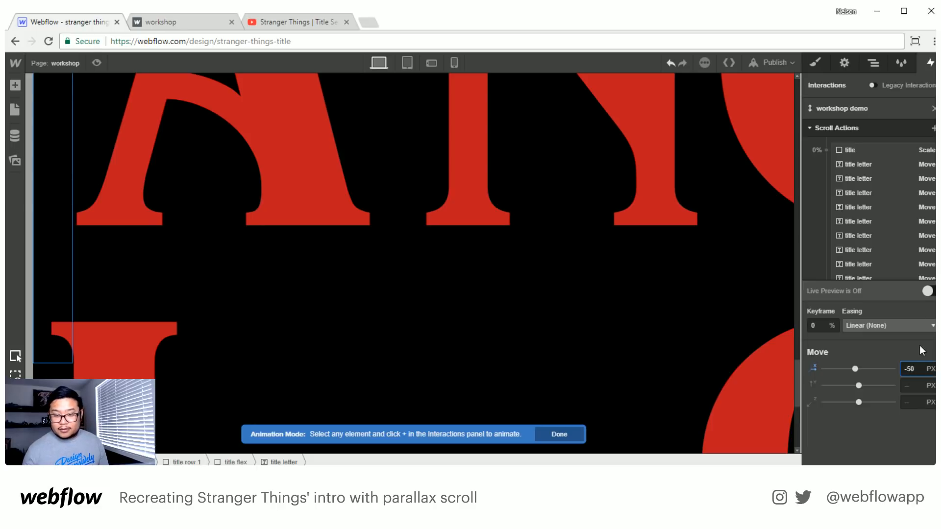
- Add a closing Move action for STRANGER's S at the 100% keyframe with X at 0 px, and preview the scroll
{"action": "left_click", "coordinate": [933, 129]}
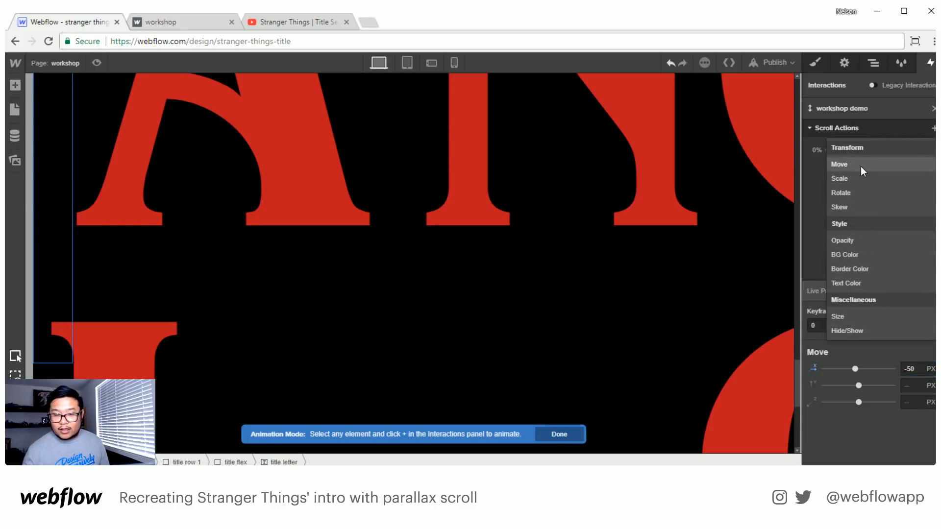
{"action": "left_click", "coordinate": [861, 166]}
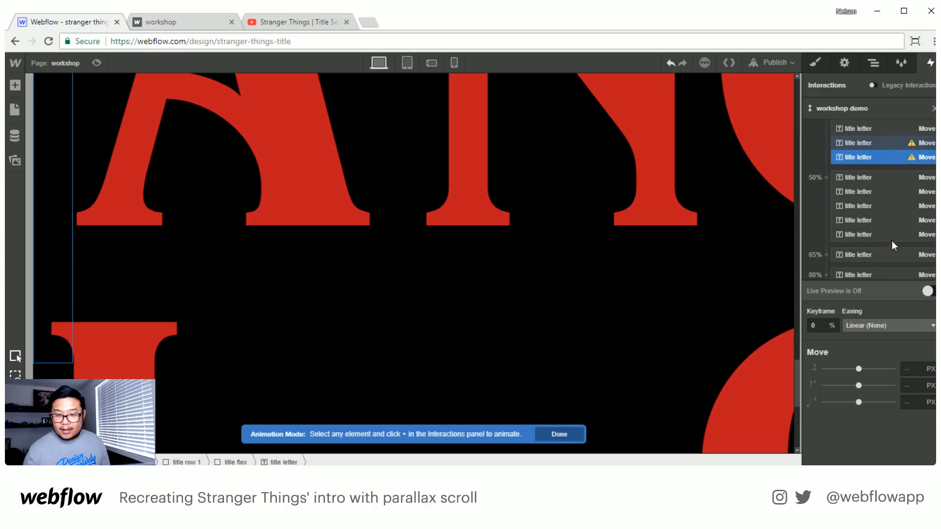
{"action": "left_click", "coordinate": [807, 325]}
{"action": "type", "text": "1"}
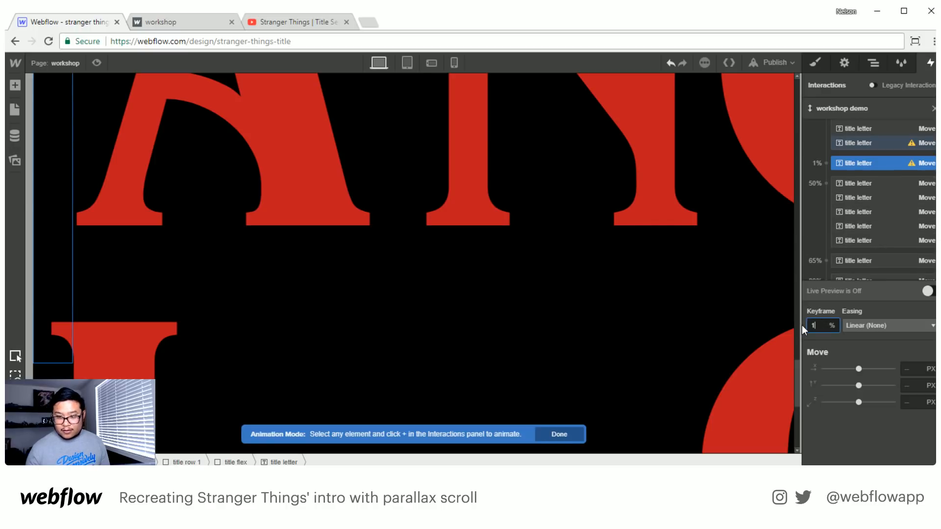
{"action": "type", "text": "00"}
{"action": "scroll", "coordinate": [879, 241], "scroll_direction": "down", "scroll_amount": 4}
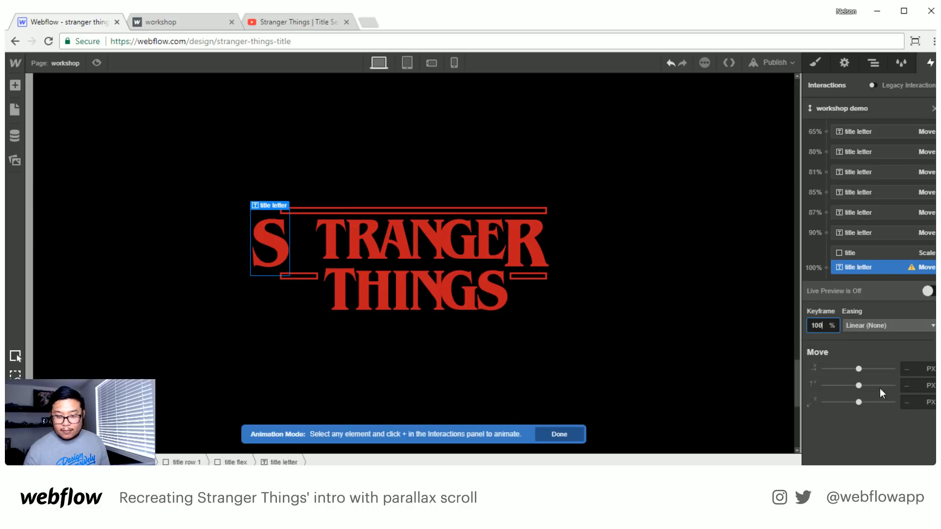
{"action": "left_click", "coordinate": [914, 369]}
{"action": "type", "text": "0"}
{"action": "key", "text": "Return"}
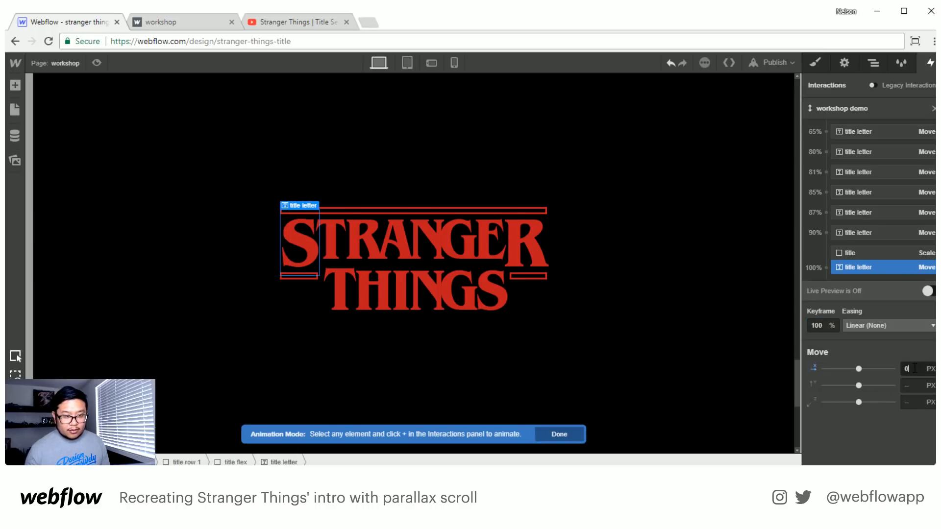
{"action": "left_click", "coordinate": [922, 291]}
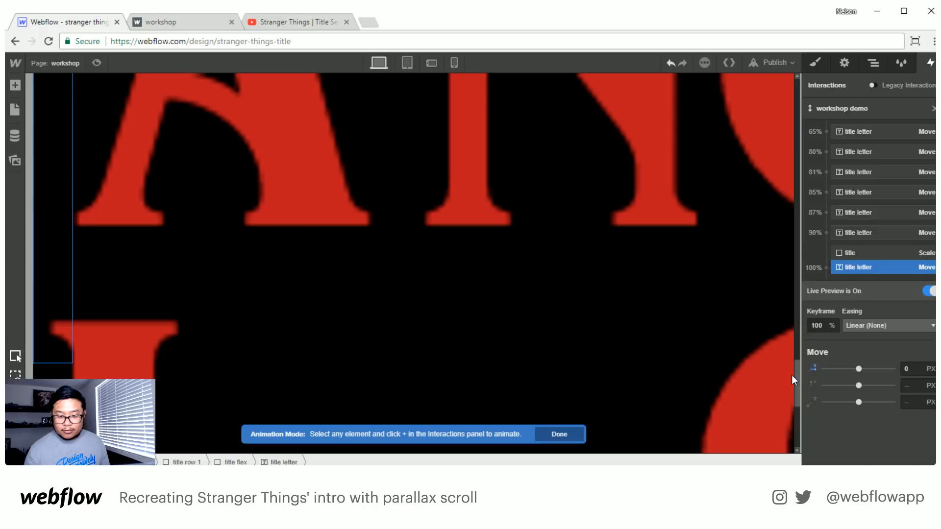
{"action": "mouse_move", "coordinate": [795, 371]}
{"action": "left_mouse_down"}
{"action": "mouse_move", "coordinate": [792, 99]}
{"action": "mouse_move", "coordinate": [790, 319]}
{"action": "mouse_move", "coordinate": [779, 419]}
{"action": "mouse_move", "coordinate": [774, 228]}
{"action": "mouse_move", "coordinate": [762, 436]}
{"action": "left_mouse_up"}
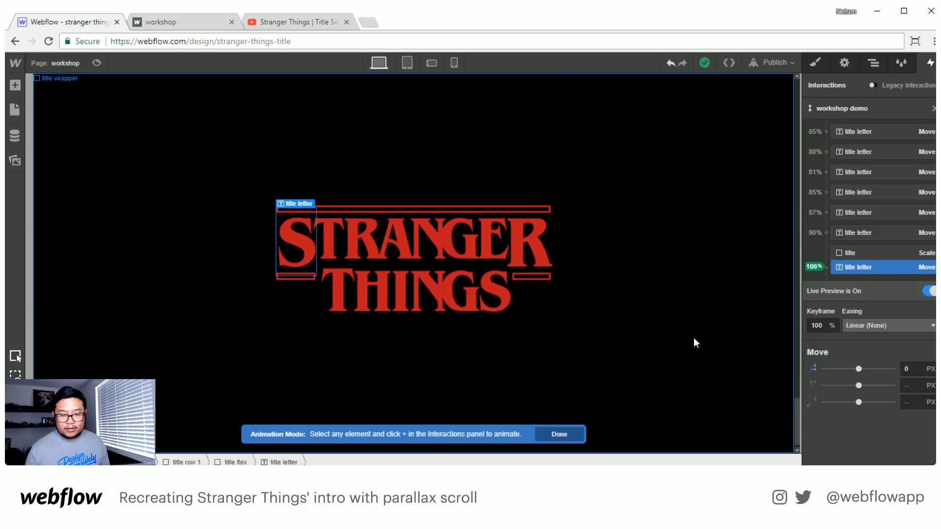
- Add a Move action for STRANGER's final R at the 0% keyframe with X at 50 px, and turn off live preview
{"action": "left_click", "coordinate": [533, 243]}
{"action": "scroll", "coordinate": [890, 225], "scroll_direction": "up", "scroll_amount": 5}
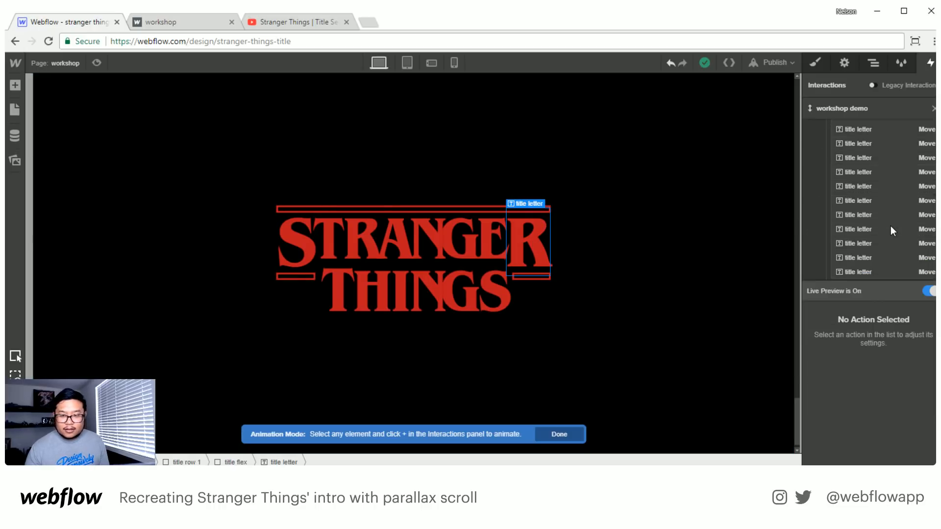
{"action": "left_click", "coordinate": [933, 129]}
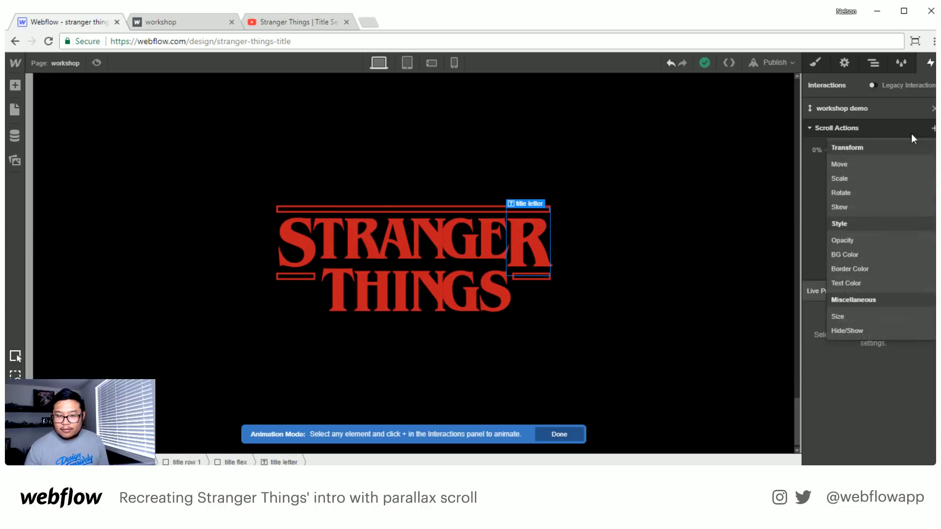
{"action": "left_click", "coordinate": [860, 161]}
{"action": "left_click", "coordinate": [912, 369]}
{"action": "type", "text": "50"}
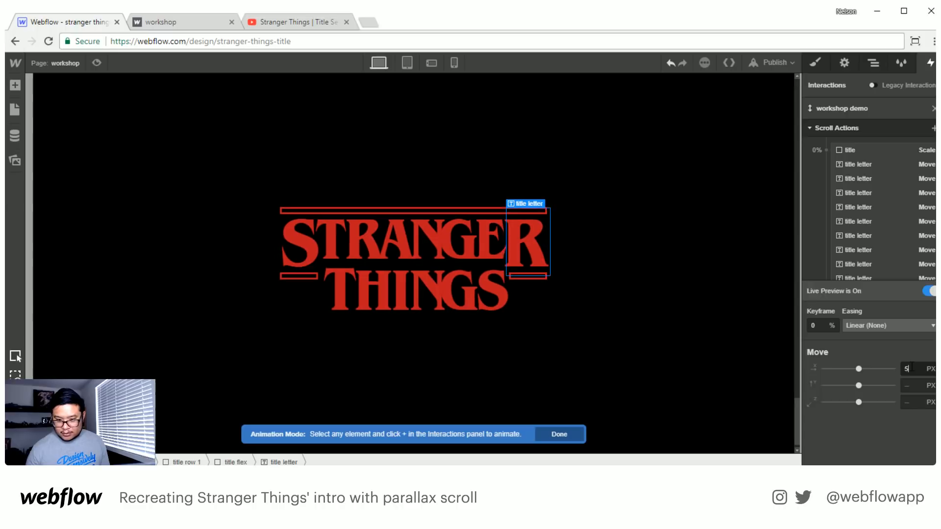
{"action": "left_click", "coordinate": [927, 291]}
{"action": "scroll", "coordinate": [881, 238], "scroll_direction": "down", "scroll_amount": 3}
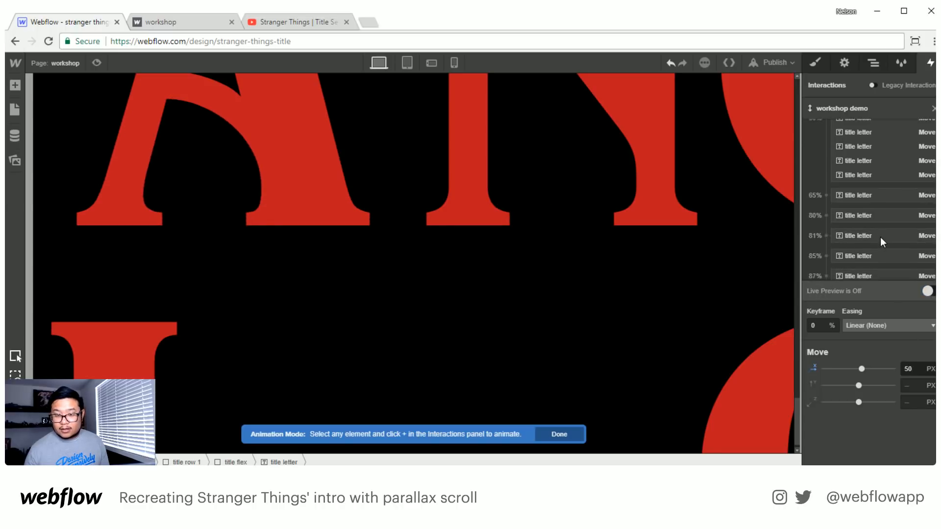
- Add a closing Move action for STRANGER's final R at the 100% keyframe with X at 0 px, and preview the scroll
{"action": "scroll", "coordinate": [891, 215], "scroll_direction": "up", "scroll_amount": 3}
{"action": "left_click", "coordinate": [932, 129]}
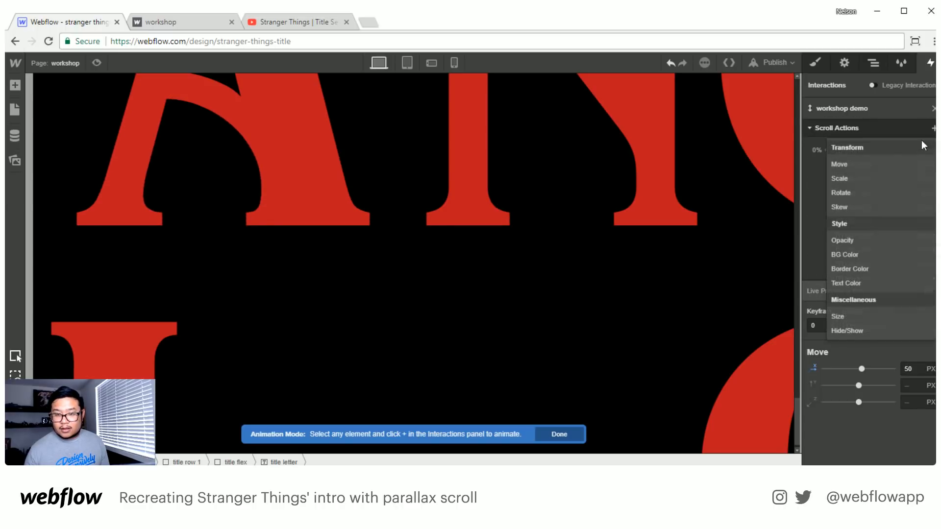
{"action": "left_click", "coordinate": [875, 169]}
{"action": "scroll", "coordinate": [883, 248], "scroll_direction": "down", "scroll_amount": 5}
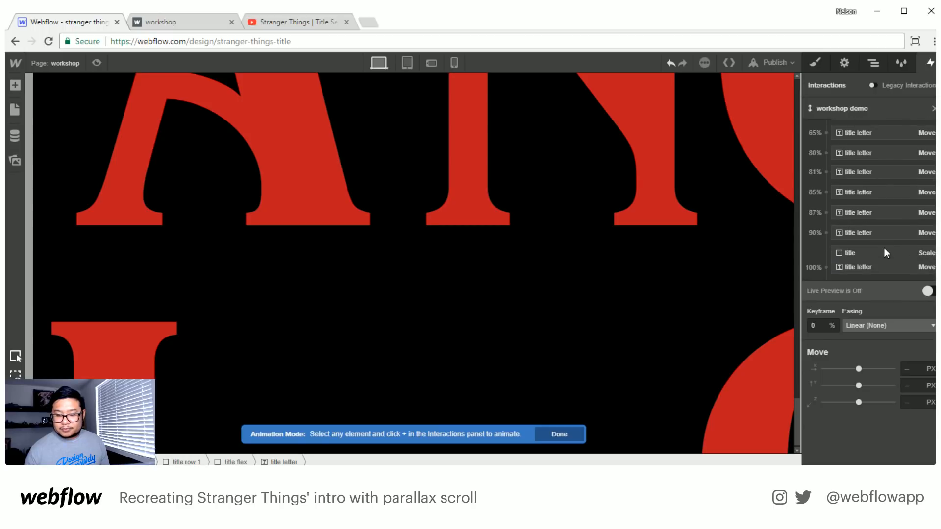
{"action": "left_click", "coordinate": [916, 370]}
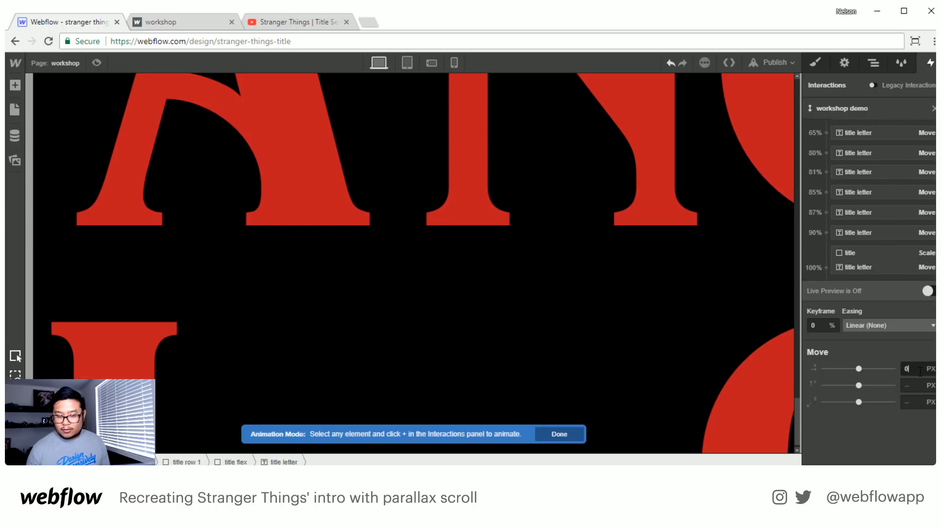
{"action": "left_click", "coordinate": [816, 326]}
{"action": "type", "text": "100"}
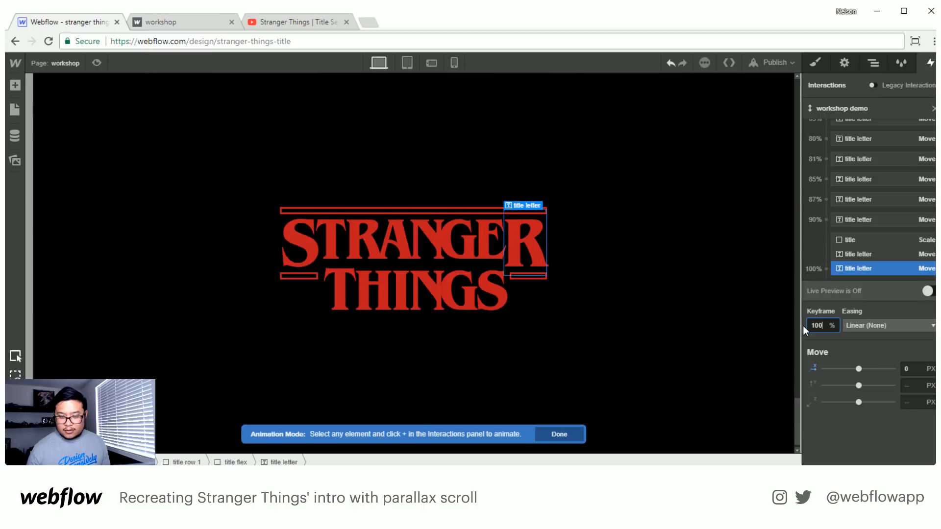
{"action": "left_click", "coordinate": [929, 291]}
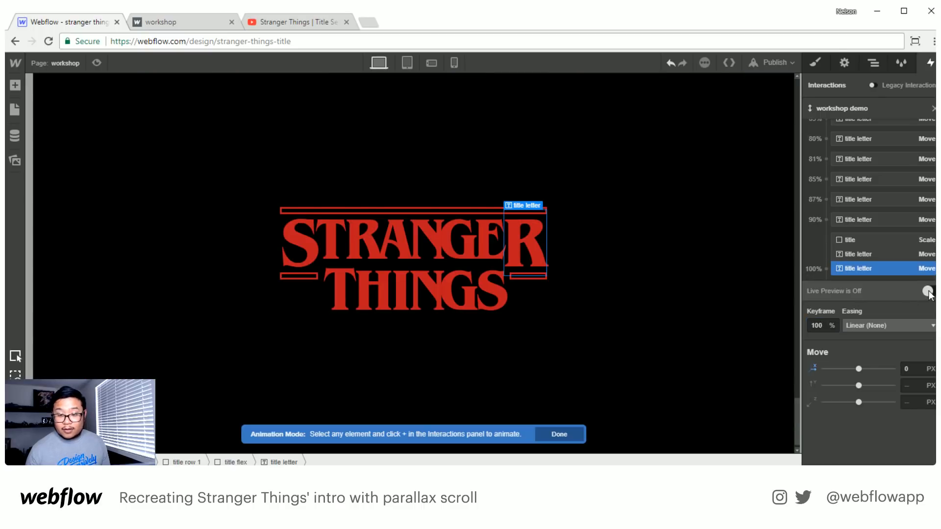
{"action": "mouse_move", "coordinate": [794, 419]}
{"action": "left_mouse_down"}
{"action": "mouse_move", "coordinate": [794, 127]}
{"action": "mouse_move", "coordinate": [790, 441]}
{"action": "mouse_move", "coordinate": [795, 177]}
{"action": "mouse_move", "coordinate": [806, 114]}
{"action": "mouse_move", "coordinate": [790, 267]}
{"action": "mouse_move", "coordinate": [760, 389]}
{"action": "mouse_move", "coordinate": [765, 436]}
{"action": "left_mouse_up"}
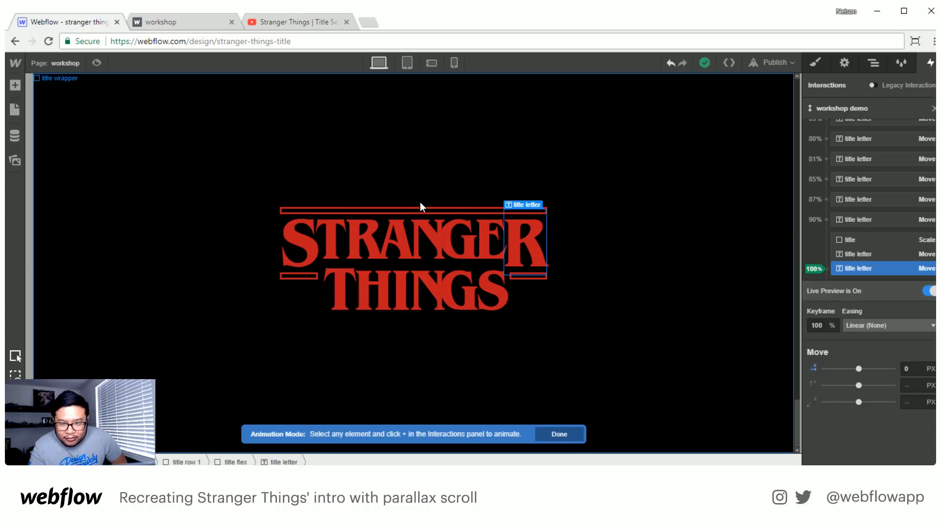
- Select the line above STRANGER and check the transform origin in its style settings
{"action": "left_click", "coordinate": [866, 64]}
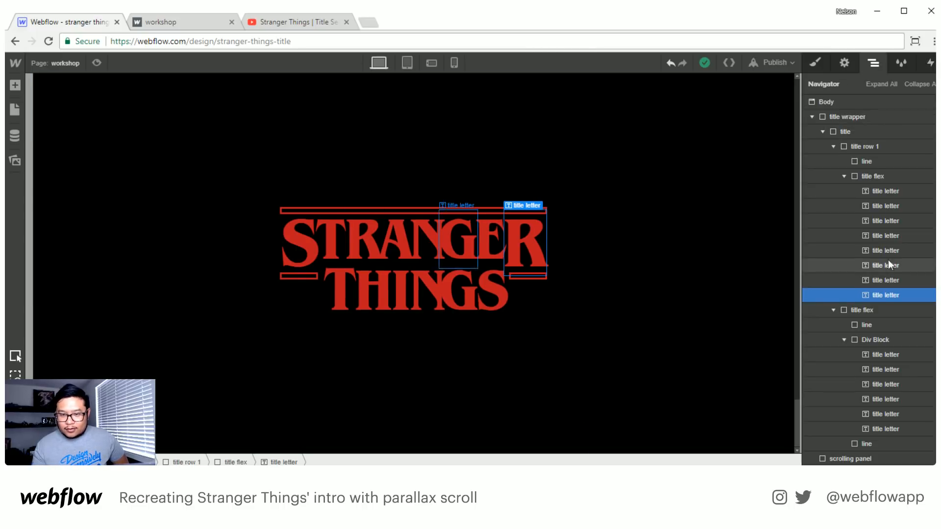
{"action": "left_click", "coordinate": [876, 161]}
{"action": "left_click", "coordinate": [815, 60]}
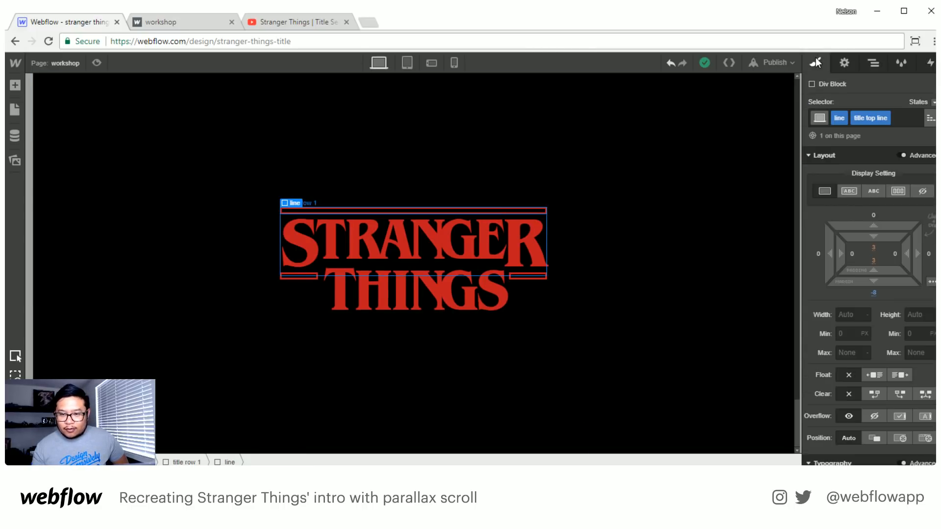
{"action": "scroll", "coordinate": [874, 336], "scroll_direction": "down", "scroll_amount": 15}
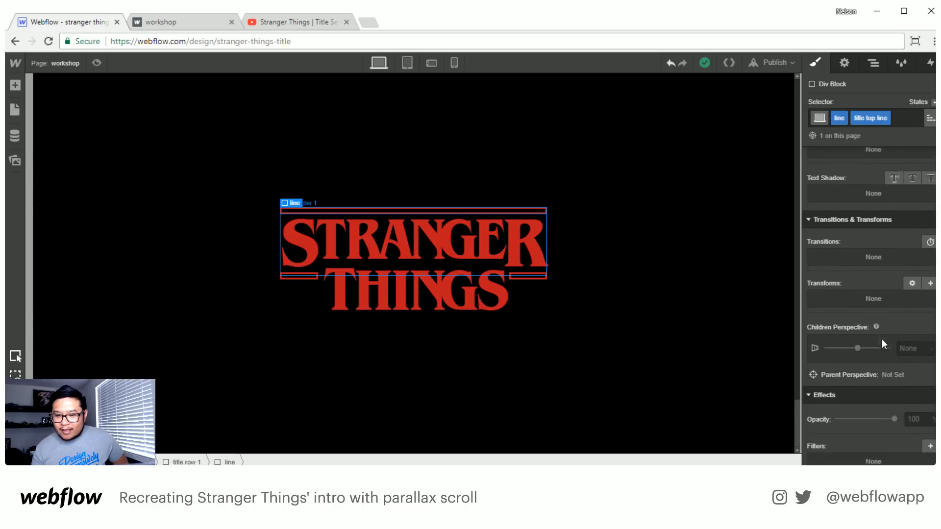
{"action": "left_click", "coordinate": [912, 282]}
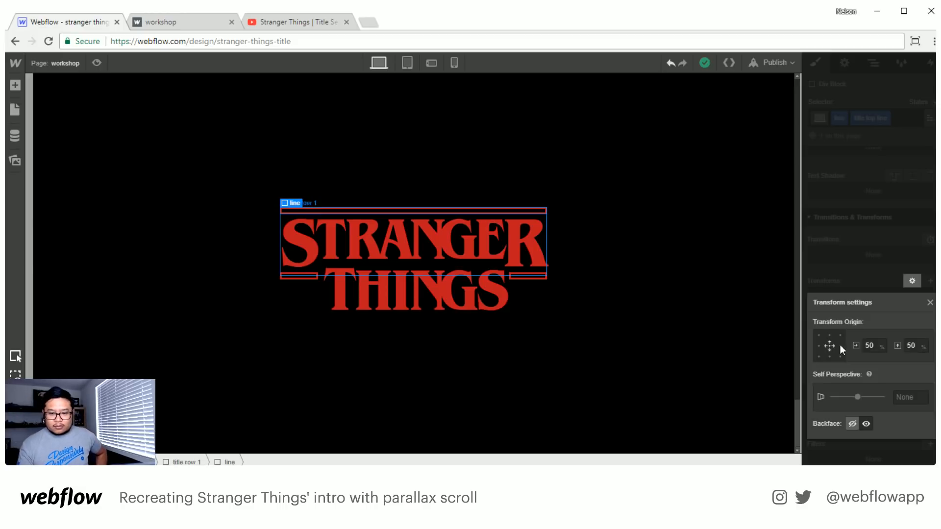
{"action": "left_click", "coordinate": [930, 304]}
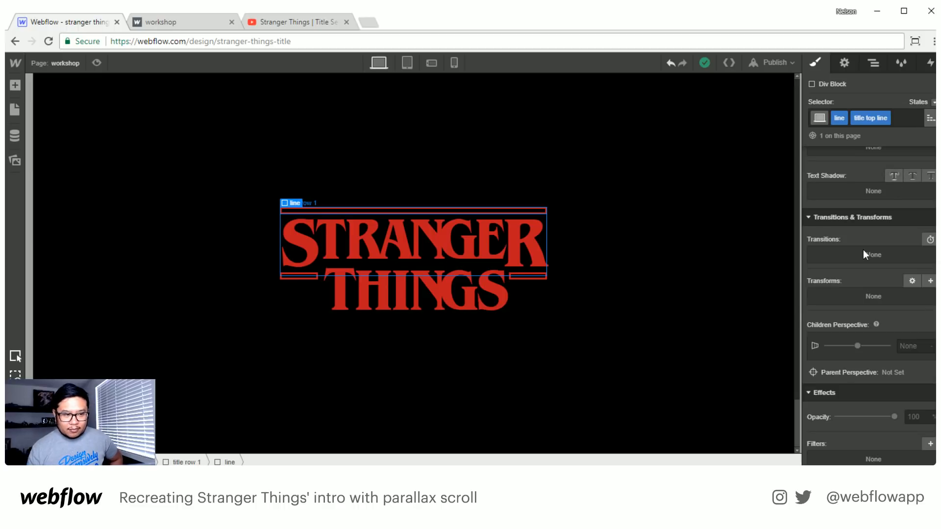
{"action": "scroll", "coordinate": [863, 249], "scroll_direction": "up", "scroll_amount": 10}
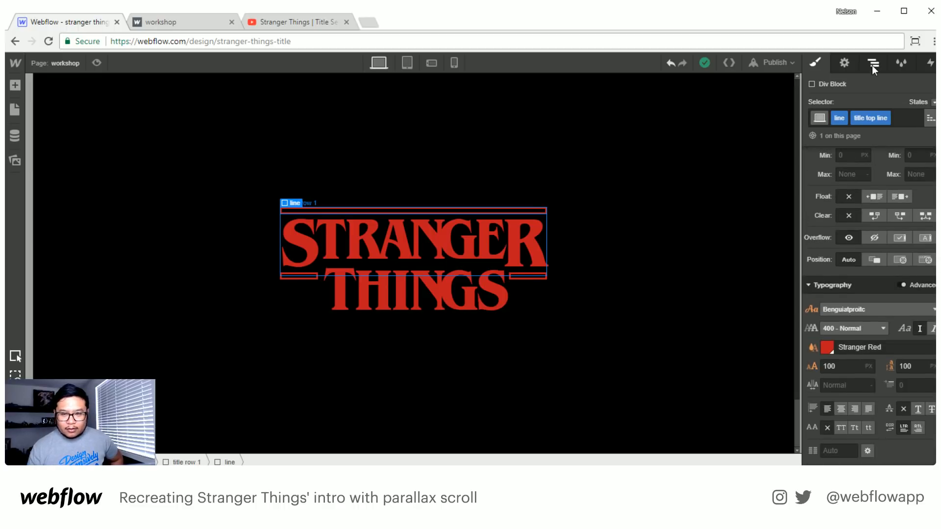
- Open the page scroll trigger's workshop demo animation for editing
{"action": "left_click", "coordinate": [929, 62]}
{"action": "left_click", "coordinate": [860, 249]}
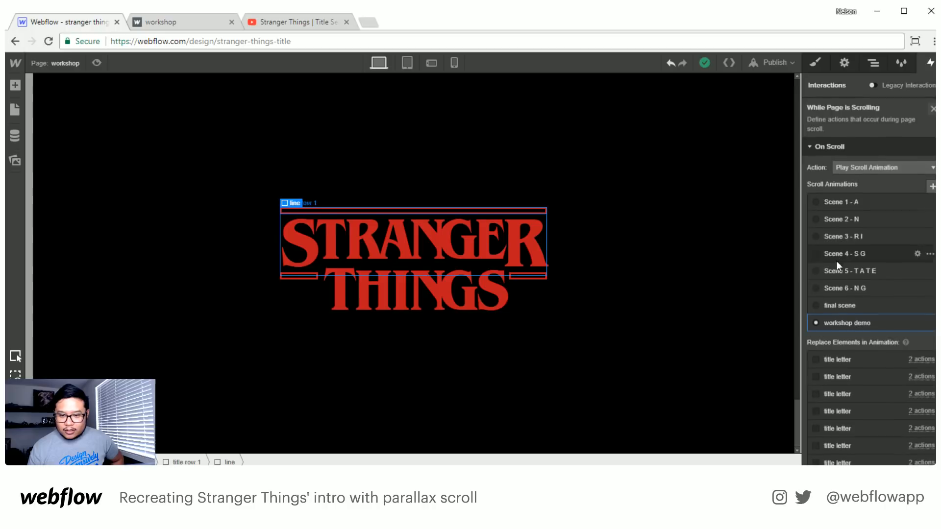
{"action": "left_click", "coordinate": [851, 322]}
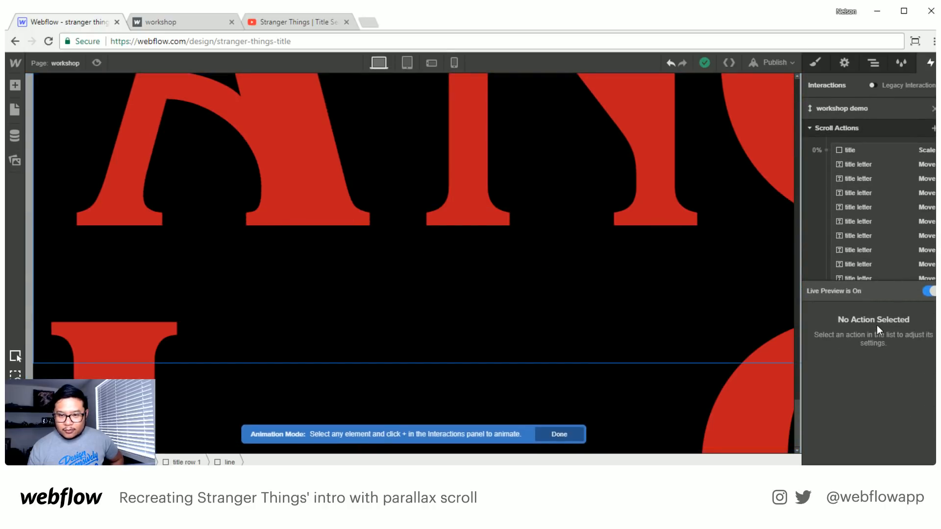
- Add a Scale action for the line above STRANGER at the 0% keyframe with X at 0, with live preview off
{"action": "left_click", "coordinate": [933, 129]}
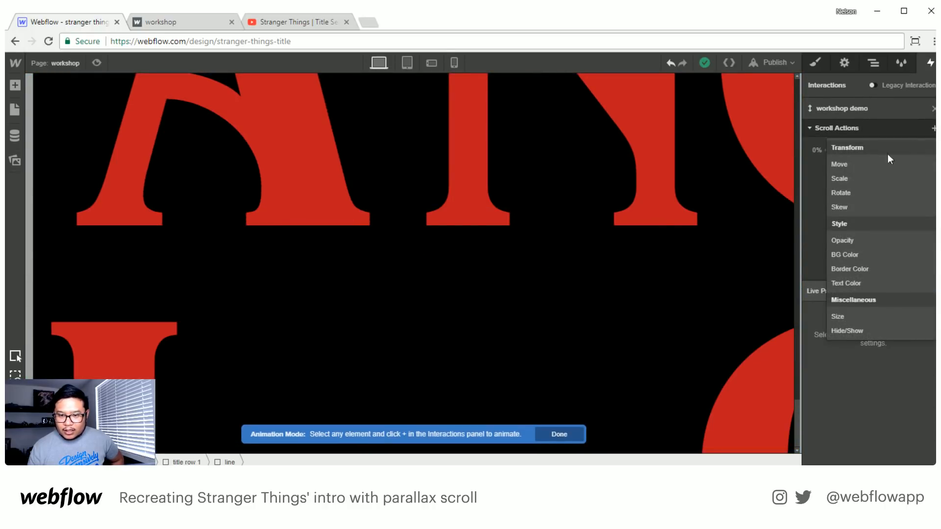
{"action": "left_click", "coordinate": [867, 178]}
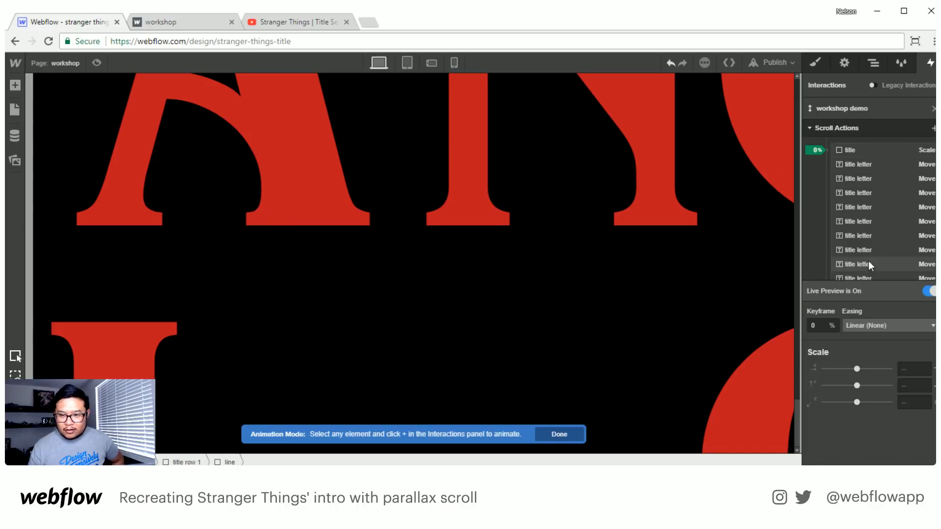
{"action": "scroll", "coordinate": [882, 234], "scroll_direction": "down", "scroll_amount": 3}
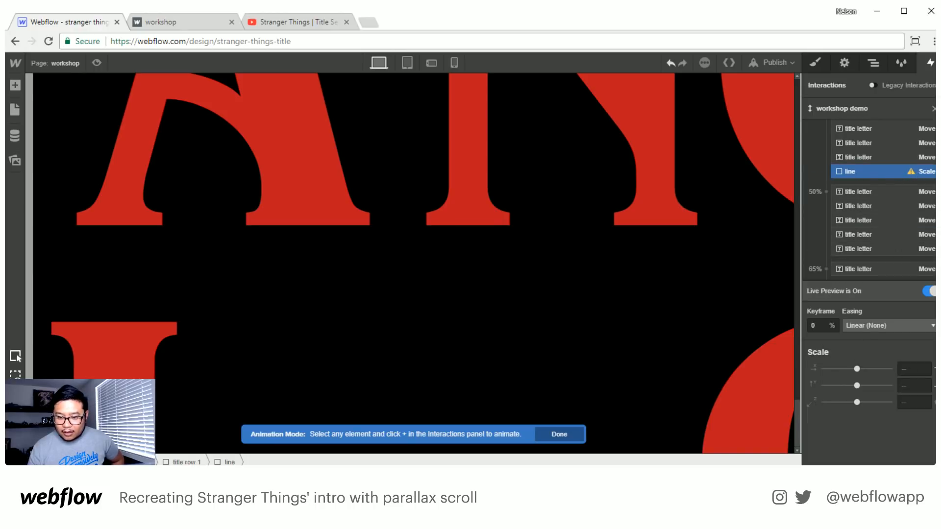
{"action": "left_click", "coordinate": [928, 291]}
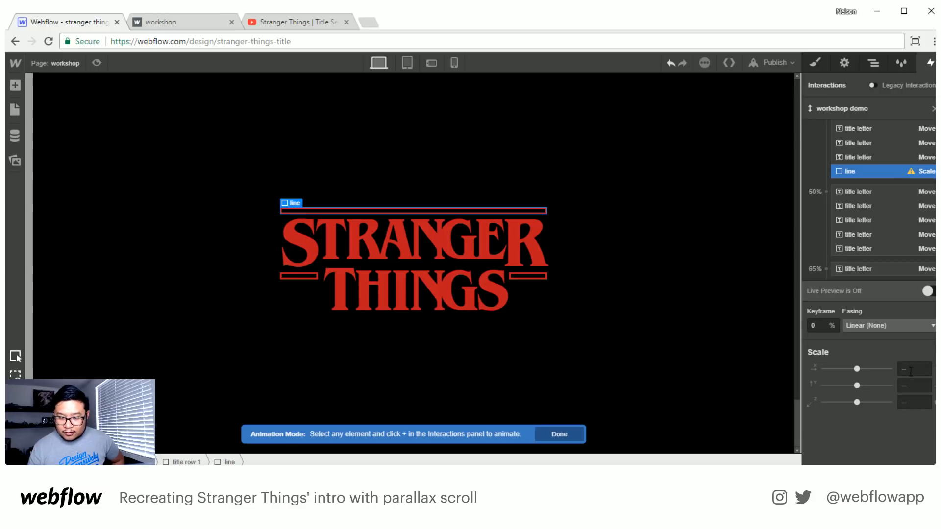
{"action": "left_click", "coordinate": [910, 371]}
{"action": "type", "text": "0"}
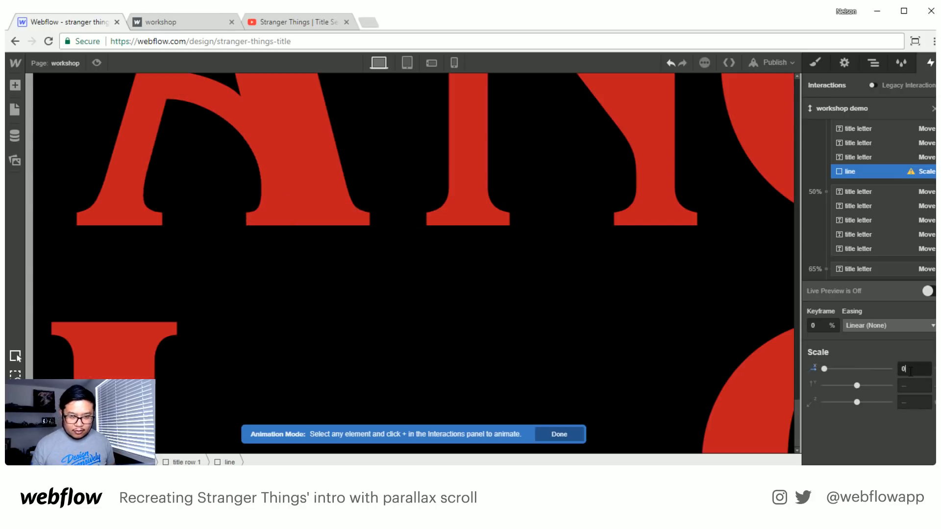
{"action": "scroll", "coordinate": [869, 196], "scroll_direction": "up", "scroll_amount": 3}
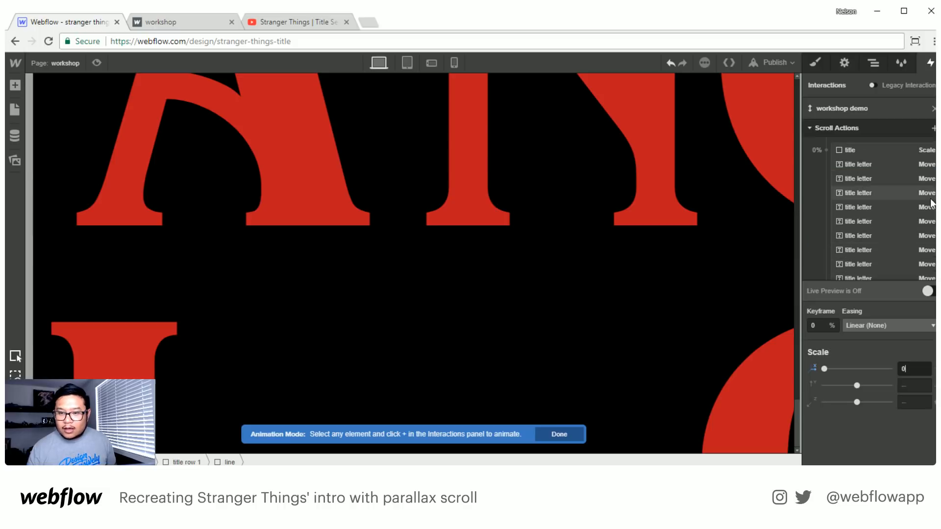
- Add a second Scale action for the line above STRANGER and place it at the 100% keyframe
{"action": "left_click", "coordinate": [933, 128]}
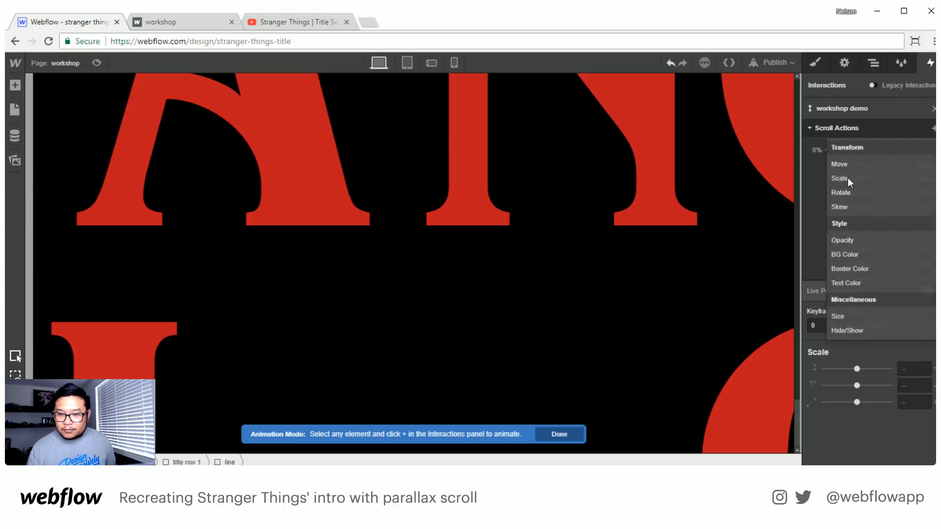
{"action": "left_click", "coordinate": [848, 177]}
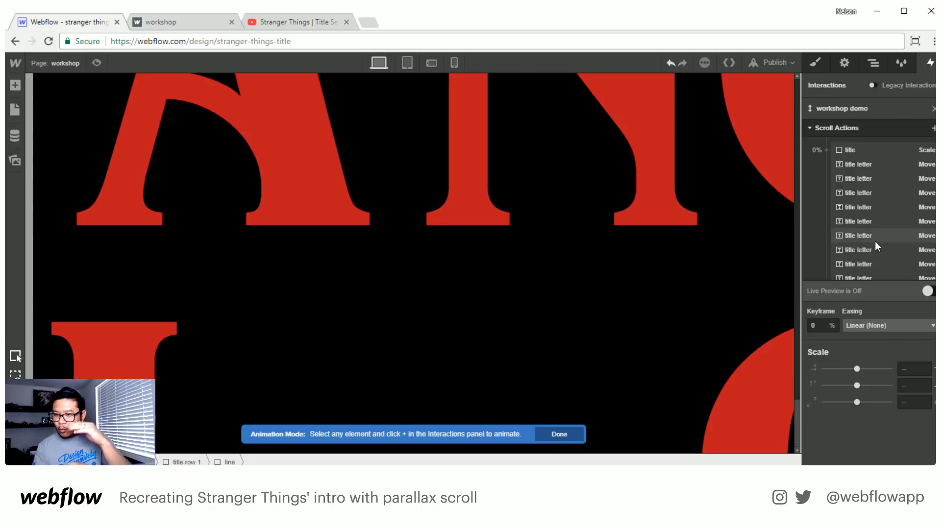
{"action": "scroll", "coordinate": [877, 239], "scroll_direction": "down", "scroll_amount": 3}
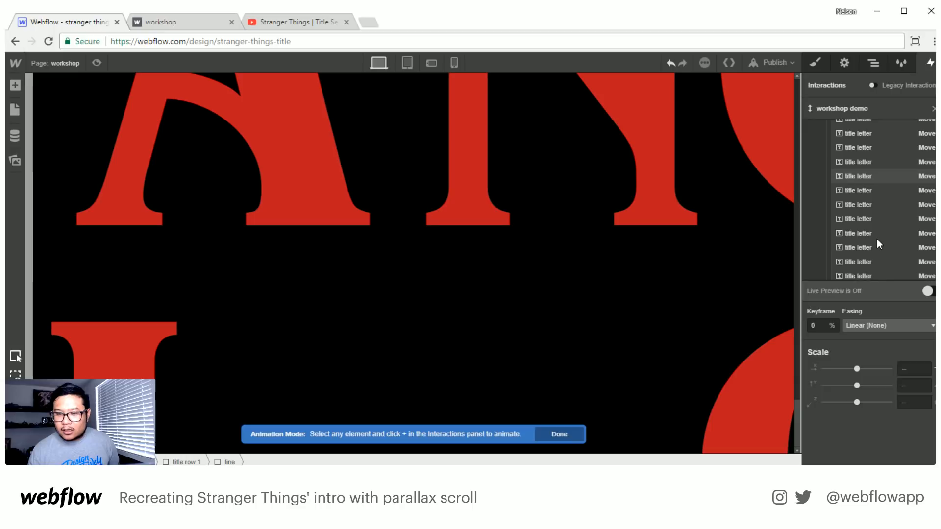
{"action": "scroll", "coordinate": [877, 240], "scroll_direction": "up", "scroll_amount": 2}
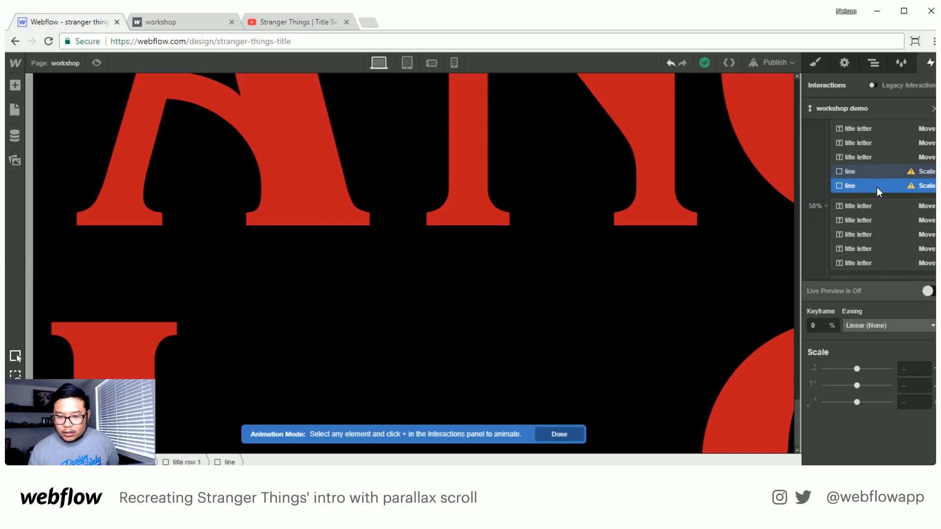
{"action": "left_click", "coordinate": [814, 325]}
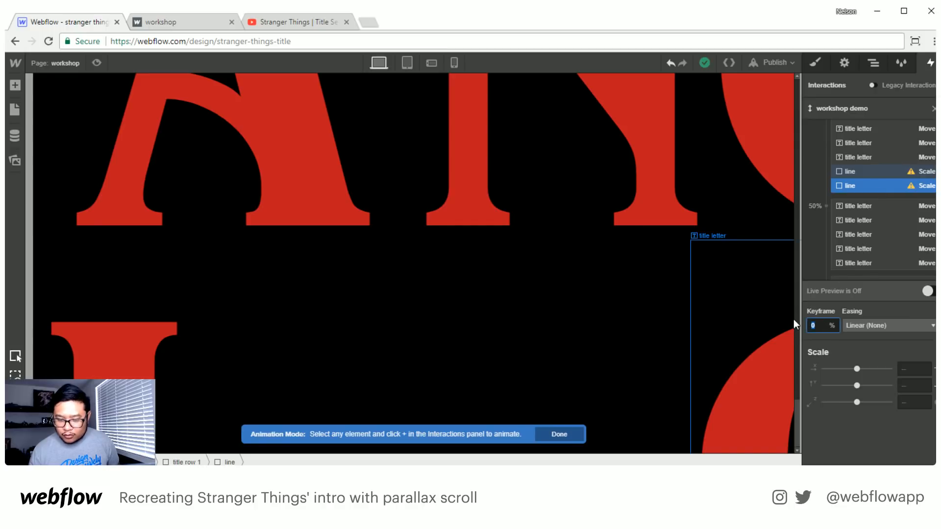
{"action": "type", "text": "100"}
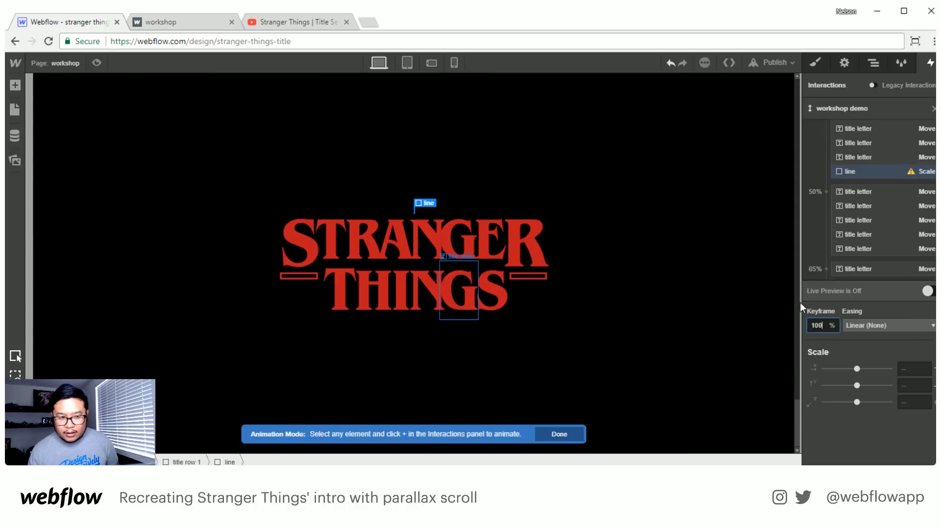
- Set the X scale of the top line's Scale action at the 100% keyframe to 1
{"action": "key", "text": "Return"}
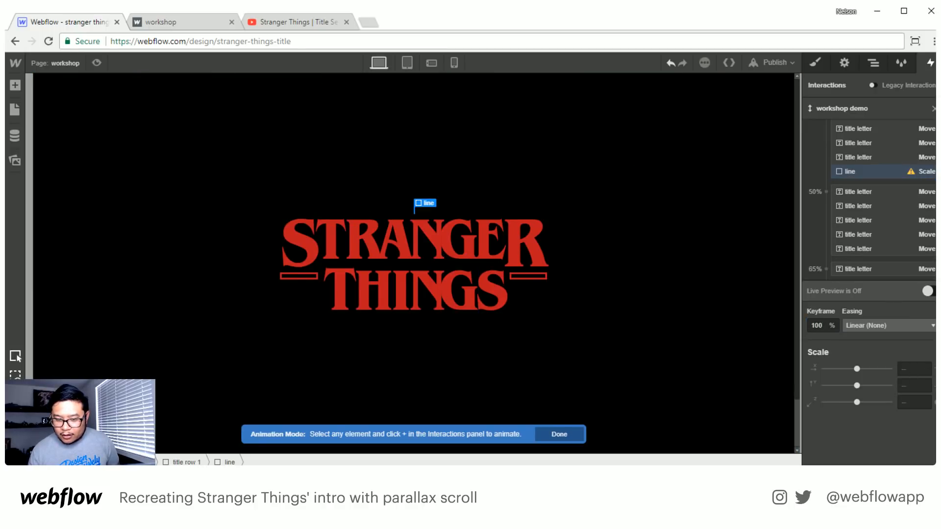
{"action": "left_click", "coordinate": [902, 370]}
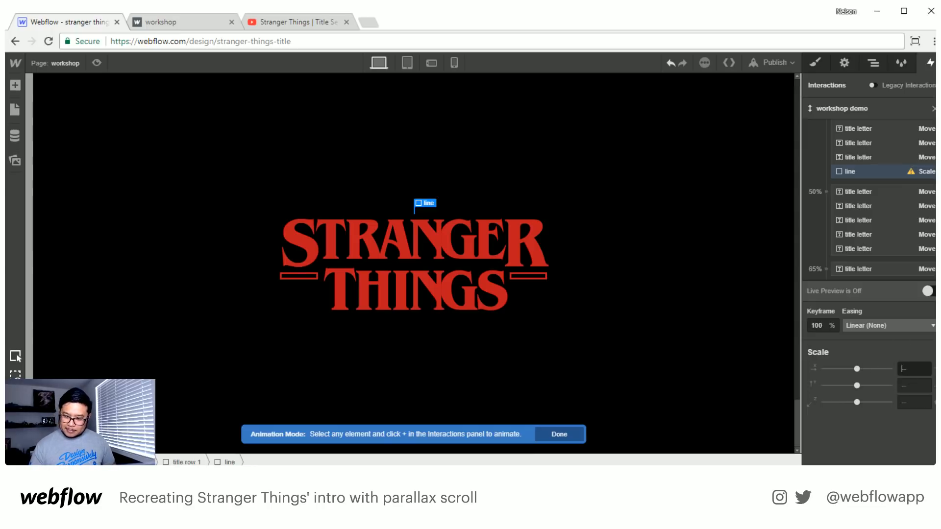
{"action": "type", "text": "100"}
{"action": "key", "text": "Return"}
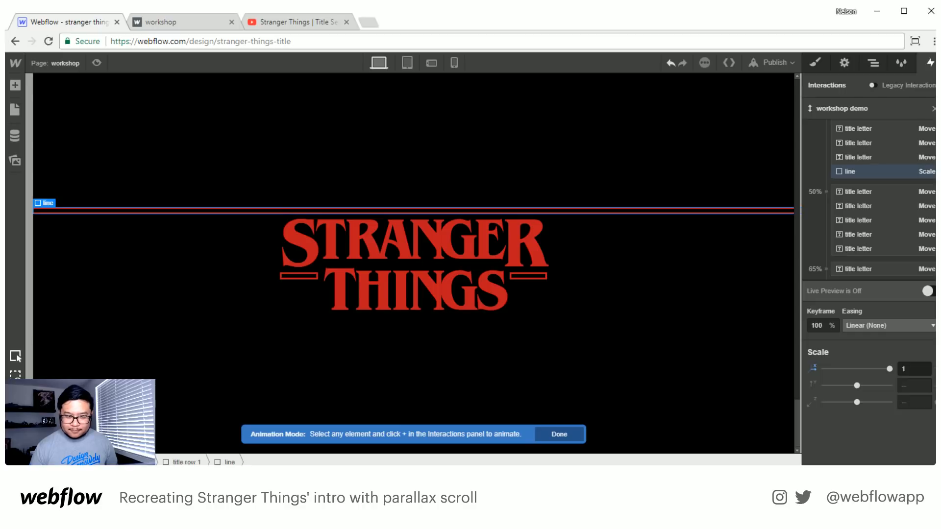
{"action": "key", "text": "Return"}
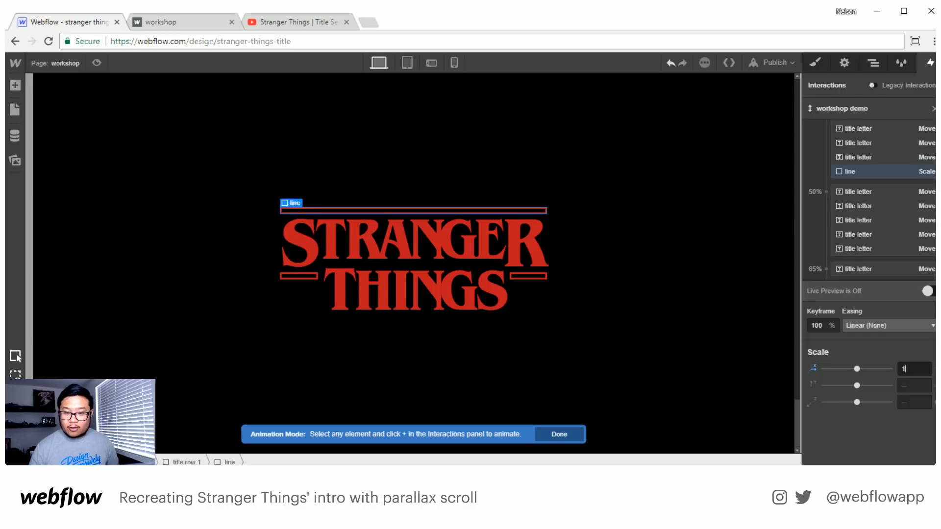
- Turn on live preview and scrub through the scroll animation to examine the top line's growth and the action timeline
{"action": "left_click", "coordinate": [926, 291]}
{"action": "mouse_move", "coordinate": [794, 410]}
{"action": "left_mouse_down"}
{"action": "mouse_move", "coordinate": [789, 204]}
{"action": "mouse_move", "coordinate": [793, 416]}
{"action": "mouse_move", "coordinate": [779, 333]}
{"action": "mouse_move", "coordinate": [781, 387]}
{"action": "mouse_move", "coordinate": [780, 354]}
{"action": "left_mouse_up"}
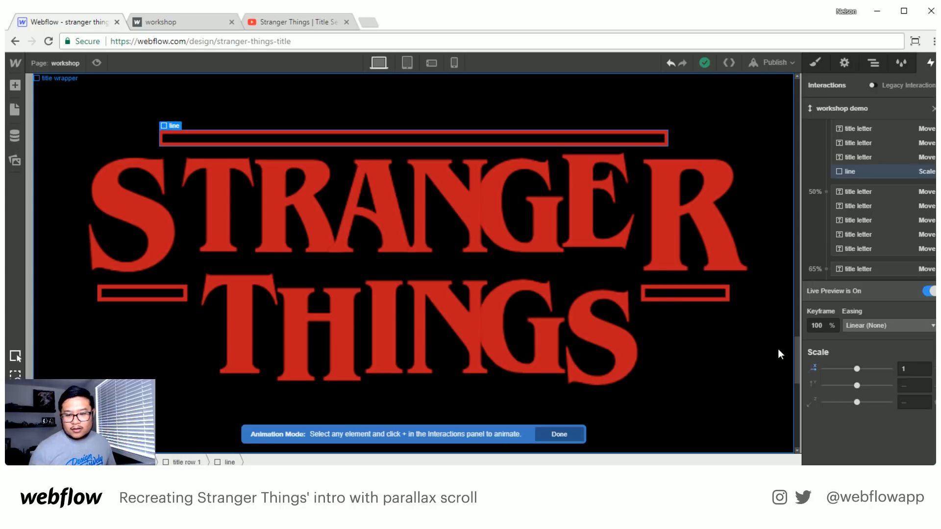
{"action": "mouse_move", "coordinate": [795, 354]}
{"action": "left_mouse_down"}
{"action": "mouse_move", "coordinate": [794, 316]}
{"action": "mouse_move", "coordinate": [795, 339]}
{"action": "left_mouse_up"}
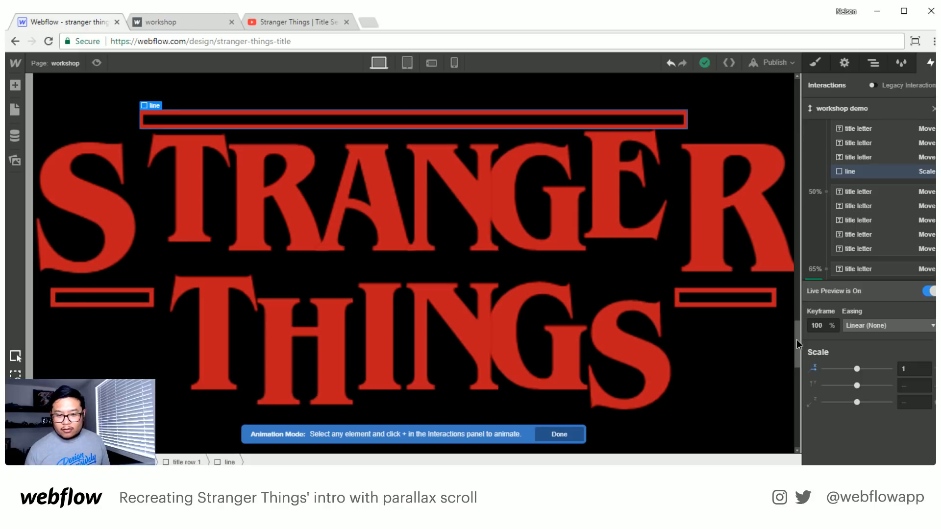
{"action": "scroll", "coordinate": [880, 162], "scroll_direction": "down", "scroll_amount": 2}
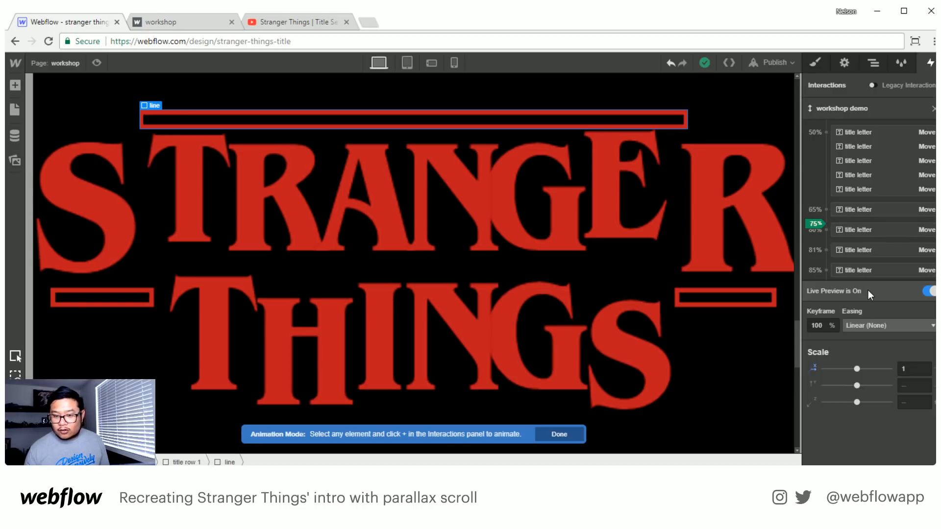
{"action": "scroll", "coordinate": [896, 246], "scroll_direction": "up", "scroll_amount": 3}
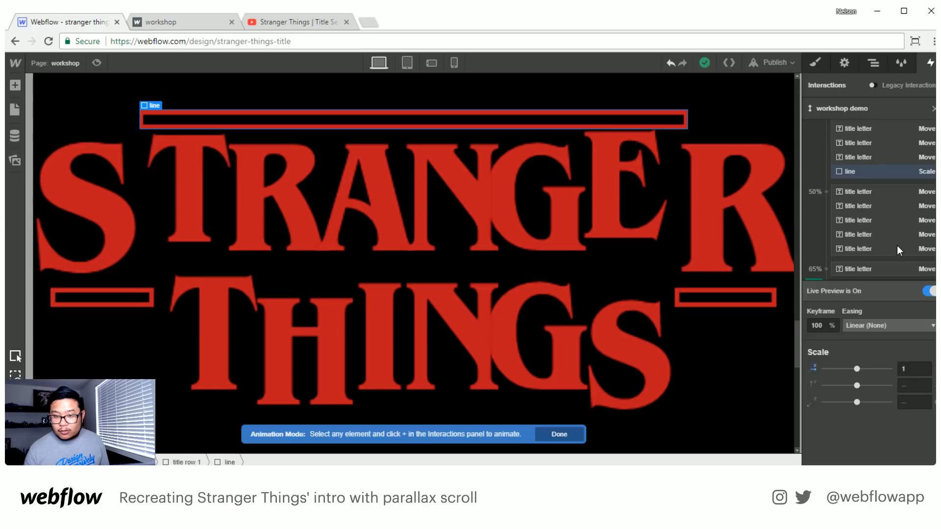
- Add another Scale action to the top line with an X scale of 0 at the 75% keyframe
{"action": "left_click", "coordinate": [896, 172]}
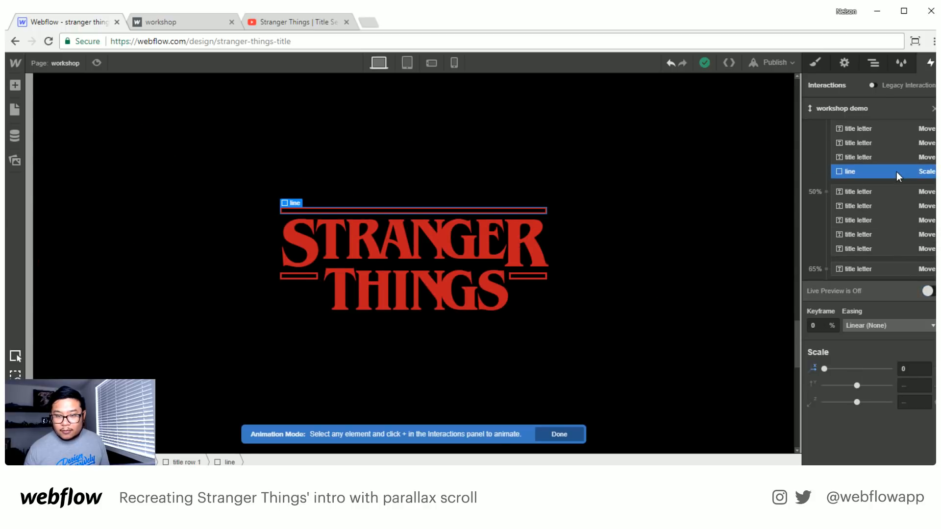
{"action": "scroll", "coordinate": [907, 162], "scroll_direction": "up", "scroll_amount": 4}
{"action": "left_click", "coordinate": [933, 128]}
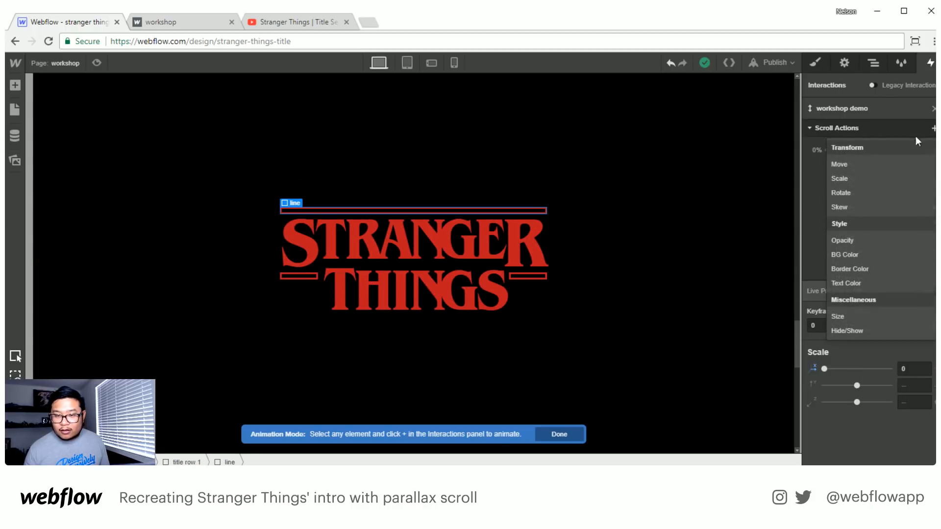
{"action": "left_click", "coordinate": [850, 177]}
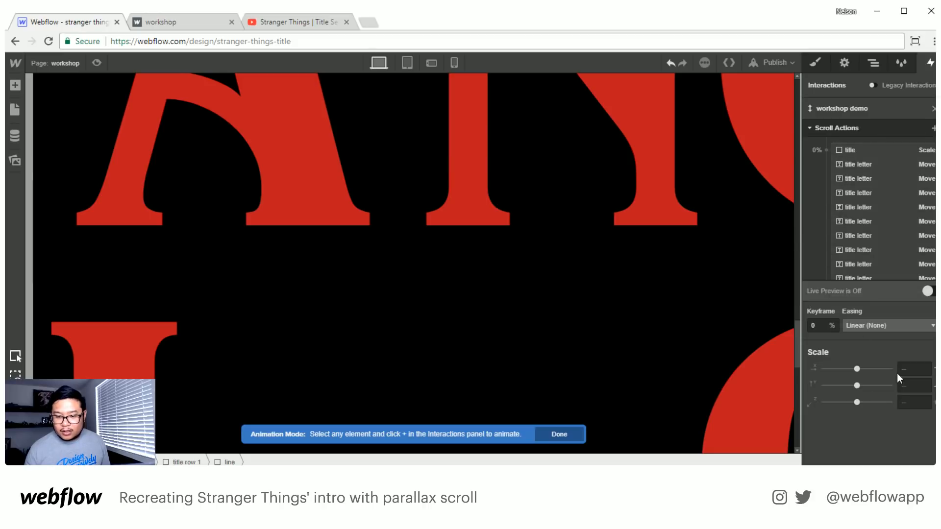
{"action": "left_click", "coordinate": [915, 369]}
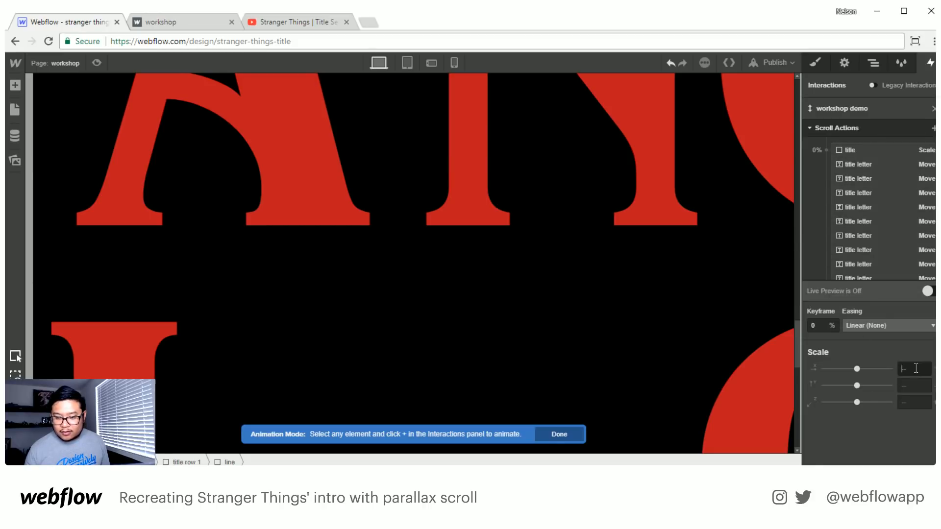
{"action": "type", "text": "0"}
{"action": "key", "text": "Return"}
{"action": "left_click_drag", "start_coordinate": [827, 327], "coordinate": [796, 324]}
{"action": "type", "text": "75"}
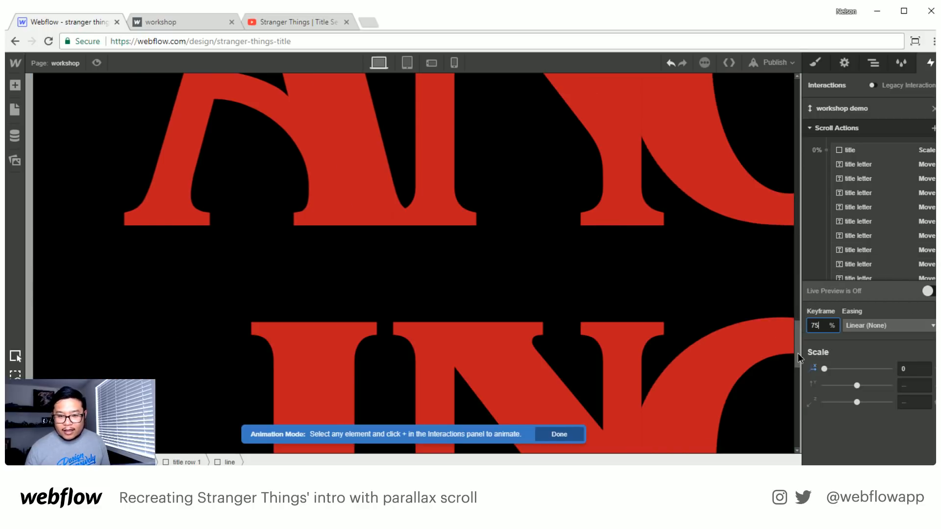
- Preview the scroll animation live to check when the line above STRANGER starts growing relative to the letter keyframes
{"action": "left_click_drag", "start_coordinate": [797, 353], "coordinate": [774, 240]}
{"action": "left_click", "coordinate": [926, 291]}
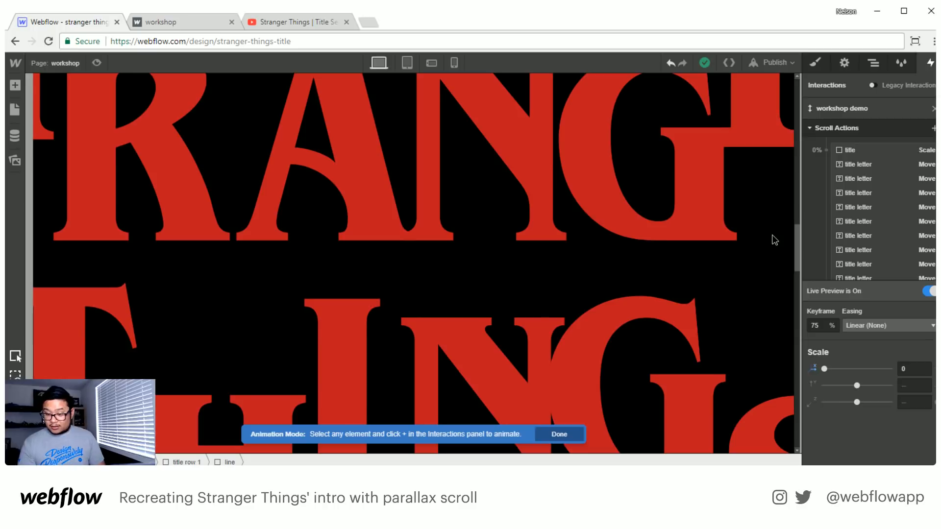
{"action": "scroll", "coordinate": [777, 252], "scroll_direction": "down", "scroll_amount": 3}
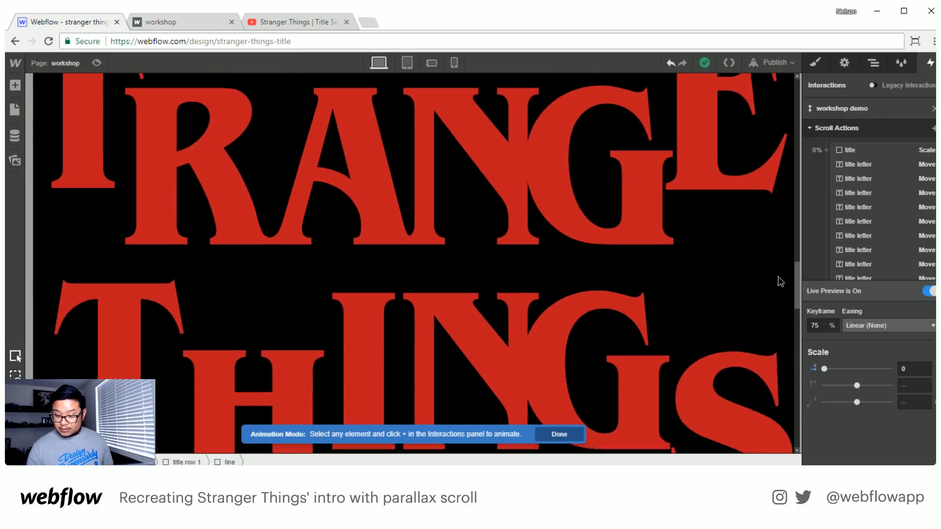
{"action": "scroll", "coordinate": [783, 343], "scroll_direction": "down", "scroll_amount": 5}
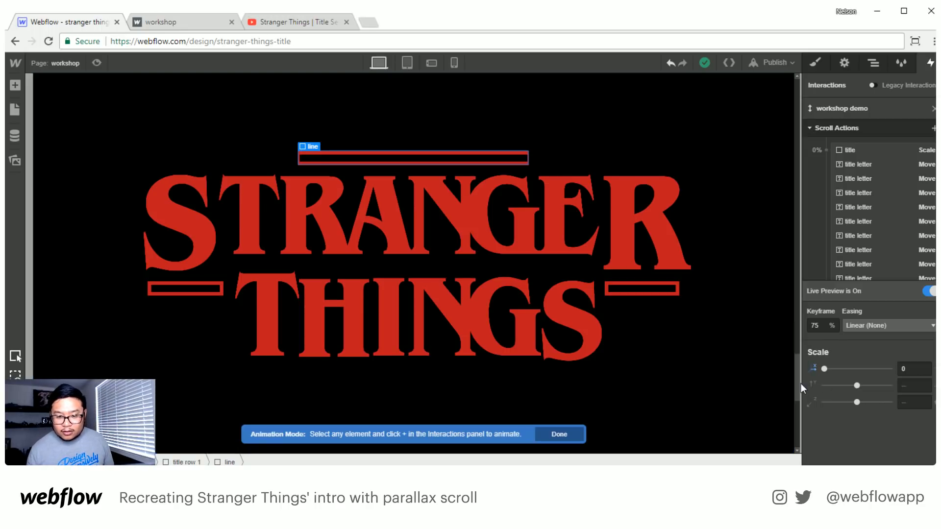
{"action": "mouse_move", "coordinate": [796, 376]}
{"action": "left_mouse_down"}
{"action": "mouse_move", "coordinate": [797, 361]}
{"action": "mouse_move", "coordinate": [797, 369]}
{"action": "left_mouse_up"}
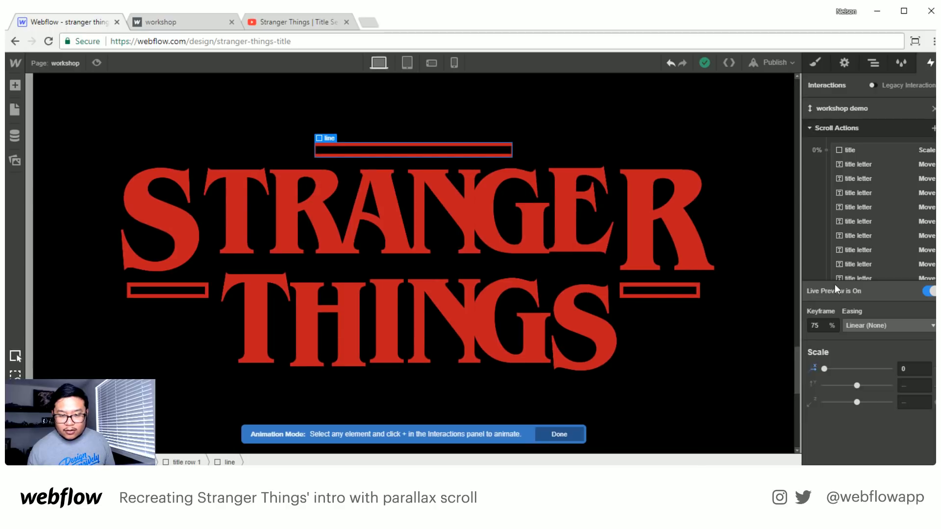
{"action": "scroll", "coordinate": [884, 221], "scroll_direction": "down", "scroll_amount": 3}
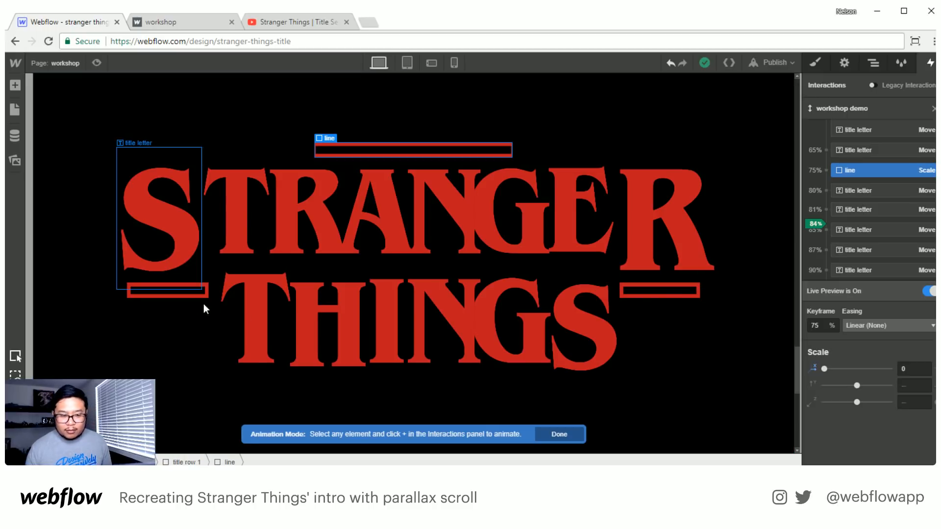
- Add a Scale action to the short line before THINGS, with an X scale of 0 at the 0% keyframe
{"action": "left_click", "coordinate": [265, 308]}
{"action": "key", "text": "Up"}
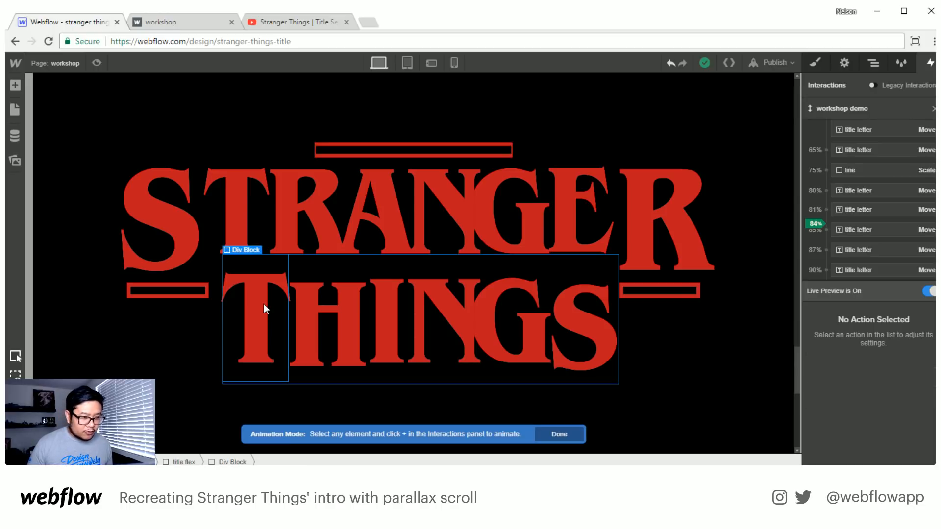
{"action": "key", "text": "Up"}
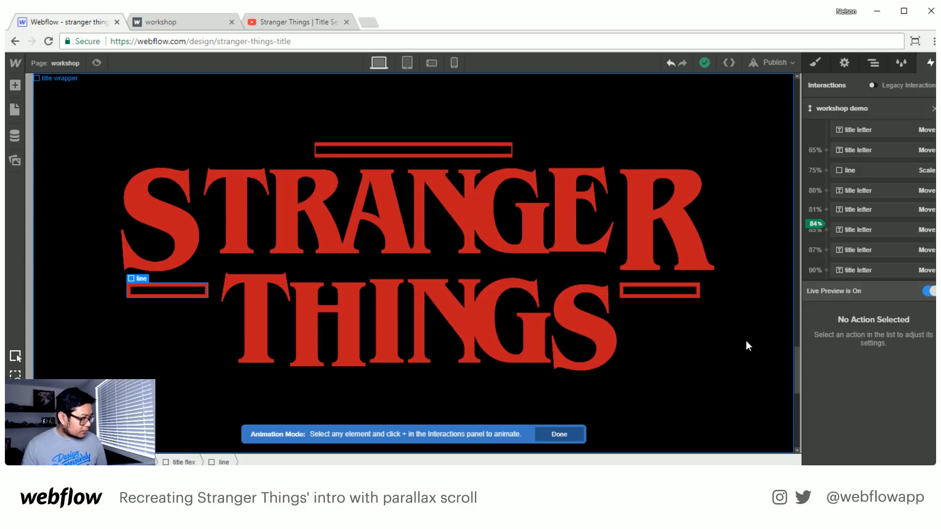
{"action": "scroll", "coordinate": [906, 235], "scroll_direction": "up", "scroll_amount": 5}
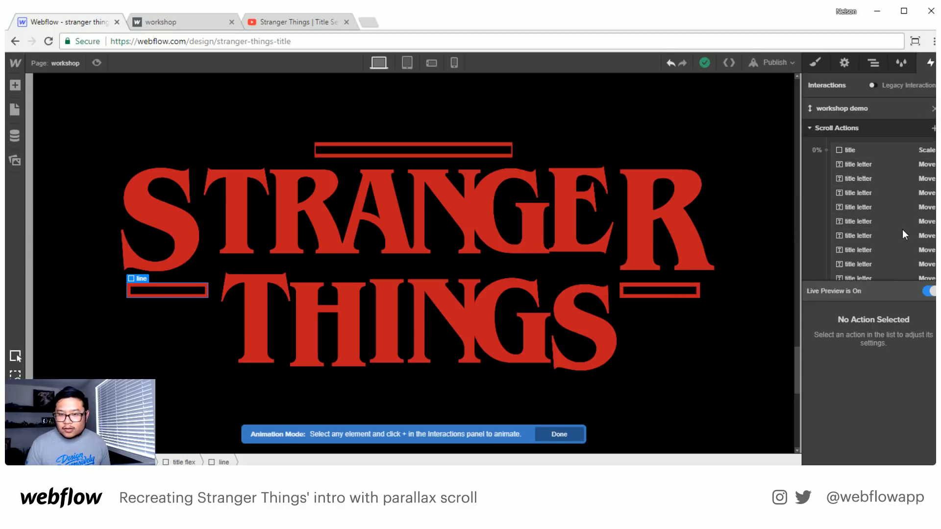
{"action": "left_click", "coordinate": [933, 128]}
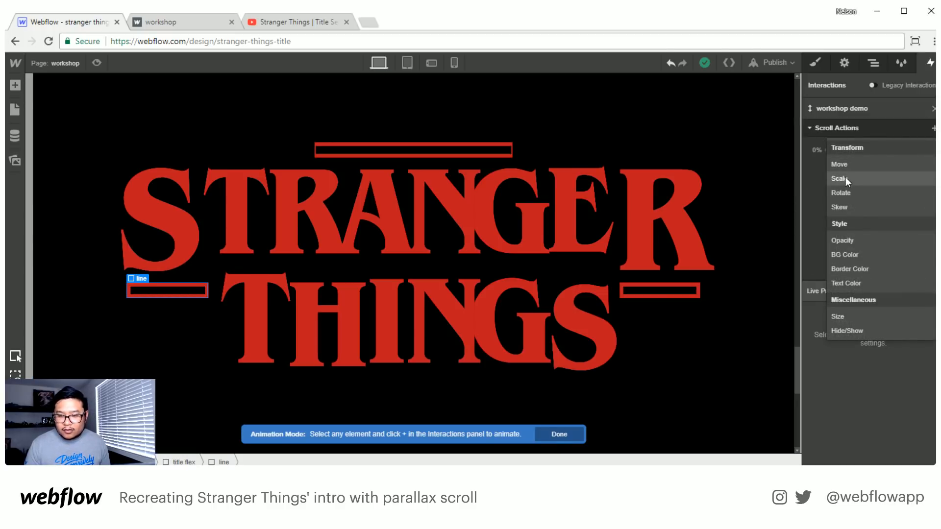
{"action": "left_click", "coordinate": [840, 178]}
{"action": "left_click", "coordinate": [927, 290]}
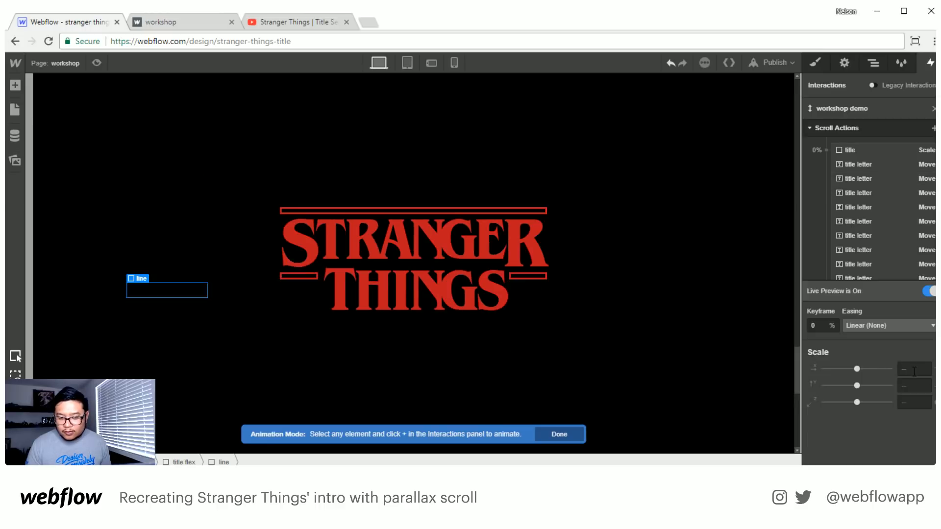
{"action": "left_click", "coordinate": [914, 369]}
{"action": "type", "text": "0"}
{"action": "key", "text": "Return"}
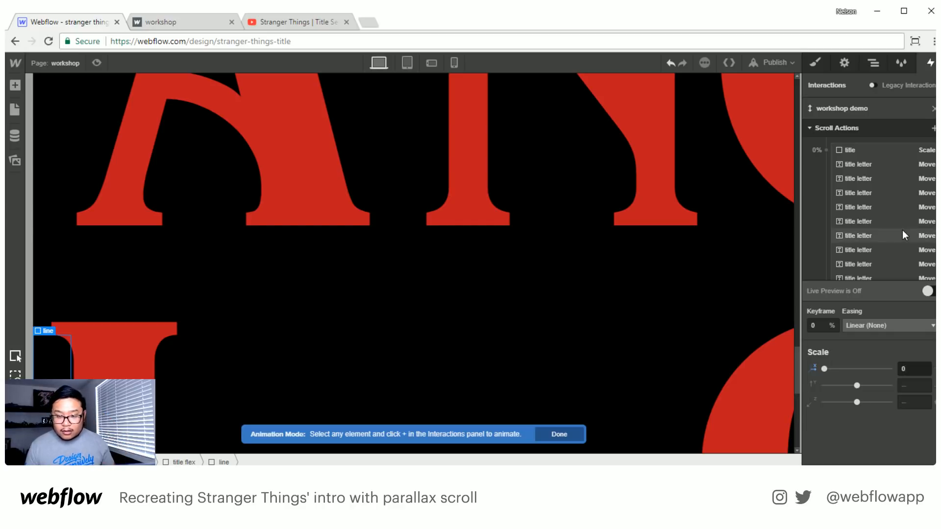
- Add a second Scale action to the short line before THINGS, with an X scale of 1 at the 90% keyframe
{"action": "scroll", "coordinate": [904, 234], "scroll_direction": "down", "scroll_amount": 2}
{"action": "scroll", "coordinate": [903, 231], "scroll_direction": "down", "scroll_amount": 3}
{"action": "scroll", "coordinate": [902, 231], "scroll_direction": "down", "scroll_amount": 5}
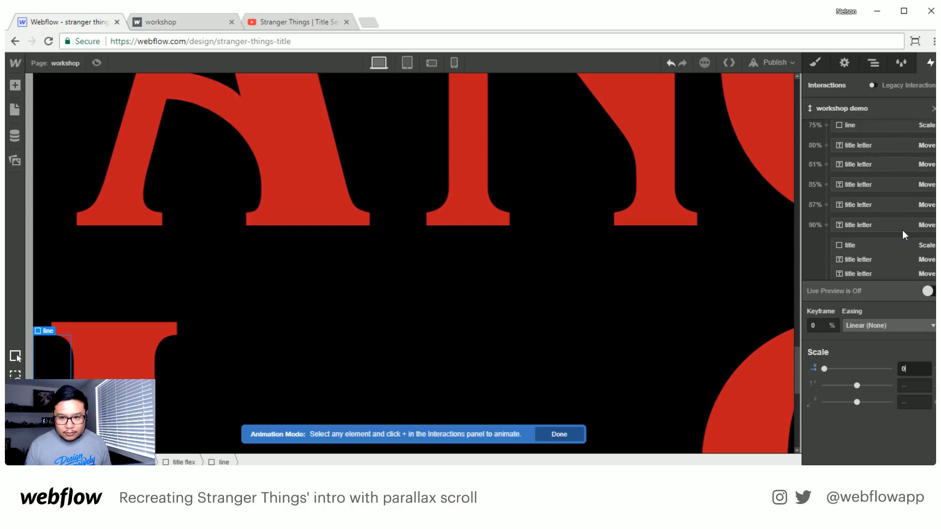
{"action": "scroll", "coordinate": [904, 231], "scroll_direction": "up", "scroll_amount": 6}
{"action": "scroll", "coordinate": [904, 230], "scroll_direction": "up", "scroll_amount": 2}
{"action": "left_click", "coordinate": [933, 128]}
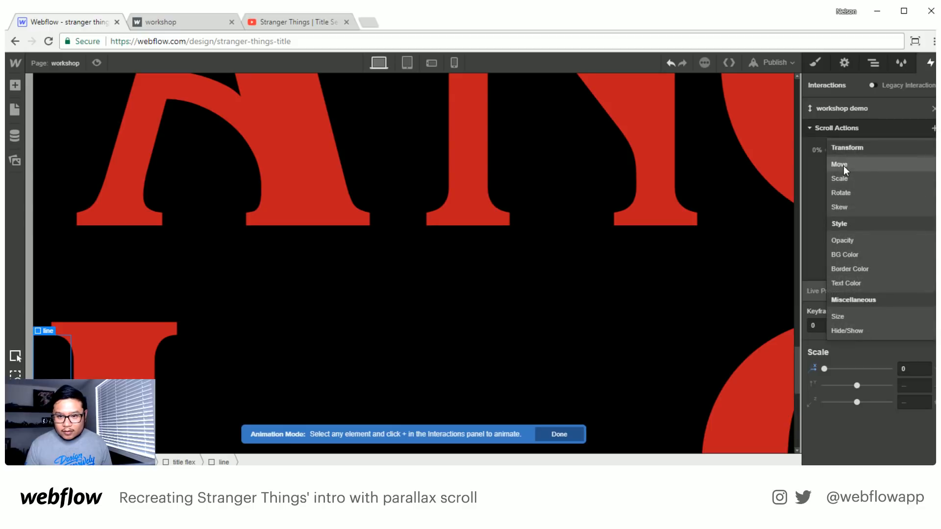
{"action": "left_click", "coordinate": [841, 179]}
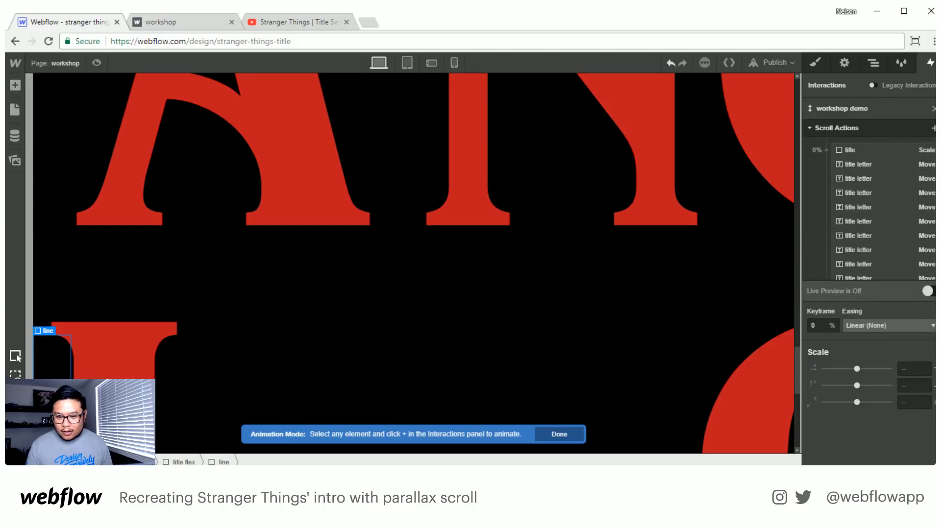
{"action": "left_click", "coordinate": [916, 367]}
{"action": "type", "text": "1"}
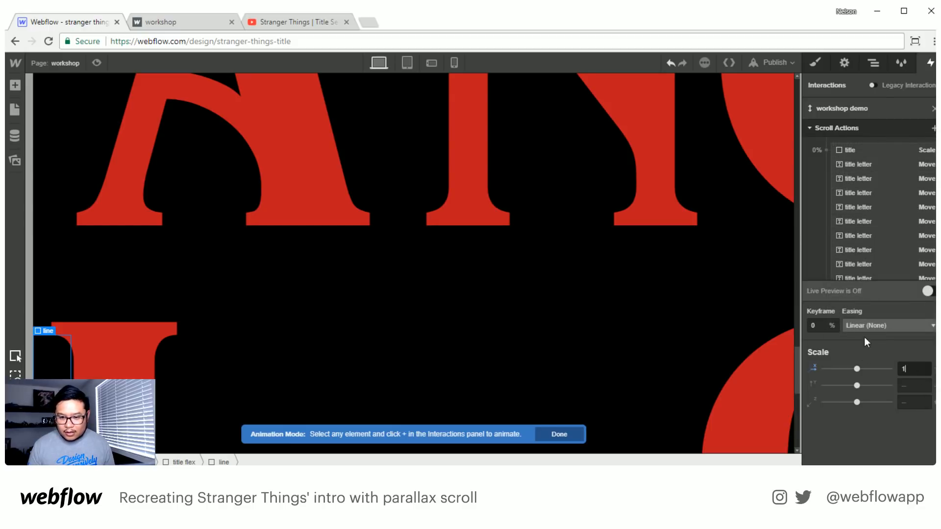
{"action": "left_click", "coordinate": [824, 327]}
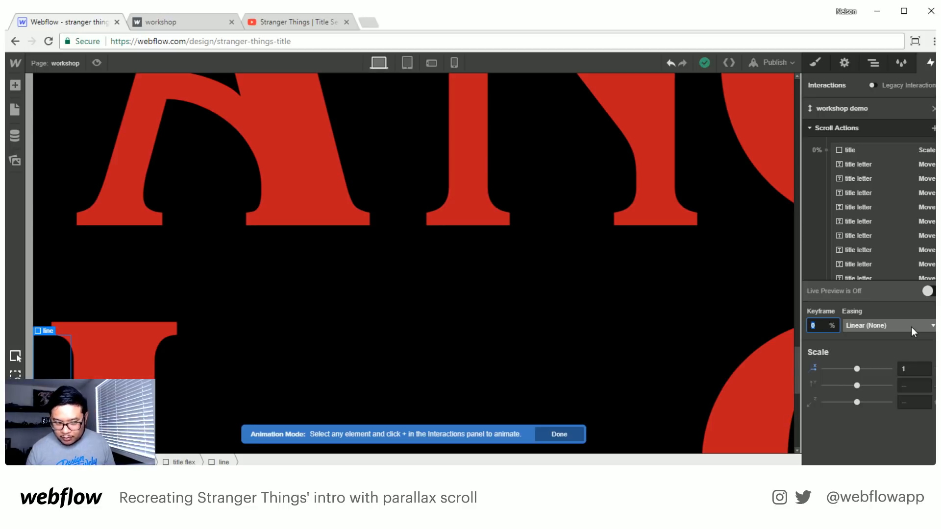
{"action": "type", "text": "90"}
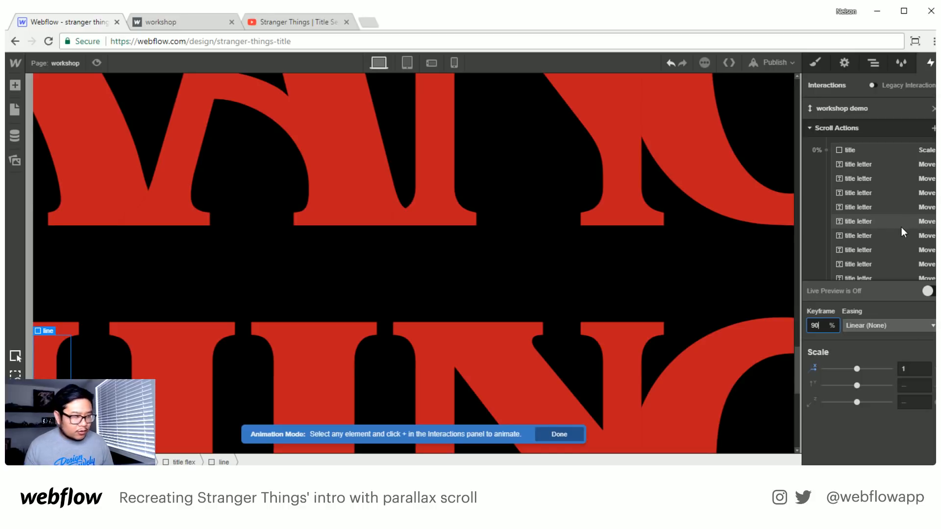
- Add another Scale action to the short line before THINGS, with an X scale of 0 at the 86% keyframe
{"action": "scroll", "coordinate": [901, 222], "scroll_direction": "down", "scroll_amount": 3}
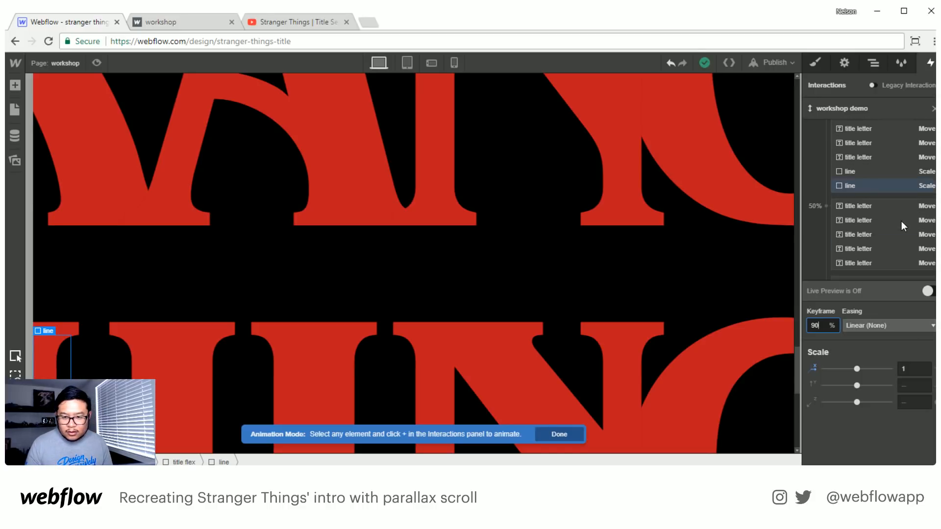
{"action": "scroll", "coordinate": [901, 221], "scroll_direction": "up", "scroll_amount": 3}
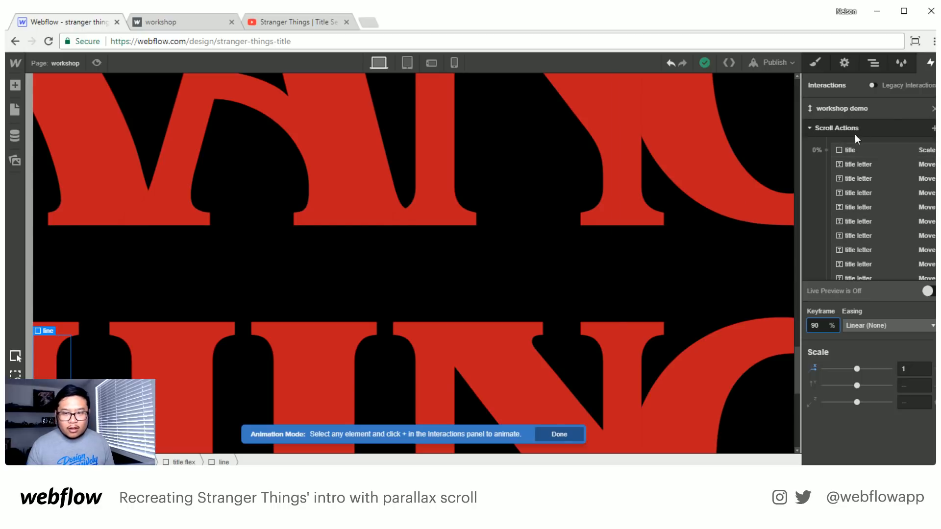
{"action": "left_click", "coordinate": [933, 128]}
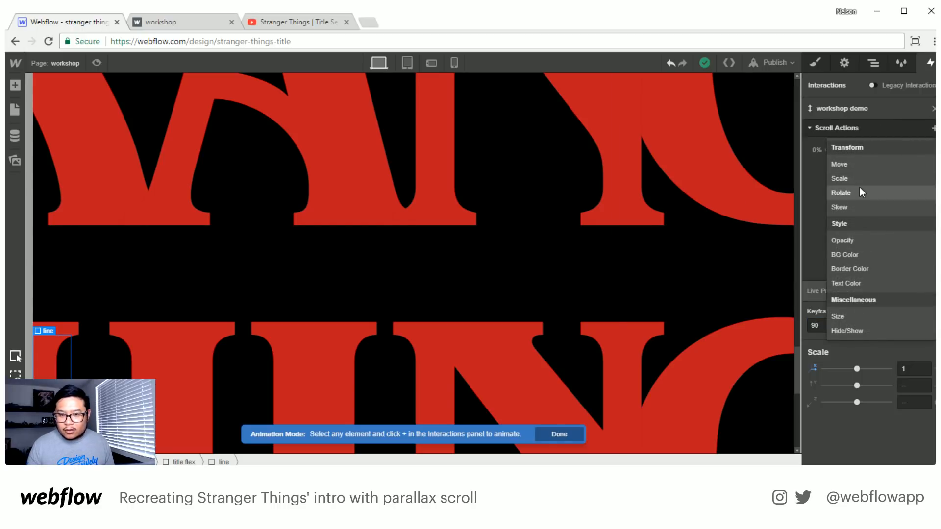
{"action": "left_click", "coordinate": [855, 179]}
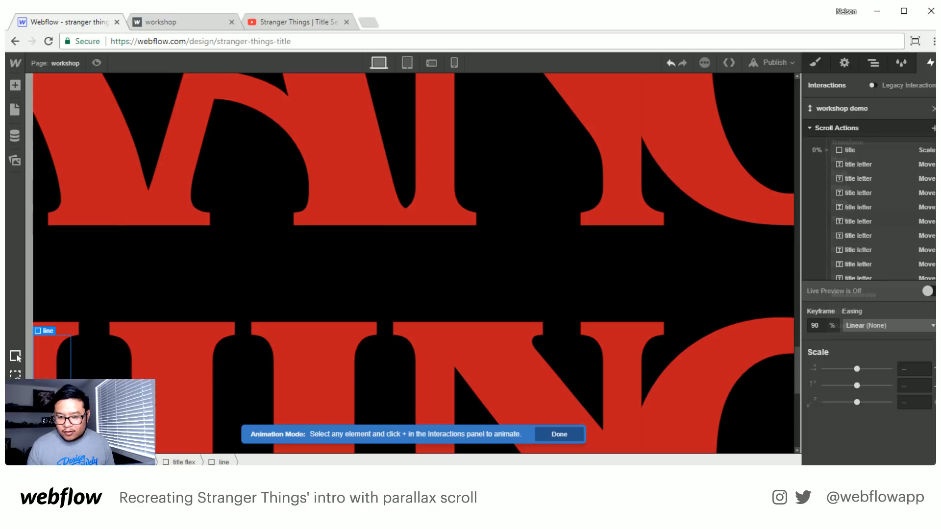
{"action": "left_click", "coordinate": [917, 367]}
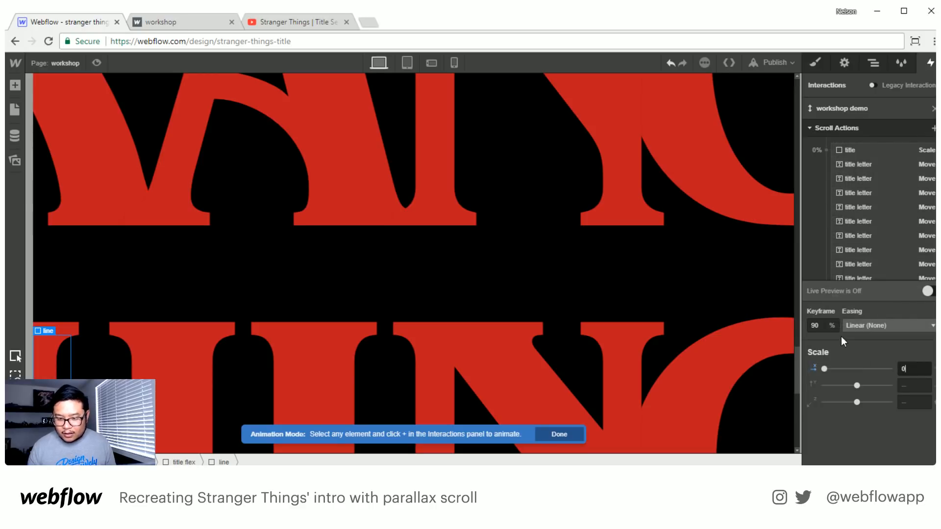
{"action": "left_click", "coordinate": [825, 327]}
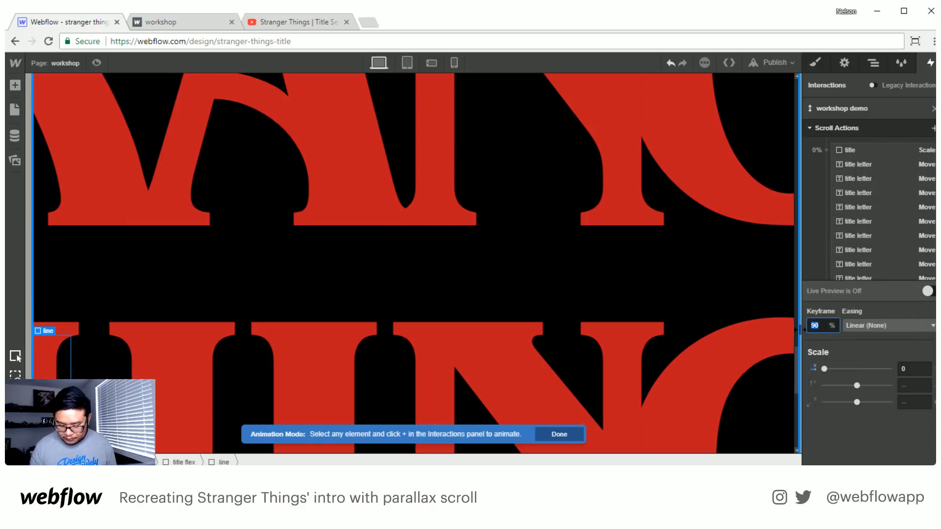
{"action": "type", "text": "8"}
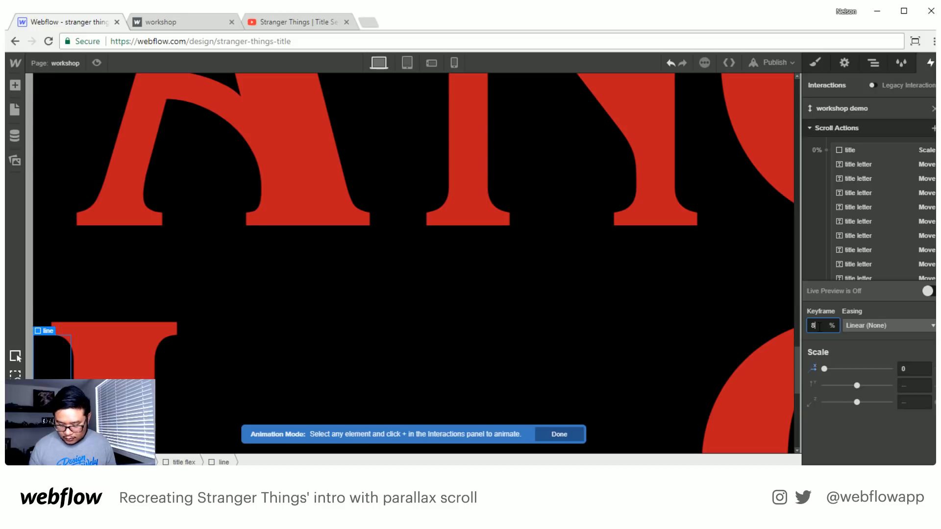
{"action": "type", "text": "6"}
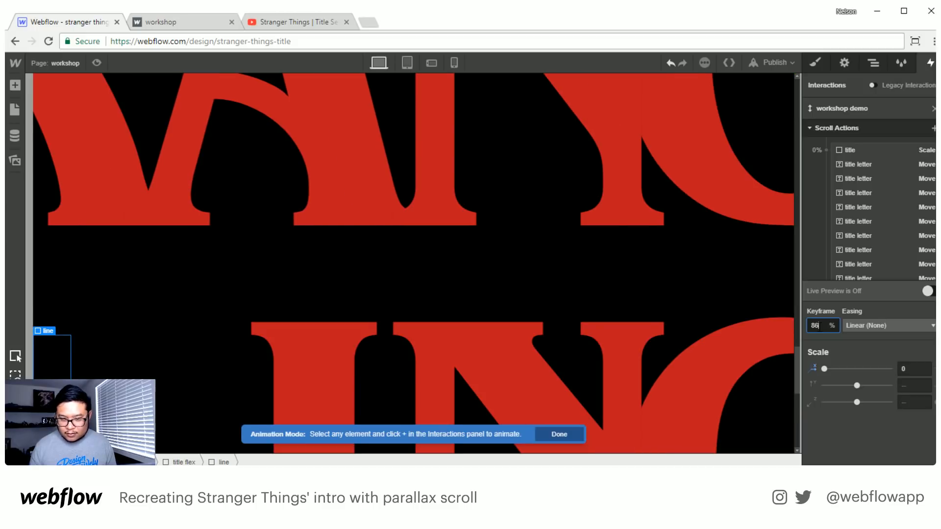
- Preview the scroll animation live to check how the short line before THINGS grows as the title shrinks
{"action": "left_click", "coordinate": [927, 292]}
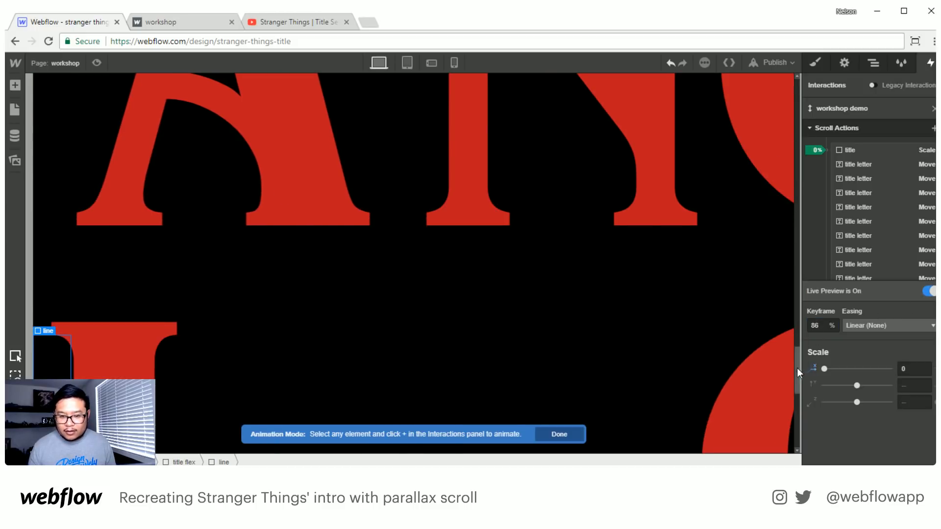
{"action": "mouse_move", "coordinate": [797, 369]}
{"action": "left_mouse_down"}
{"action": "mouse_move", "coordinate": [779, 151]}
{"action": "mouse_move", "coordinate": [792, 82]}
{"action": "mouse_move", "coordinate": [806, 422]}
{"action": "left_mouse_up"}
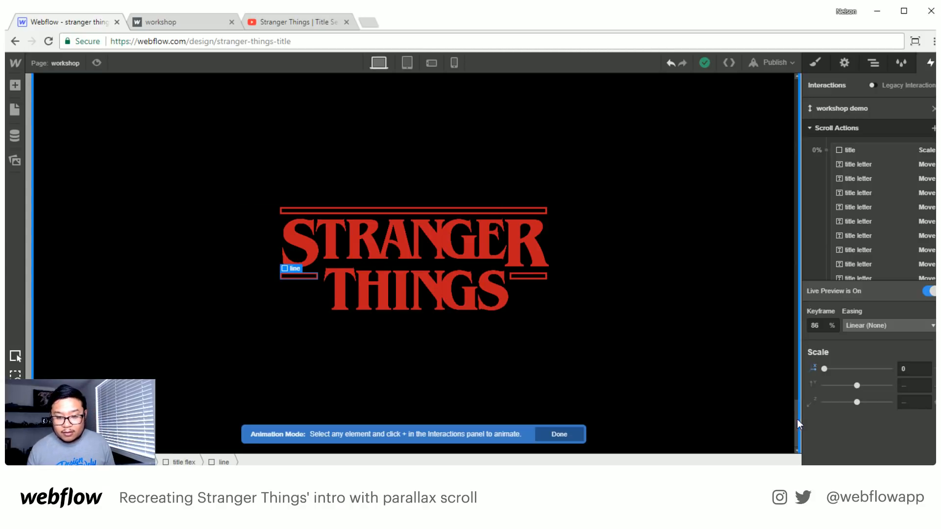
{"action": "mouse_move", "coordinate": [796, 419]}
{"action": "left_mouse_down"}
{"action": "mouse_move", "coordinate": [796, 353]}
{"action": "mouse_move", "coordinate": [808, 416]}
{"action": "mouse_move", "coordinate": [810, 379]}
{"action": "mouse_move", "coordinate": [809, 424]}
{"action": "left_mouse_up"}
- Move the top line's final Scale action from the end of the timeline to the 88% keyframe and preview the scroll live
{"action": "scroll", "coordinate": [912, 234], "scroll_direction": "down", "scroll_amount": 5}
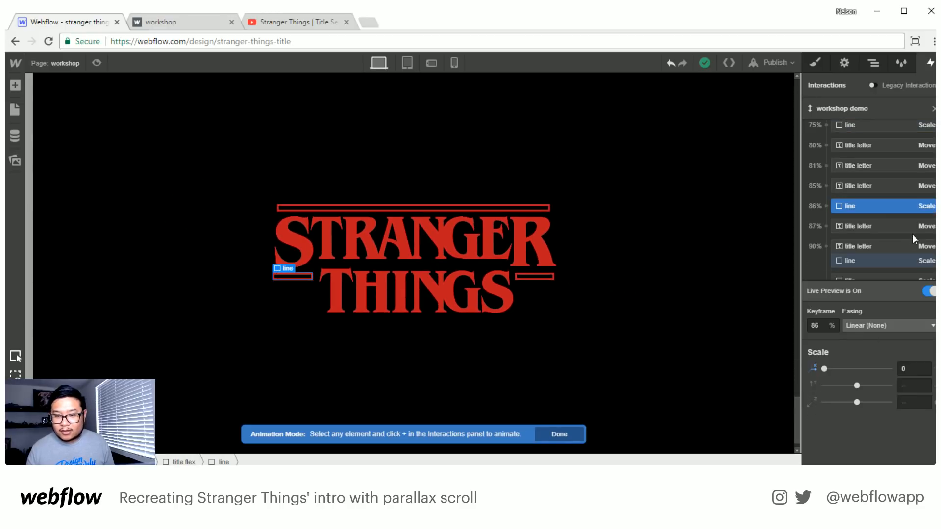
{"action": "scroll", "coordinate": [913, 234], "scroll_direction": "down", "scroll_amount": 3}
{"action": "left_click", "coordinate": [866, 265]}
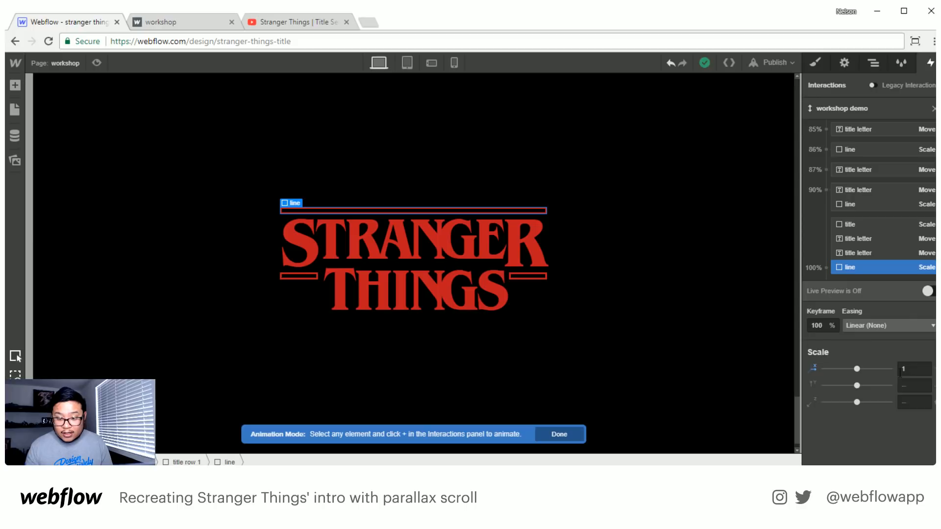
{"action": "left_click_drag", "start_coordinate": [825, 325], "coordinate": [797, 323]}
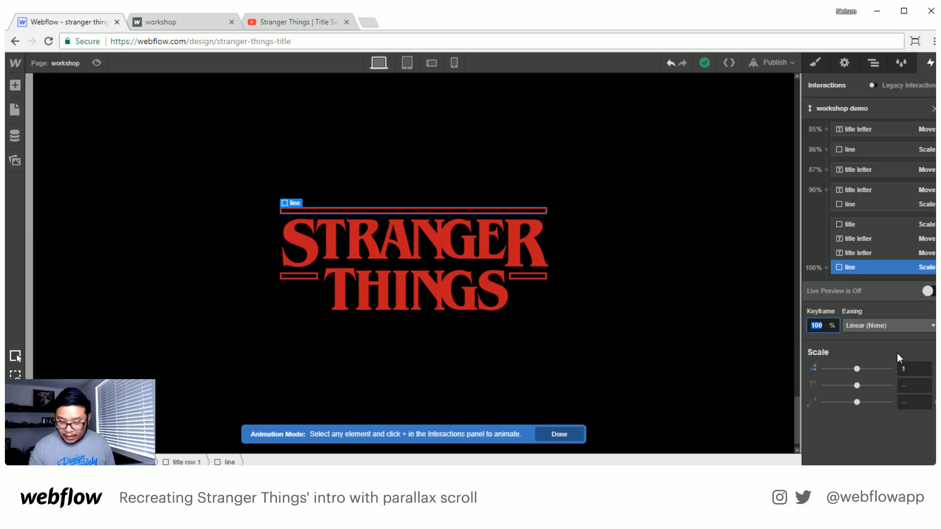
{"action": "type", "text": "88"}
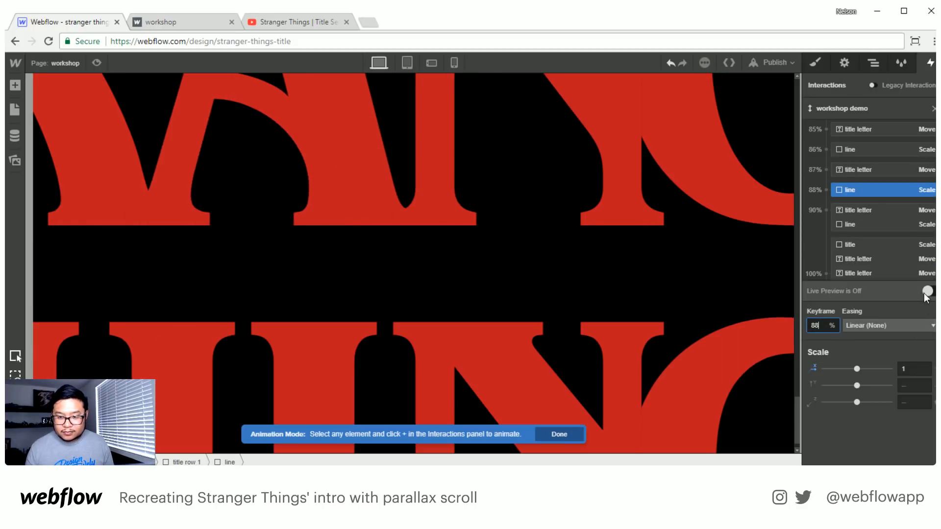
{"action": "left_click", "coordinate": [926, 292]}
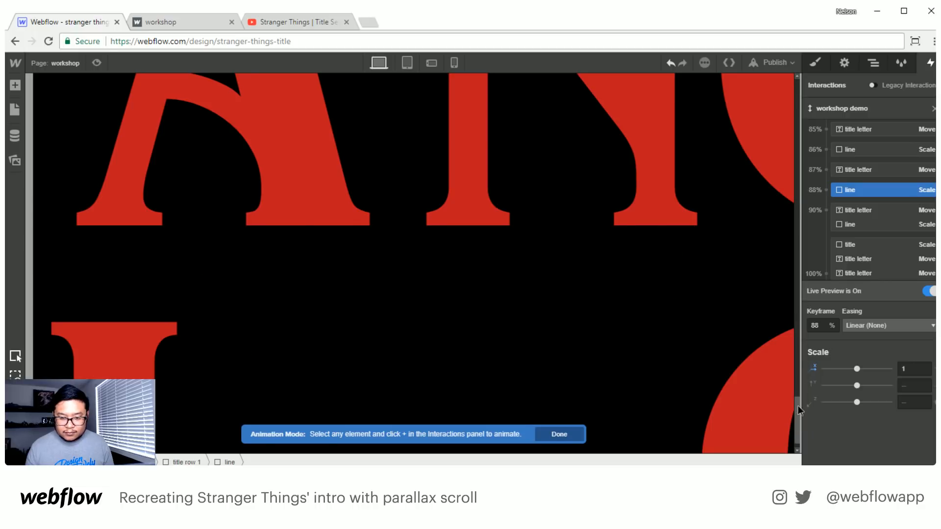
{"action": "mouse_move", "coordinate": [798, 410]}
{"action": "left_mouse_down"}
{"action": "mouse_move", "coordinate": [790, 314]}
{"action": "mouse_move", "coordinate": [800, 400]}
{"action": "mouse_move", "coordinate": [788, 346]}
{"action": "mouse_move", "coordinate": [789, 371]}
{"action": "left_mouse_up"}
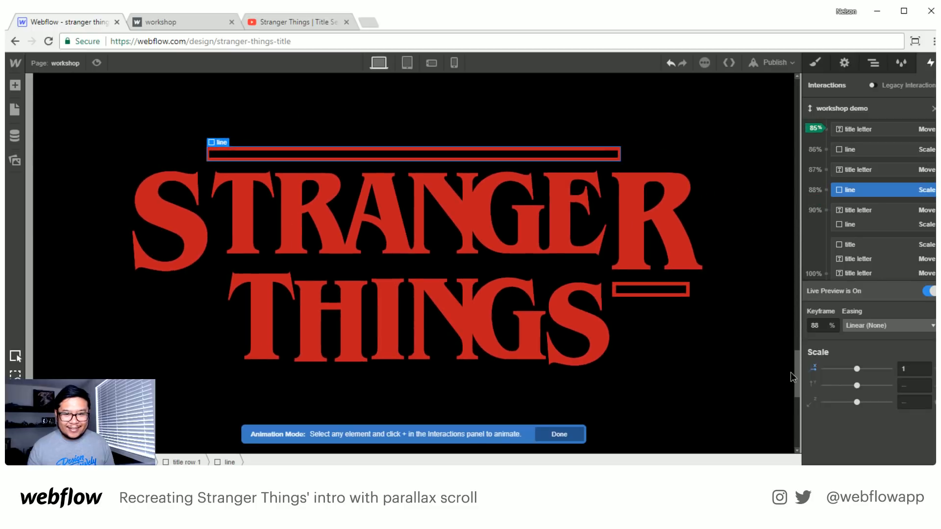
- Set the keyframe of the top line's final Scale action to 89%
{"action": "left_click", "coordinate": [874, 186]}
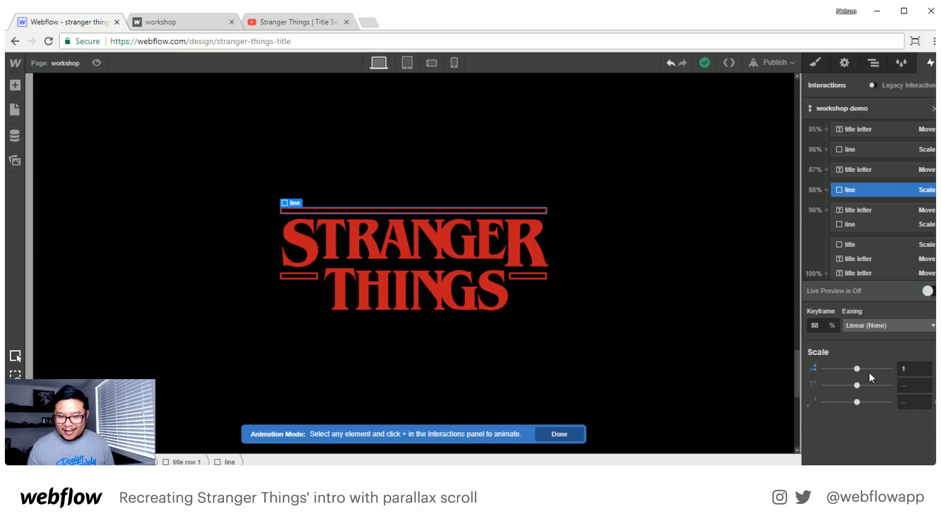
{"action": "left_click", "coordinate": [827, 330]}
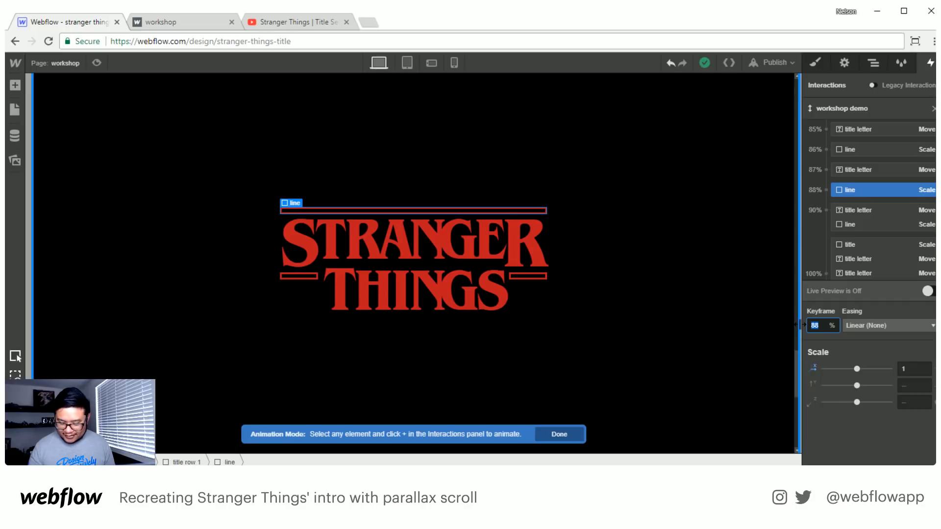
{"action": "type", "text": "8"}
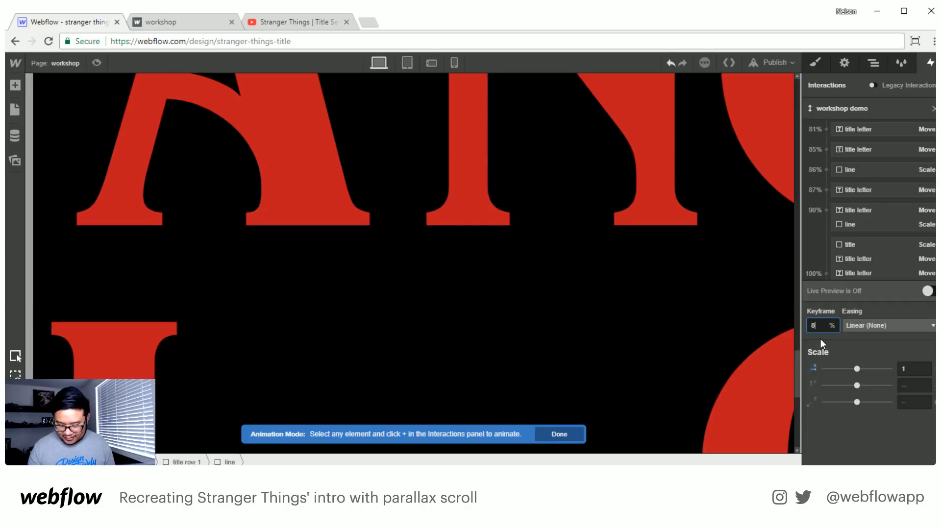
{"action": "type", "text": "9"}
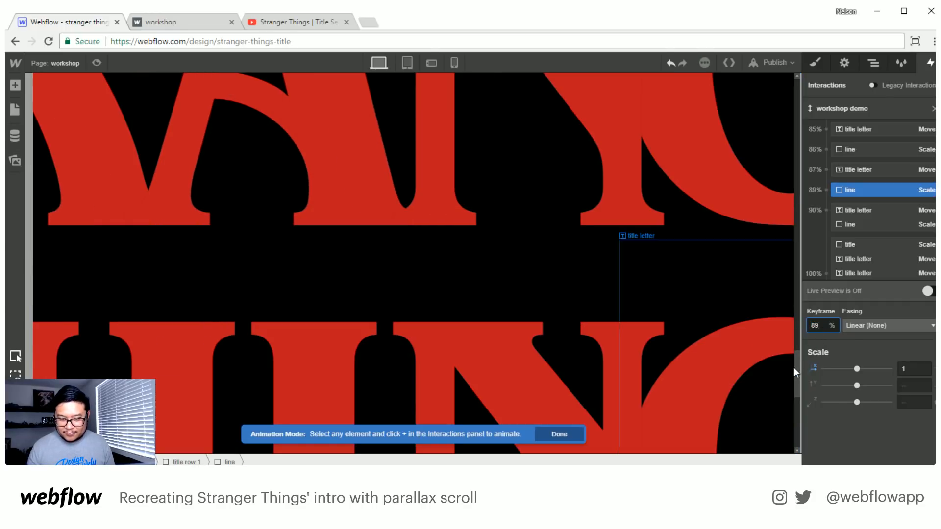
- Preview the scroll animation live again to check the top line's timing against the short line before THINGS
{"action": "left_click", "coordinate": [927, 292]}
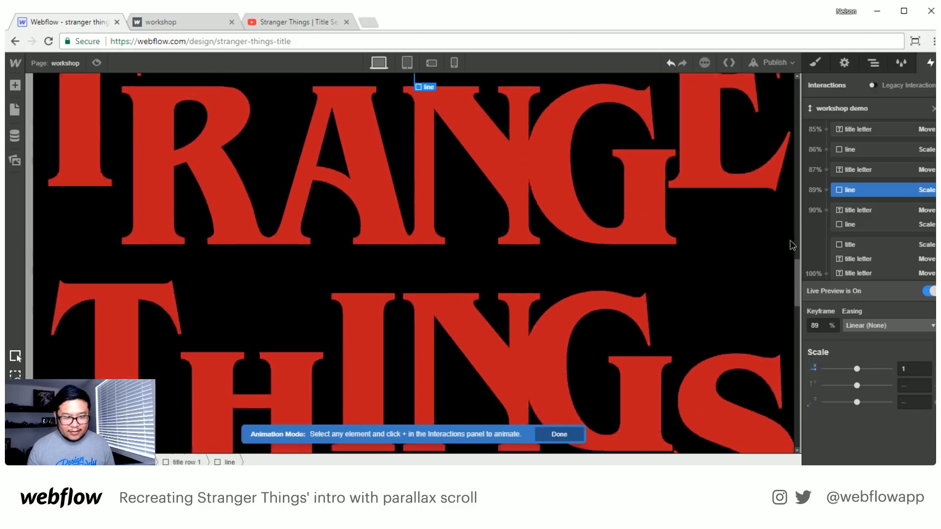
{"action": "scroll", "coordinate": [785, 291], "scroll_direction": "down", "scroll_amount": 5}
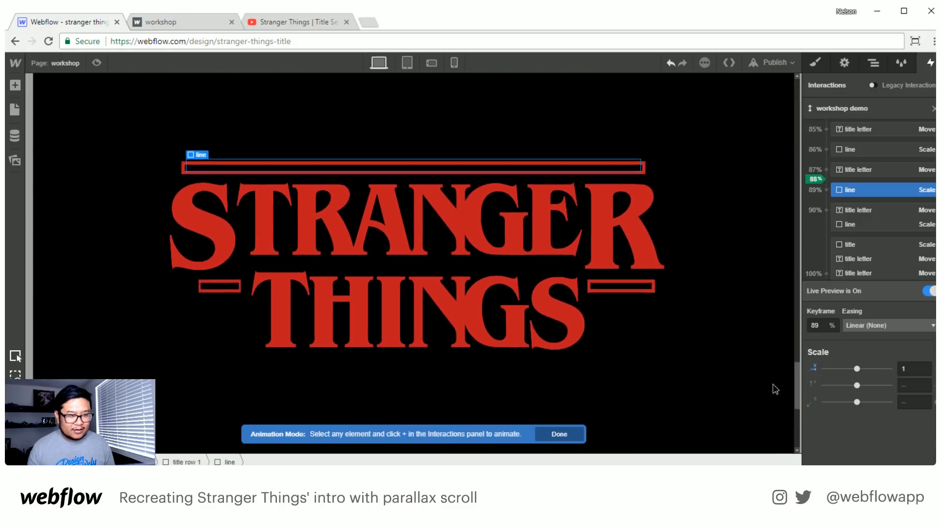
{"action": "scroll", "coordinate": [775, 397], "scroll_direction": "down", "scroll_amount": 1}
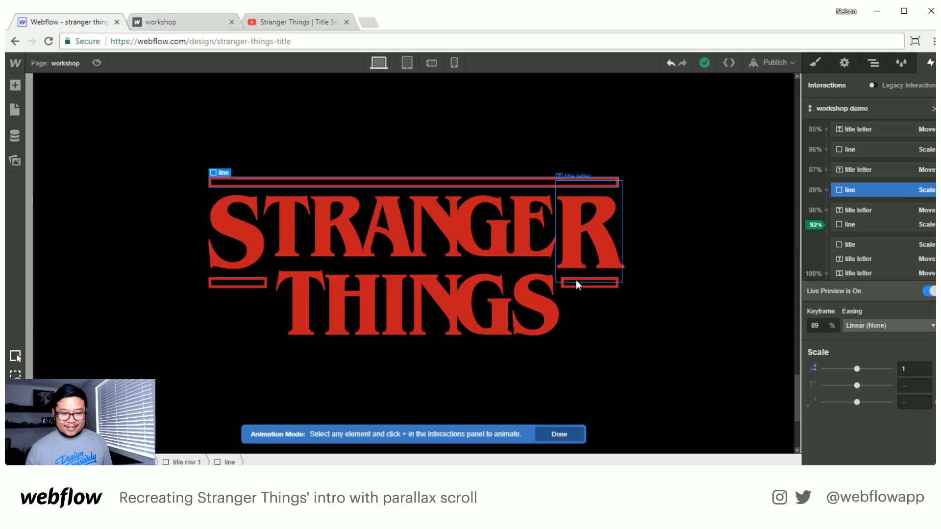
{"action": "scroll", "coordinate": [850, 258], "scroll_direction": "down", "scroll_amount": 1}
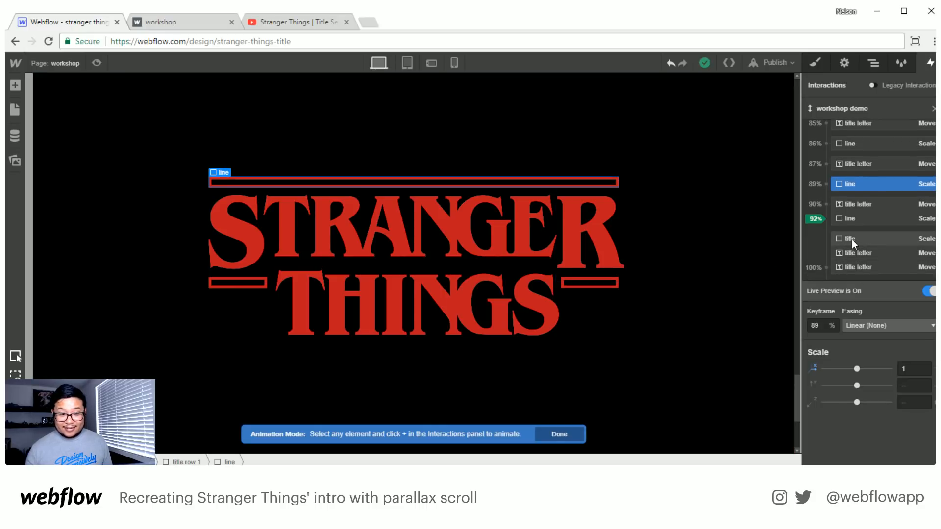
- Add a Scale action to the short line after THINGS, with an X scale of 0 at the 0% keyframe
{"action": "left_click", "coordinate": [525, 287]}
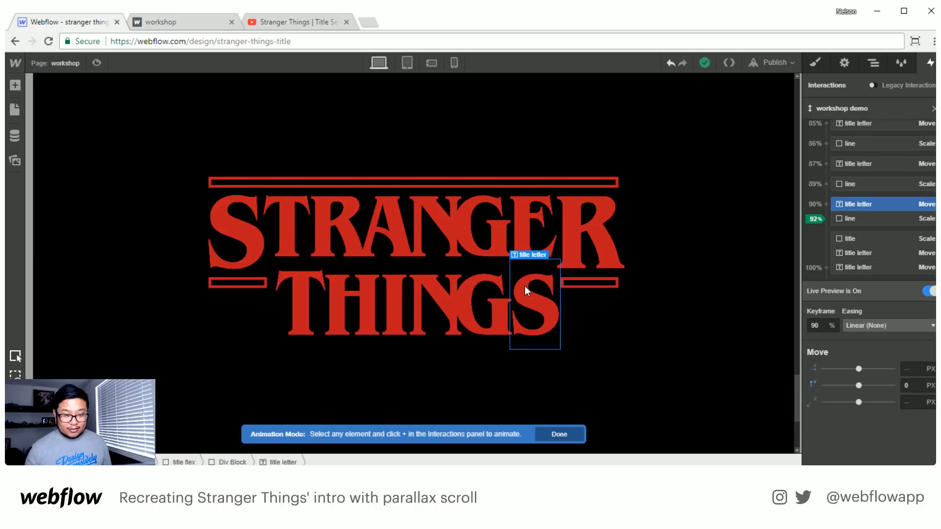
{"action": "left_click", "coordinate": [524, 286]}
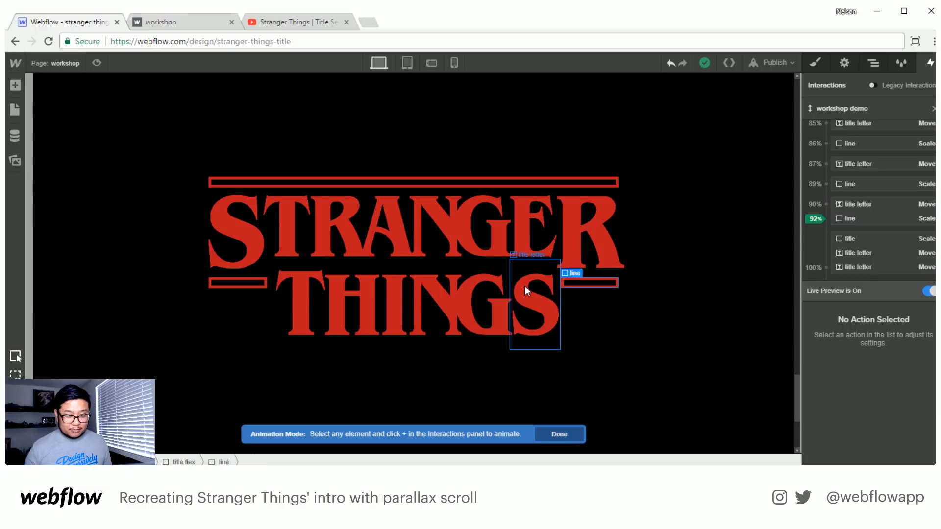
{"action": "left_click", "coordinate": [565, 282]}
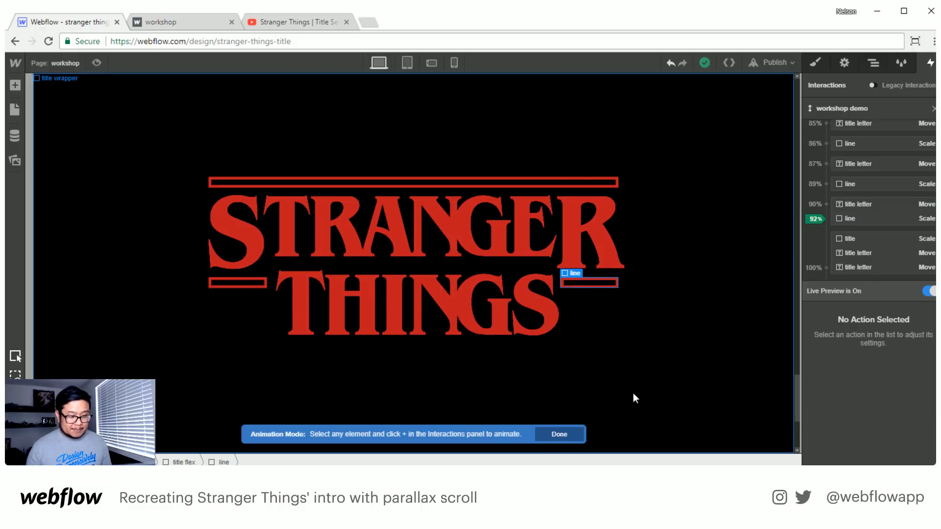
{"action": "scroll", "coordinate": [882, 205], "scroll_direction": "up", "scroll_amount": 5}
{"action": "scroll", "coordinate": [908, 221], "scroll_direction": "up", "scroll_amount": 3}
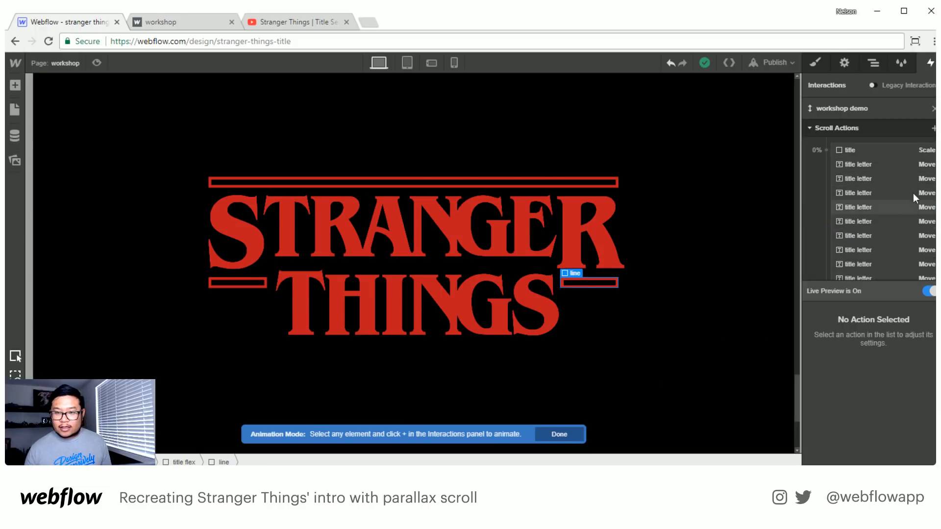
{"action": "left_click", "coordinate": [933, 128]}
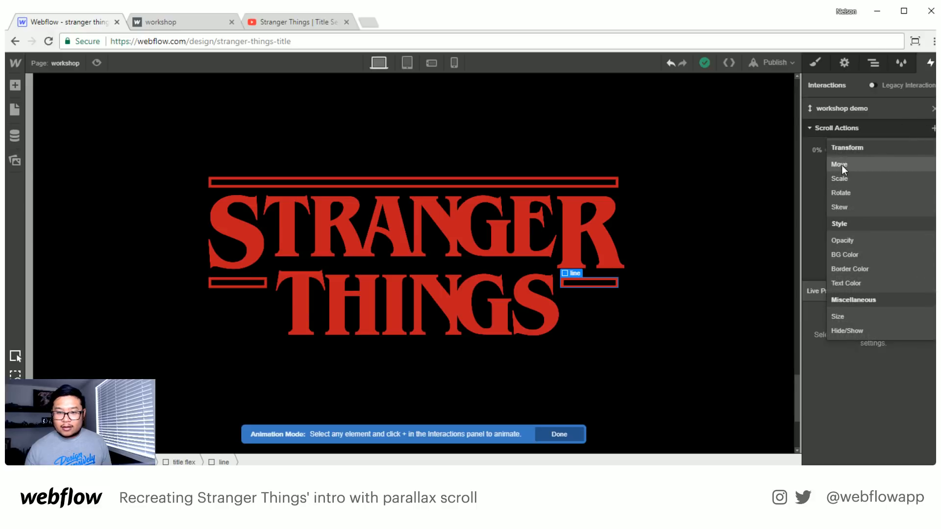
{"action": "left_click", "coordinate": [840, 179]}
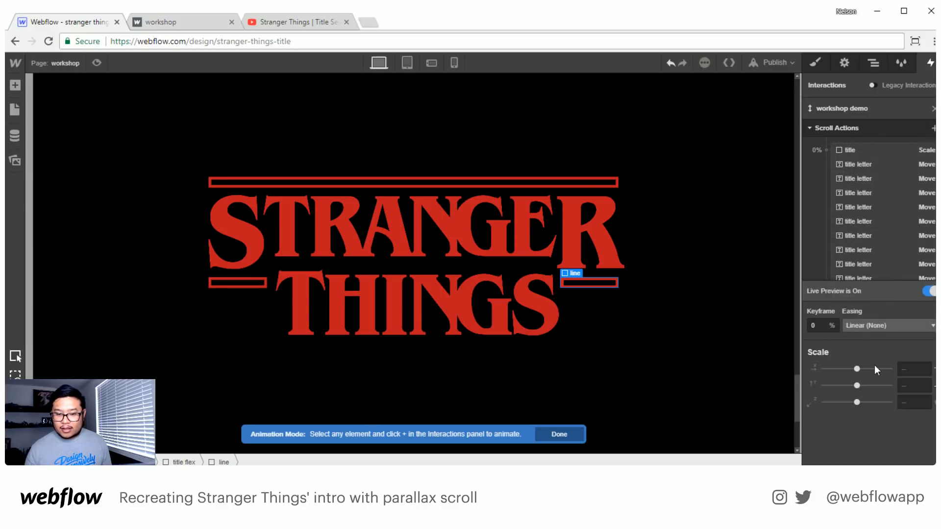
{"action": "left_click", "coordinate": [904, 368]}
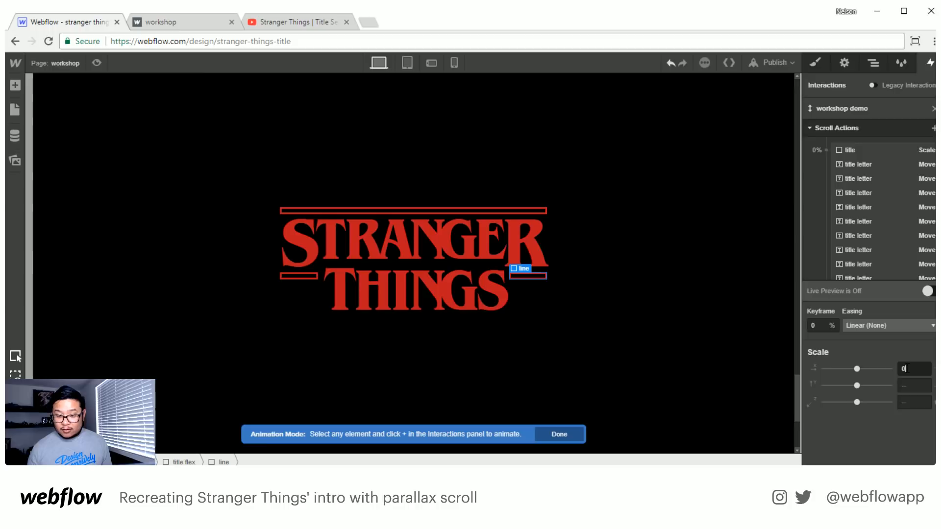
{"action": "type", "text": "0"}
{"action": "key", "text": "Return"}
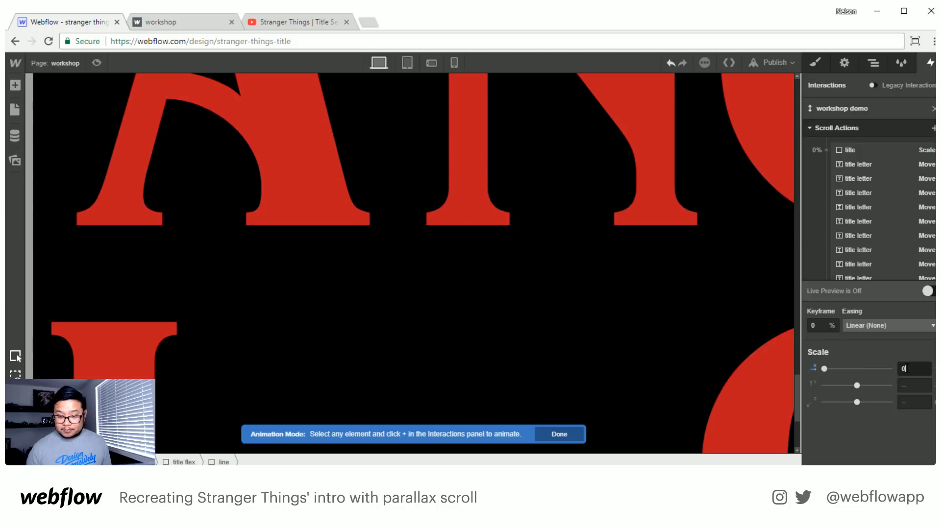
- Add a Scale action with an X scale of 0 at the 86% keyframe to the short line after THINGS
{"action": "left_click", "coordinate": [933, 128]}
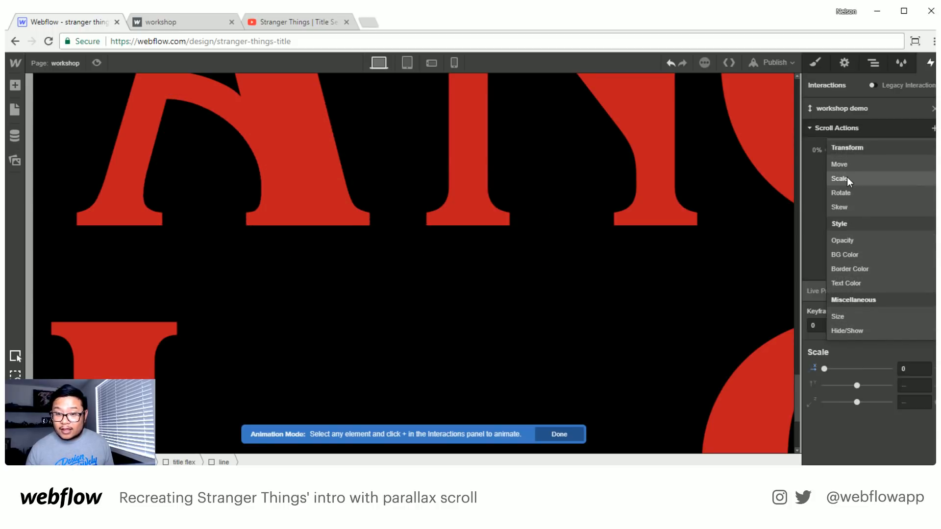
{"action": "left_click", "coordinate": [847, 178]}
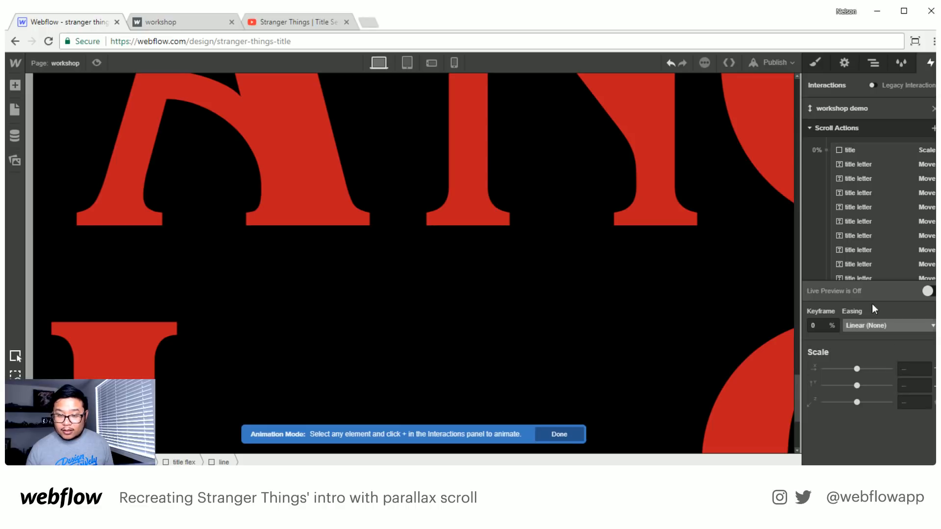
{"action": "scroll", "coordinate": [833, 247], "scroll_direction": "down", "scroll_amount": 3}
{"action": "scroll", "coordinate": [833, 245], "scroll_direction": "down", "scroll_amount": 5}
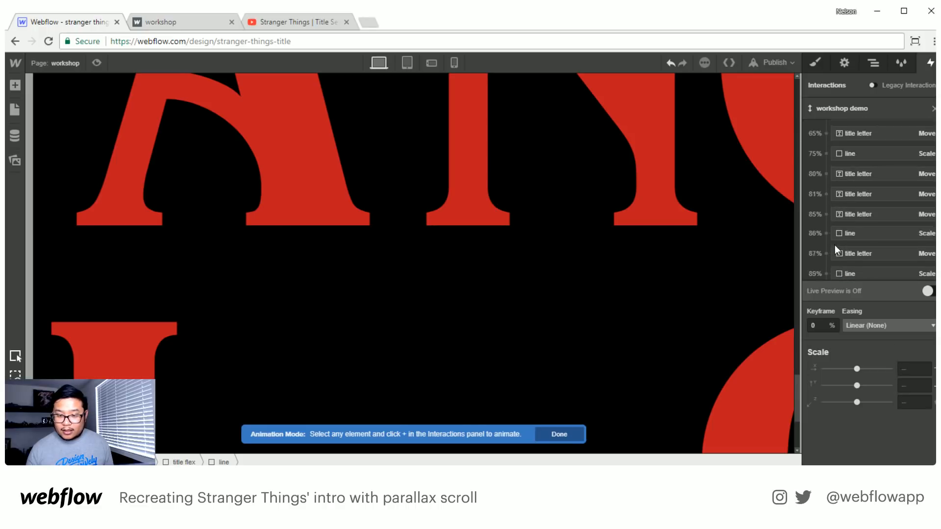
{"action": "scroll", "coordinate": [883, 245], "scroll_direction": "up", "scroll_amount": 1}
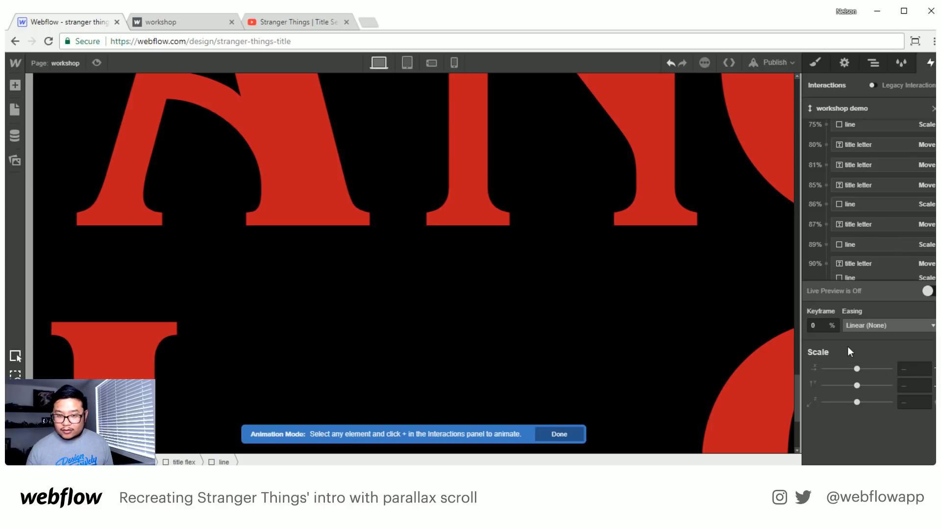
{"action": "left_click", "coordinate": [808, 325]}
{"action": "type", "text": "86"}
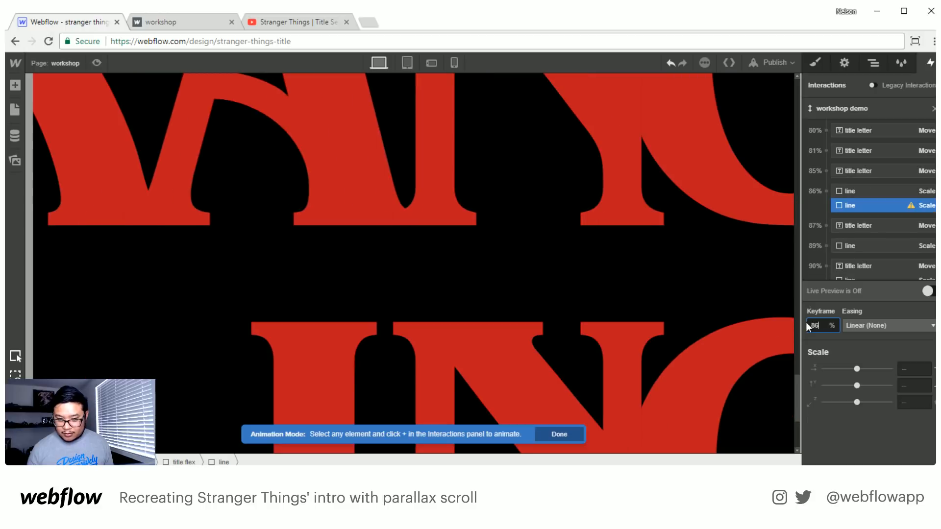
{"action": "left_click", "coordinate": [915, 370]}
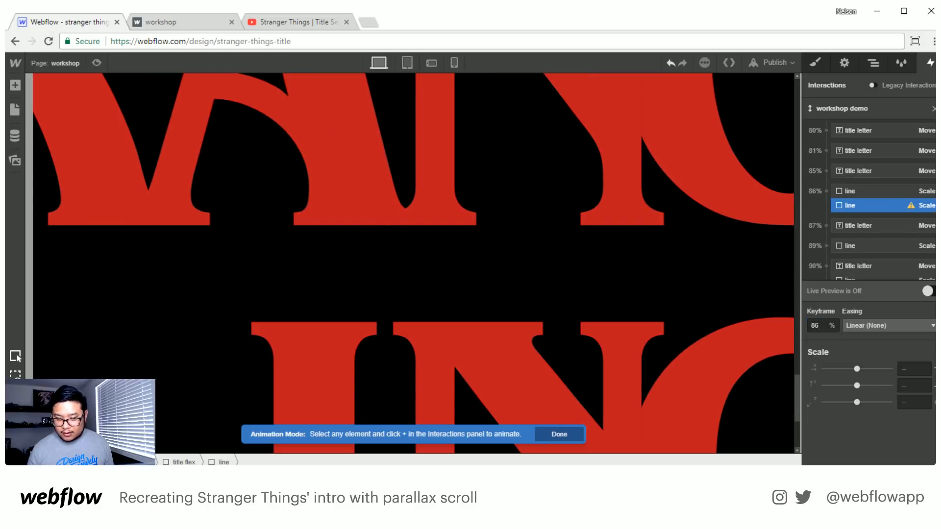
{"action": "left_click", "coordinate": [912, 368]}
{"action": "key", "text": "Return"}
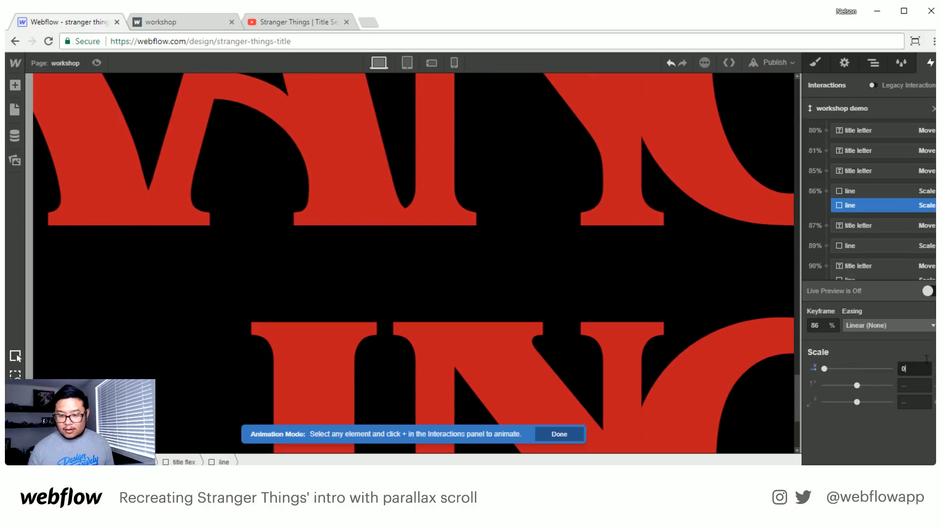
- Add a final Scale action with an X scale of 1 at the 90% keyframe to the short line after THINGS
{"action": "scroll", "coordinate": [901, 184], "scroll_direction": "up", "scroll_amount": 10}
{"action": "left_click", "coordinate": [933, 128]}
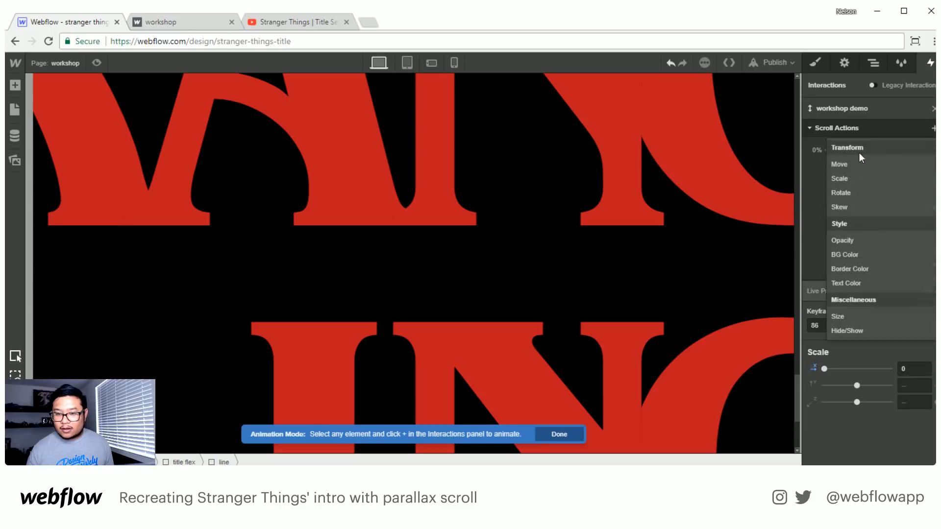
{"action": "left_click", "coordinate": [847, 179]}
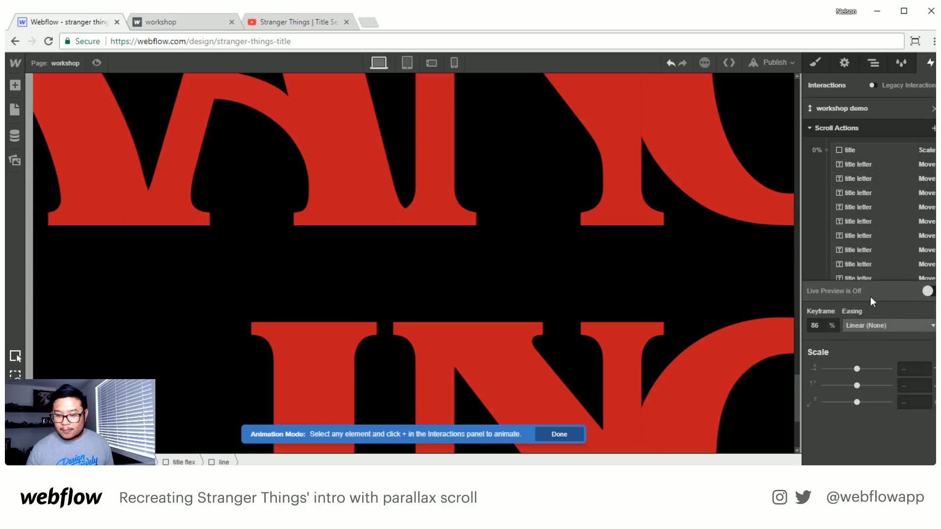
{"action": "scroll", "coordinate": [839, 264], "scroll_direction": "down", "scroll_amount": 3}
{"action": "left_click", "coordinate": [819, 325]}
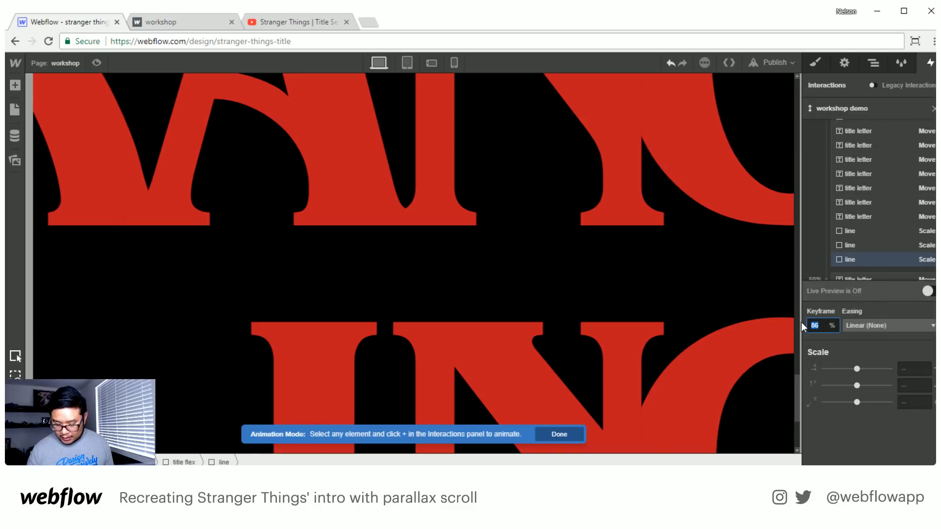
{"action": "type", "text": "90"}
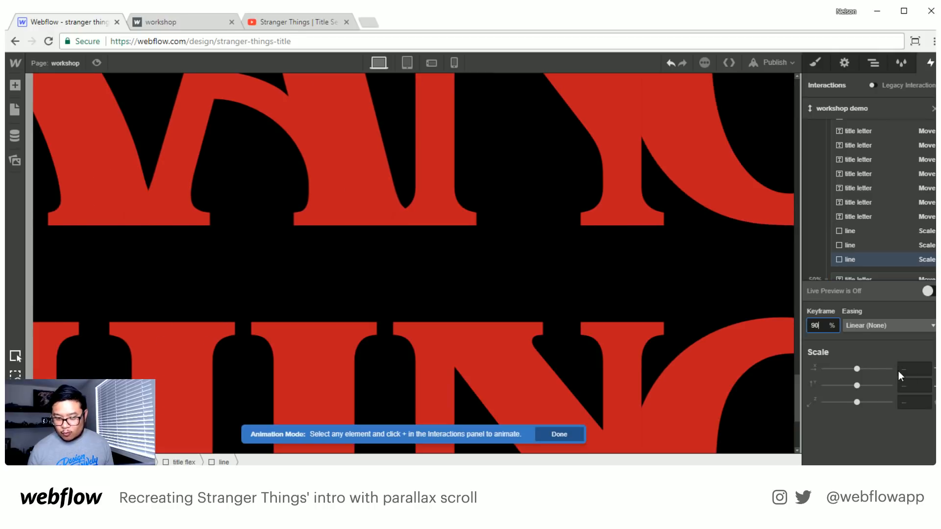
{"action": "key", "text": "Return"}
{"action": "left_click", "coordinate": [912, 367]}
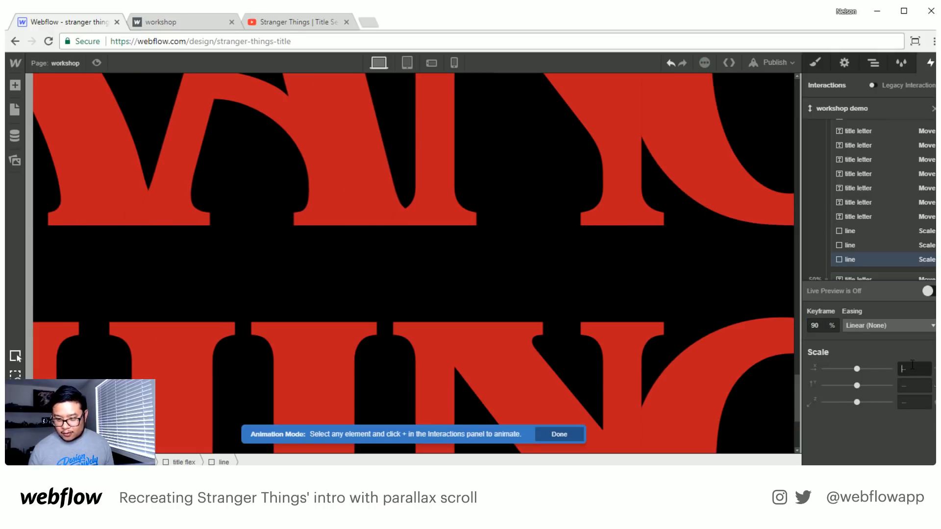
{"action": "key", "text": "Return"}
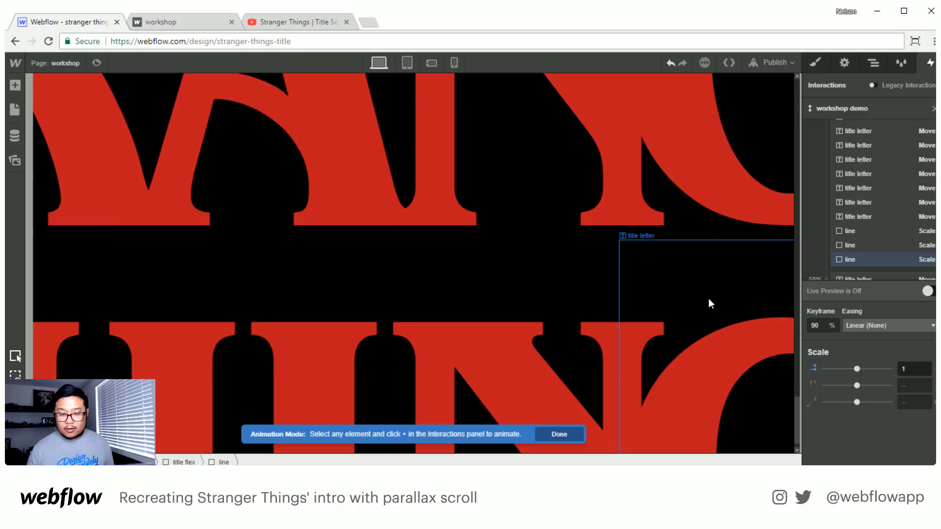
- Preview the scroll animation live to check all three lines, and finish editing the workshop demo animation
{"action": "left_click", "coordinate": [926, 290]}
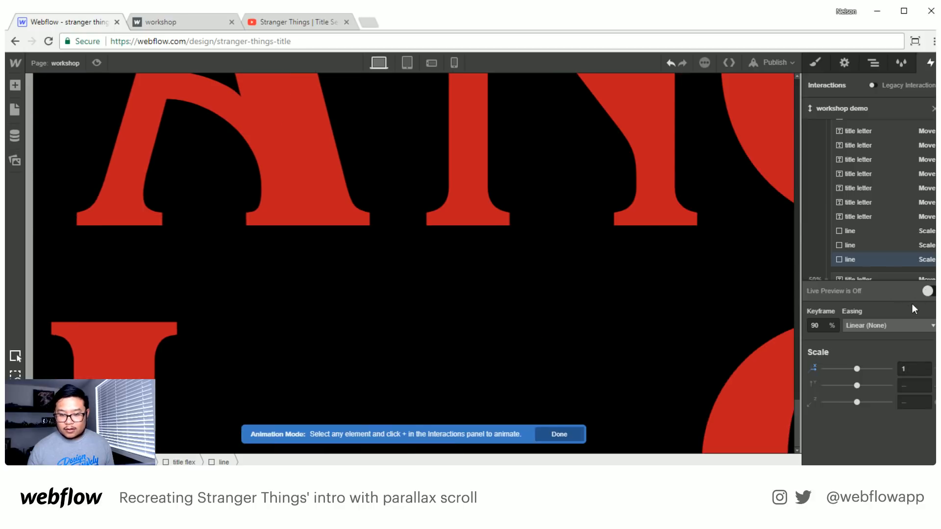
{"action": "mouse_move", "coordinate": [795, 413]}
{"action": "left_mouse_down"}
{"action": "mouse_move", "coordinate": [796, 93]}
{"action": "mouse_move", "coordinate": [806, 425]}
{"action": "left_mouse_up"}
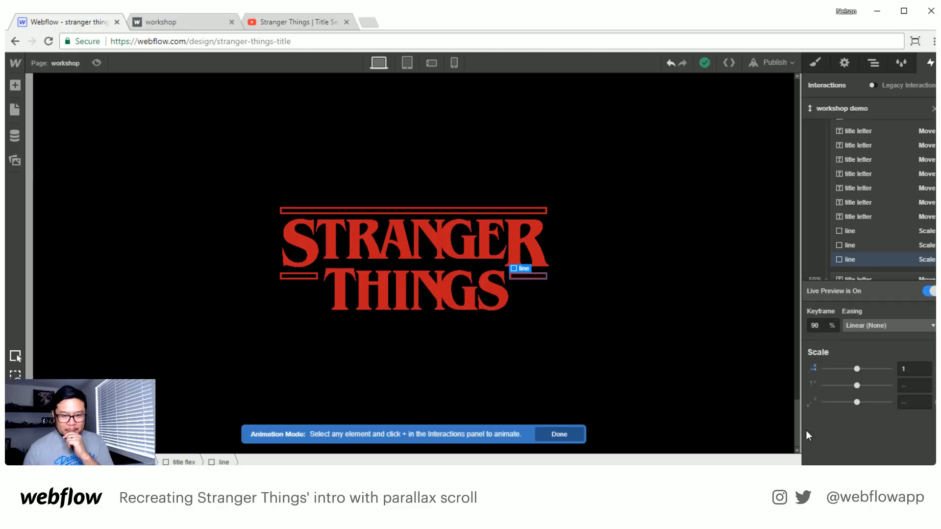
{"action": "left_click", "coordinate": [559, 435]}
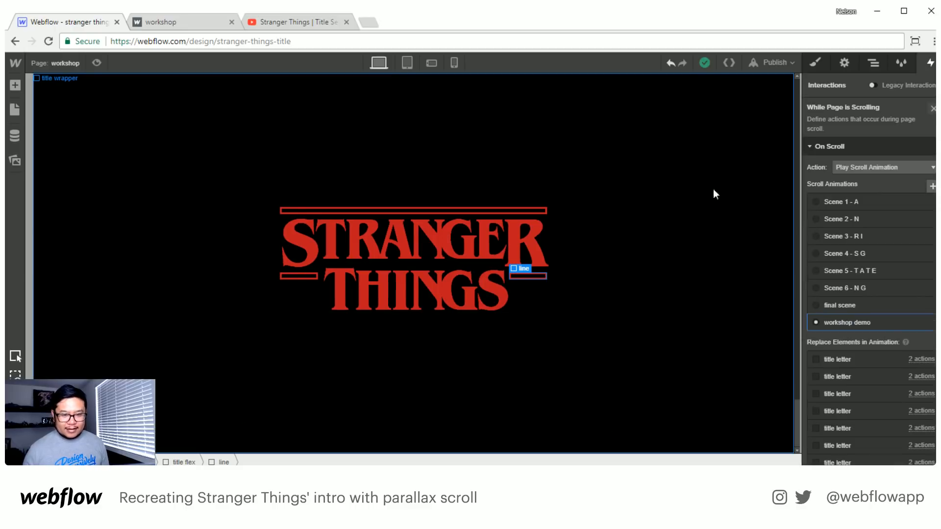
- Publish the site to its webflow.io subdomain and reload the published workshop page
{"action": "left_click", "coordinate": [774, 62]}
{"action": "left_click", "coordinate": [657, 176]}
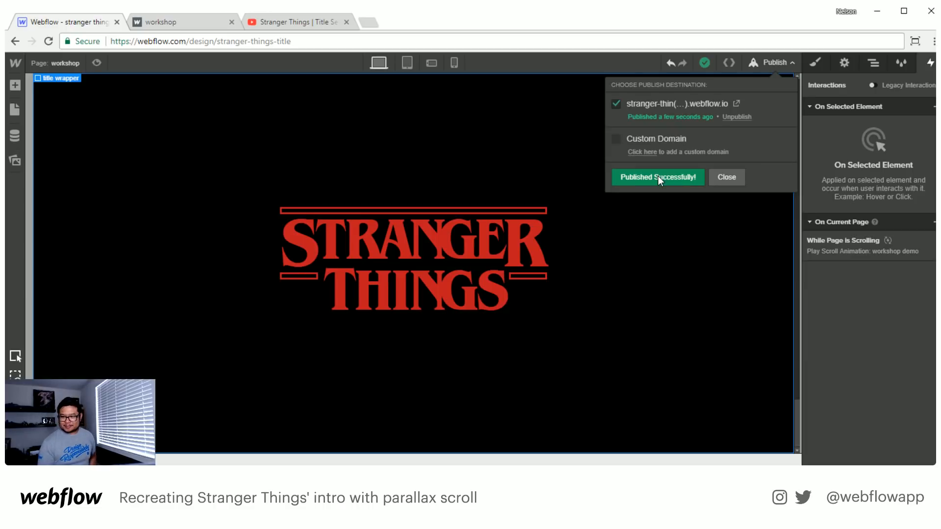
{"action": "left_click", "coordinate": [168, 22]}
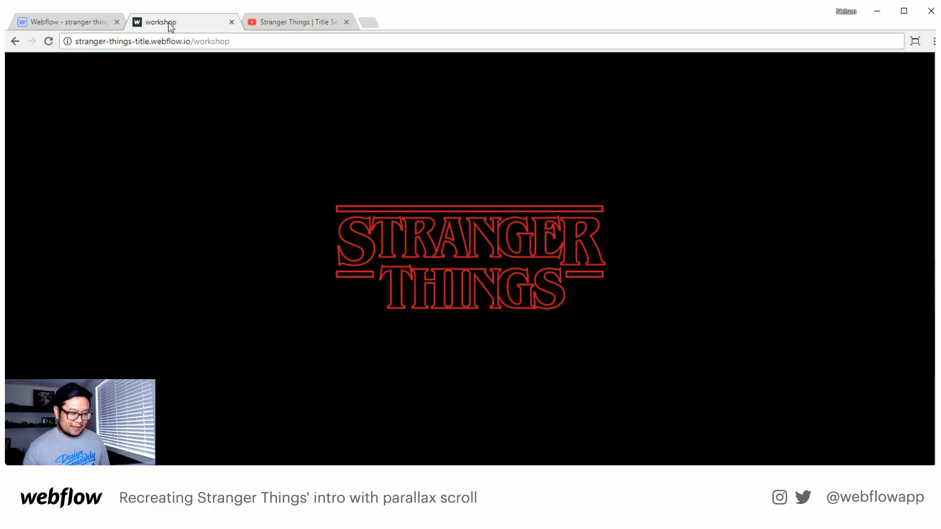
{"action": "key", "text": "ctrl+r"}
- Scroll through the published workshop page to check how the letters and the three lines animate into the title
{"action": "scroll", "coordinate": [438, 123], "scroll_direction": "down", "scroll_amount": 3}
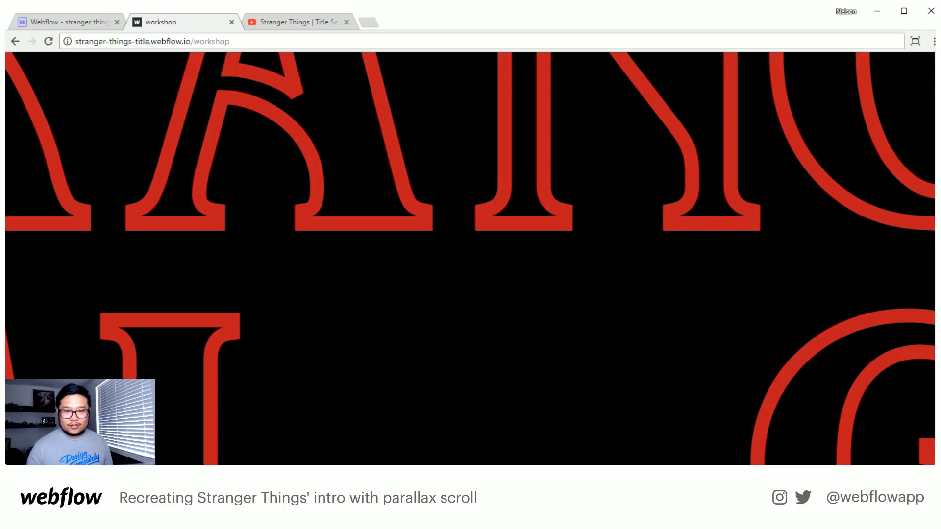
{"action": "scroll", "coordinate": [469, 258], "scroll_direction": "down", "scroll_amount": 4}
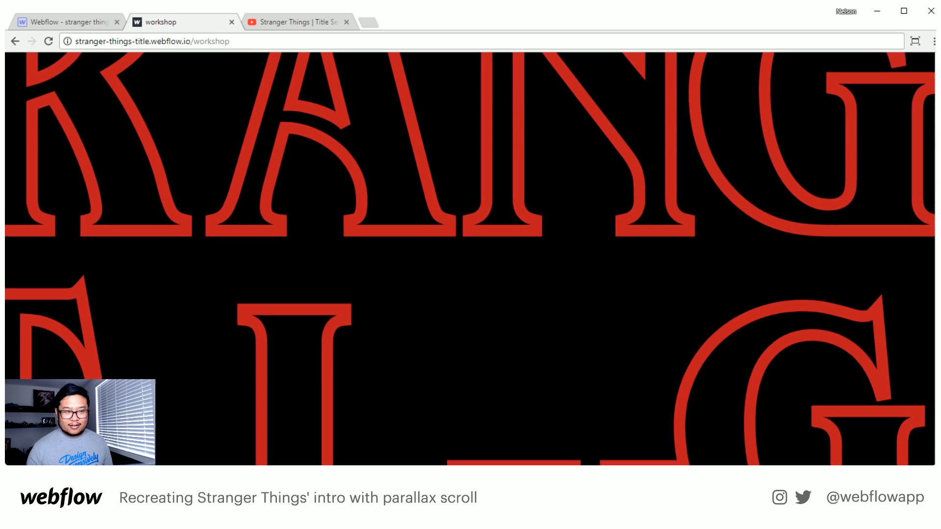
{"action": "scroll", "coordinate": [470, 258], "scroll_direction": "down", "scroll_amount": 5}
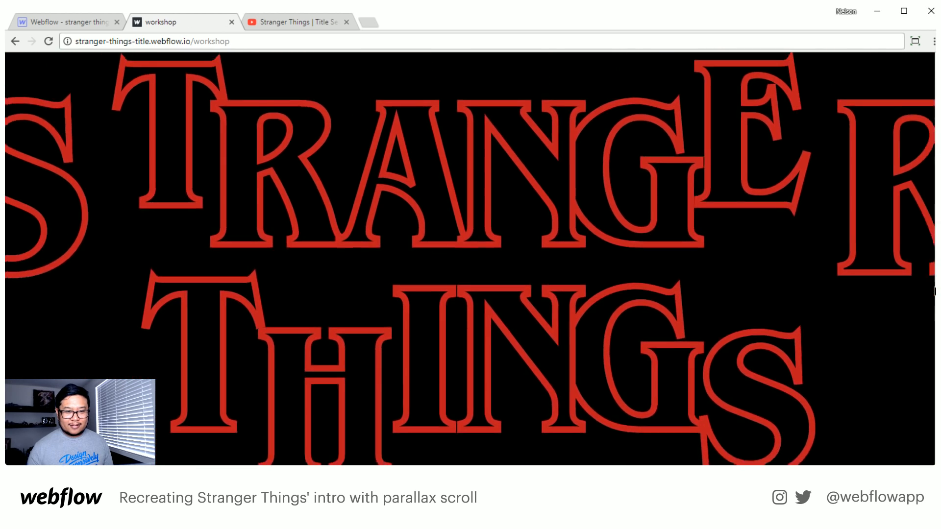
{"action": "scroll", "coordinate": [935, 291], "scroll_direction": "down", "scroll_amount": 5}
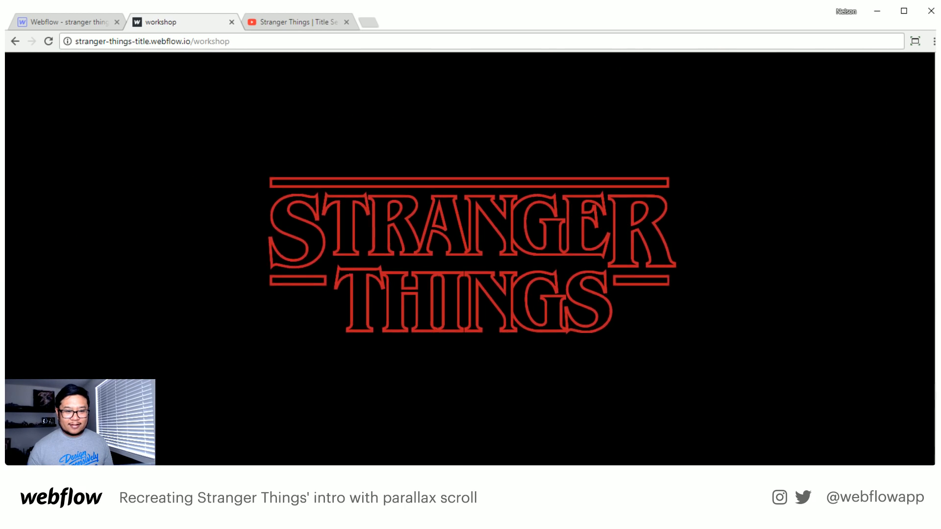
{"action": "scroll", "coordinate": [935, 352], "scroll_direction": "up", "scroll_amount": 3}
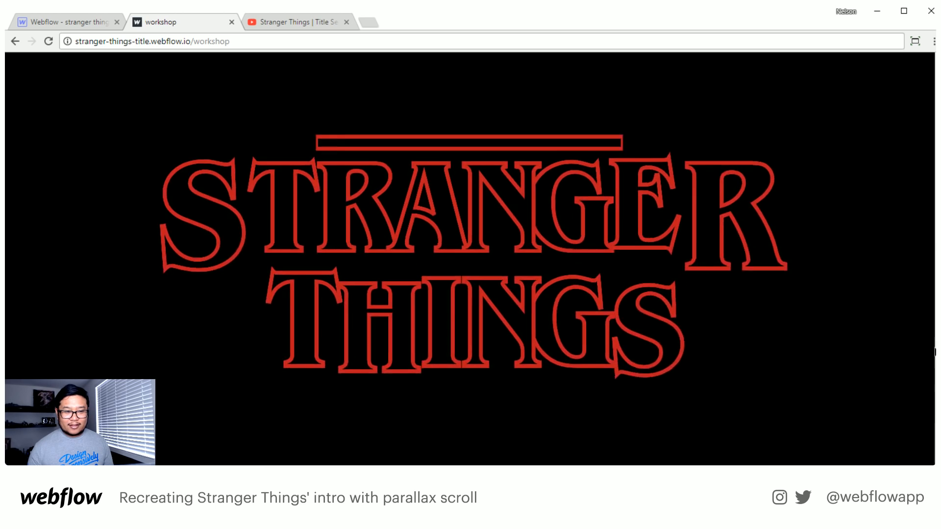
{"action": "left_click_drag", "start_coordinate": [934, 352], "coordinate": [931, 429]}
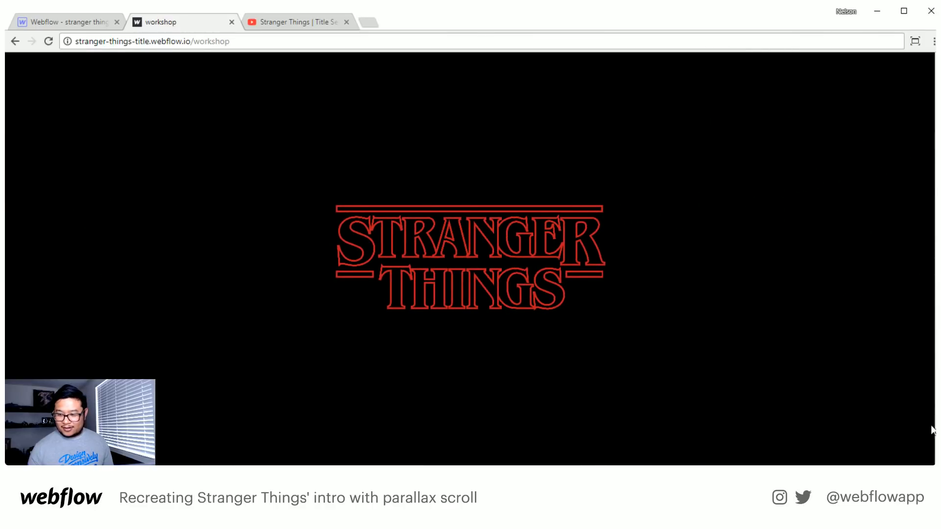
- Compare the published page with the original title sequence video on YouTube, and move the video's tab out of the browser window
{"action": "left_click", "coordinate": [309, 23]}
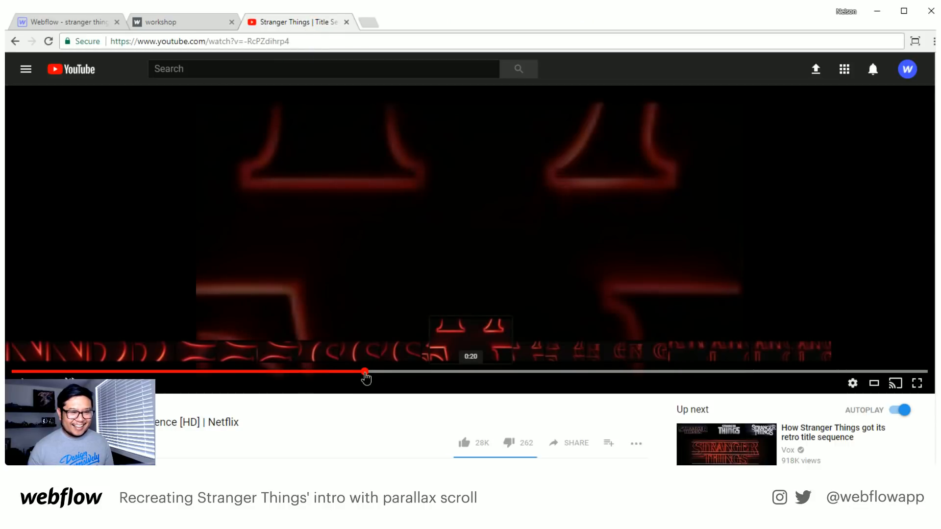
{"action": "left_click_drag", "start_coordinate": [365, 377], "coordinate": [470, 373]}
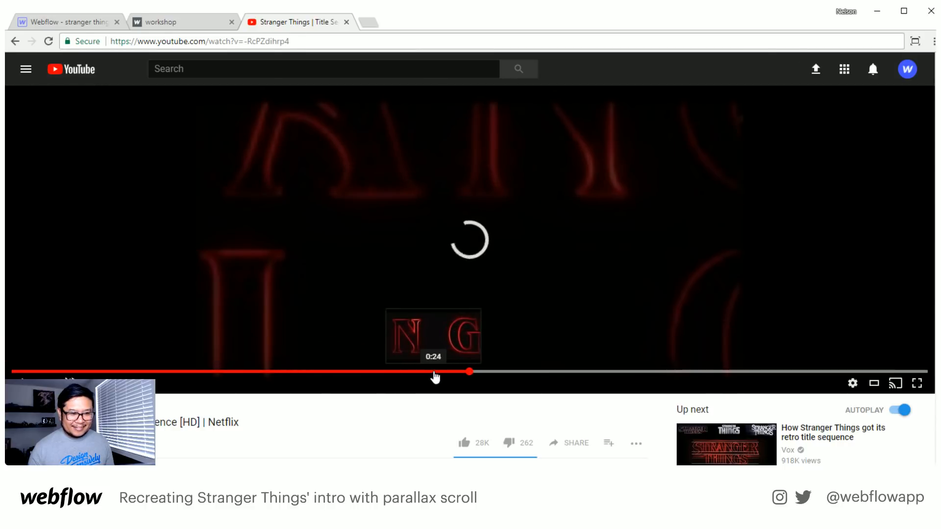
{"action": "left_click", "coordinate": [434, 375]}
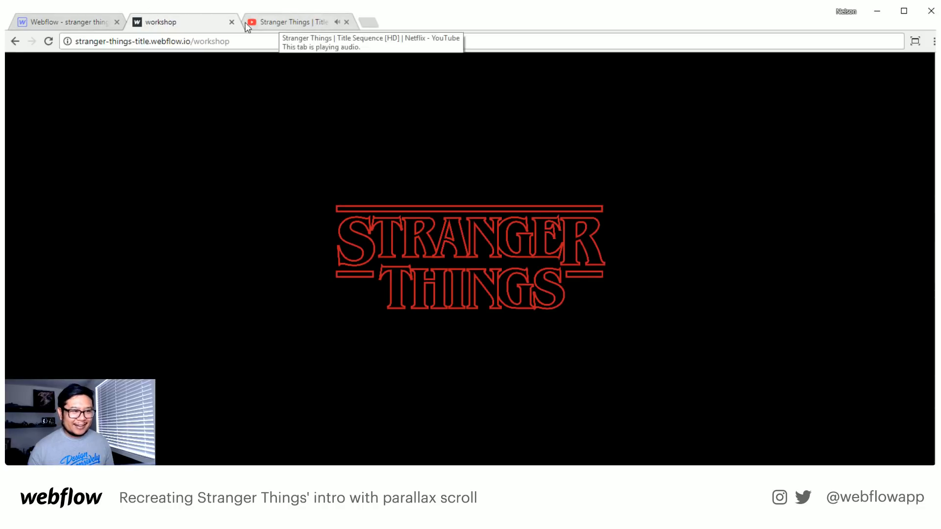
{"action": "left_click", "coordinate": [279, 23]}
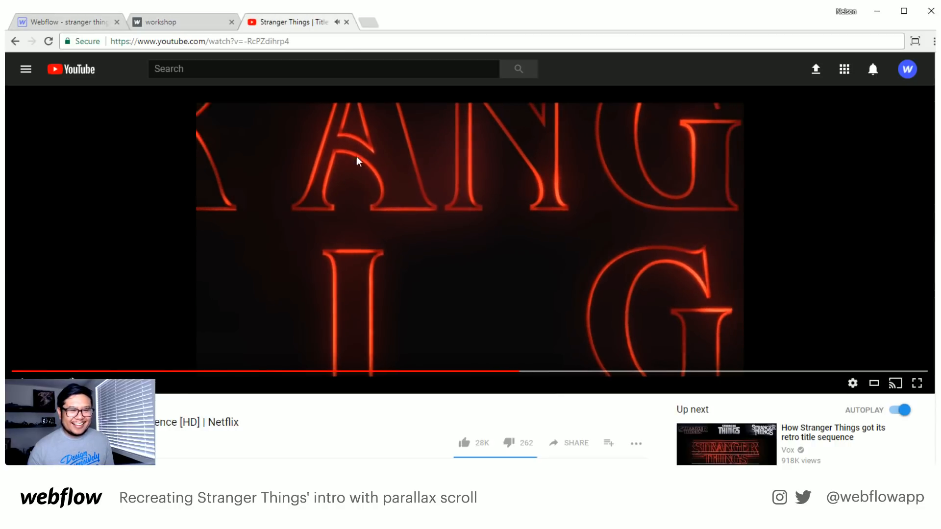
{"action": "left_click", "coordinate": [503, 372]}
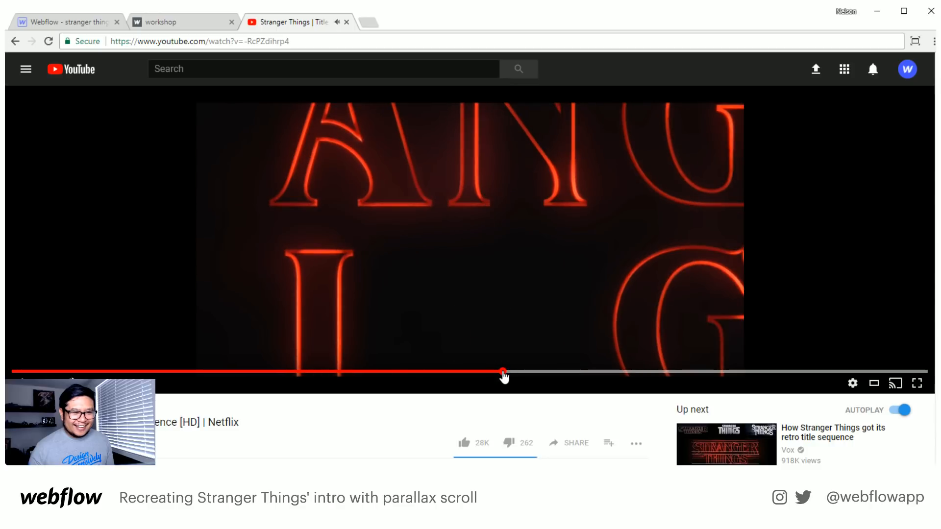
{"action": "mouse_move", "coordinate": [503, 373]}
{"action": "left_mouse_down"}
{"action": "mouse_move", "coordinate": [487, 373]}
{"action": "mouse_move", "coordinate": [497, 372]}
{"action": "left_mouse_up"}
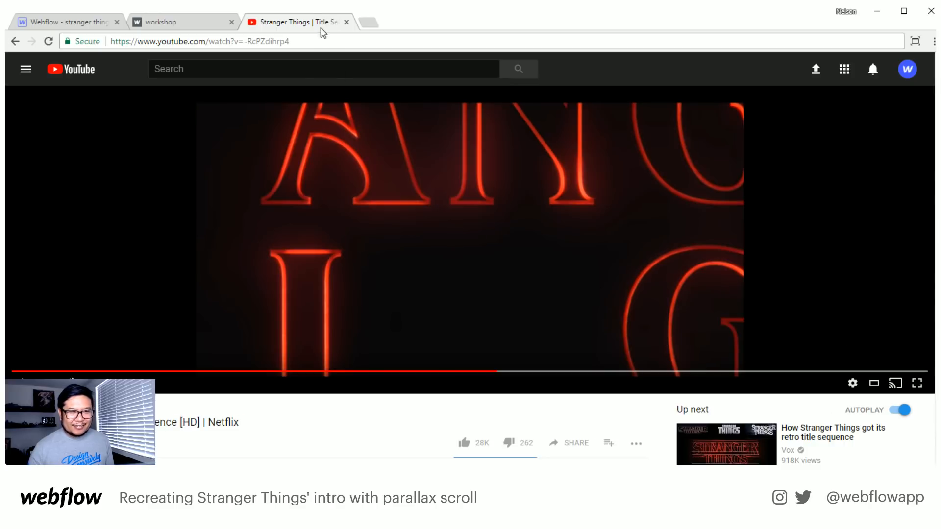
{"action": "left_click_drag", "start_coordinate": [321, 26], "coordinate": [936, 98]}
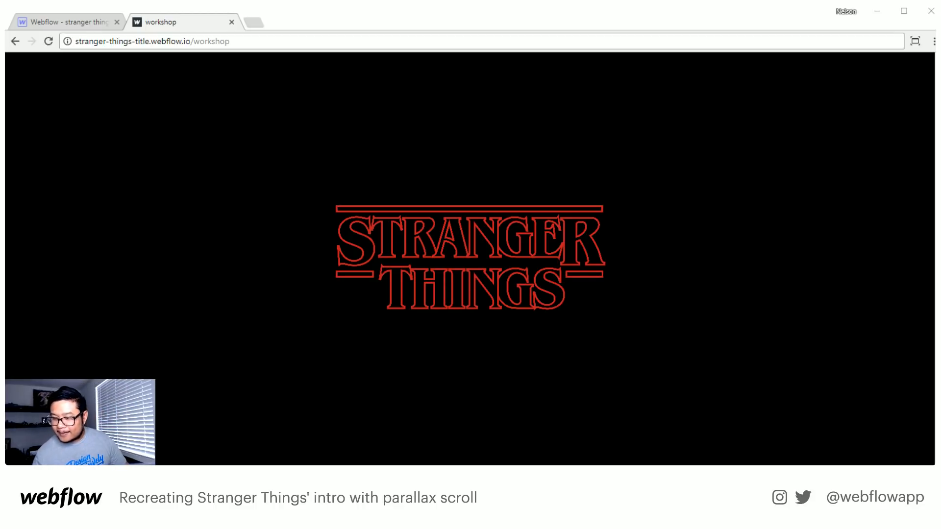
- Bring the Stranger Things Intro pen on CodePen into the browser window, enlarge its preview area and play the demo
{"action": "left_click_drag", "start_coordinate": [763, 165], "coordinate": [416, 19]}
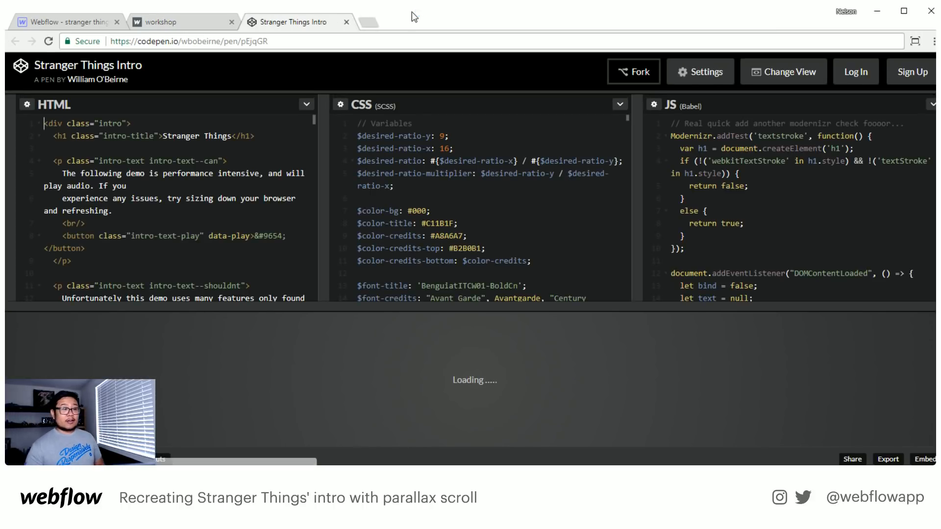
{"action": "left_click", "coordinate": [326, 39]}
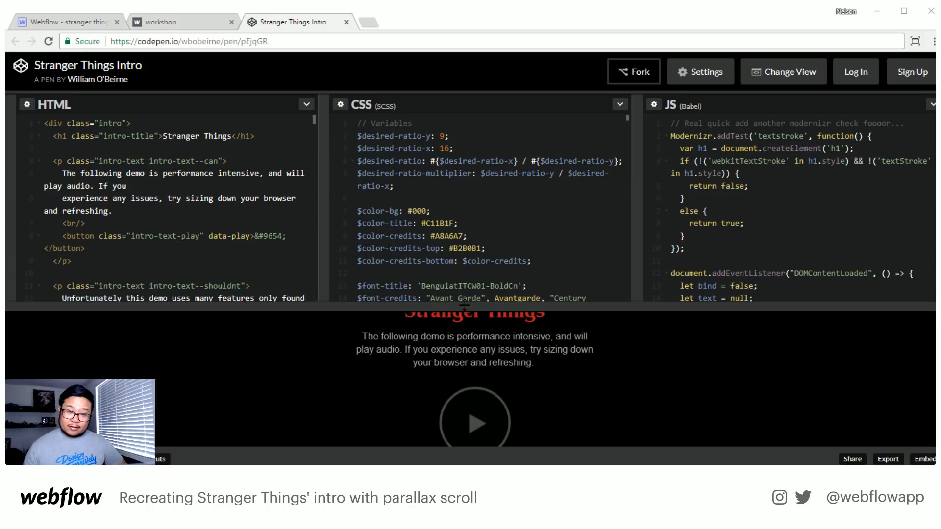
{"action": "left_click_drag", "start_coordinate": [464, 305], "coordinate": [459, 172]}
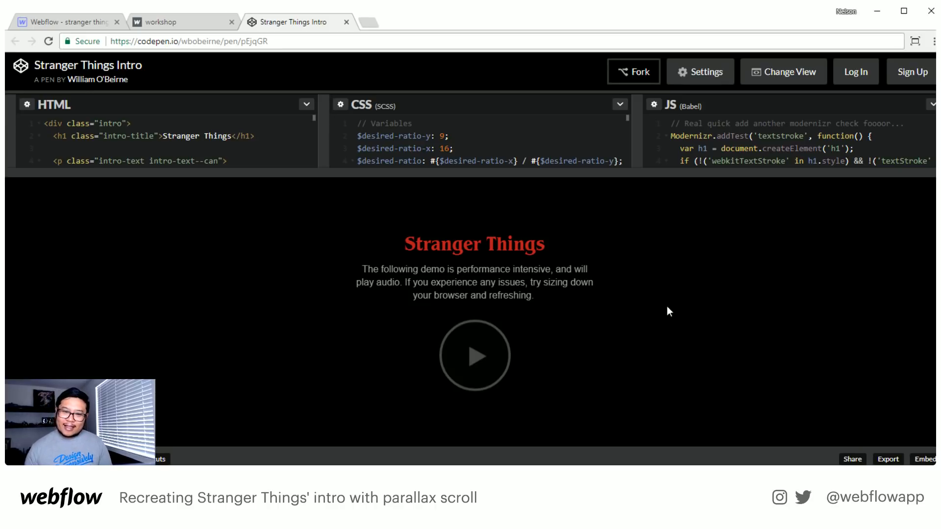
{"action": "left_click", "coordinate": [492, 363]}
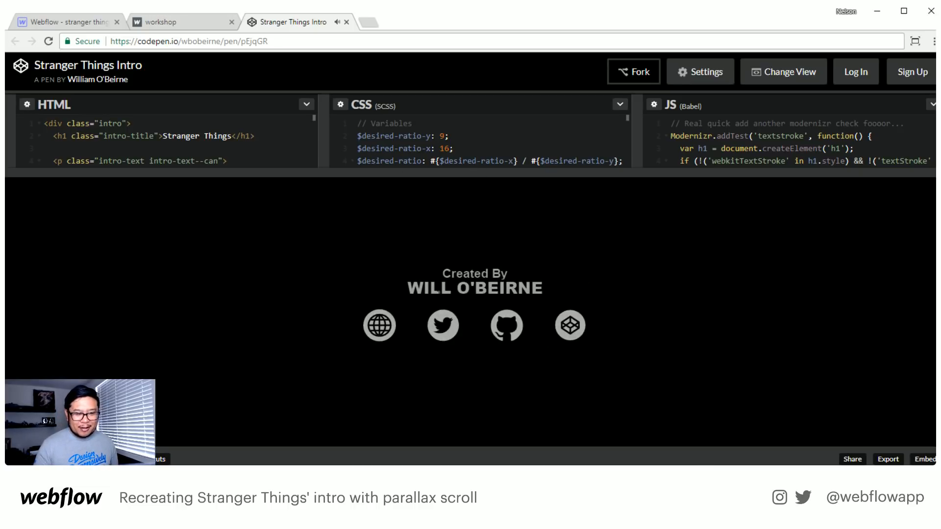
- Enlarge the pen's code area slightly above the demo preview and close the Stranger Things Intro pen
{"action": "right_click", "coordinate": [443, 337]}
{"action": "left_click", "coordinate": [514, 399]}
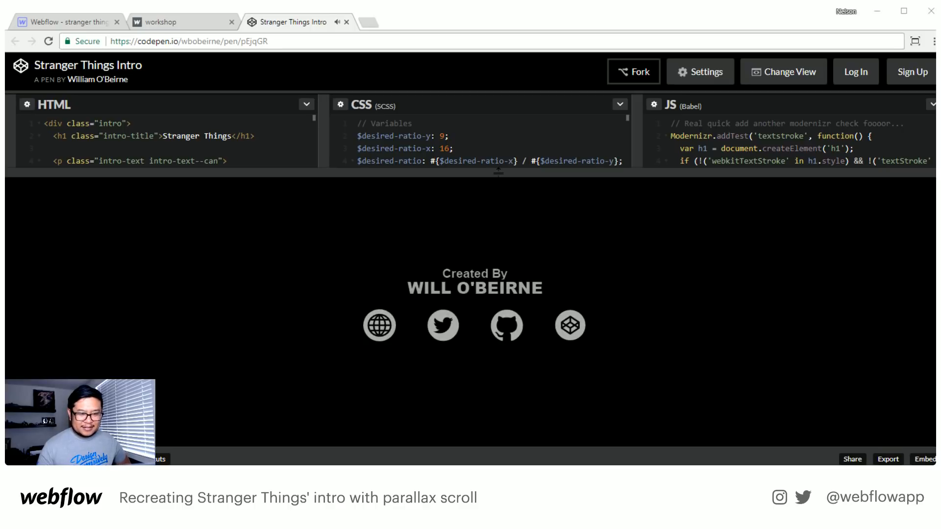
{"action": "left_click_drag", "start_coordinate": [498, 172], "coordinate": [501, 194]}
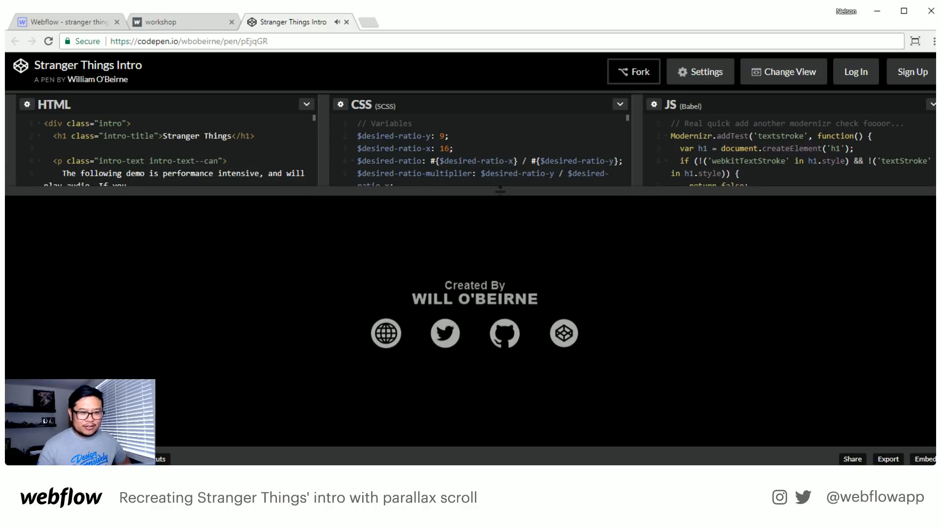
{"action": "left_click", "coordinate": [346, 22]}
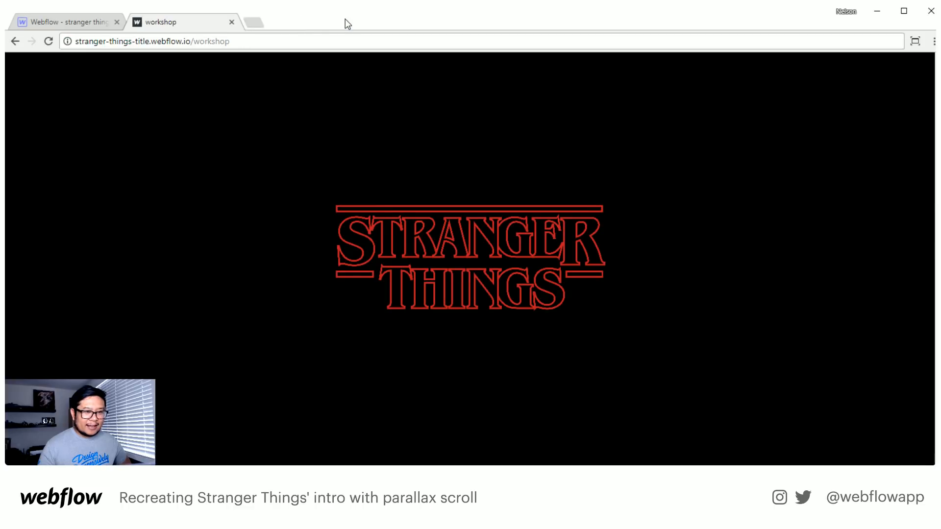
- Open the published site's home page at stranger-things-title.webflow.io by removing workshop from the address
{"action": "double_click", "coordinate": [218, 41]}
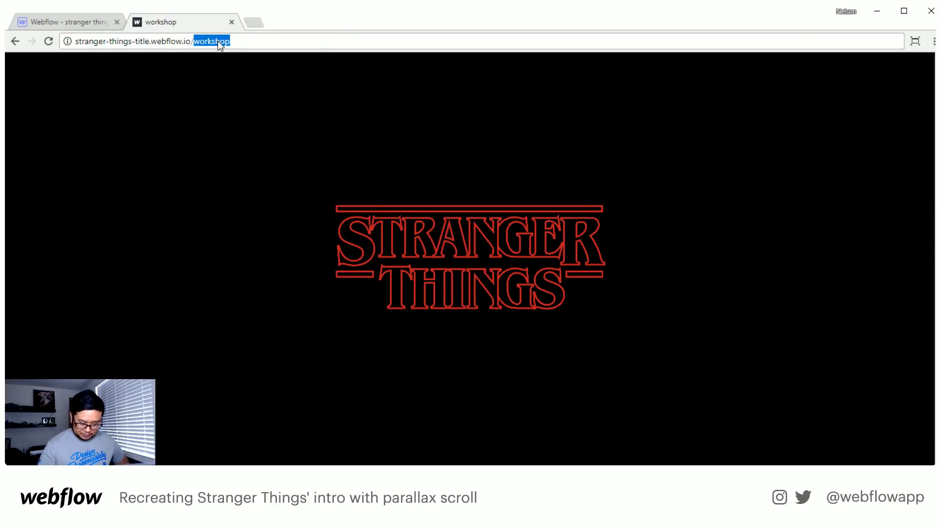
{"action": "key", "text": "BackSpace"}
{"action": "key", "text": "Return"}
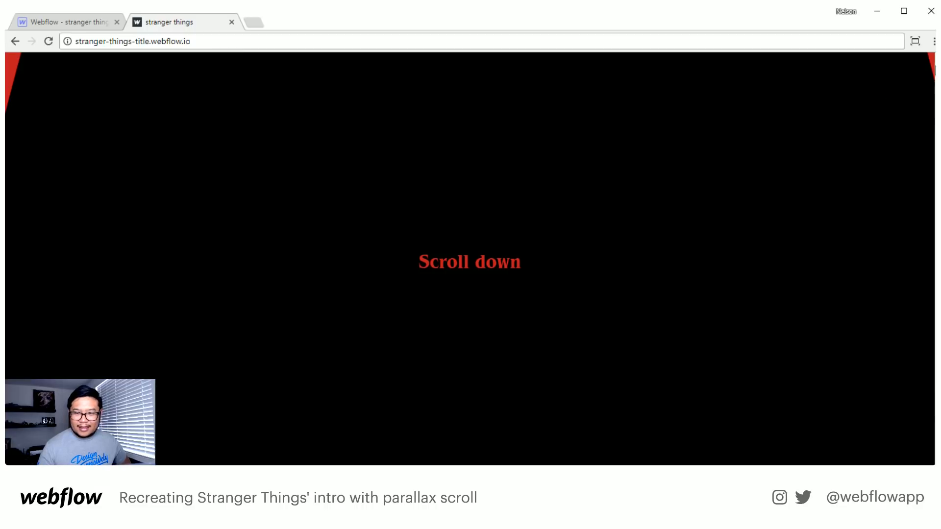
- Scroll forward and back through the published home page to examine how its large letters animate into the finished title
{"action": "scroll", "coordinate": [470, 259], "scroll_direction": "down", "scroll_amount": 3}
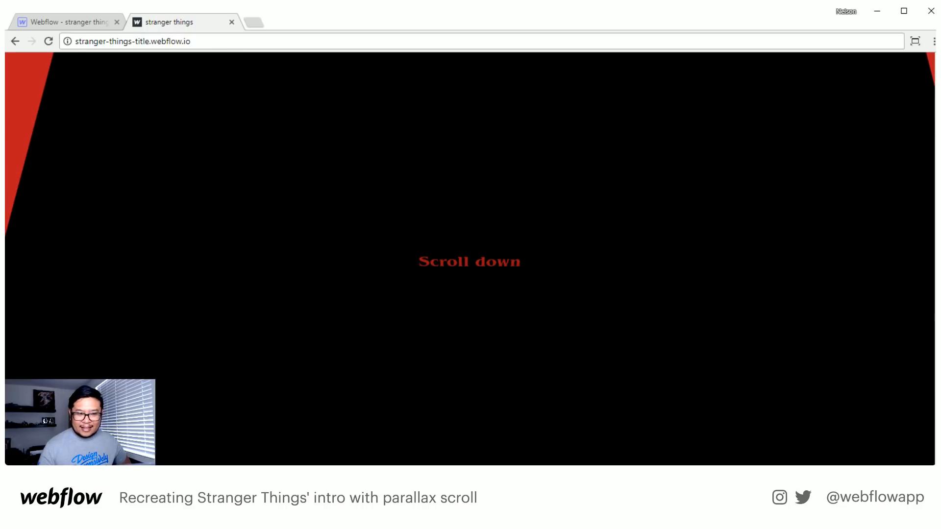
{"action": "scroll", "coordinate": [469, 259], "scroll_direction": "up", "scroll_amount": 3}
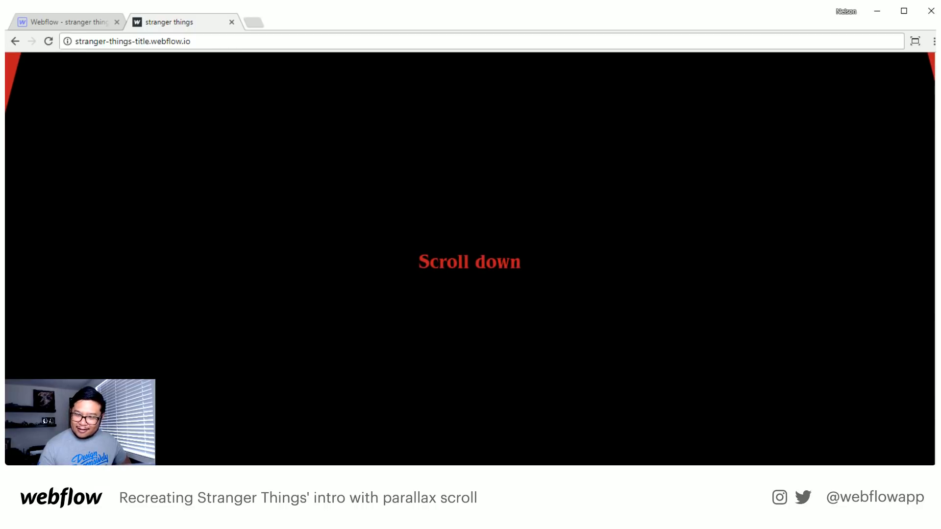
{"action": "scroll", "coordinate": [470, 259], "scroll_direction": "down", "scroll_amount": 5}
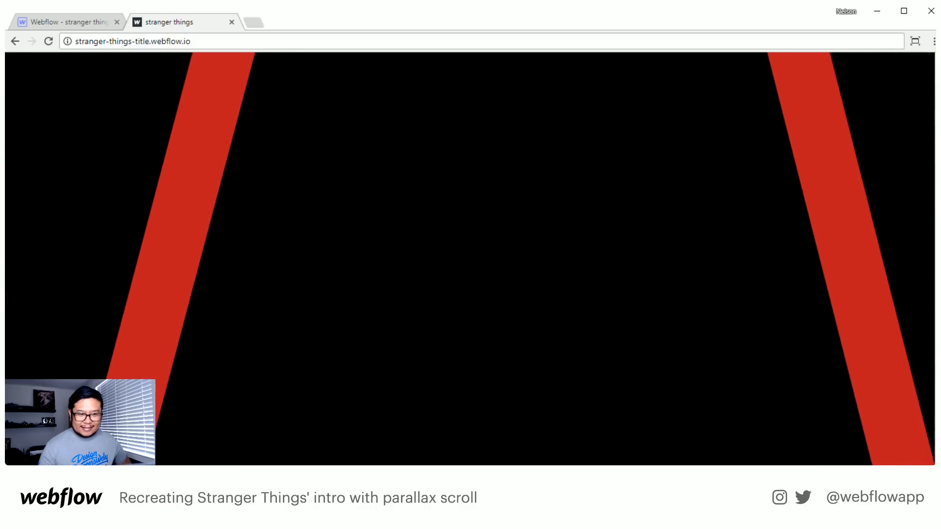
{"action": "scroll", "coordinate": [470, 258], "scroll_direction": "down", "scroll_amount": 5}
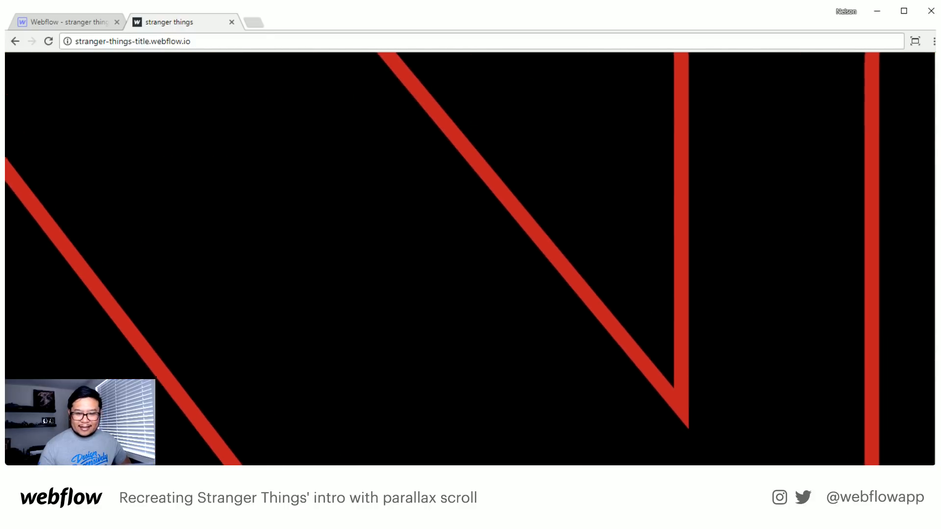
{"action": "scroll", "coordinate": [470, 259], "scroll_direction": "down", "scroll_amount": 5}
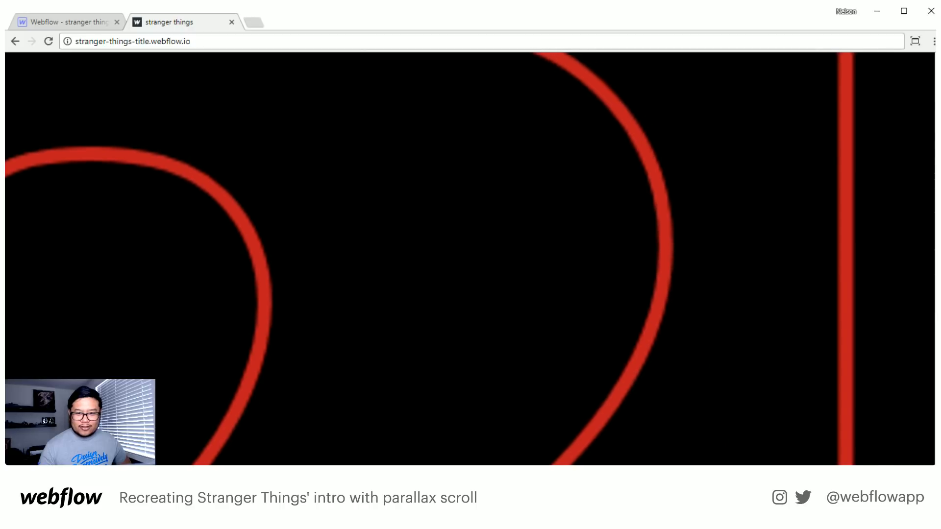
{"action": "scroll", "coordinate": [470, 259], "scroll_direction": "down", "scroll_amount": 5}
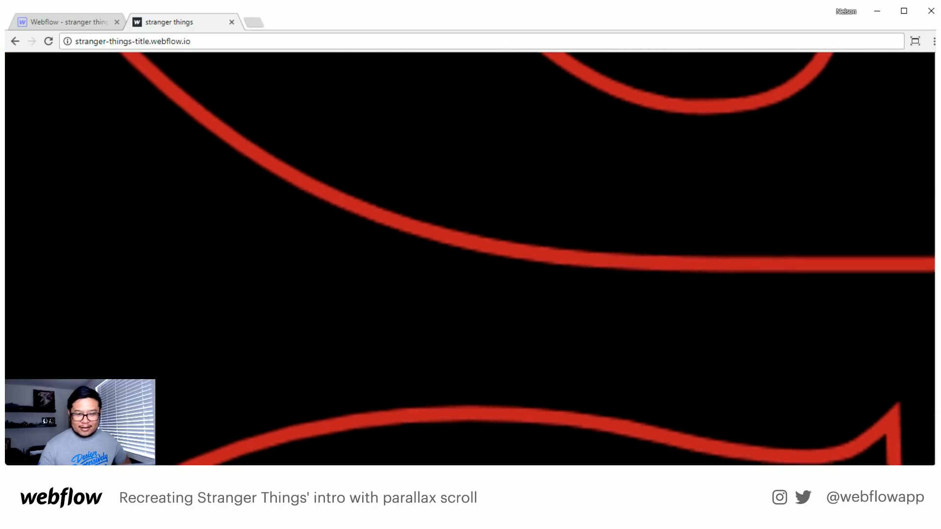
{"action": "scroll", "coordinate": [470, 258], "scroll_direction": "down", "scroll_amount": 4}
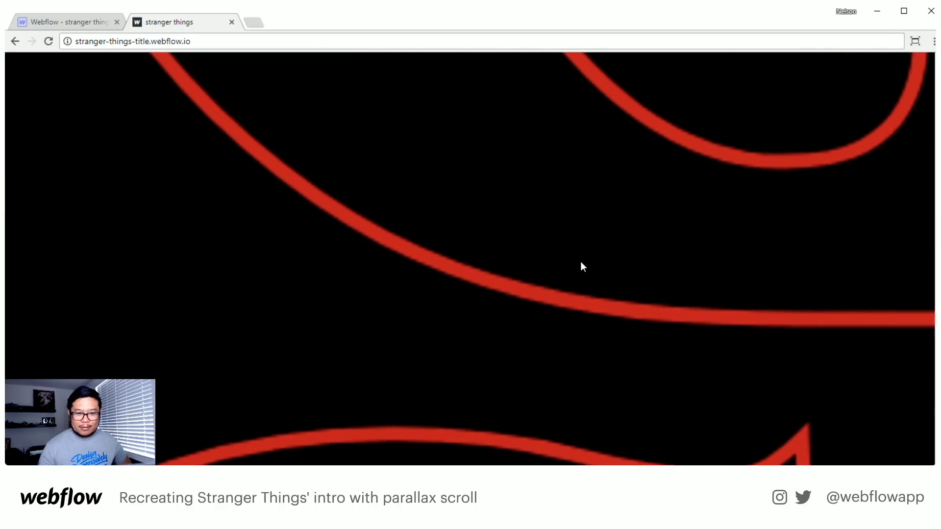
{"action": "scroll", "coordinate": [580, 262], "scroll_direction": "down", "scroll_amount": 5}
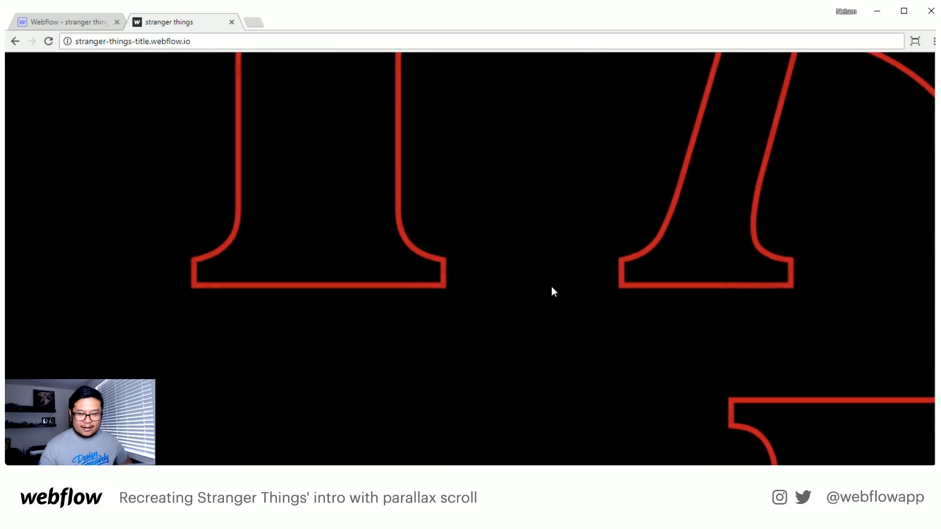
{"action": "scroll", "coordinate": [551, 287], "scroll_direction": "down", "scroll_amount": 5}
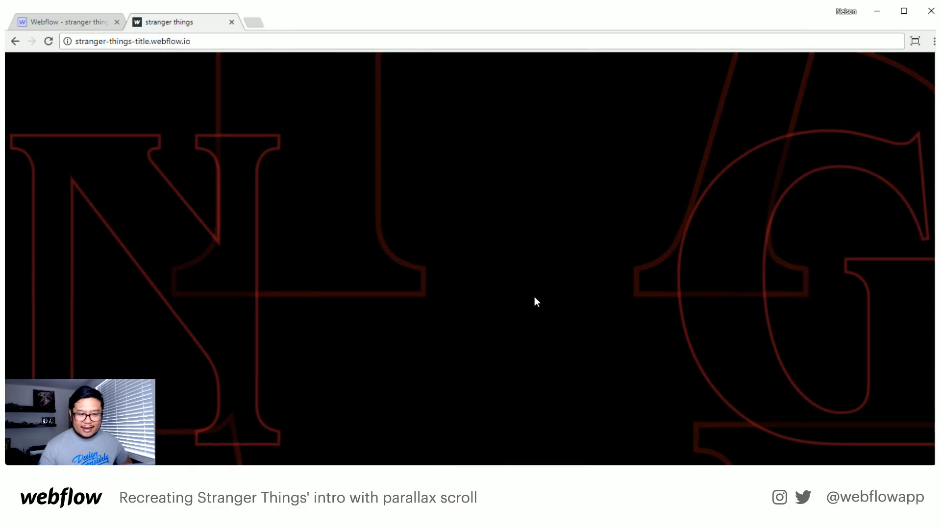
{"action": "scroll", "coordinate": [534, 296], "scroll_direction": "down", "scroll_amount": 5}
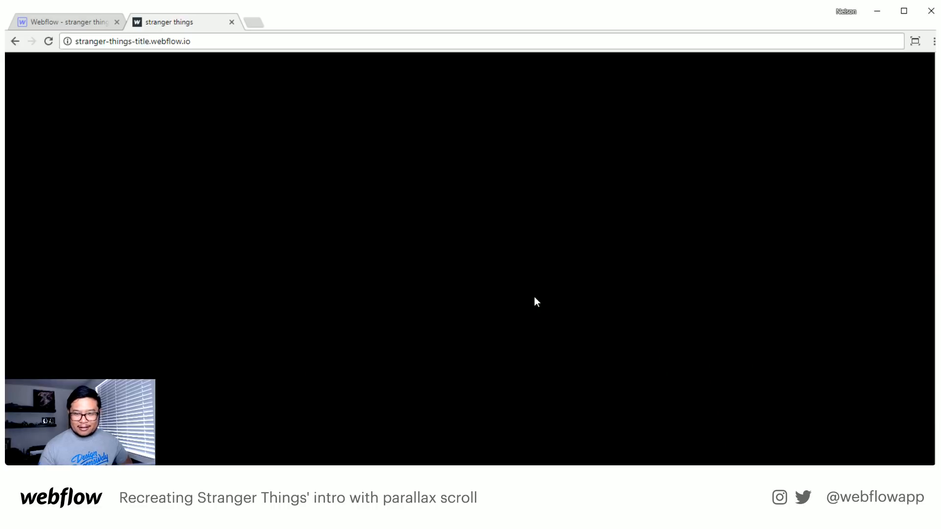
{"action": "scroll", "coordinate": [534, 296], "scroll_direction": "up", "scroll_amount": 5}
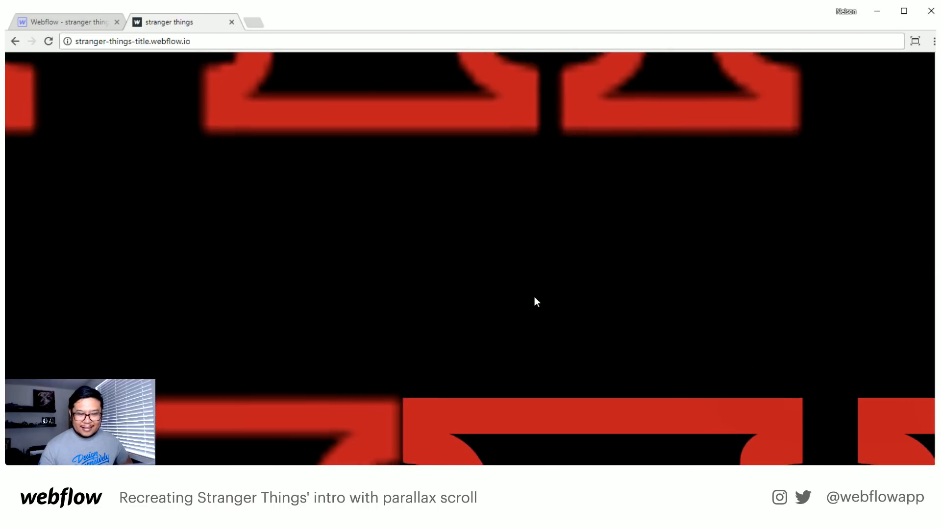
{"action": "scroll", "coordinate": [534, 296], "scroll_direction": "up", "scroll_amount": 5}
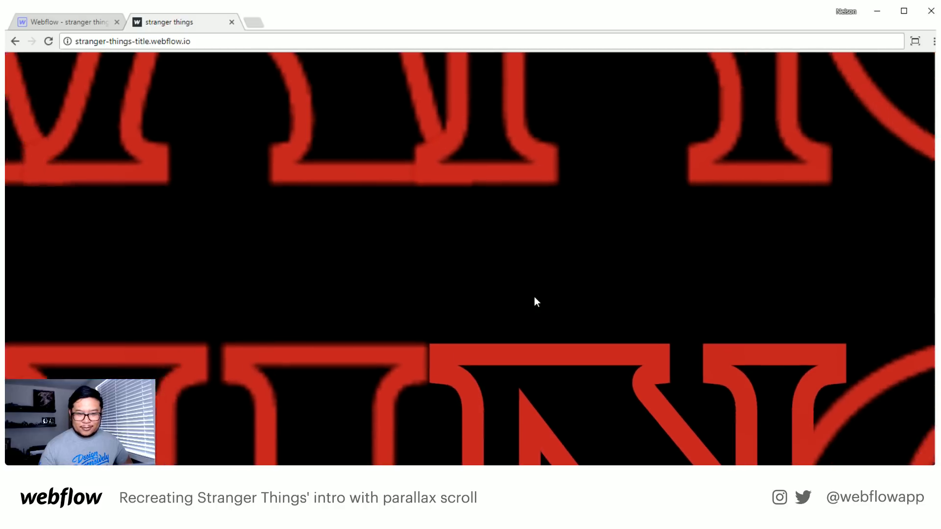
{"action": "scroll", "coordinate": [534, 296], "scroll_direction": "up", "scroll_amount": 5}
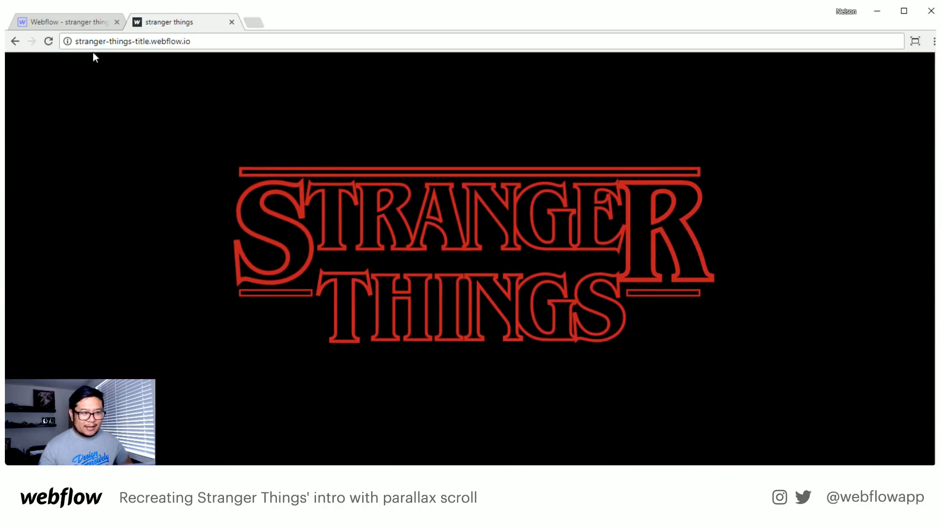
- Return to the published workshop page, replay its title animation, and switch back to the Webflow Designer
{"action": "left_click", "coordinate": [13, 41]}
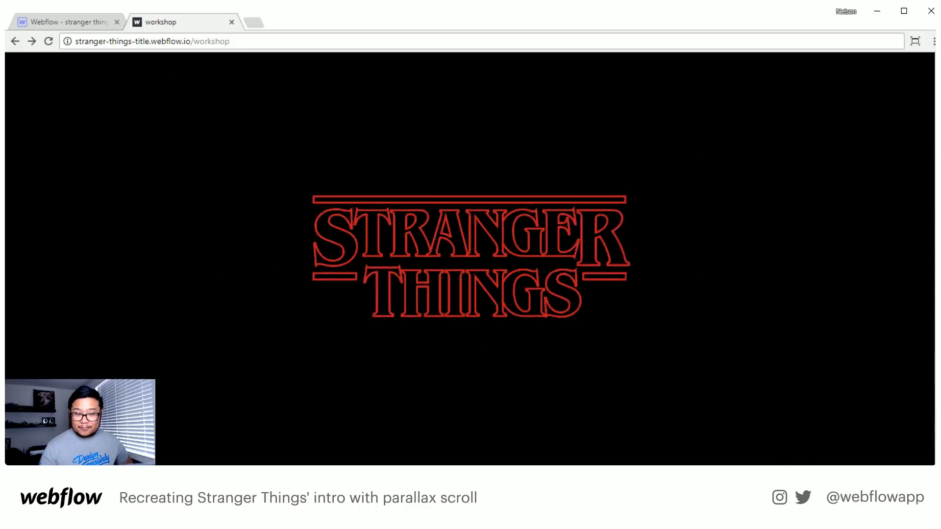
{"action": "scroll", "coordinate": [917, 119], "scroll_direction": "down", "scroll_amount": 5}
{"action": "scroll", "coordinate": [930, 171], "scroll_direction": "up", "scroll_amount": 5}
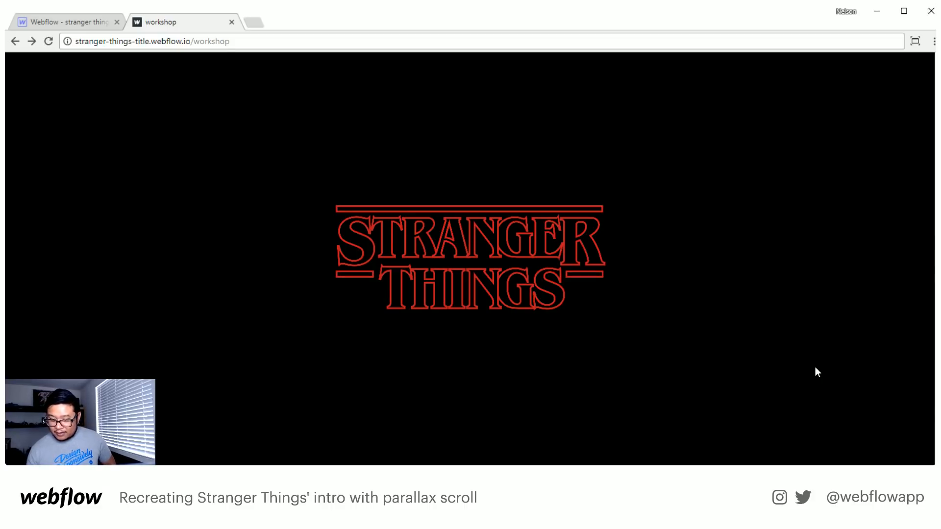
{"action": "left_click", "coordinate": [93, 20]}
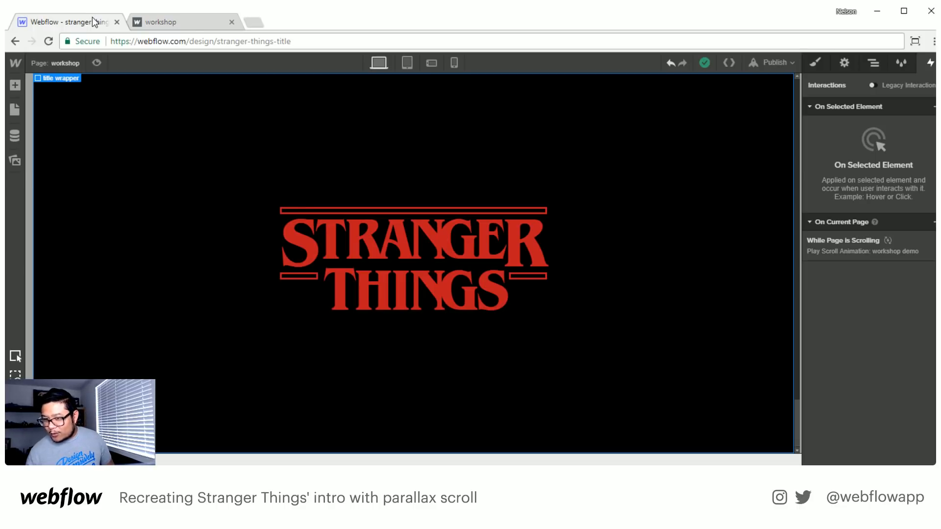
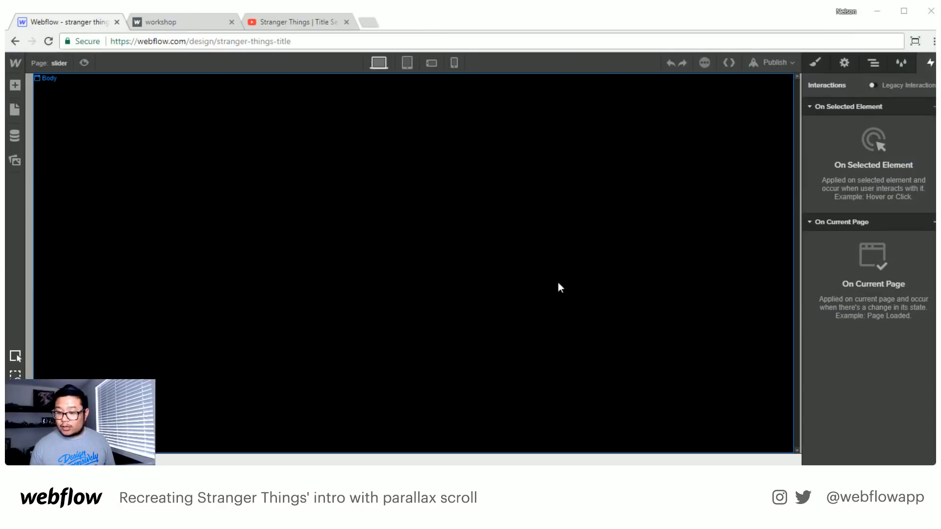
- Enable legacy interactions and add a Slider component to the body of the empty slider page
{"action": "key", "text": "a"}
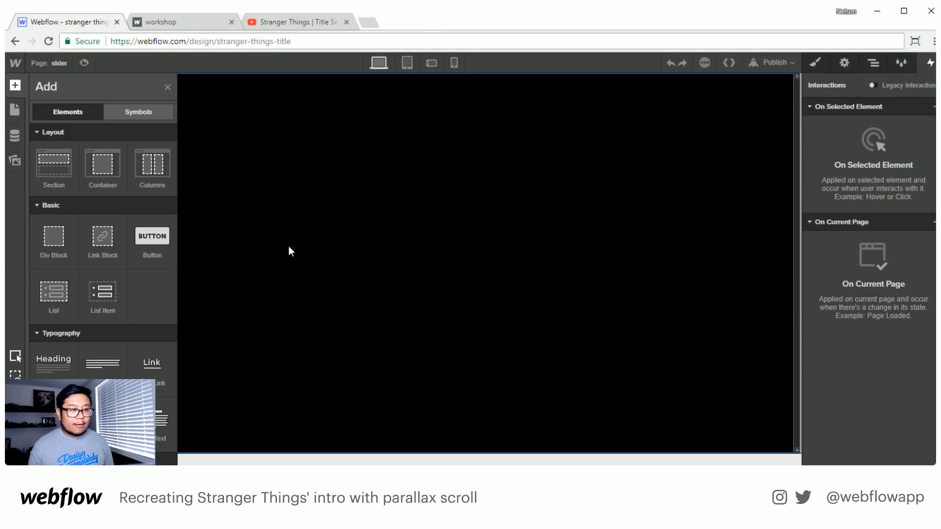
{"action": "key", "text": "a"}
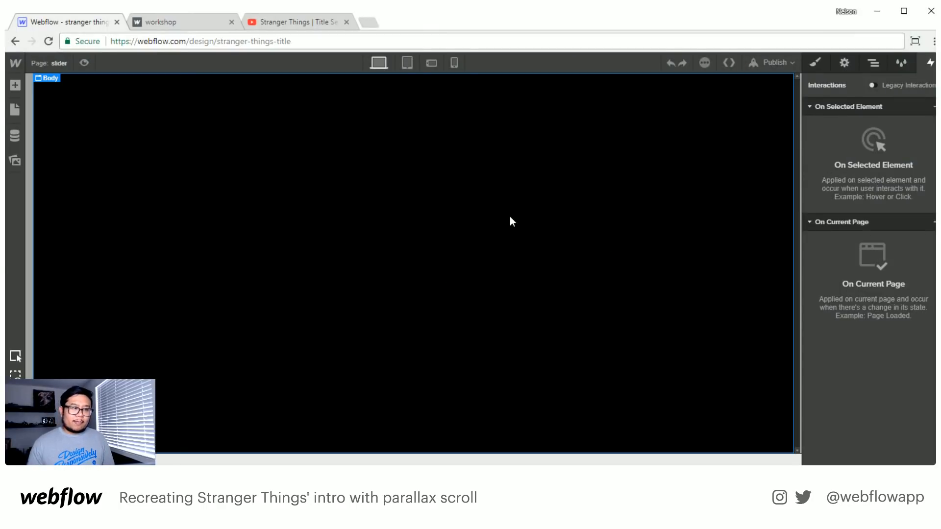
{"action": "left_click", "coordinate": [886, 83]}
{"action": "left_click", "coordinate": [554, 202]}
{"action": "key", "text": "a"}
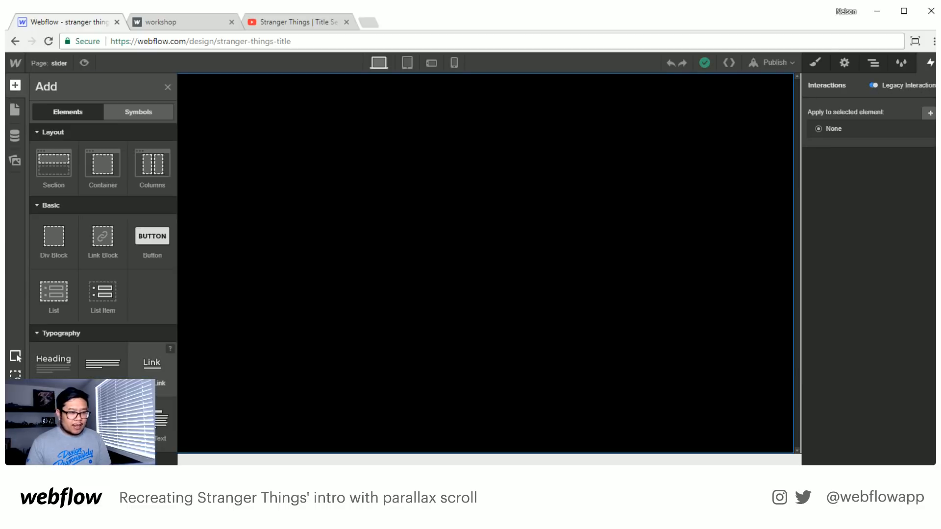
{"action": "scroll", "coordinate": [132, 354], "scroll_direction": "down", "scroll_amount": 5}
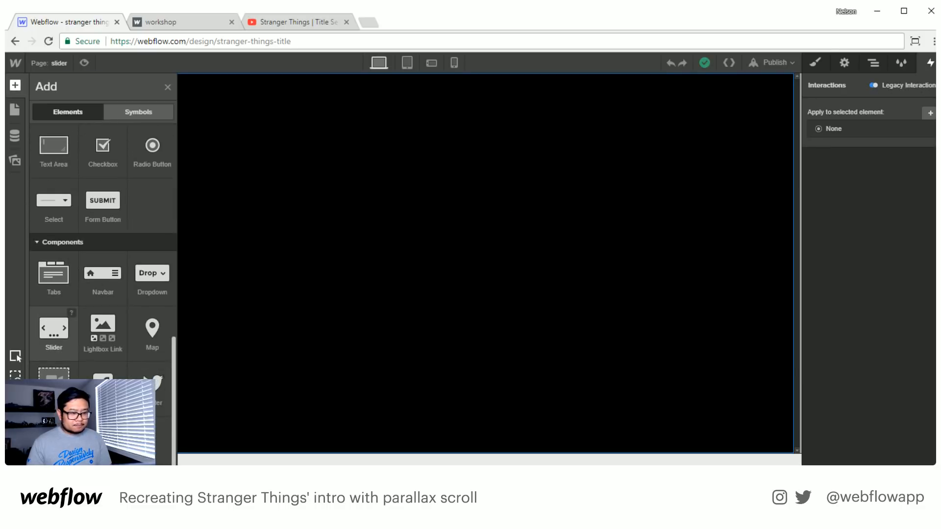
{"action": "left_click_drag", "start_coordinate": [54, 331], "coordinate": [355, 295]}
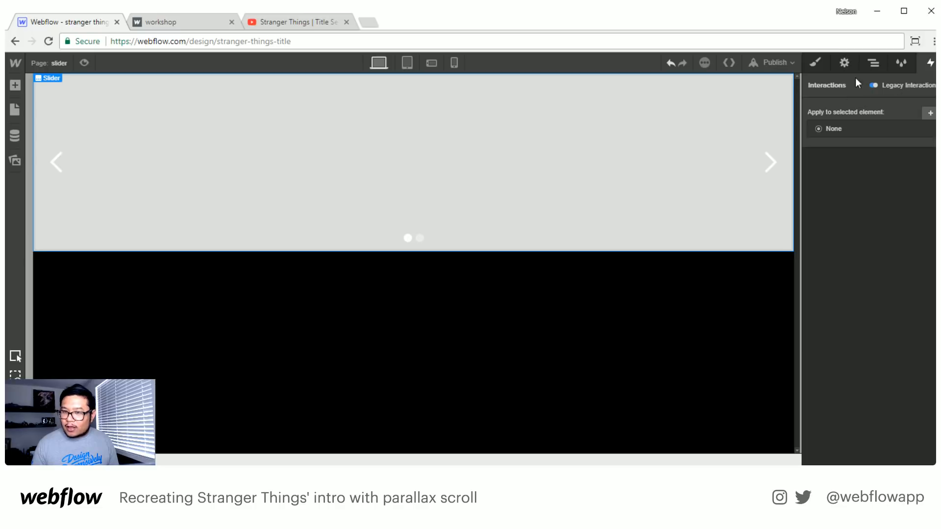
- Switch legacy interactions off and on repeatedly to compare the new and legacy interaction options, leaving legacy interactions enabled
{"action": "left_click", "coordinate": [873, 85]}
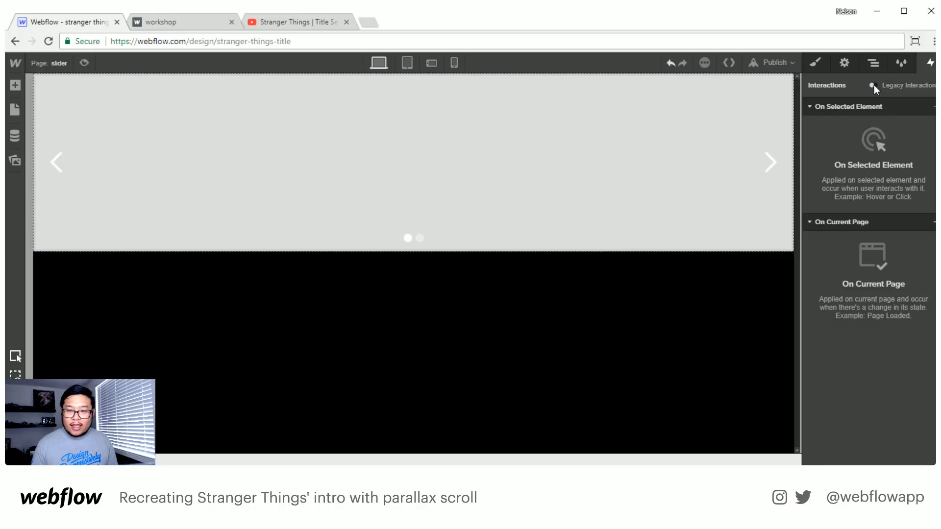
{"action": "left_click", "coordinate": [873, 85]}
{"action": "left_click", "coordinate": [873, 86]}
{"action": "left_click", "coordinate": [873, 85]}
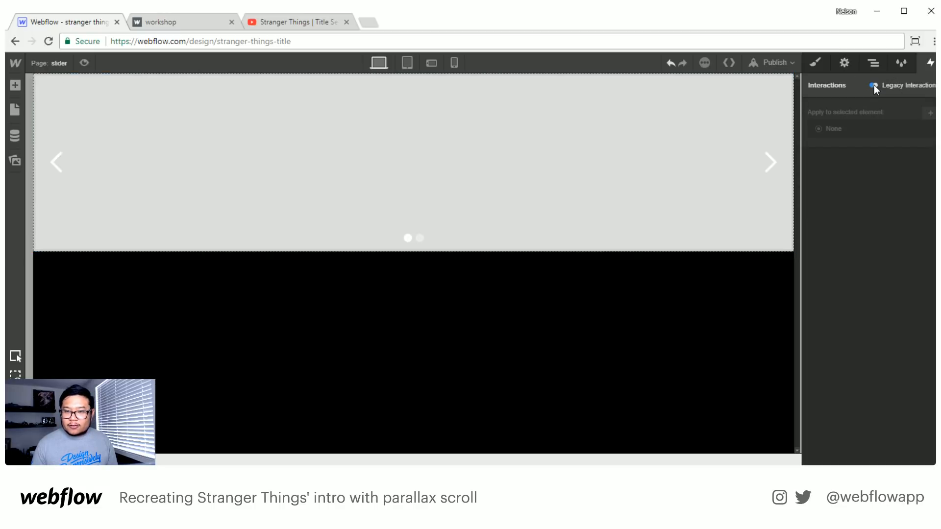
- Examine the trigger types for a new legacy interaction on Slide 1, discard the interaction and turn legacy interactions off
{"action": "left_click", "coordinate": [201, 216]}
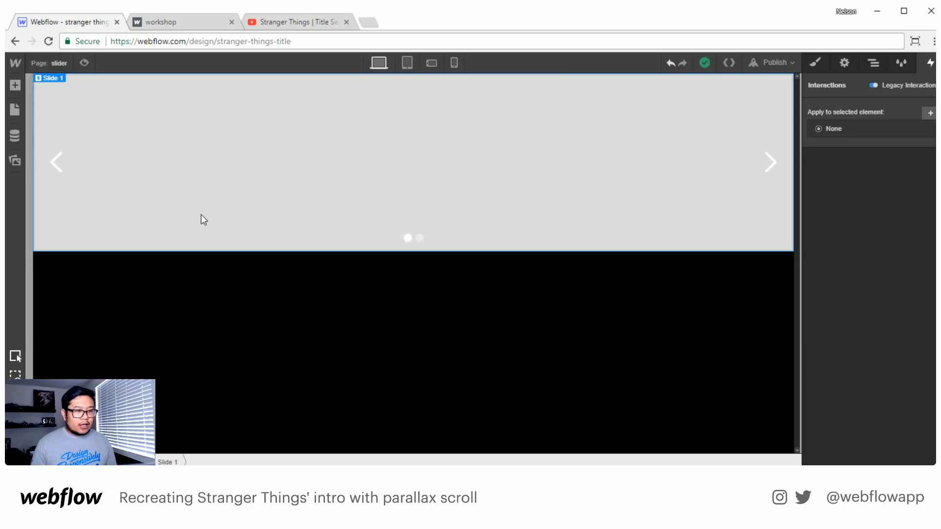
{"action": "left_click", "coordinate": [932, 114]}
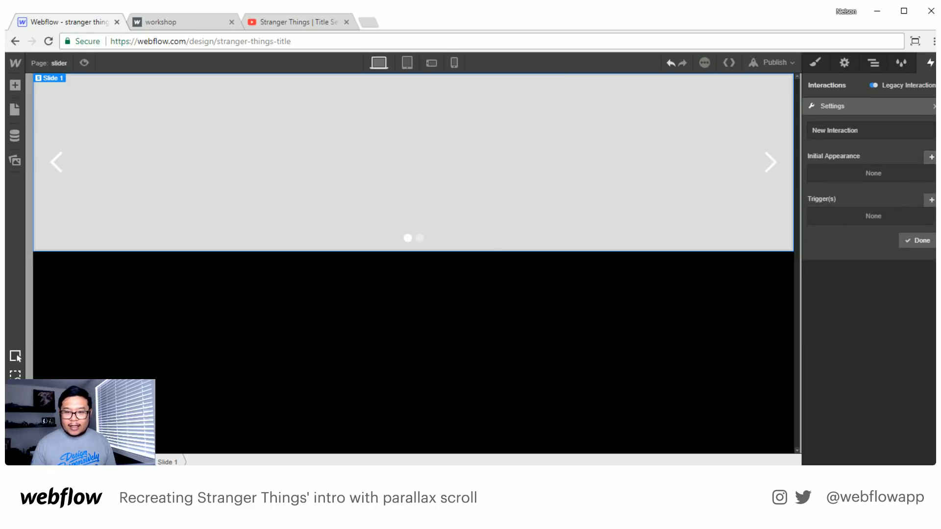
{"action": "left_click", "coordinate": [931, 199]}
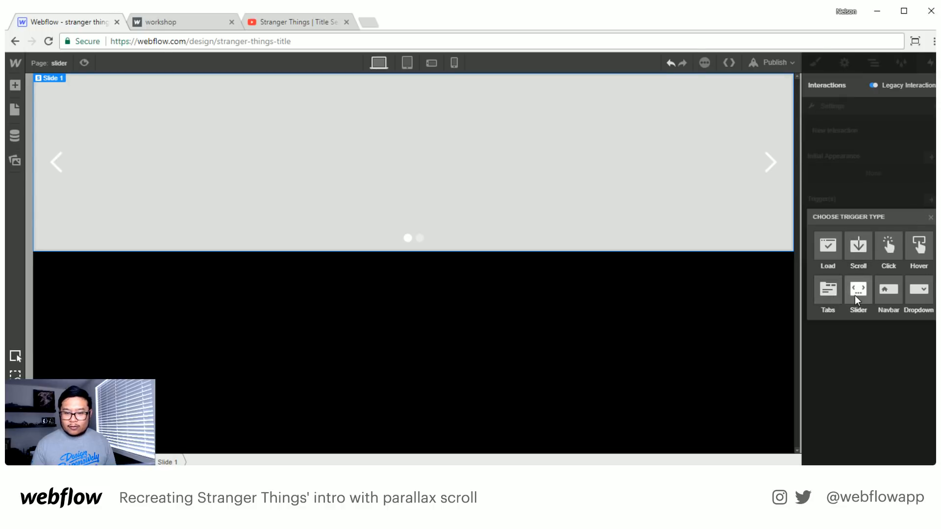
{"action": "left_click", "coordinate": [919, 165]}
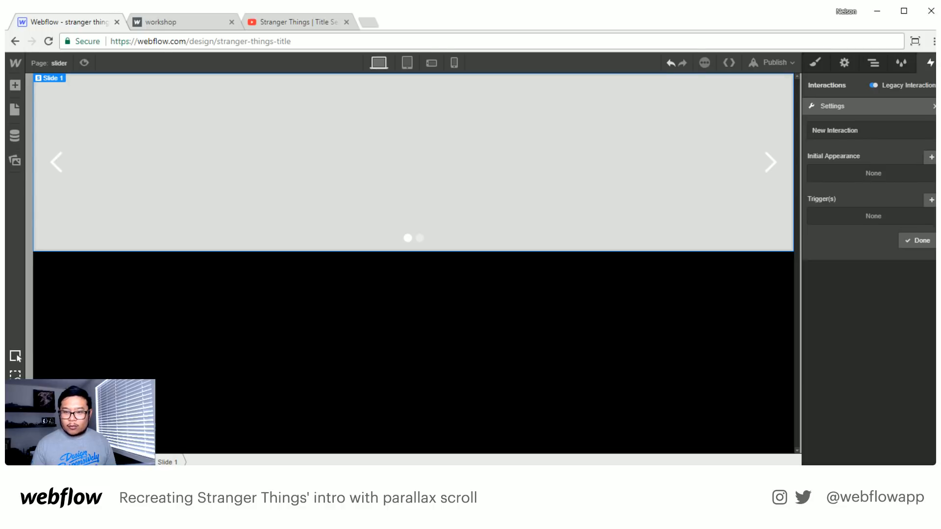
{"action": "left_click", "coordinate": [934, 107]}
{"action": "left_click", "coordinate": [933, 149]}
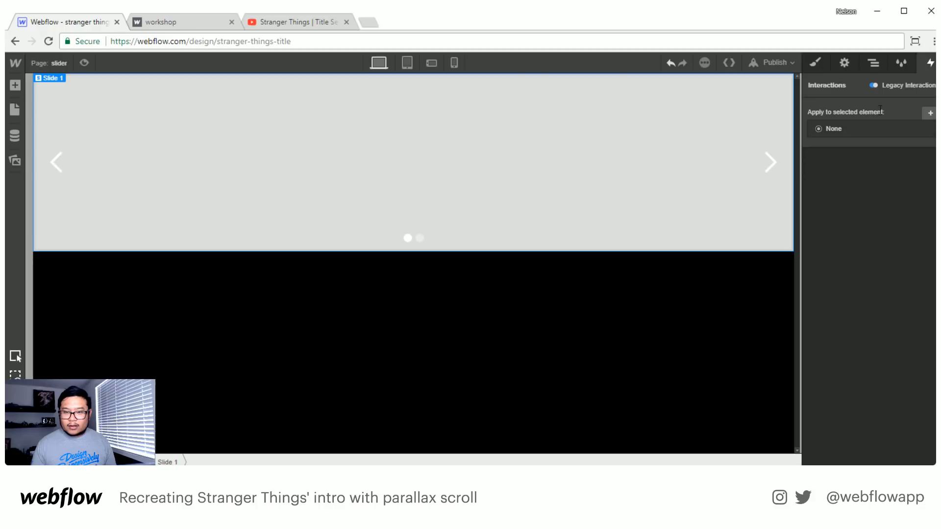
{"action": "left_click", "coordinate": [871, 86]}
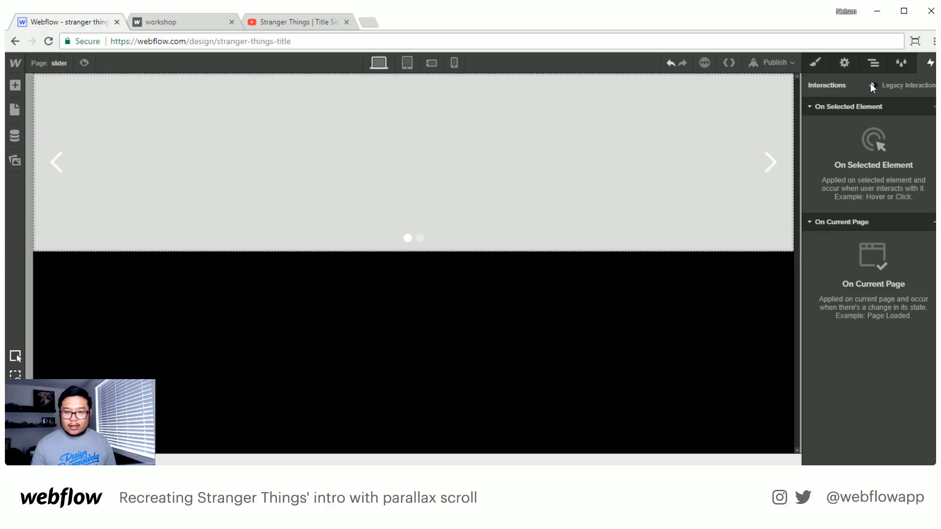
- Examine the element triggers offered for Slide 1 and for the page body
{"action": "left_click", "coordinate": [328, 138]}
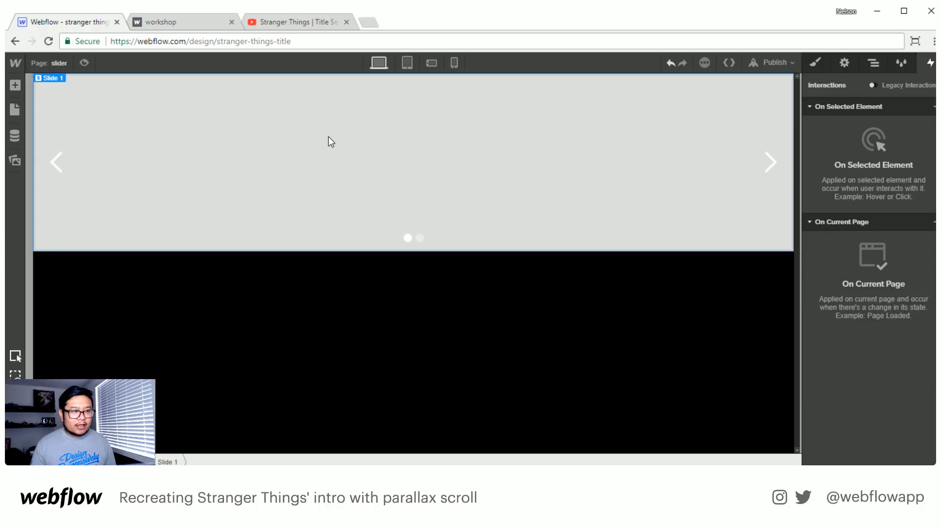
{"action": "left_click", "coordinate": [933, 107]}
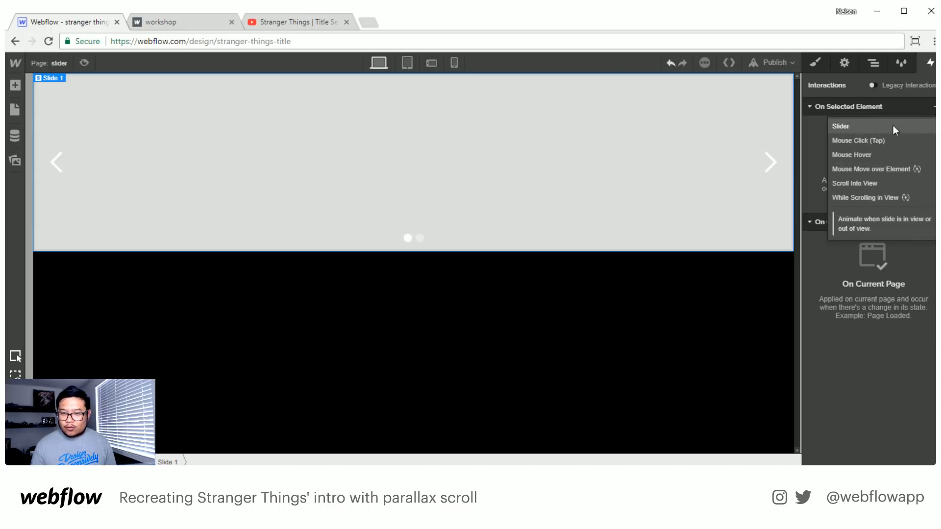
{"action": "left_click", "coordinate": [453, 360]}
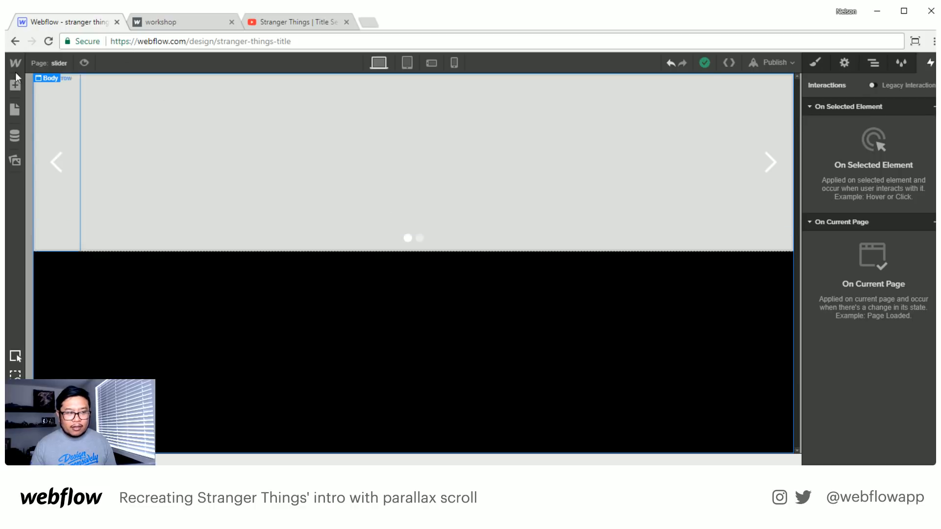
{"action": "left_click", "coordinate": [933, 107]}
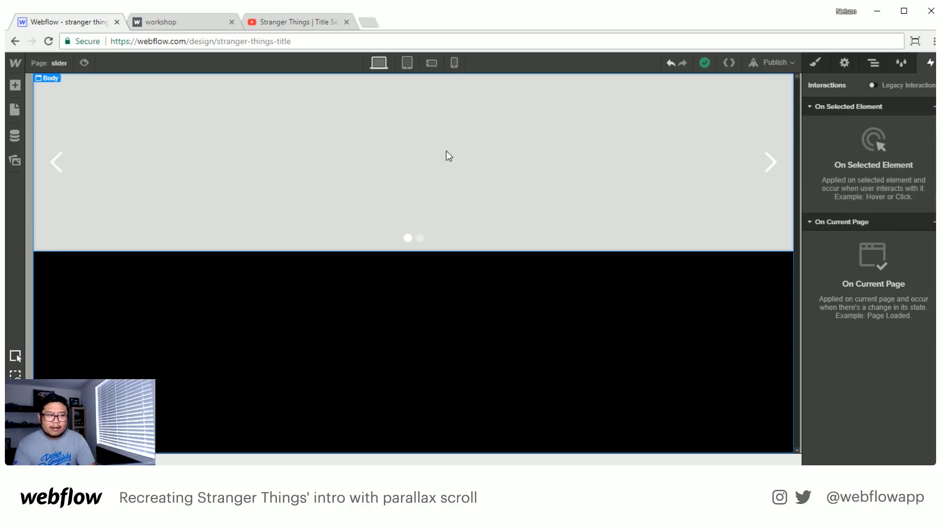
- Add a Slider trigger to Slide 1 with Start an Animation as its Slider In View action
{"action": "left_click", "coordinate": [561, 139]}
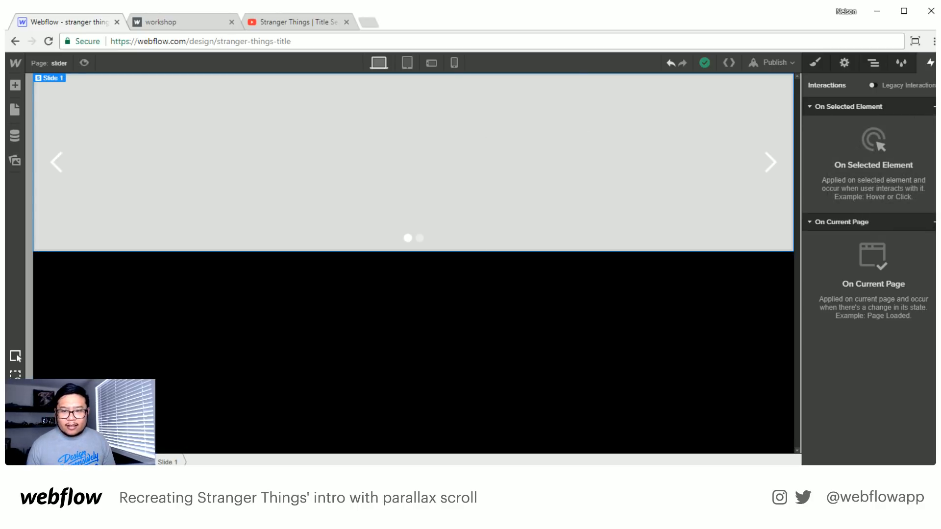
{"action": "left_click", "coordinate": [934, 106]}
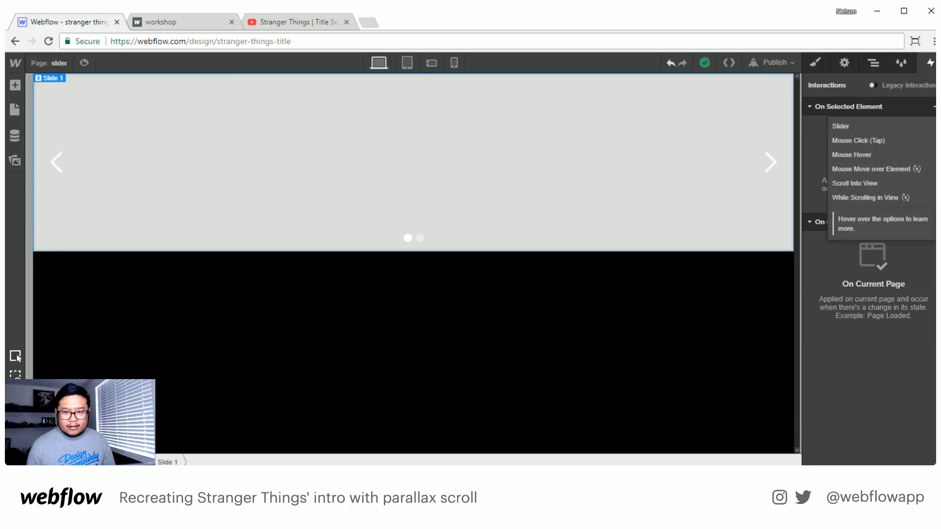
{"action": "left_click", "coordinate": [877, 127]}
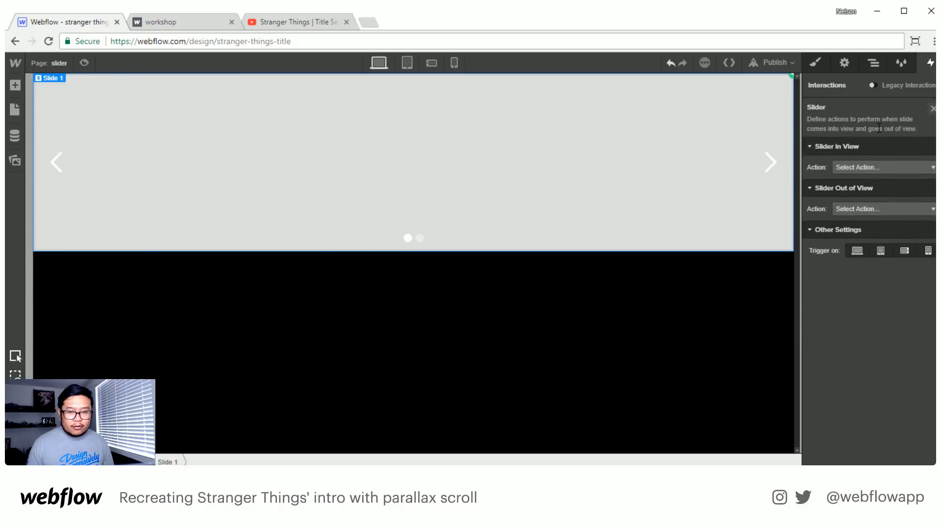
{"action": "left_click", "coordinate": [872, 168]}
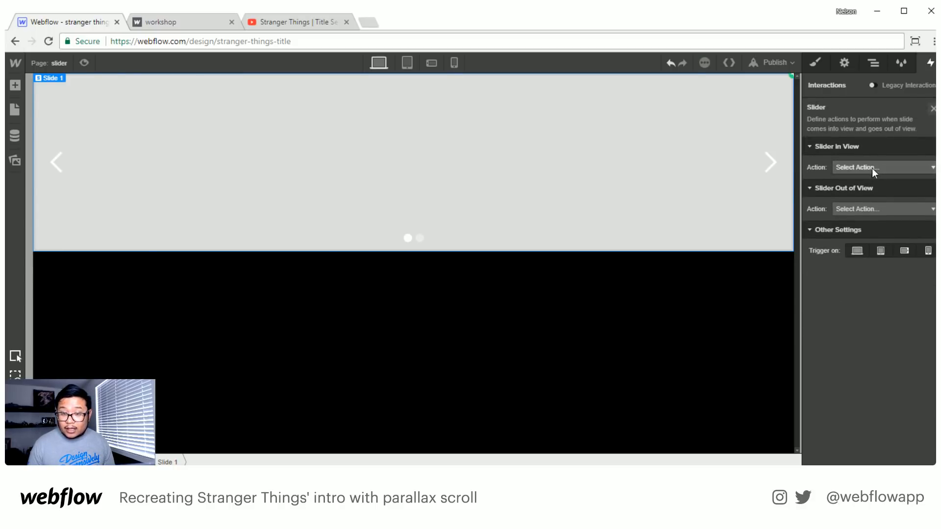
{"action": "left_click", "coordinate": [865, 195]}
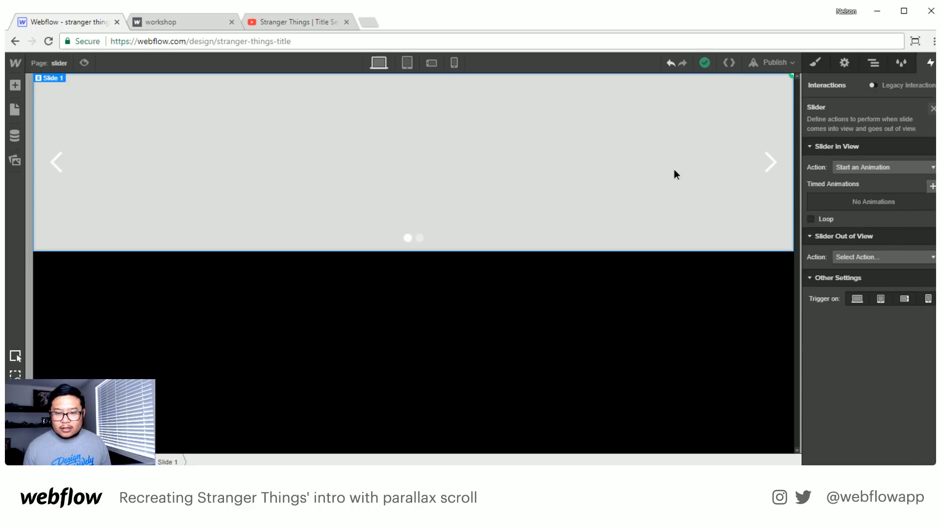
{"action": "left_click", "coordinate": [933, 109]}
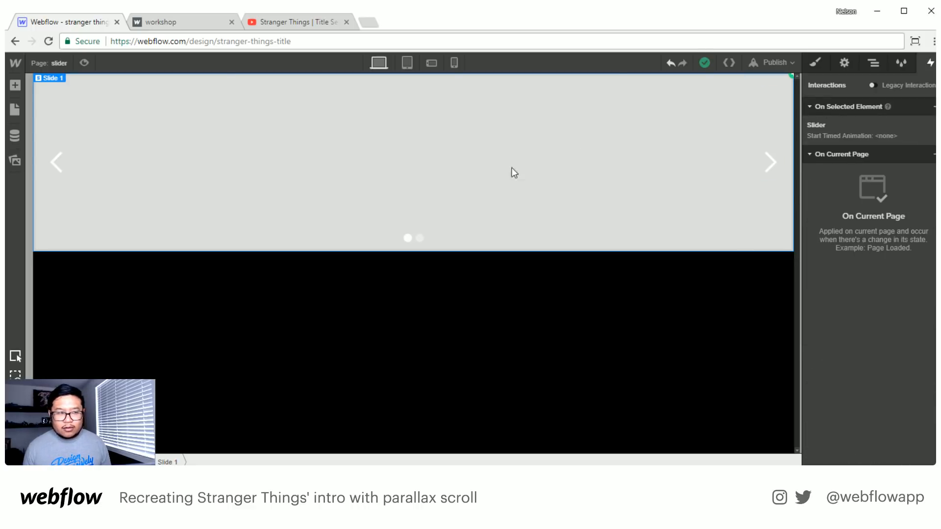
- Give the first slide the class name slide 1
{"action": "left_click", "coordinate": [874, 64]}
{"action": "left_click", "coordinate": [818, 72]}
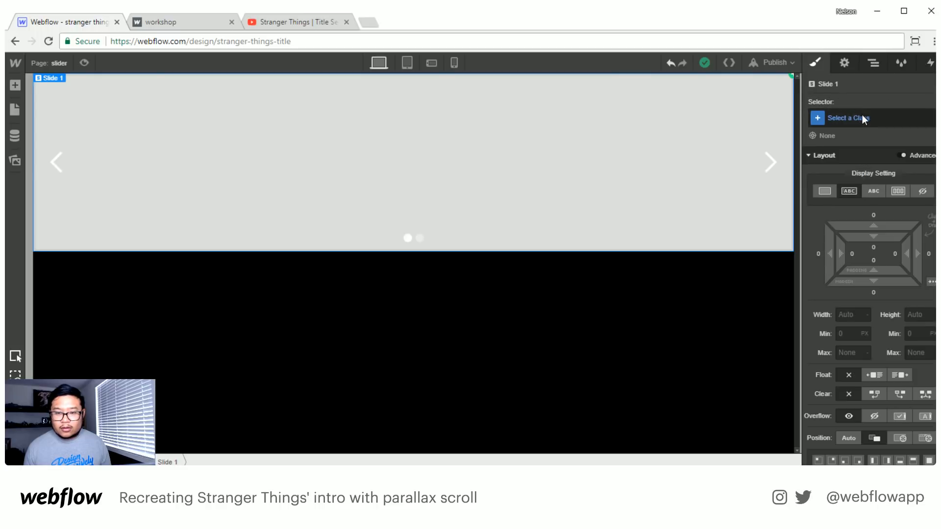
{"action": "left_click", "coordinate": [862, 115]}
{"action": "type", "text": "slide 1"}
{"action": "key", "text": "Return"}
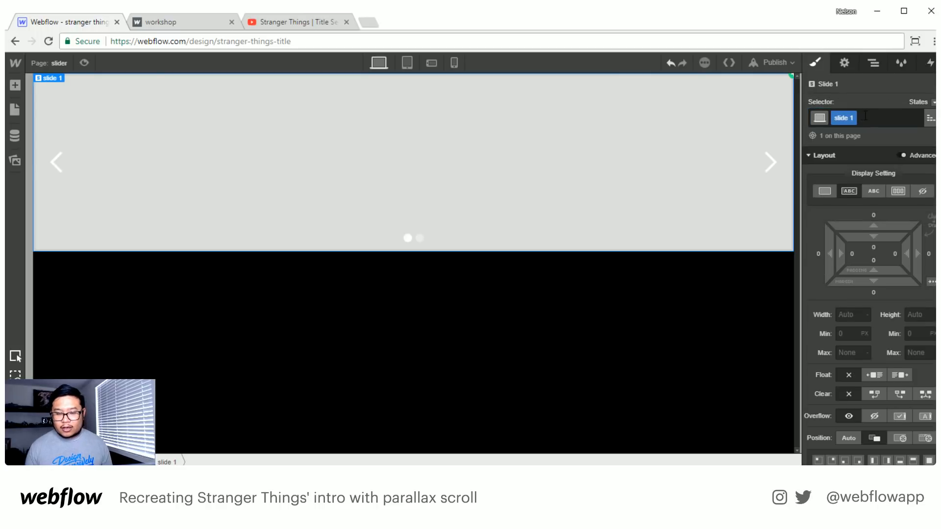
- Set the background color of the slide 1 class to the red swatch
{"action": "scroll", "coordinate": [863, 362], "scroll_direction": "down", "scroll_amount": 5}
{"action": "scroll", "coordinate": [864, 363], "scroll_direction": "down", "scroll_amount": 6}
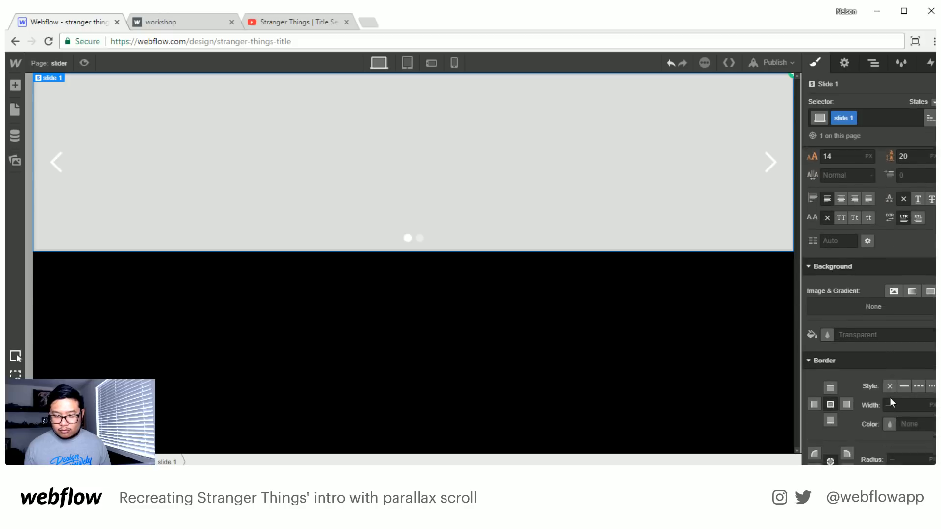
{"action": "left_click", "coordinate": [827, 261]}
{"action": "left_click_drag", "start_coordinate": [882, 306], "coordinate": [914, 285]}
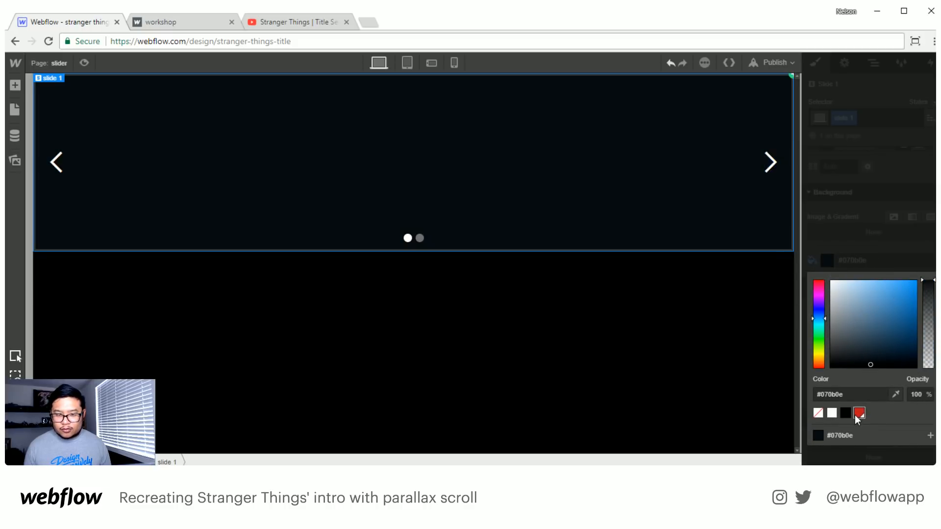
{"action": "left_click", "coordinate": [859, 413]}
{"action": "left_click", "coordinate": [901, 210]}
{"action": "scroll", "coordinate": [880, 206], "scroll_direction": "up", "scroll_amount": 8}
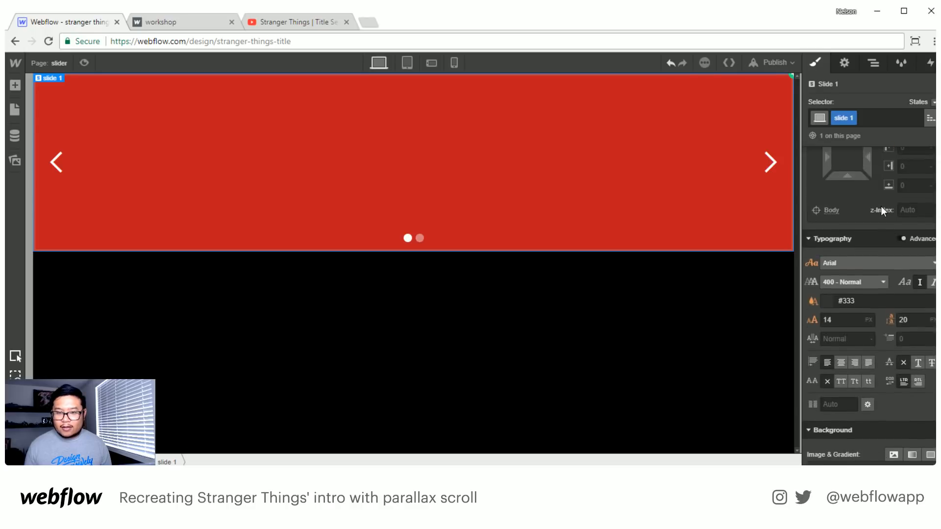
{"action": "left_click", "coordinate": [897, 192]}
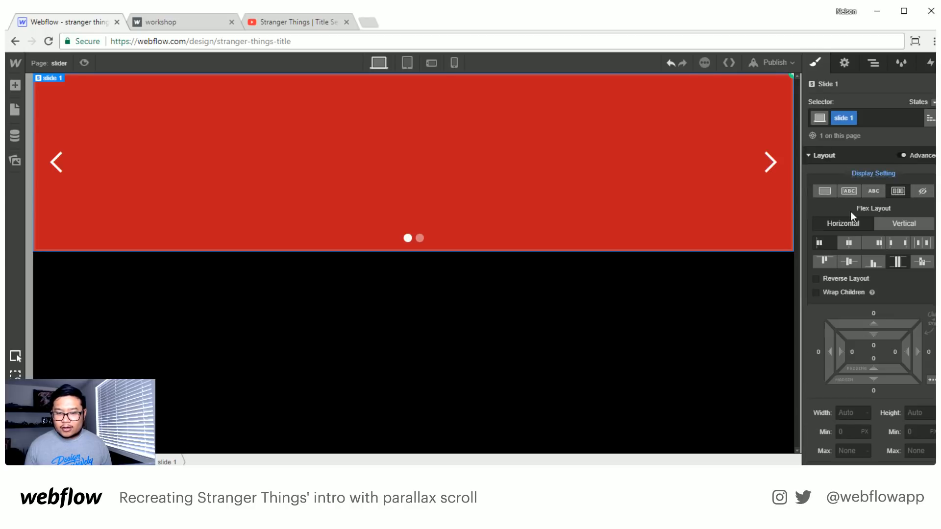
{"action": "left_click", "coordinate": [848, 244]}
{"action": "left_click", "coordinate": [874, 173], "text": "alt"}
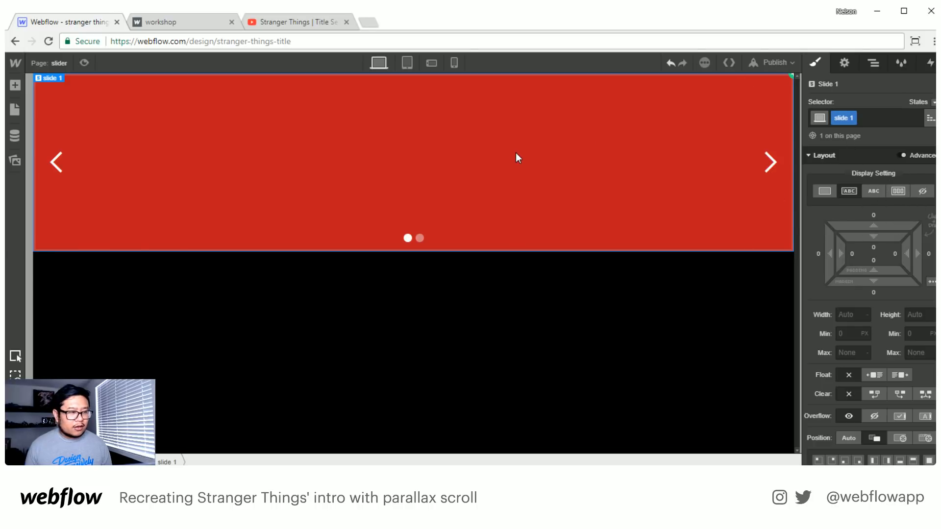
- Add a text block inside the first slide and replace its placeholder text with Slide 1
{"action": "key", "text": "a"}
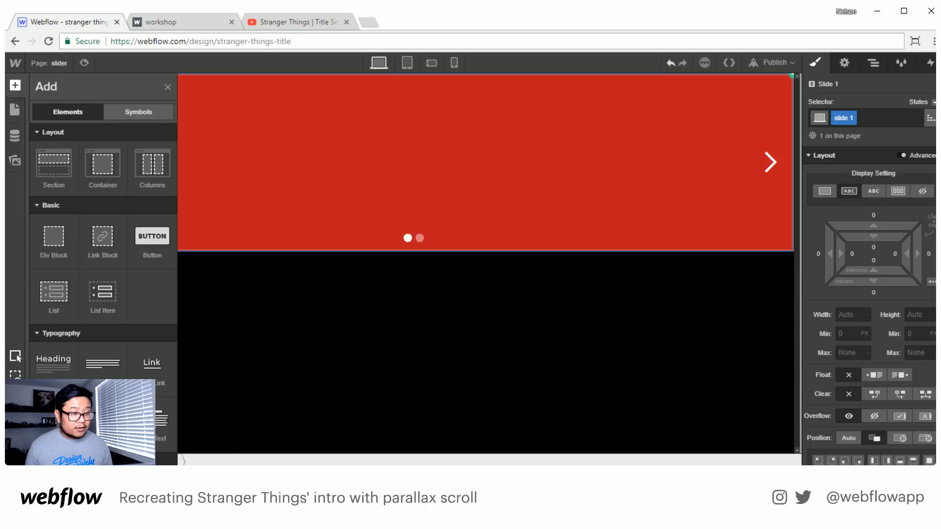
{"action": "left_click", "coordinate": [54, 420]}
{"action": "double_click", "coordinate": [157, 82]}
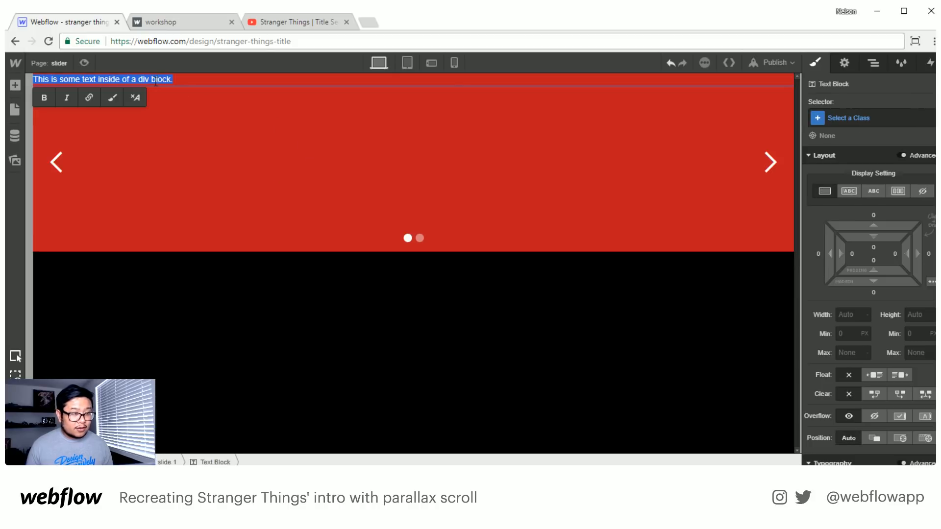
{"action": "type", "text": "Slide 1"}
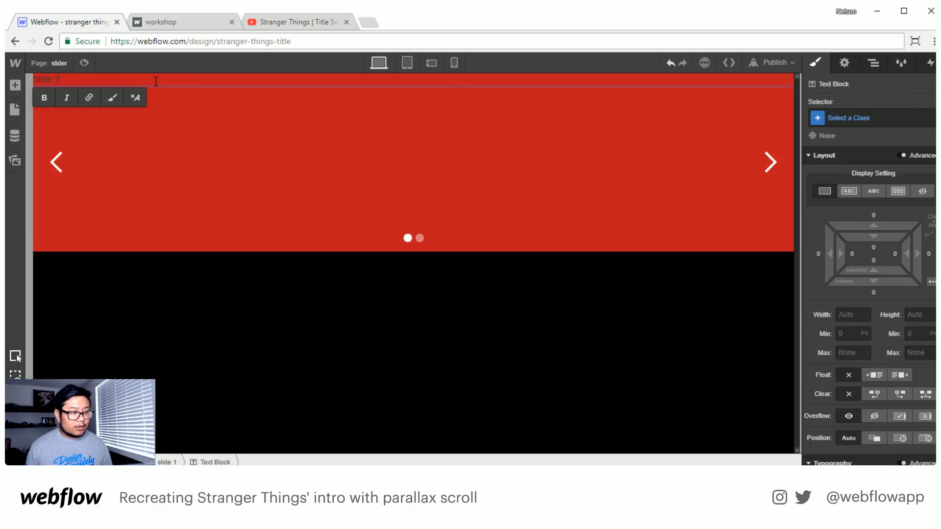
{"action": "key", "text": "Escape"}
- Center the text of the slide 1 class and set its font color to white
{"action": "left_click", "coordinate": [403, 184]}
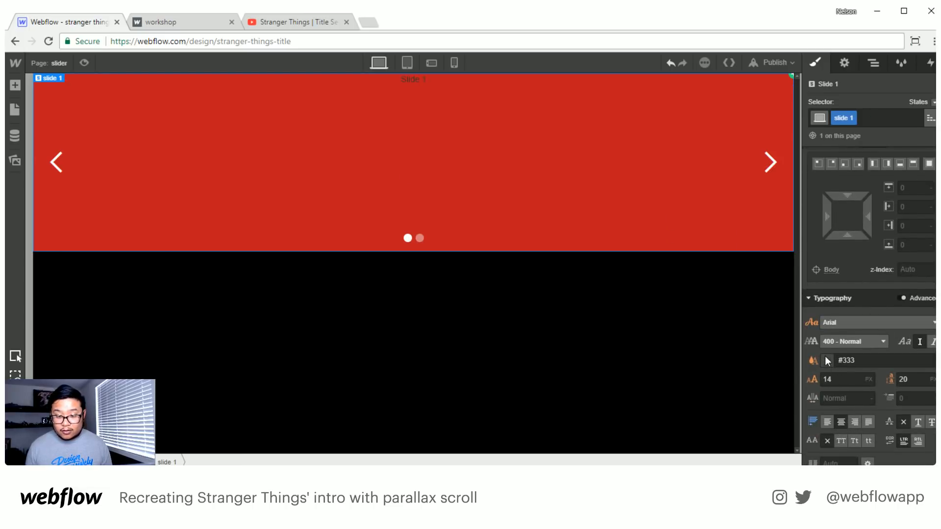
{"action": "left_click", "coordinate": [826, 360]}
{"action": "left_click", "coordinate": [817, 315]}
{"action": "left_click", "coordinate": [826, 151]}
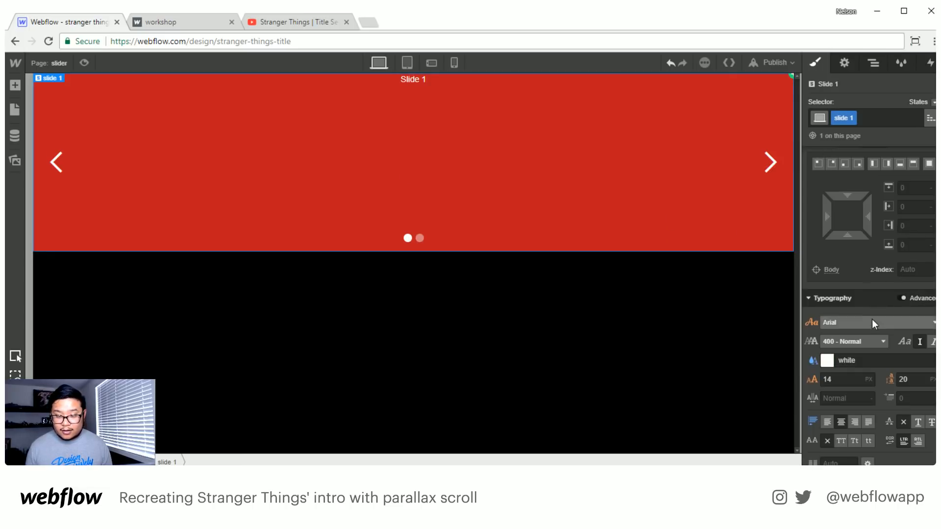
- Set slide 1's font to Benguiatproitc with 50 px size and 50 px line height, and give it 39 px top padding
{"action": "left_click", "coordinate": [872, 319]}
{"action": "left_click", "coordinate": [851, 351]}
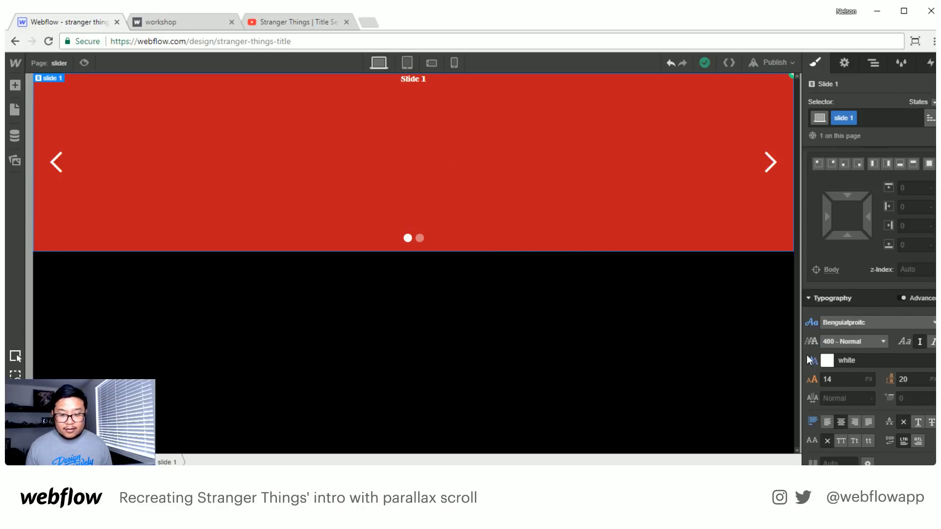
{"action": "left_click", "coordinate": [840, 379]}
{"action": "type", "text": "50"}
{"action": "key", "text": "Tab"}
{"action": "type", "text": "50"}
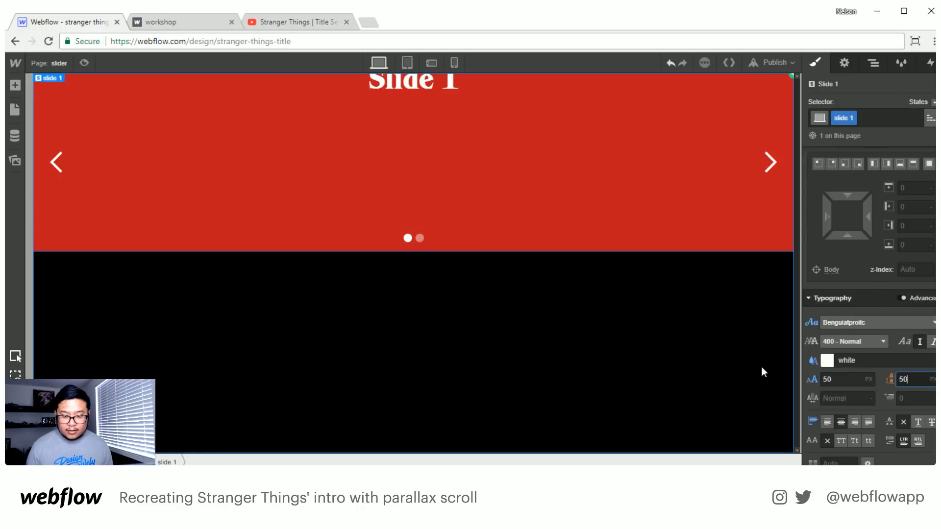
{"action": "scroll", "coordinate": [885, 336], "scroll_direction": "up", "scroll_amount": 5}
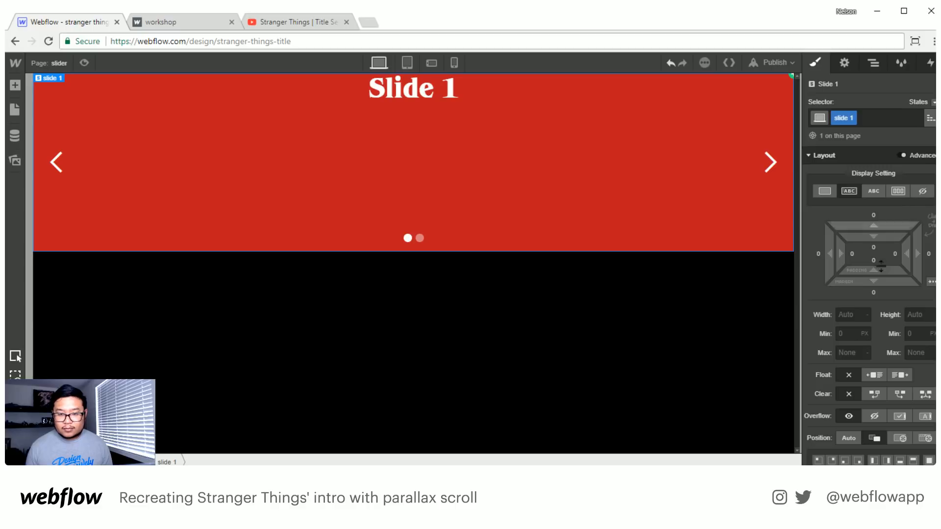
{"action": "left_click_drag", "start_coordinate": [874, 238], "coordinate": [877, 301]}
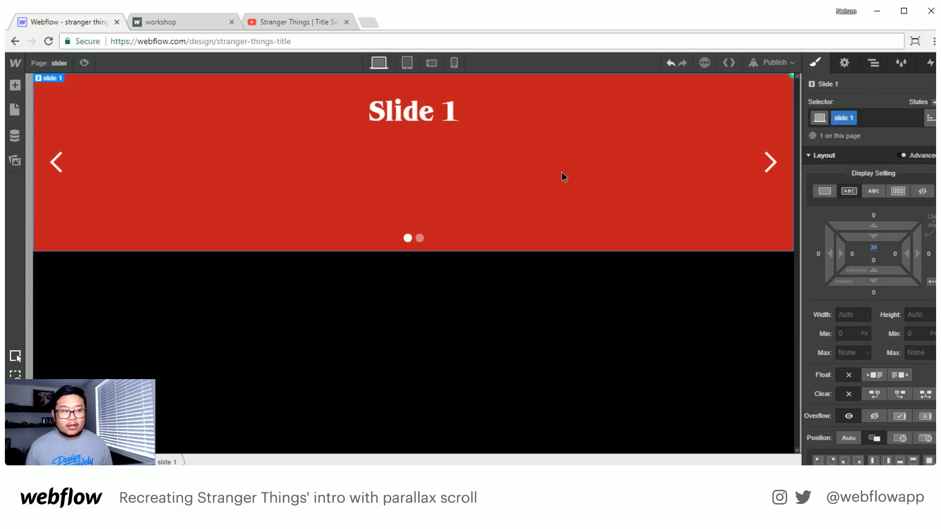
- Create a timed animation named slide 1 for the Slider In View action of the slide's Slider trigger
{"action": "left_click", "coordinate": [929, 62]}
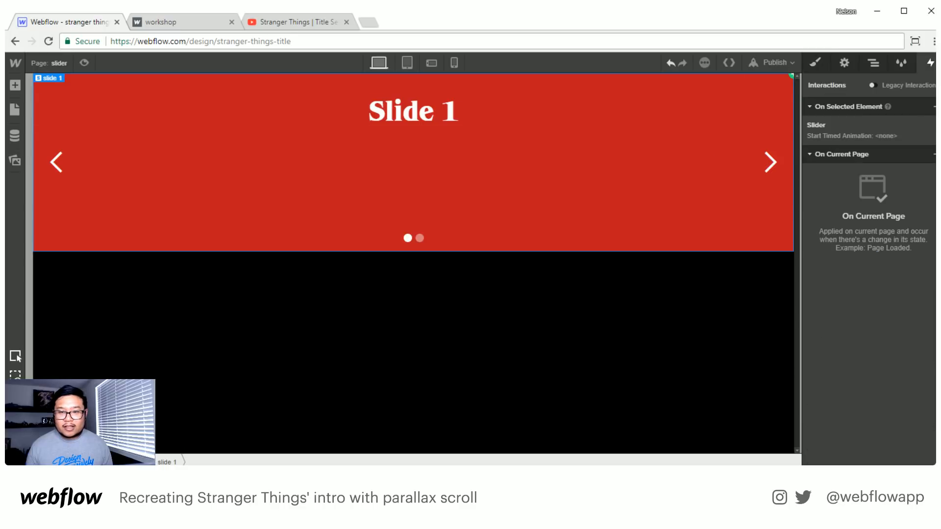
{"action": "left_click", "coordinate": [863, 138]}
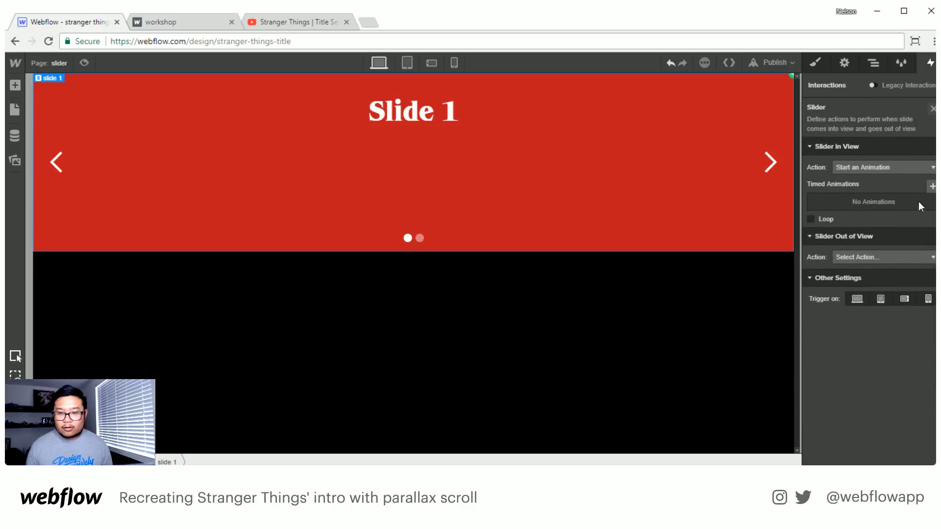
{"action": "left_click", "coordinate": [932, 186]}
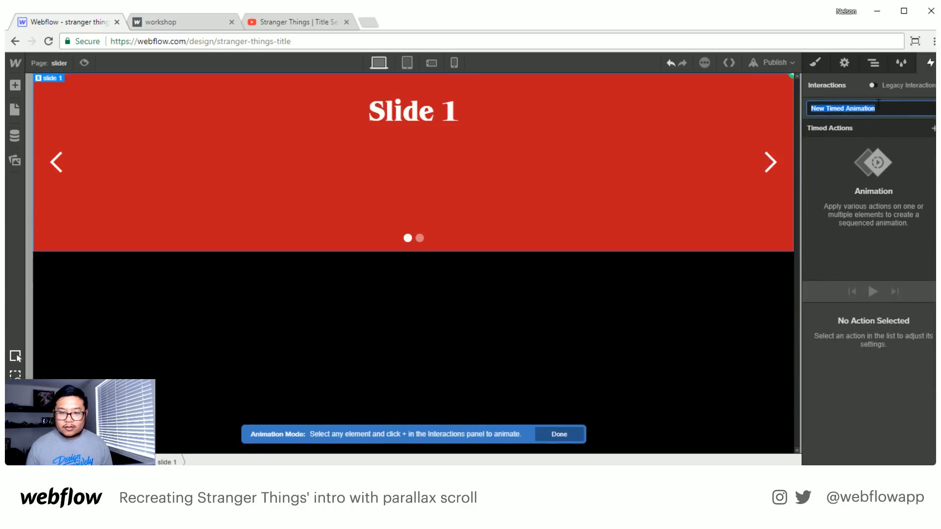
{"action": "type", "text": "slide"}
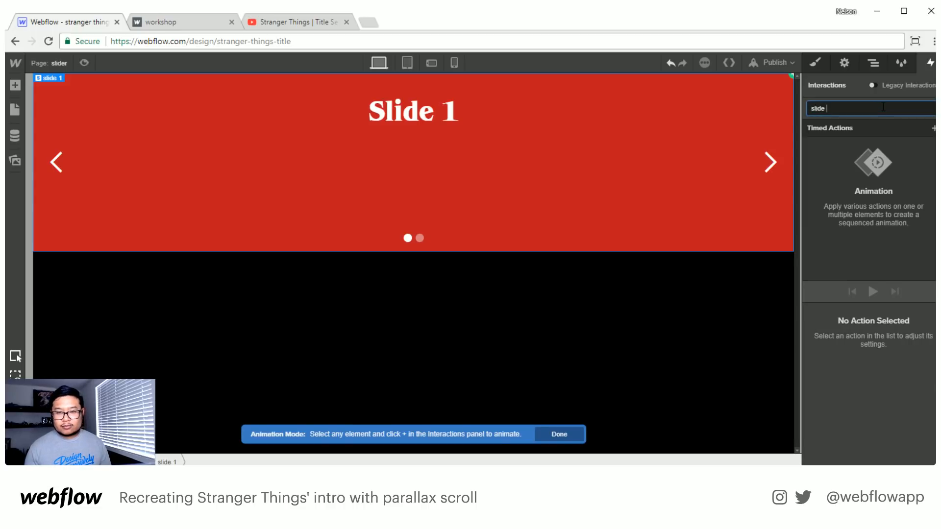
{"action": "type", "text": " 1"}
{"action": "key", "text": "Return"}
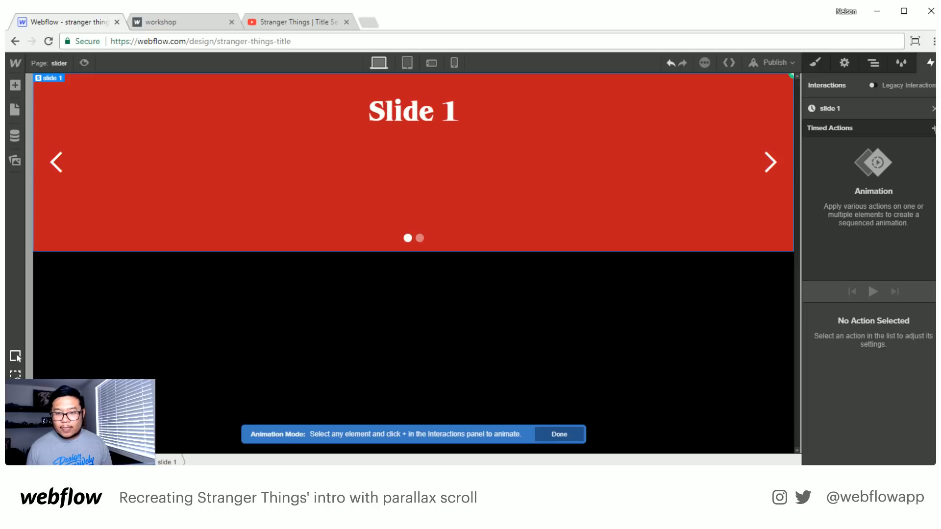
- Add a Move action for the text block, set as initial state, with a vertical offset of 335 px
{"action": "left_click", "coordinate": [412, 114]}
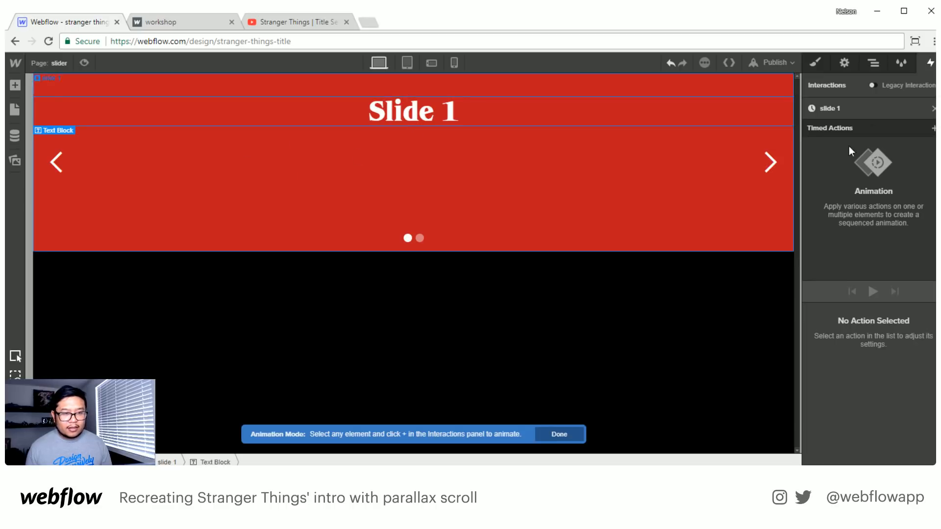
{"action": "left_click", "coordinate": [933, 129]}
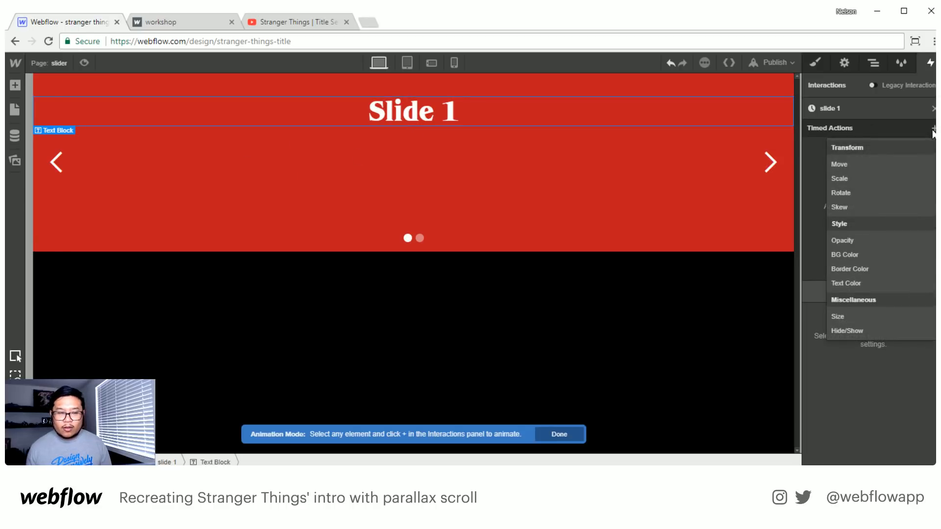
{"action": "left_click", "coordinate": [883, 164]}
{"action": "left_click", "coordinate": [828, 314]}
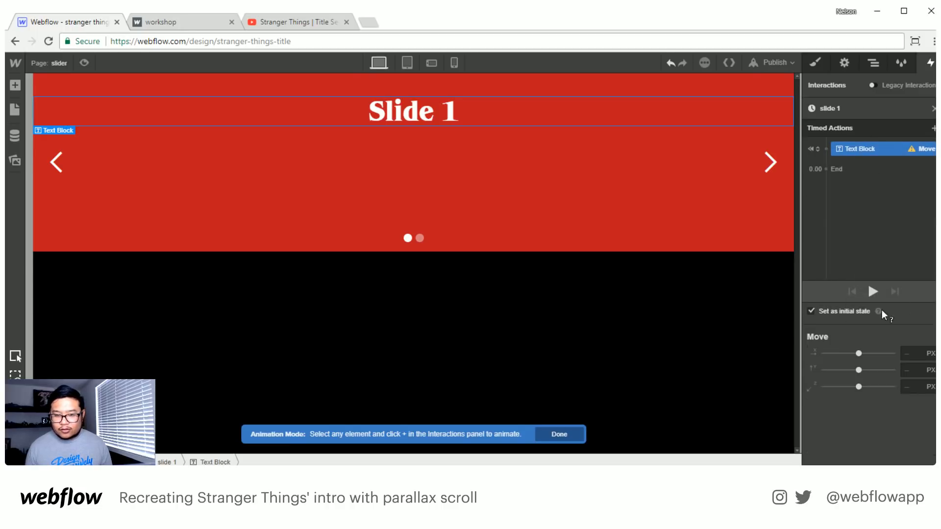
{"action": "left_click_drag", "start_coordinate": [857, 371], "coordinate": [881, 370]}
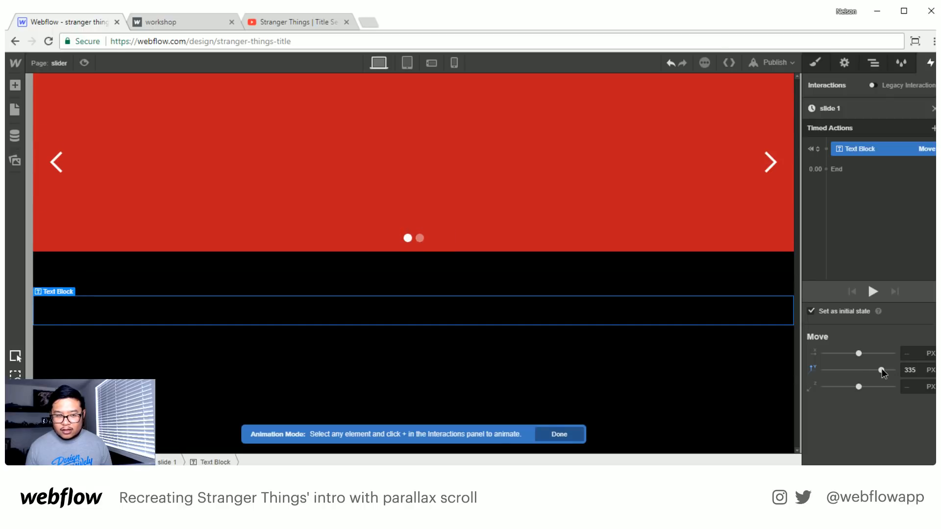
- Add a second Move action for the text block with a 1 s delay and a vertical offset of 0 px
{"action": "left_click", "coordinate": [932, 129]}
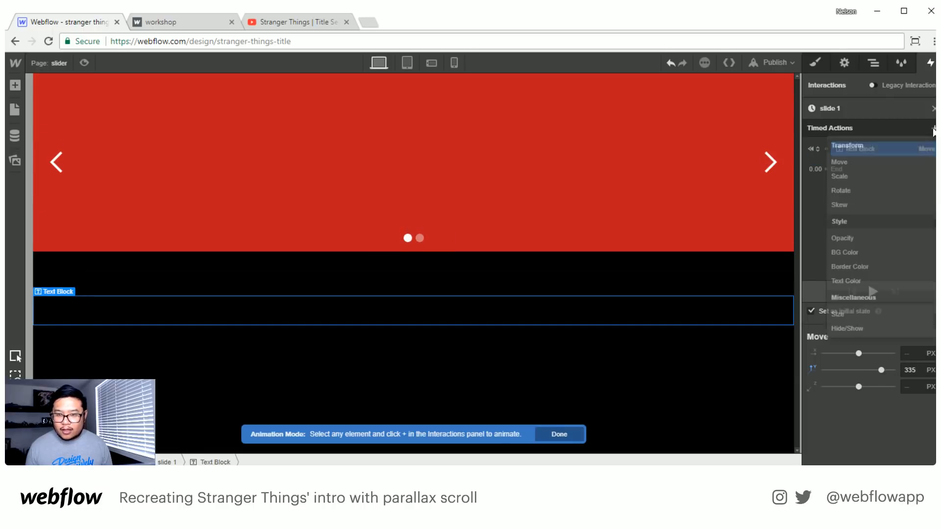
{"action": "left_click", "coordinate": [843, 169]}
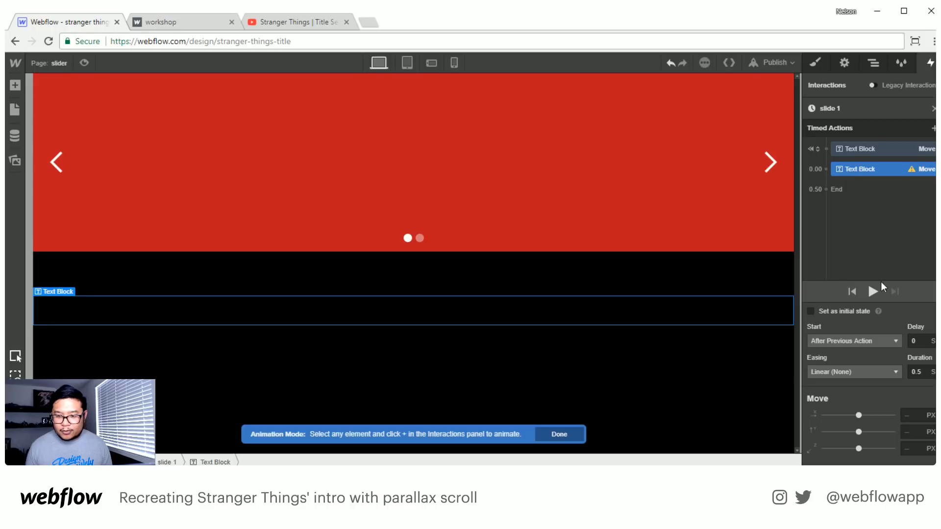
{"action": "left_click_drag", "start_coordinate": [918, 341], "coordinate": [898, 340]}
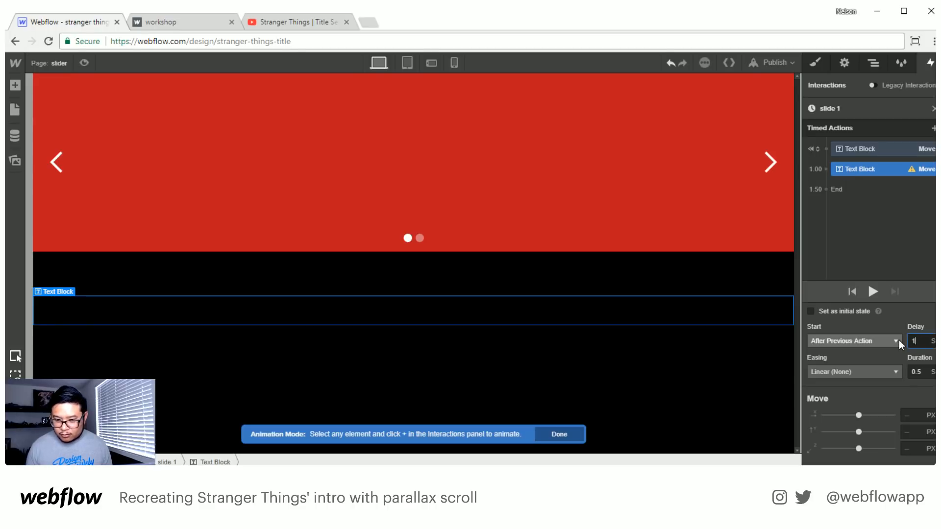
{"action": "left_click", "coordinate": [875, 169]}
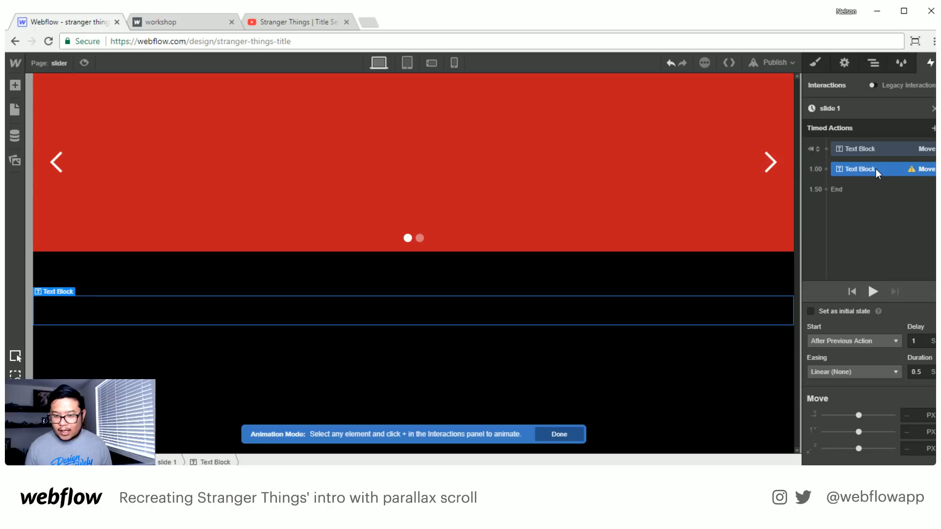
{"action": "left_click", "coordinate": [910, 436]}
{"action": "type", "text": "0"}
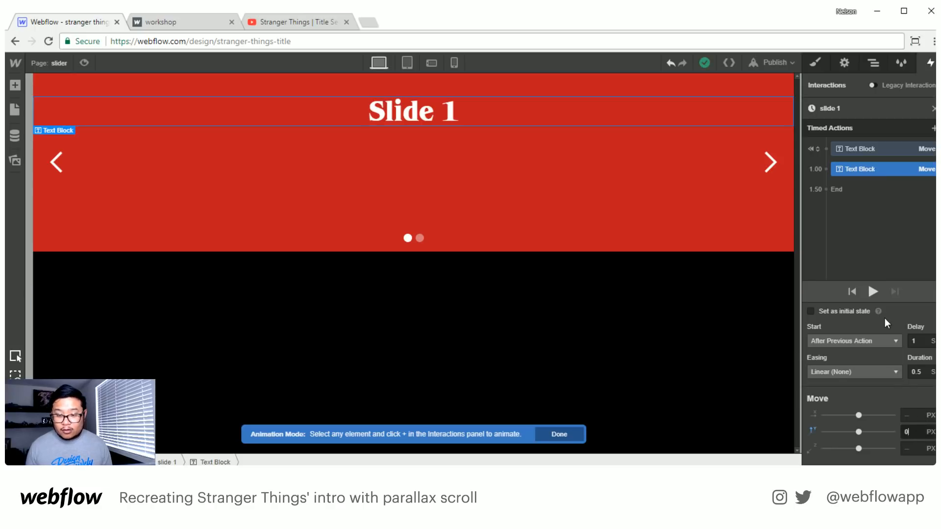
- Play the slide 1 animation, and preview the page while switching to the second slide and back
{"action": "left_click", "coordinate": [874, 287]}
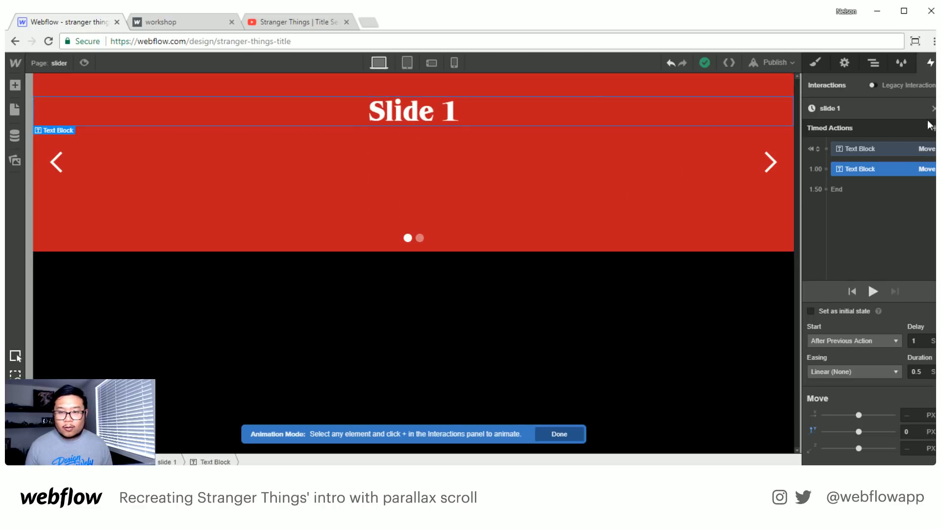
{"action": "left_click", "coordinate": [84, 63]}
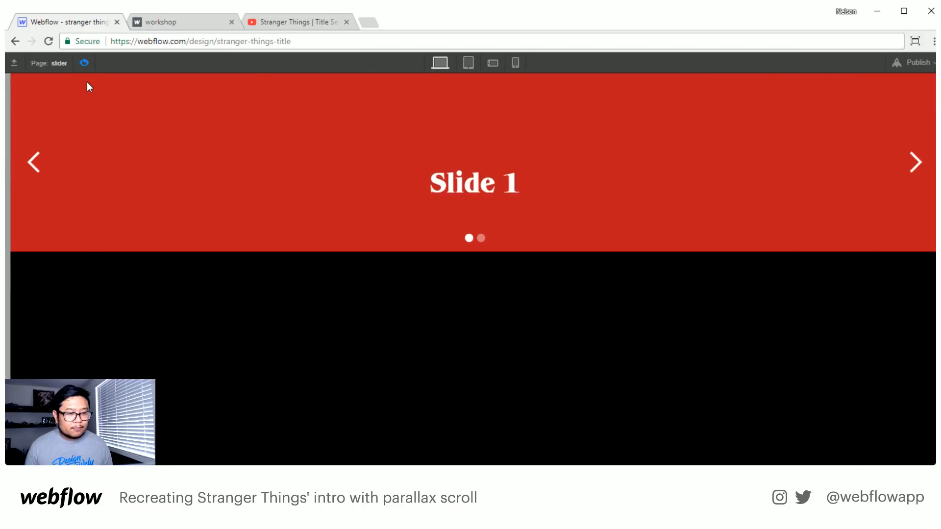
{"action": "left_click", "coordinate": [914, 162]}
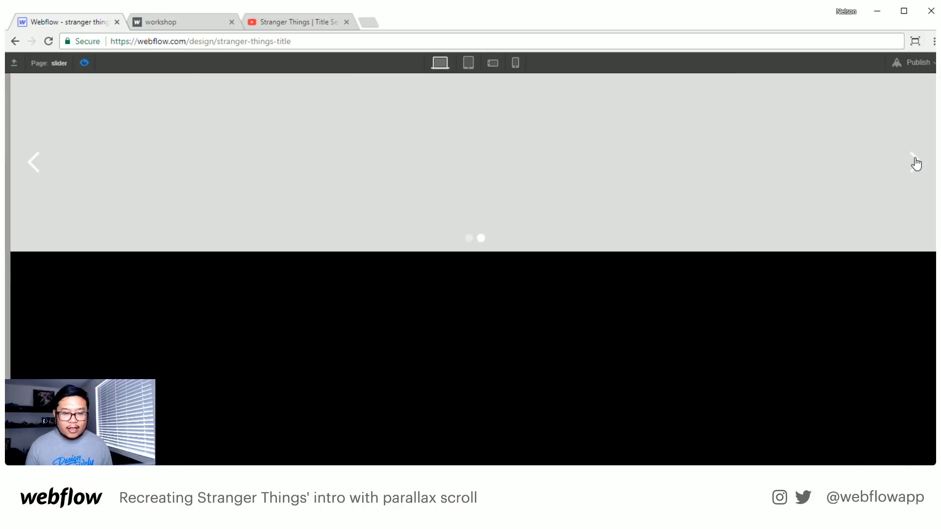
{"action": "left_click", "coordinate": [916, 163]}
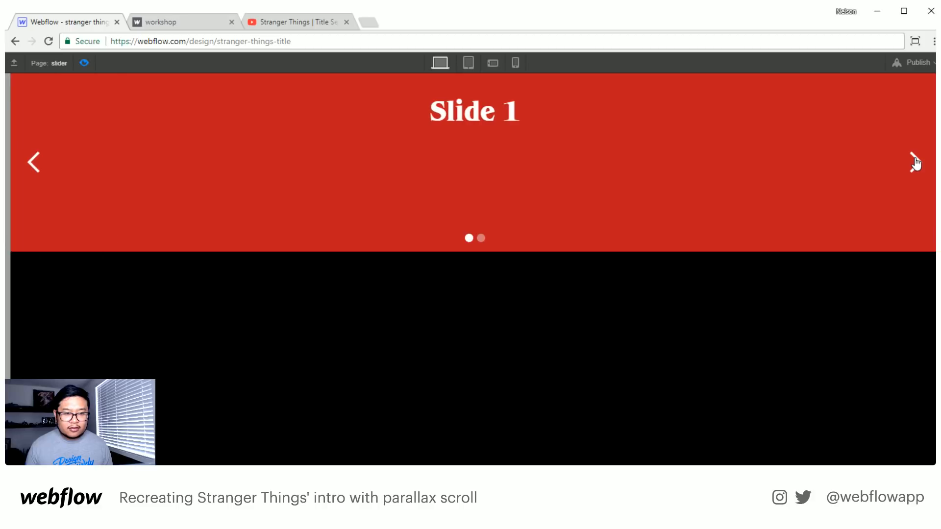
{"action": "left_click", "coordinate": [84, 62]}
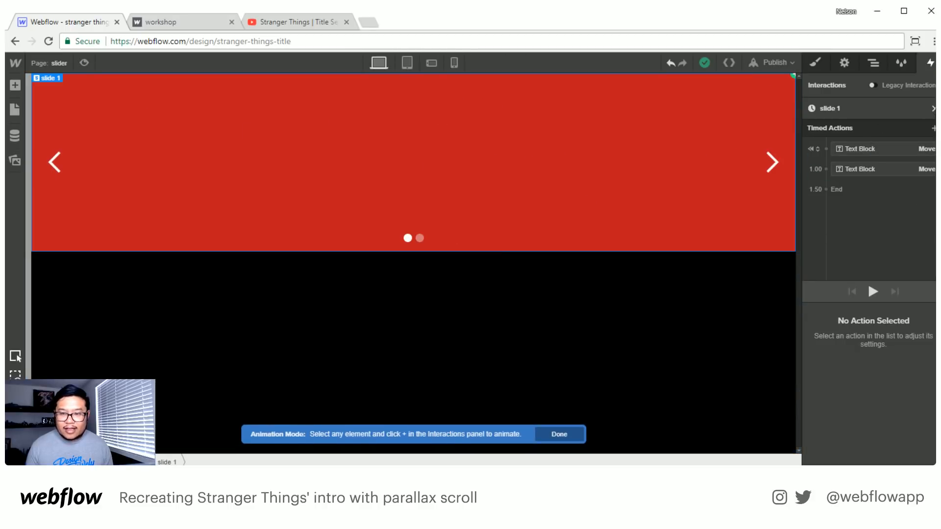
- Set the Slider Out of View action to Start an Animation and create a timed animation named slide 1 out
{"action": "left_click", "coordinate": [930, 109]}
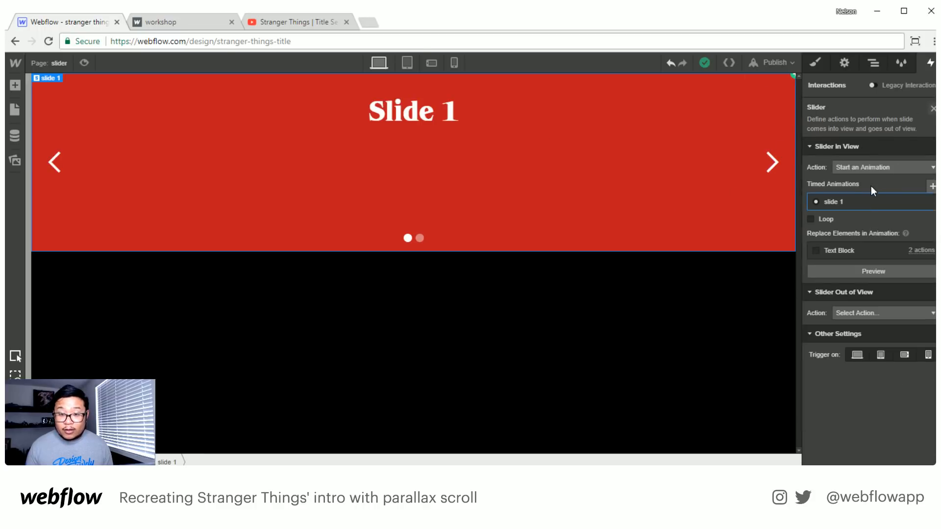
{"action": "left_click", "coordinate": [854, 313]}
{"action": "left_click", "coordinate": [868, 341]}
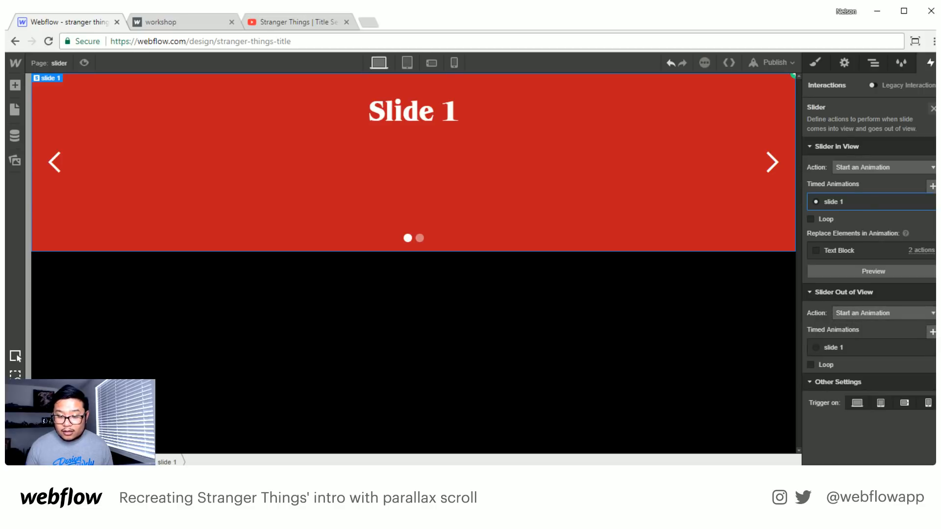
{"action": "left_click", "coordinate": [932, 332]}
{"action": "type", "text": "slide 1 out"}
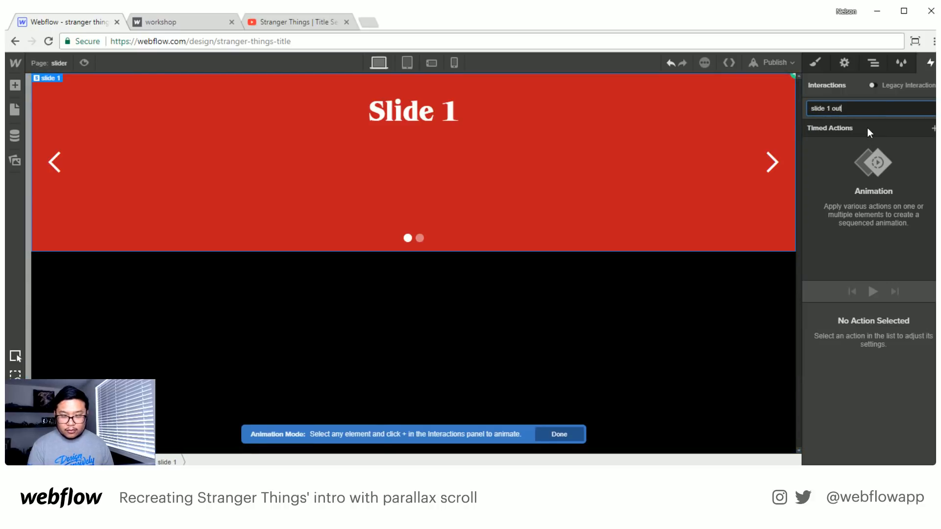
{"action": "key", "text": "Return"}
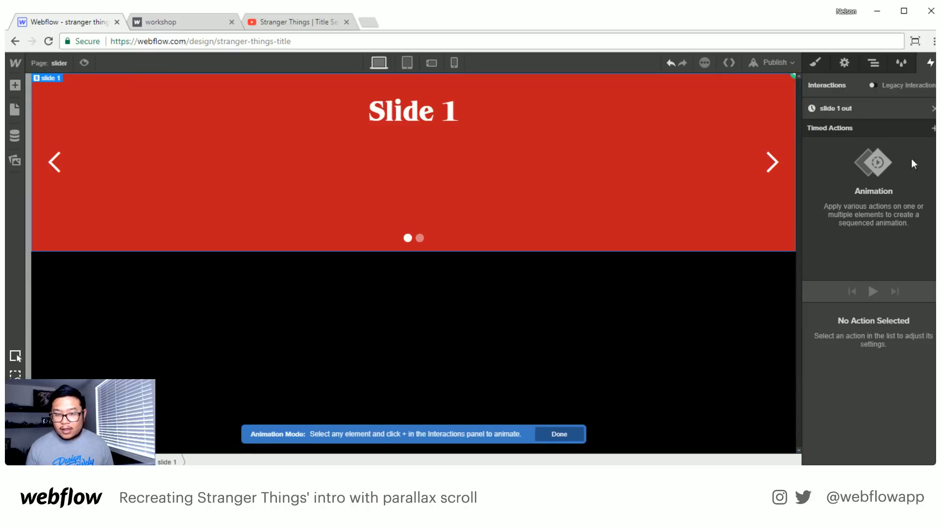
- Add a Move action for the text block to slide 1 out with a vertical offset of 335 px
{"action": "left_click", "coordinate": [434, 110]}
{"action": "left_click", "coordinate": [934, 128]}
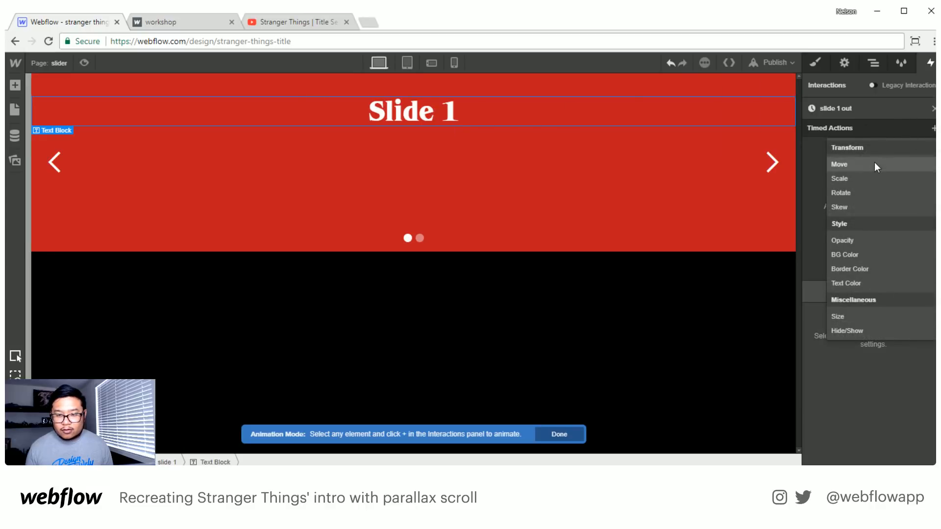
{"action": "left_click", "coordinate": [874, 163]}
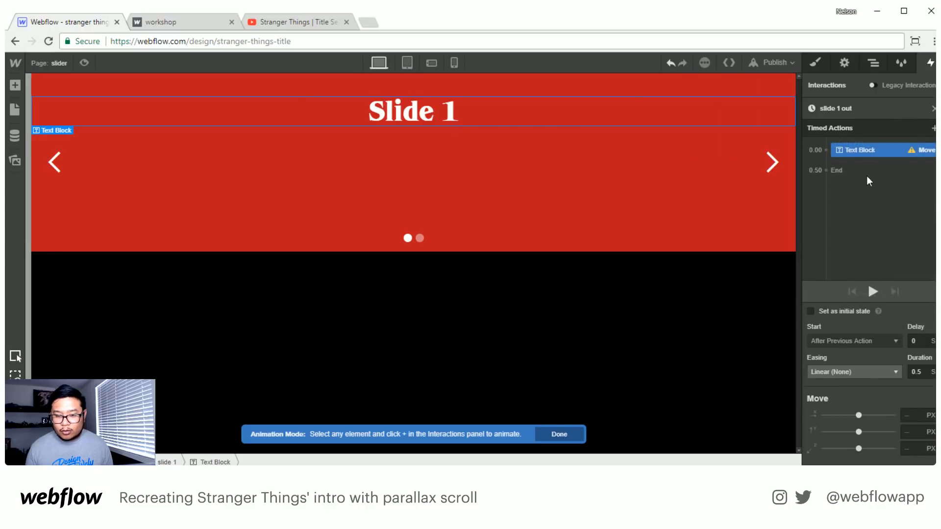
{"action": "left_click", "coordinate": [907, 432]}
{"action": "type", "text": "335"}
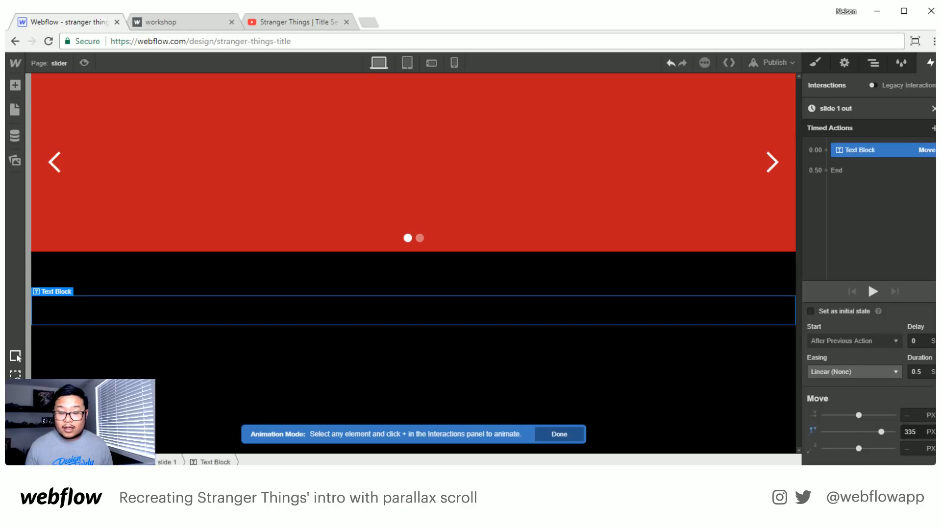
{"action": "left_click", "coordinate": [933, 108]}
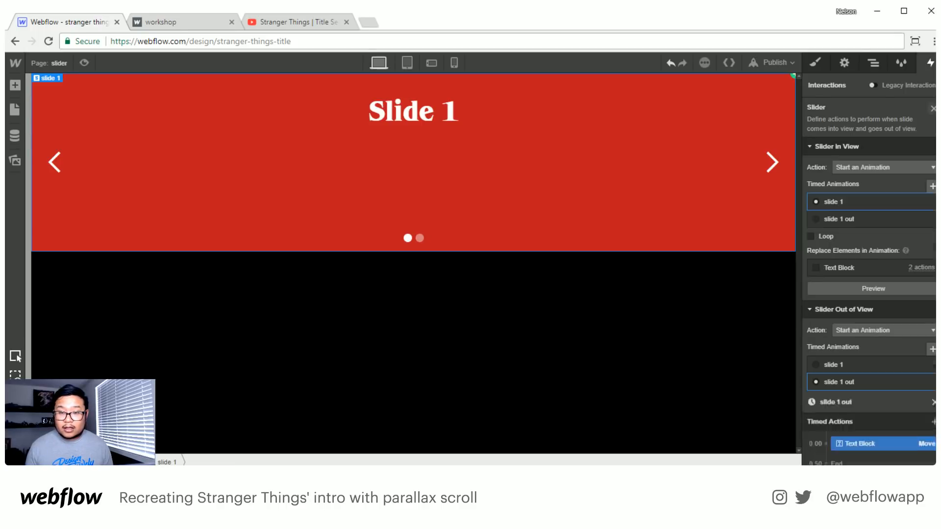
- Preview the slider's in-view and out-of-view animations by moving back and forth between both slides
{"action": "left_click", "coordinate": [84, 63]}
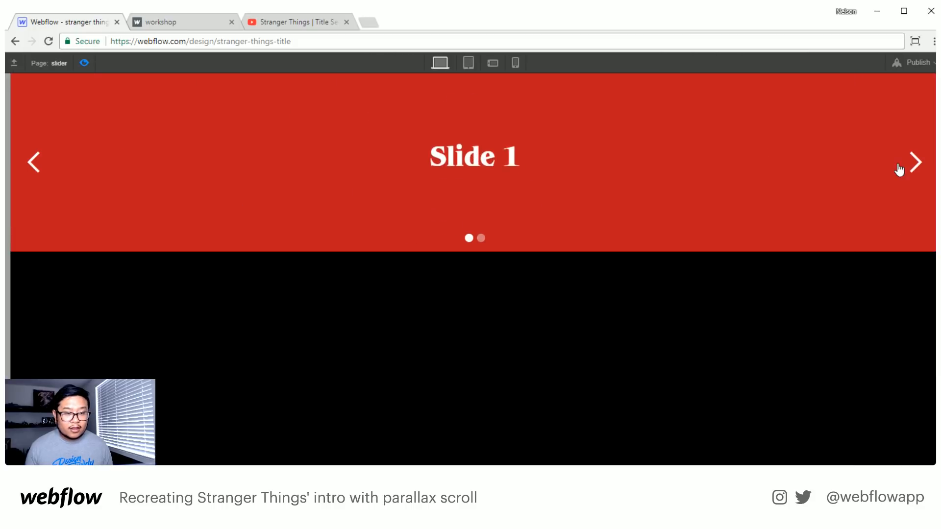
{"action": "left_click", "coordinate": [915, 161]}
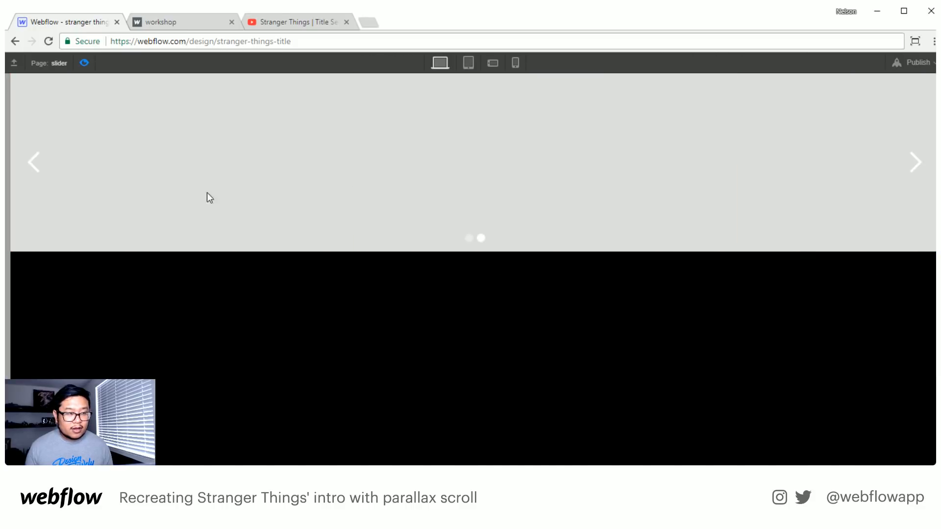
{"action": "left_click", "coordinate": [32, 161]}
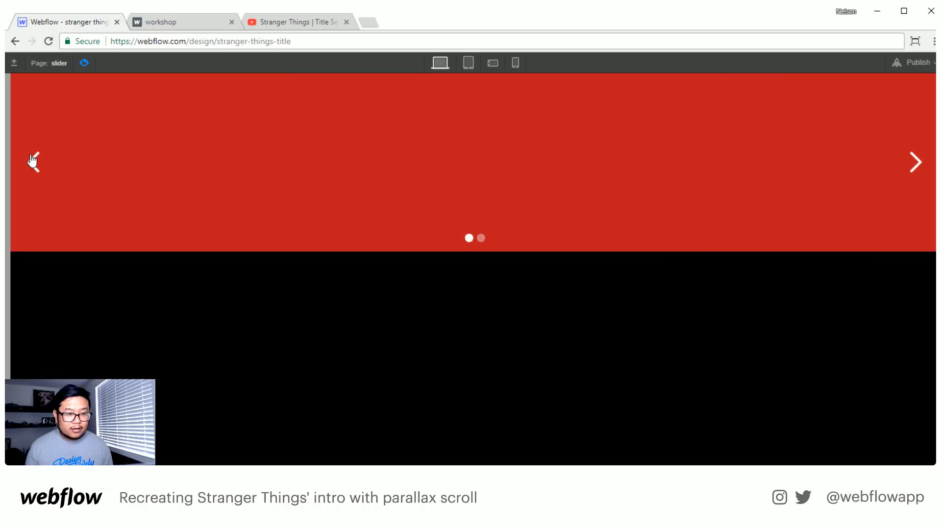
{"action": "left_click", "coordinate": [32, 161]}
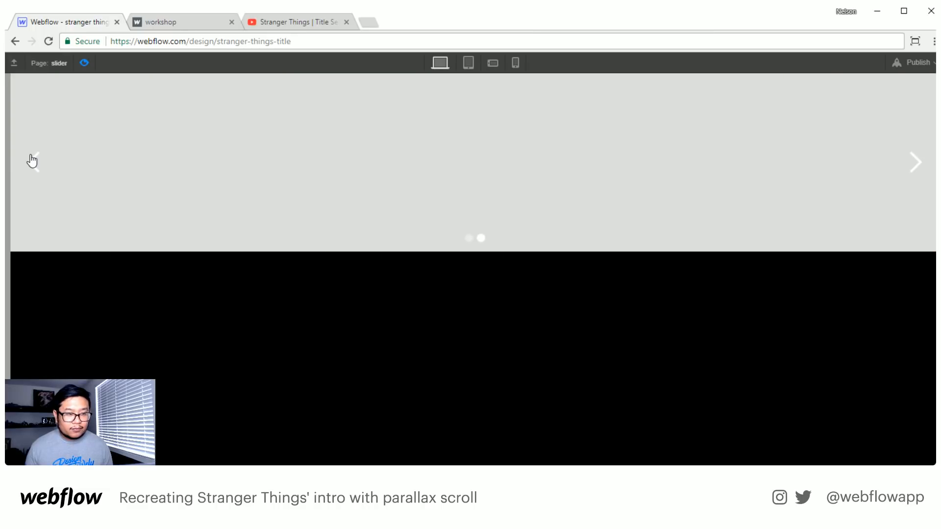
{"action": "left_click", "coordinate": [32, 160]}
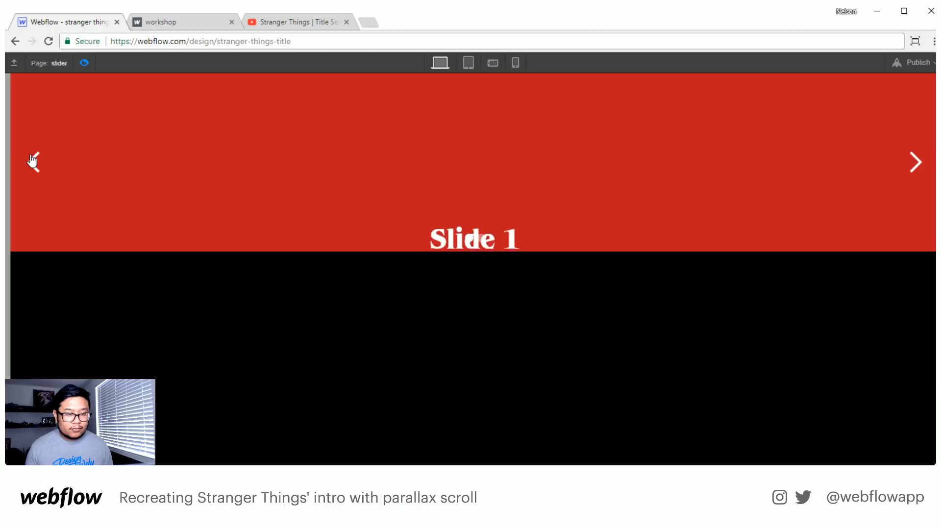
{"action": "left_click", "coordinate": [81, 59]}
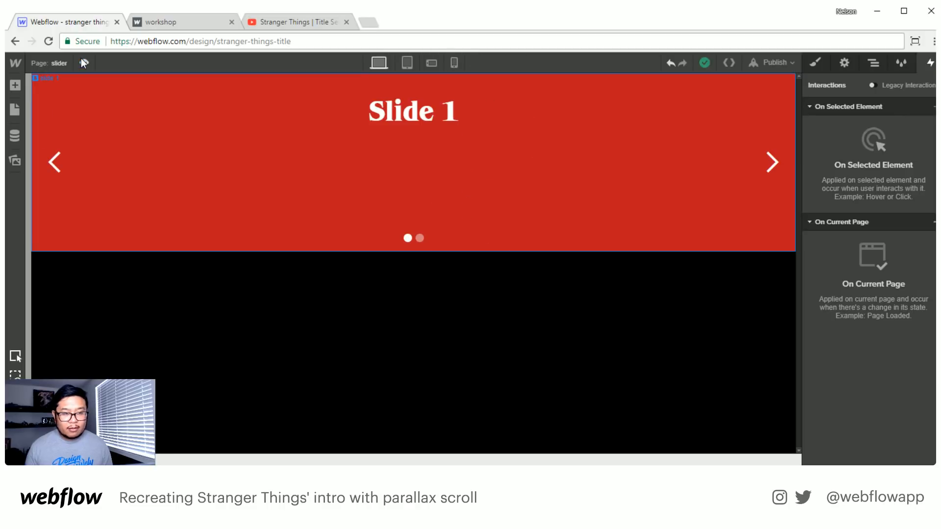
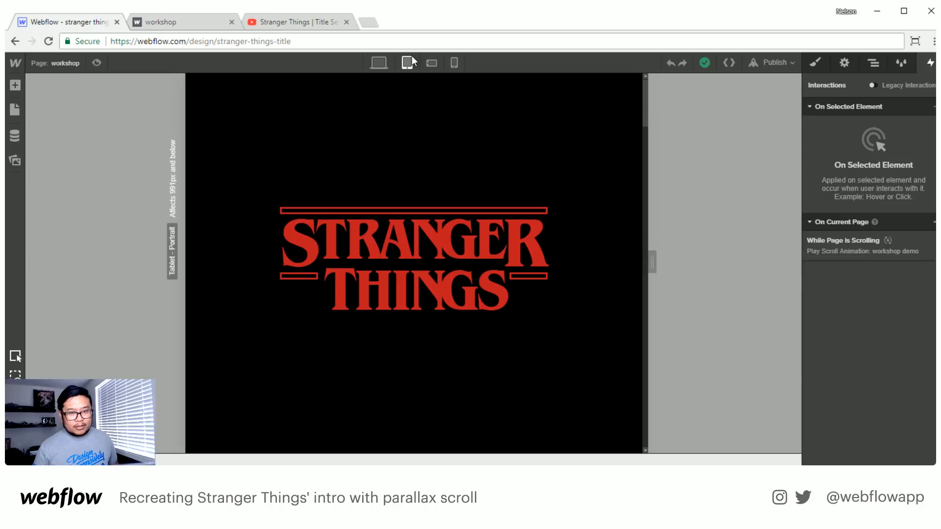
- Switch to the published workshop page, turn on device emulation in the developer tools, and move their window out of the way
{"action": "left_click", "coordinate": [190, 20]}
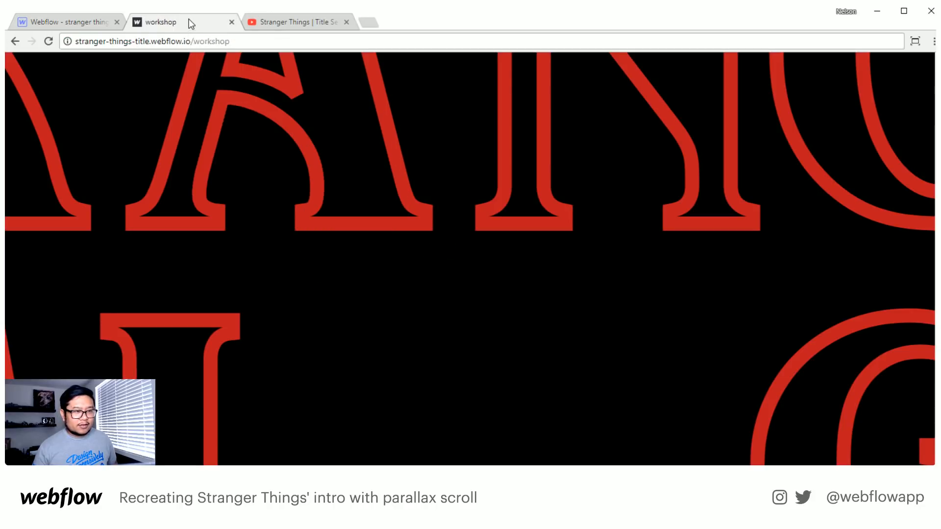
{"action": "right_click", "coordinate": [455, 130]}
{"action": "left_click", "coordinate": [536, 298]}
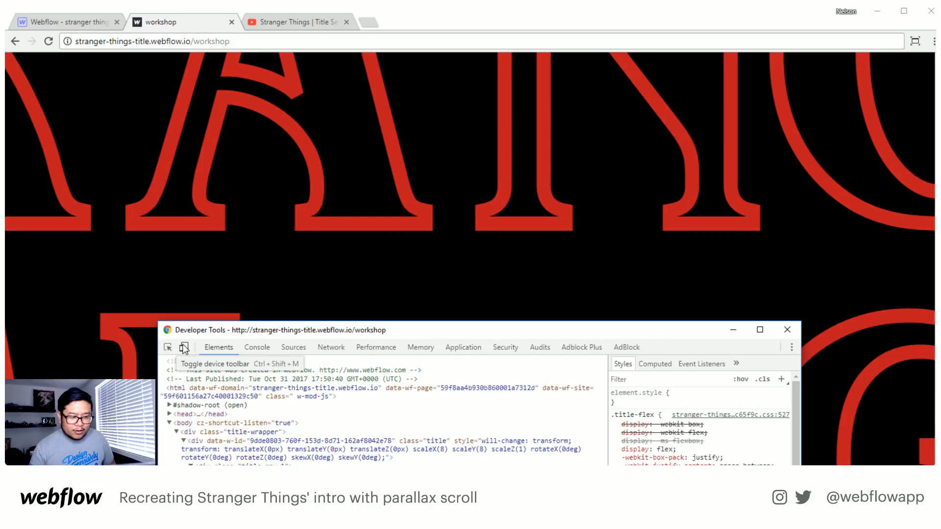
{"action": "left_click", "coordinate": [184, 347]}
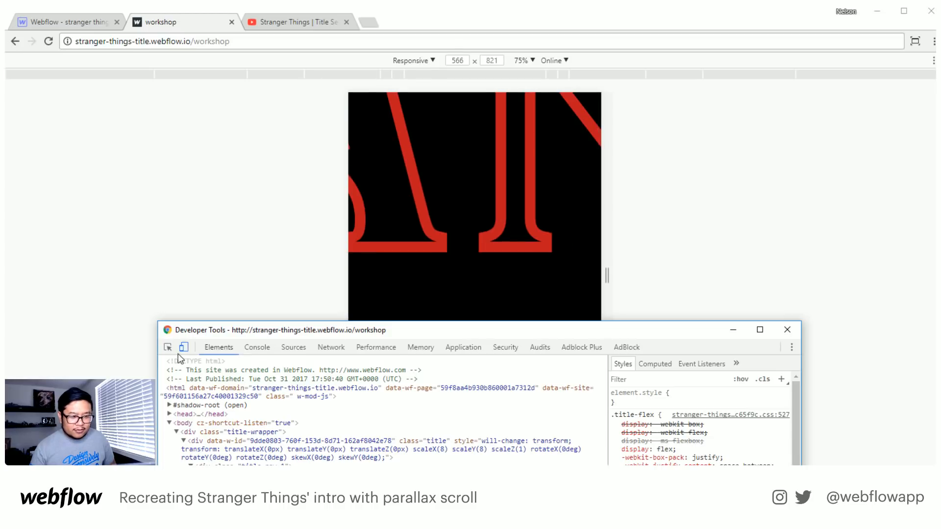
{"action": "left_click_drag", "start_coordinate": [260, 334], "coordinate": [940, 465]}
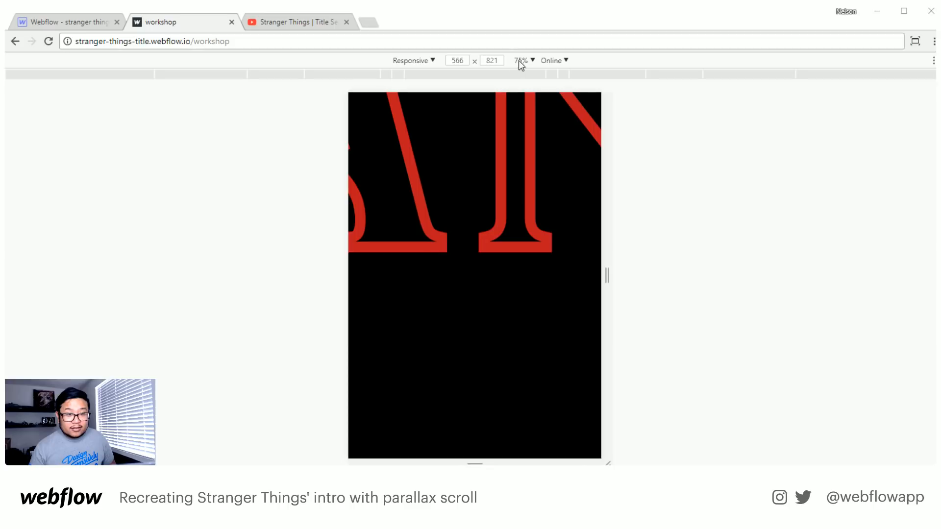
- View the published page at the iPad and iPad Pro device sizes
{"action": "left_click", "coordinate": [428, 64]}
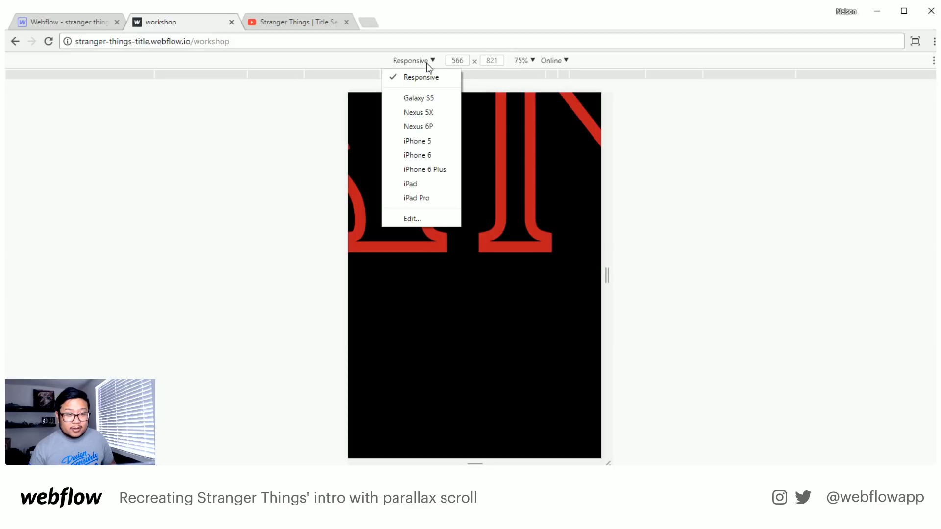
{"action": "left_click", "coordinate": [434, 184]}
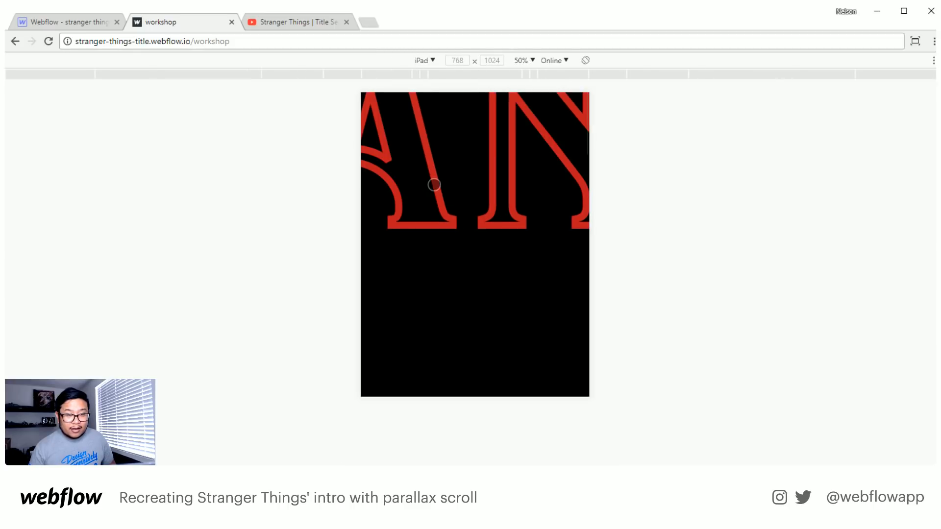
{"action": "left_click", "coordinate": [423, 62]}
{"action": "left_click", "coordinate": [433, 200]}
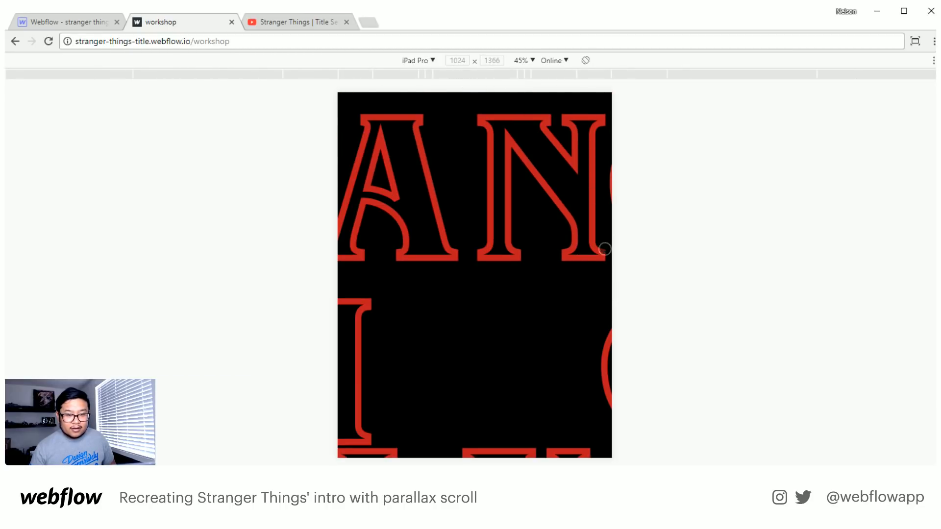
- Set the emulated view to Responsive at about 1792 px wide, reload the page, and check the title's scroll animation
{"action": "left_click", "coordinate": [418, 61]}
{"action": "left_click", "coordinate": [422, 78]}
{"action": "left_click_drag", "start_coordinate": [557, 276], "coordinate": [718, 273]}
{"action": "left_click", "coordinate": [51, 43]}
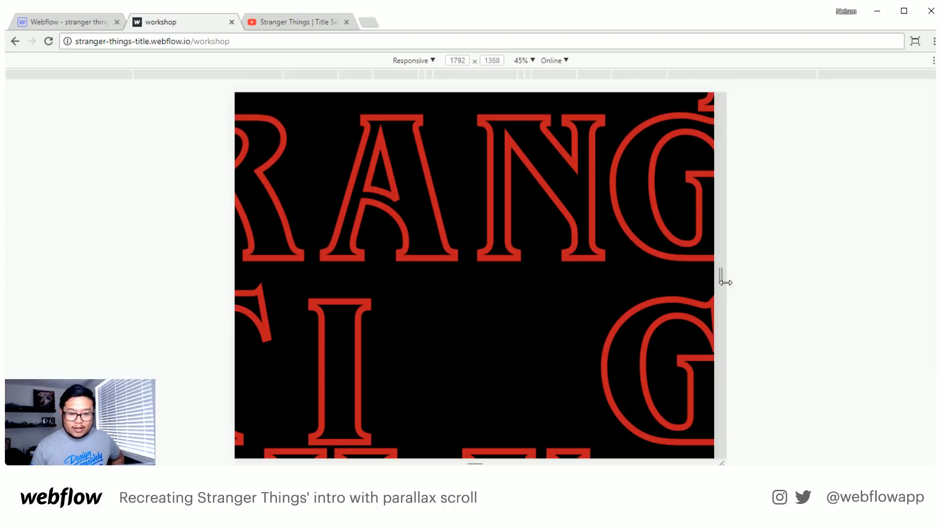
{"action": "scroll", "coordinate": [594, 279], "scroll_direction": "down", "scroll_amount": 3}
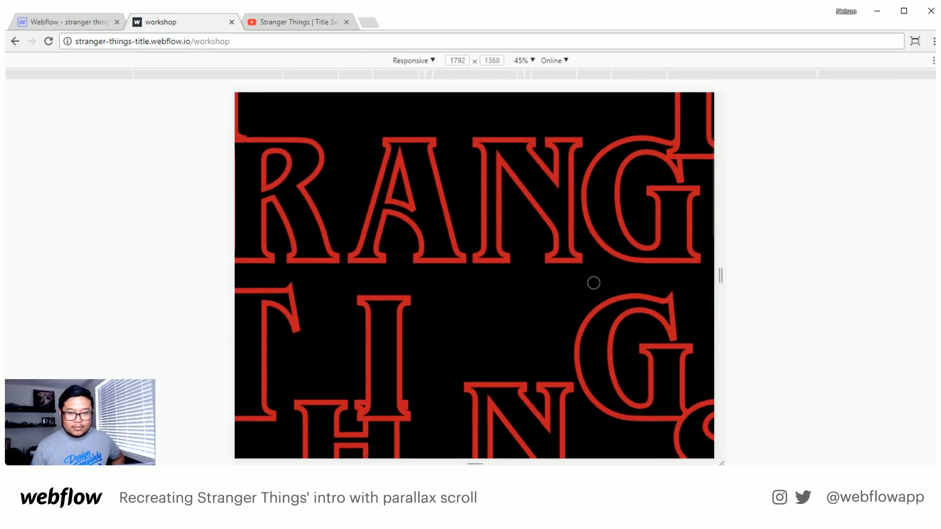
{"action": "scroll", "coordinate": [594, 283], "scroll_direction": "down", "scroll_amount": 5}
{"action": "scroll", "coordinate": [593, 283], "scroll_direction": "up", "scroll_amount": 5}
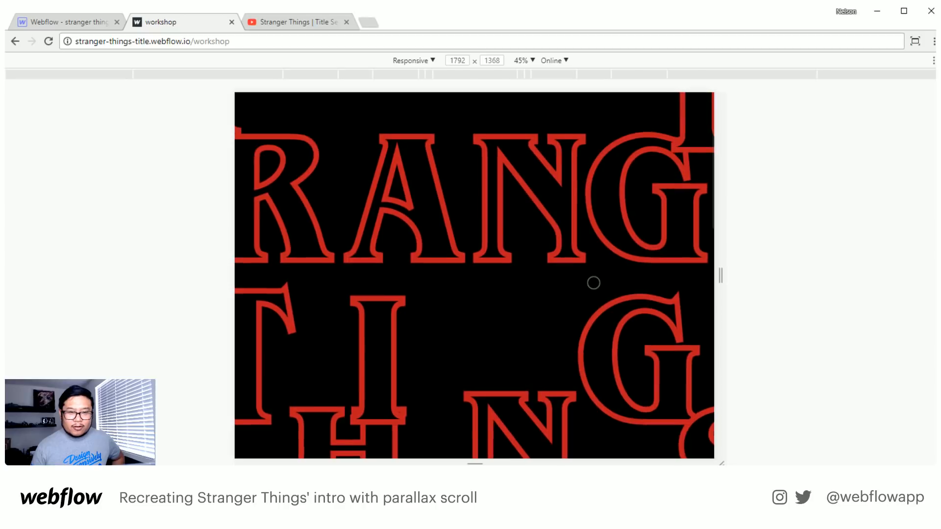
- Examine the title's scroll animation on the published page back and forth at the 1792 × 1368 emulated size
{"action": "scroll", "coordinate": [594, 283], "scroll_direction": "up", "scroll_amount": 2}
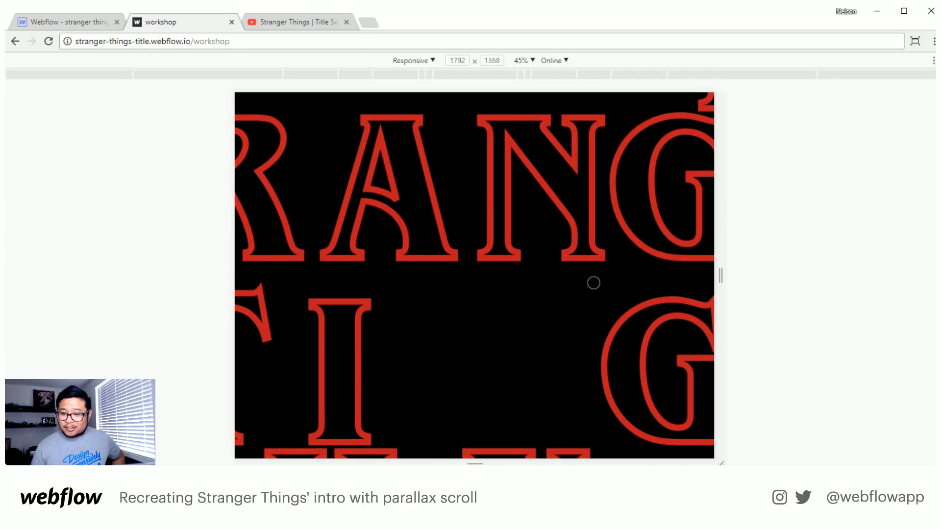
{"action": "scroll", "coordinate": [532, 276], "scroll_direction": "down", "scroll_amount": 5}
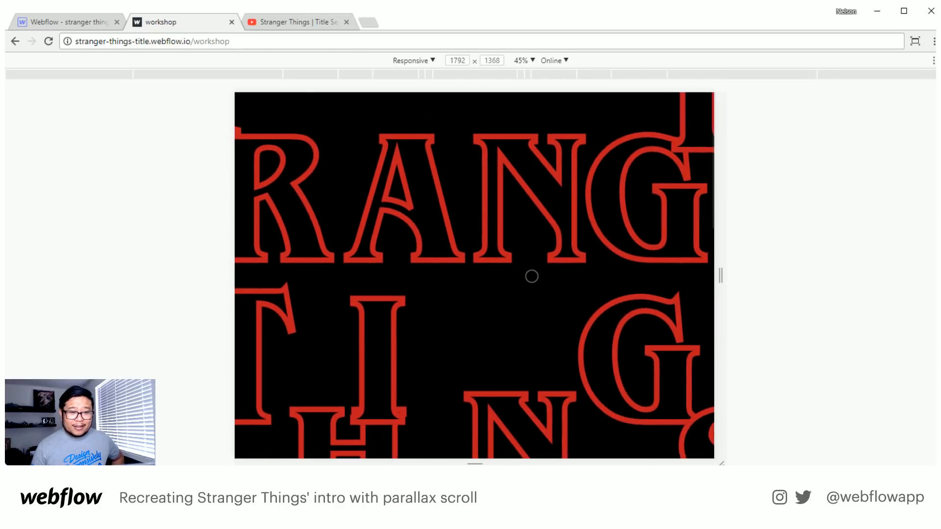
{"action": "scroll", "coordinate": [531, 276], "scroll_direction": "down", "scroll_amount": 4}
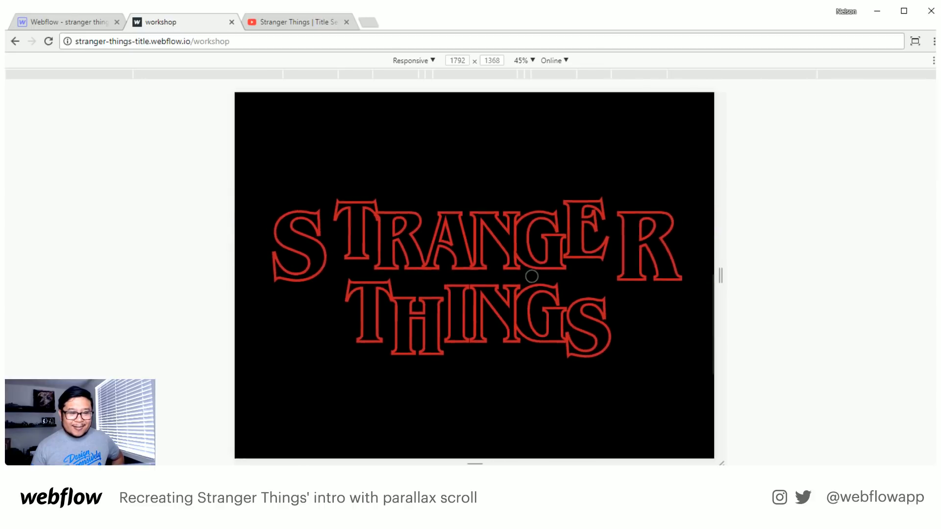
{"action": "scroll", "coordinate": [531, 276], "scroll_direction": "up", "scroll_amount": 4}
{"action": "scroll", "coordinate": [531, 277], "scroll_direction": "up", "scroll_amount": 5}
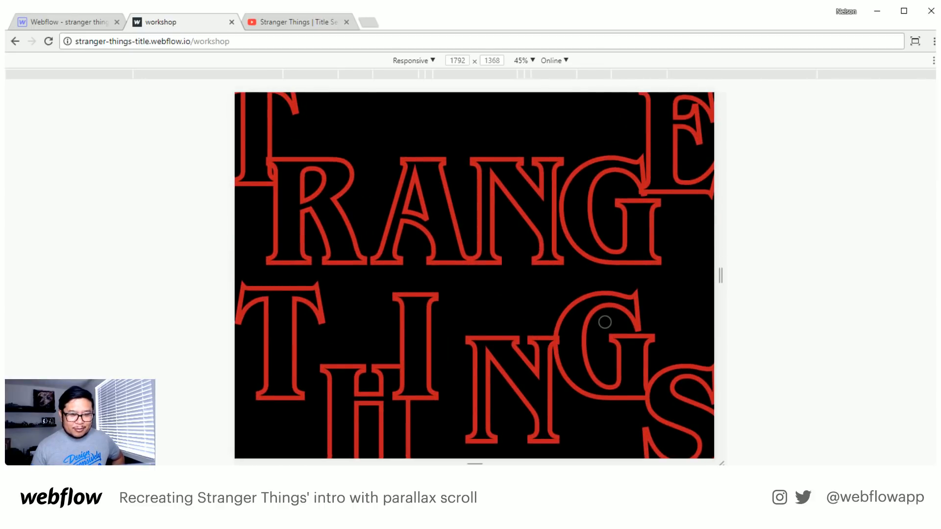
{"action": "scroll", "coordinate": [604, 322], "scroll_direction": "down", "scroll_amount": 5}
{"action": "scroll", "coordinate": [605, 322], "scroll_direction": "down", "scroll_amount": 3}
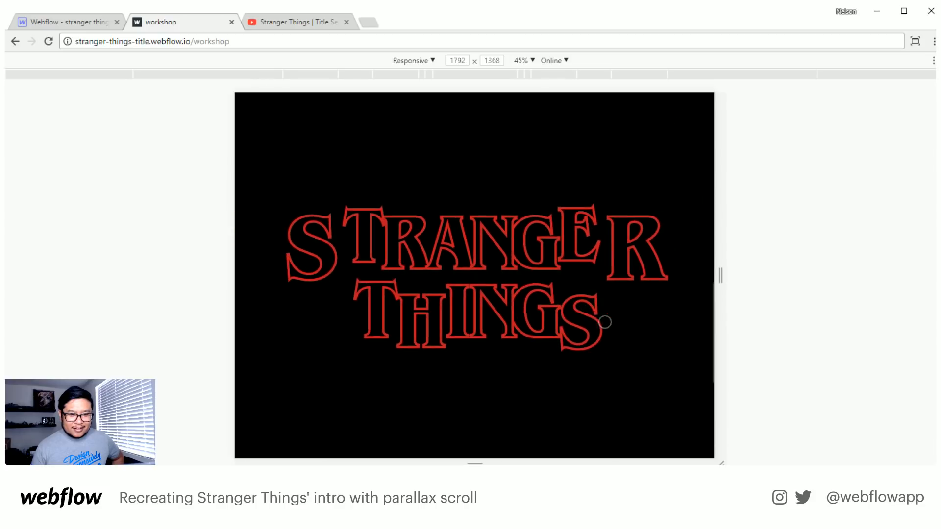
{"action": "scroll", "coordinate": [605, 322], "scroll_direction": "up", "scroll_amount": 5}
{"action": "scroll", "coordinate": [604, 322], "scroll_direction": "up", "scroll_amount": 2}
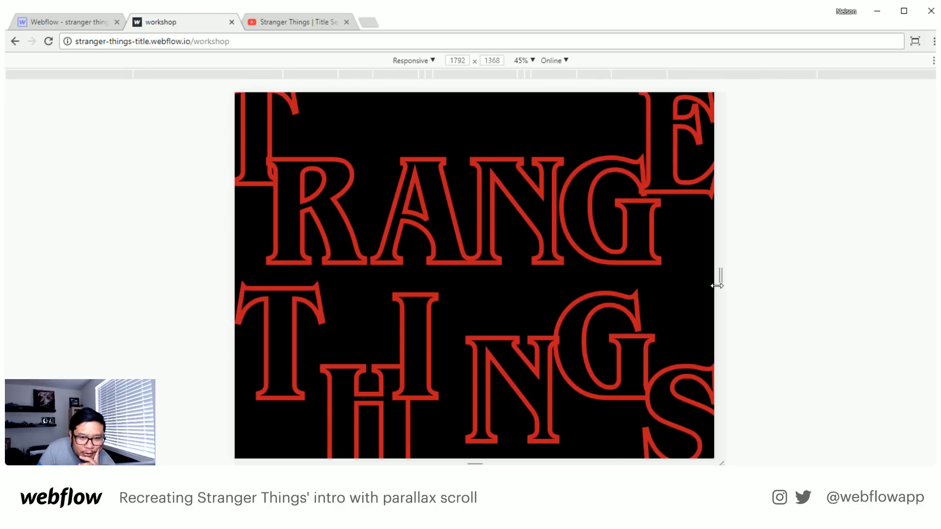
{"action": "scroll", "coordinate": [505, 337], "scroll_direction": "up", "scroll_amount": 4}
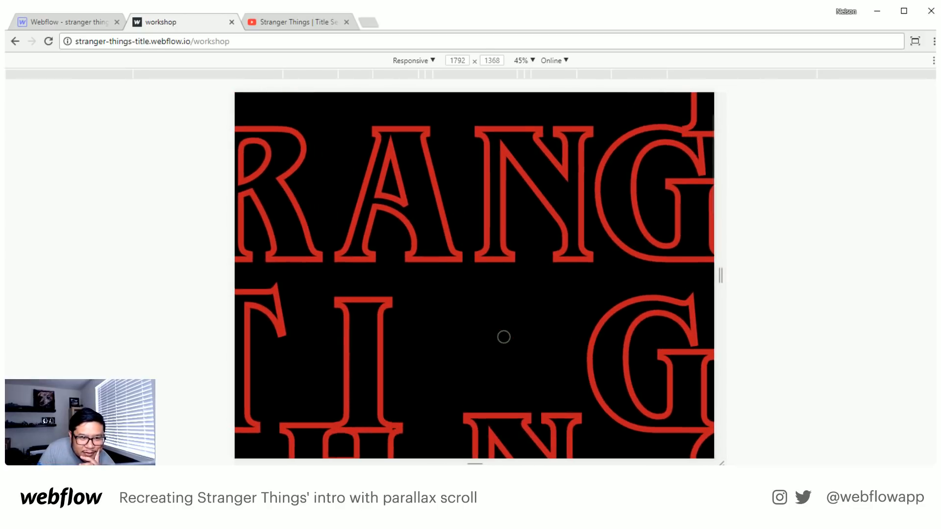
{"action": "scroll", "coordinate": [503, 336], "scroll_direction": "up", "scroll_amount": 2}
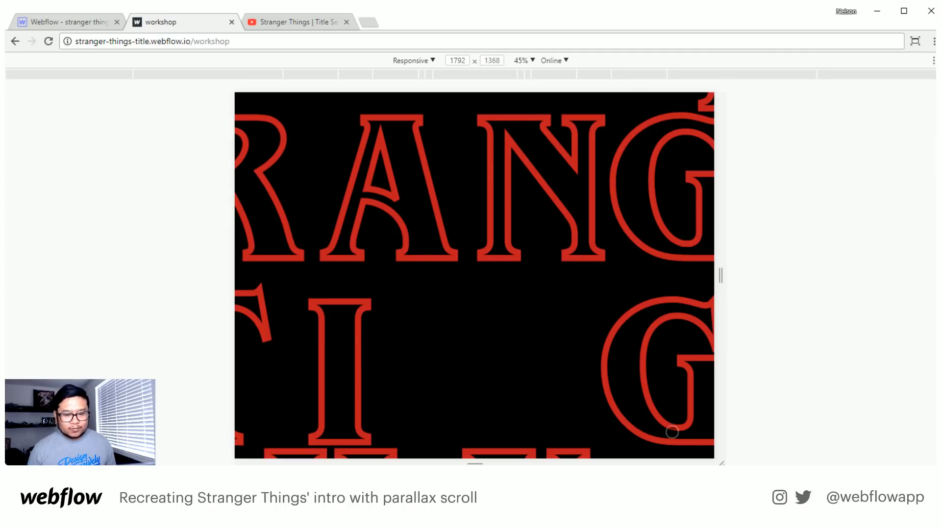
- Check the tablet breakpoint in the Webflow Designer and resize the published page's emulated view to 991 × 1066 px
{"action": "left_click_drag", "start_coordinate": [719, 464], "coordinate": [728, 385]}
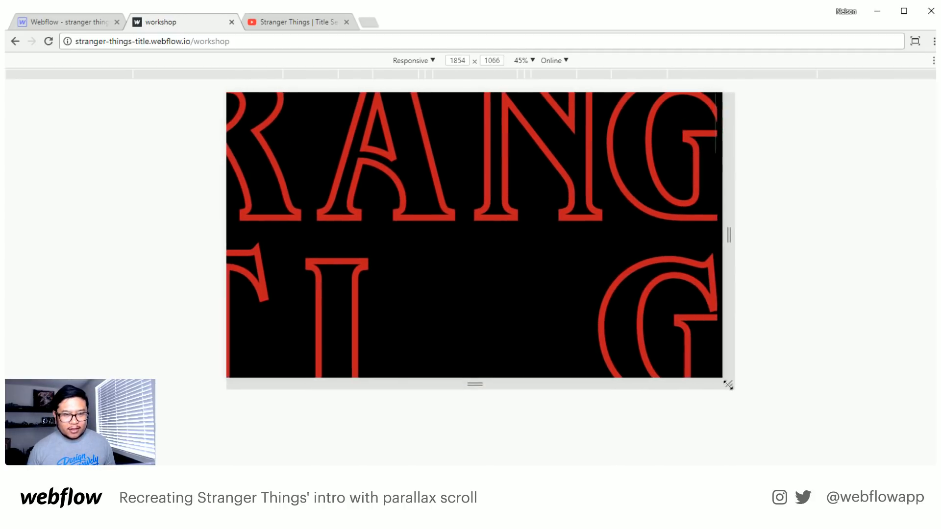
{"action": "left_click", "coordinate": [79, 19]}
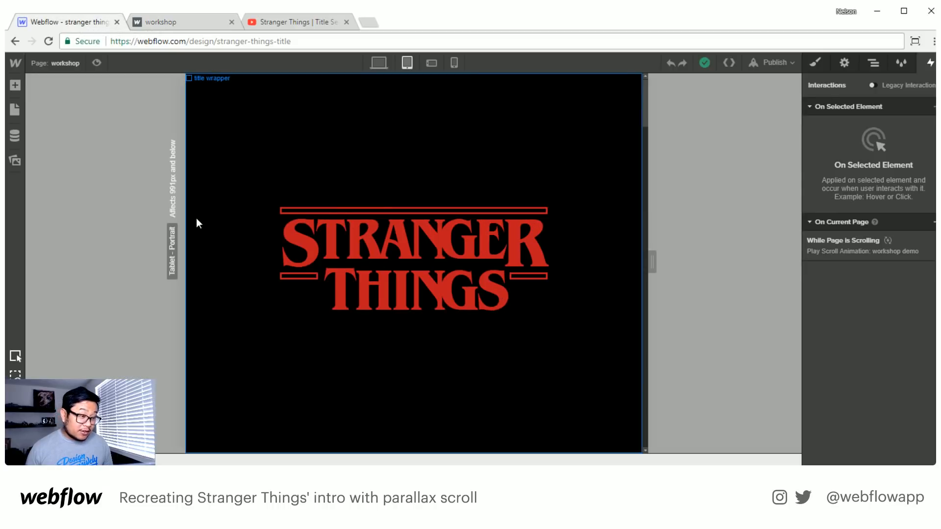
{"action": "left_click", "coordinate": [194, 24]}
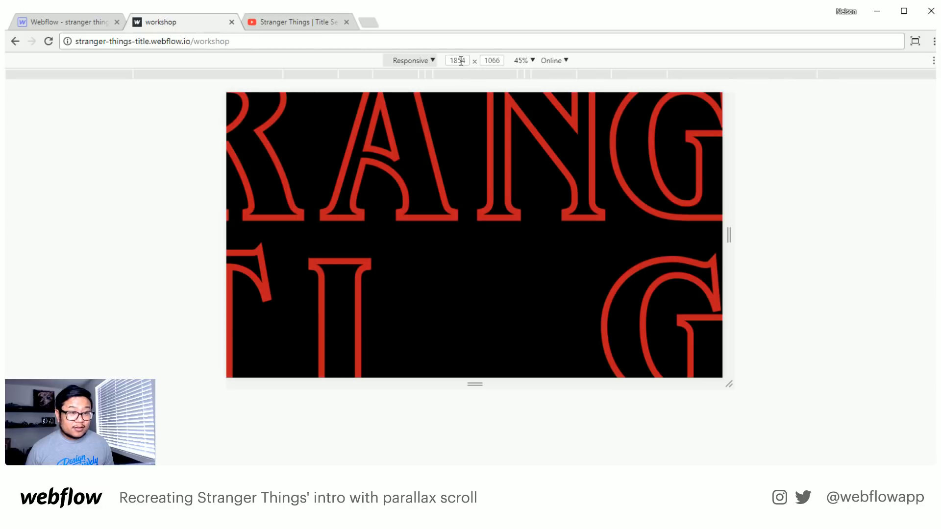
{"action": "left_click_drag", "start_coordinate": [728, 233], "coordinate": [615, 230]}
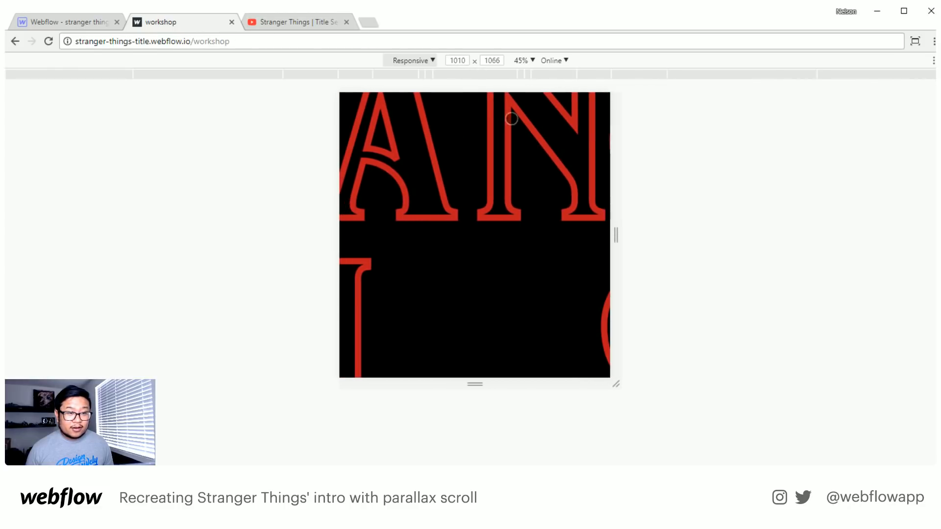
{"action": "left_click", "coordinate": [457, 60]}
{"action": "type", "text": "941"}
{"action": "key", "text": "Return"}
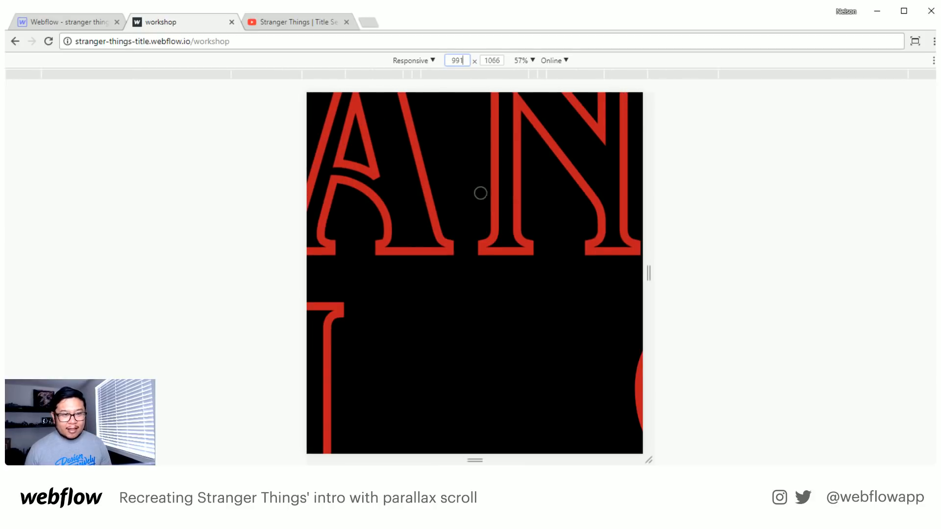
- Play the title's scroll animation forward and backward several times at the 991 px tablet width
{"action": "scroll", "coordinate": [464, 263], "scroll_direction": "down", "scroll_amount": 3}
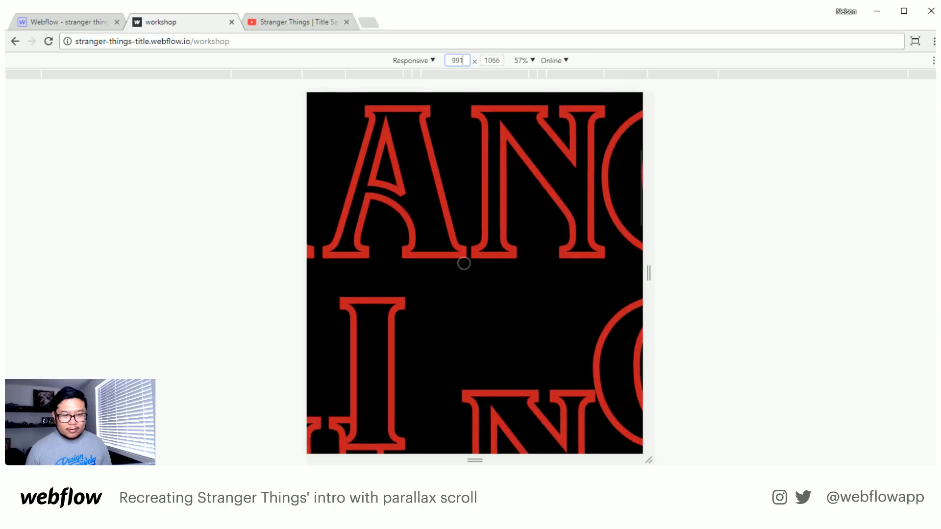
{"action": "scroll", "coordinate": [464, 263], "scroll_direction": "up", "scroll_amount": 3}
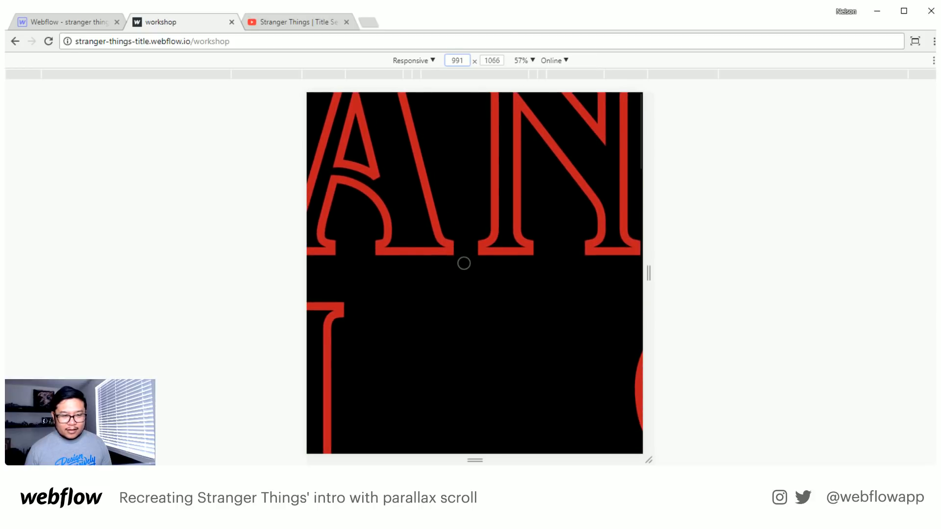
{"action": "scroll", "coordinate": [464, 263], "scroll_direction": "down", "scroll_amount": 3}
{"action": "scroll", "coordinate": [464, 263], "scroll_direction": "down", "scroll_amount": 5}
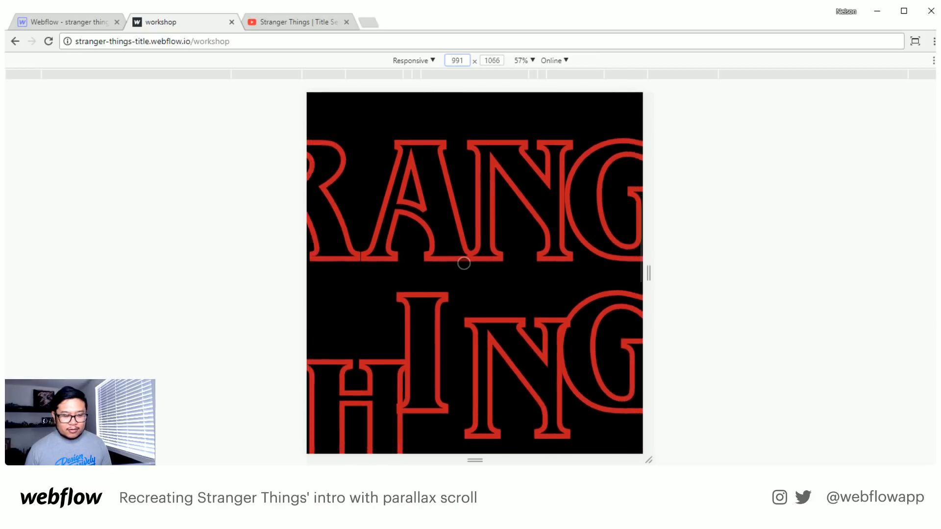
{"action": "scroll", "coordinate": [464, 263], "scroll_direction": "down", "scroll_amount": 5}
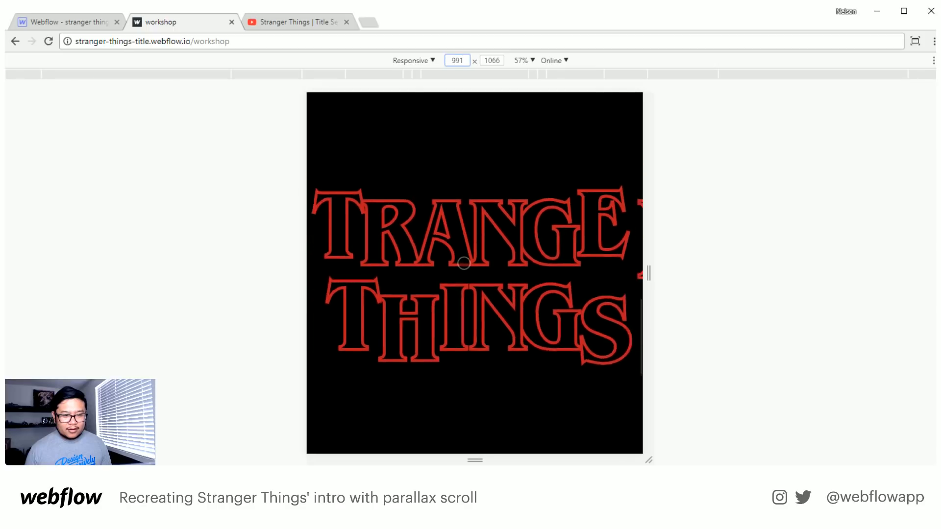
{"action": "scroll", "coordinate": [464, 264], "scroll_direction": "down", "scroll_amount": 2}
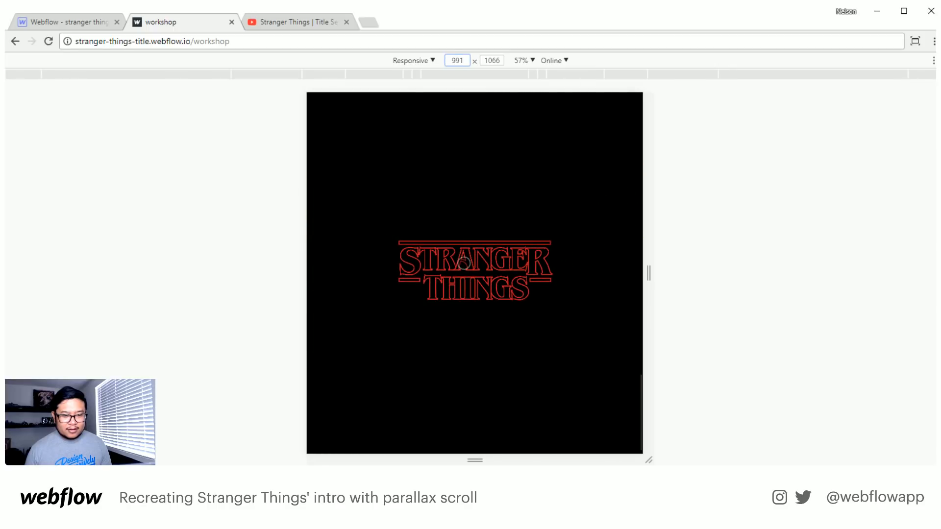
{"action": "scroll", "coordinate": [464, 263], "scroll_direction": "up", "scroll_amount": 10}
{"action": "scroll", "coordinate": [464, 263], "scroll_direction": "up", "scroll_amount": 3}
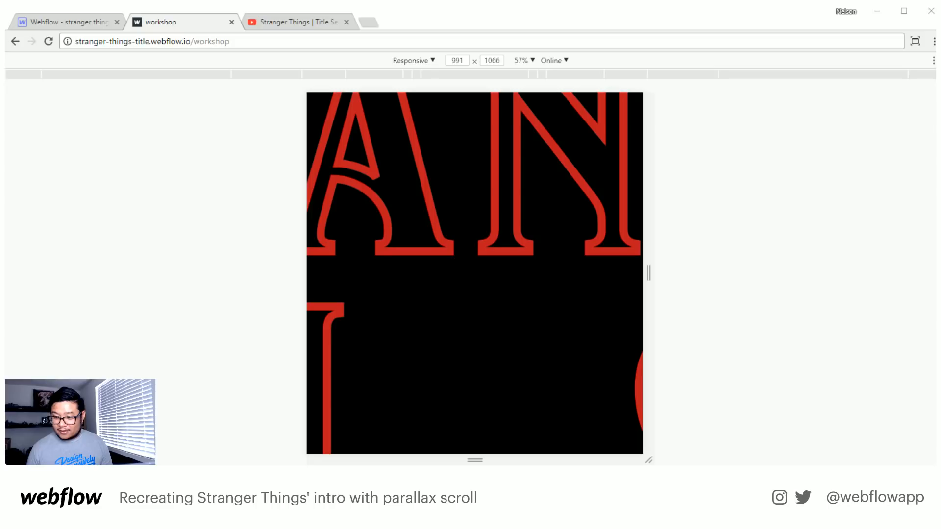
{"action": "scroll", "coordinate": [545, 283], "scroll_direction": "down", "scroll_amount": 5}
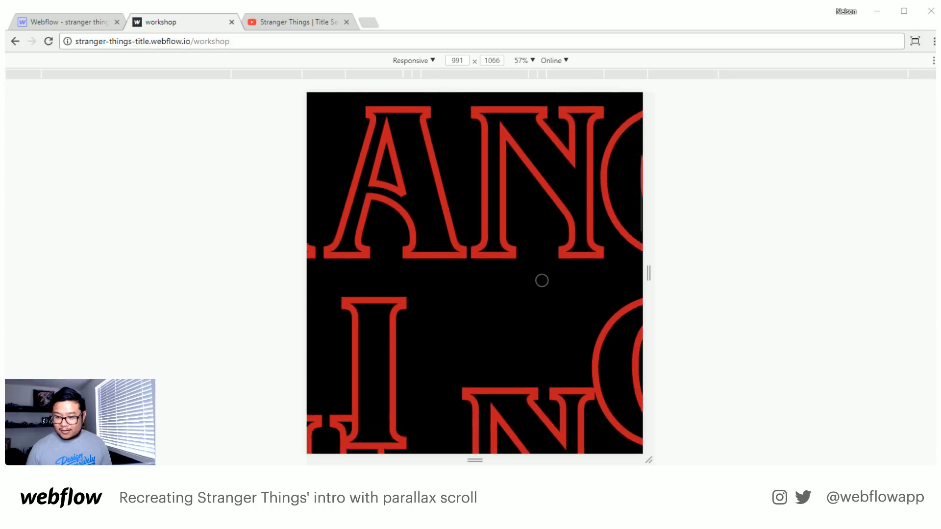
{"action": "scroll", "coordinate": [541, 280], "scroll_direction": "down", "scroll_amount": 5}
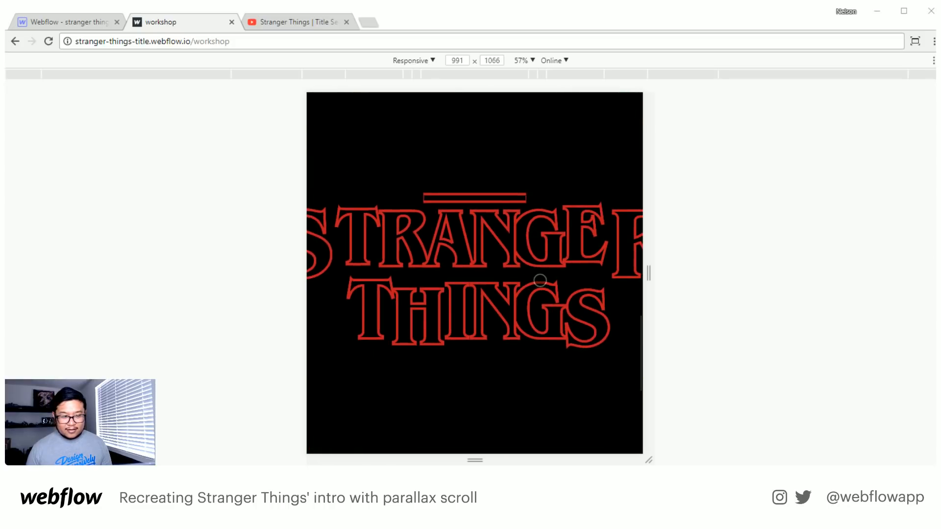
{"action": "scroll", "coordinate": [540, 281], "scroll_direction": "down", "scroll_amount": 3}
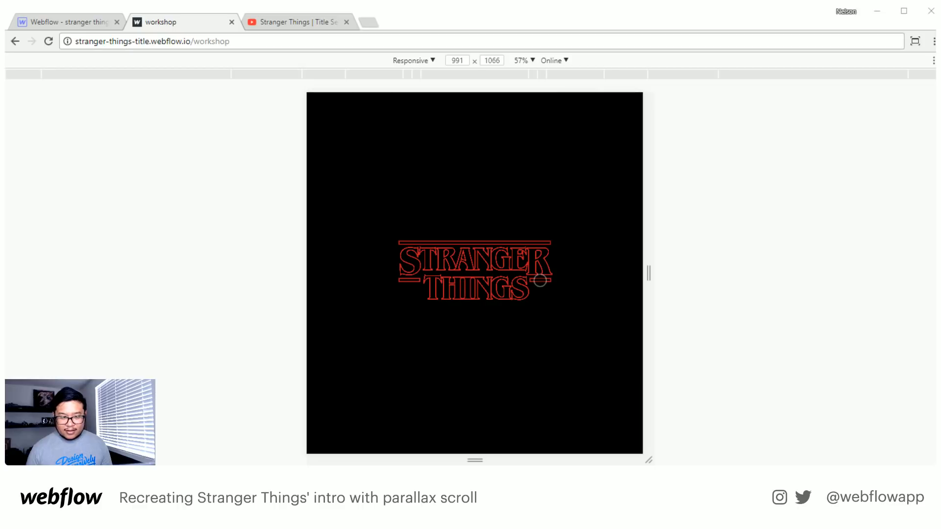
{"action": "scroll", "coordinate": [540, 280], "scroll_direction": "up", "scroll_amount": 10}
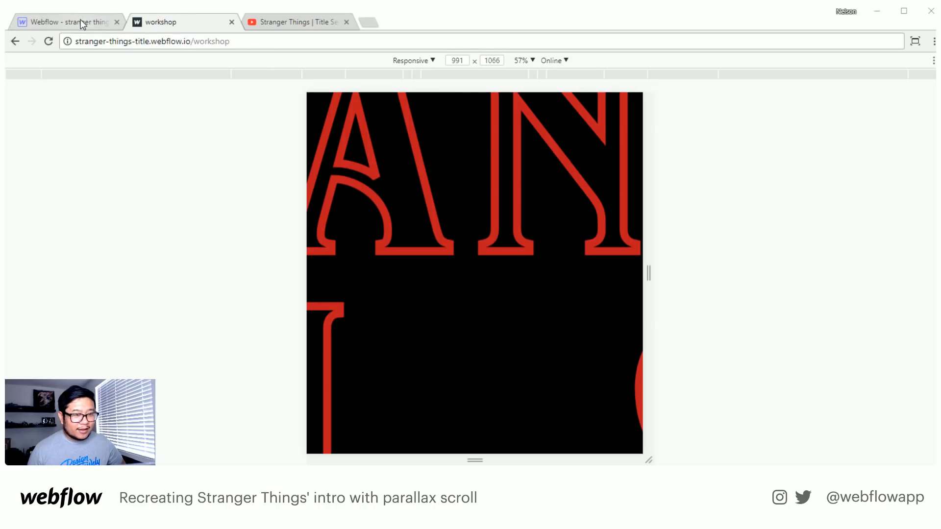
{"action": "scroll", "coordinate": [406, 273], "scroll_direction": "down", "scroll_amount": 5}
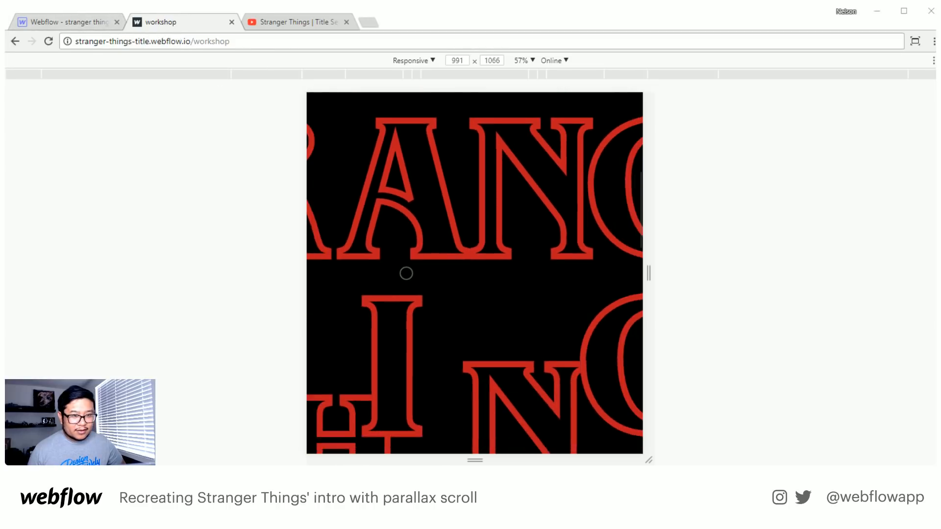
{"action": "scroll", "coordinate": [406, 273], "scroll_direction": "down", "scroll_amount": 5}
{"action": "scroll", "coordinate": [402, 270], "scroll_direction": "up", "scroll_amount": 6}
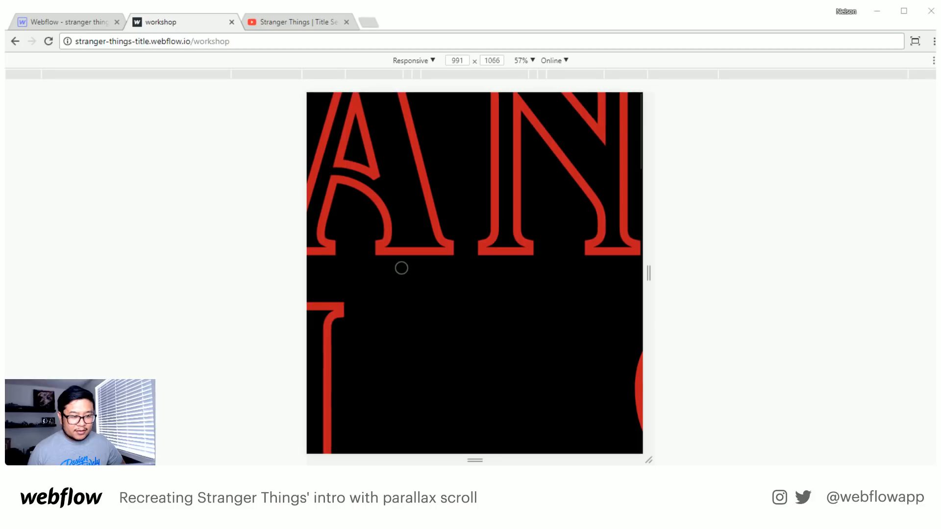
- Set the emulated view's zoom to 100% and check how the title's scroll animation plays at that scale
{"action": "left_click", "coordinate": [60, 16]}
{"action": "left_click", "coordinate": [148, 21]}
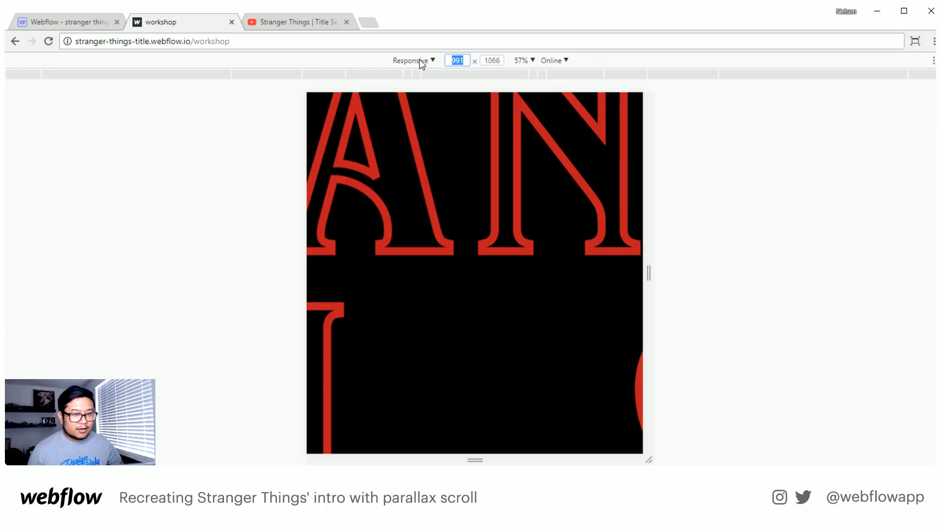
{"action": "left_click", "coordinate": [530, 61]}
{"action": "left_click", "coordinate": [548, 105]}
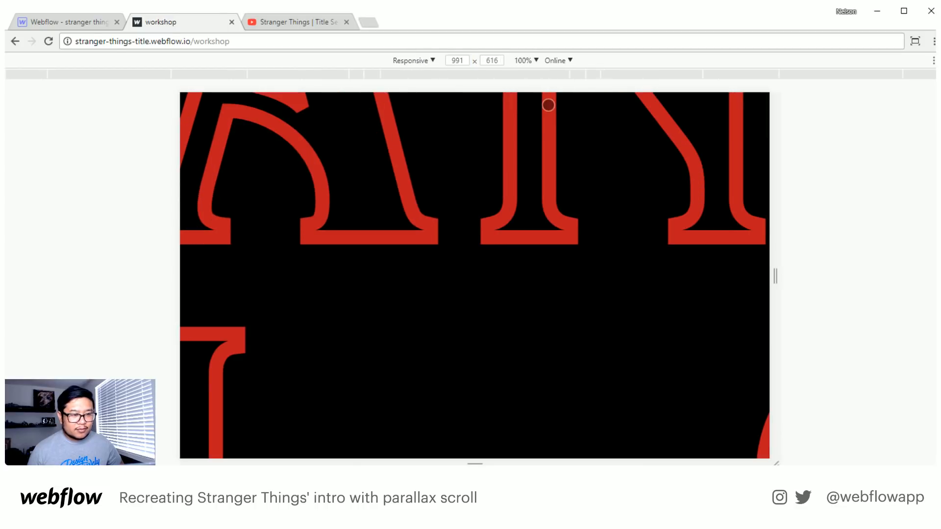
{"action": "scroll", "coordinate": [485, 289], "scroll_direction": "down", "scroll_amount": 10}
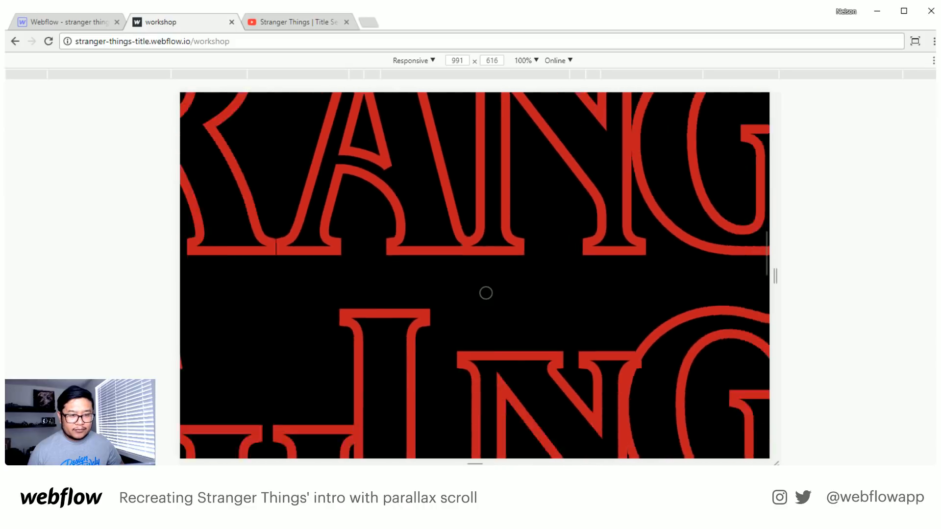
{"action": "scroll", "coordinate": [485, 293], "scroll_direction": "down", "scroll_amount": 5}
{"action": "scroll", "coordinate": [485, 291], "scroll_direction": "up", "scroll_amount": 10}
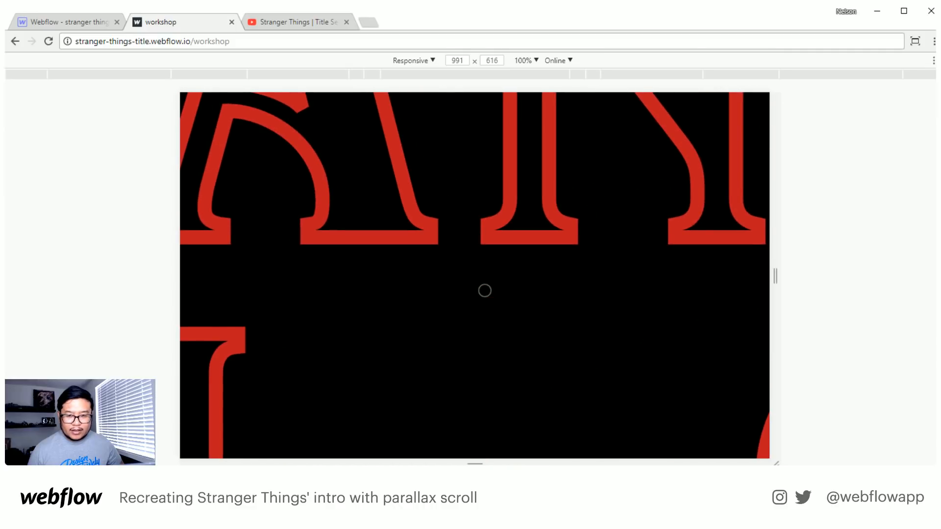
{"action": "scroll", "coordinate": [485, 290], "scroll_direction": "down", "scroll_amount": 10}
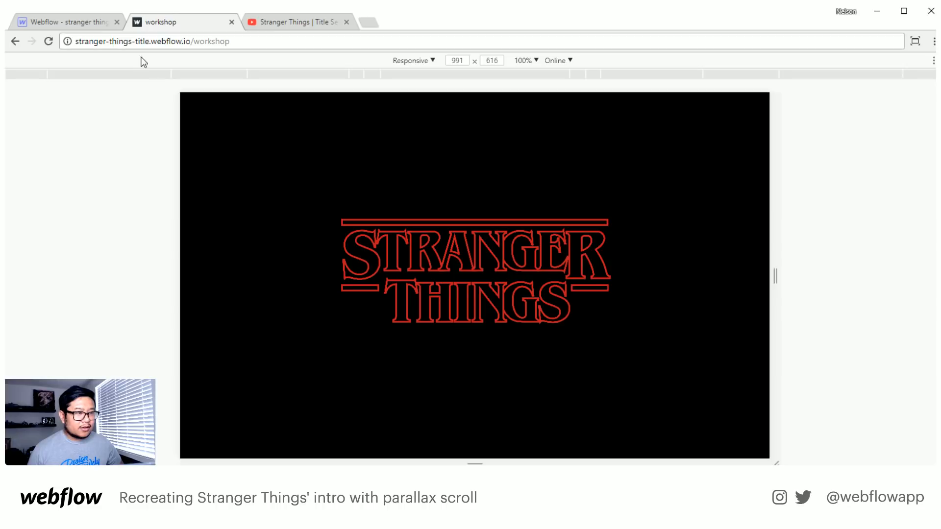
- Switch the Webflow Designer to the Phone - Landscape breakpoint, and set the published page's emulated width to 767 px
{"action": "left_click", "coordinate": [79, 22]}
{"action": "left_click", "coordinate": [432, 64]}
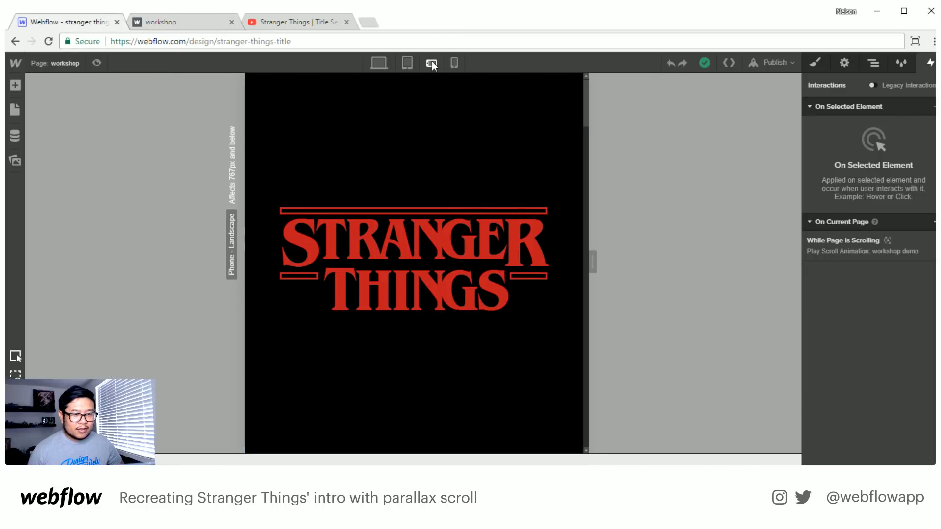
{"action": "left_click", "coordinate": [180, 22]}
{"action": "double_click", "coordinate": [449, 60]}
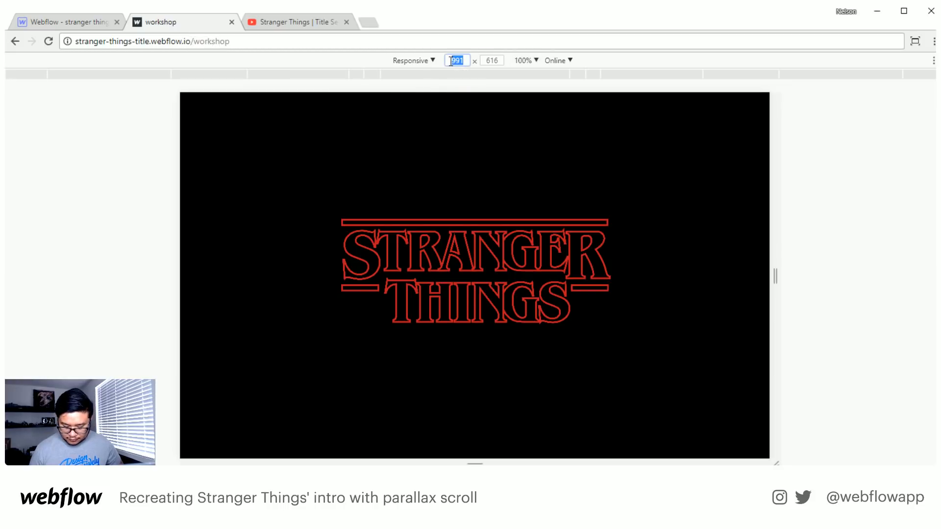
{"action": "type", "text": "767"}
{"action": "key", "text": "Return"}
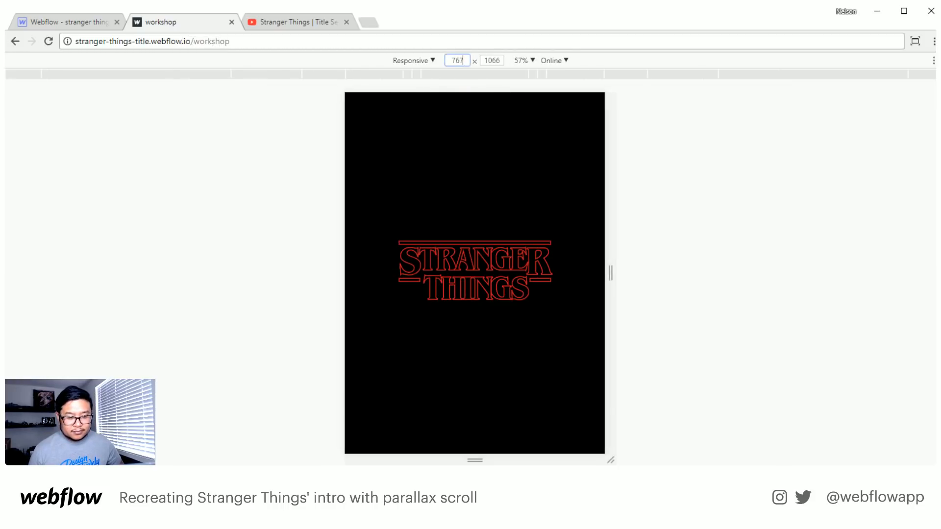
- Play the title's scroll animation through to its end at the 767 px emulated width
{"action": "scroll", "coordinate": [510, 338], "scroll_direction": "down", "scroll_amount": 5}
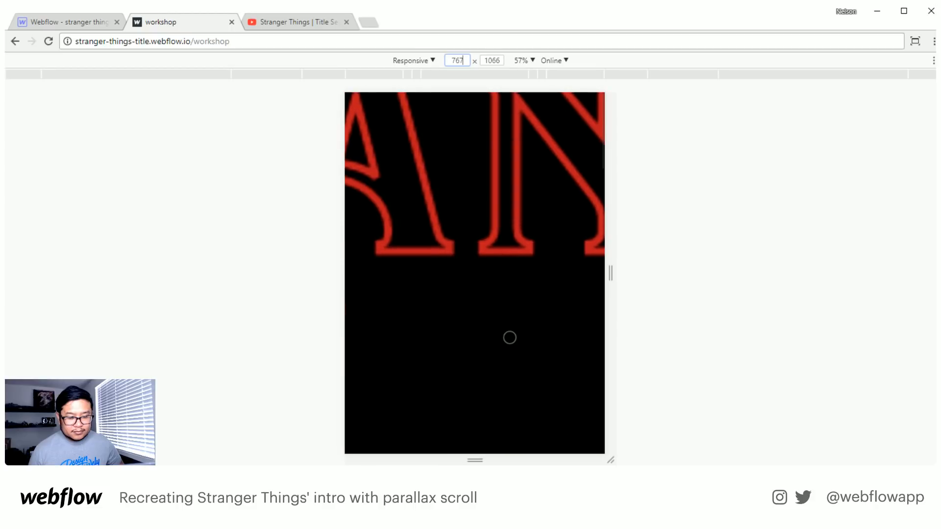
{"action": "scroll", "coordinate": [510, 338], "scroll_direction": "down", "scroll_amount": 5}
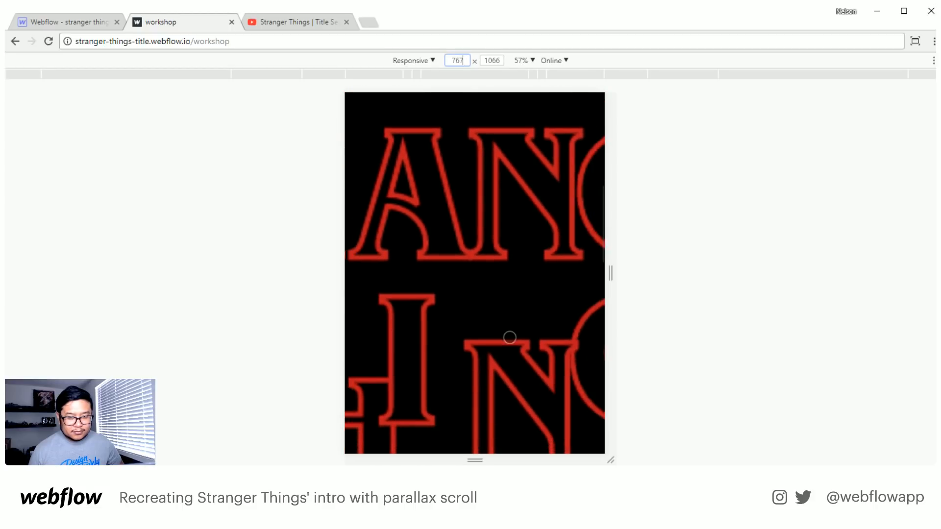
{"action": "scroll", "coordinate": [509, 338], "scroll_direction": "down", "scroll_amount": 5}
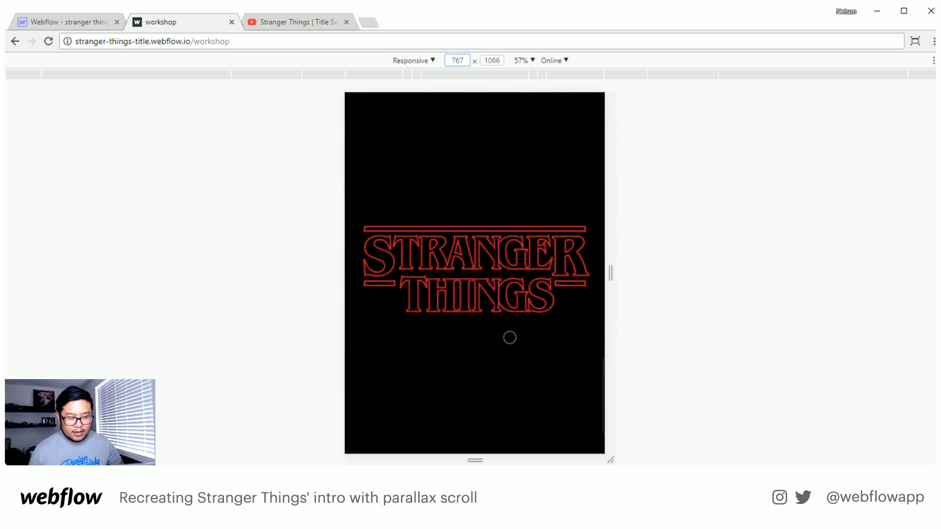
- Switch the Webflow Designer to the Phone - Portrait breakpoint, and check the published page's scroll animation at an emulated width of 479 px
{"action": "left_click", "coordinate": [61, 17]}
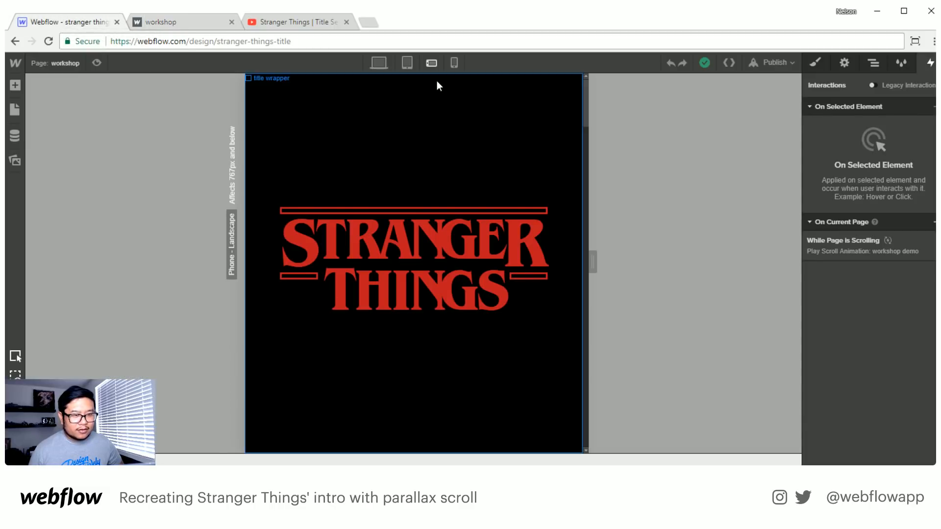
{"action": "left_click", "coordinate": [453, 62]}
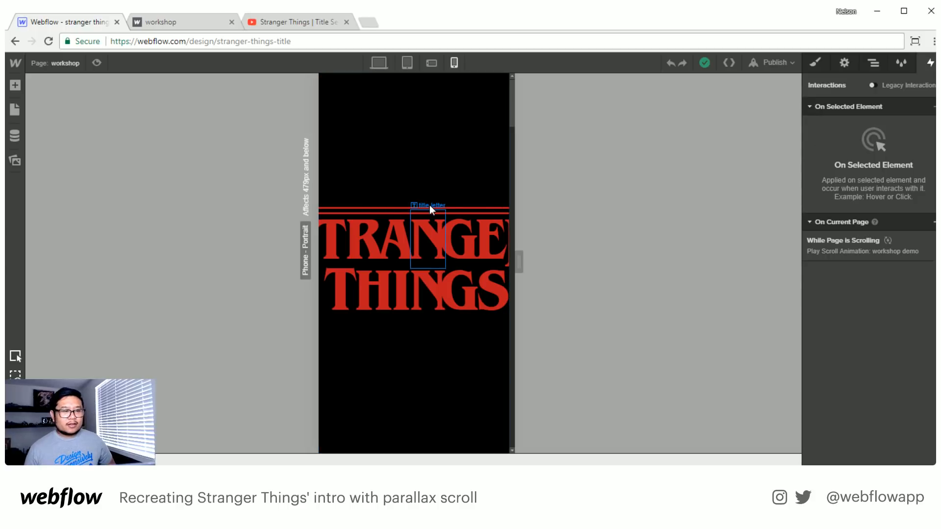
{"action": "left_click", "coordinate": [169, 22]}
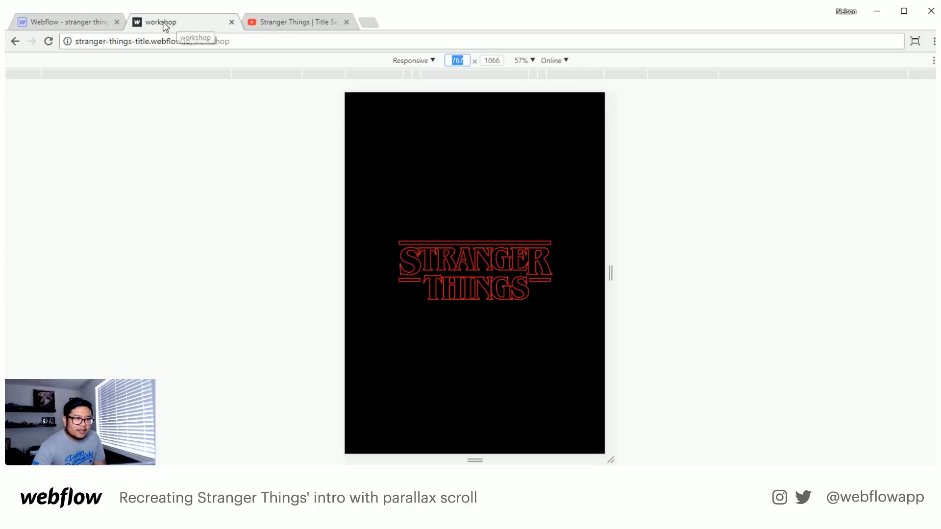
{"action": "type", "text": "479"}
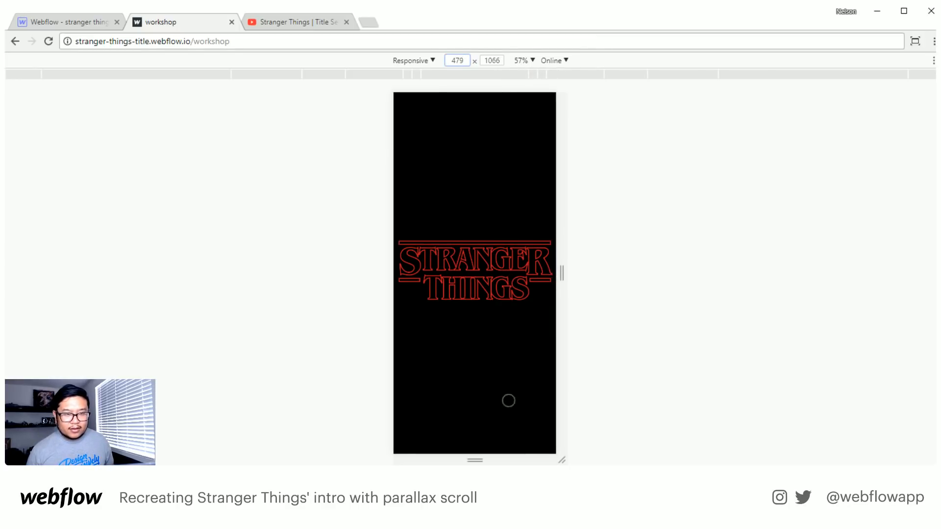
{"action": "scroll", "coordinate": [501, 389], "scroll_direction": "down", "scroll_amount": 5}
{"action": "scroll", "coordinate": [501, 389], "scroll_direction": "down", "scroll_amount": 8}
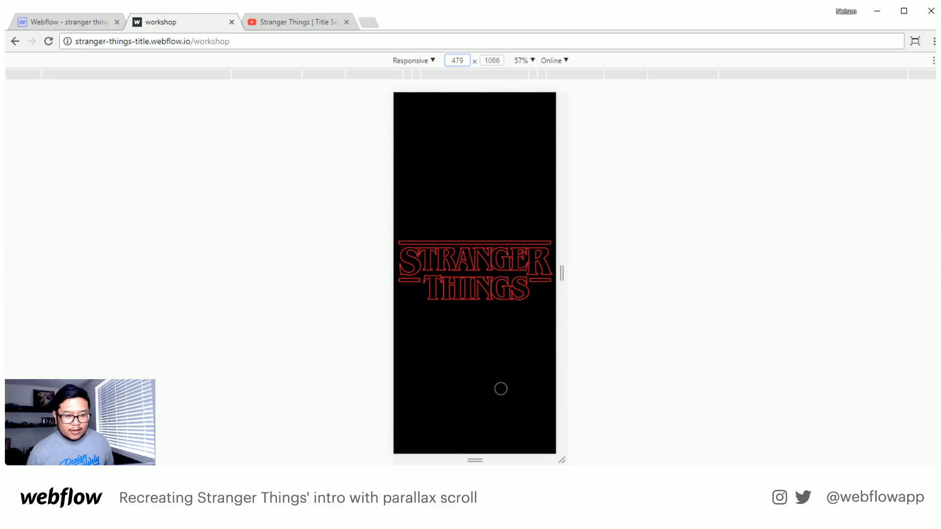
- Return to the Webflow Designer, review the page's scroll interaction using the workshop demo animation, and toggle its Phone Portrait trigger
{"action": "left_click", "coordinate": [52, 25]}
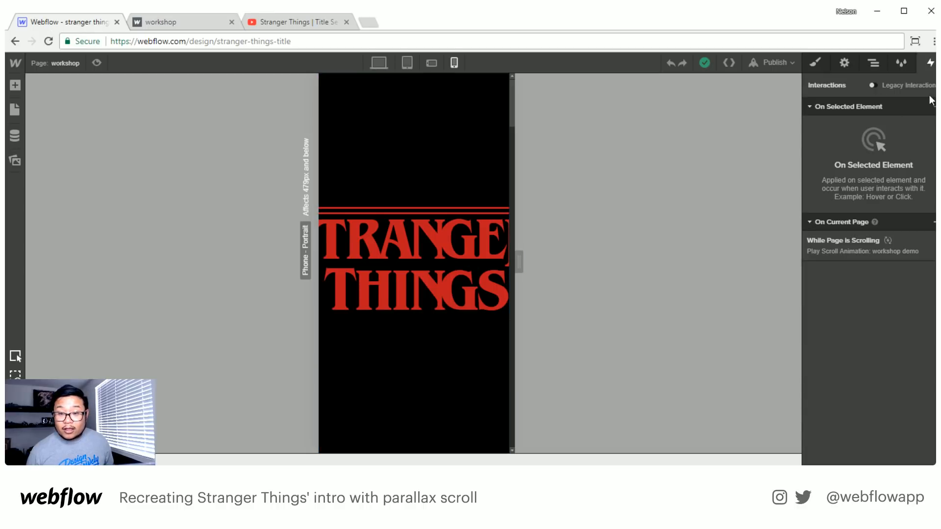
{"action": "left_click", "coordinate": [861, 248]}
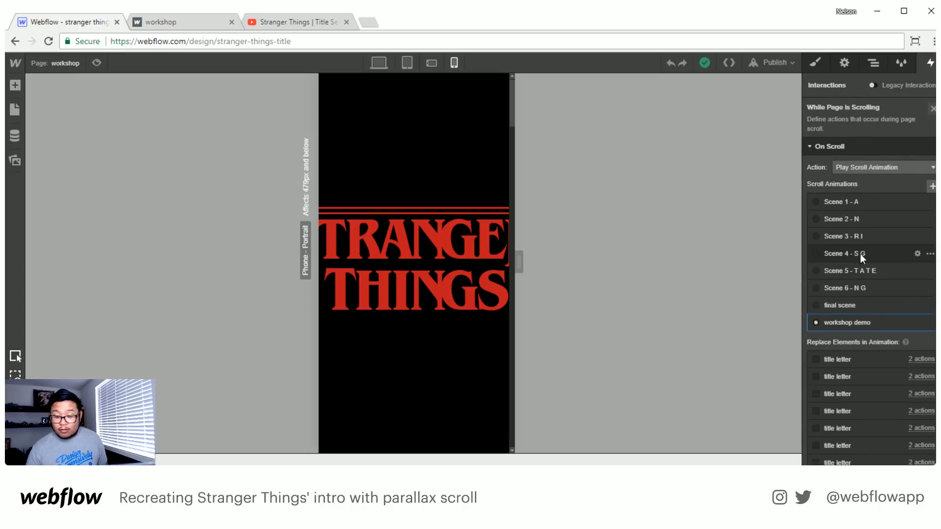
{"action": "left_click", "coordinate": [917, 324]}
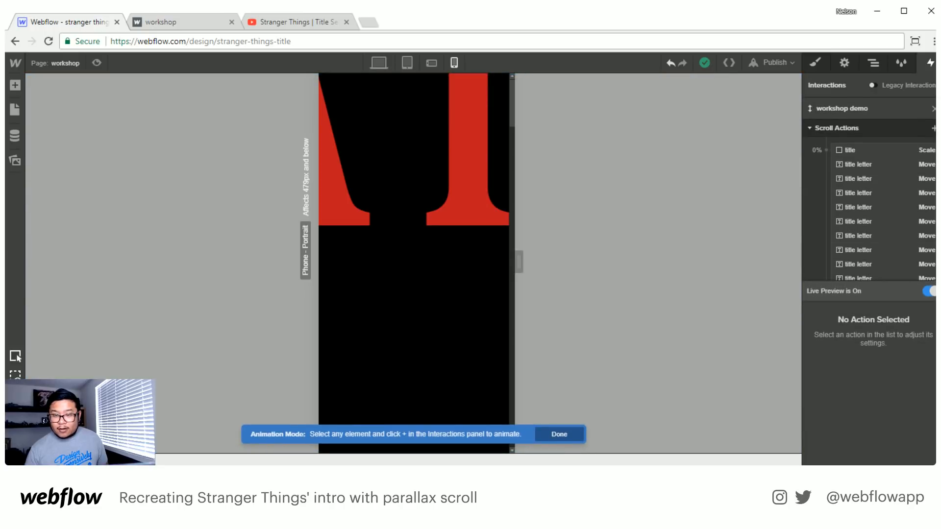
{"action": "left_click", "coordinate": [933, 109]}
{"action": "scroll", "coordinate": [865, 315], "scroll_direction": "down", "scroll_amount": 3}
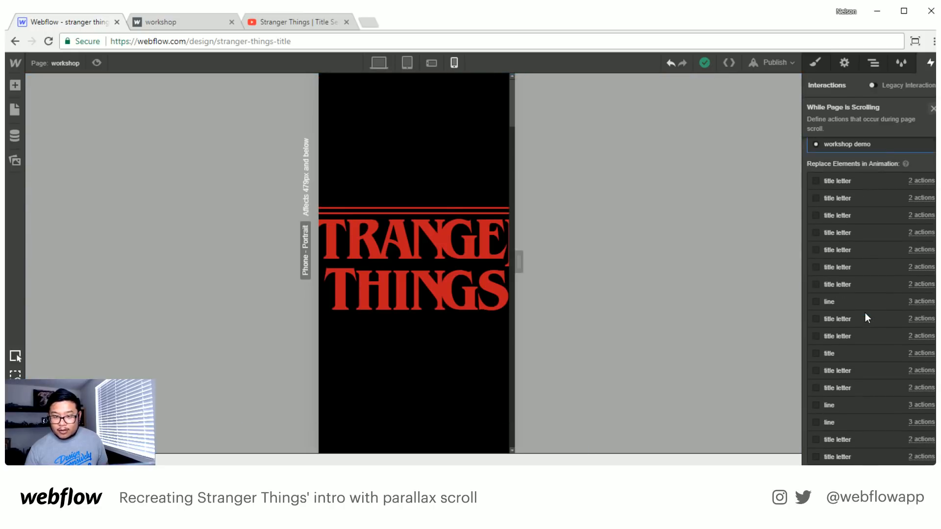
{"action": "scroll", "coordinate": [866, 313], "scroll_direction": "down", "scroll_amount": 2}
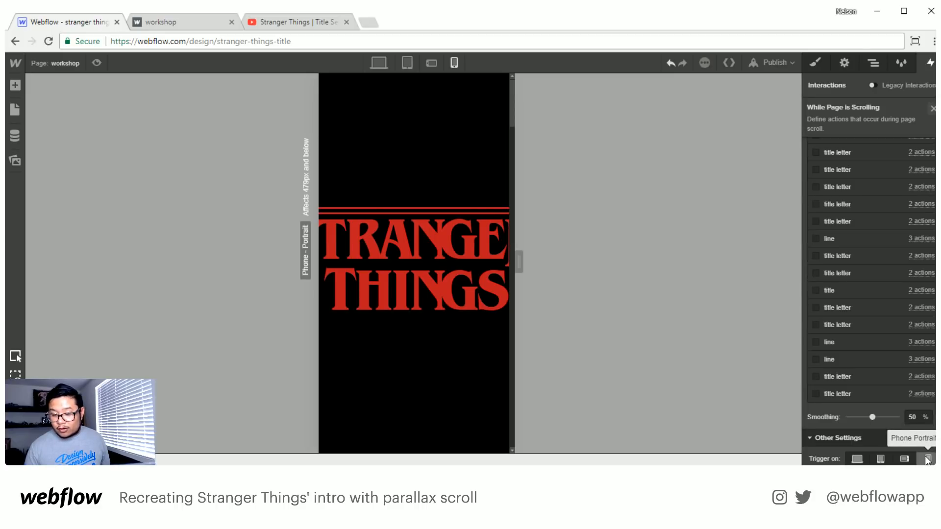
{"action": "left_click", "coordinate": [927, 460]}
{"action": "scroll", "coordinate": [879, 343], "scroll_direction": "up", "scroll_amount": 5}
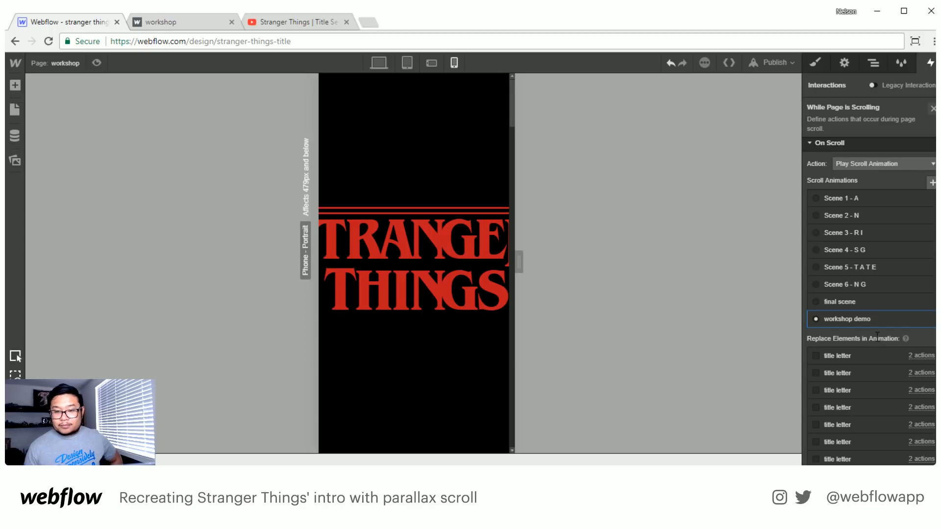
- Duplicate the workshop demo scroll animation and rename the copy as workshop demo mobile
{"action": "mouse_move", "coordinate": [898, 320]}
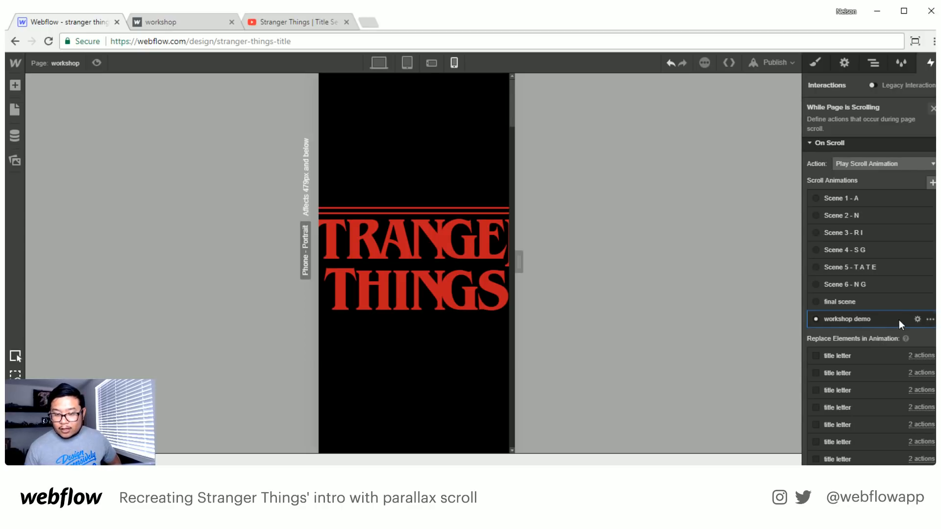
{"action": "left_click", "coordinate": [928, 320]}
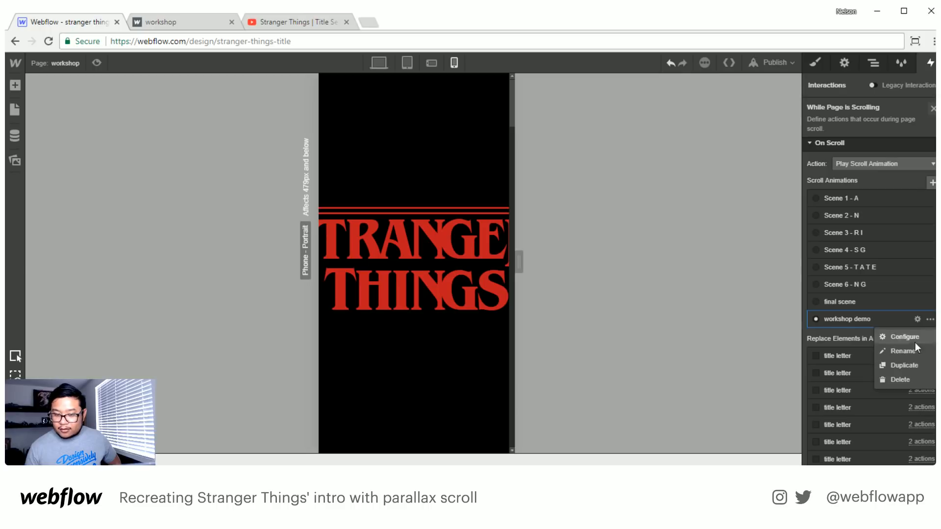
{"action": "left_click", "coordinate": [909, 364]}
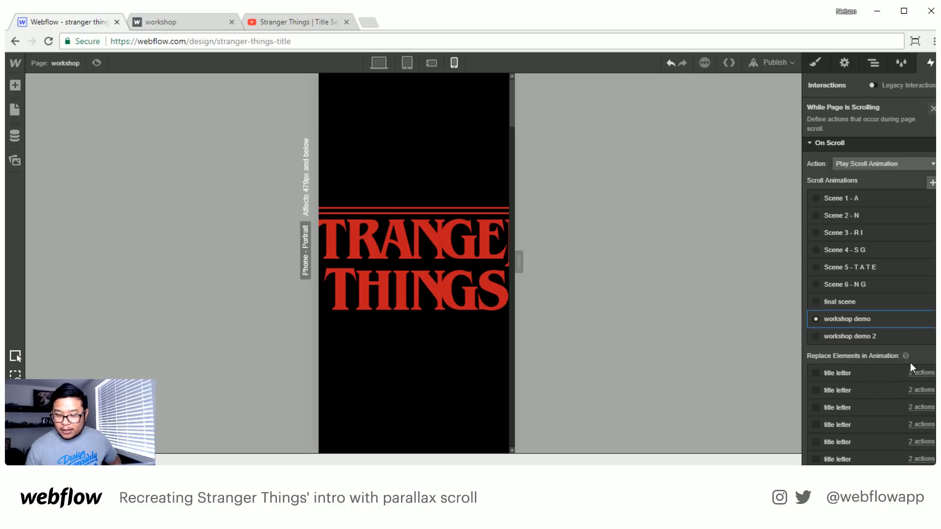
{"action": "left_click", "coordinate": [918, 336]}
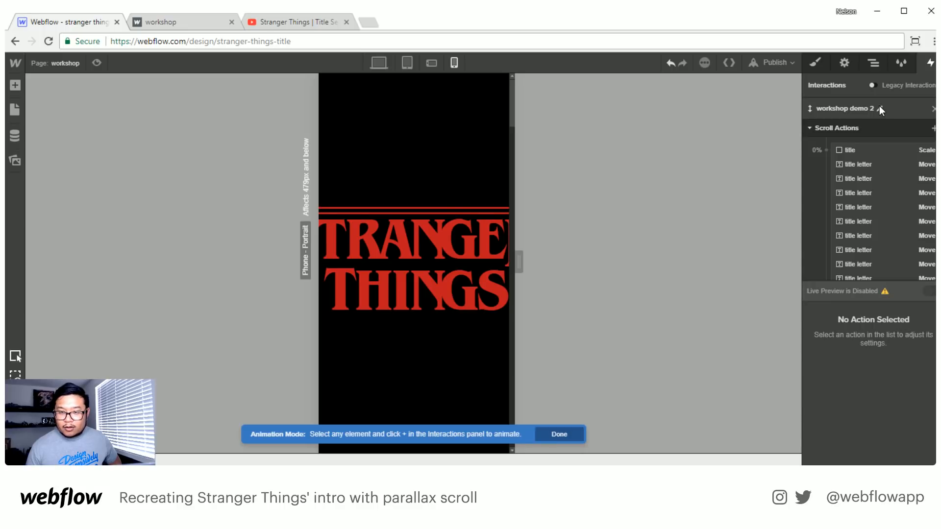
{"action": "left_click", "coordinate": [879, 108]}
{"action": "left_click", "coordinate": [871, 111]}
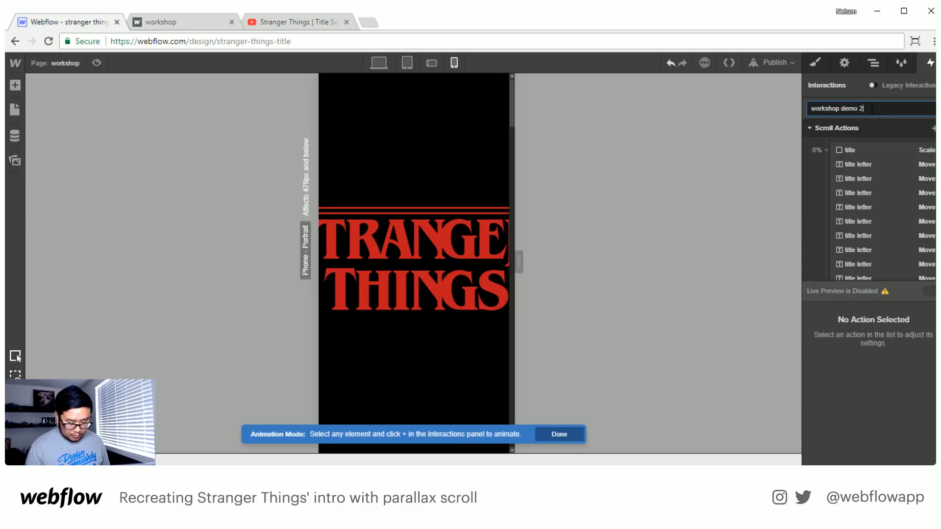
{"action": "key", "text": "BackSpace"}
{"action": "key", "text": "BackSpace"}
{"action": "type", "text": "mobile"}
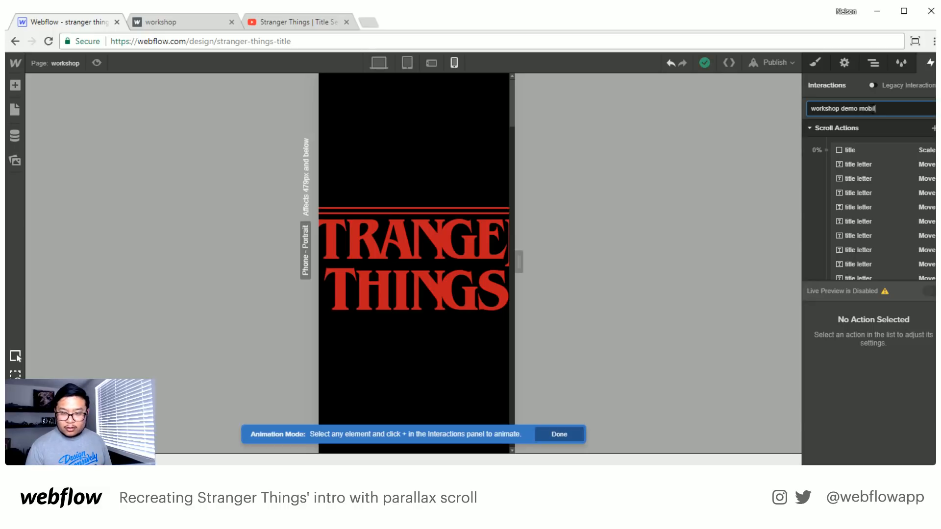
{"action": "key", "text": "Return"}
- In the mobile animation's 100% keyframe, try a title scale of 0.75 and reduce it to 0.5 on both axes
{"action": "left_click", "coordinate": [857, 149]}
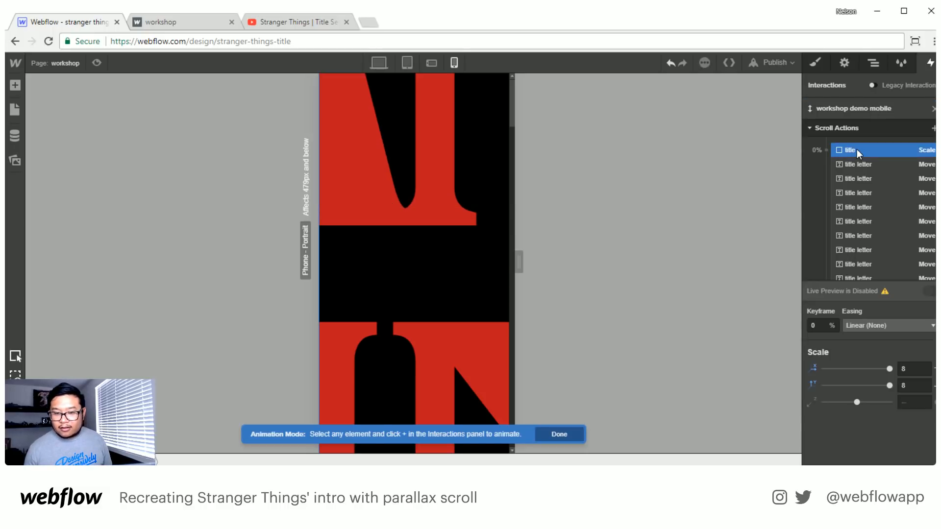
{"action": "scroll", "coordinate": [926, 226], "scroll_direction": "down", "scroll_amount": 5}
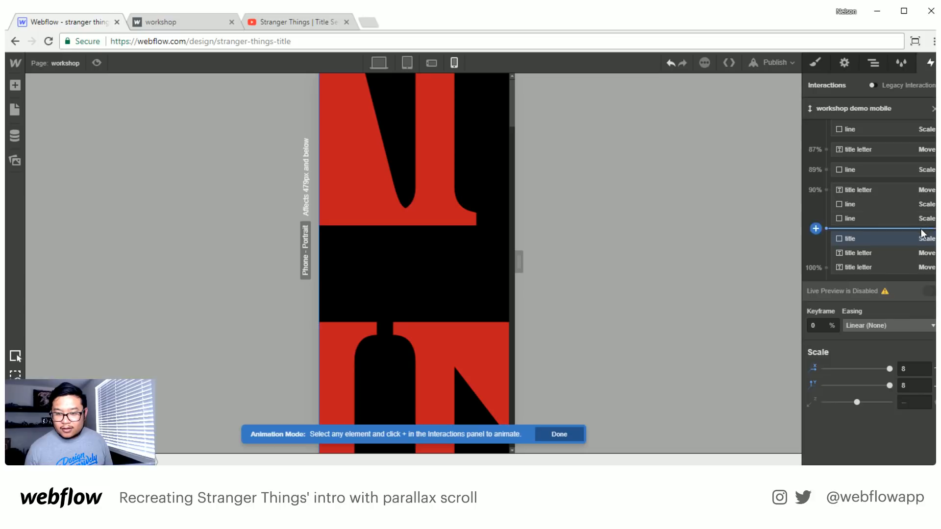
{"action": "left_click", "coordinate": [900, 237]}
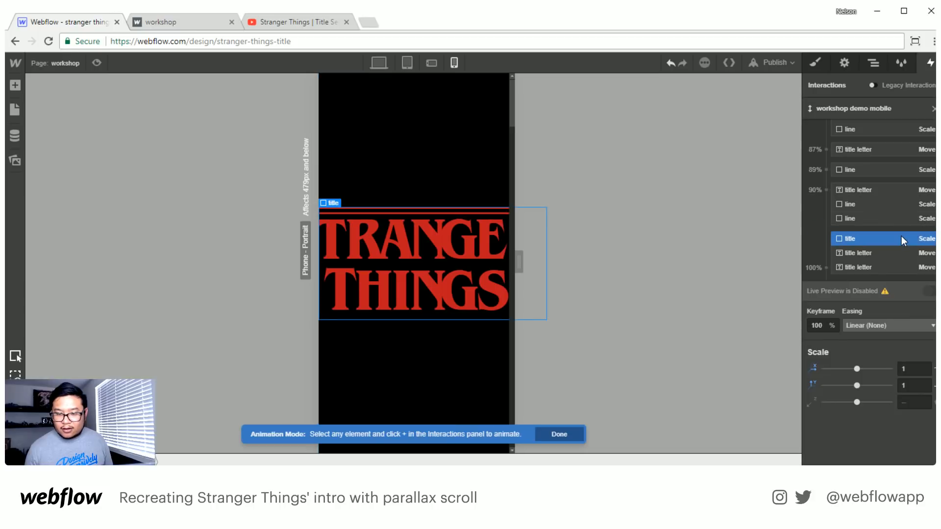
{"action": "left_click", "coordinate": [912, 369]}
{"action": "key", "text": "BackSpace"}
{"action": "type", "text": "0"}
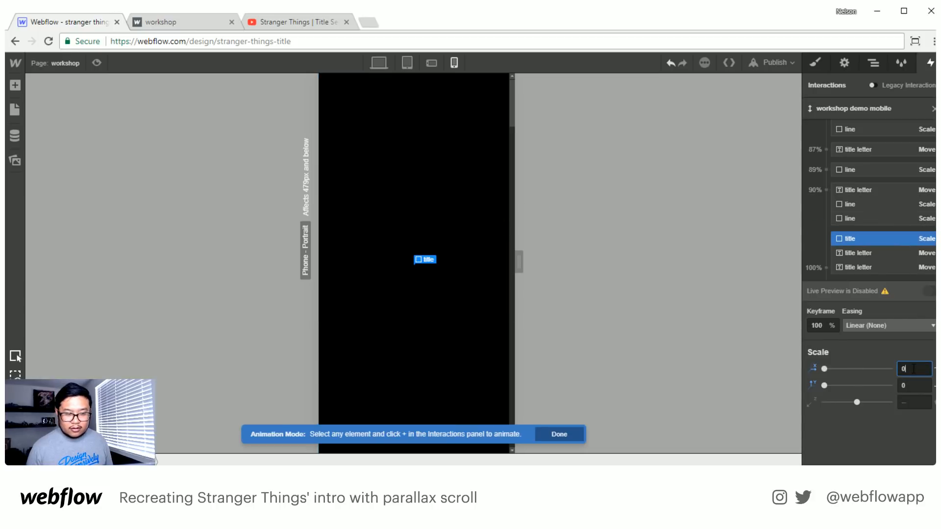
{"action": "type", "text": ".75"}
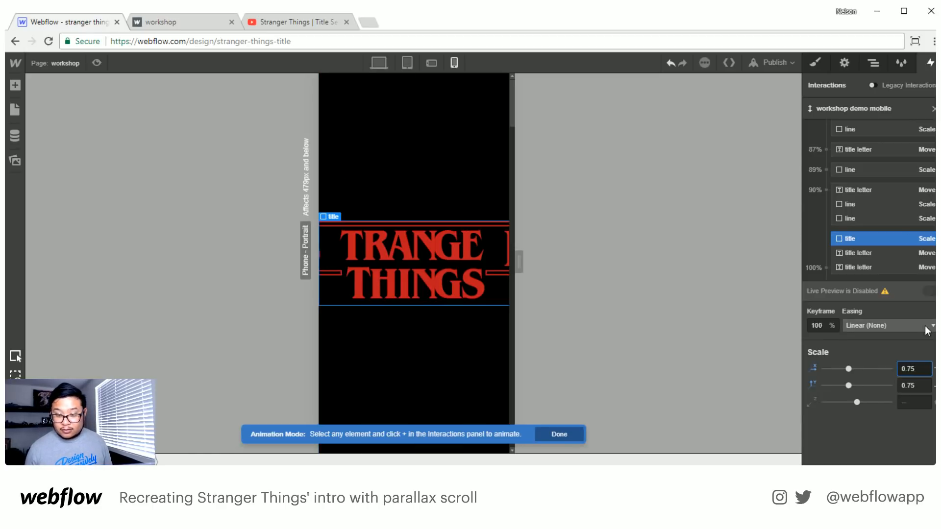
{"action": "left_click_drag", "start_coordinate": [908, 369], "coordinate": [920, 368]}
{"action": "type", "text": "5"}
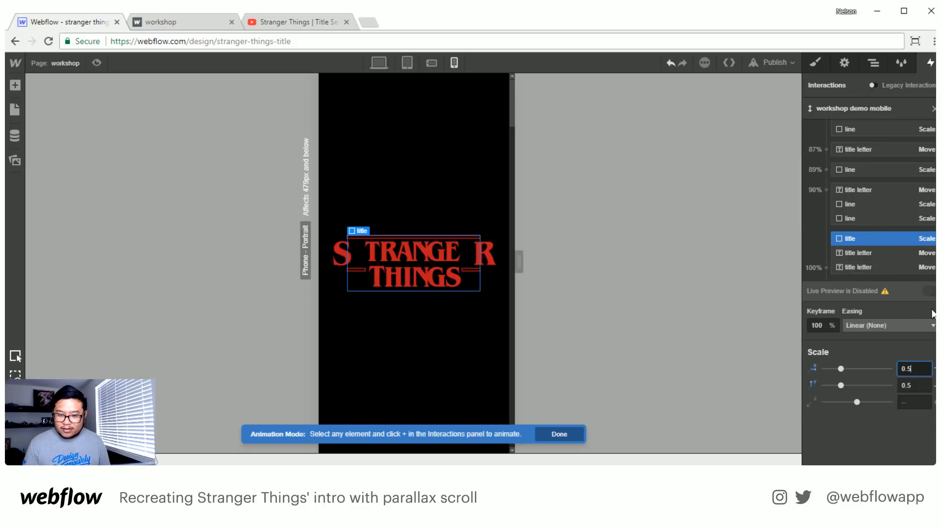
- Check the disabled Live Preview warning, leave the animation editor, and assign workshop demo mobile to the While Page is Scrolling interaction
{"action": "left_click", "coordinate": [885, 290]}
{"action": "mouse_move", "coordinate": [883, 292]}
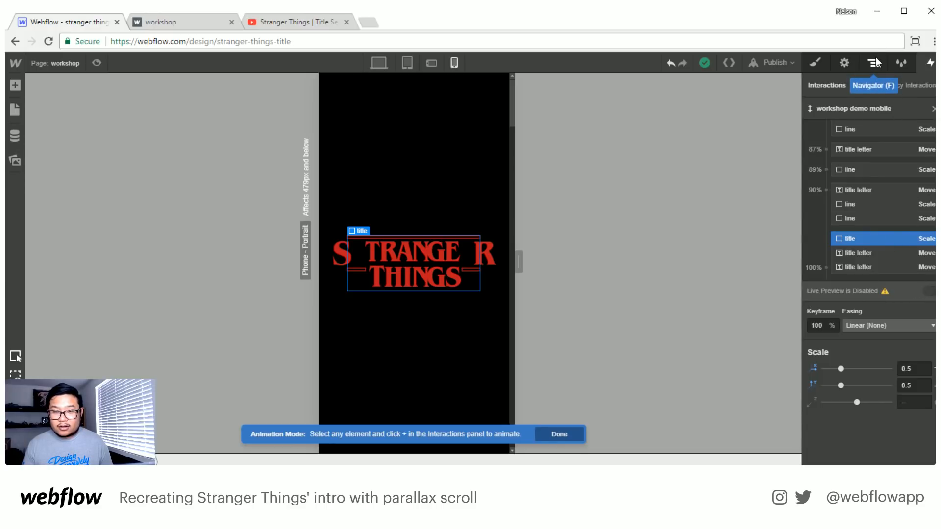
{"action": "left_click", "coordinate": [818, 65]}
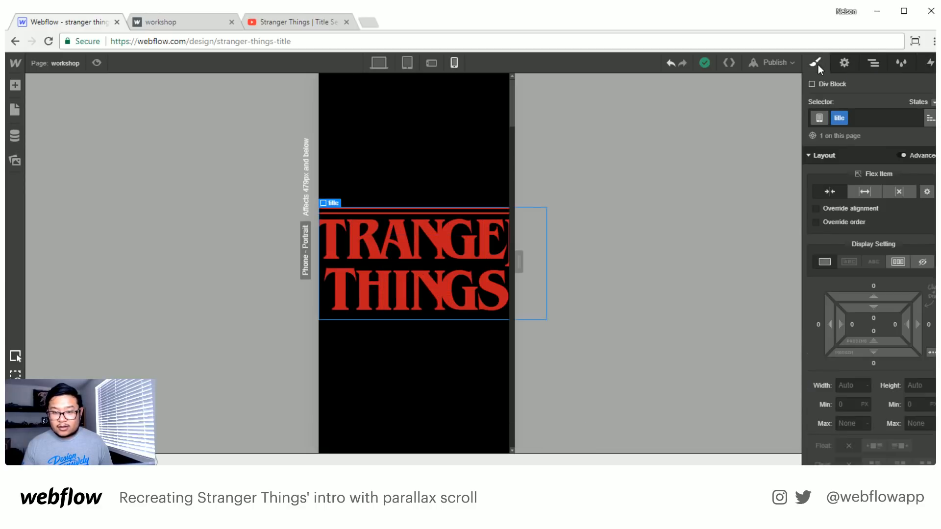
{"action": "left_click", "coordinate": [875, 63]}
{"action": "left_click", "coordinate": [929, 62]}
{"action": "left_click", "coordinate": [855, 246]}
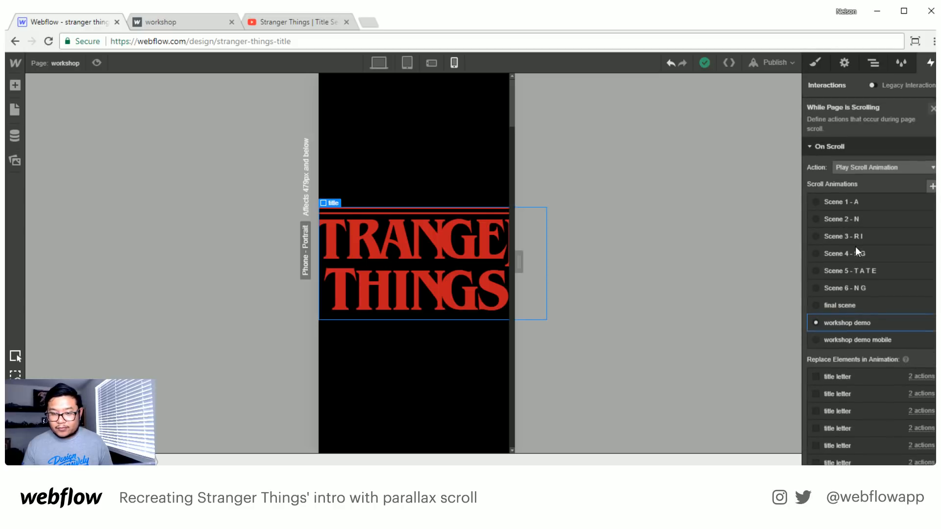
{"action": "left_click", "coordinate": [857, 343]}
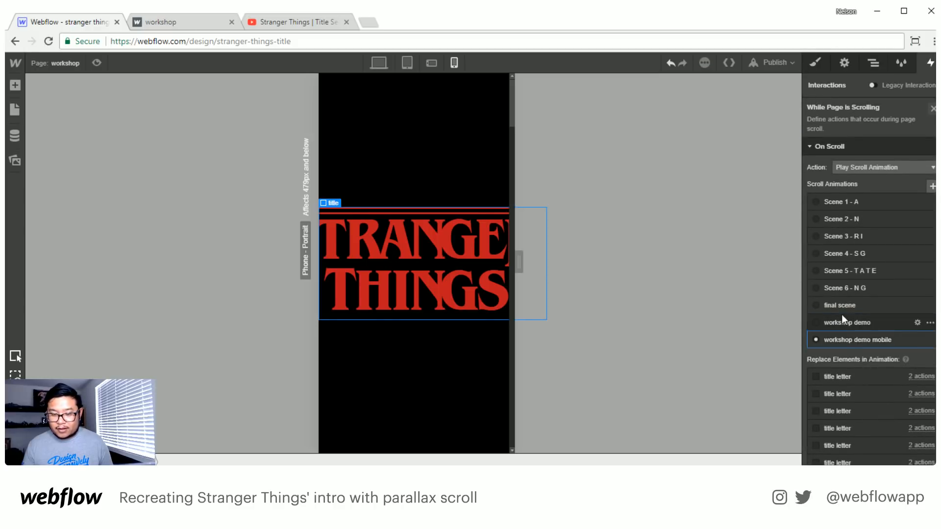
- Reopen the workshop demo mobile animation, turn off Live Preview, and select the title's scale action at 100%
{"action": "left_click", "coordinate": [916, 340]}
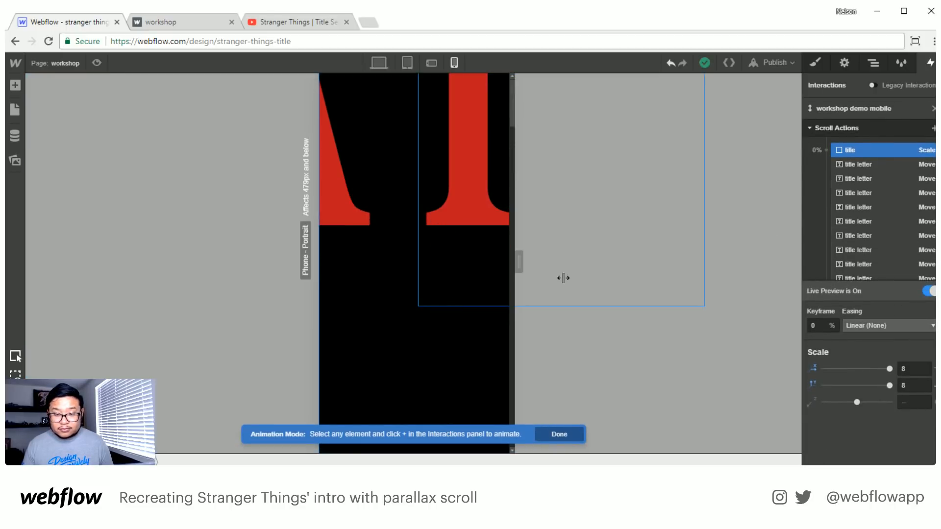
{"action": "left_click", "coordinate": [933, 291]}
{"action": "left_click", "coordinate": [932, 292]}
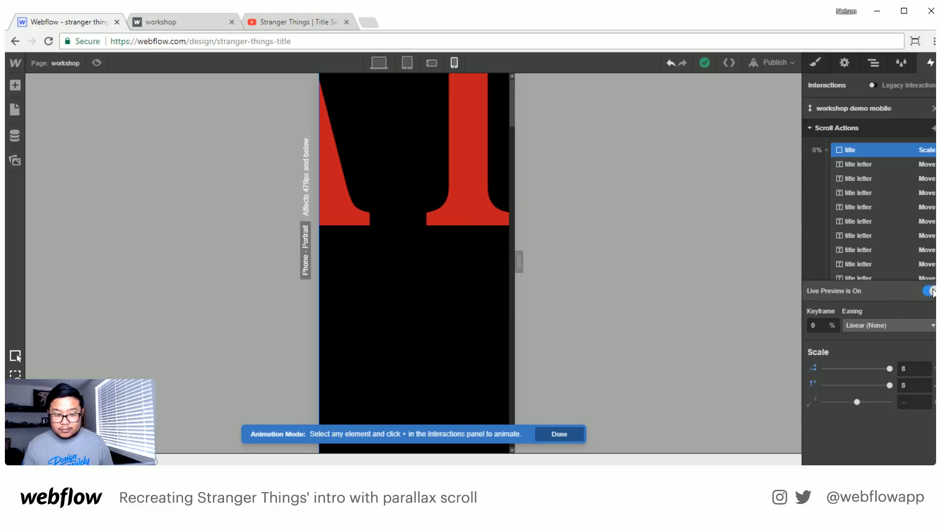
{"action": "scroll", "coordinate": [456, 312], "scroll_direction": "down", "scroll_amount": 5}
{"action": "scroll", "coordinate": [823, 220], "scroll_direction": "down", "scroll_amount": 5}
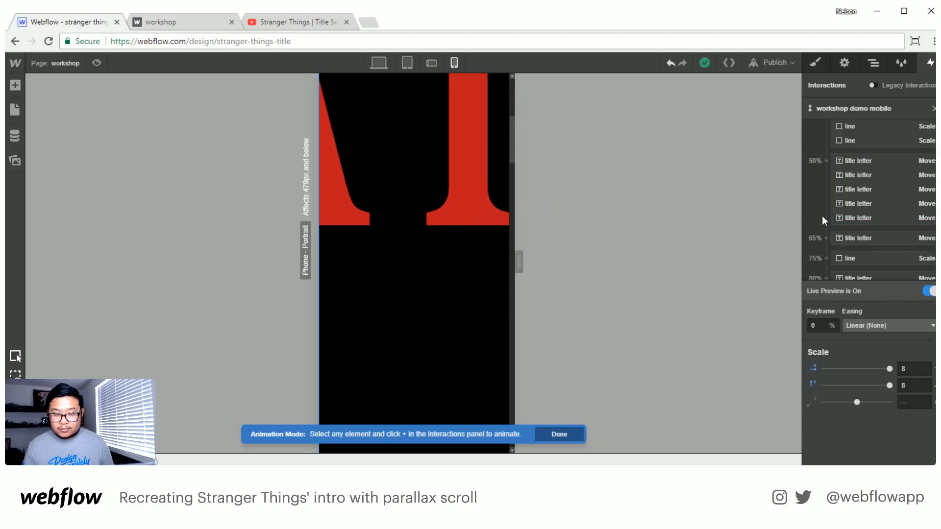
{"action": "scroll", "coordinate": [823, 217], "scroll_direction": "down", "scroll_amount": 4}
{"action": "left_click", "coordinate": [933, 291]}
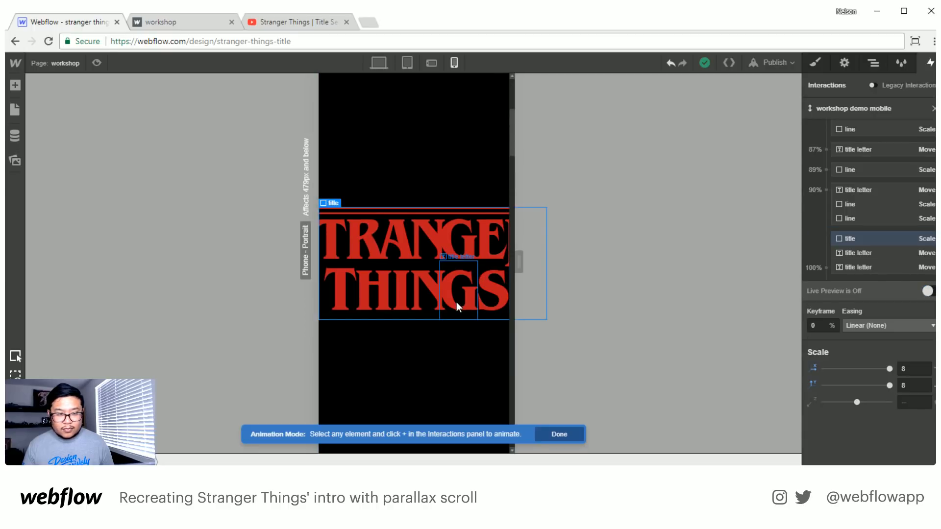
{"action": "left_click", "coordinate": [848, 241]}
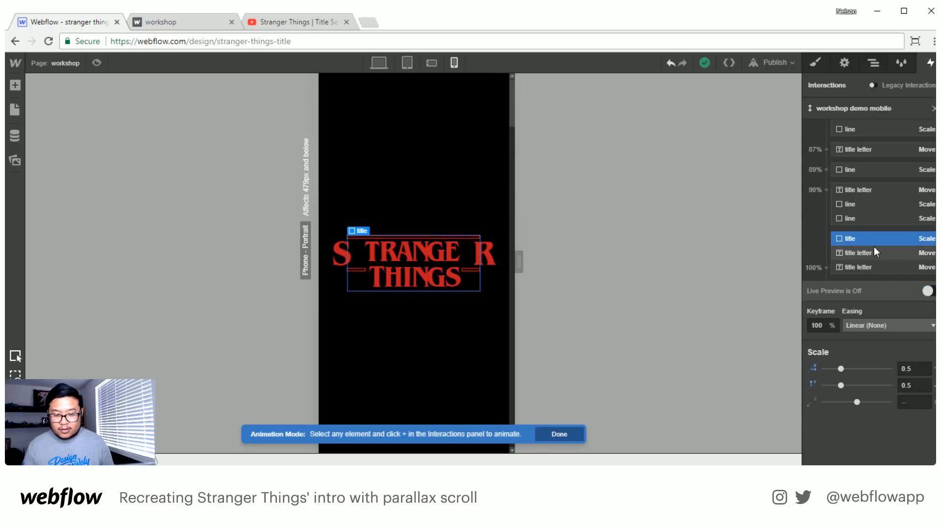
- Leave and reopen the workshop demo mobile animation, turn Live Preview on, and try scrolling the canvas to test it
{"action": "left_click", "coordinate": [927, 291]}
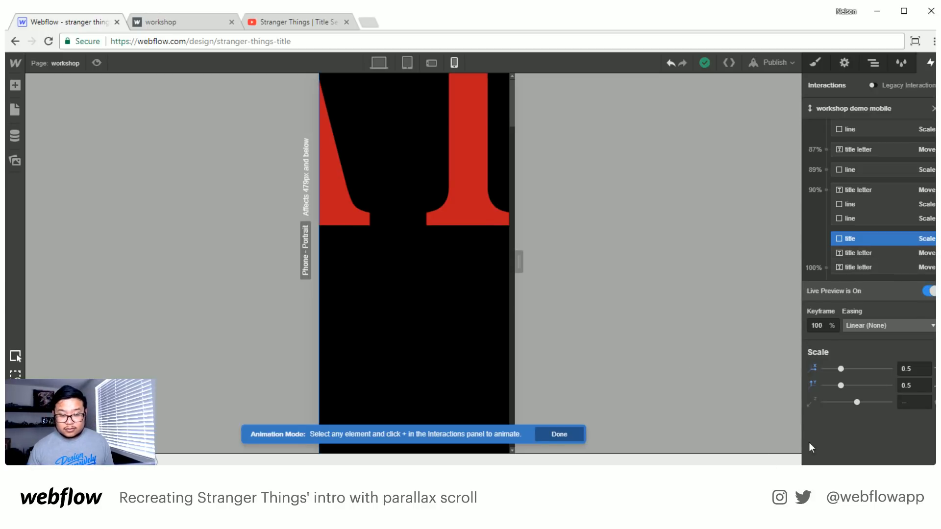
{"action": "left_click", "coordinate": [548, 434]}
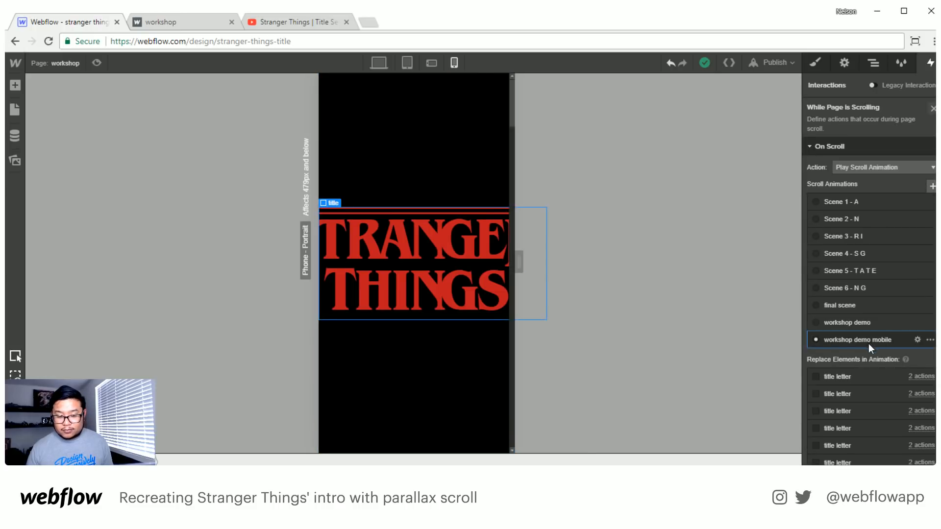
{"action": "left_click", "coordinate": [917, 340]}
{"action": "left_click", "coordinate": [927, 291]}
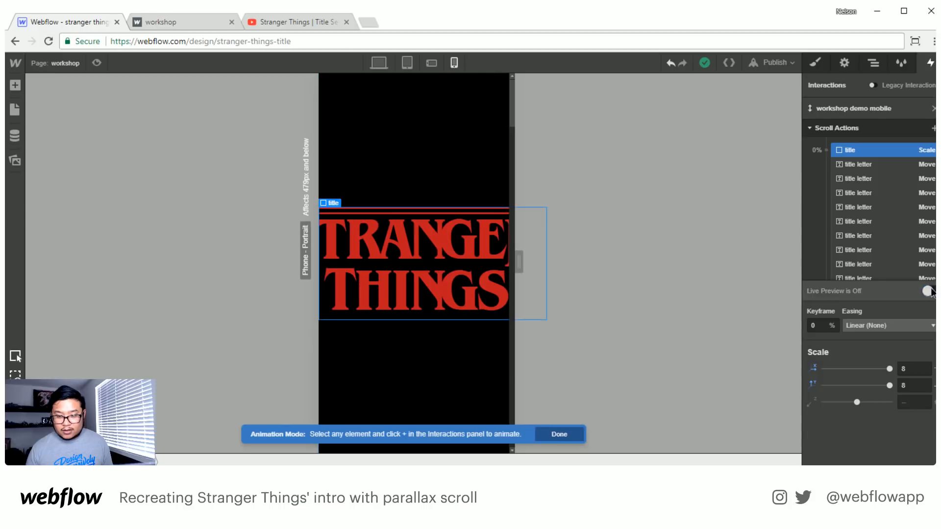
{"action": "left_click", "coordinate": [927, 291]}
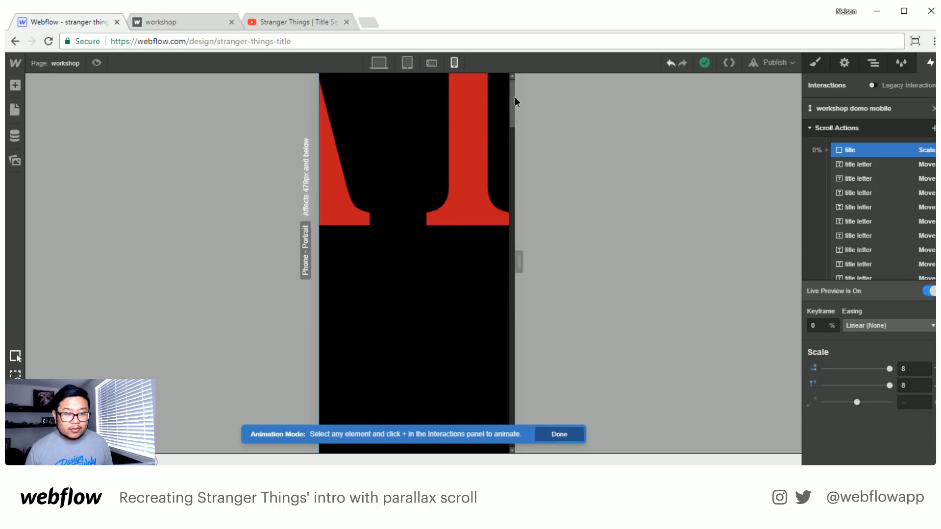
{"action": "left_click_drag", "start_coordinate": [512, 99], "coordinate": [458, 71]}
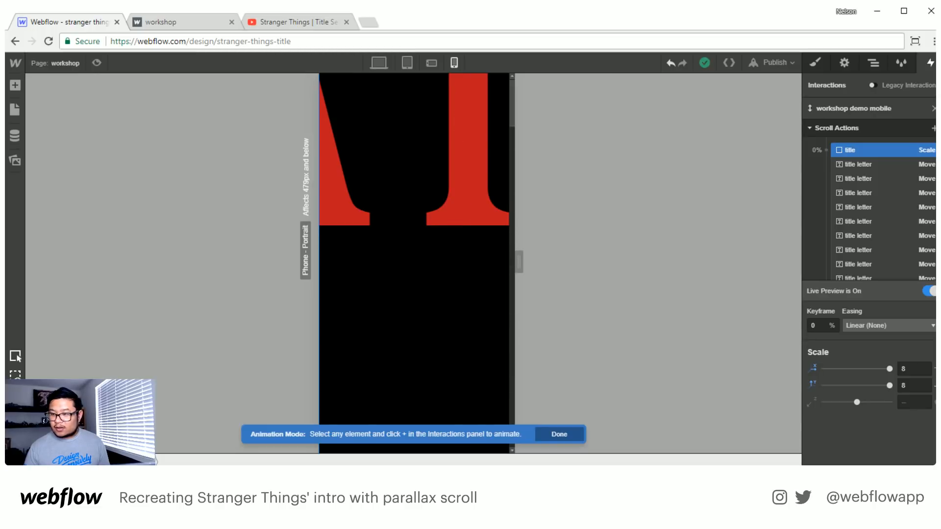
{"action": "mouse_move", "coordinate": [938, 169]}
{"action": "left_mouse_down"}
{"action": "mouse_move", "coordinate": [757, 181]}
{"action": "mouse_move", "coordinate": [940, 165]}
{"action": "left_mouse_up"}
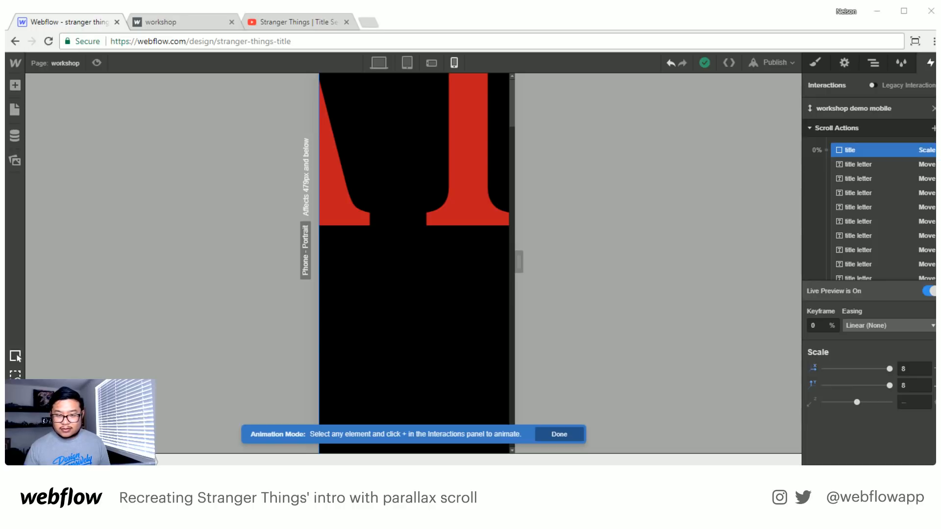
- Try a scale of 1.5 for the title at 100%, return both axes to 0.5, and leave the animation editor
{"action": "scroll", "coordinate": [904, 260], "scroll_direction": "down", "scroll_amount": 5}
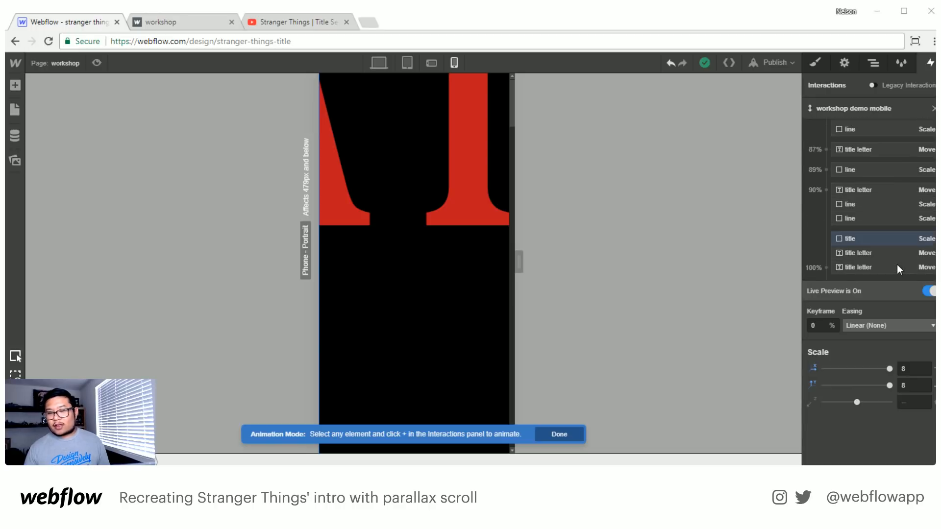
{"action": "left_click", "coordinate": [848, 239]}
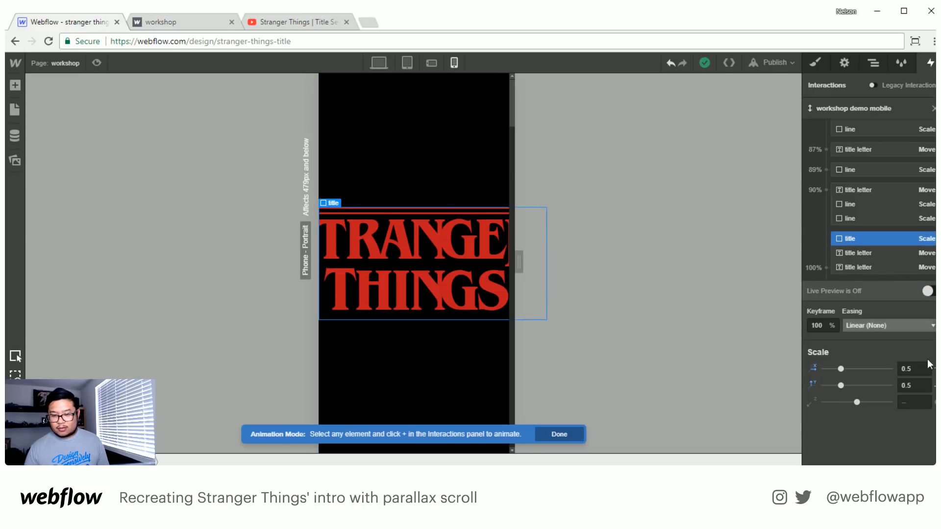
{"action": "left_click", "coordinate": [917, 371]}
{"action": "key", "text": "Up"}
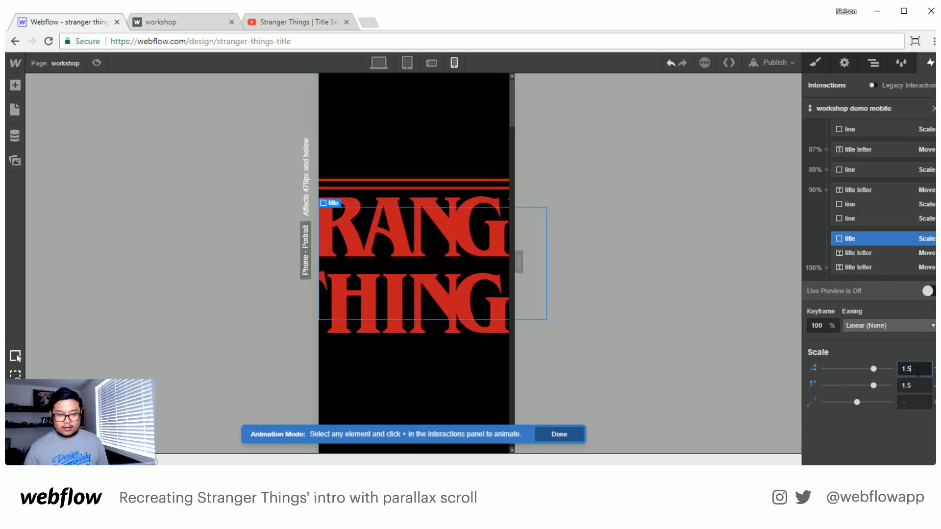
{"action": "key", "text": "Down"}
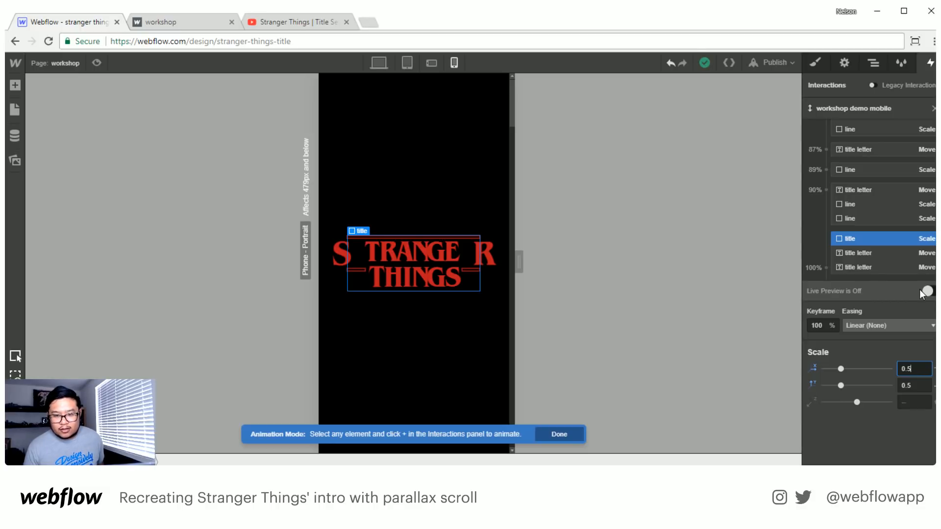
{"action": "left_click", "coordinate": [932, 108]}
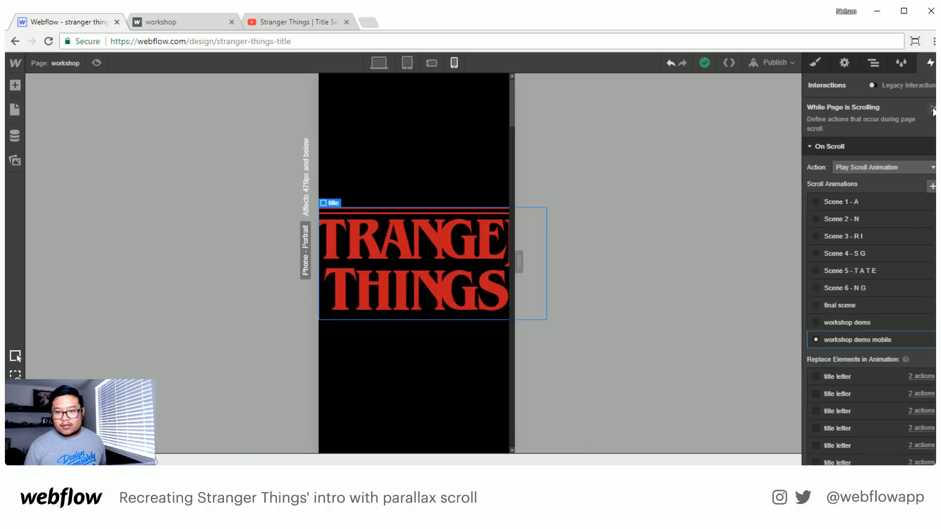
- Try workshop demo as the page-scroll interaction's animation and check its Trigger on devices
{"action": "left_click", "coordinate": [831, 323]}
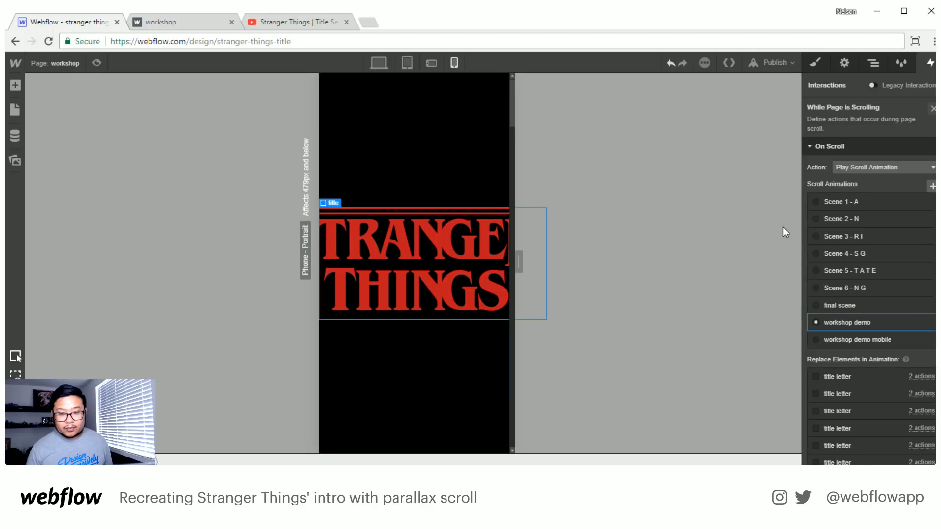
{"action": "scroll", "coordinate": [875, 334], "scroll_direction": "down", "scroll_amount": 1}
{"action": "scroll", "coordinate": [875, 333], "scroll_direction": "down", "scroll_amount": 3}
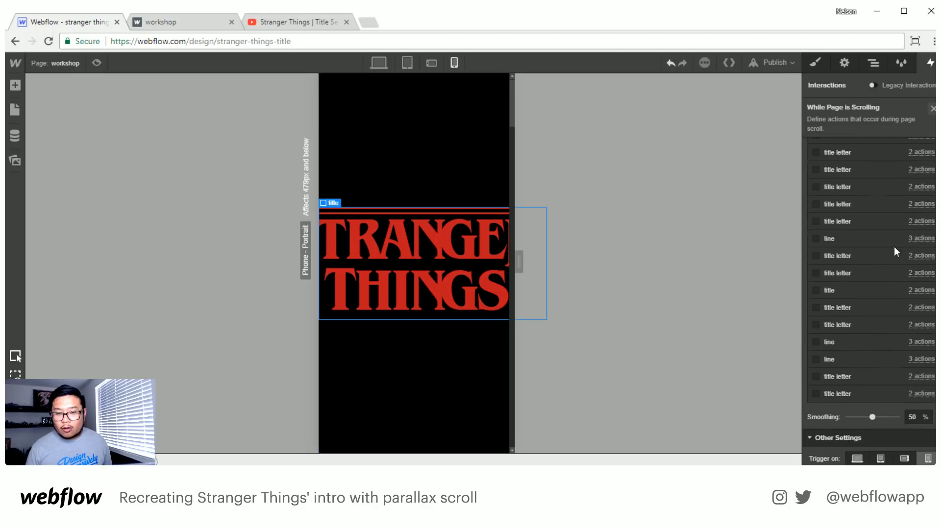
{"action": "scroll", "coordinate": [894, 246], "scroll_direction": "up", "scroll_amount": 3}
- Assign workshop demo mobile to the While Page is Scrolling interaction and toggle its phone portrait trigger
{"action": "left_click", "coordinate": [842, 260]}
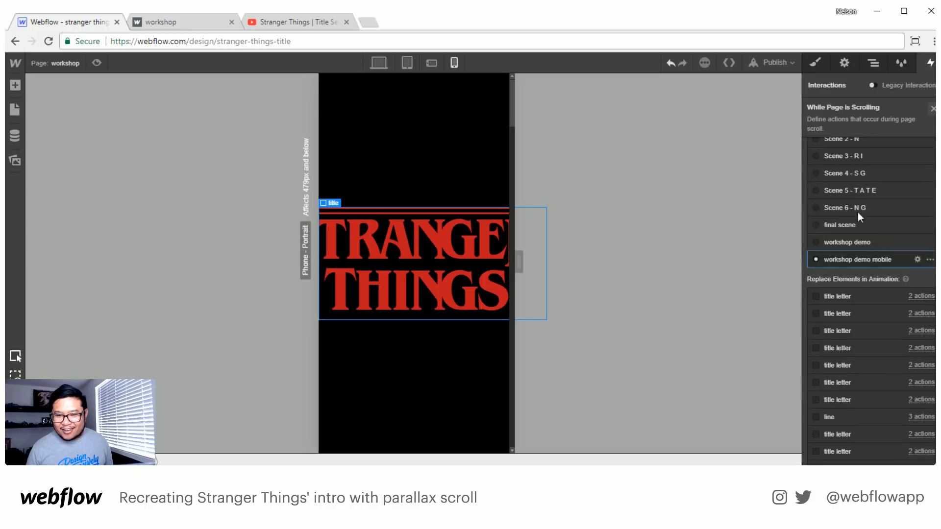
{"action": "scroll", "coordinate": [881, 308], "scroll_direction": "down", "scroll_amount": 3}
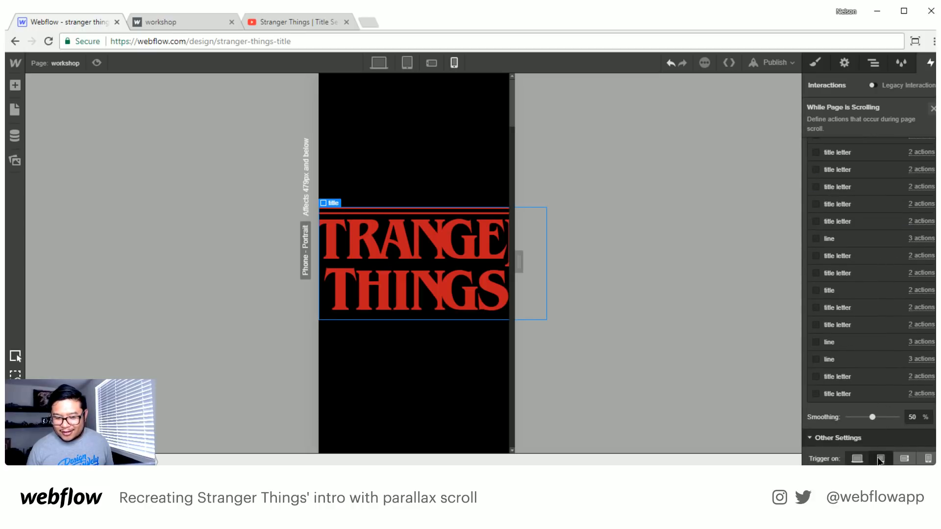
{"action": "left_click", "coordinate": [927, 459]}
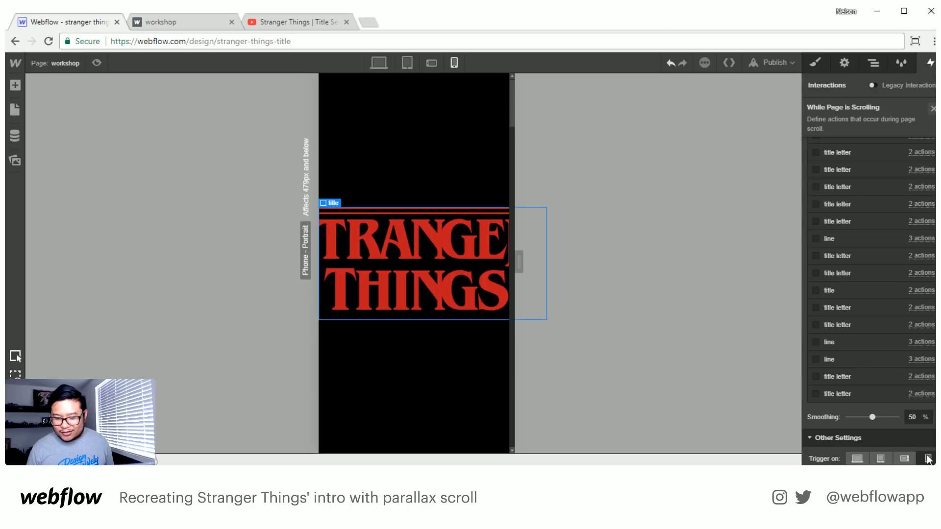
- Open the workshop demo mobile animation and scroll the Phone - Portrait canvas in Live Preview to examine the title's scaling
{"action": "scroll", "coordinate": [837, 328], "scroll_direction": "up", "scroll_amount": 4}
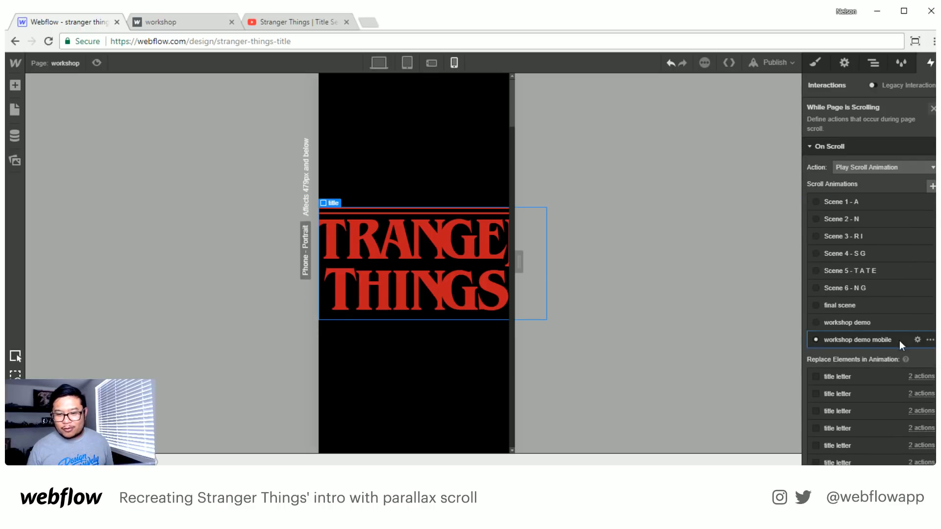
{"action": "left_click", "coordinate": [875, 338]}
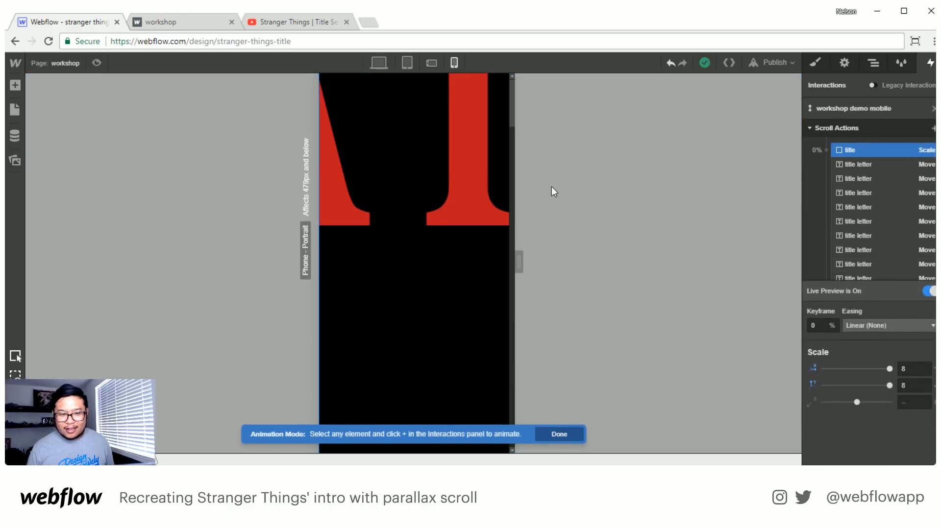
{"action": "scroll", "coordinate": [480, 242], "scroll_direction": "down", "scroll_amount": 5}
{"action": "scroll", "coordinate": [469, 242], "scroll_direction": "down", "scroll_amount": 5}
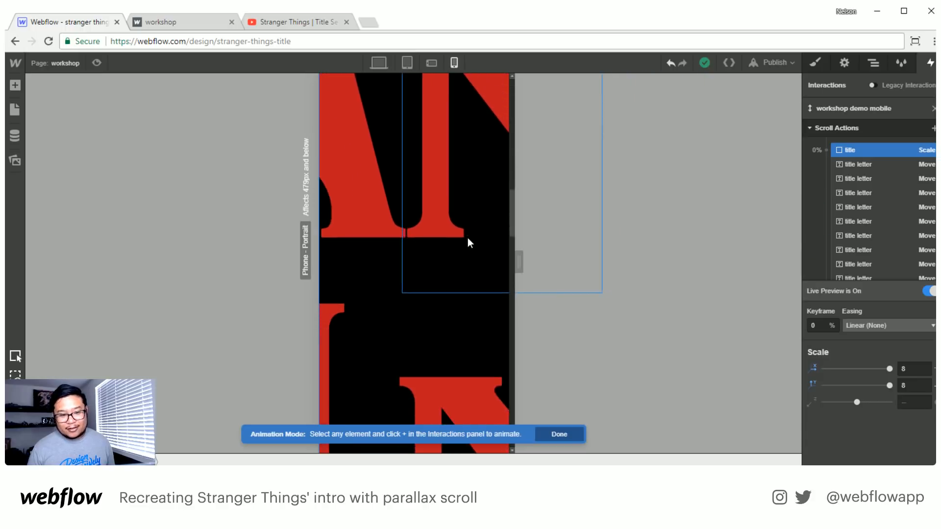
{"action": "scroll", "coordinate": [467, 238], "scroll_direction": "down", "scroll_amount": 10}
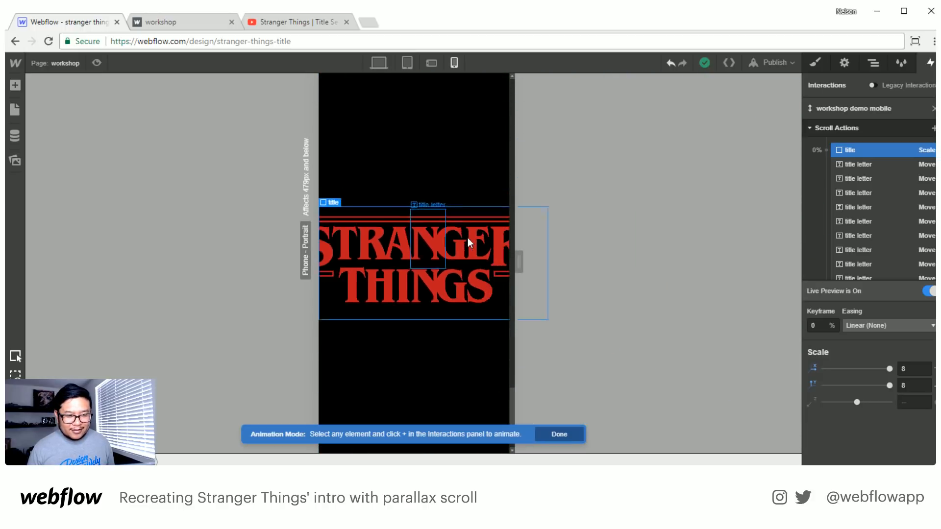
{"action": "scroll", "coordinate": [467, 238], "scroll_direction": "up", "scroll_amount": 6}
{"action": "scroll", "coordinate": [467, 237], "scroll_direction": "down", "scroll_amount": 6}
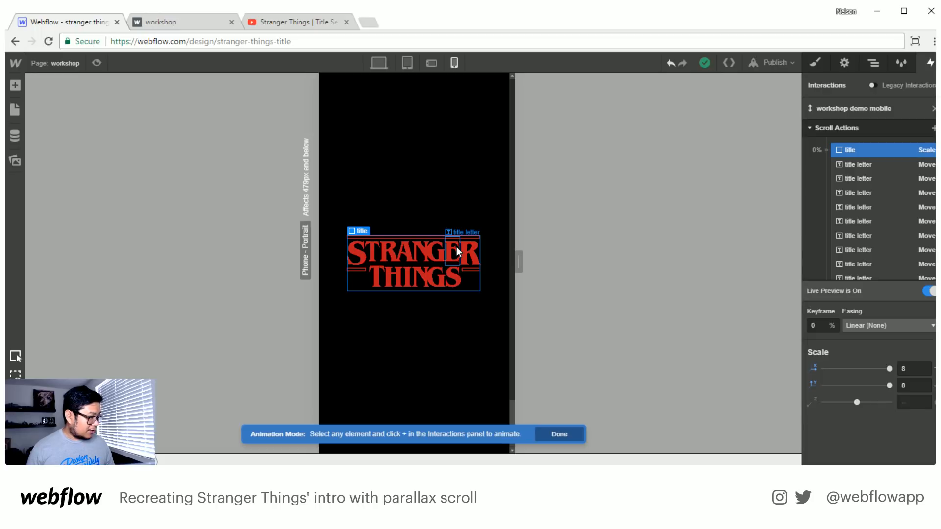
{"action": "scroll", "coordinate": [457, 246], "scroll_direction": "down", "scroll_amount": 5}
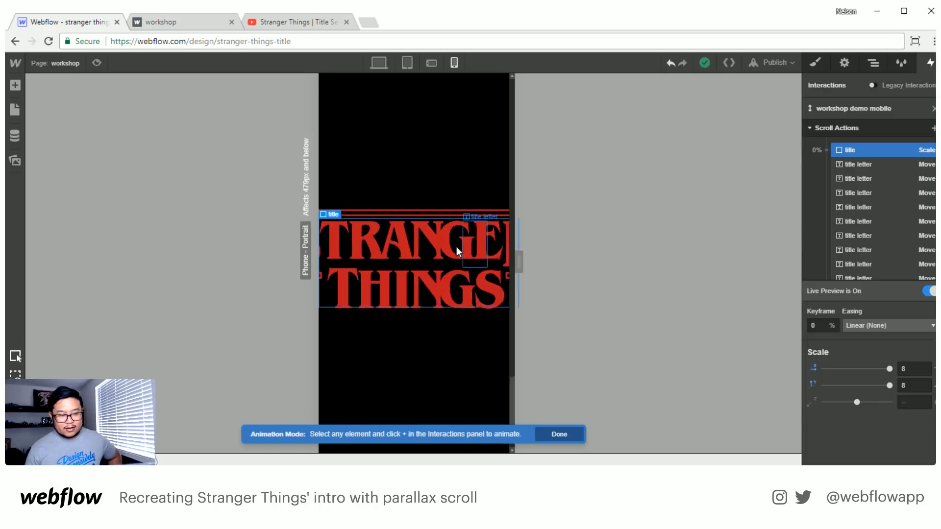
{"action": "scroll", "coordinate": [451, 244], "scroll_direction": "up", "scroll_amount": 5}
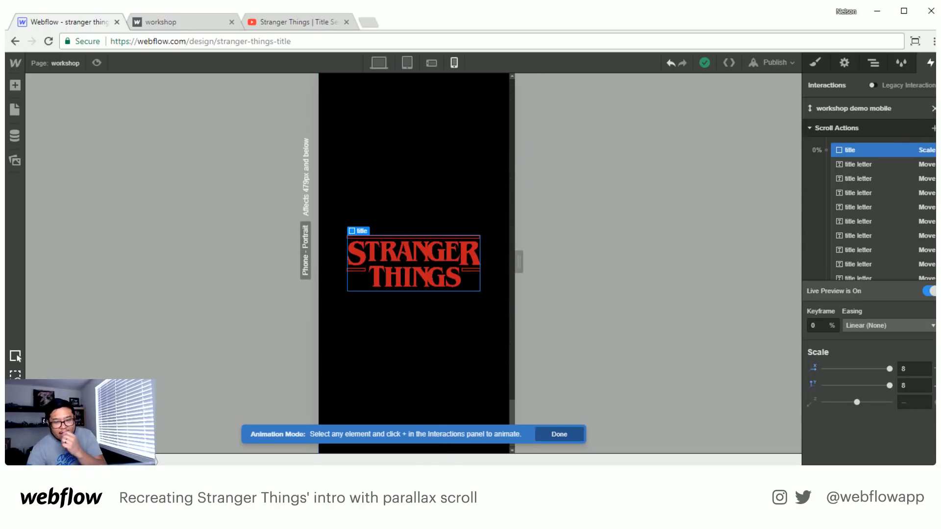
{"action": "left_click", "coordinate": [934, 108]}
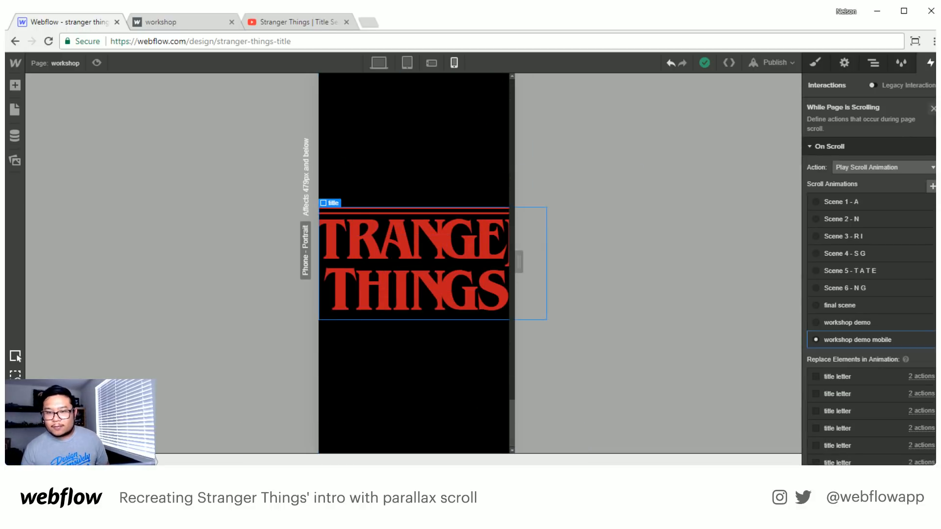
- Review the existing While Page is Scrolling interaction's trigger devices and return to the interactions list
{"action": "left_click", "coordinate": [932, 108]}
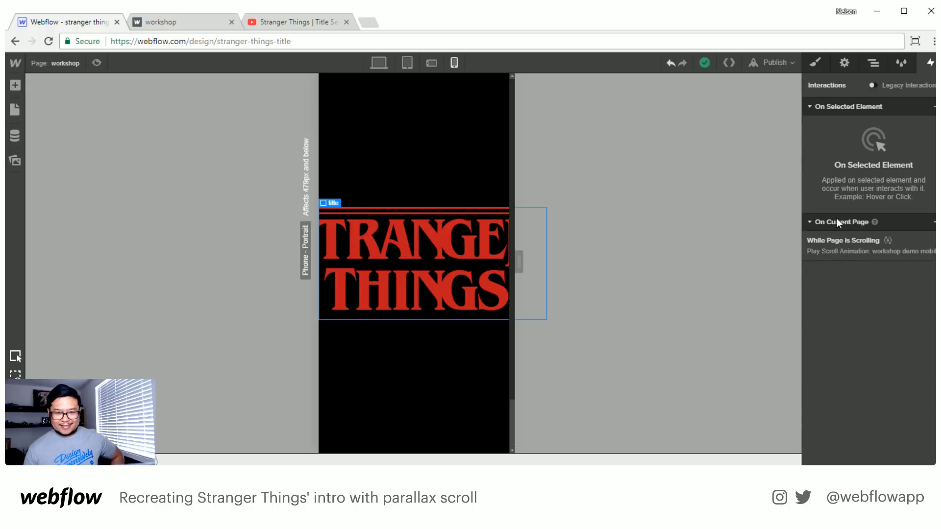
{"action": "left_click", "coordinate": [892, 245]}
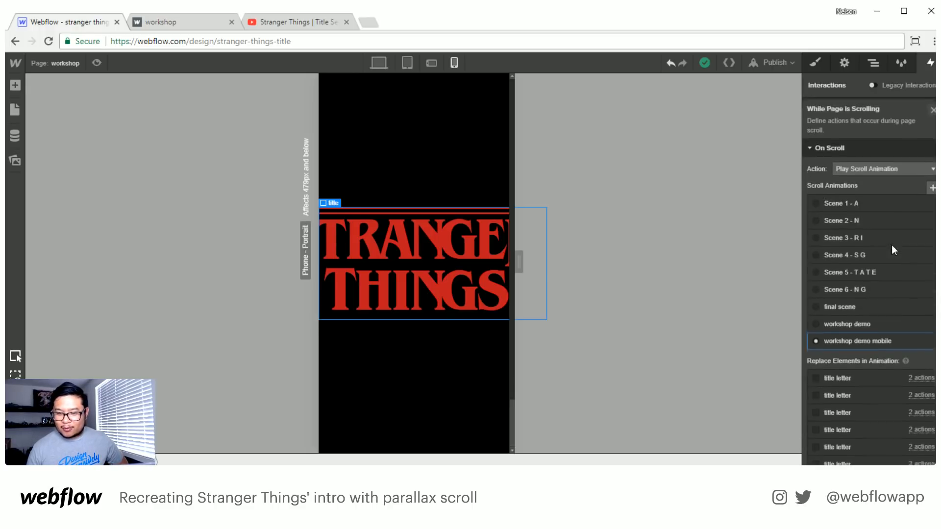
{"action": "scroll", "coordinate": [887, 376], "scroll_direction": "down", "scroll_amount": 5}
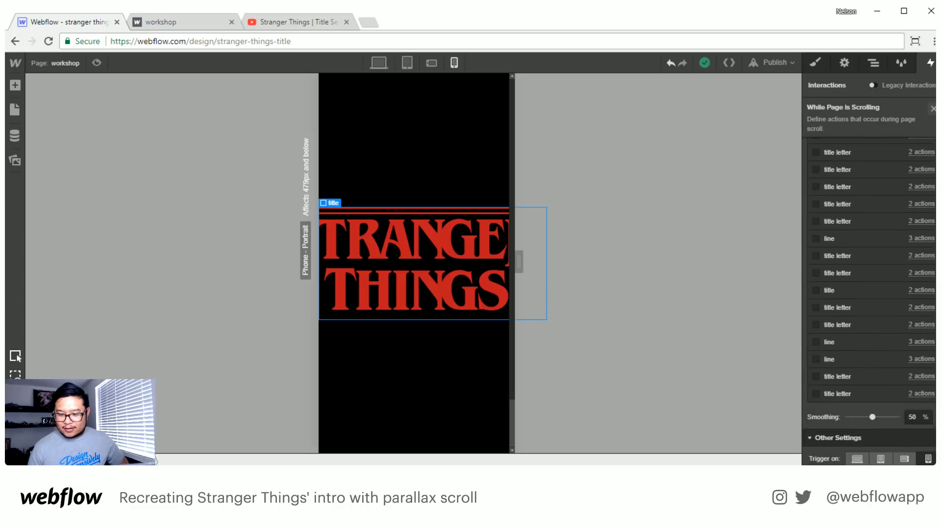
{"action": "scroll", "coordinate": [913, 369], "scroll_direction": "up", "scroll_amount": 5}
{"action": "left_click", "coordinate": [932, 108]}
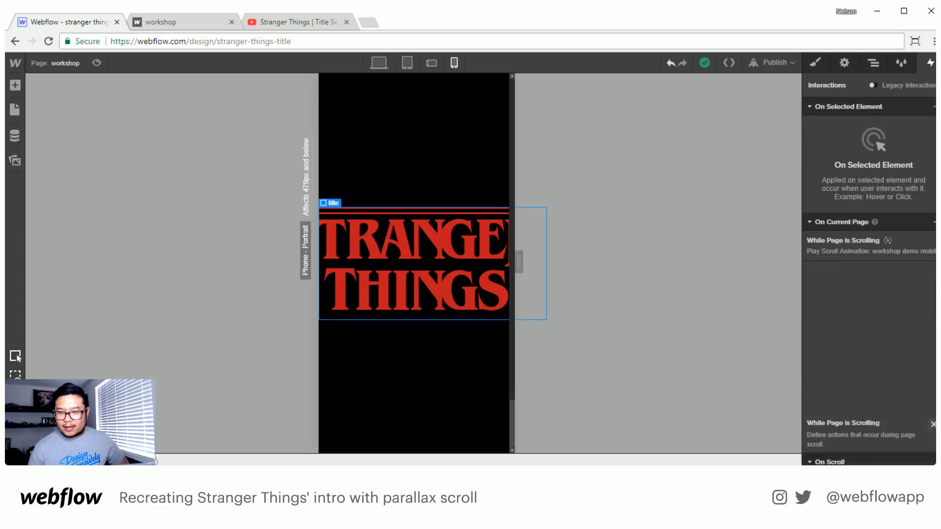
- Add a second While Page is Scrolling interaction for the current page that plays the workshop demo scroll animation
{"action": "left_click", "coordinate": [933, 223]}
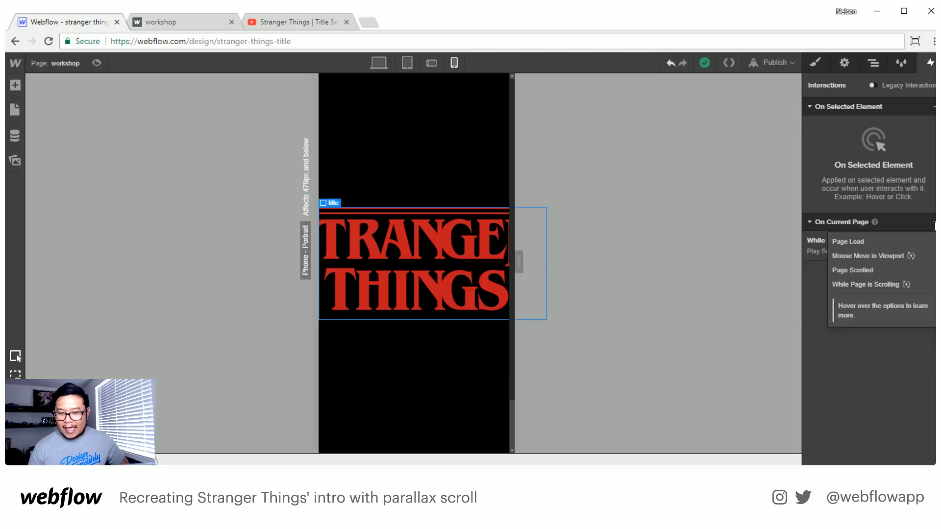
{"action": "left_click", "coordinate": [862, 283]}
{"action": "left_click", "coordinate": [862, 168]}
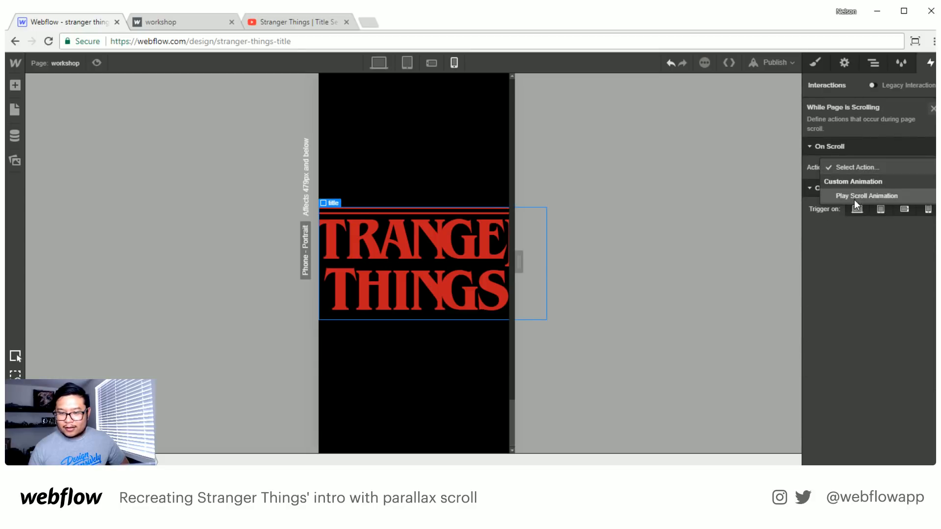
{"action": "left_click", "coordinate": [853, 196]}
{"action": "left_click", "coordinate": [856, 322]}
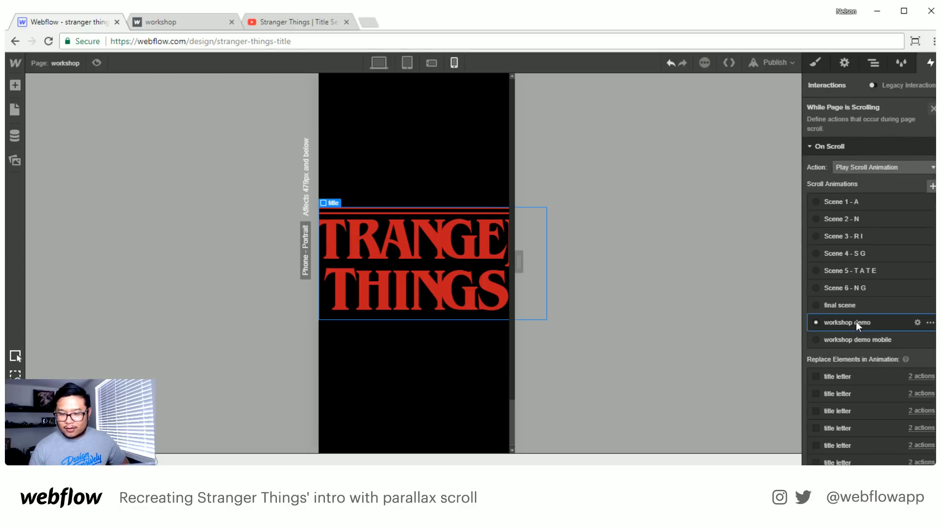
- Turn off the phone portrait trigger for the workshop demo scroll interaction
{"action": "scroll", "coordinate": [855, 321], "scroll_direction": "down", "scroll_amount": 5}
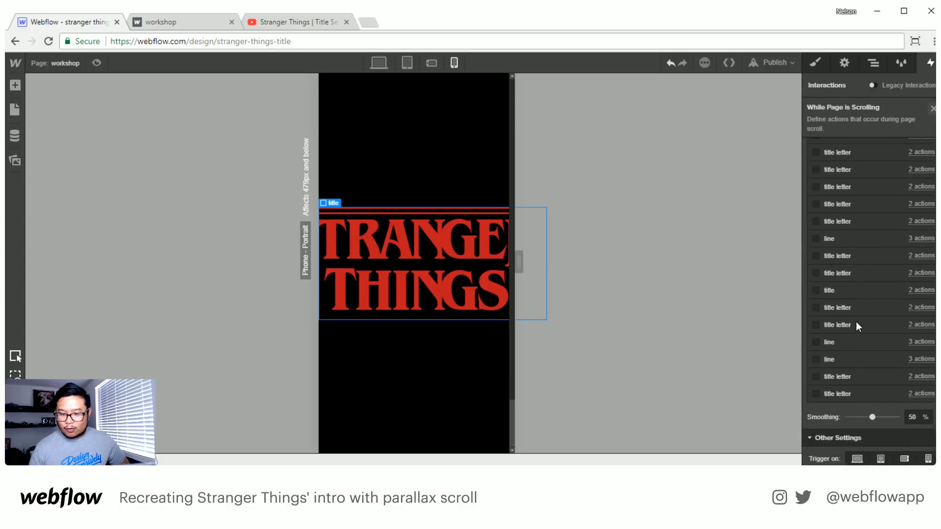
{"action": "left_click", "coordinate": [927, 459]}
{"action": "scroll", "coordinate": [865, 325], "scroll_direction": "up", "scroll_amount": 3}
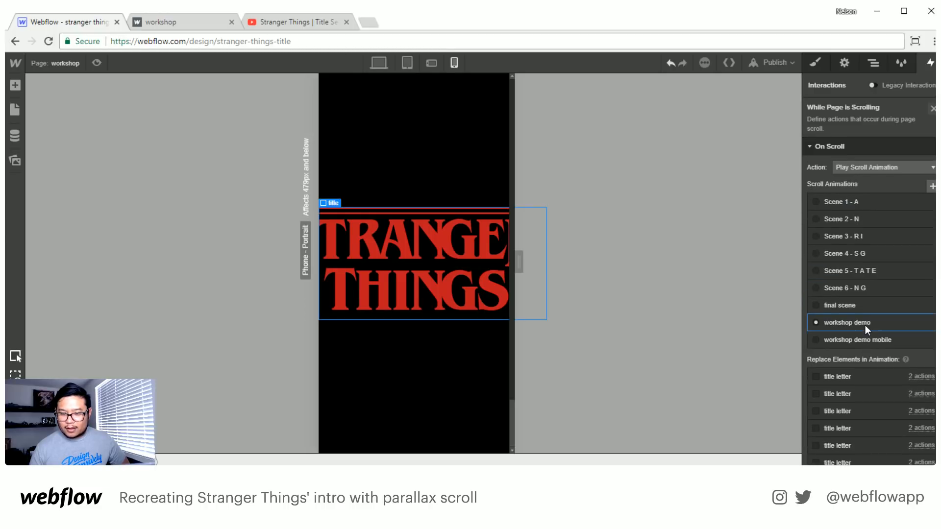
- Publish the site to its webflow.io domain, reload the published workshop page, and scroll through the animation at phone width
{"action": "left_click", "coordinate": [781, 68]}
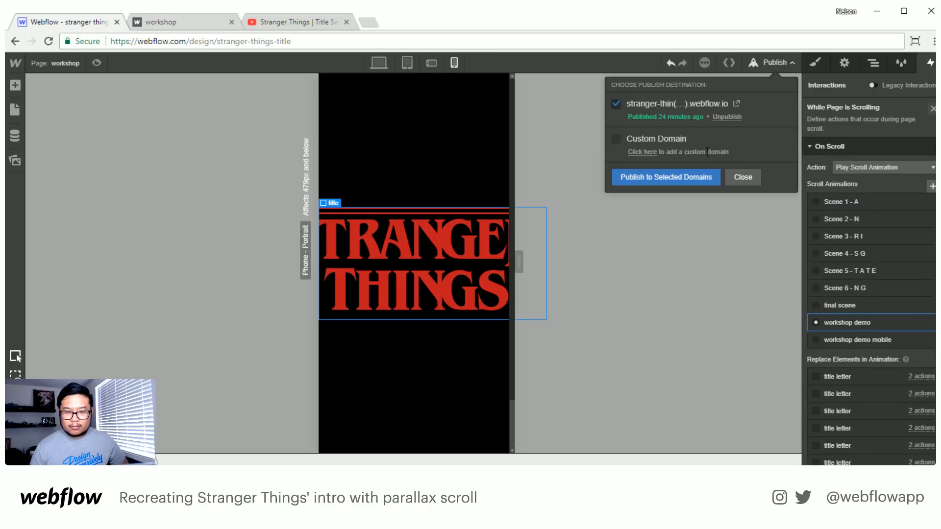
{"action": "left_click", "coordinate": [655, 183]}
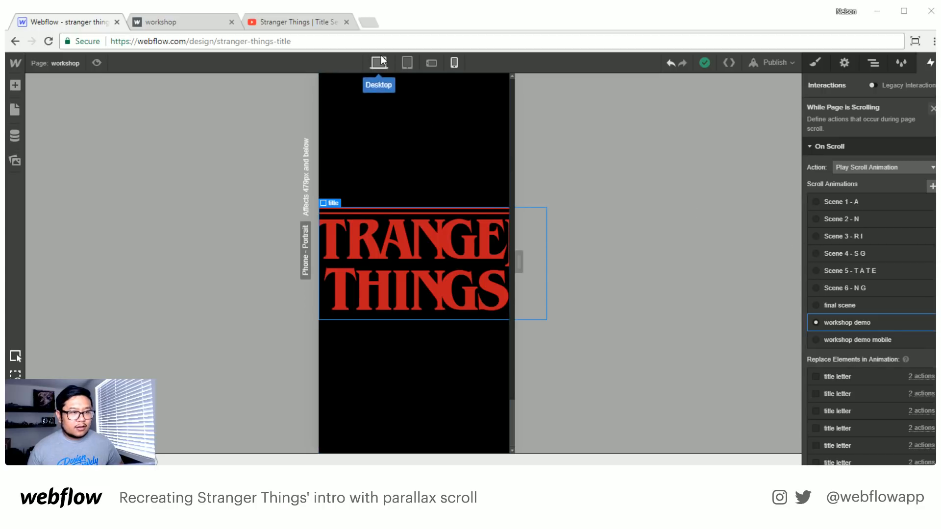
{"action": "left_click", "coordinate": [178, 19]}
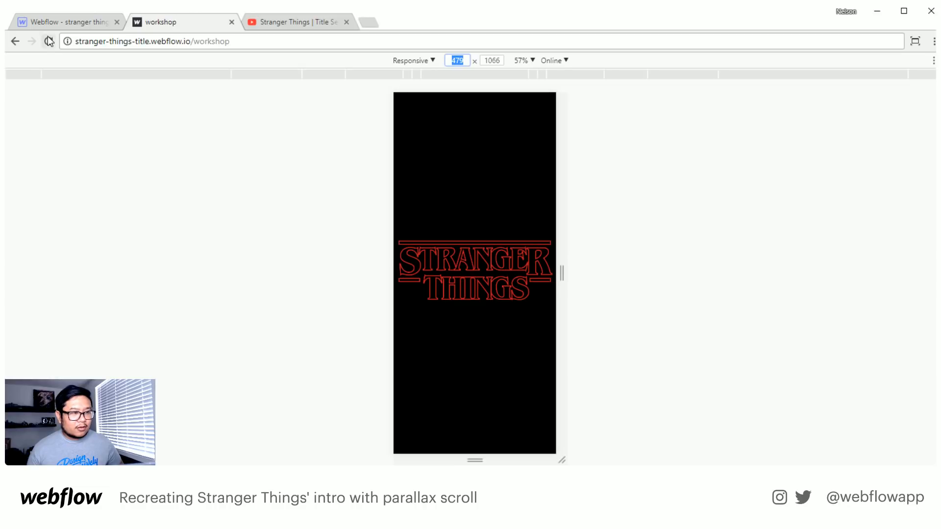
{"action": "left_click", "coordinate": [49, 42]}
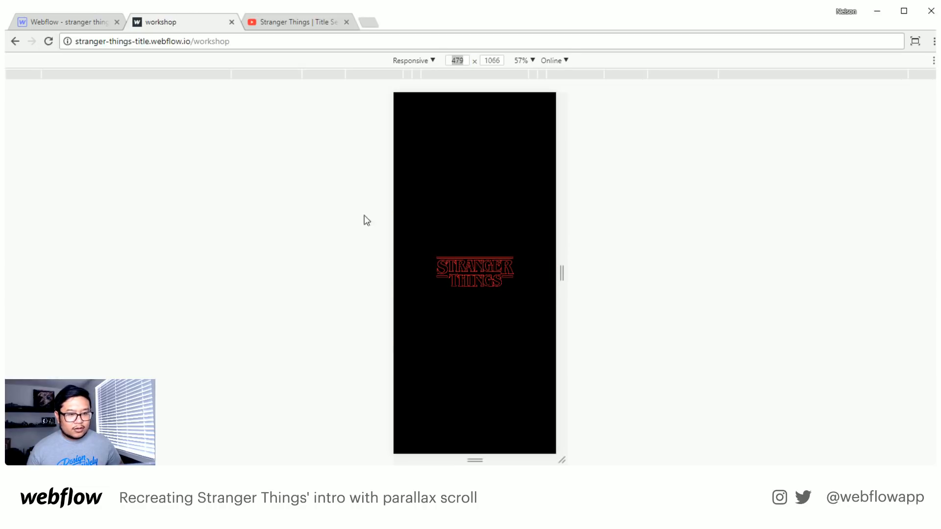
{"action": "scroll", "coordinate": [504, 296], "scroll_direction": "down", "scroll_amount": 5}
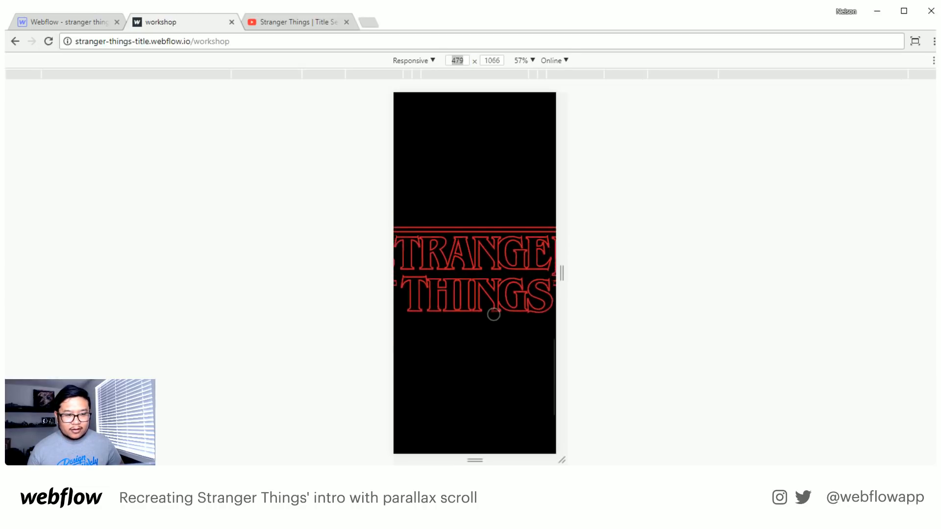
{"action": "scroll", "coordinate": [493, 314], "scroll_direction": "down", "scroll_amount": 5}
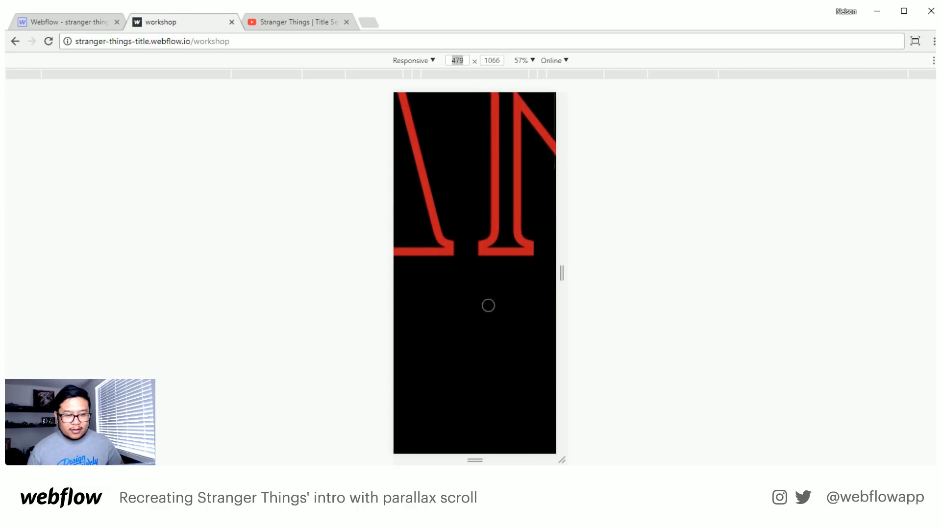
{"action": "scroll", "coordinate": [488, 306], "scroll_direction": "up", "scroll_amount": 10}
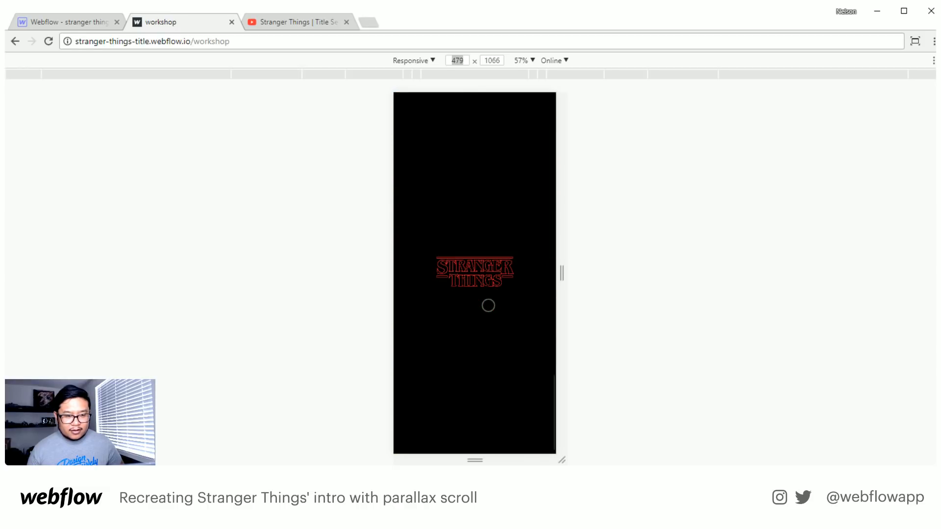